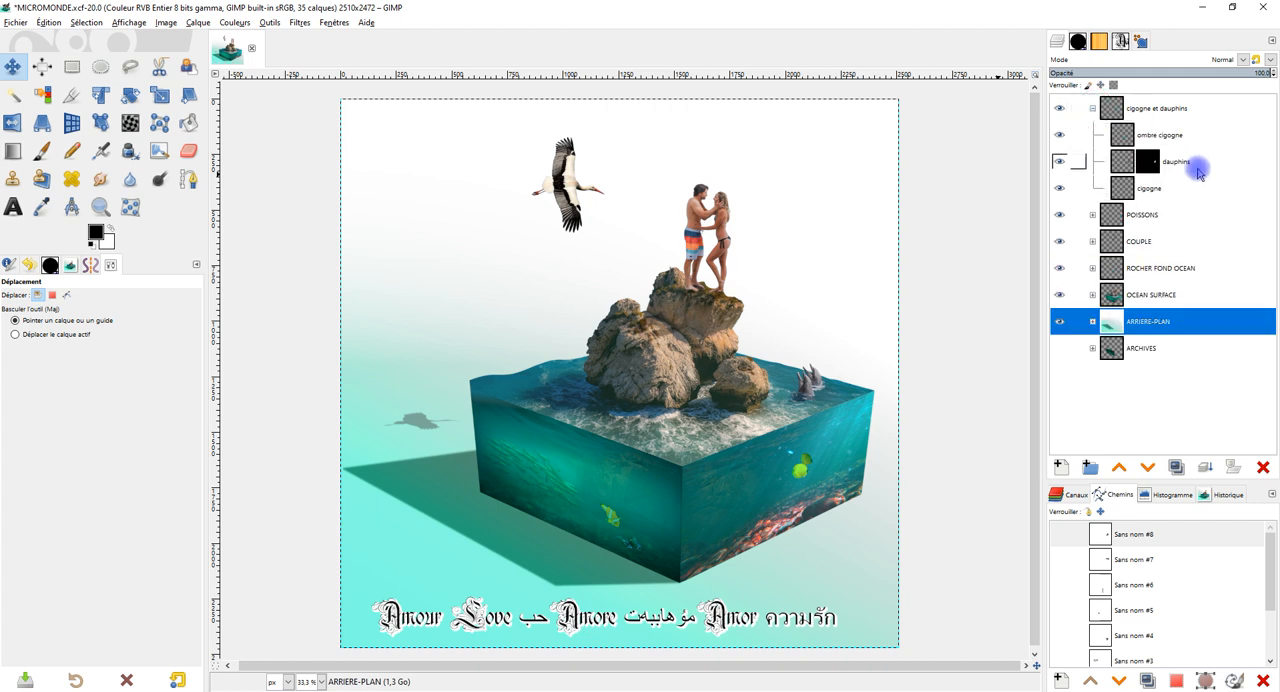
Move the stork on the "cigogne" layer down and to the left, above its shadow.
{"action": "left_click", "coordinate": [1140, 188]}
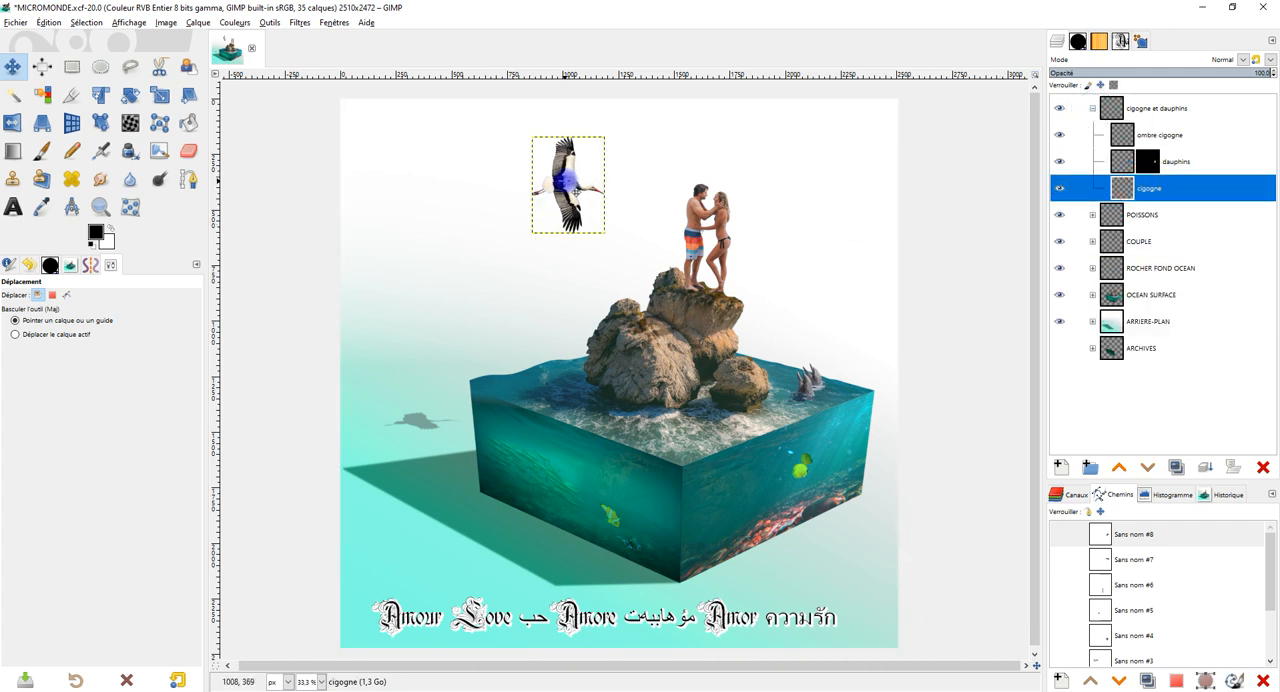
{"action": "left_click_drag", "start_coordinate": [570, 182], "coordinate": [492, 242]}
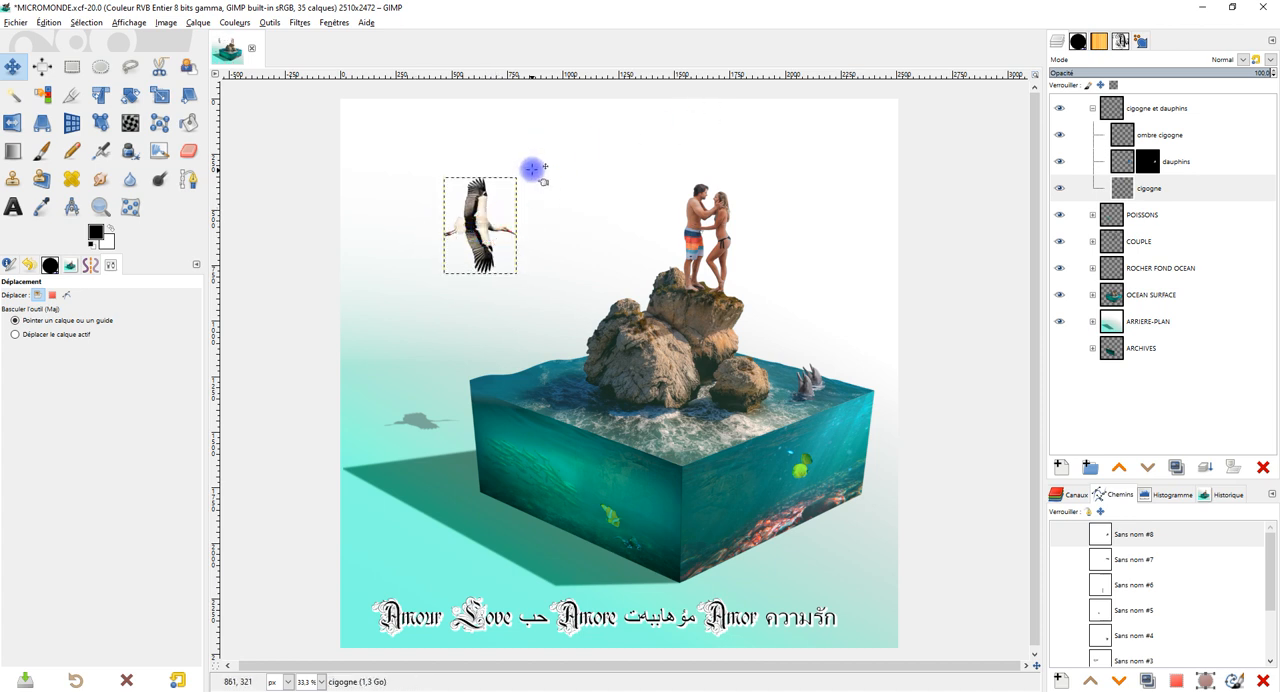
Crop the "ombre cigogne" layer to its content.
{"action": "left_click", "coordinate": [1124, 138]}
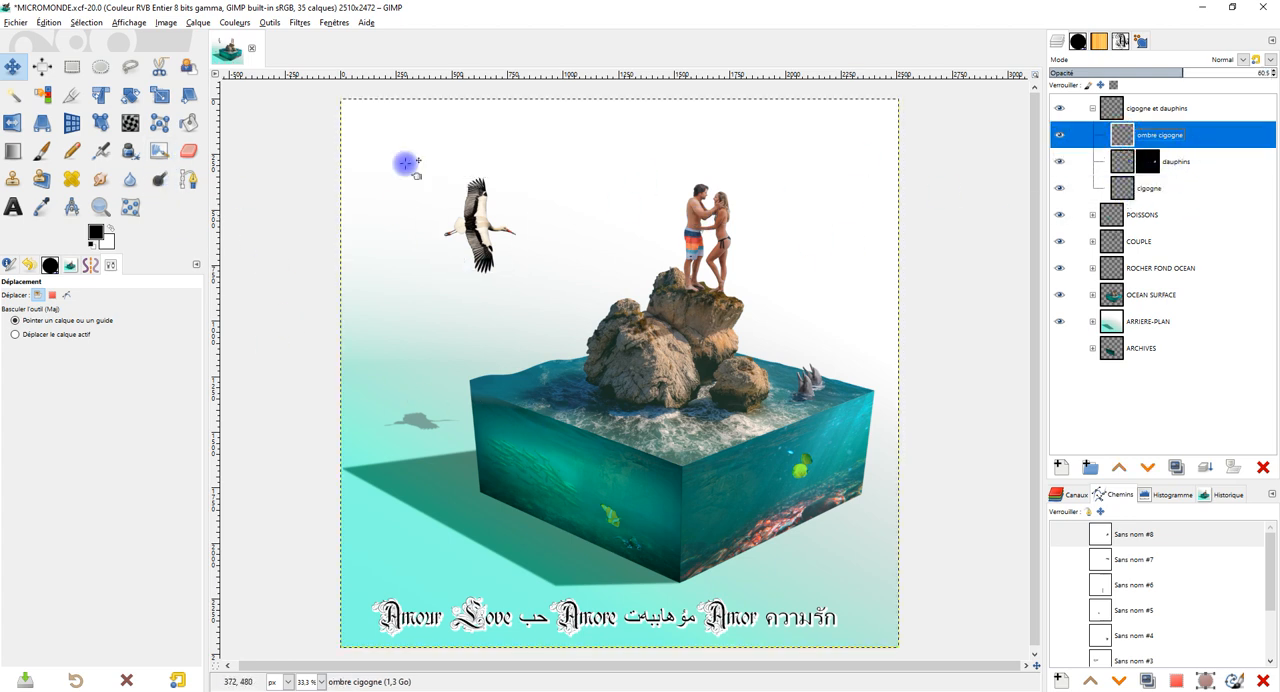
{"action": "left_click", "coordinate": [198, 22]}
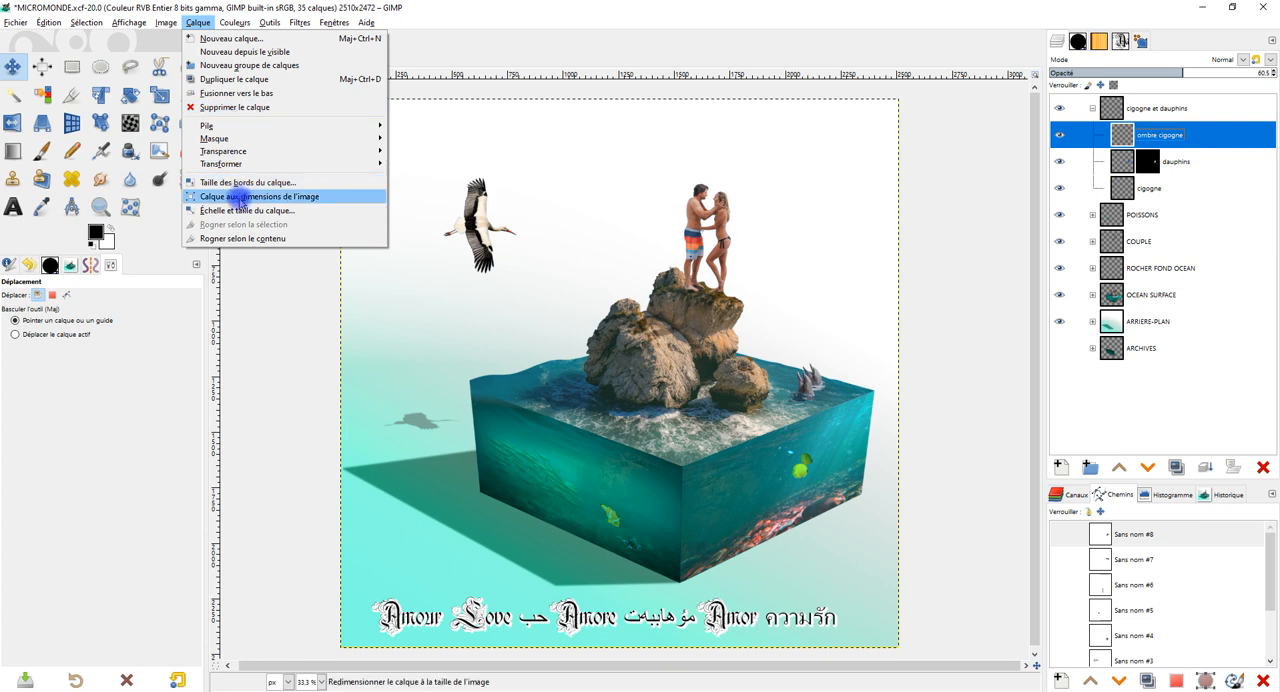
{"action": "left_click", "coordinate": [237, 240]}
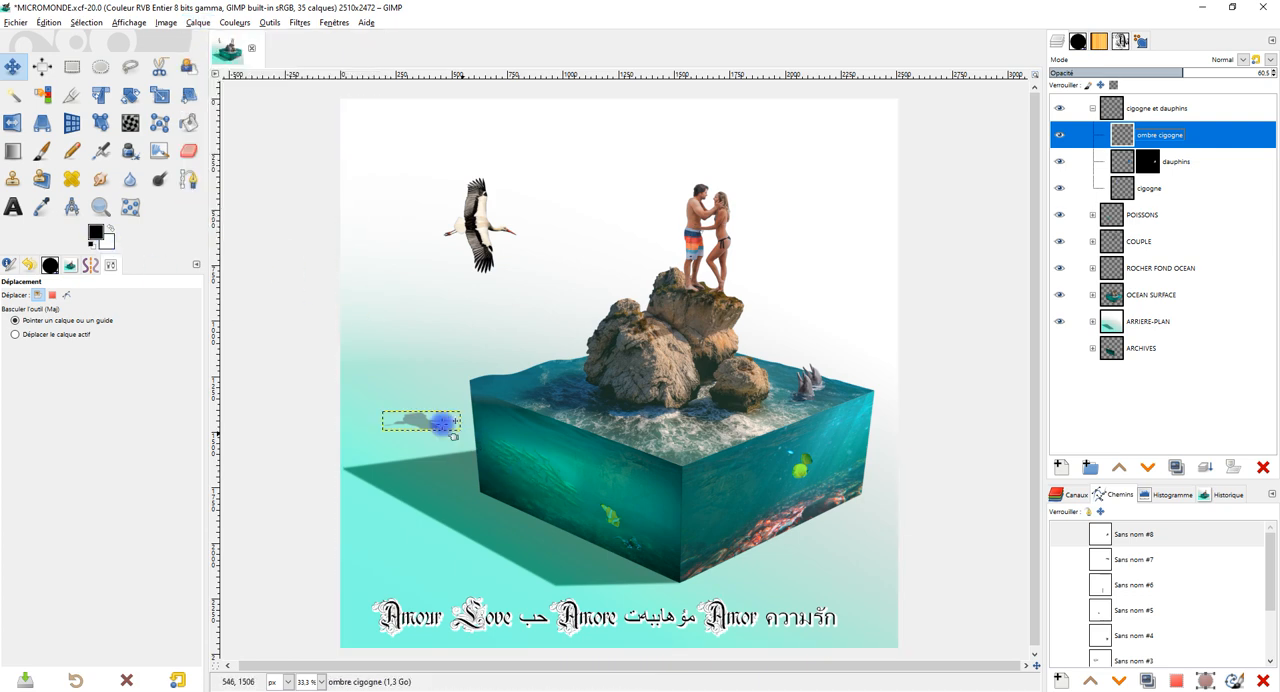
Try to reshape the existing stork shadow with the Perspective tool, making it taller and narrowing its lower edge.
{"action": "scroll", "coordinate": [426, 426], "scroll_direction": "up", "scroll_amount": 3}
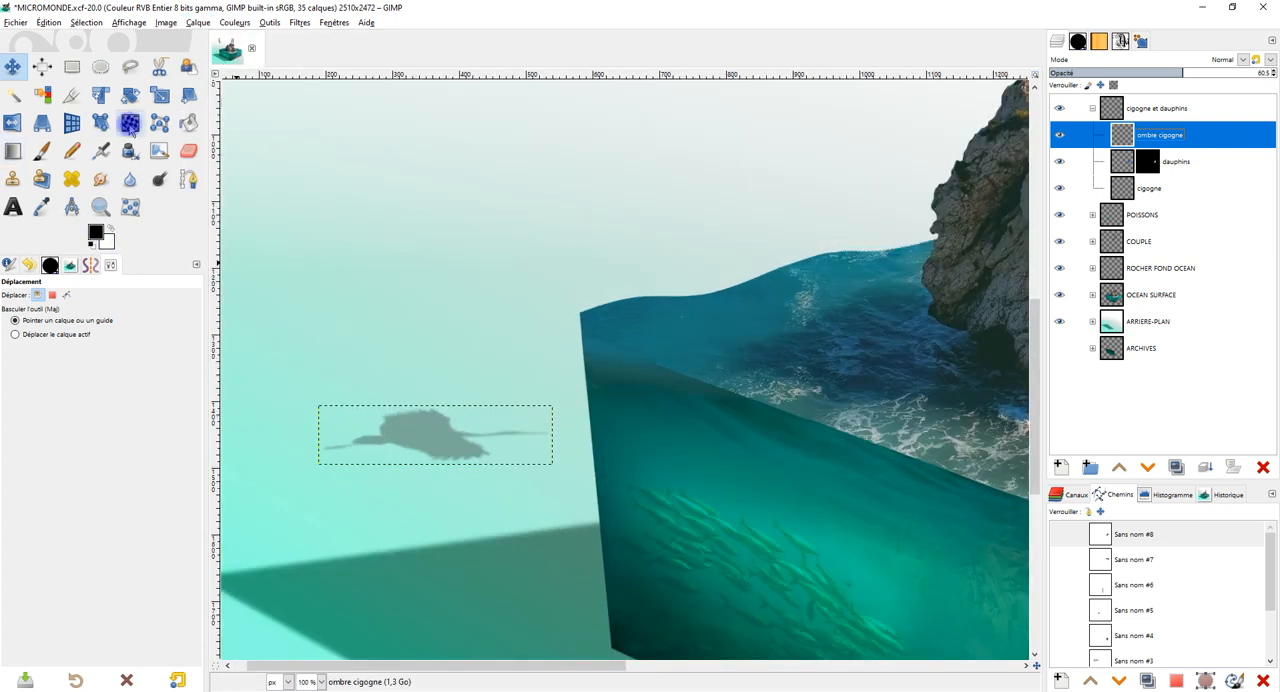
{"action": "left_click", "coordinate": [41, 122]}
{"action": "left_click", "coordinate": [429, 426]}
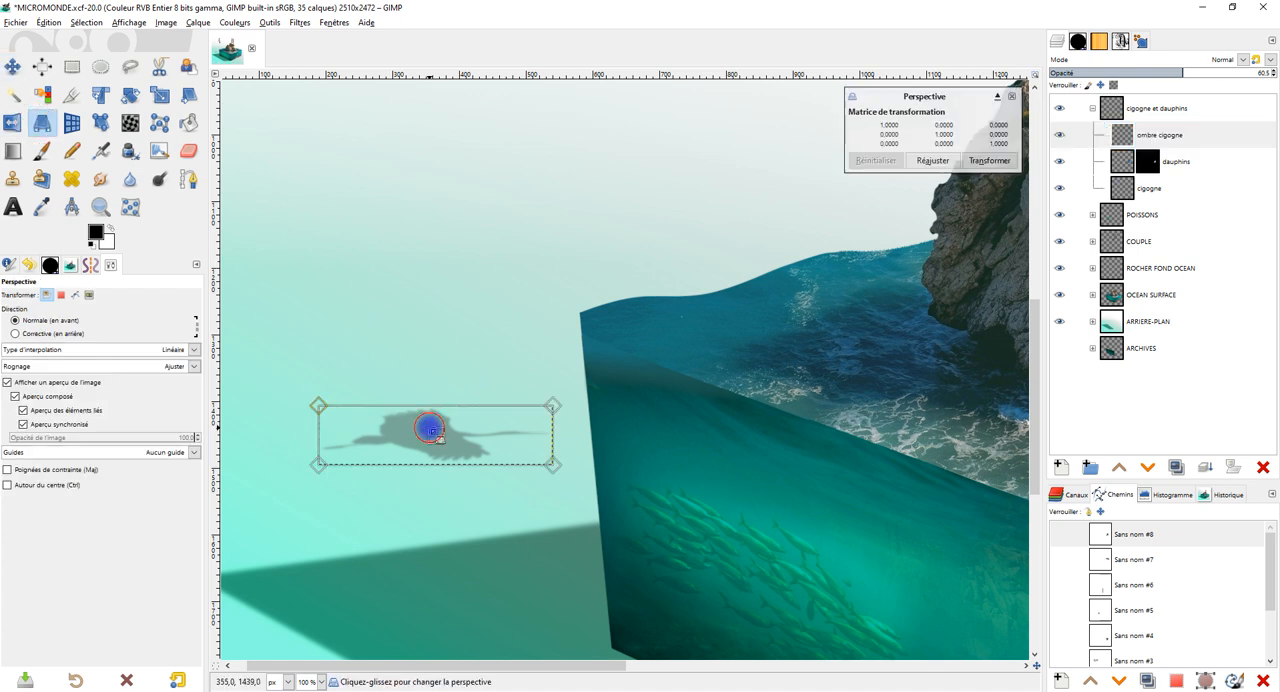
{"action": "left_click_drag", "start_coordinate": [320, 395], "coordinate": [311, 388]}
{"action": "mouse_move", "coordinate": [553, 405]}
{"action": "left_mouse_down"}
{"action": "mouse_move", "coordinate": [574, 409]}
{"action": "mouse_move", "coordinate": [547, 386]}
{"action": "left_mouse_up"}
{"action": "left_click_drag", "start_coordinate": [550, 458], "coordinate": [514, 468]}
{"action": "mouse_move", "coordinate": [316, 397]}
{"action": "left_mouse_down"}
{"action": "mouse_move", "coordinate": [328, 374]}
{"action": "mouse_move", "coordinate": [314, 376]}
{"action": "left_mouse_up"}
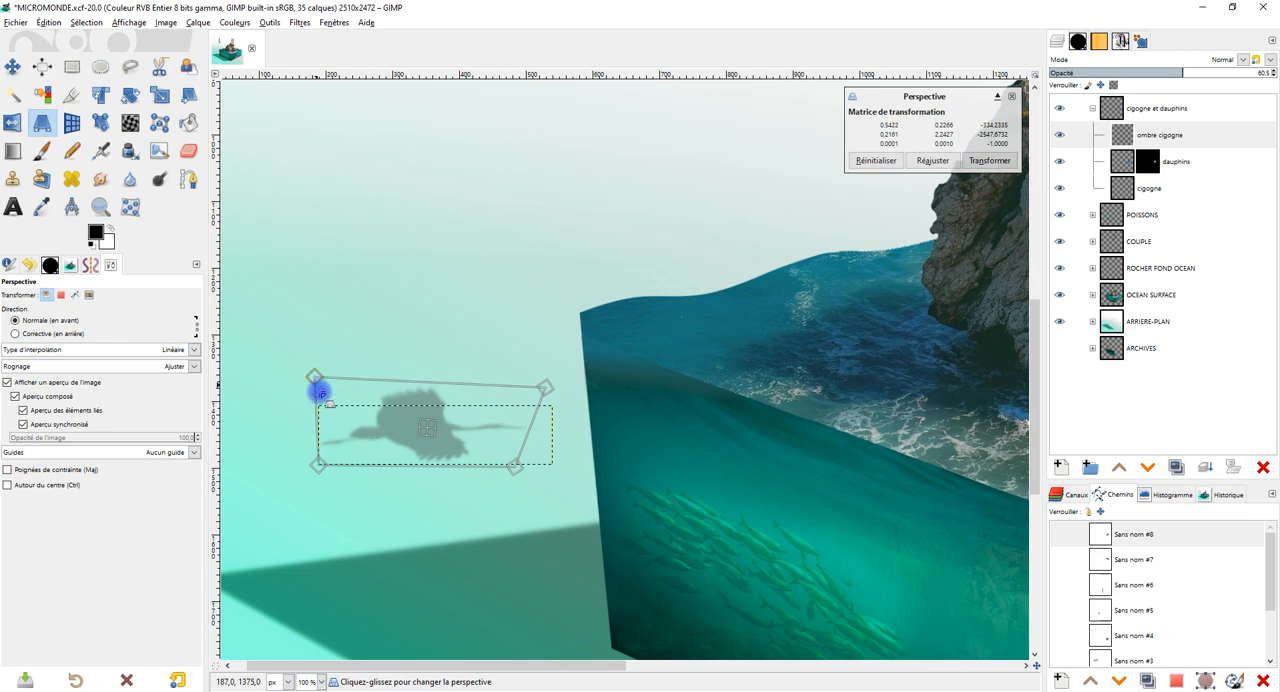
{"action": "left_click_drag", "start_coordinate": [321, 463], "coordinate": [337, 463]}
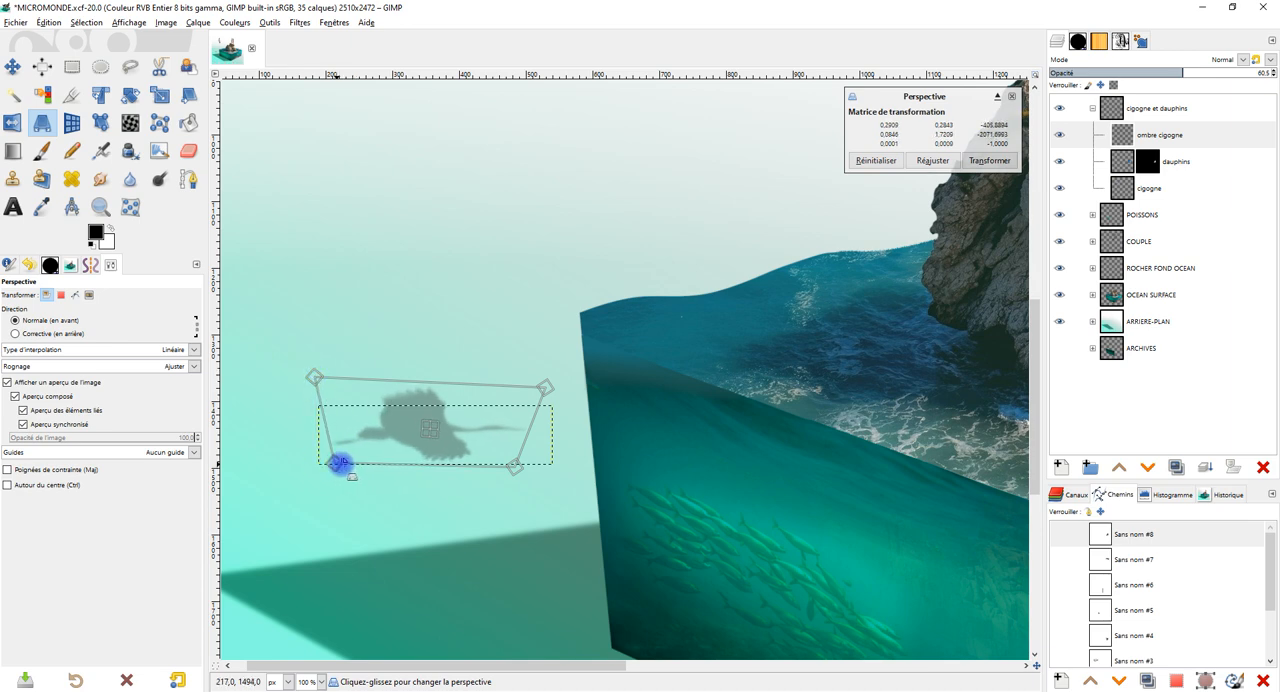
{"action": "scroll", "coordinate": [483, 434], "scroll_direction": "down", "scroll_amount": 5}
{"action": "scroll", "coordinate": [478, 424], "scroll_direction": "up", "scroll_amount": 3}
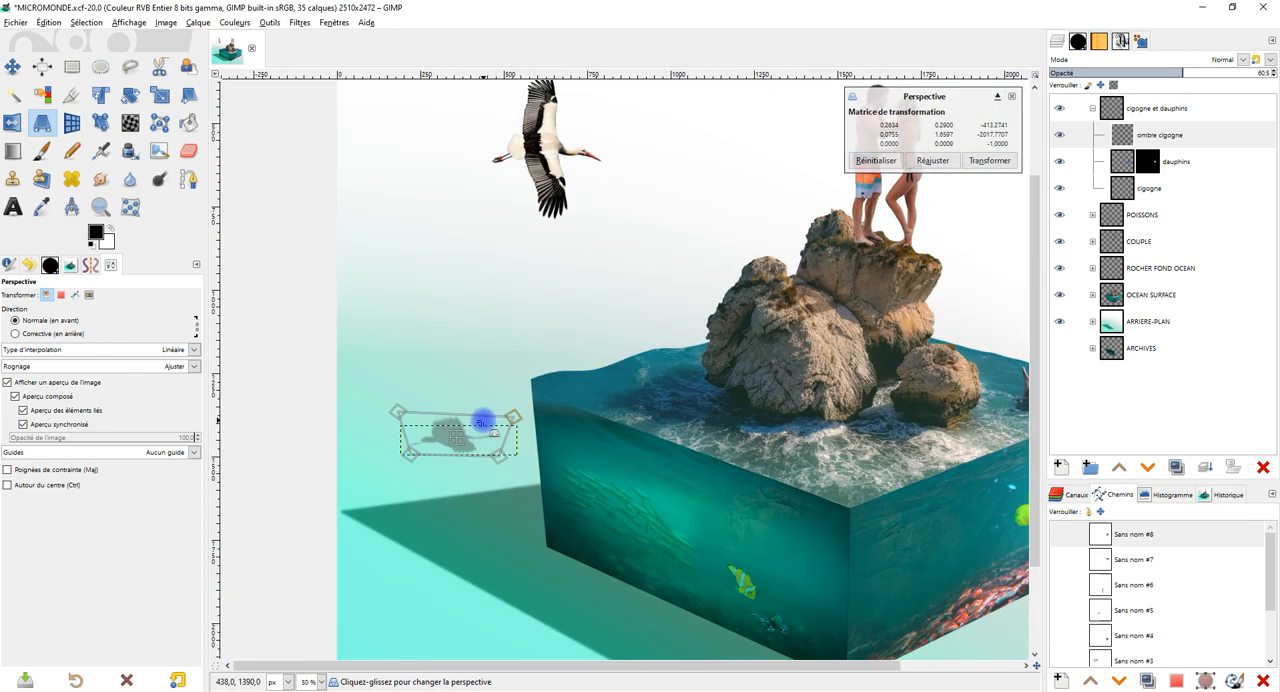
Replace the "ombre cigogne" layer with a duplicate of the "cigogne" layer named "ombre de cigogne".
{"action": "left_click", "coordinate": [1232, 131]}
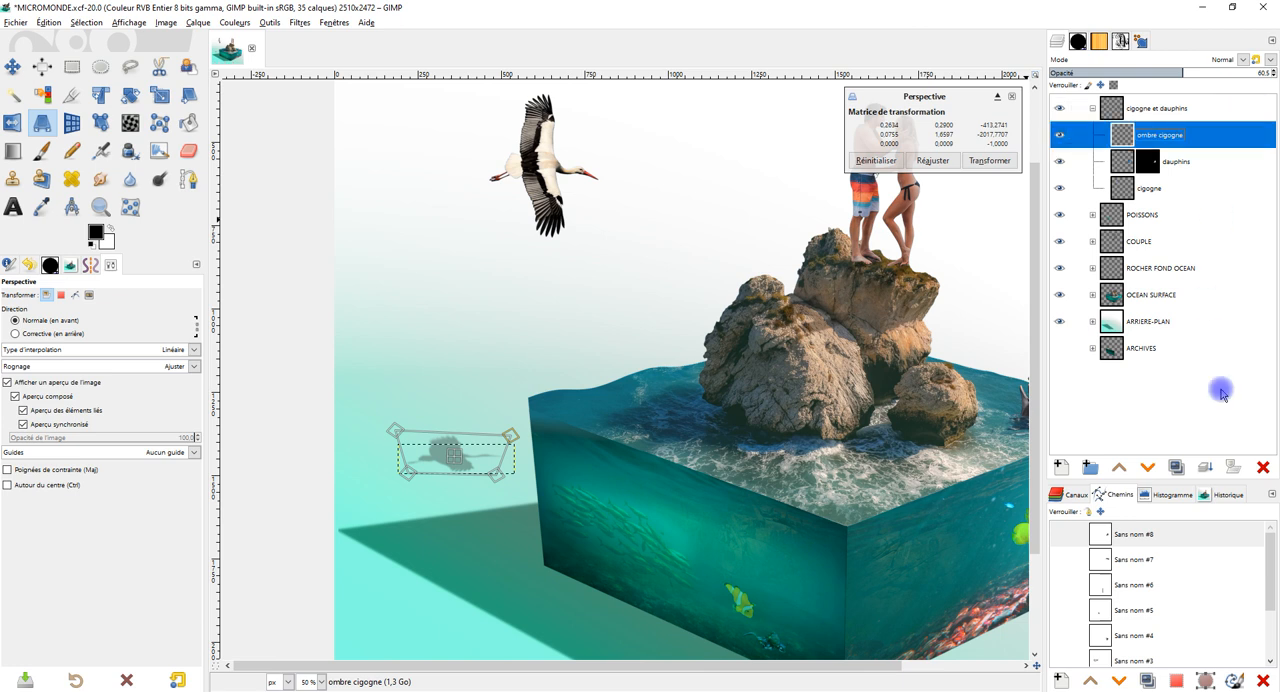
{"action": "left_click", "coordinate": [1263, 466]}
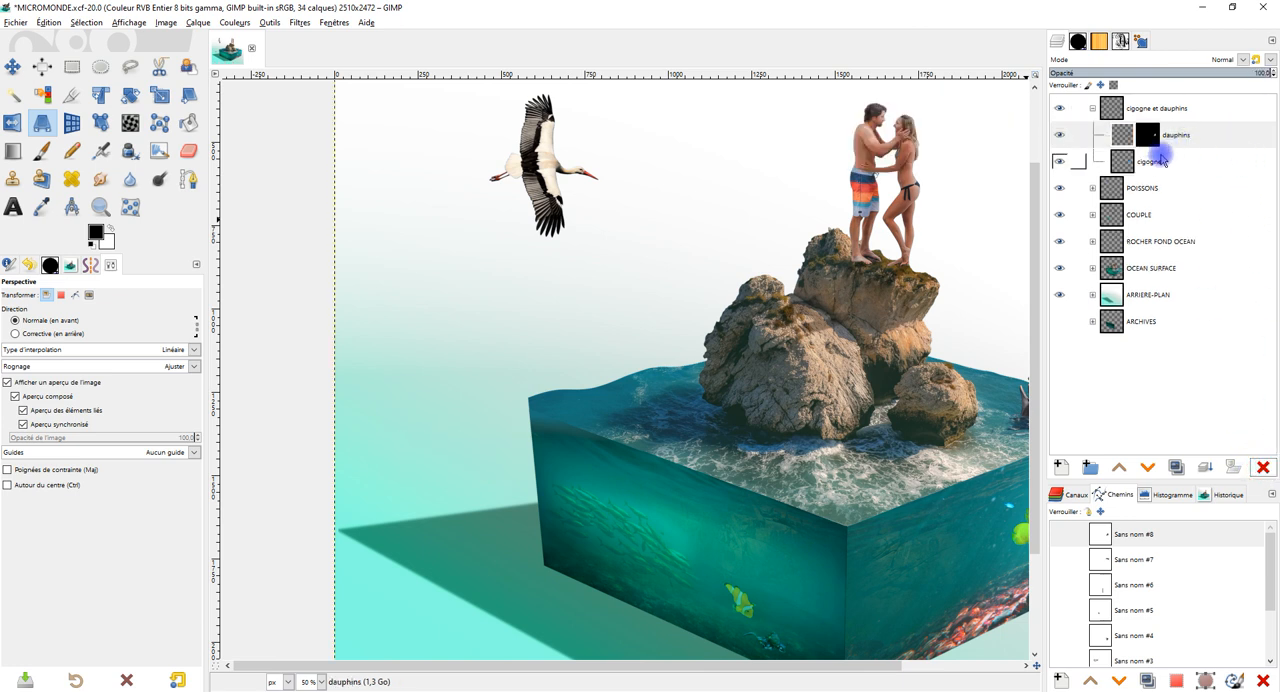
{"action": "left_click", "coordinate": [1150, 163]}
{"action": "left_click", "coordinate": [1176, 467]}
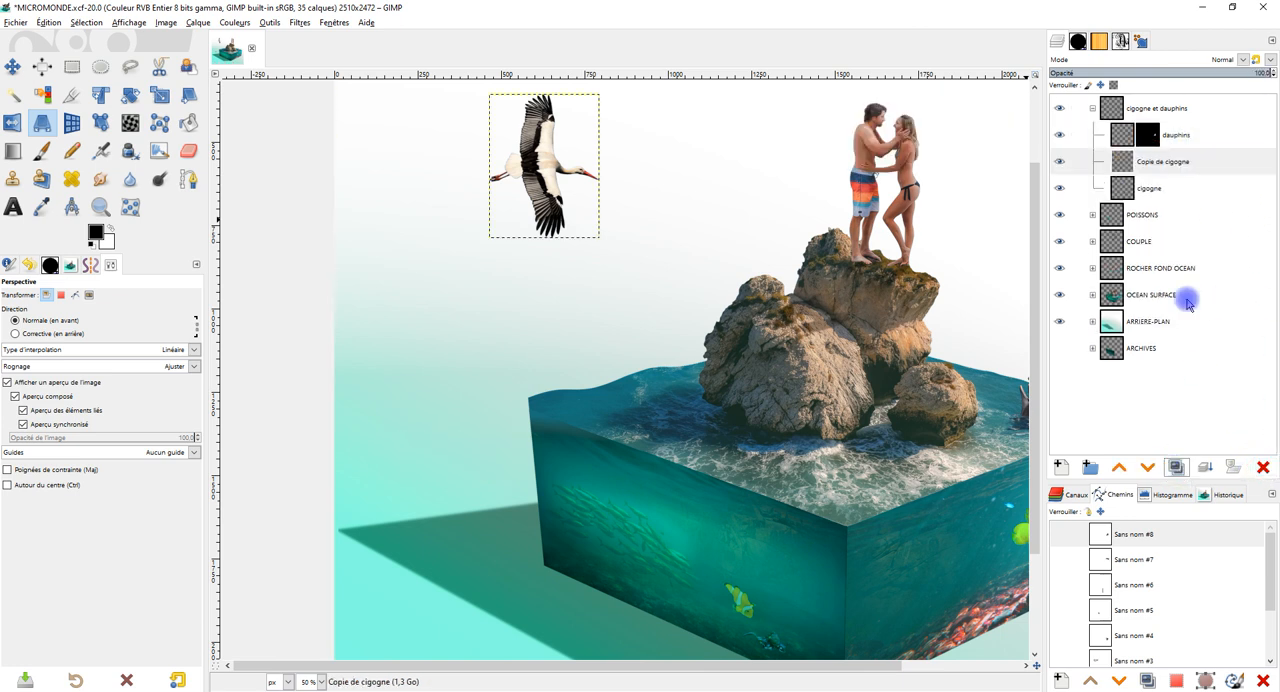
{"action": "double_click", "coordinate": [1150, 162]}
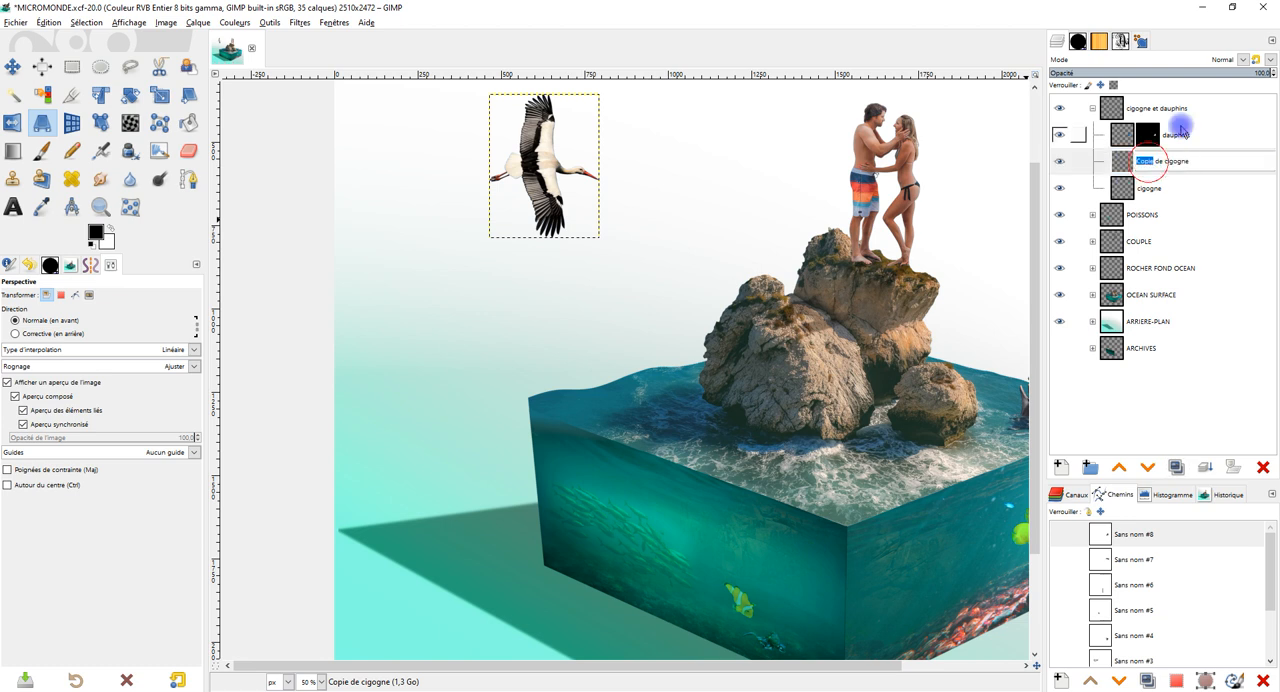
{"action": "type", "text": "o"}
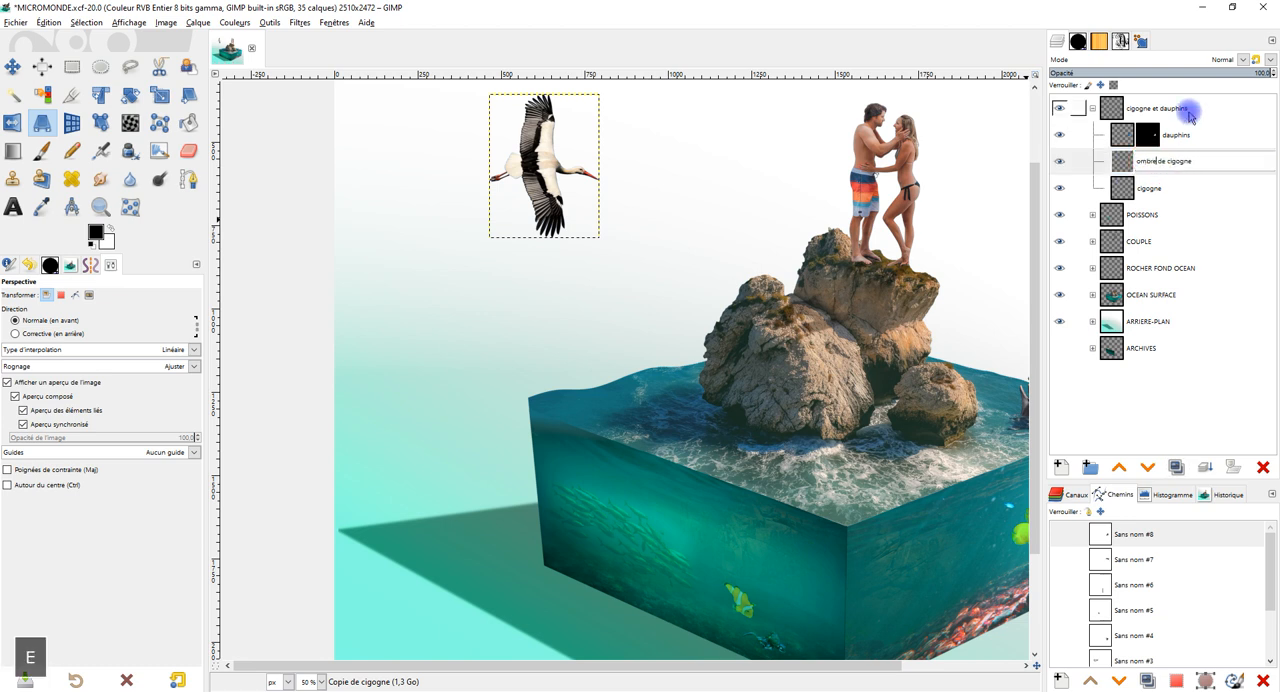
{"action": "key", "text": "Return"}
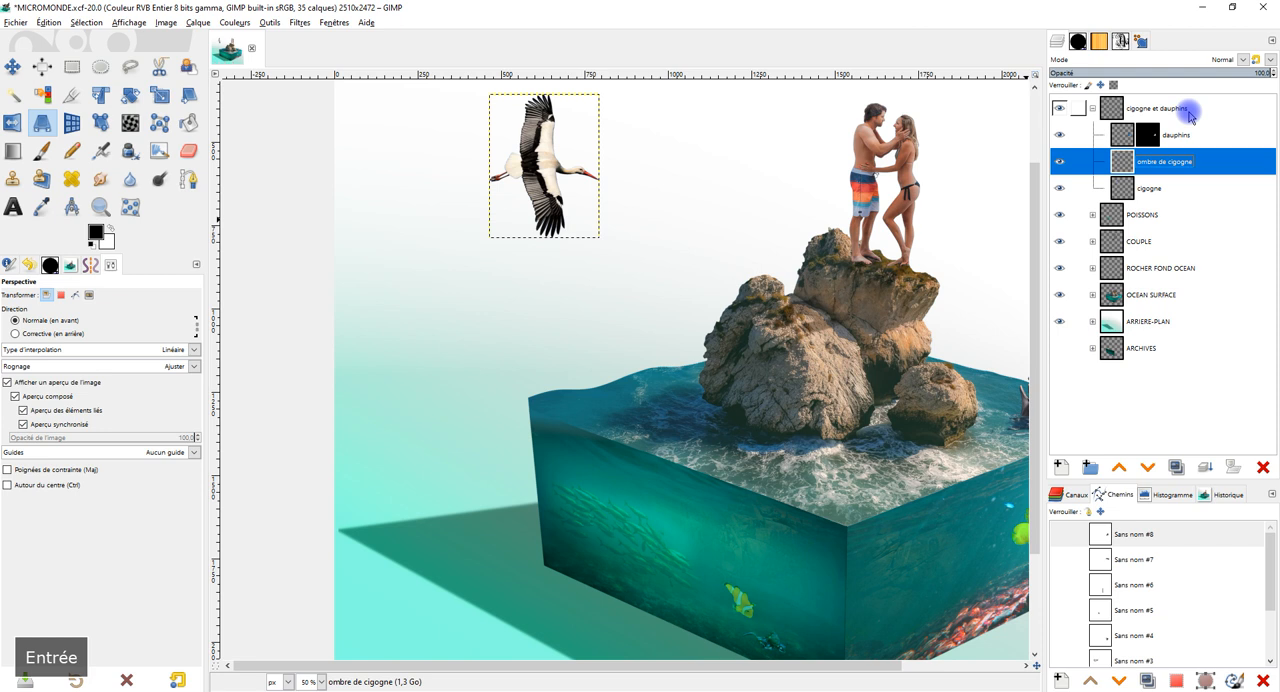
Fill the stork silhouette on "ombre de cigogne" with dark grey 2e2e2e using an alpha selection, and clear the selection.
{"action": "right_click", "coordinate": [1136, 170]}
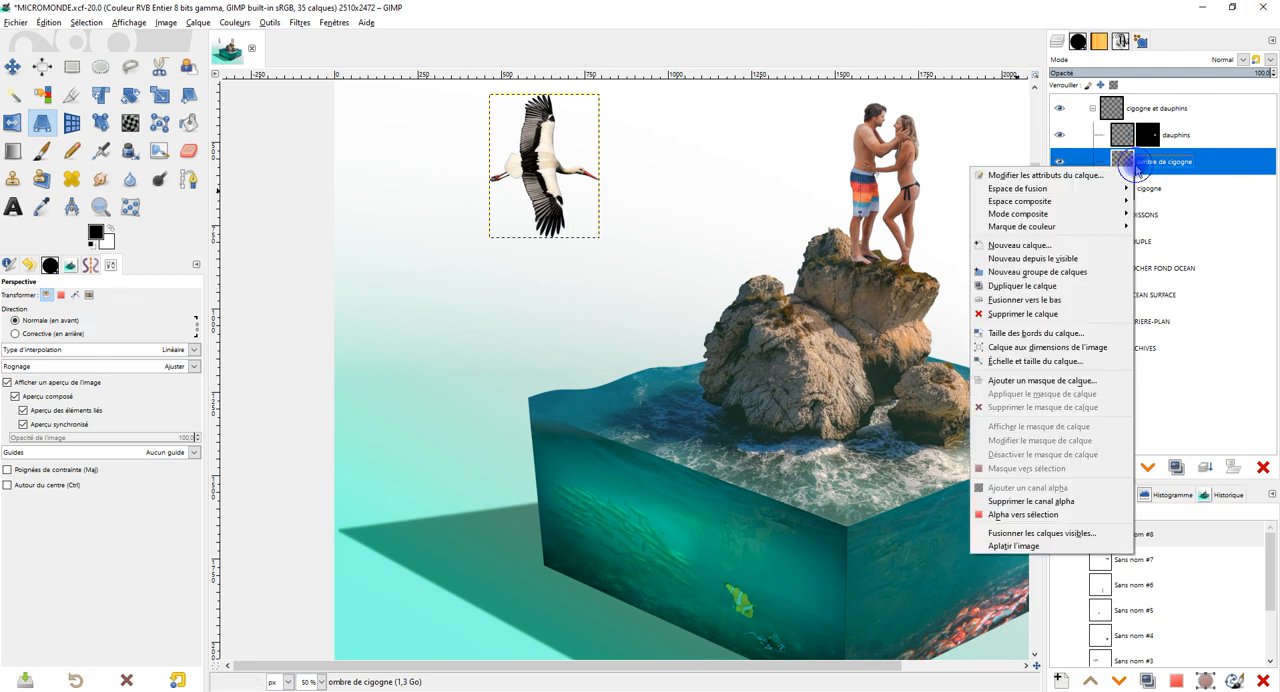
{"action": "left_click", "coordinate": [1040, 514]}
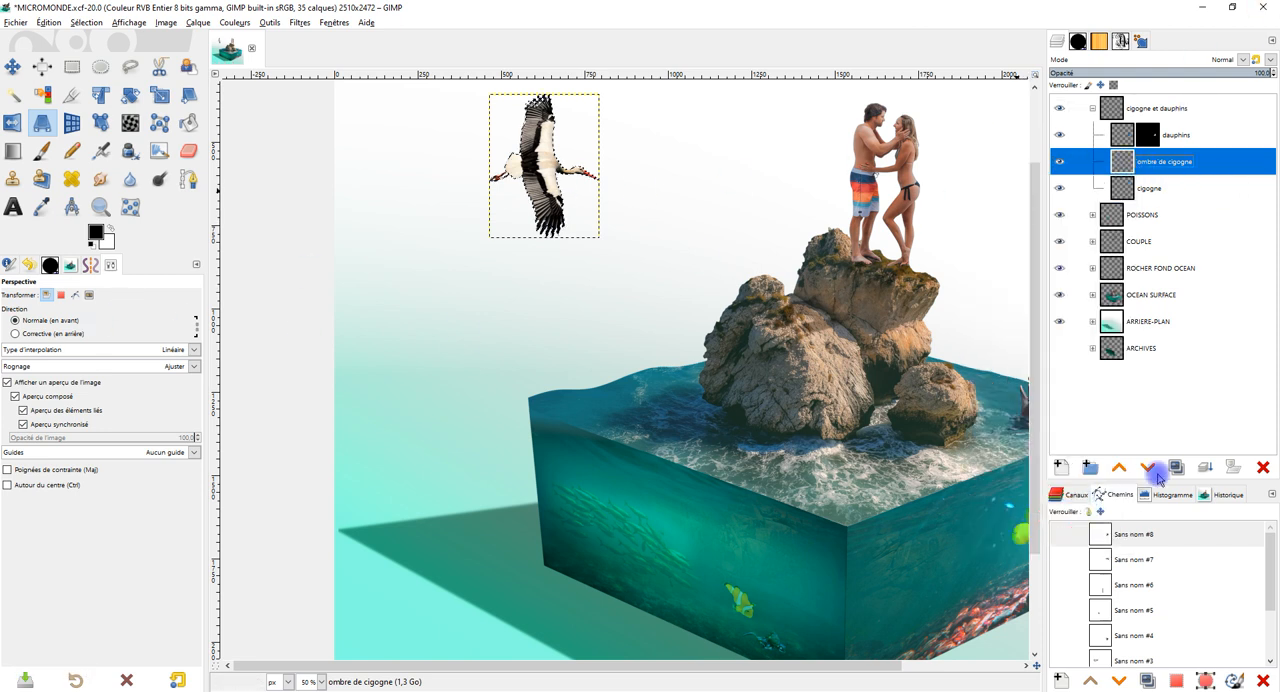
{"action": "left_click", "coordinate": [95, 233]}
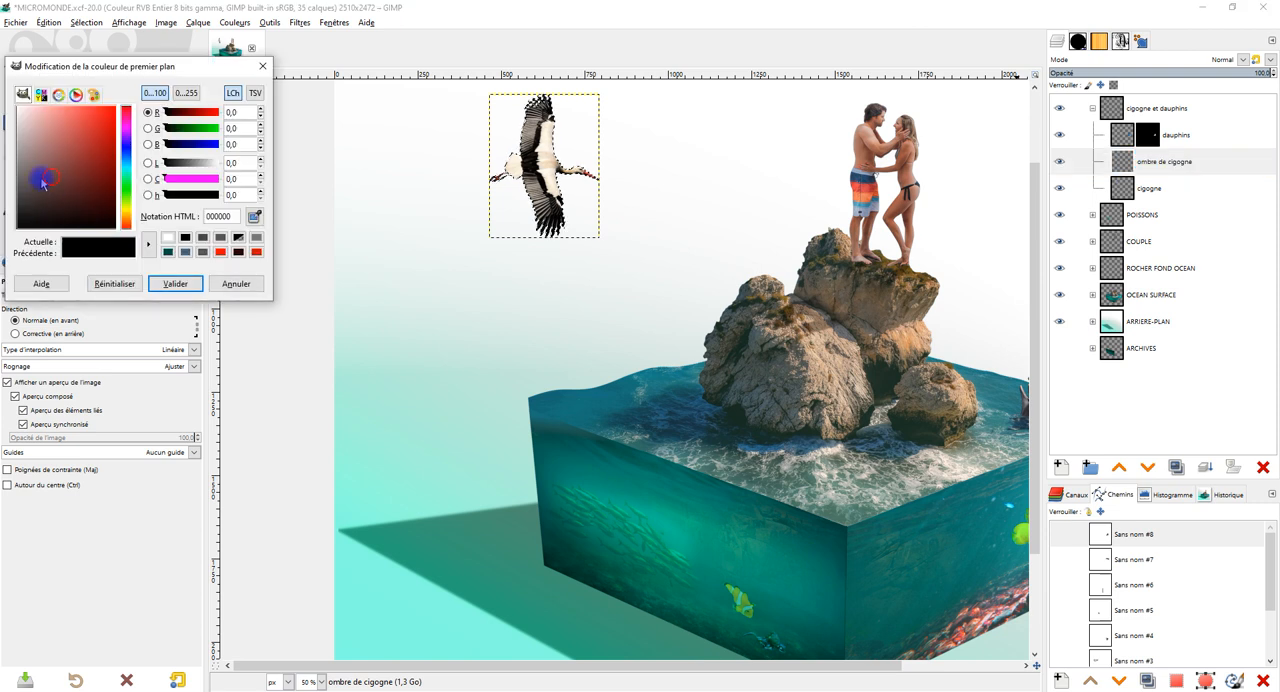
{"action": "mouse_move", "coordinate": [40, 178]}
{"action": "left_mouse_down"}
{"action": "mouse_move", "coordinate": [3, 188]}
{"action": "mouse_move", "coordinate": [3, 206]}
{"action": "left_mouse_up"}
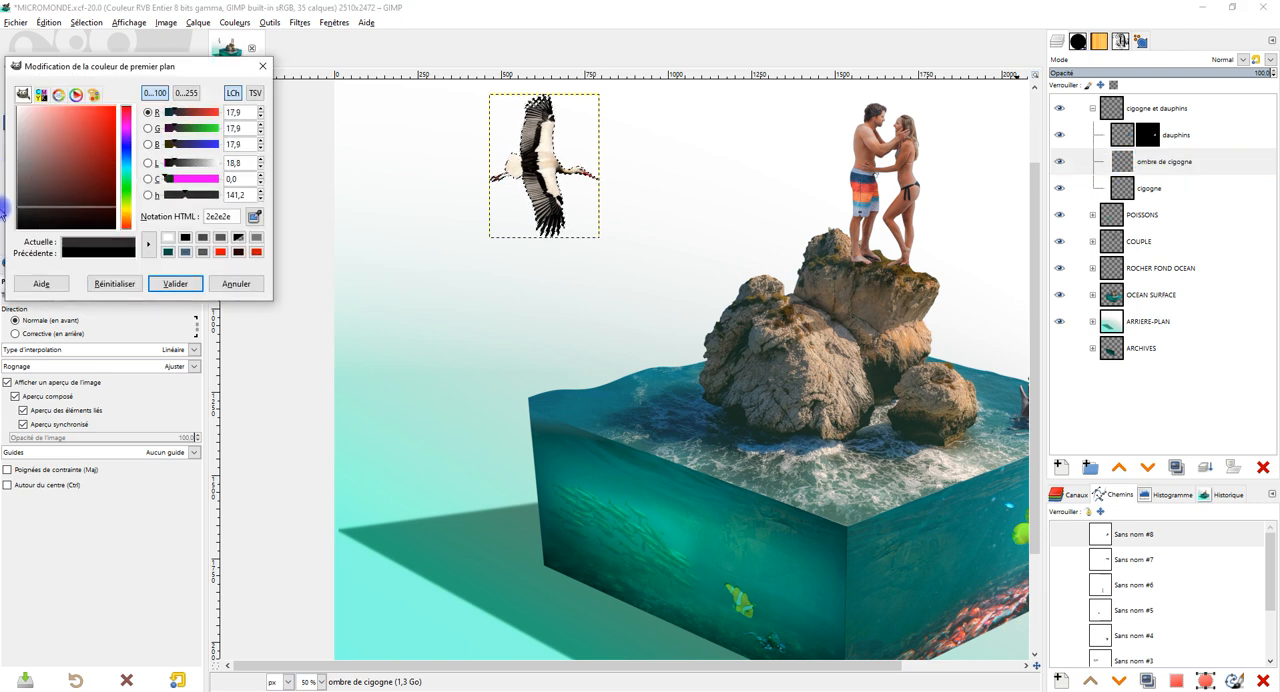
{"action": "left_click_drag", "start_coordinate": [86, 246], "coordinate": [529, 129]}
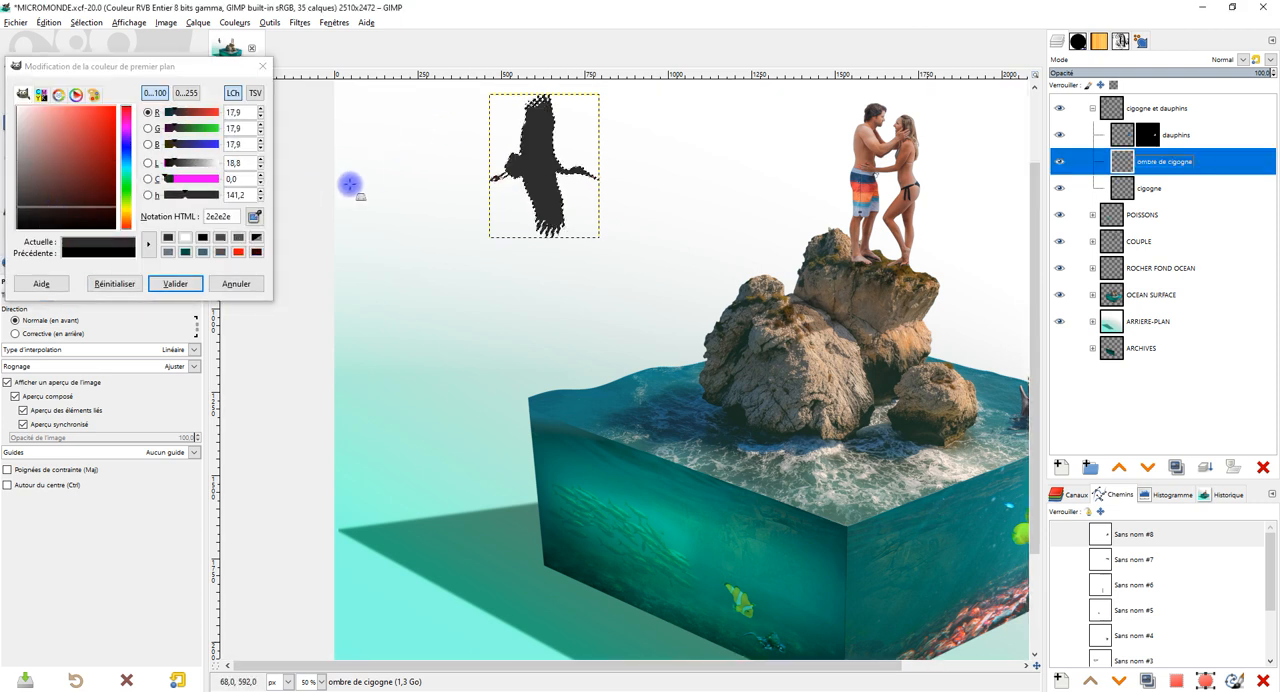
{"action": "left_click", "coordinate": [222, 285]}
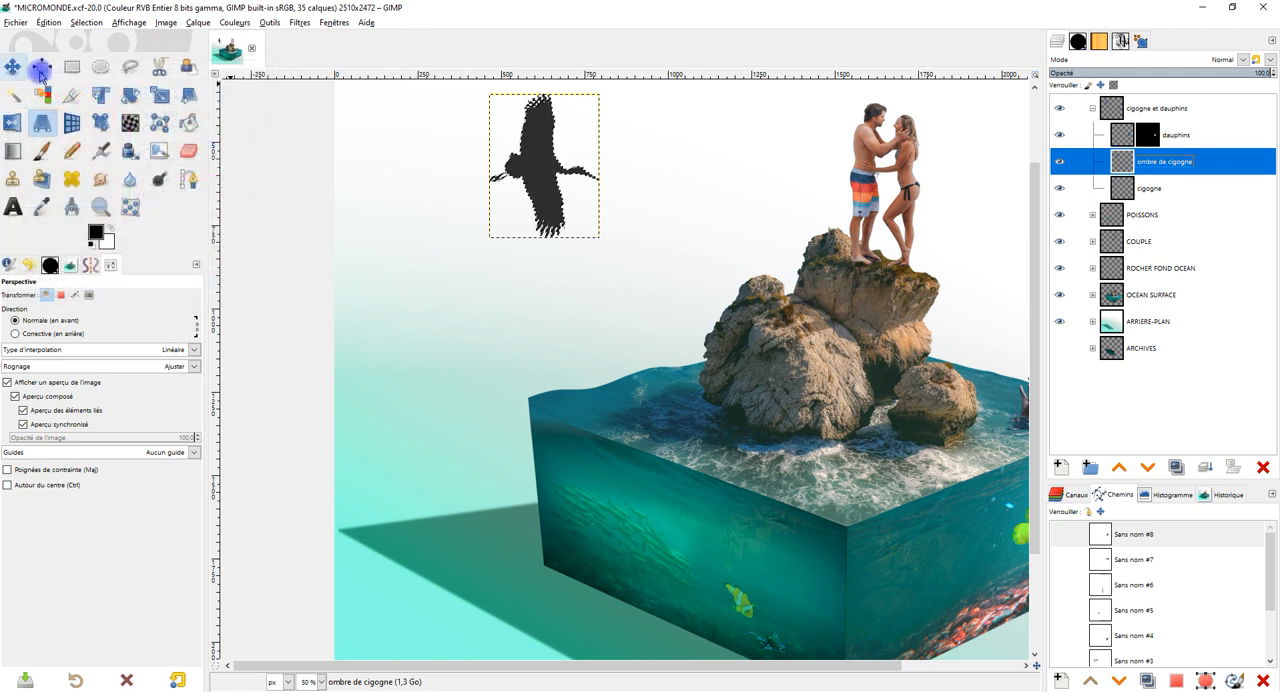
{"action": "left_click", "coordinate": [86, 22]}
{"action": "left_click", "coordinate": [99, 52]}
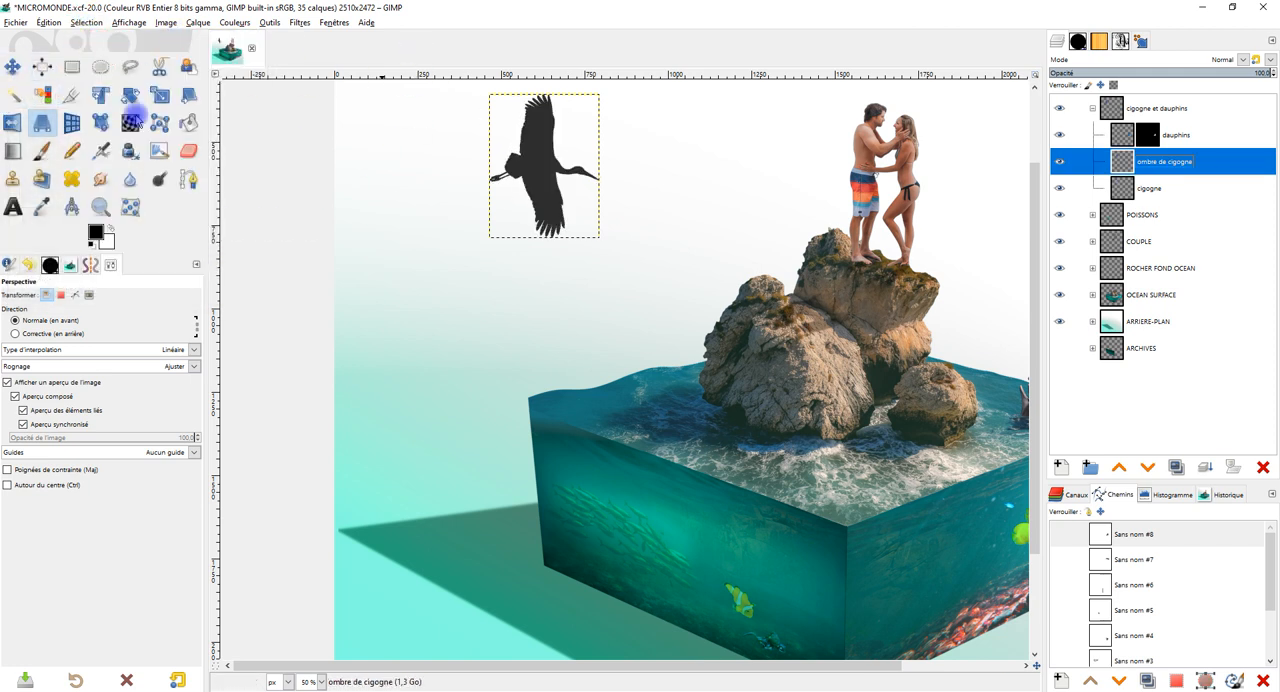
Move the dark silhouette below the stork, onto the background beside the ocean block.
{"action": "left_click", "coordinate": [12, 66]}
{"action": "left_click_drag", "start_coordinate": [546, 158], "coordinate": [463, 411]}
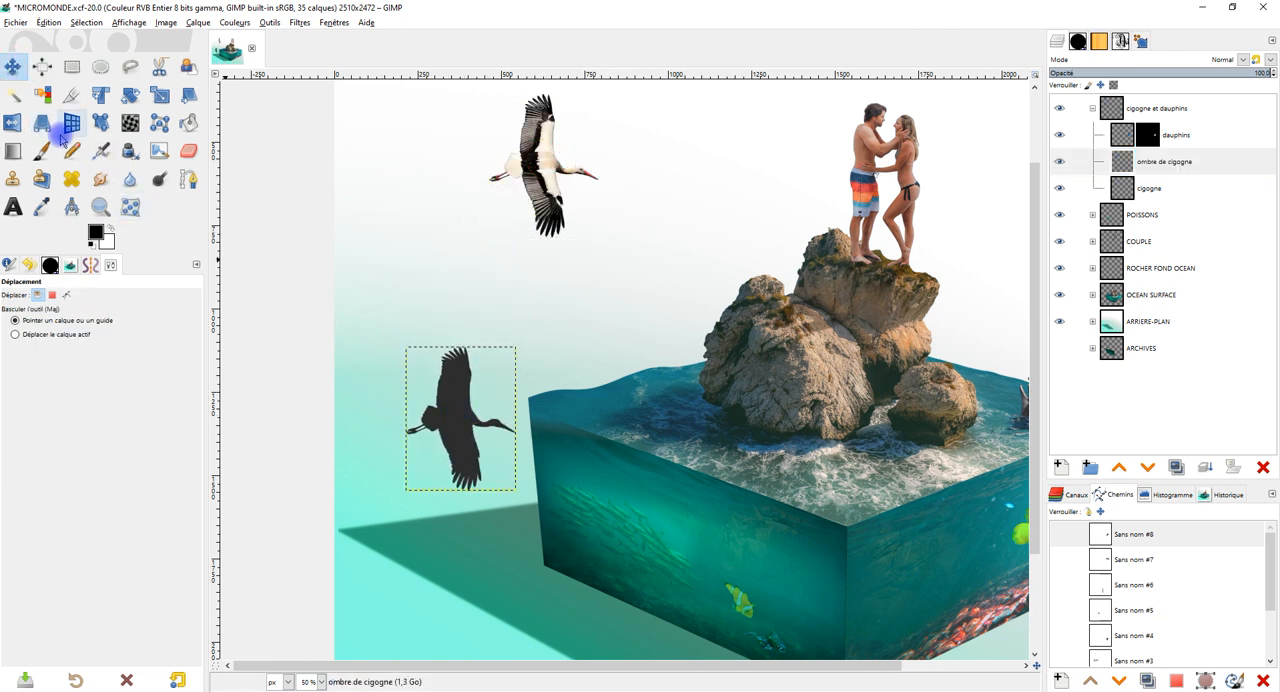
Flatten and shrink the "ombre de cigogne" silhouette beside the ocean block with the Perspective tool, pulling all four corners inward.
{"action": "left_click", "coordinate": [42, 122]}
{"action": "left_click", "coordinate": [457, 411]}
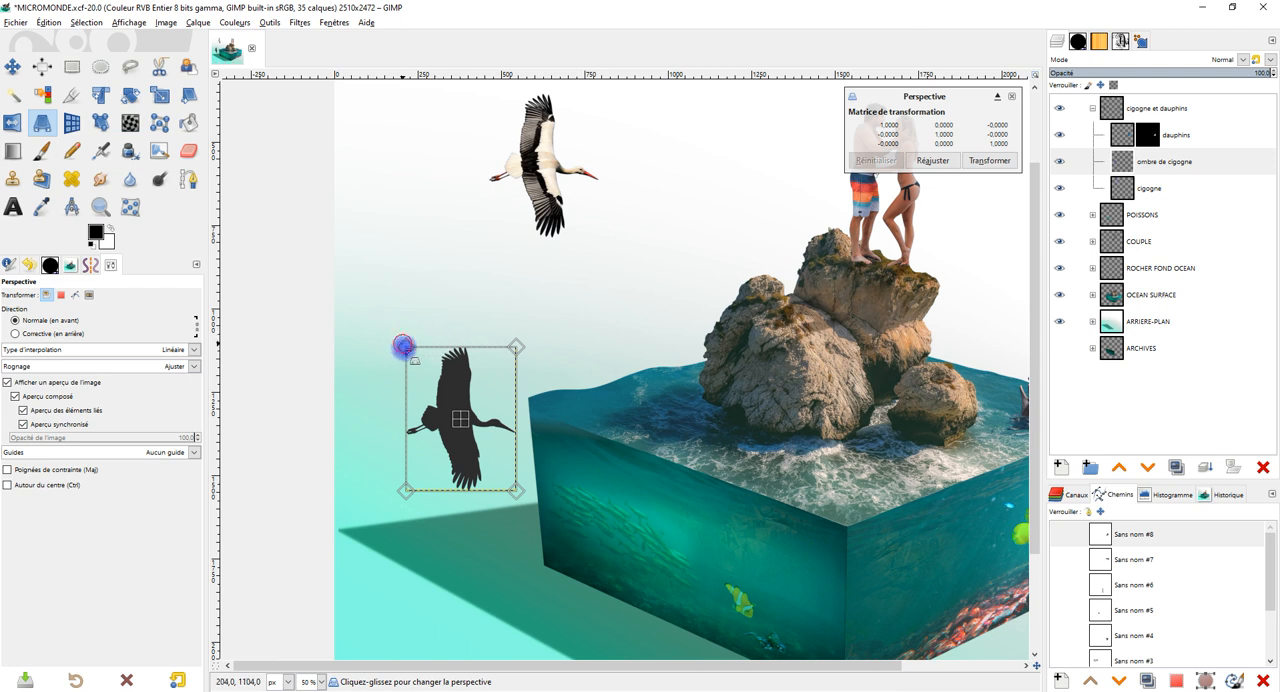
{"action": "left_click_drag", "start_coordinate": [402, 346], "coordinate": [407, 367]}
{"action": "left_click_drag", "start_coordinate": [534, 512], "coordinate": [509, 486]}
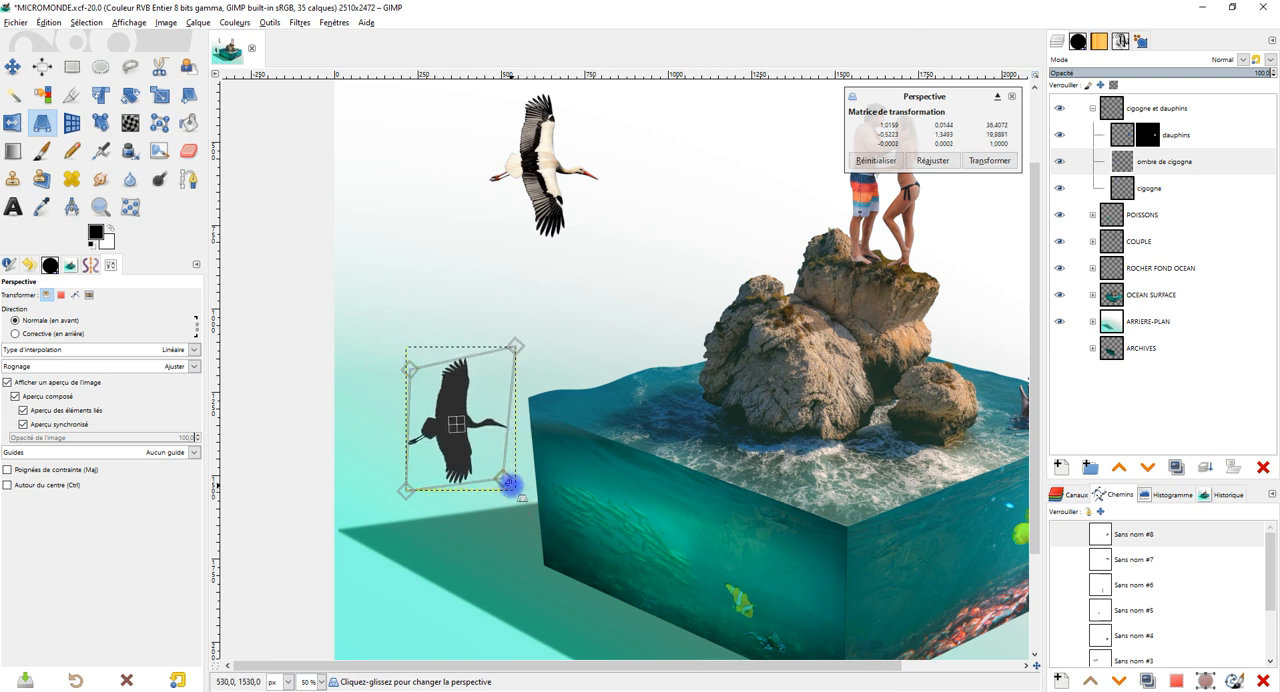
{"action": "left_click_drag", "start_coordinate": [517, 347], "coordinate": [499, 393]}
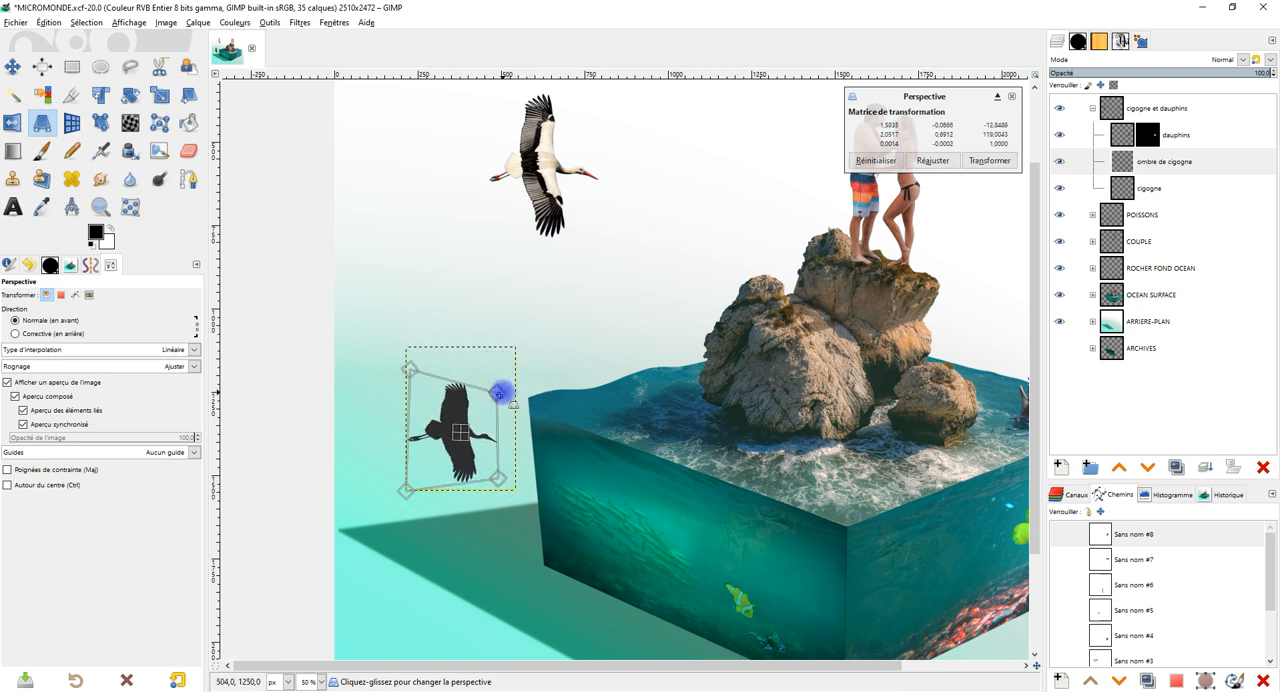
{"action": "left_click_drag", "start_coordinate": [409, 357], "coordinate": [412, 409]}
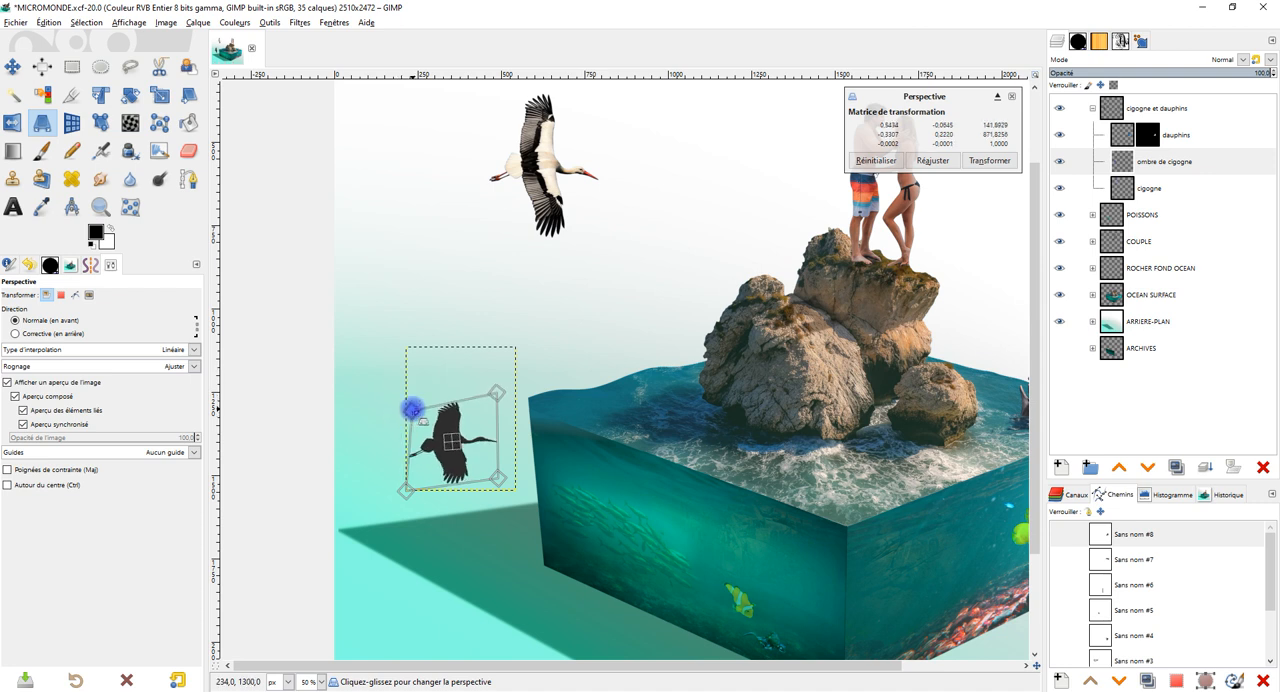
{"action": "mouse_move", "coordinate": [499, 393]}
{"action": "left_mouse_down"}
{"action": "mouse_move", "coordinate": [498, 417]}
{"action": "mouse_move", "coordinate": [508, 408]}
{"action": "left_mouse_up"}
{"action": "left_click_drag", "start_coordinate": [507, 480], "coordinate": [491, 479]}
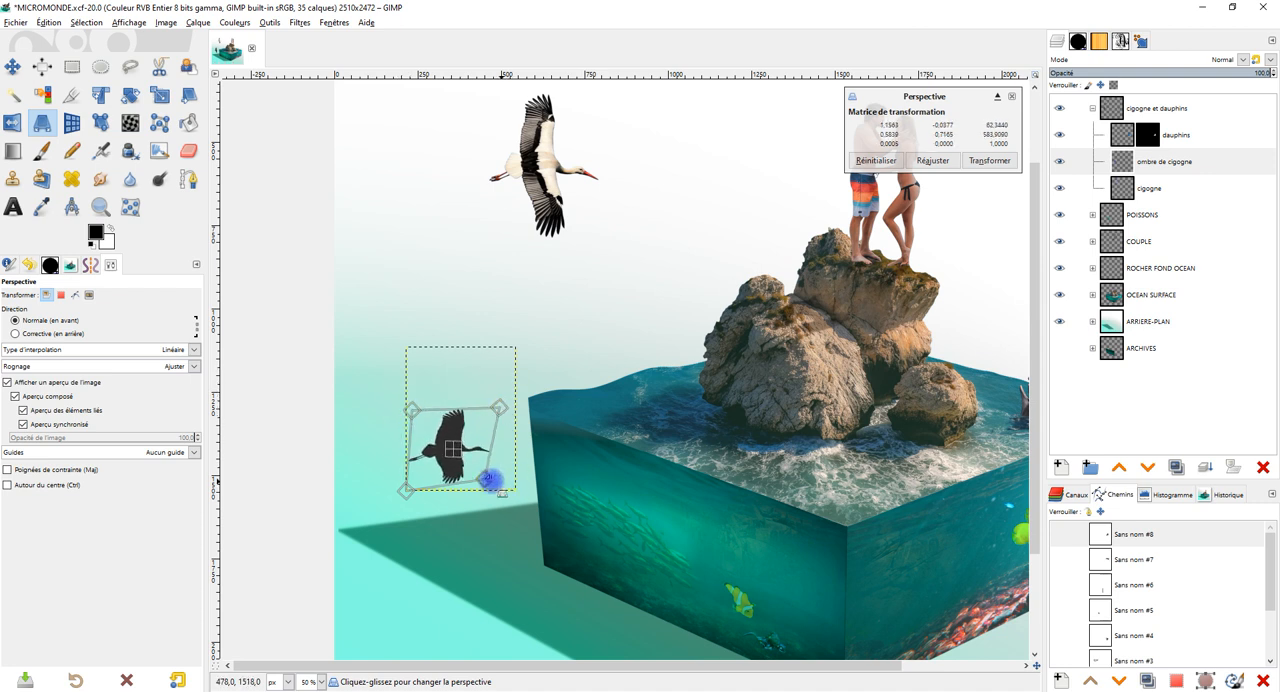
{"action": "left_click_drag", "start_coordinate": [406, 491], "coordinate": [422, 490]}
{"action": "mouse_move", "coordinate": [413, 410]}
{"action": "left_mouse_down"}
{"action": "mouse_move", "coordinate": [391, 412]}
{"action": "mouse_move", "coordinate": [418, 420]}
{"action": "left_mouse_up"}
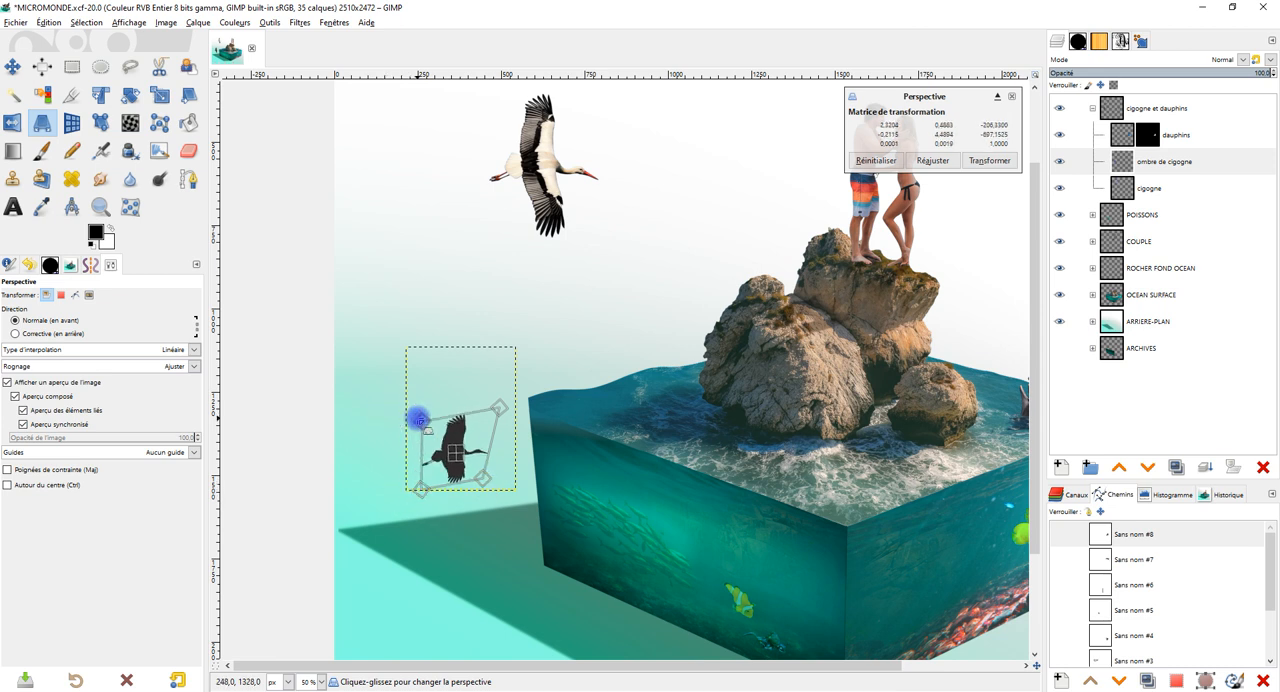
{"action": "mouse_move", "coordinate": [501, 408]}
{"action": "left_mouse_down"}
{"action": "mouse_move", "coordinate": [491, 434]}
{"action": "mouse_move", "coordinate": [492, 421]}
{"action": "left_mouse_up"}
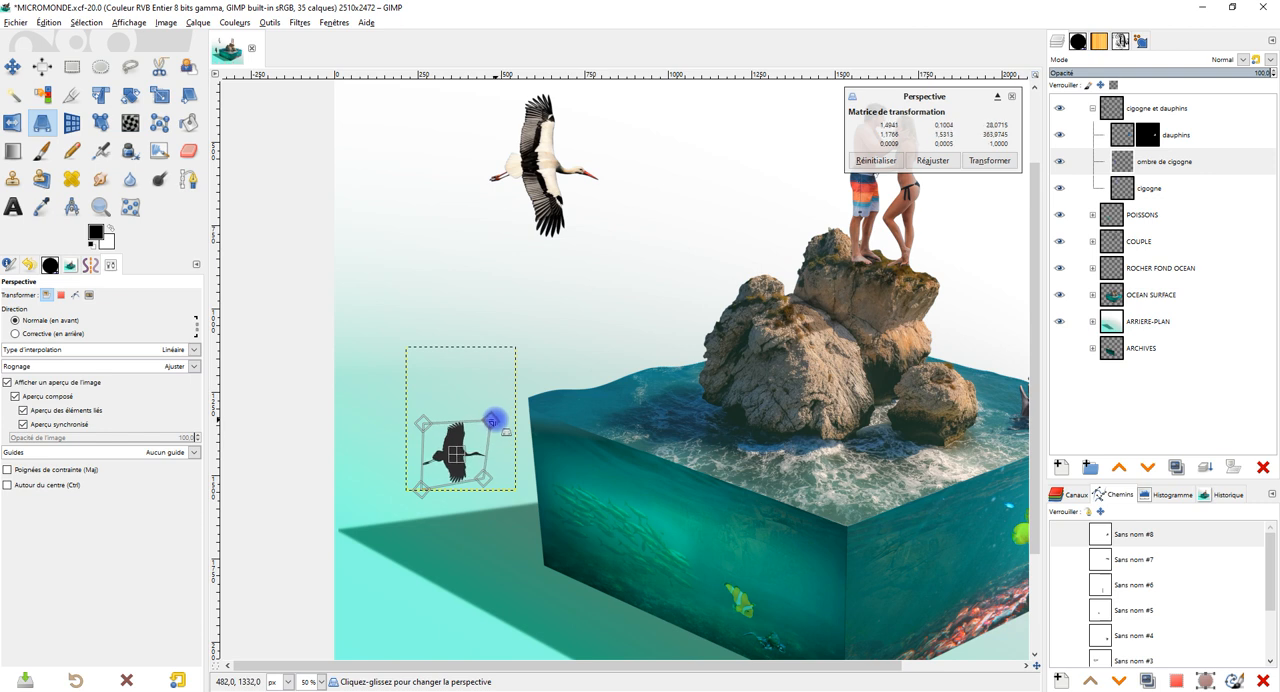
Tilt the flattened stork silhouette into a slanted shape lying just above the block's shadow, and apply the perspective transformation.
{"action": "left_click_drag", "start_coordinate": [419, 492], "coordinate": [399, 495]}
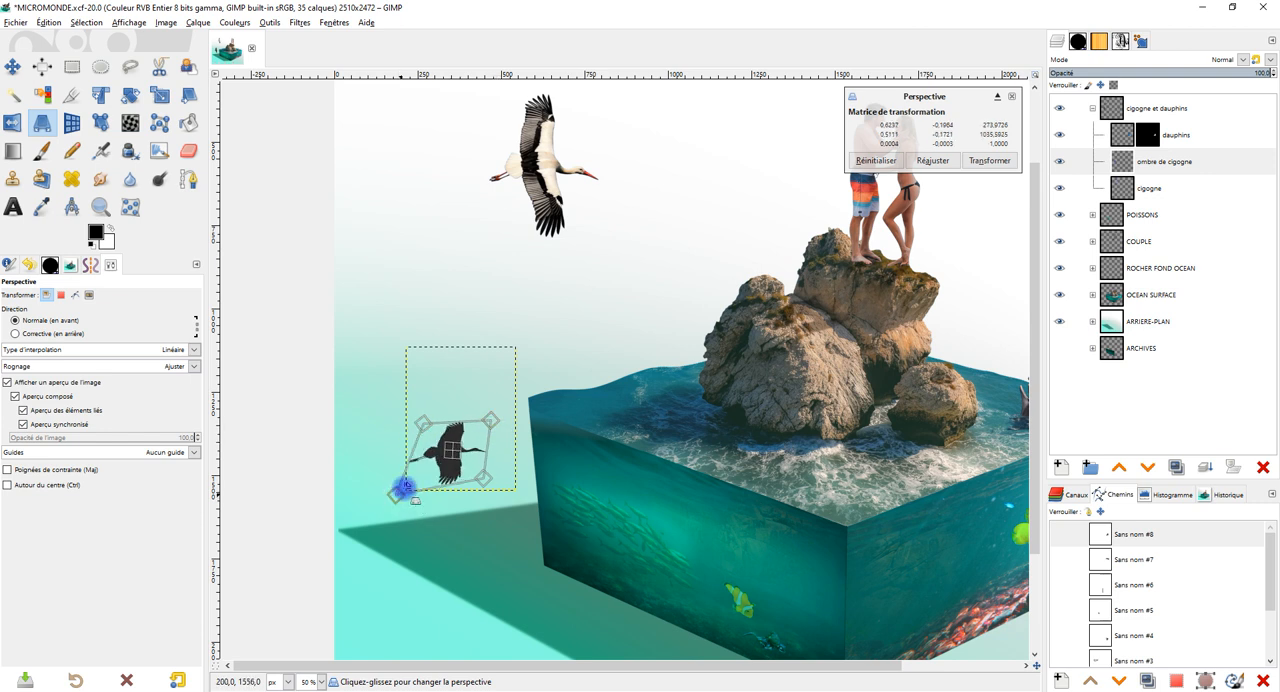
{"action": "left_click_drag", "start_coordinate": [423, 422], "coordinate": [395, 448]}
{"action": "mouse_move", "coordinate": [492, 417]}
{"action": "left_mouse_down"}
{"action": "mouse_move", "coordinate": [498, 434]}
{"action": "mouse_move", "coordinate": [493, 420]}
{"action": "left_mouse_up"}
{"action": "left_click_drag", "start_coordinate": [483, 480], "coordinate": [486, 488]}
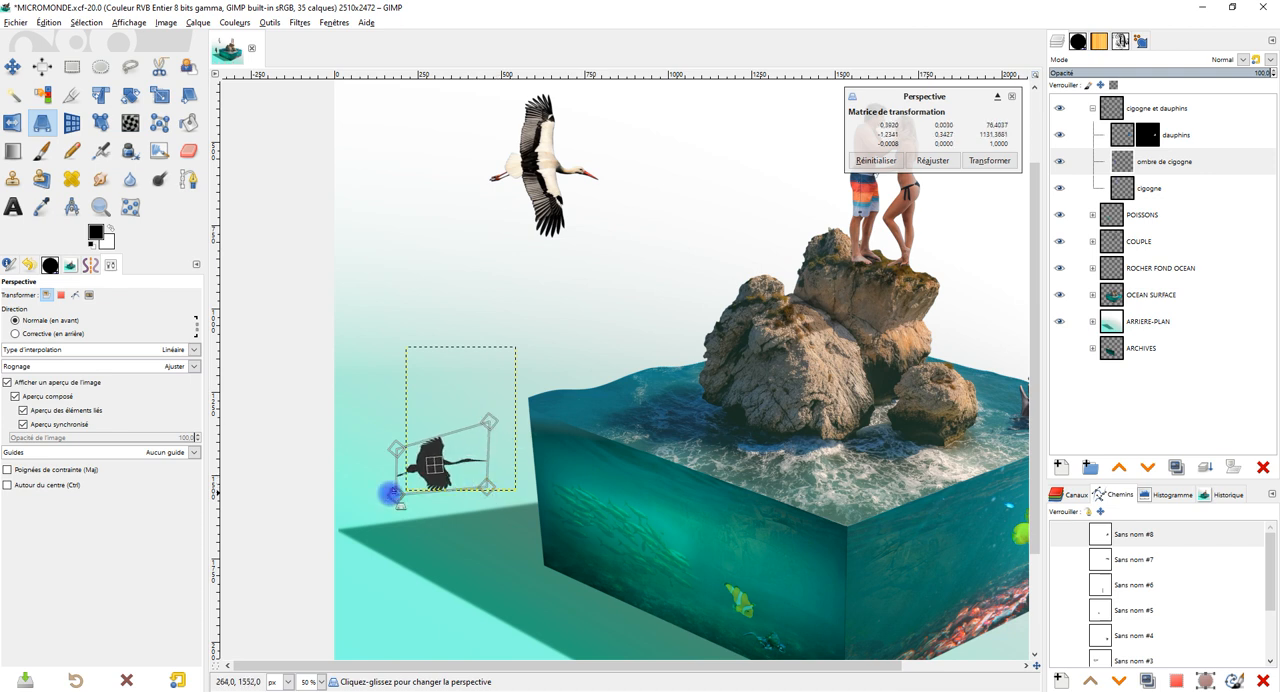
{"action": "left_click_drag", "start_coordinate": [398, 496], "coordinate": [410, 496]}
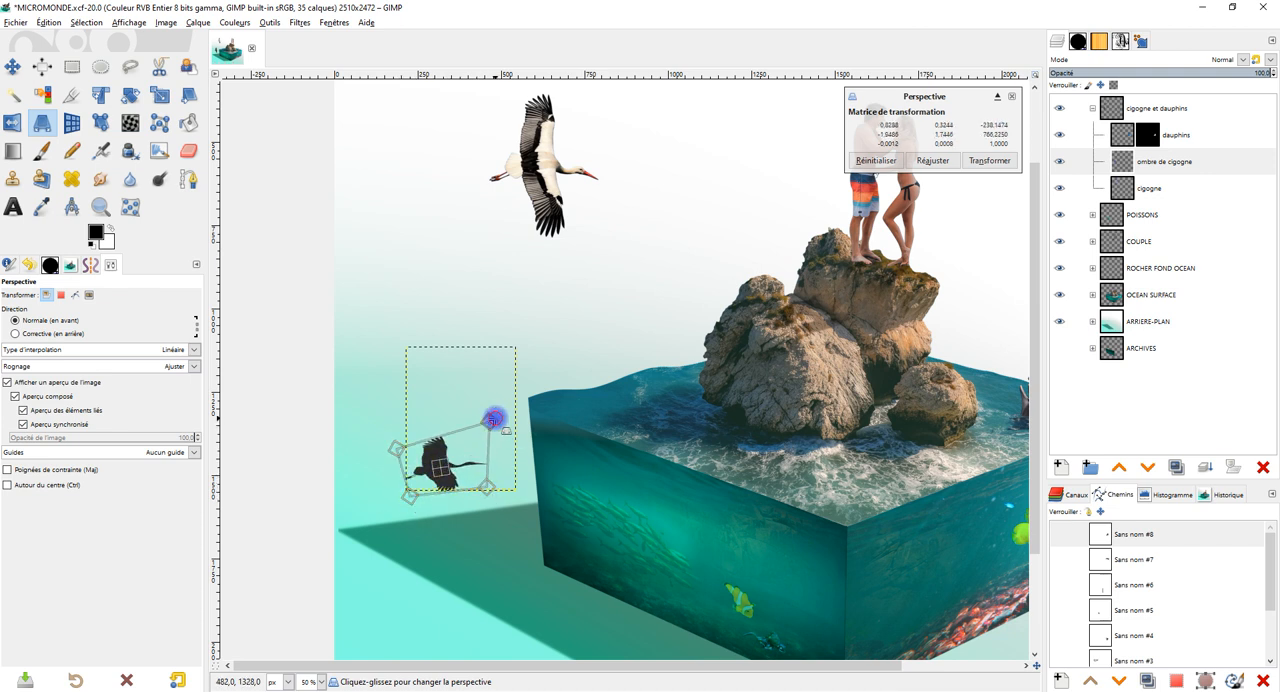
{"action": "left_click_drag", "start_coordinate": [492, 419], "coordinate": [475, 433]}
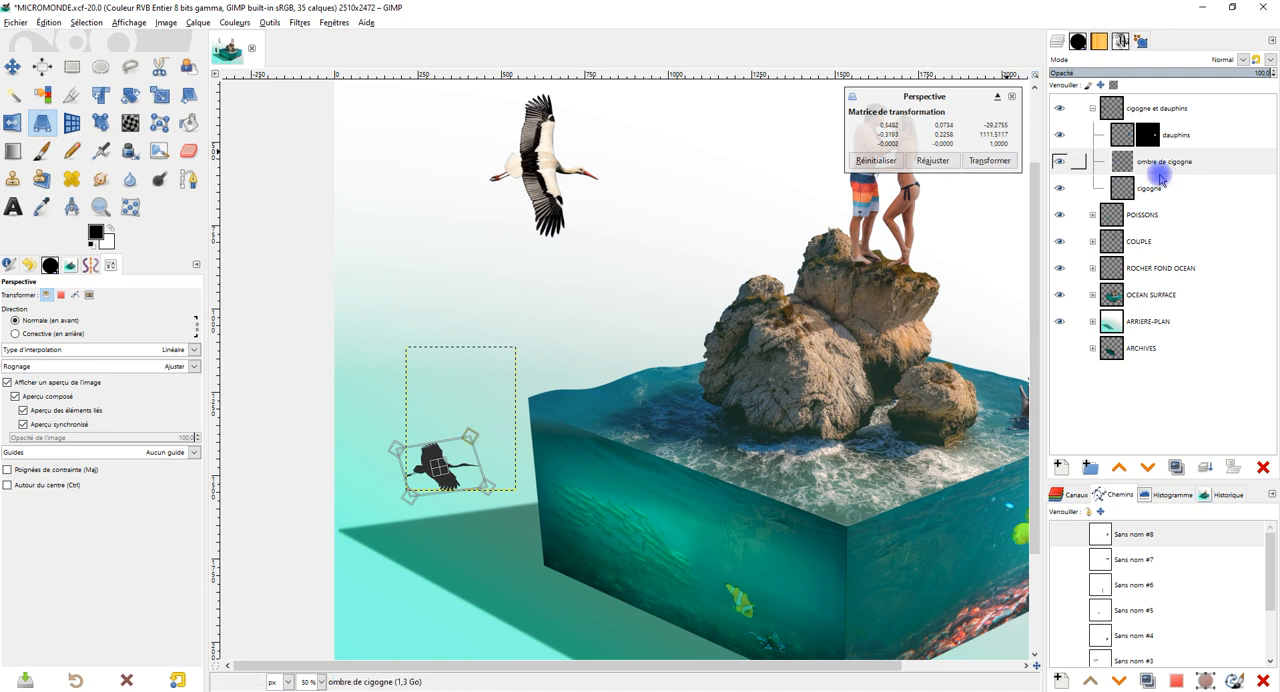
{"action": "left_click", "coordinate": [1010, 163]}
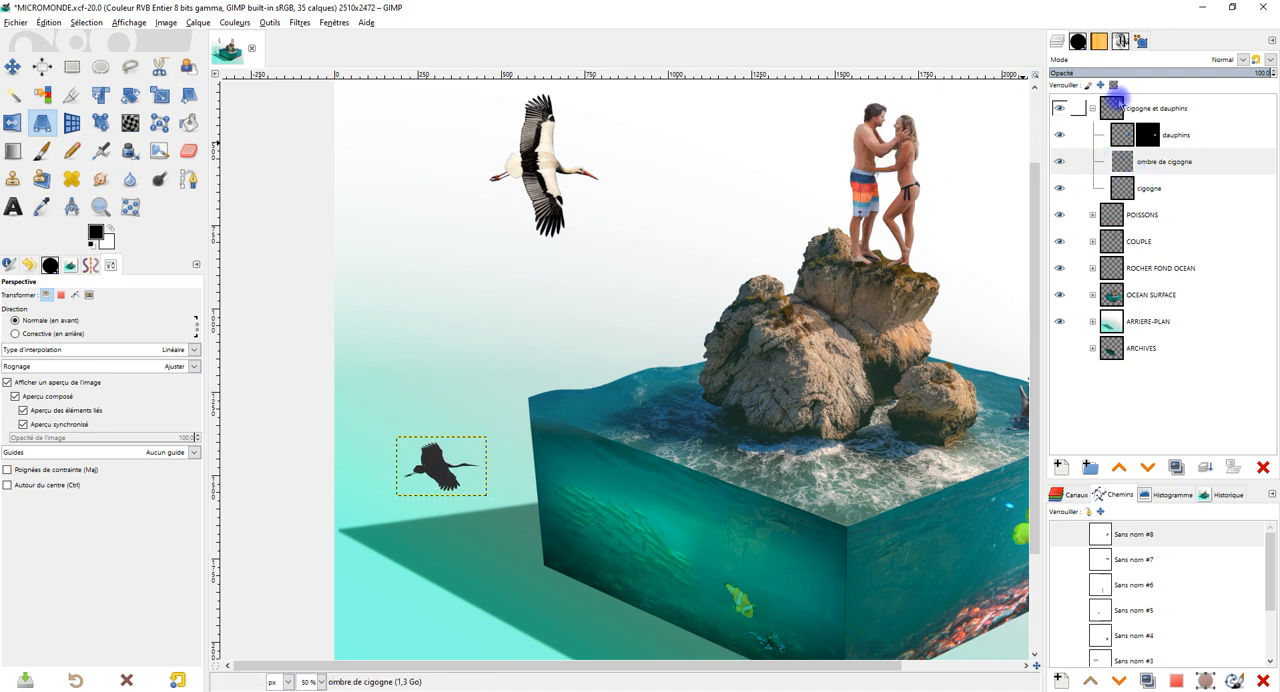
Soften the stork shadow with a Gaussian blur of 2.50 in X and Y.
{"action": "scroll", "coordinate": [665, 432], "scroll_direction": "down", "scroll_amount": 1}
{"action": "scroll", "coordinate": [660, 428], "scroll_direction": "up", "scroll_amount": 2}
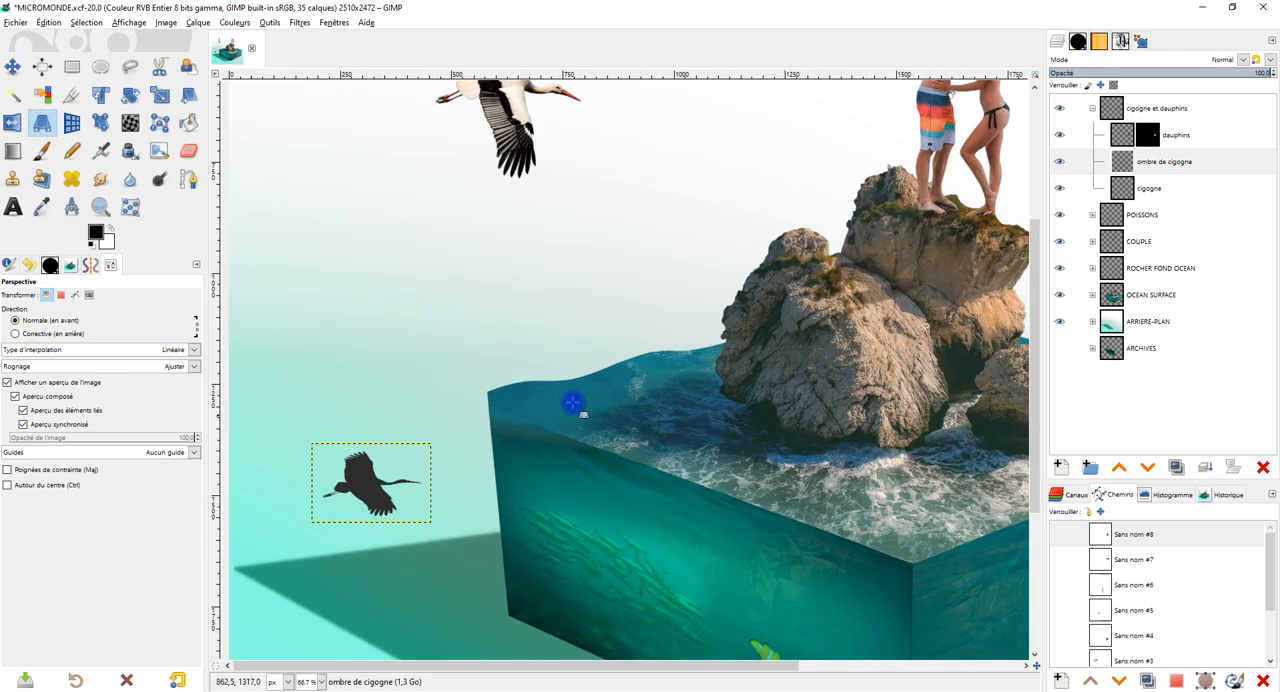
{"action": "left_click", "coordinate": [238, 22]}
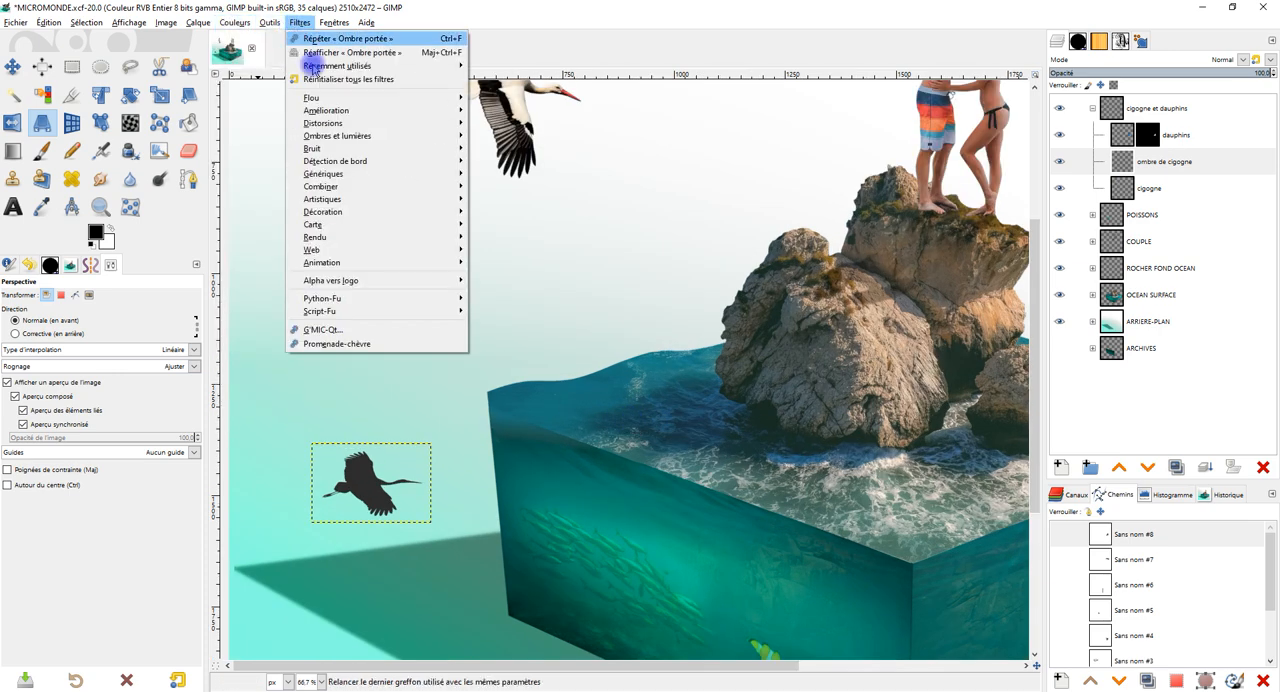
{"action": "mouse_move", "coordinate": [350, 97]}
{"action": "left_click", "coordinate": [537, 110]}
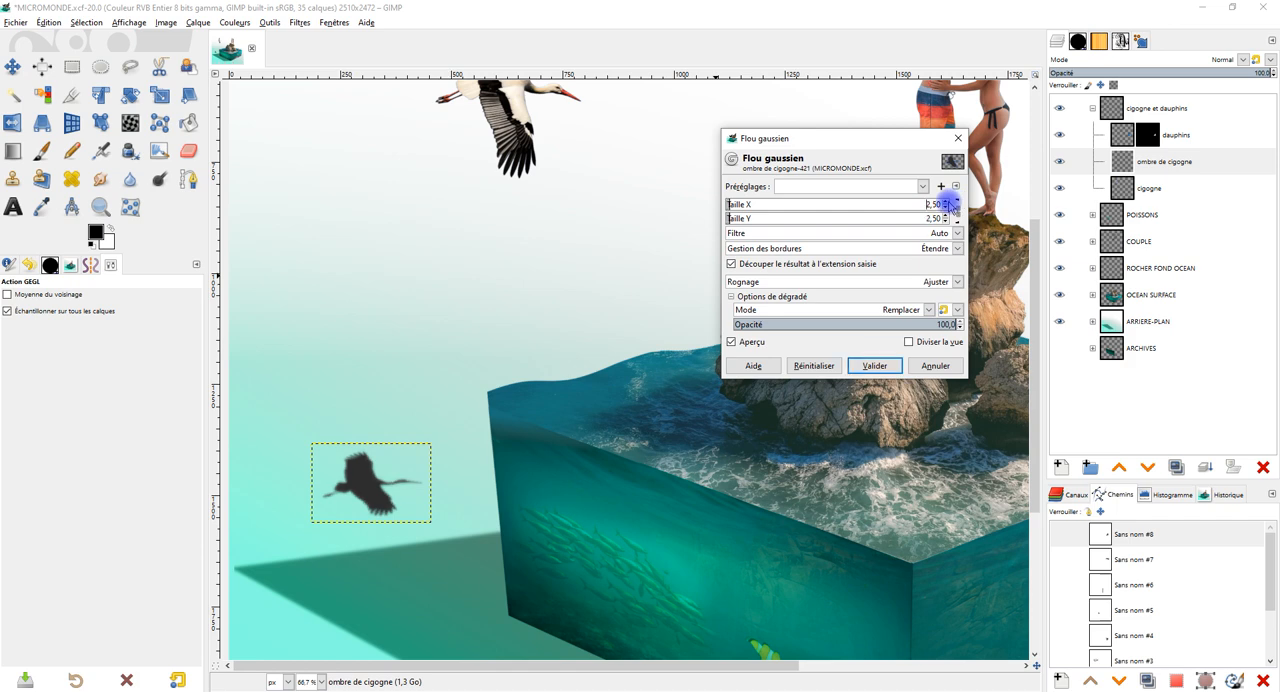
{"action": "left_click", "coordinate": [889, 365]}
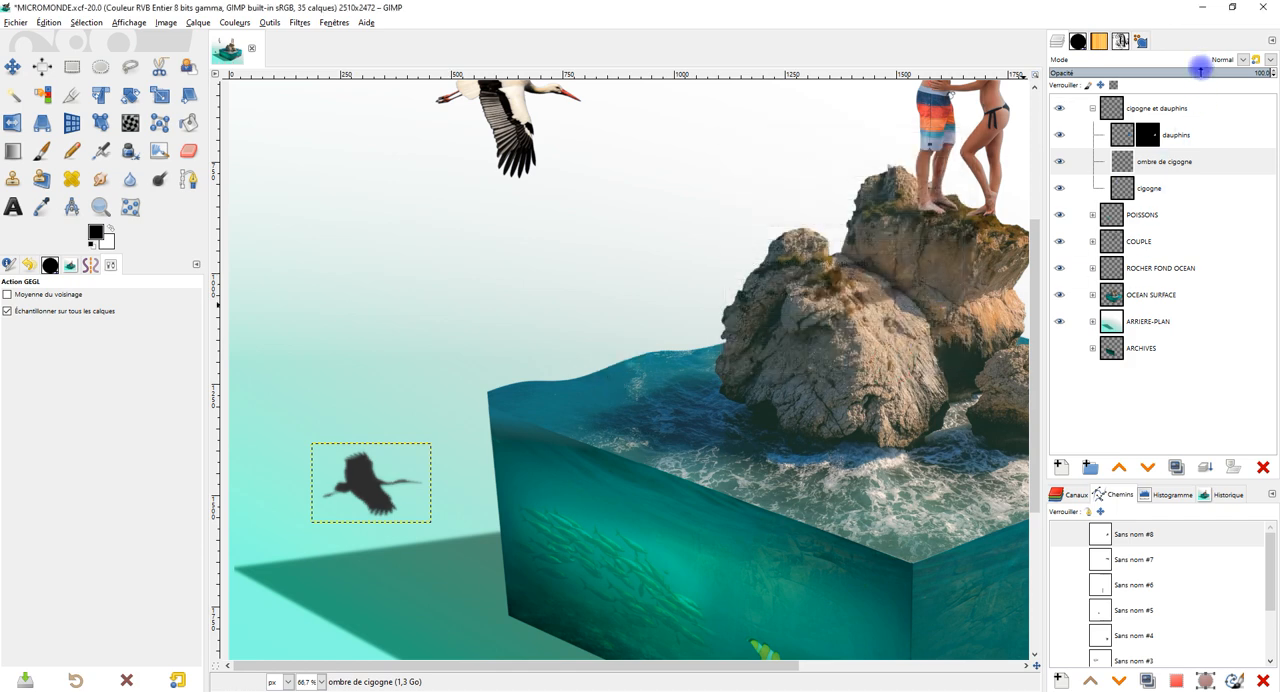
Lower the opacity of the "ombre de cigogne" layer to 74.4 and extend the layer to the image size.
{"action": "left_click", "coordinate": [1201, 63]}
{"action": "left_click", "coordinate": [1202, 61]}
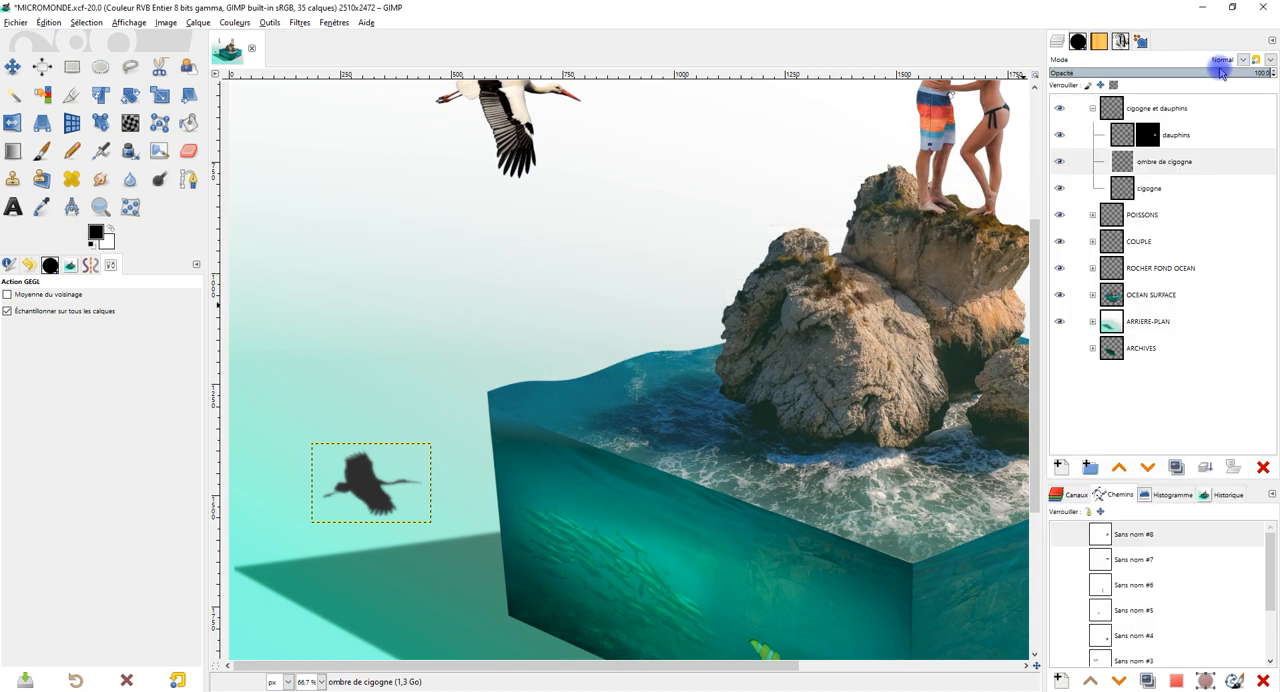
{"action": "left_click_drag", "start_coordinate": [1214, 73], "coordinate": [1199, 72]}
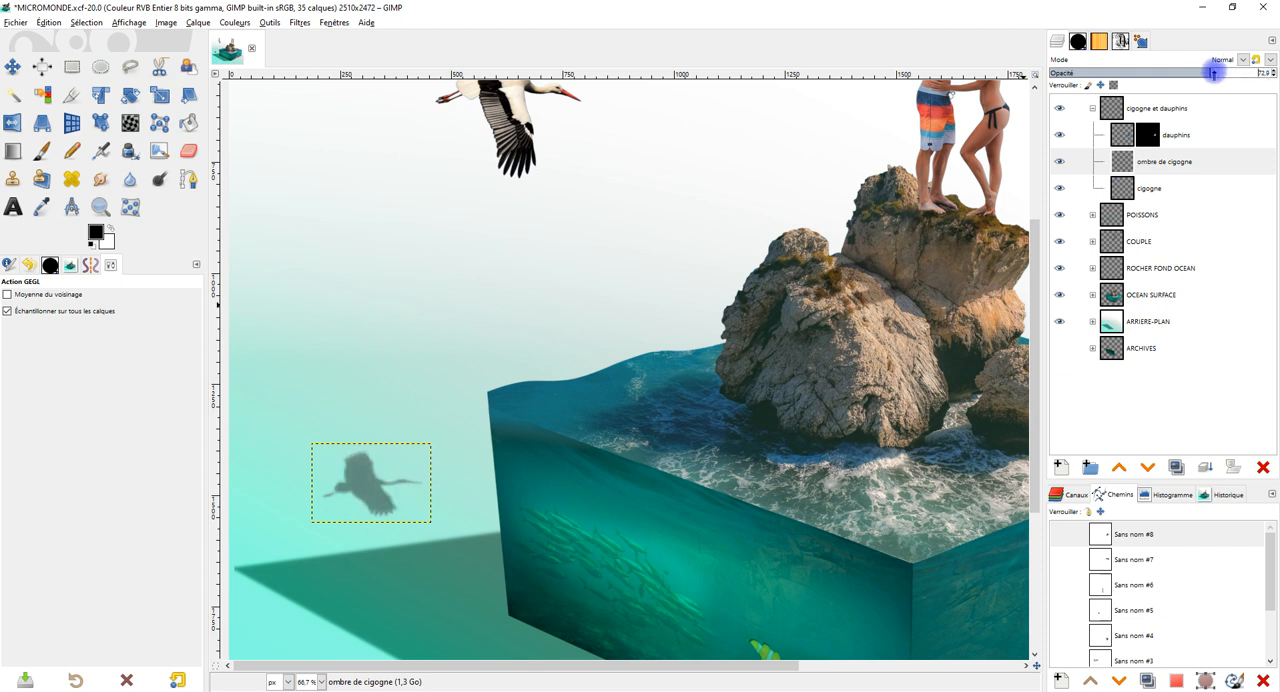
{"action": "right_click", "coordinate": [1127, 160]}
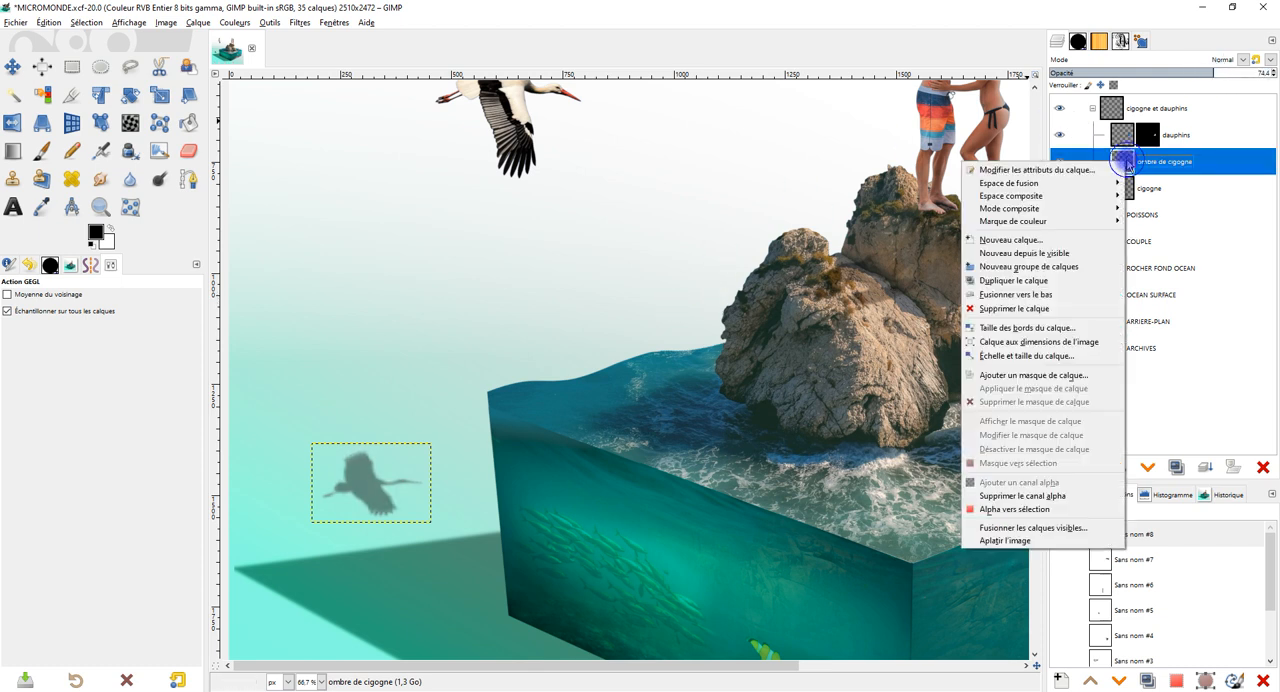
{"action": "left_click", "coordinate": [1085, 343]}
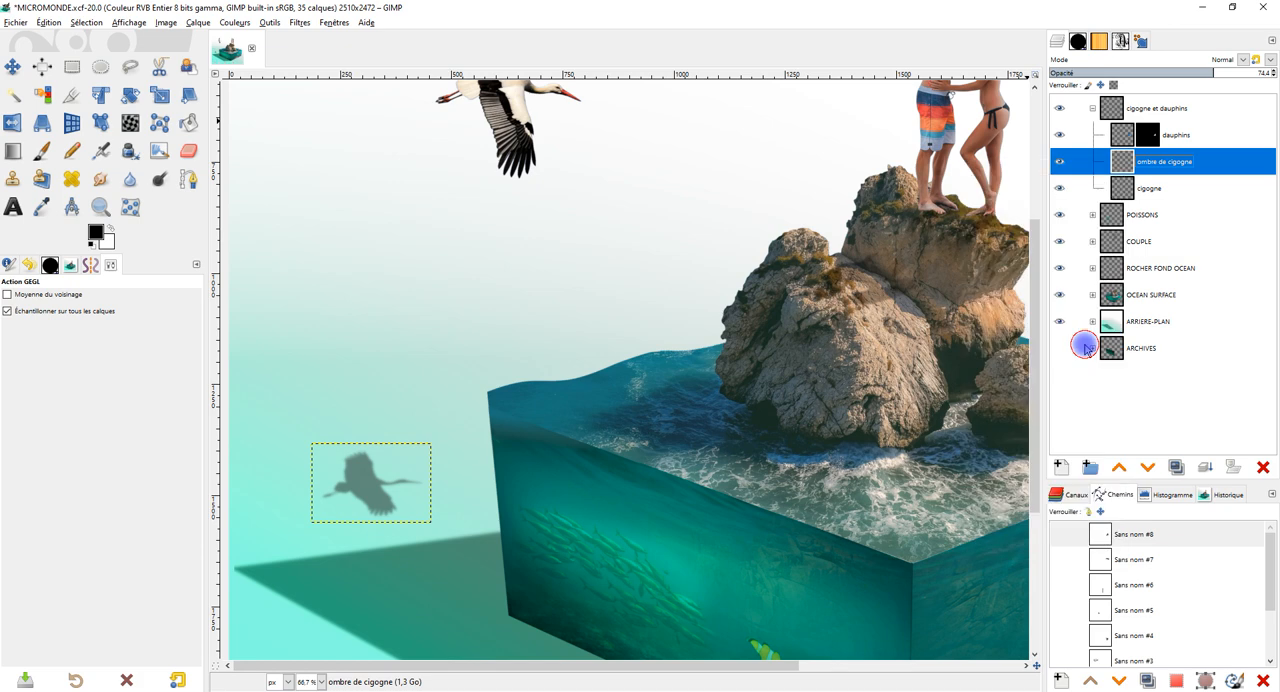
{"action": "scroll", "coordinate": [641, 414], "scroll_direction": "down", "scroll_amount": 2}
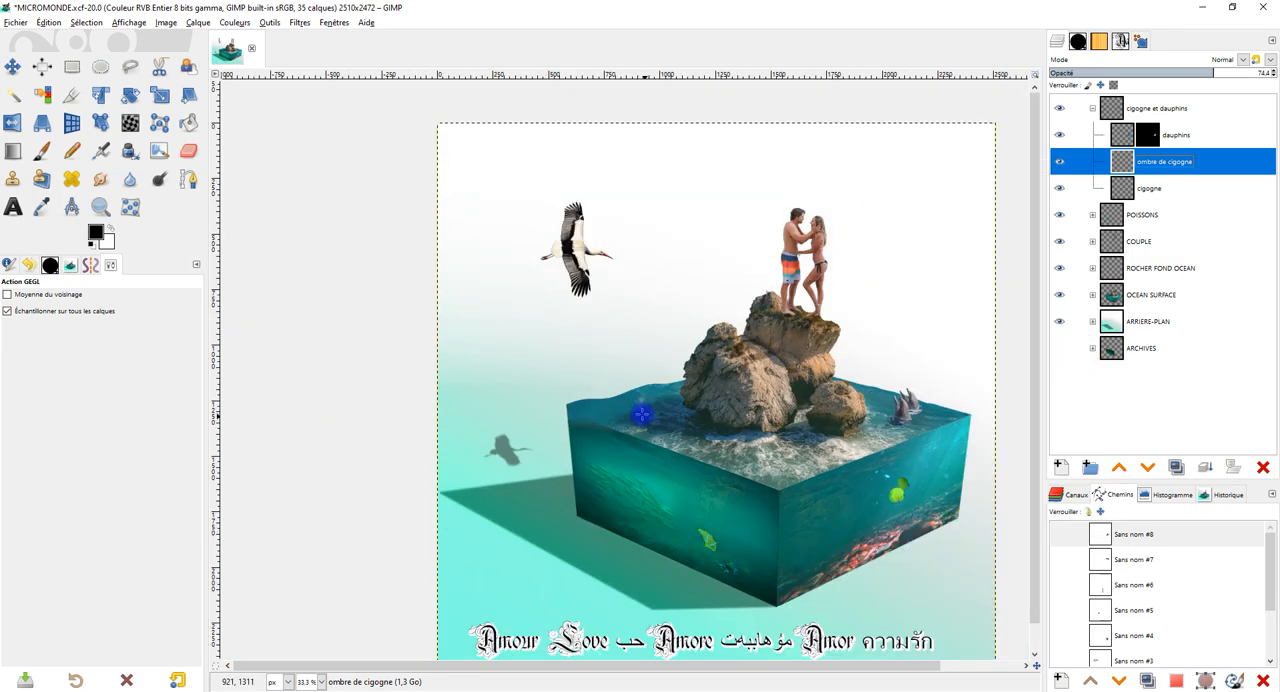
{"action": "left_click_drag", "start_coordinate": [636, 408], "coordinate": [620, 399]}
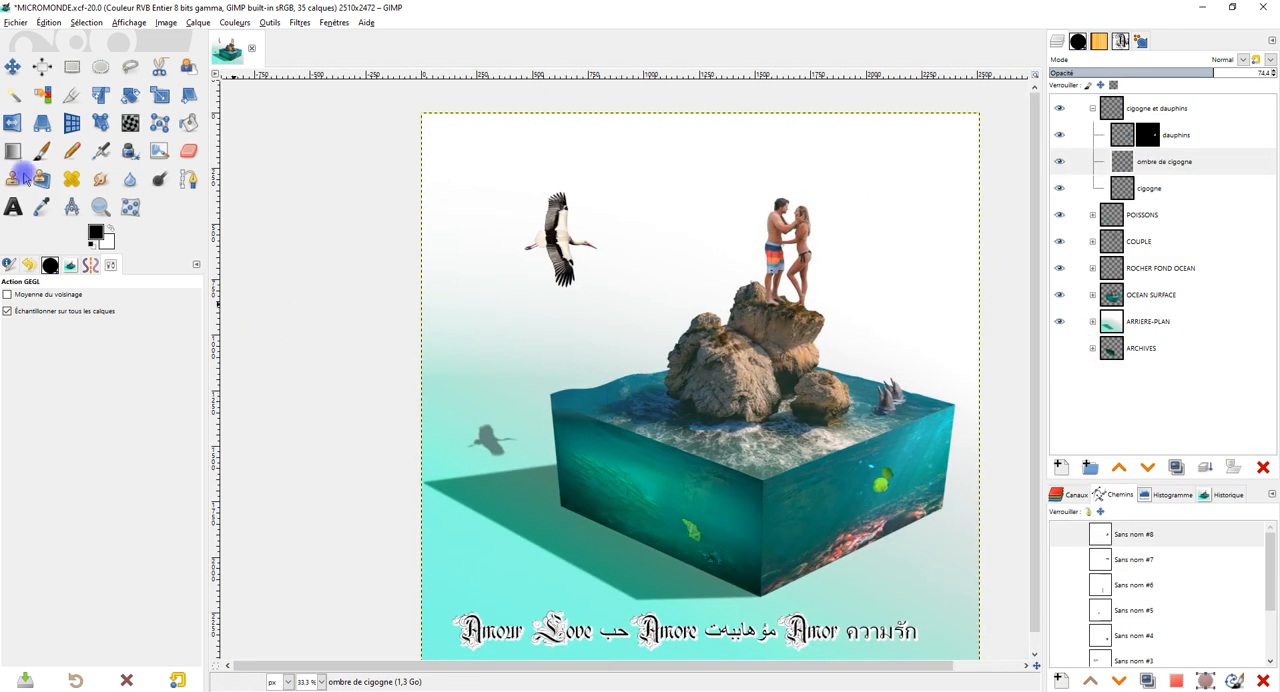
{"action": "left_click", "coordinate": [160, 94]}
{"action": "left_click", "coordinate": [484, 410]}
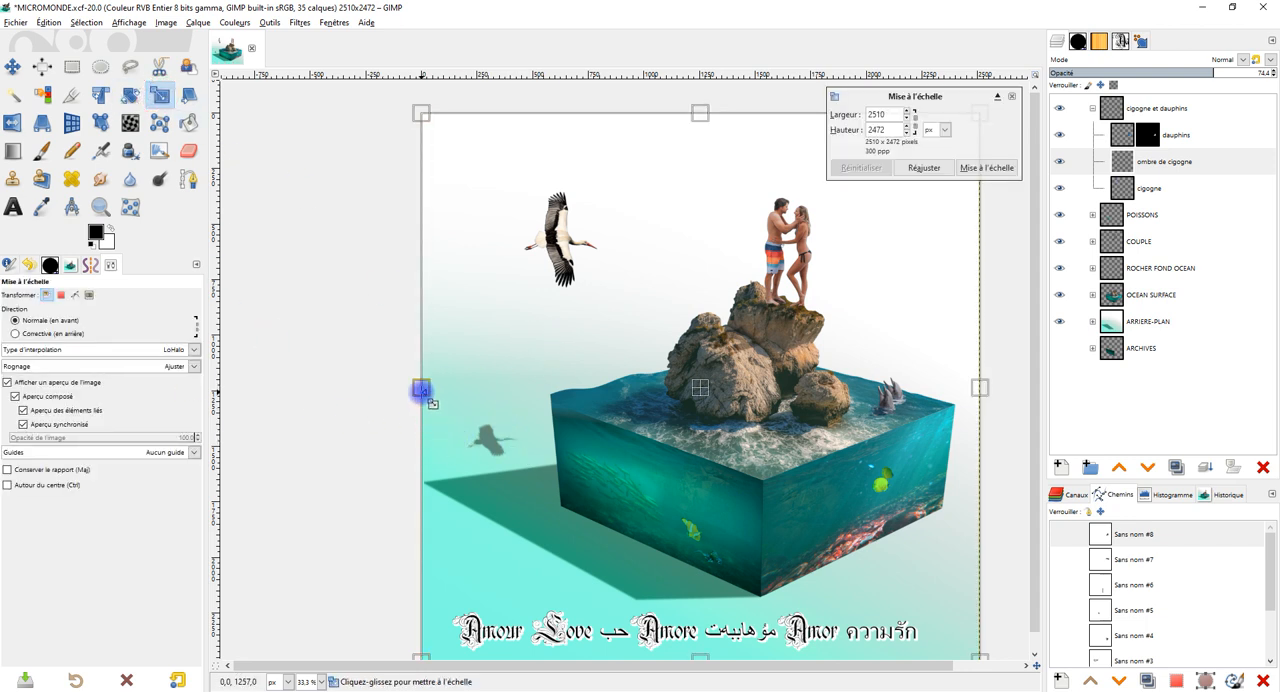
{"action": "left_click_drag", "start_coordinate": [400, 392], "coordinate": [354, 394]}
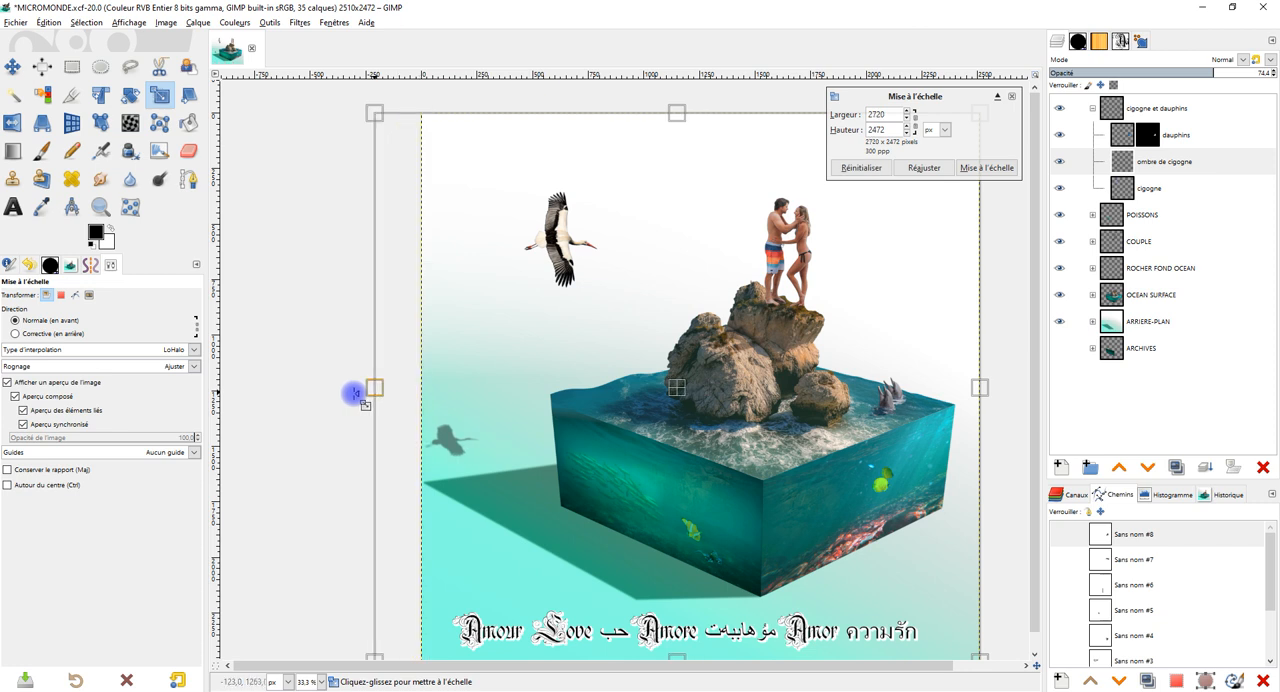
{"action": "left_click_drag", "start_coordinate": [979, 389], "coordinate": [1066, 393]}
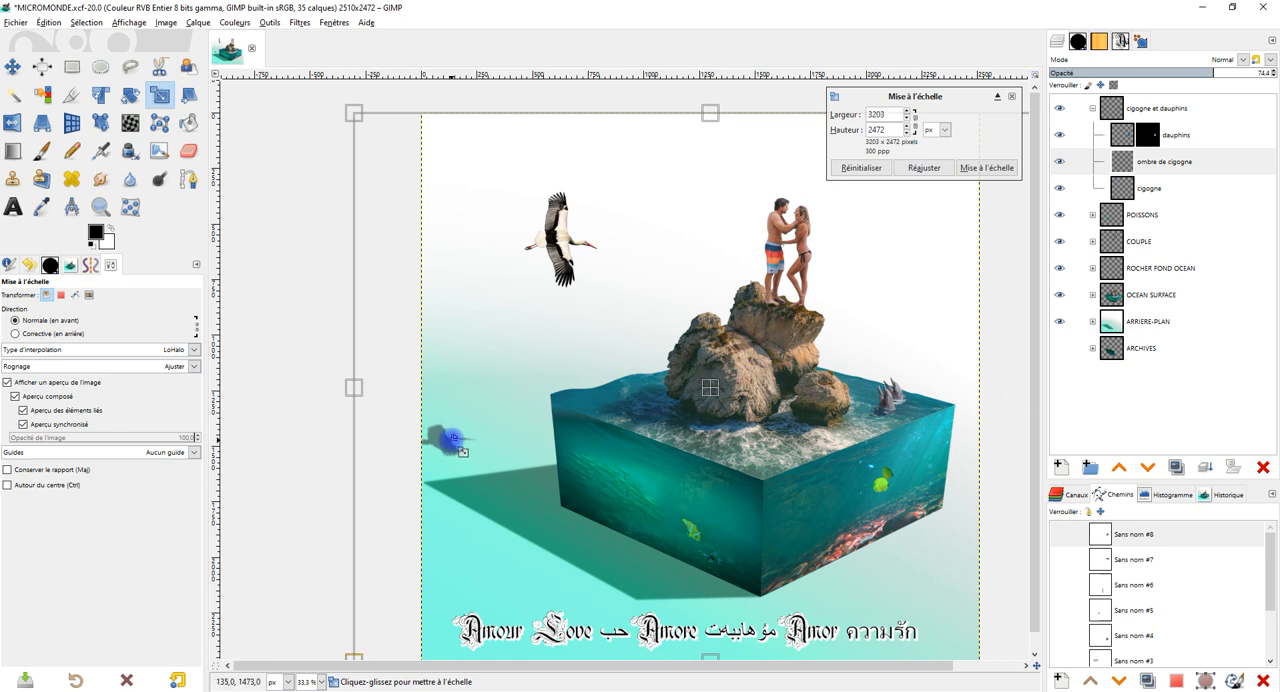
{"action": "left_click", "coordinate": [861, 167]}
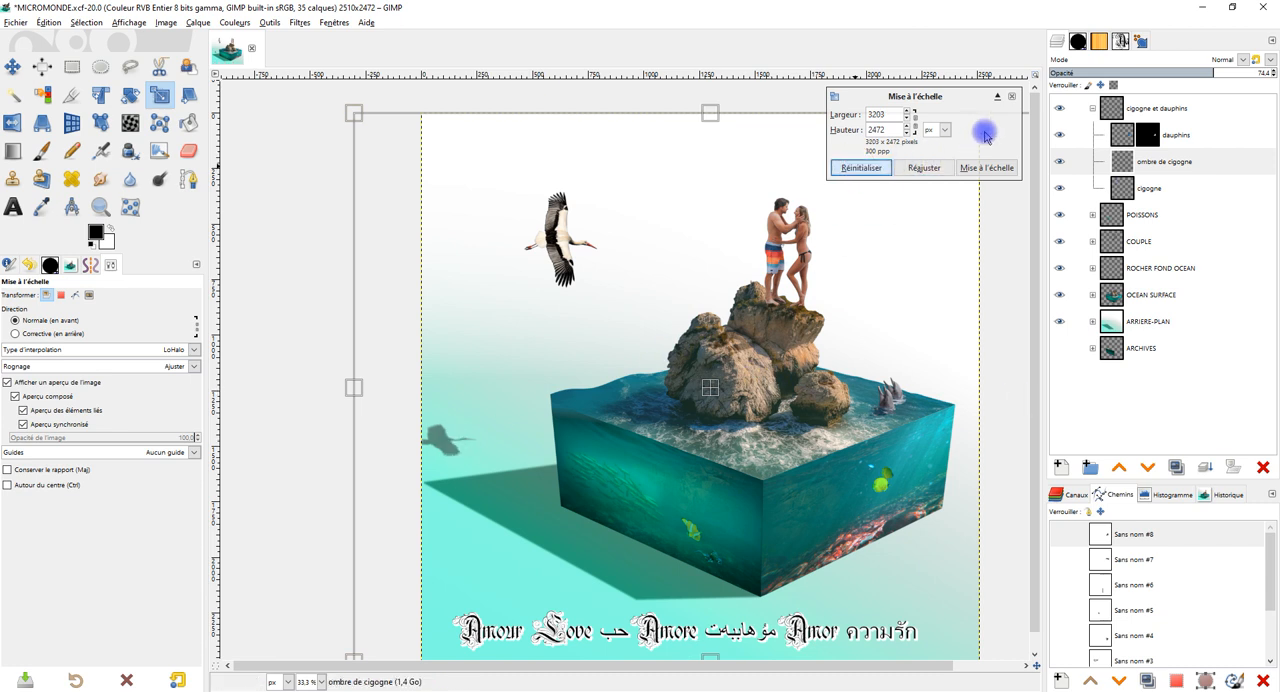
{"action": "left_click", "coordinate": [1013, 97]}
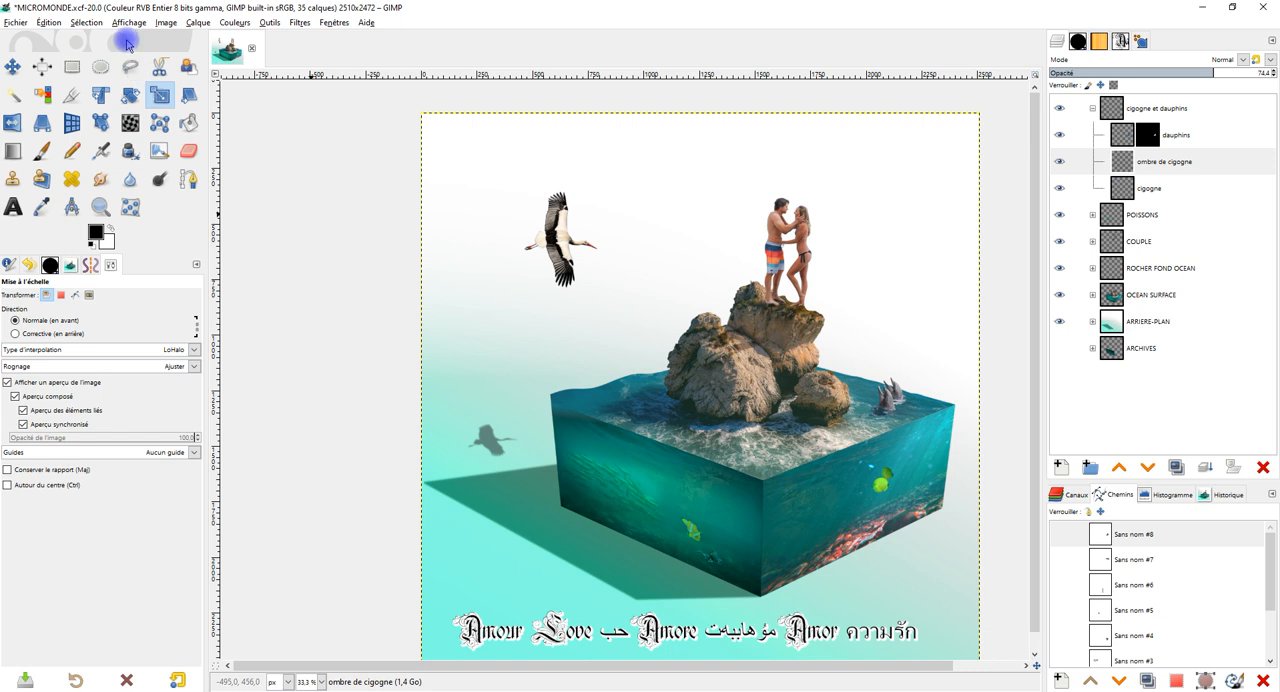
Crop the "ombre de cigogne" layer to its content and scale the stork shadow up to 391 × 210 px.
{"action": "left_click", "coordinate": [198, 22]}
{"action": "left_click", "coordinate": [233, 240]}
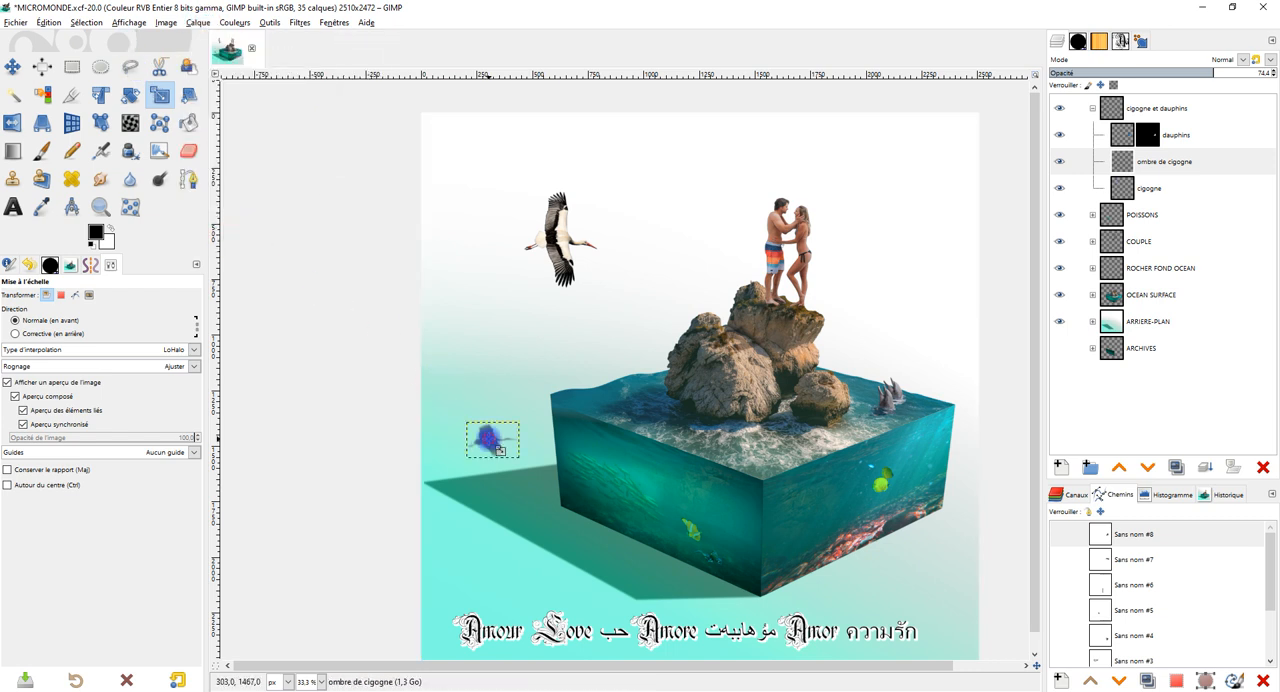
{"action": "left_click", "coordinate": [462, 428]}
{"action": "left_click_drag", "start_coordinate": [463, 423], "coordinate": [441, 412]}
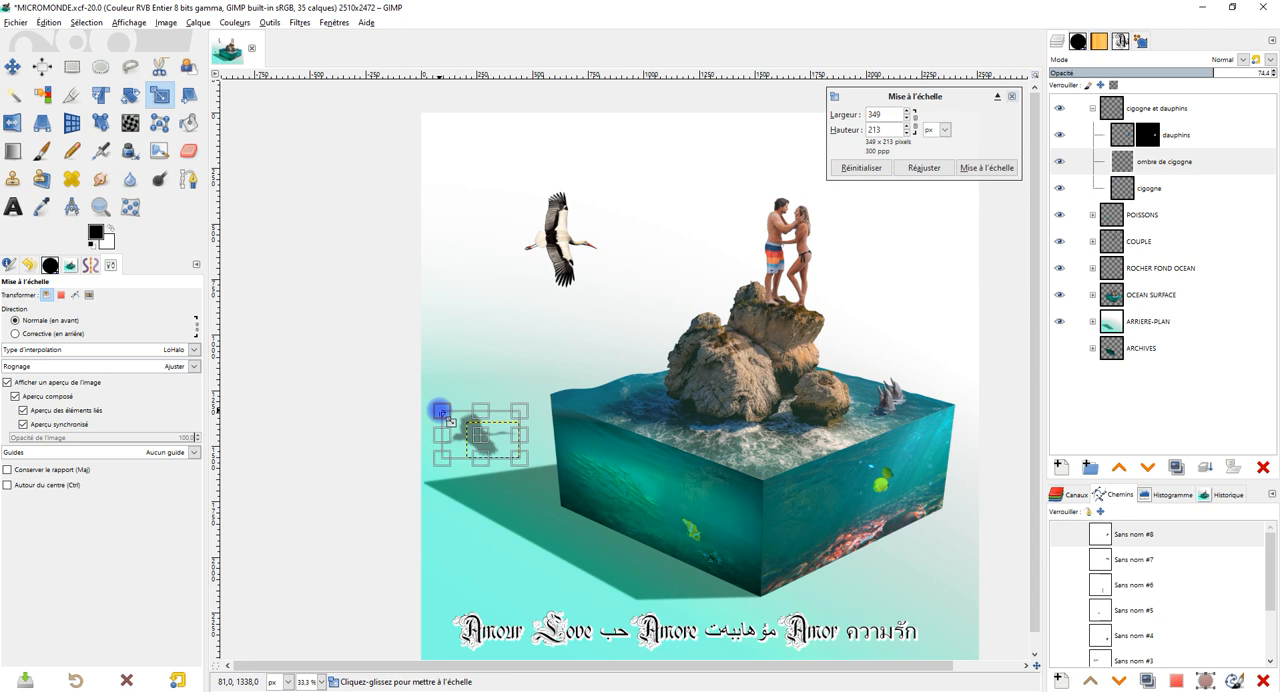
{"action": "left_click", "coordinate": [987, 167]}
{"action": "left_click", "coordinate": [474, 430]}
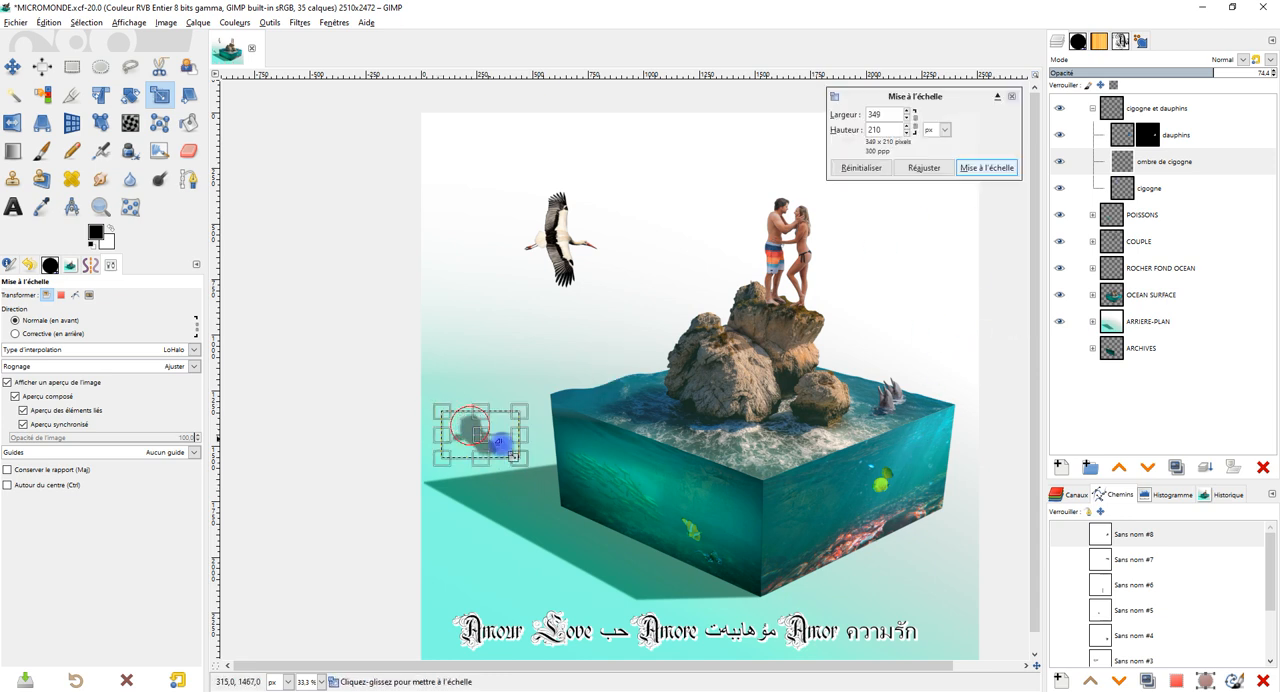
{"action": "left_click_drag", "start_coordinate": [519, 458], "coordinate": [528, 459]}
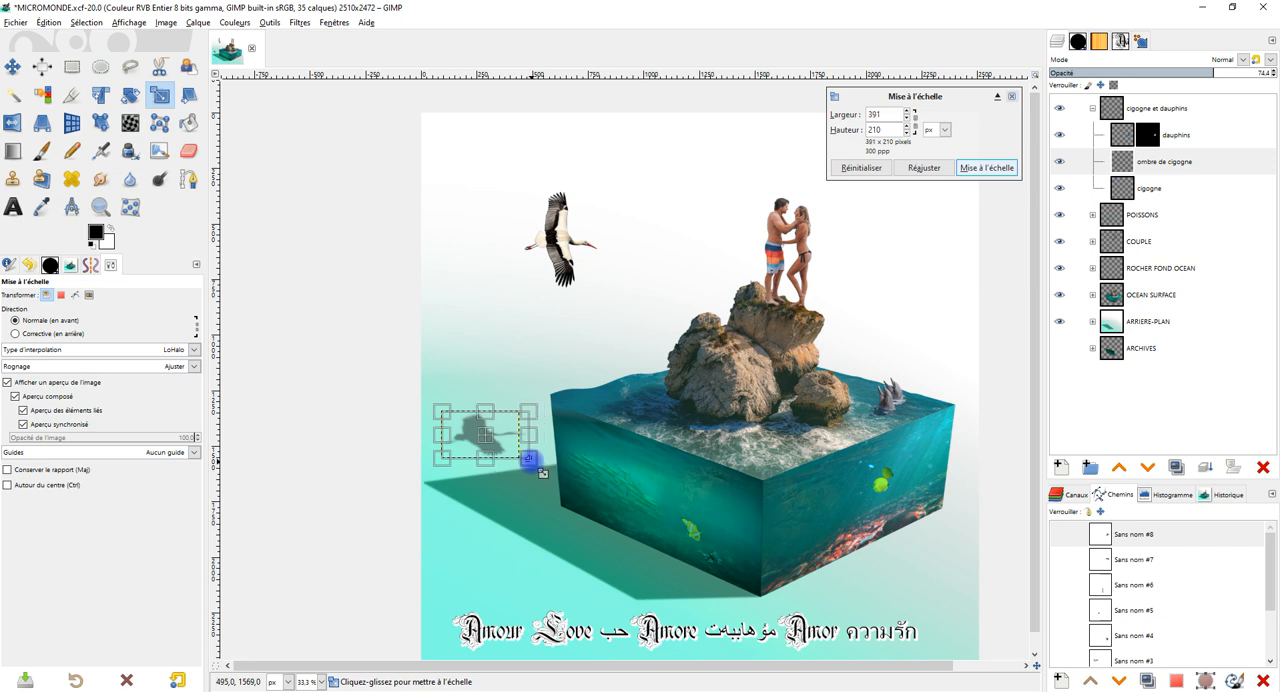
{"action": "left_click", "coordinate": [993, 170]}
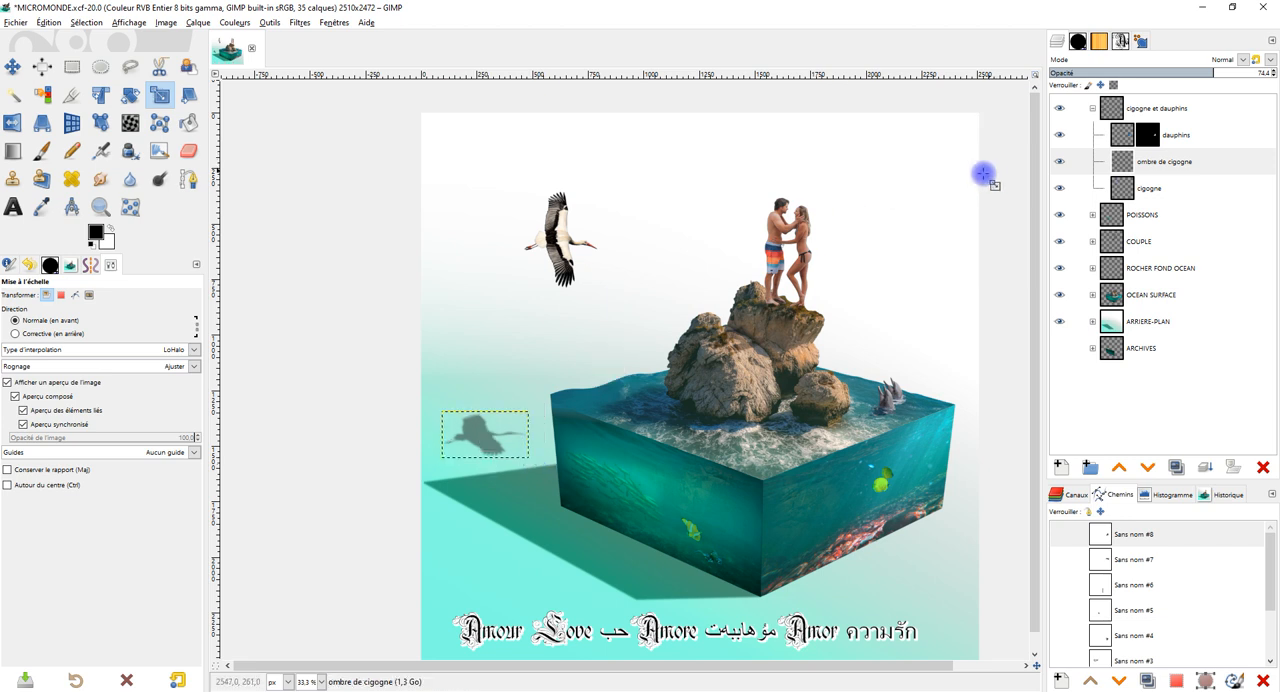
Extend the "ombre de cigogne" layer to the image size and reduce its opacity to 60.8.
{"action": "right_click", "coordinate": [1140, 162]}
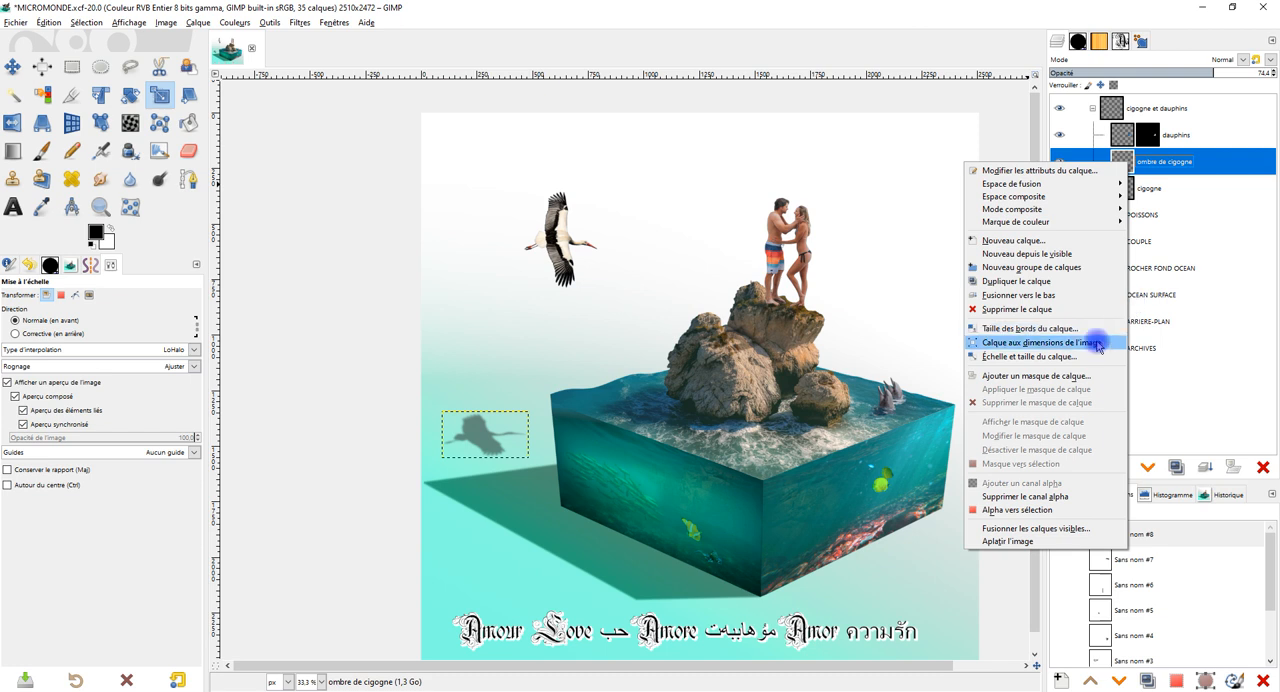
{"action": "left_click", "coordinate": [1025, 342]}
{"action": "left_click_drag", "start_coordinate": [1210, 74], "coordinate": [1201, 71]}
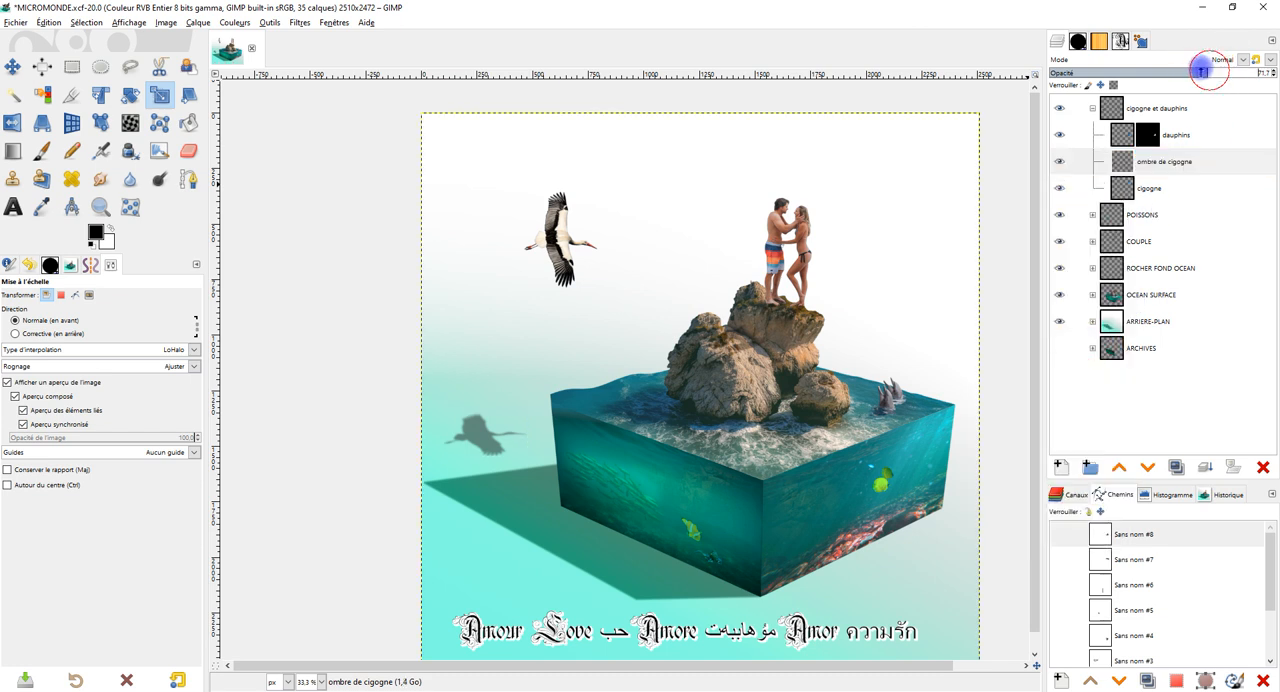
{"action": "left_click_drag", "start_coordinate": [816, 508], "coordinate": [794, 477]}
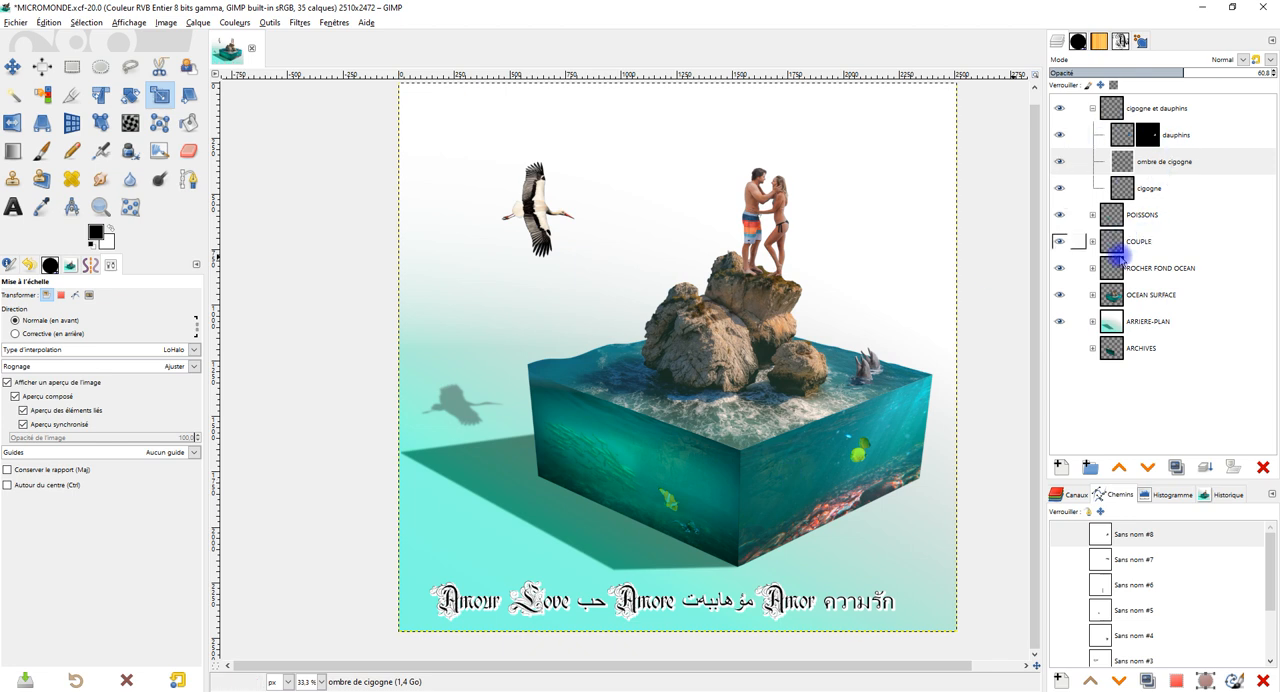
Select the "Amour Love" text layer in the ARRIERE-PLAN group and align its centre horizontally relative to the image.
{"action": "left_click", "coordinate": [1092, 321]}
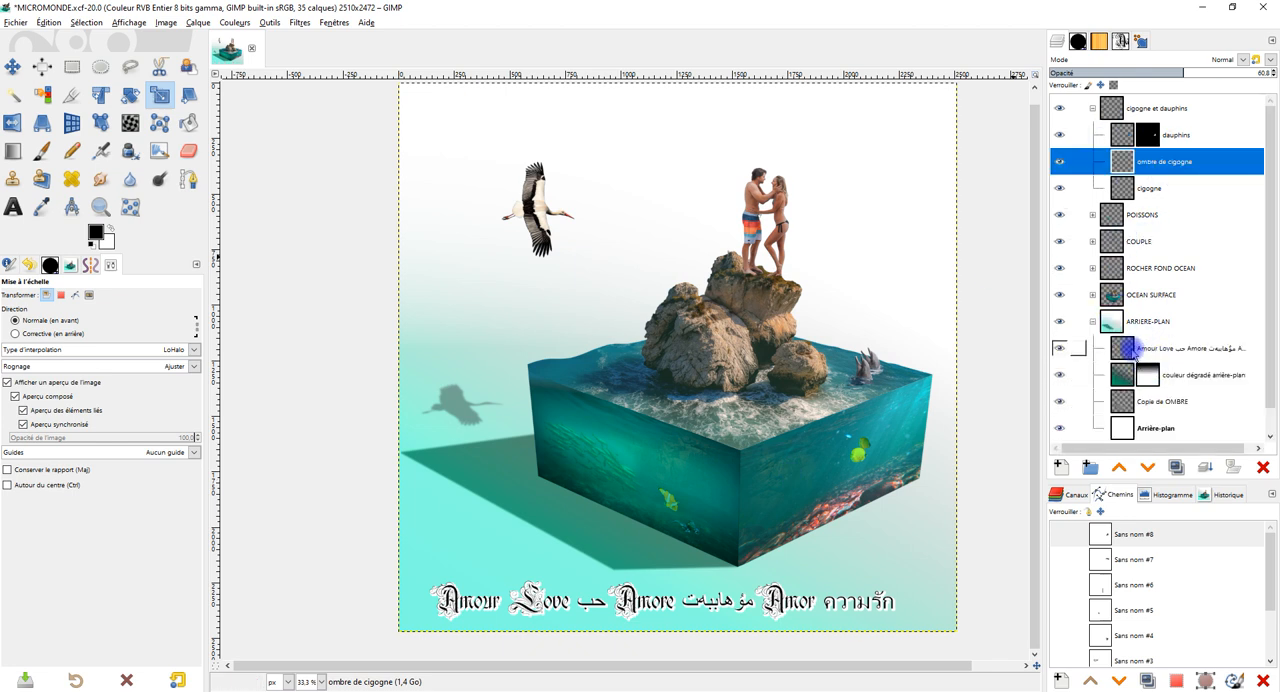
{"action": "left_click", "coordinate": [1130, 348]}
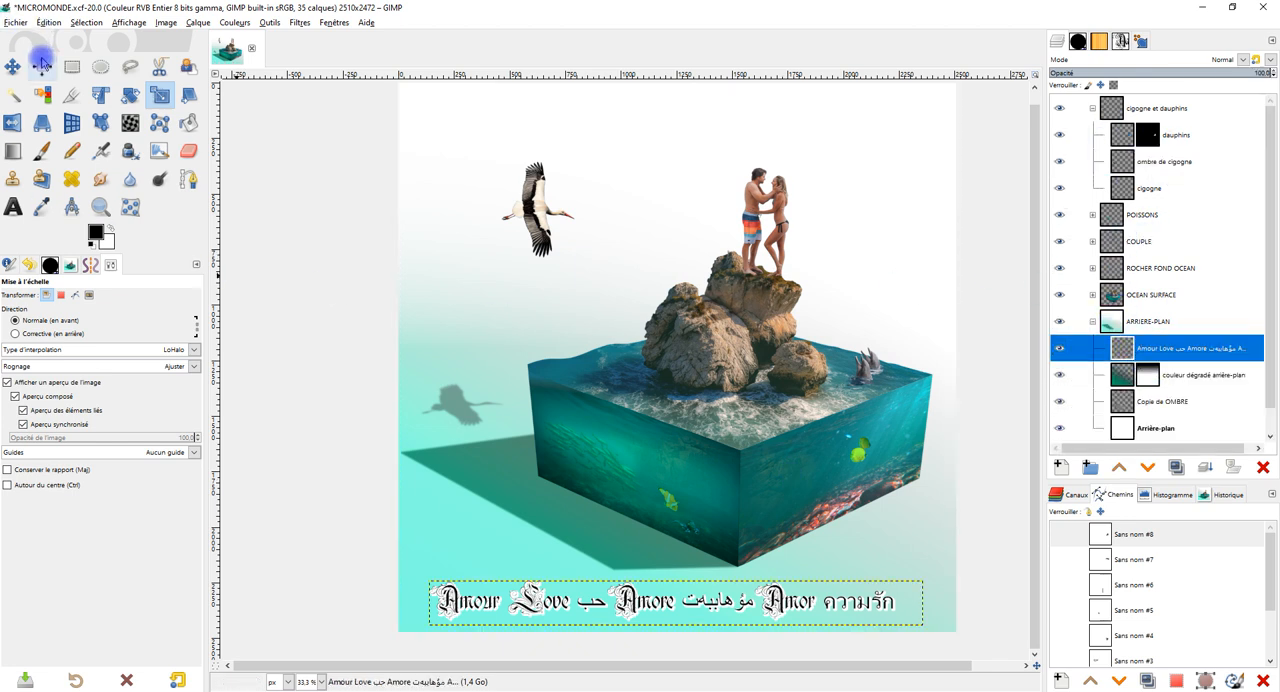
{"action": "left_click", "coordinate": [41, 65]}
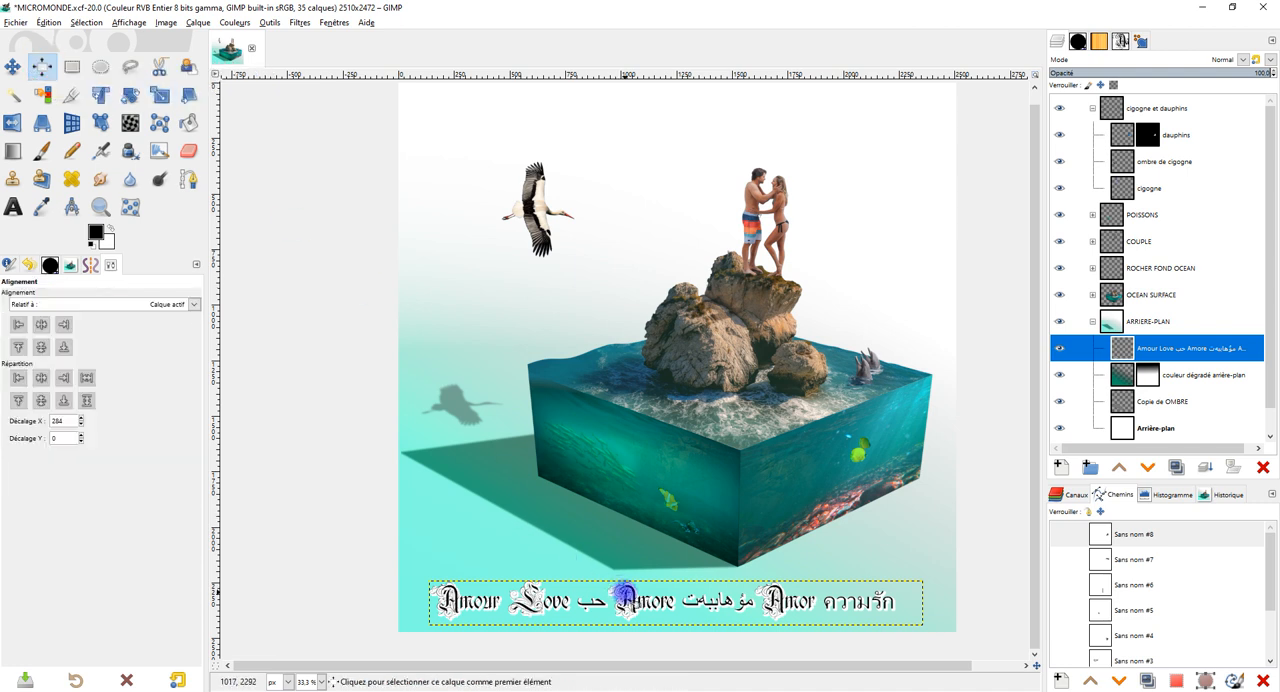
{"action": "left_click", "coordinate": [624, 598]}
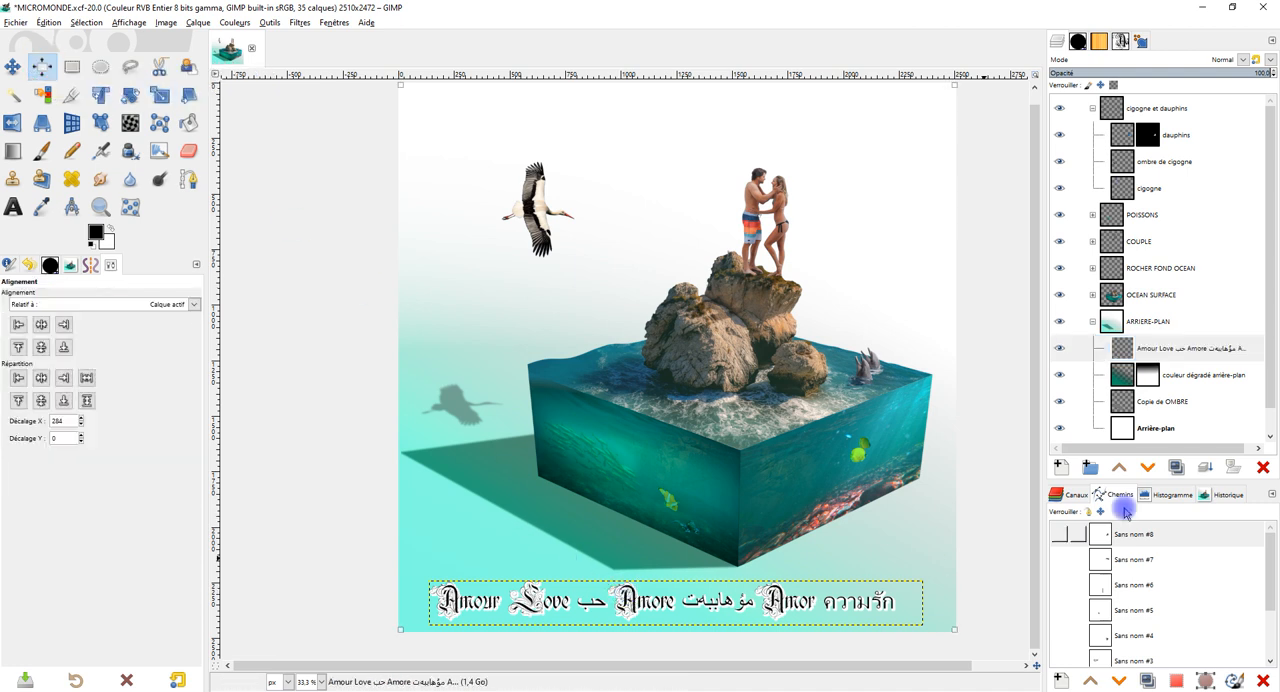
{"action": "left_click", "coordinate": [1085, 354]}
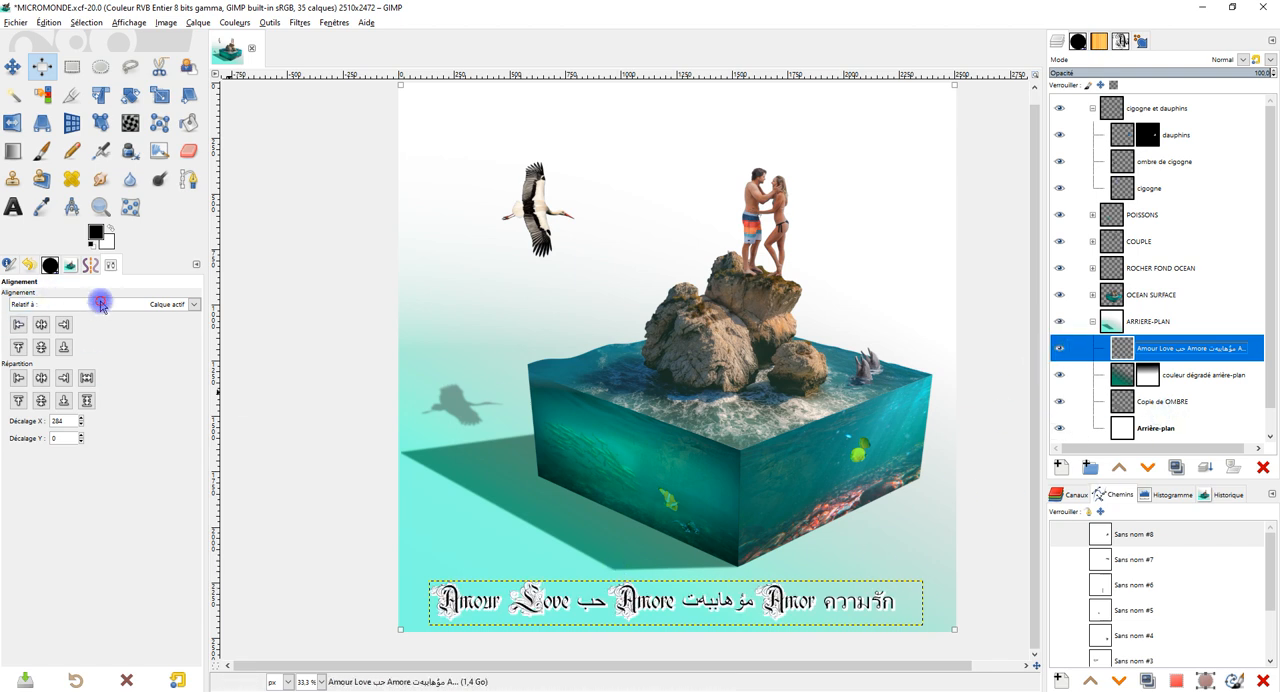
{"action": "left_click", "coordinate": [100, 303]}
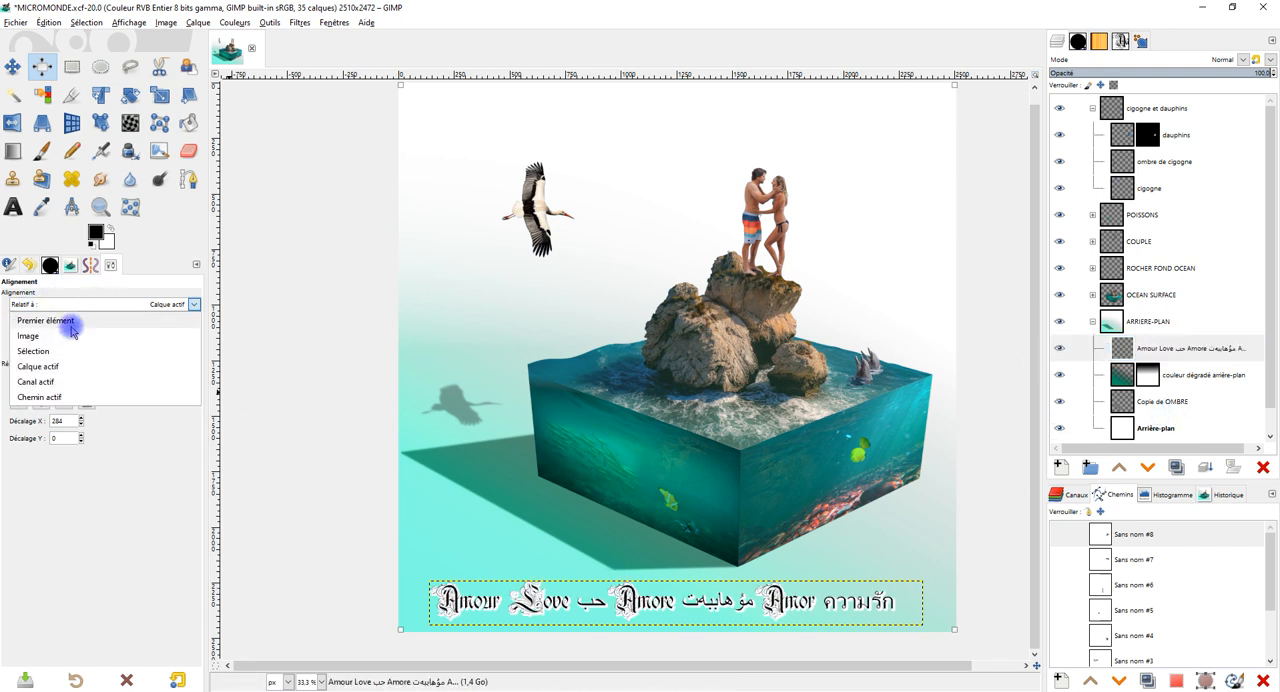
{"action": "left_click", "coordinate": [76, 322]}
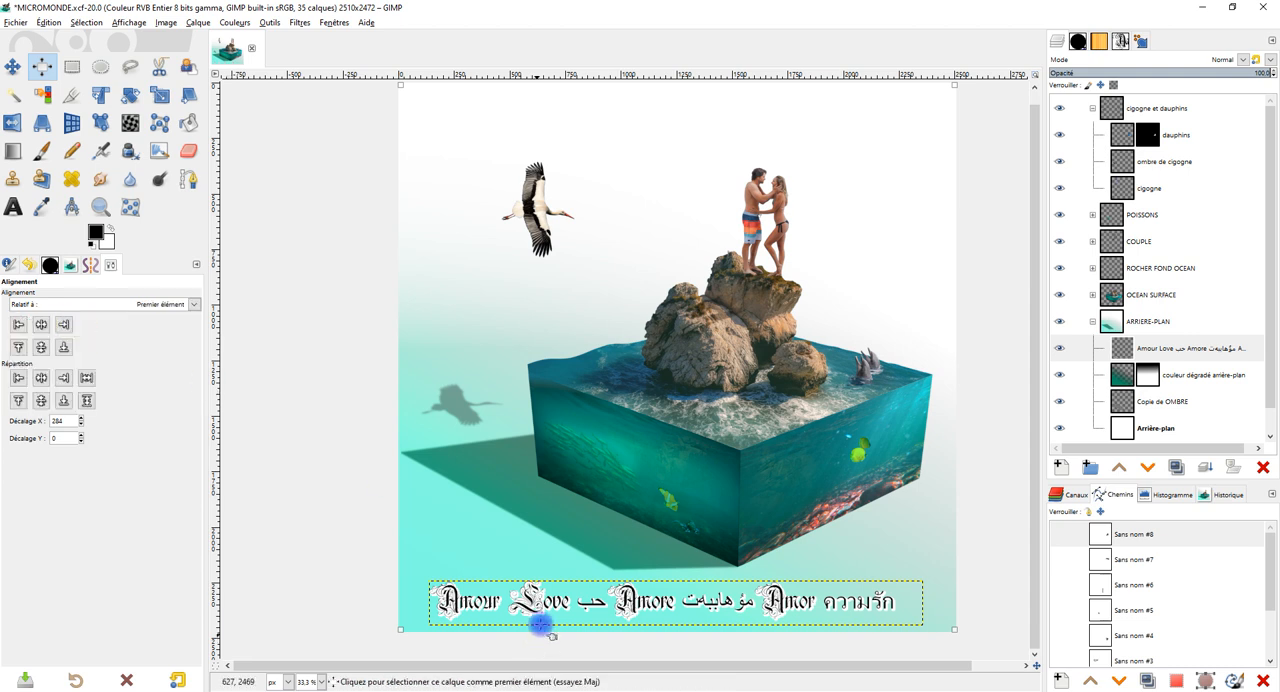
{"action": "left_click_drag", "start_coordinate": [358, 565], "coordinate": [960, 651]}
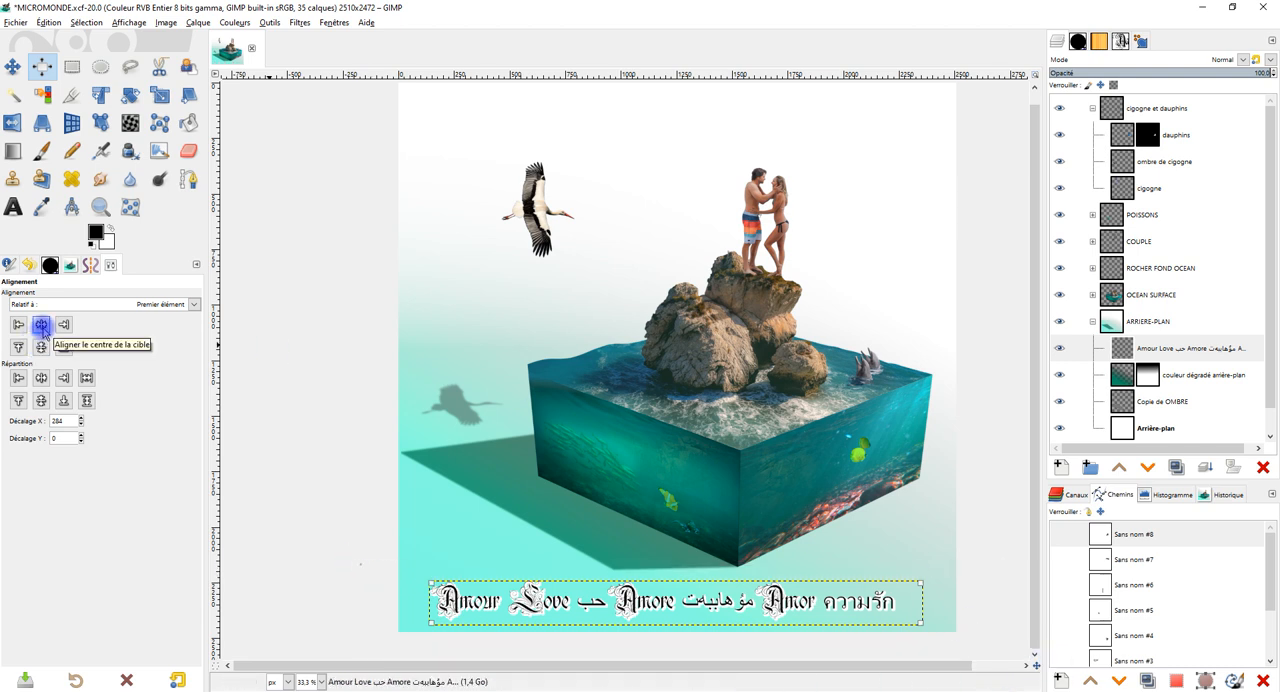
{"action": "left_click", "coordinate": [125, 304]}
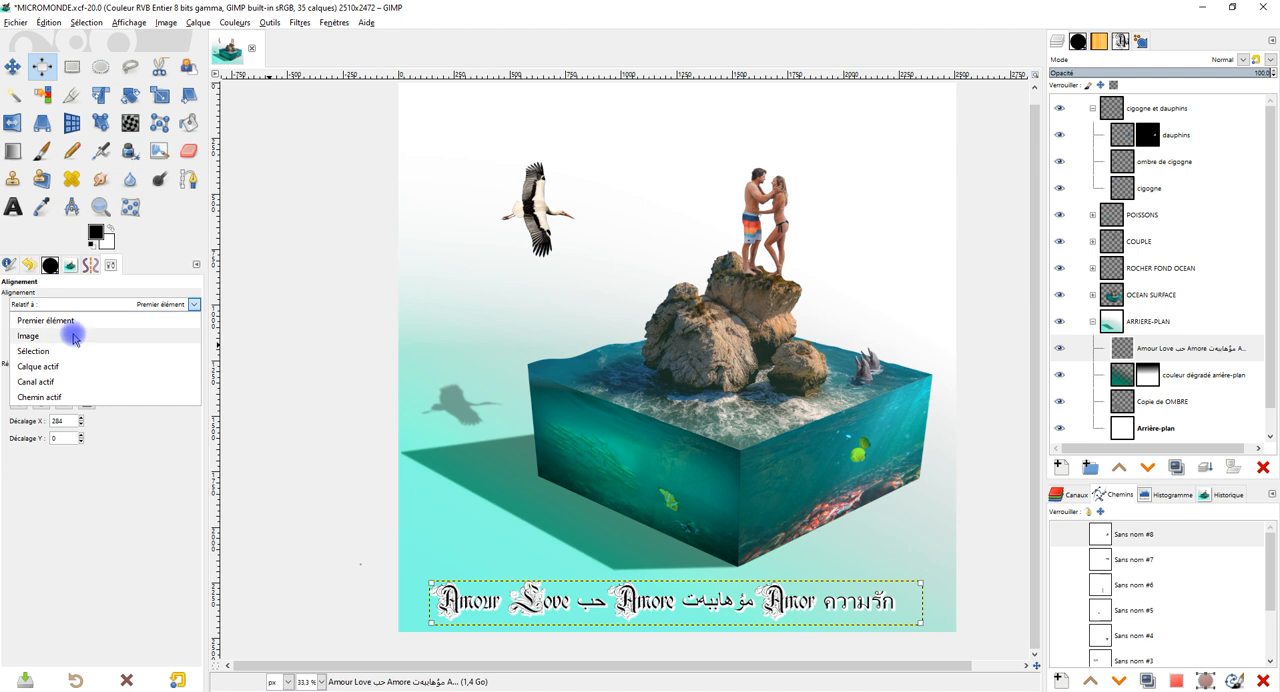
{"action": "left_click", "coordinate": [88, 326]}
{"action": "left_click", "coordinate": [41, 325]}
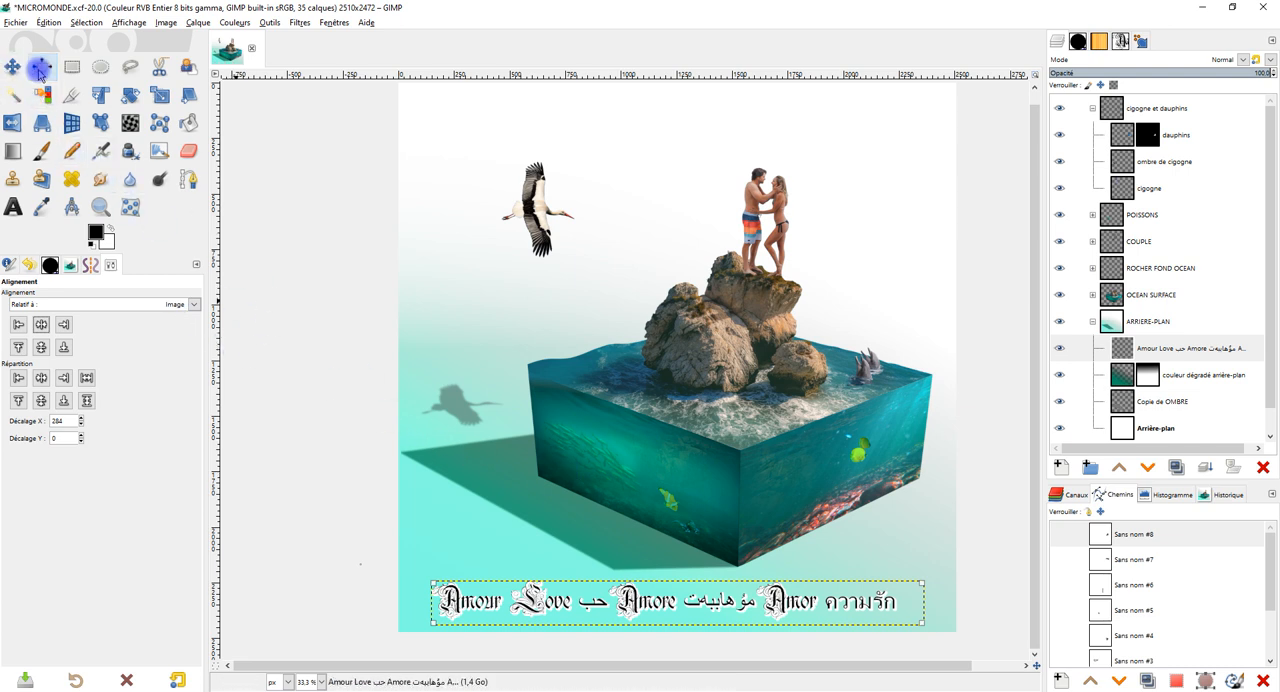
Crop the text layer to its content, centre it horizontally on the image again and collapse the open layer groups.
{"action": "left_click", "coordinate": [235, 23]}
{"action": "mouse_move", "coordinate": [196, 23]}
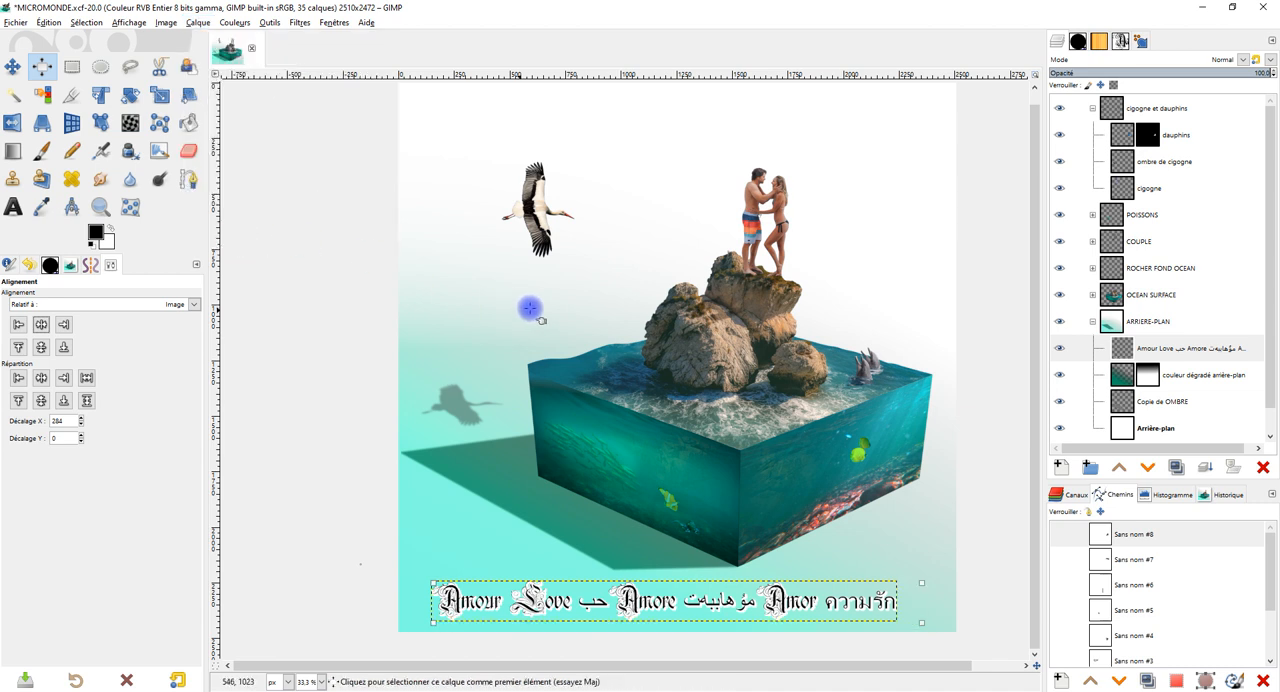
{"action": "left_click_drag", "start_coordinate": [361, 553], "coordinate": [905, 628]}
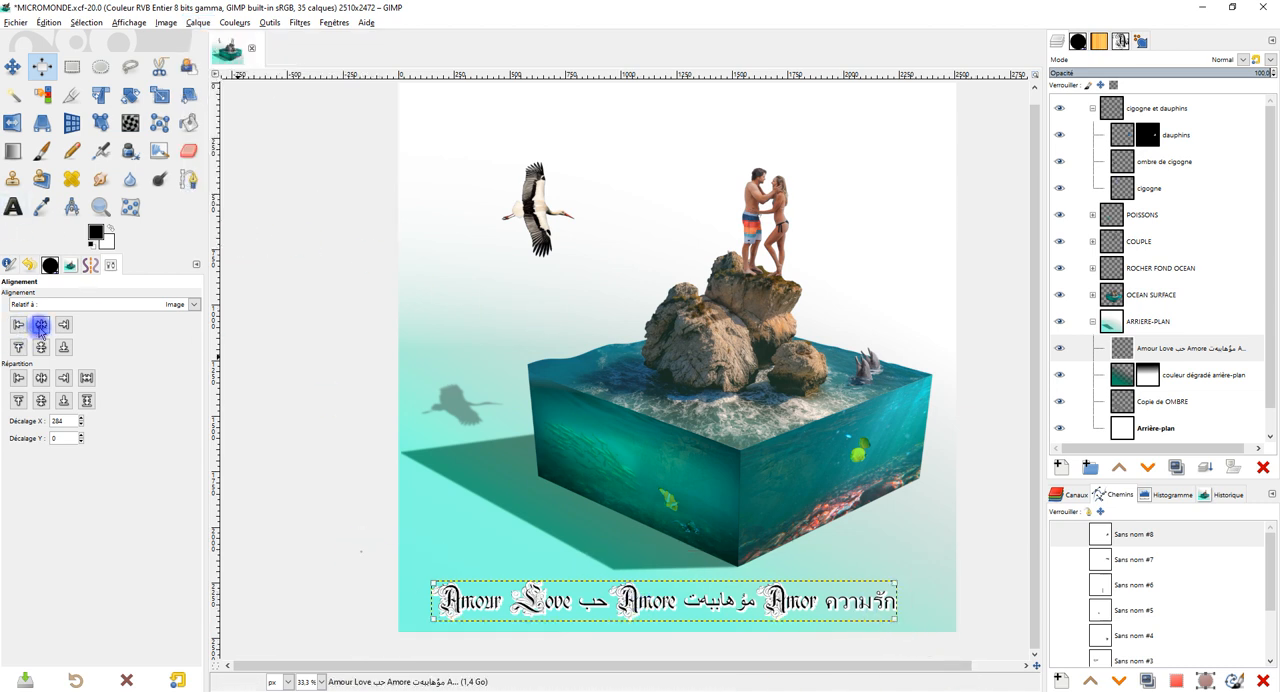
{"action": "left_click", "coordinate": [41, 324]}
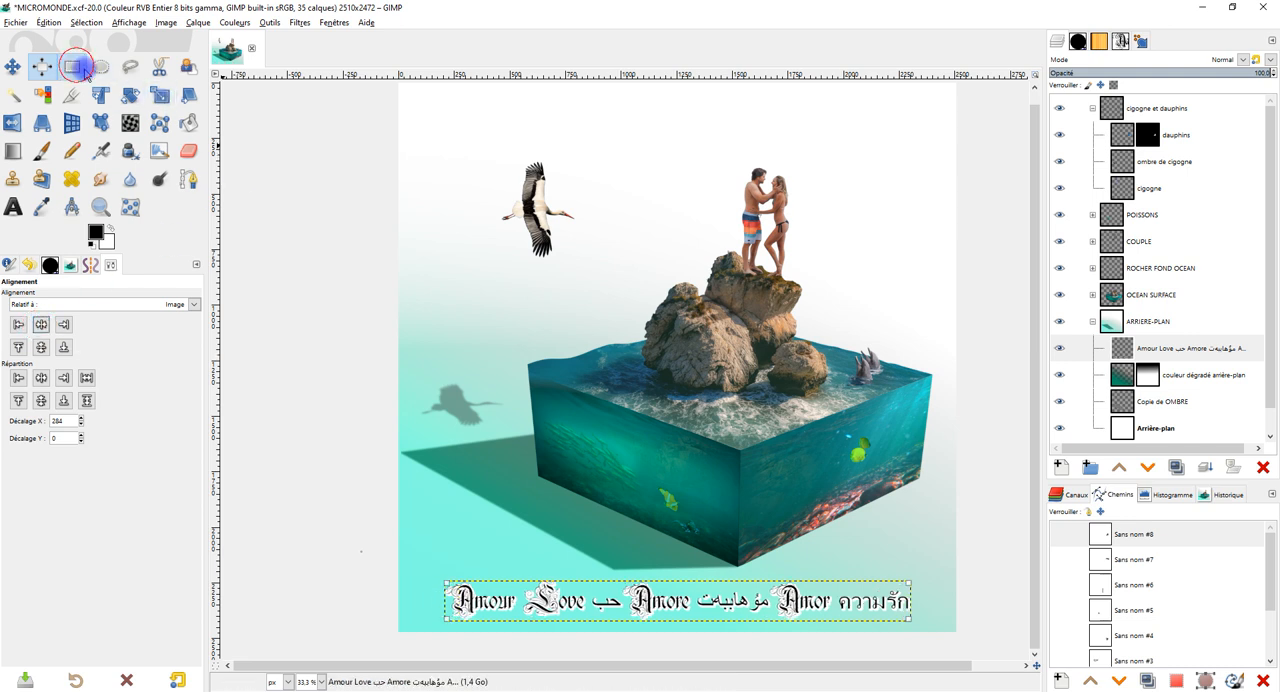
{"action": "left_click", "coordinate": [80, 65]}
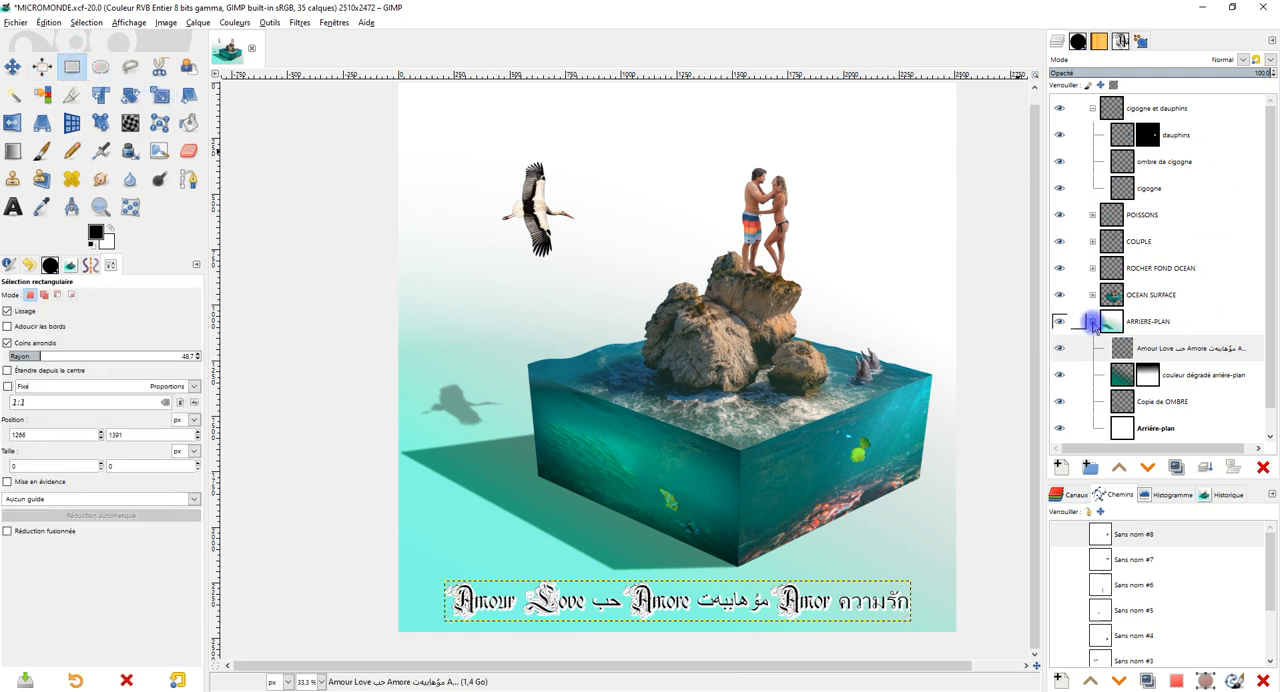
{"action": "left_click", "coordinate": [1092, 321]}
{"action": "left_click", "coordinate": [1093, 108]}
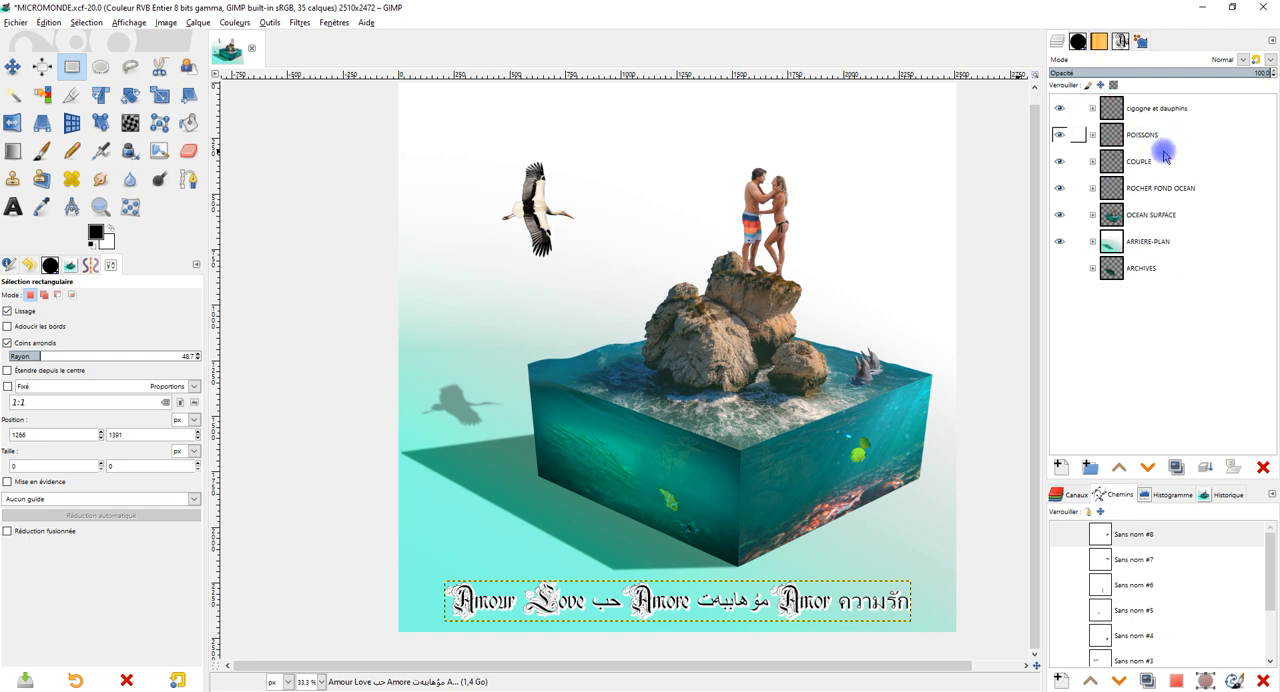
Reduce the opacity of the "ombre de cigogne" layer in the "cigogne et dauphins" group to 24.7.
{"action": "left_click_drag", "start_coordinate": [865, 232], "coordinate": [837, 289]}
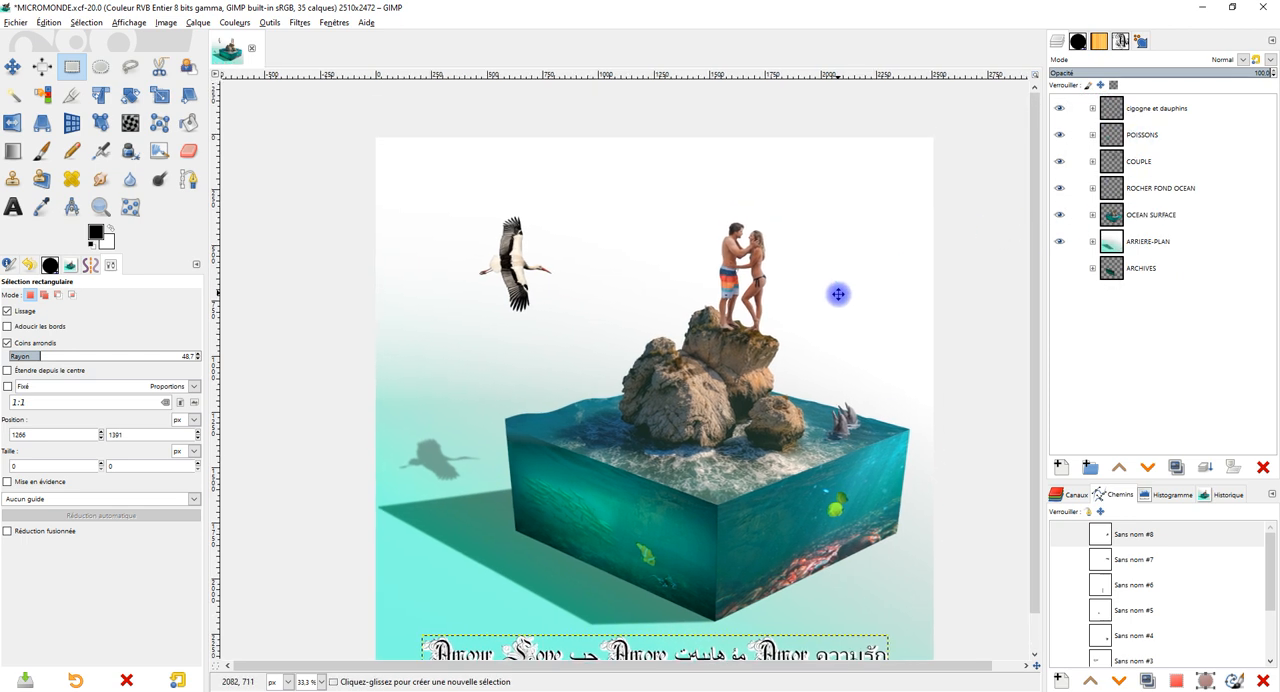
{"action": "left_click", "coordinate": [1093, 108]}
{"action": "left_click", "coordinate": [1148, 165]}
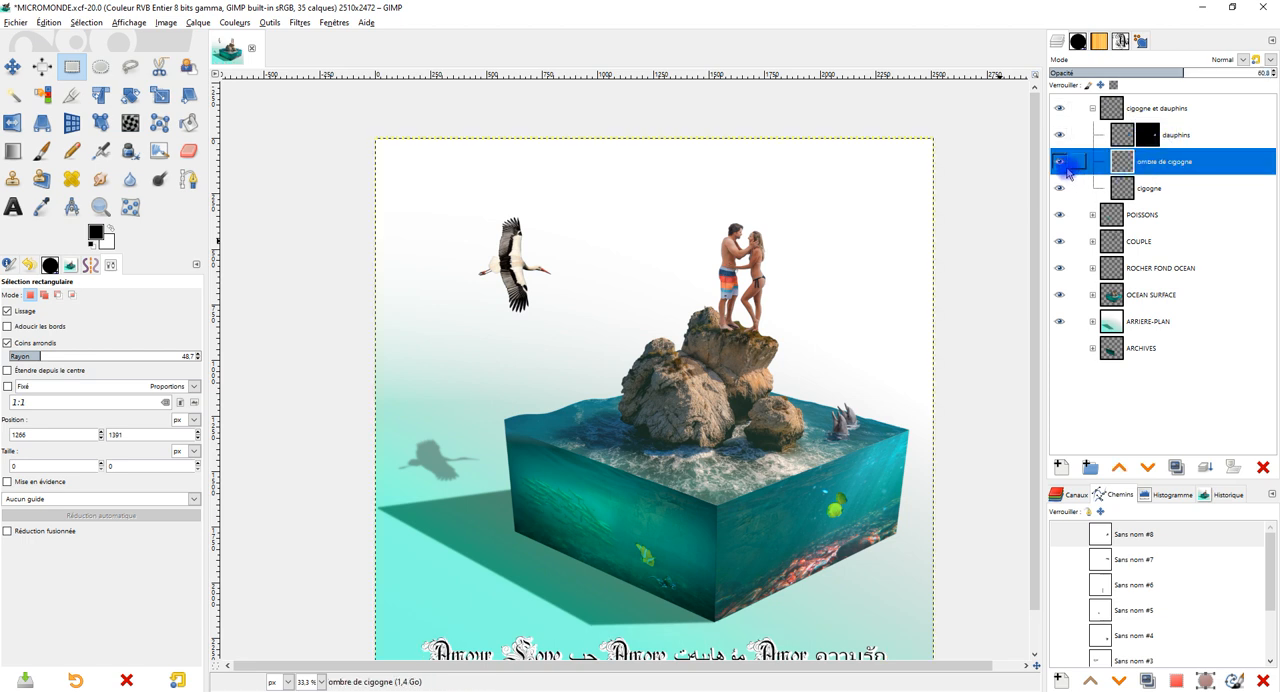
{"action": "left_click_drag", "start_coordinate": [1183, 72], "coordinate": [1155, 69]}
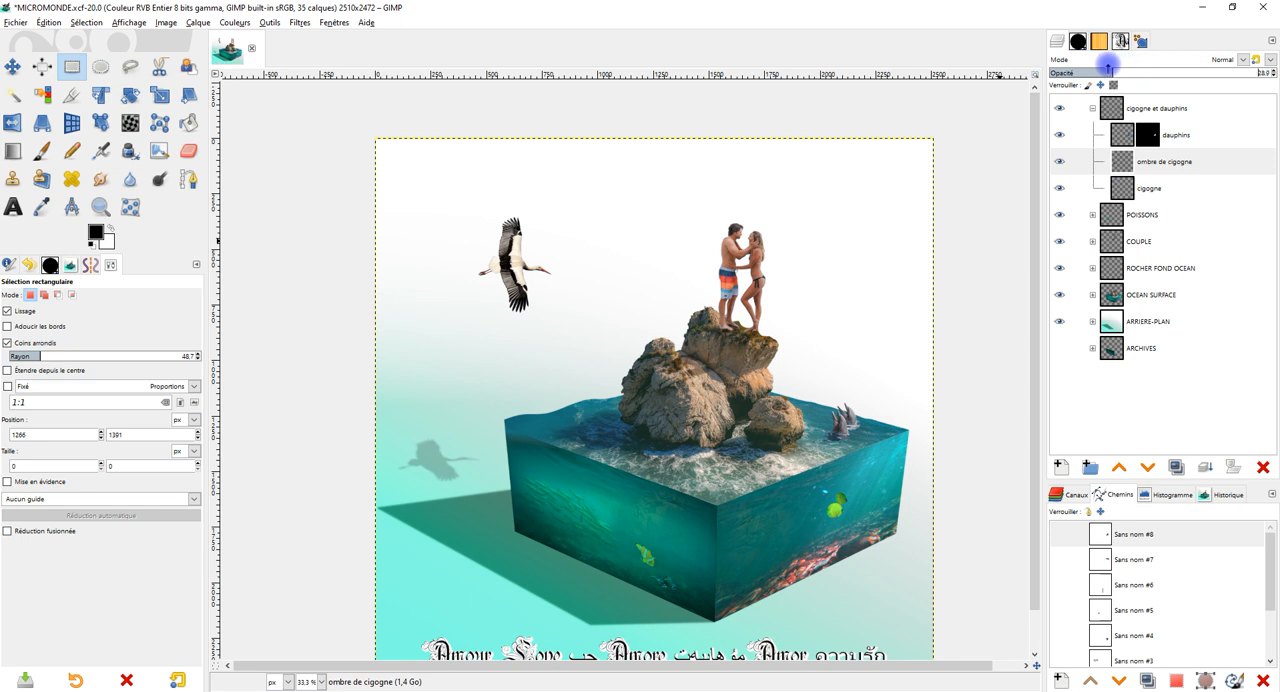
{"action": "left_click_drag", "start_coordinate": [1112, 68], "coordinate": [1091, 70]}
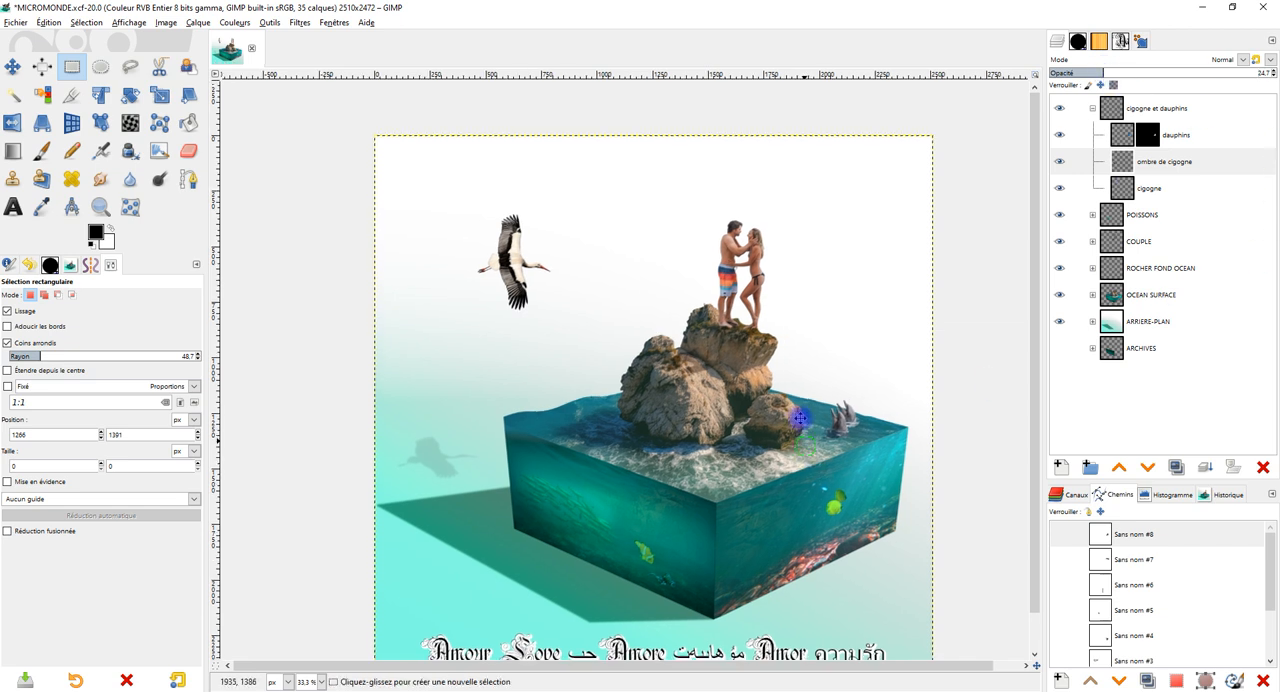
{"action": "scroll", "coordinate": [966, 347], "scroll_direction": "down", "scroll_amount": 2}
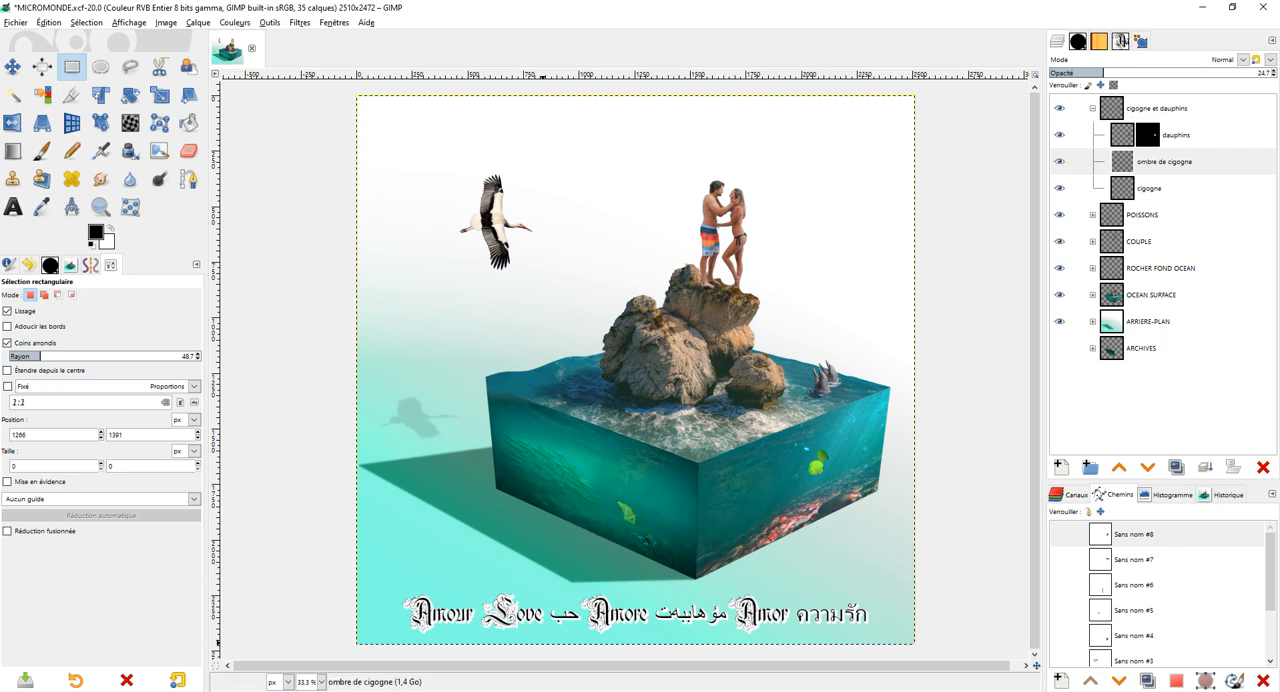
Switch to the browser, like the "Roche Mousse Texture" photo on Pixabay and copy its image.
{"action": "left_click", "coordinate": [196, 660]}
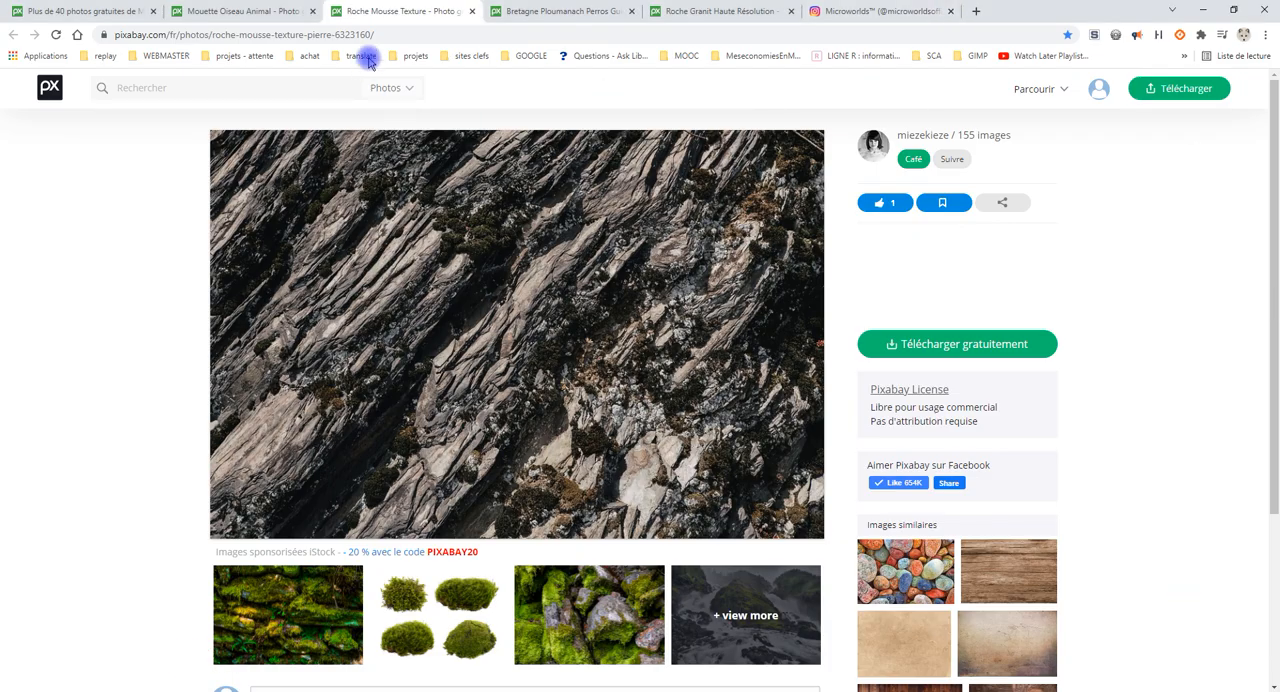
{"action": "left_click", "coordinate": [906, 214]}
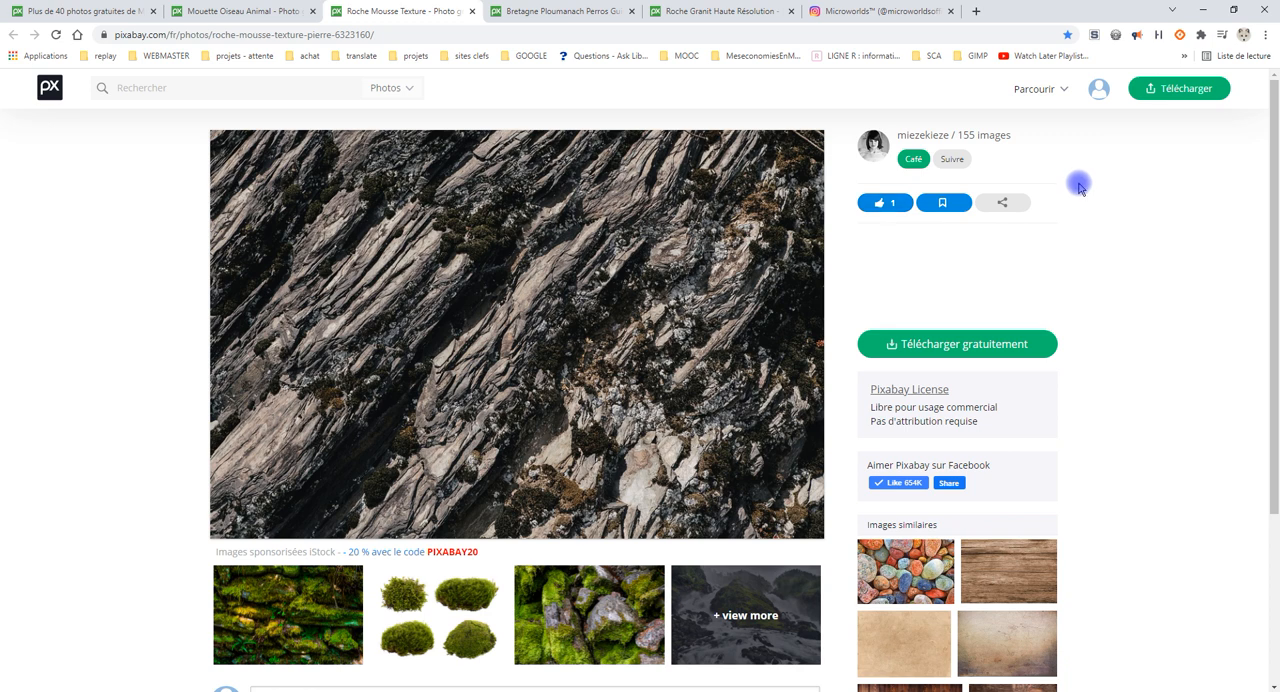
{"action": "right_click", "coordinate": [517, 243]}
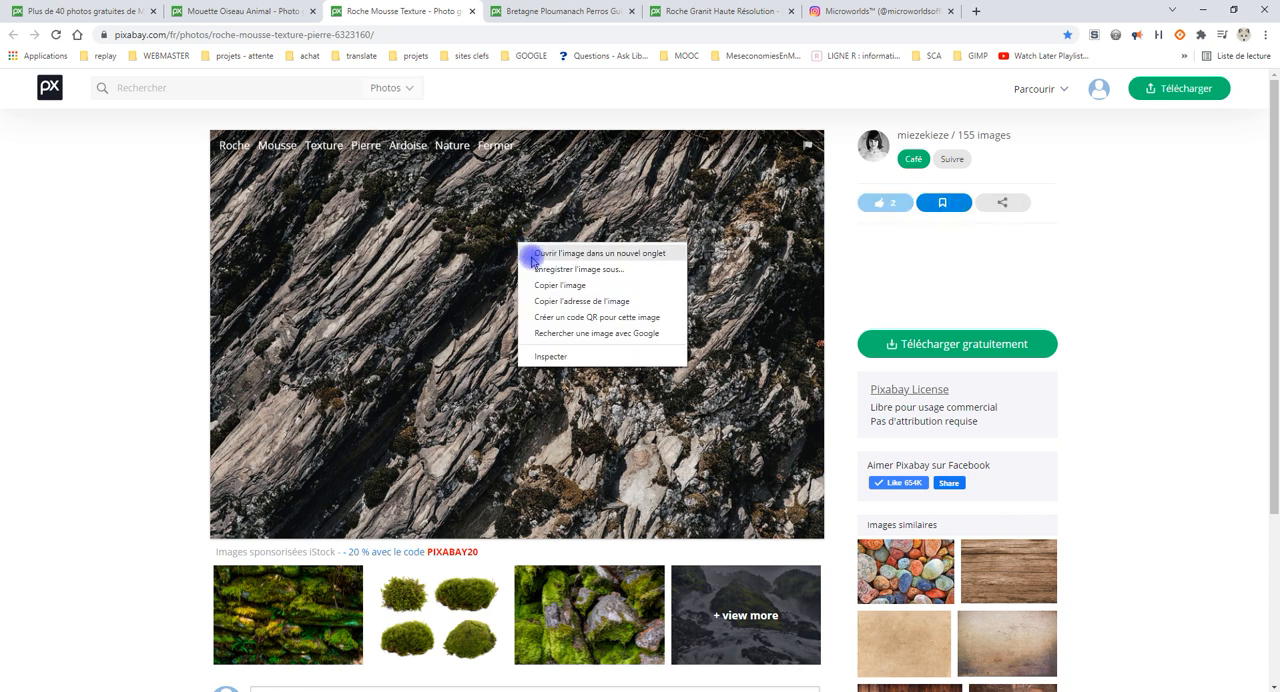
{"action": "left_click", "coordinate": [582, 289]}
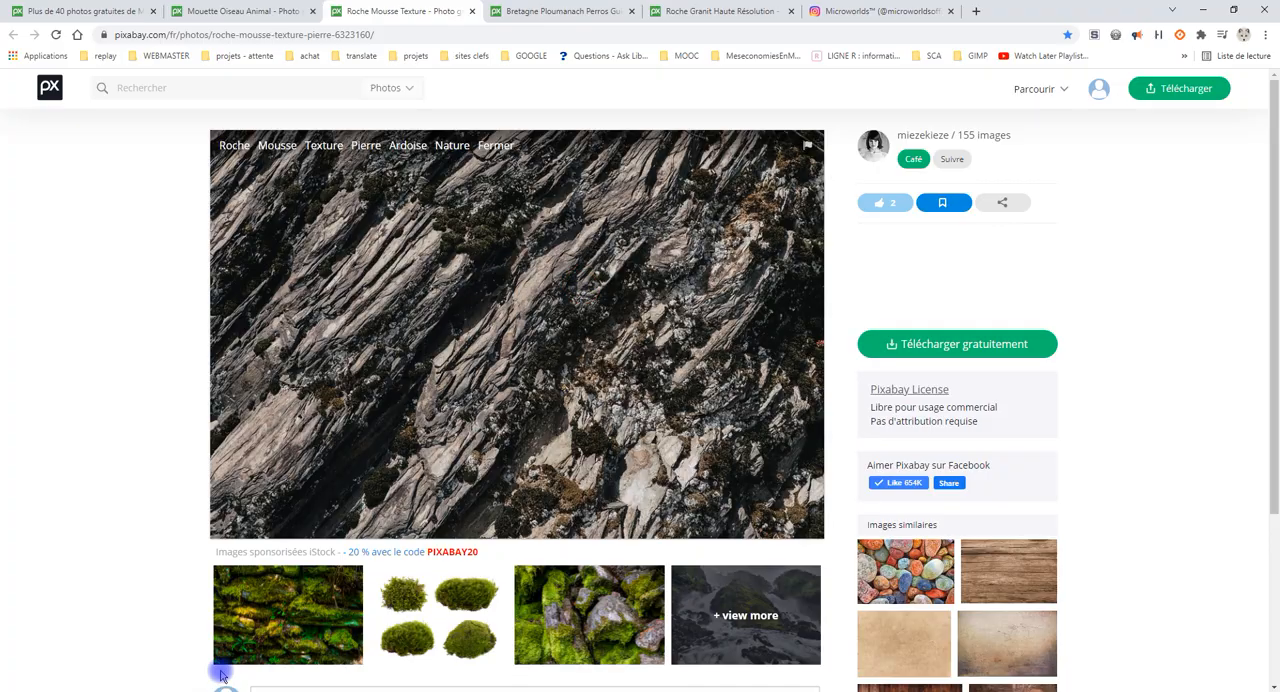
Switch back to GIMP and paste the copied rock texture as a new layer above the "cigogne et dauphins" group.
{"action": "left_click", "coordinate": [247, 672]}
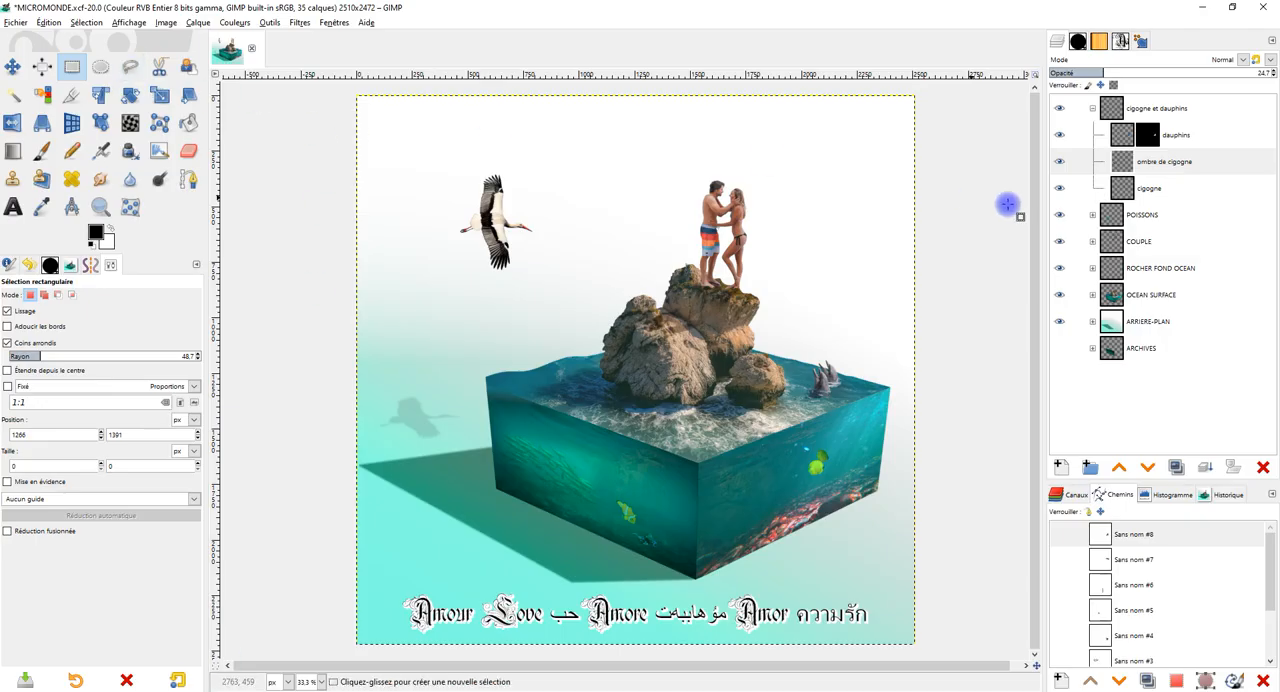
{"action": "left_click", "coordinate": [1092, 108]}
{"action": "left_click", "coordinate": [1137, 107]}
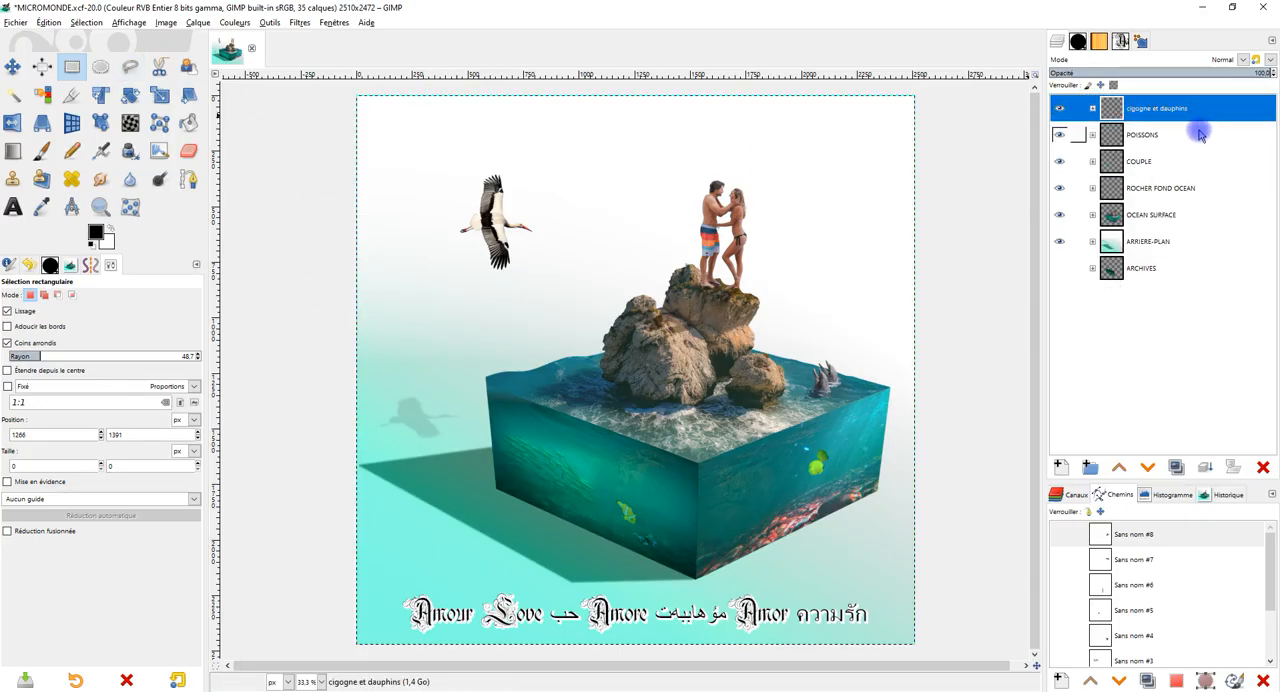
{"action": "left_click", "coordinate": [42, 24]}
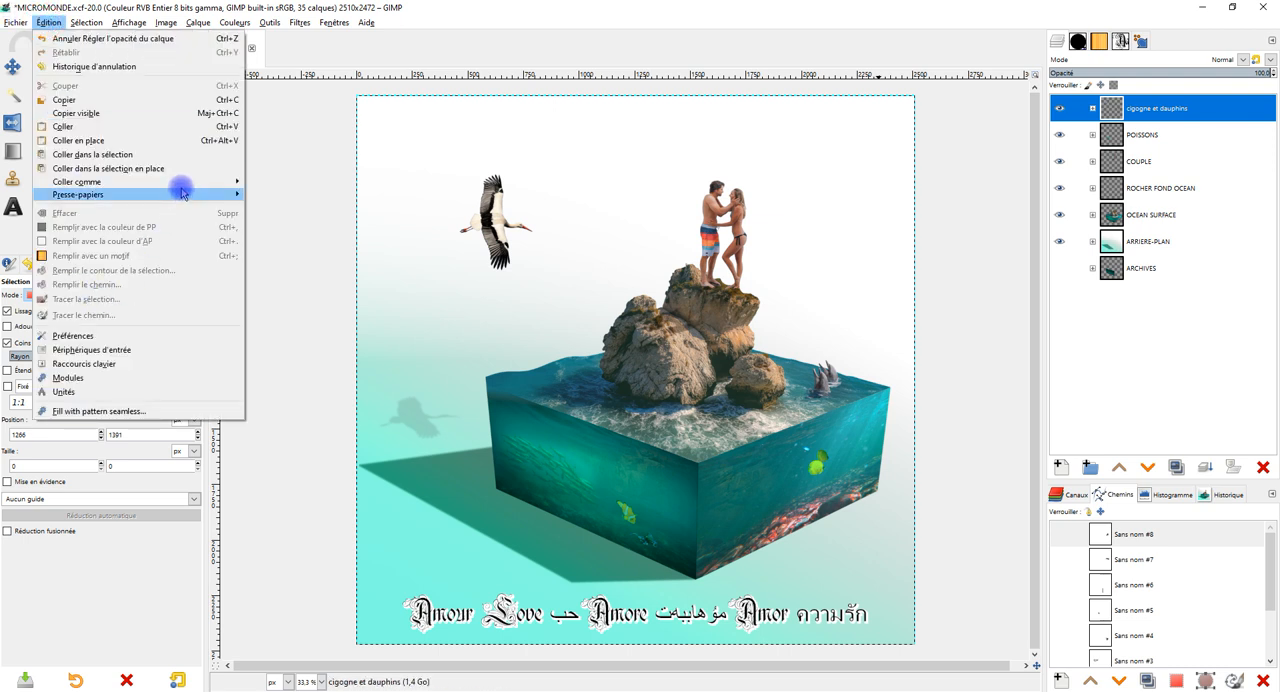
{"action": "mouse_move", "coordinate": [177, 183]}
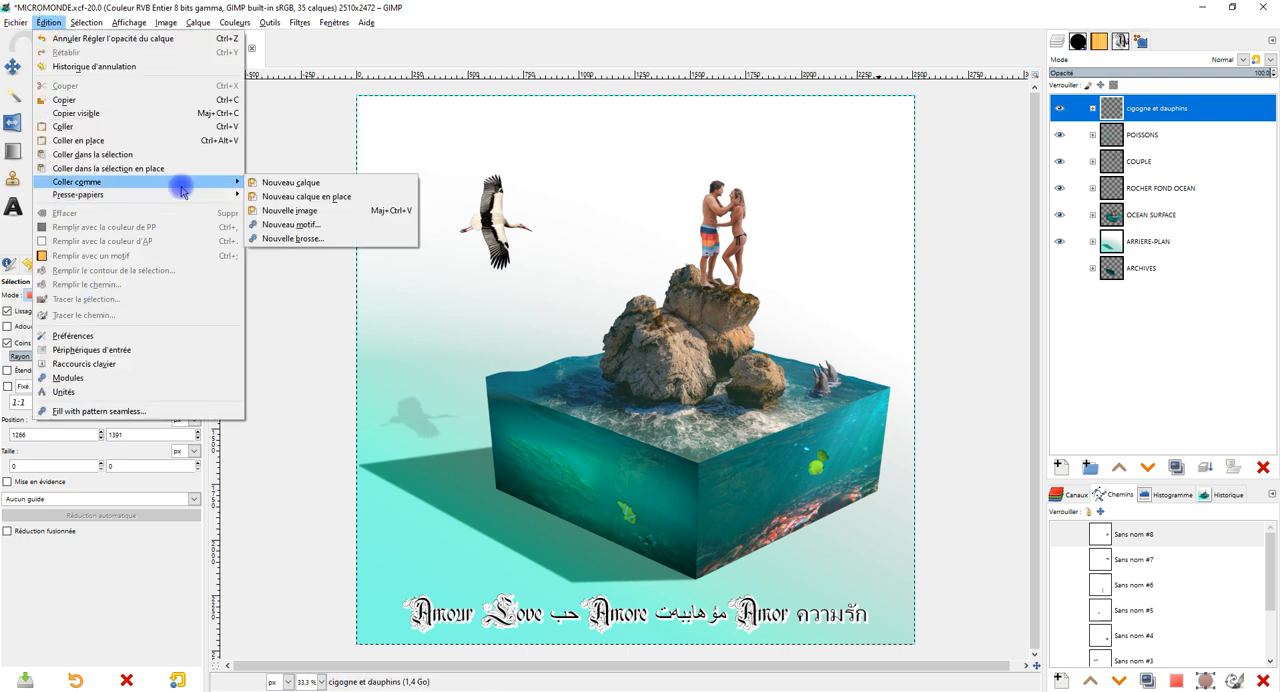
{"action": "left_click", "coordinate": [288, 184]}
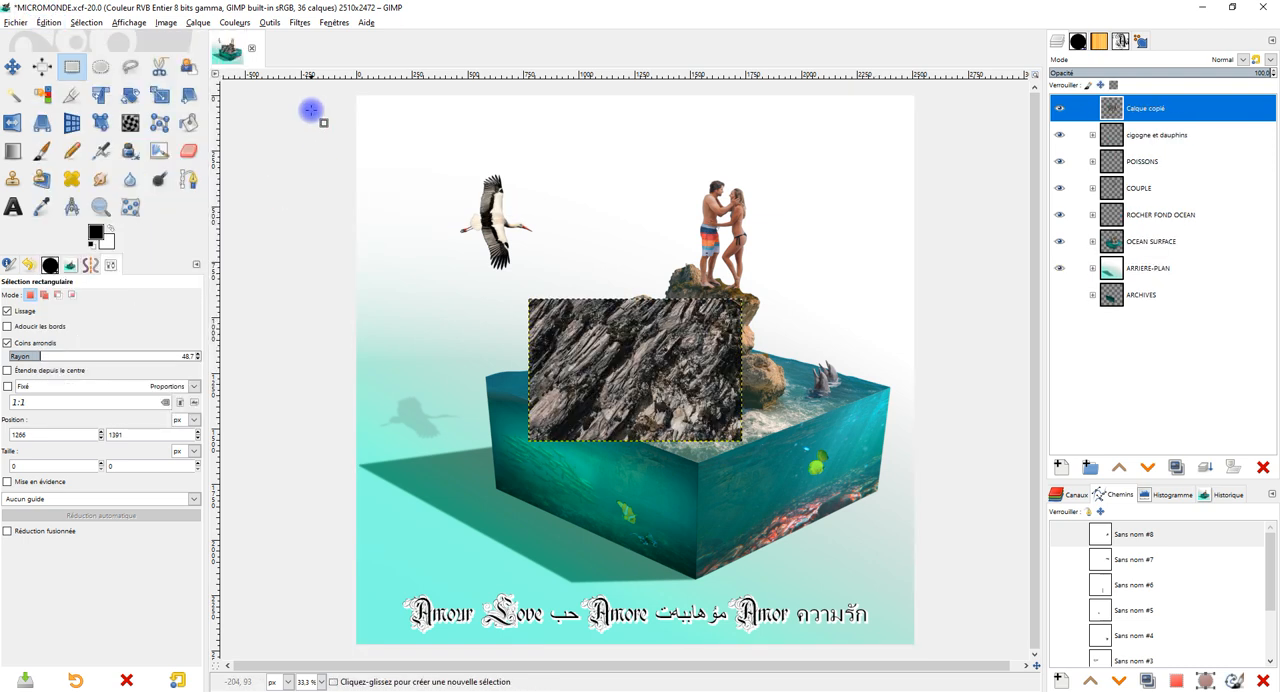
Rotate the pasted rock texture layer clockwise until its rock strata run roughly horizontally.
{"action": "left_click", "coordinate": [133, 95]}
{"action": "left_click_drag", "start_coordinate": [668, 342], "coordinate": [705, 400]}
{"action": "left_click", "coordinate": [987, 190]}
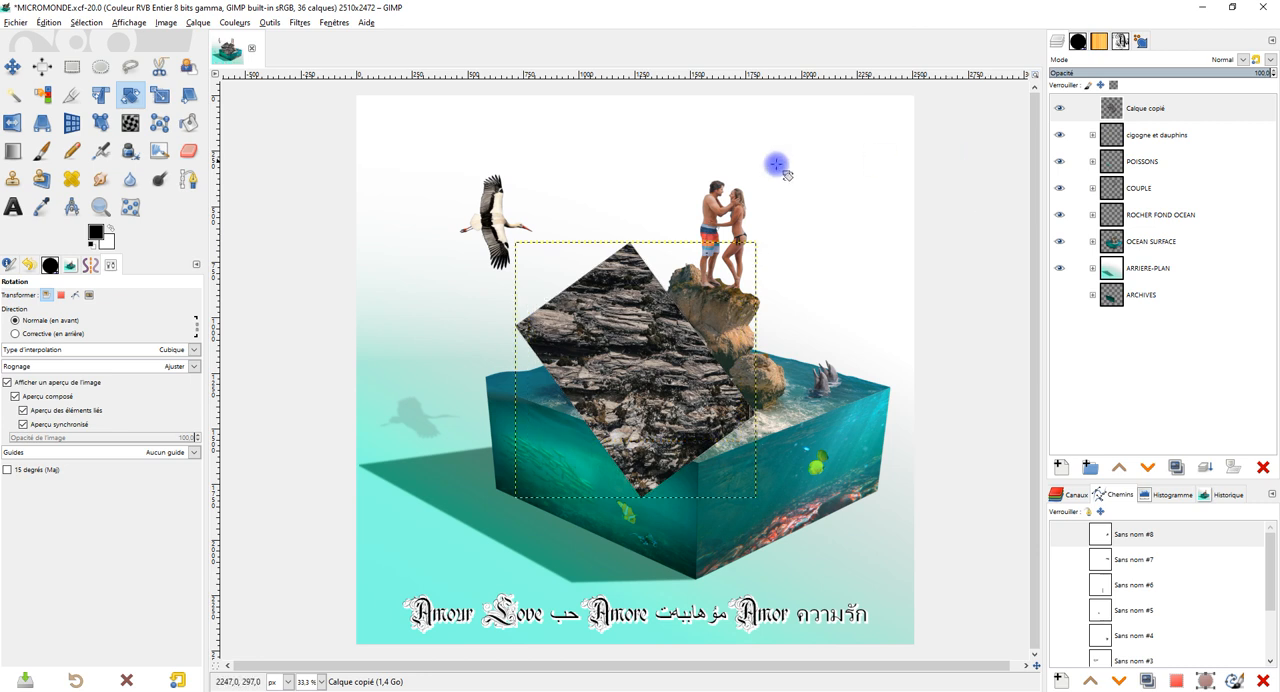
{"action": "left_click", "coordinate": [42, 122]}
{"action": "left_click", "coordinate": [655, 355]}
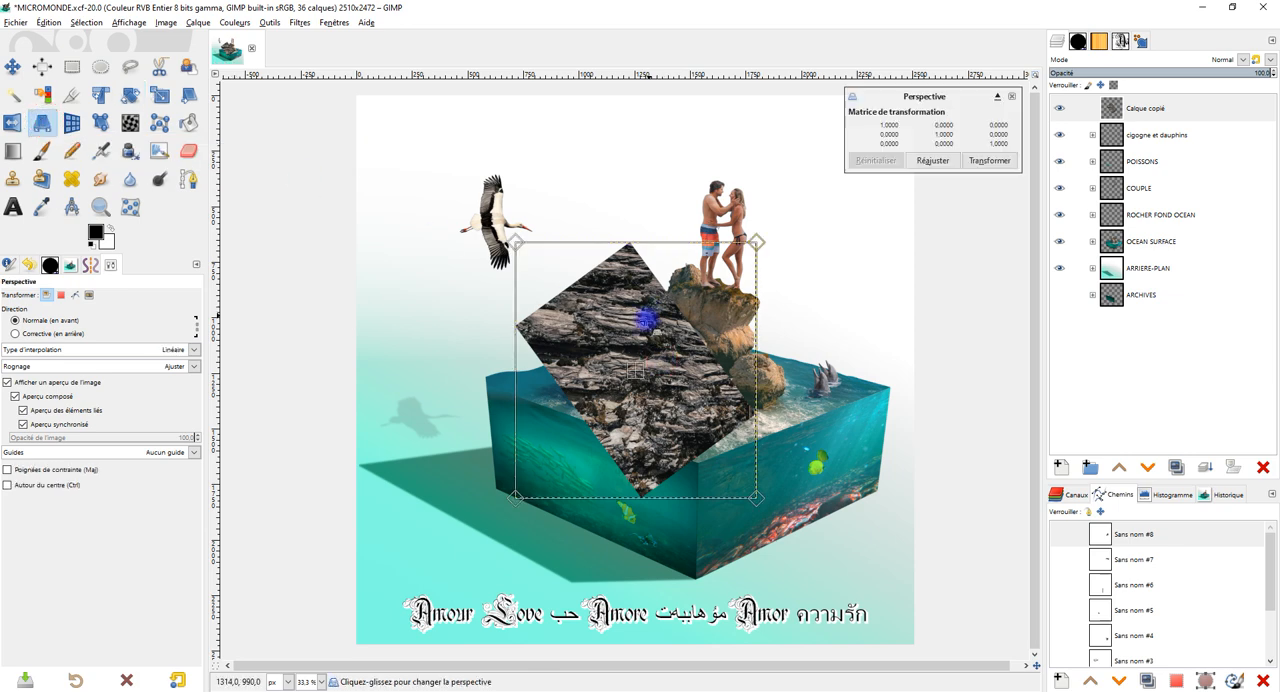
{"action": "left_click_drag", "start_coordinate": [651, 312], "coordinate": [608, 523]}
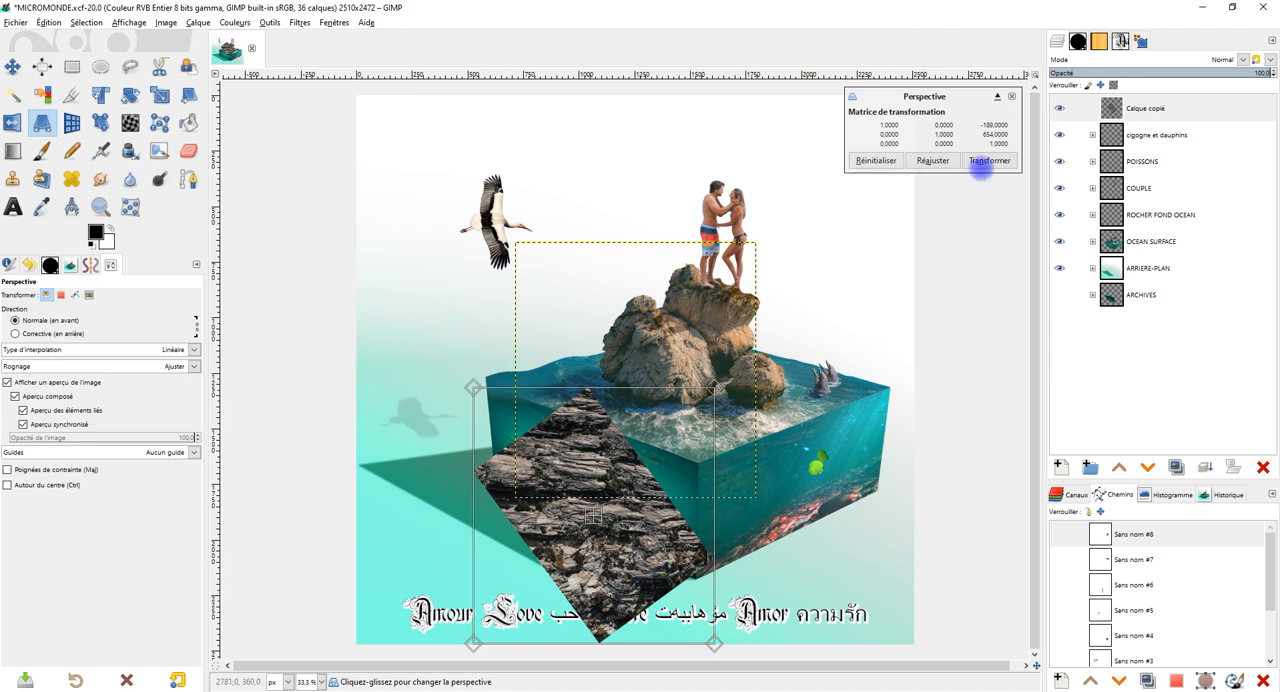
{"action": "left_click", "coordinate": [1010, 100]}
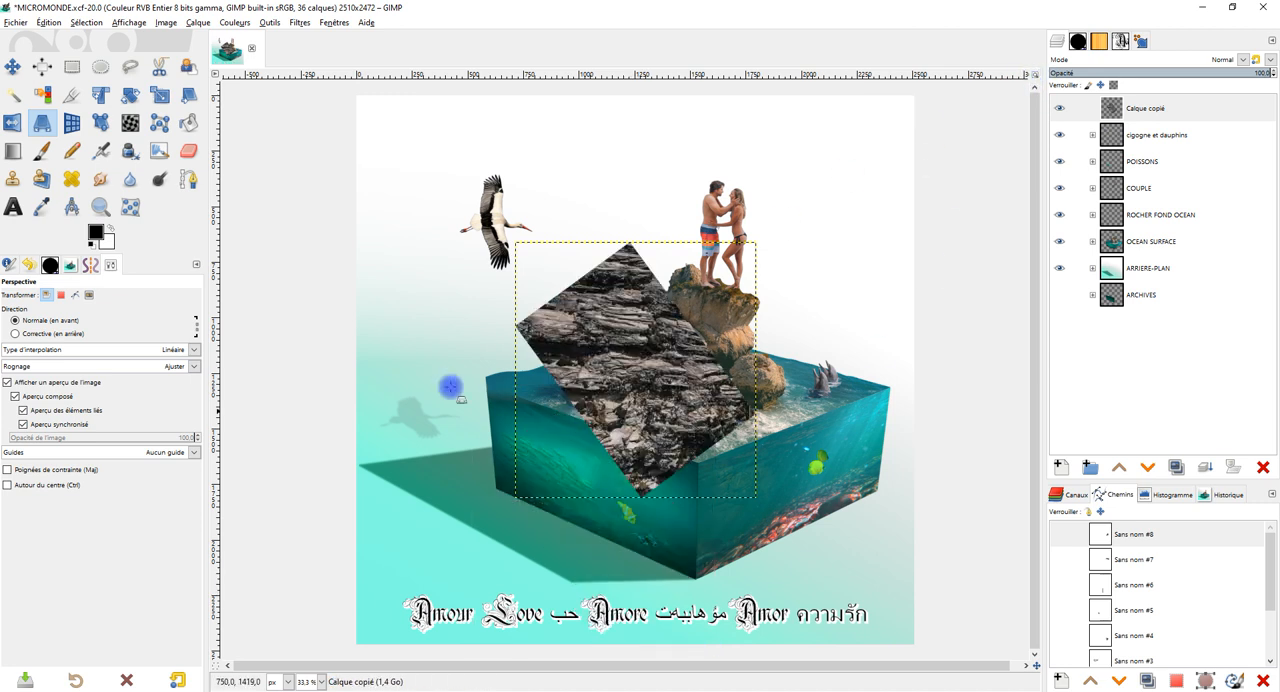
Crop the rotated rock texture layer to a rectangle of about 780 × 438 px over its central strata.
{"action": "left_click", "coordinate": [72, 96]}
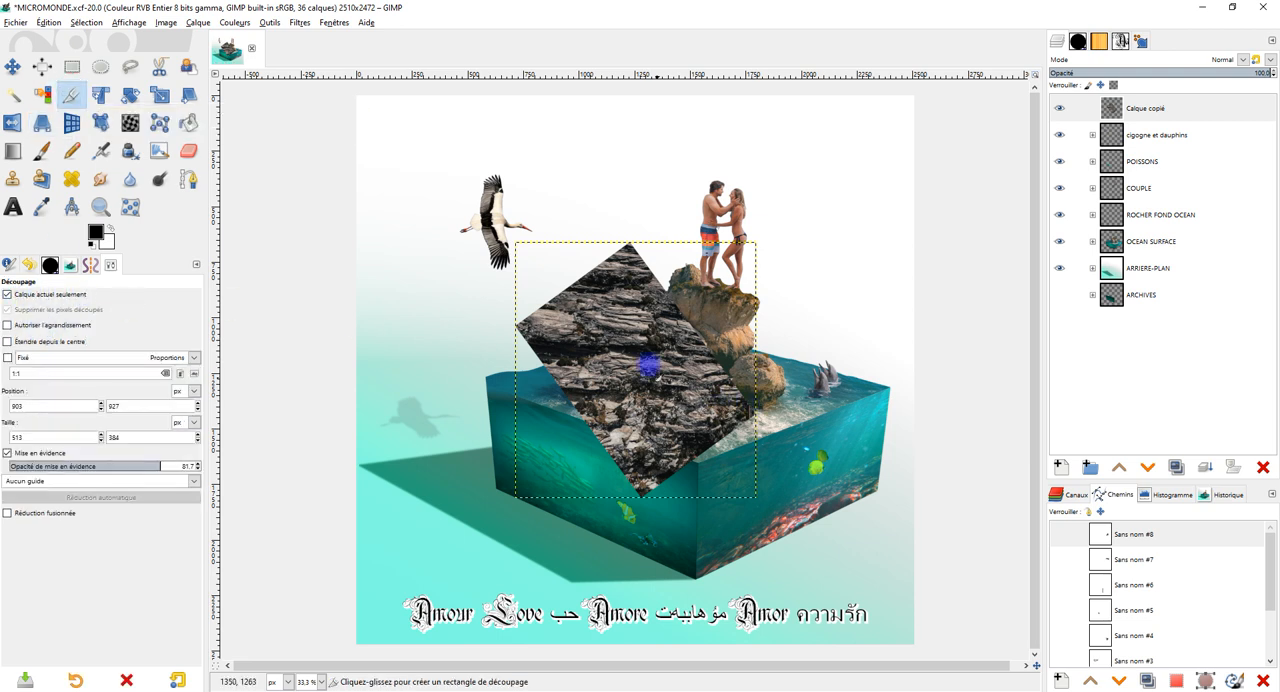
{"action": "left_click_drag", "start_coordinate": [555, 299], "coordinate": [727, 396]}
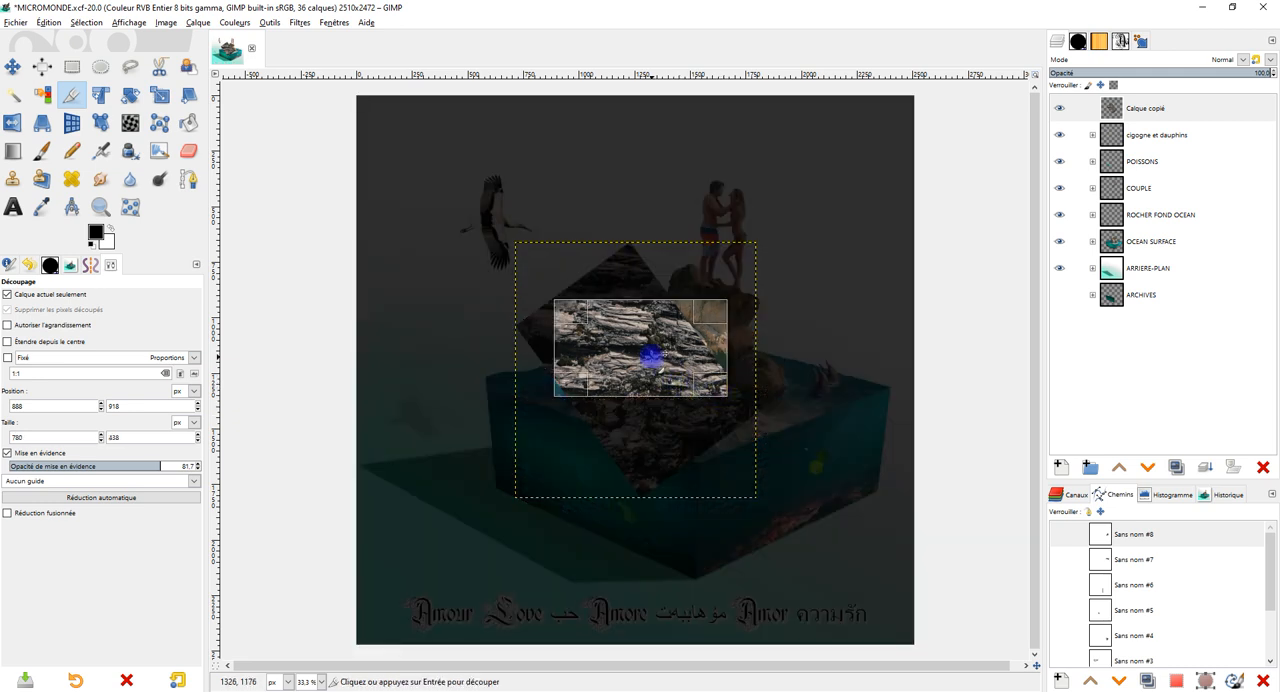
{"action": "left_click", "coordinate": [632, 349]}
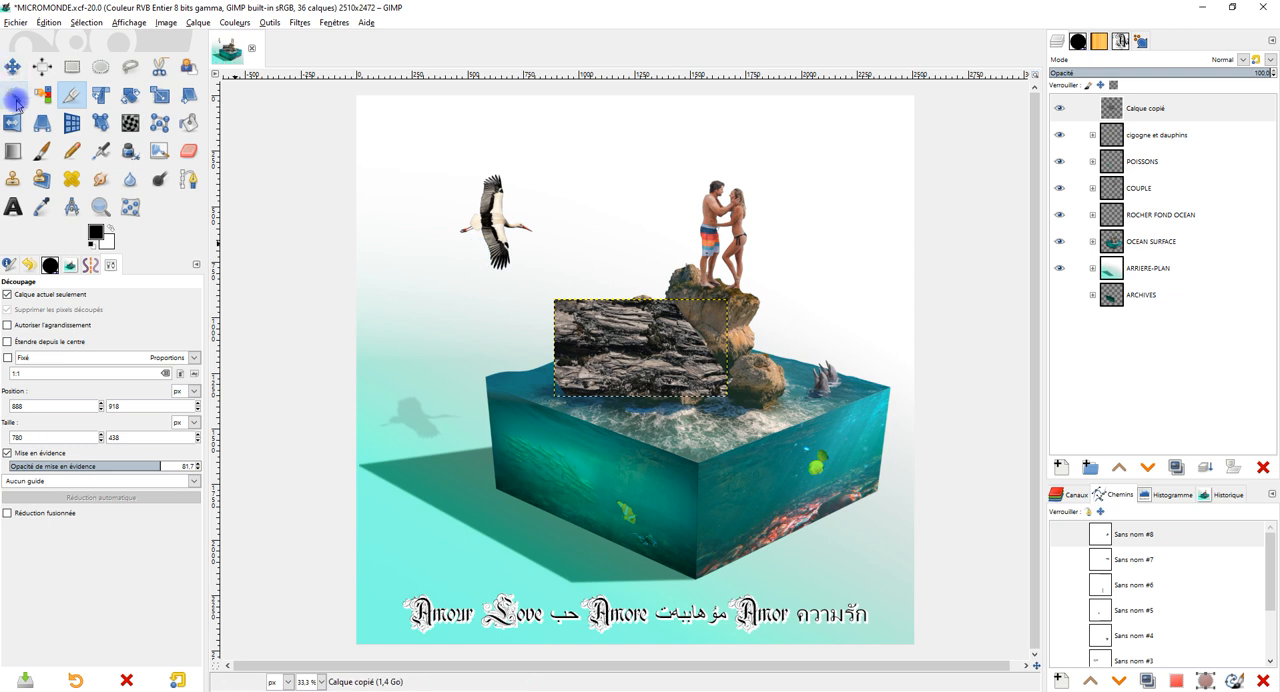
Use the Perspective tool to place the rock texture on the cube's left underwater face and slant its corners along the lower edge.
{"action": "left_click", "coordinate": [40, 122]}
{"action": "left_click", "coordinate": [640, 346]}
{"action": "left_click_drag", "start_coordinate": [643, 345], "coordinate": [588, 445]}
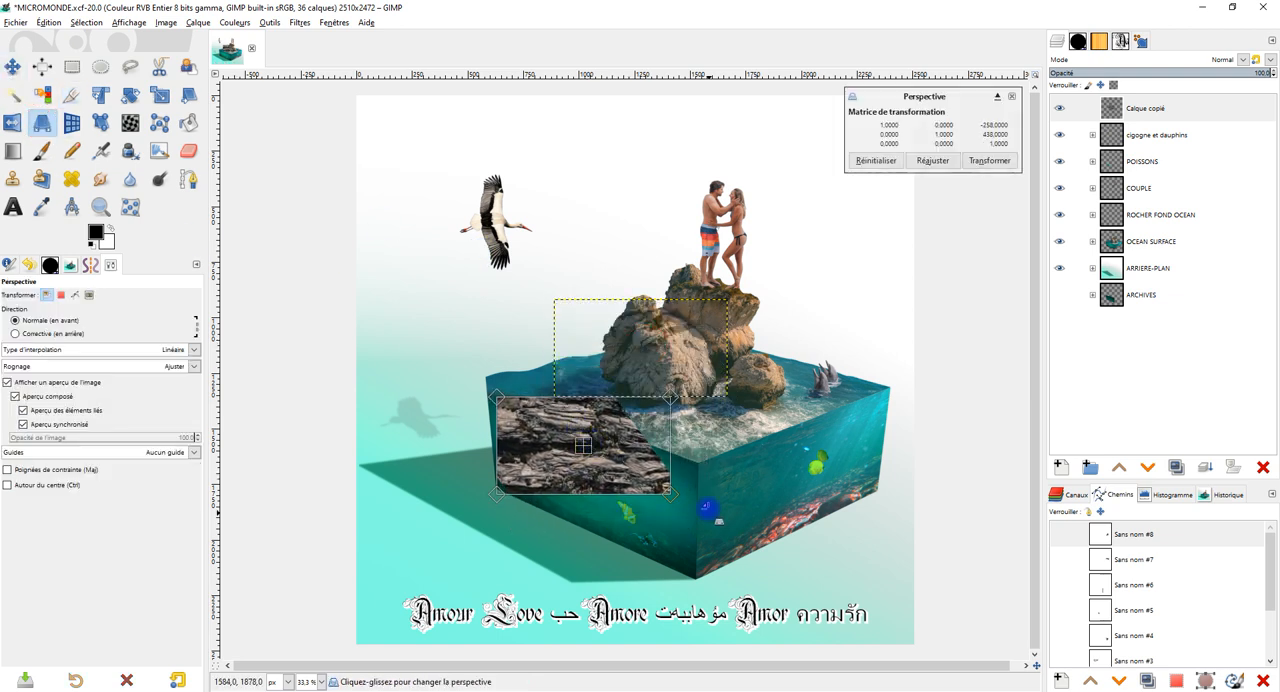
{"action": "left_click_drag", "start_coordinate": [674, 496], "coordinate": [655, 559]}
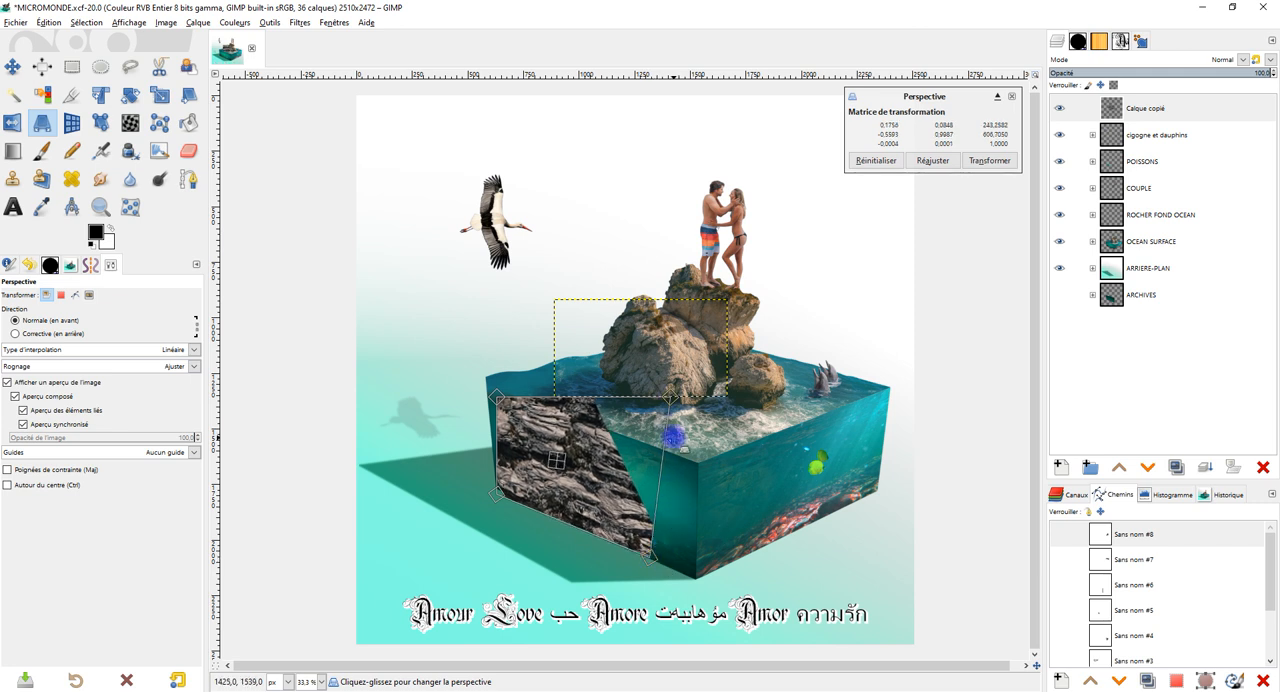
{"action": "left_click_drag", "start_coordinate": [670, 397], "coordinate": [662, 455]}
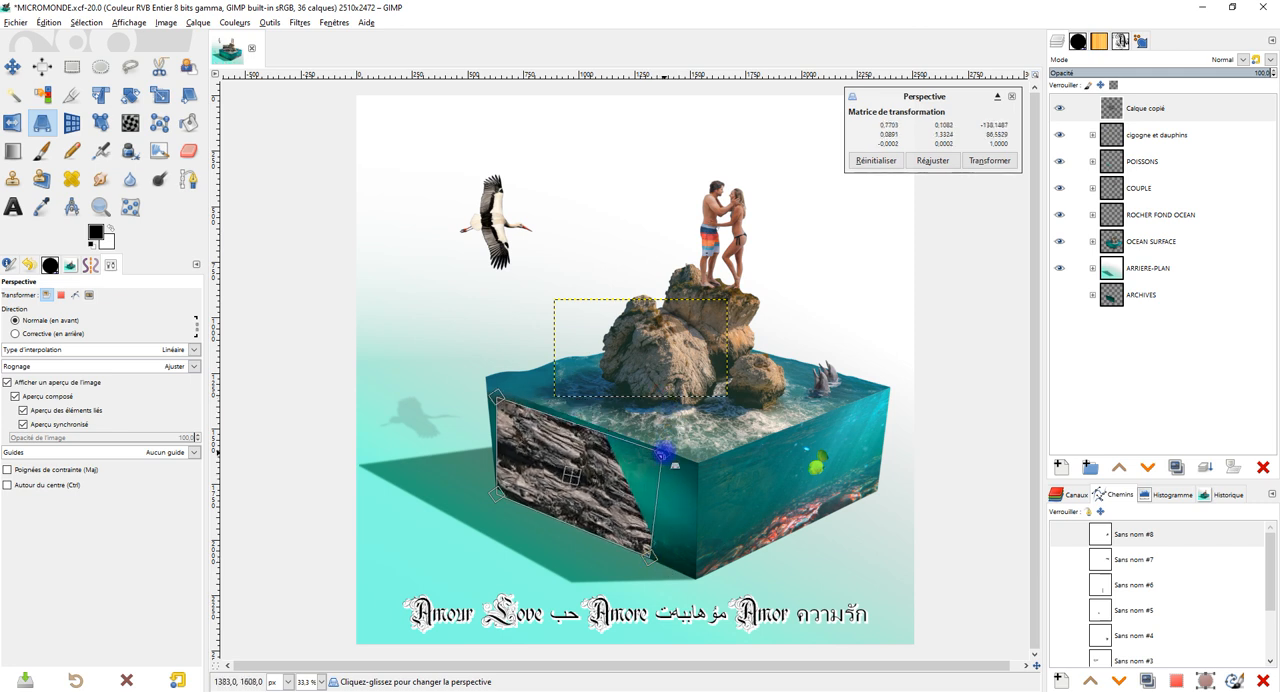
{"action": "left_click_drag", "start_coordinate": [490, 390], "coordinate": [495, 433]}
{"action": "left_click_drag", "start_coordinate": [676, 462], "coordinate": [659, 489]}
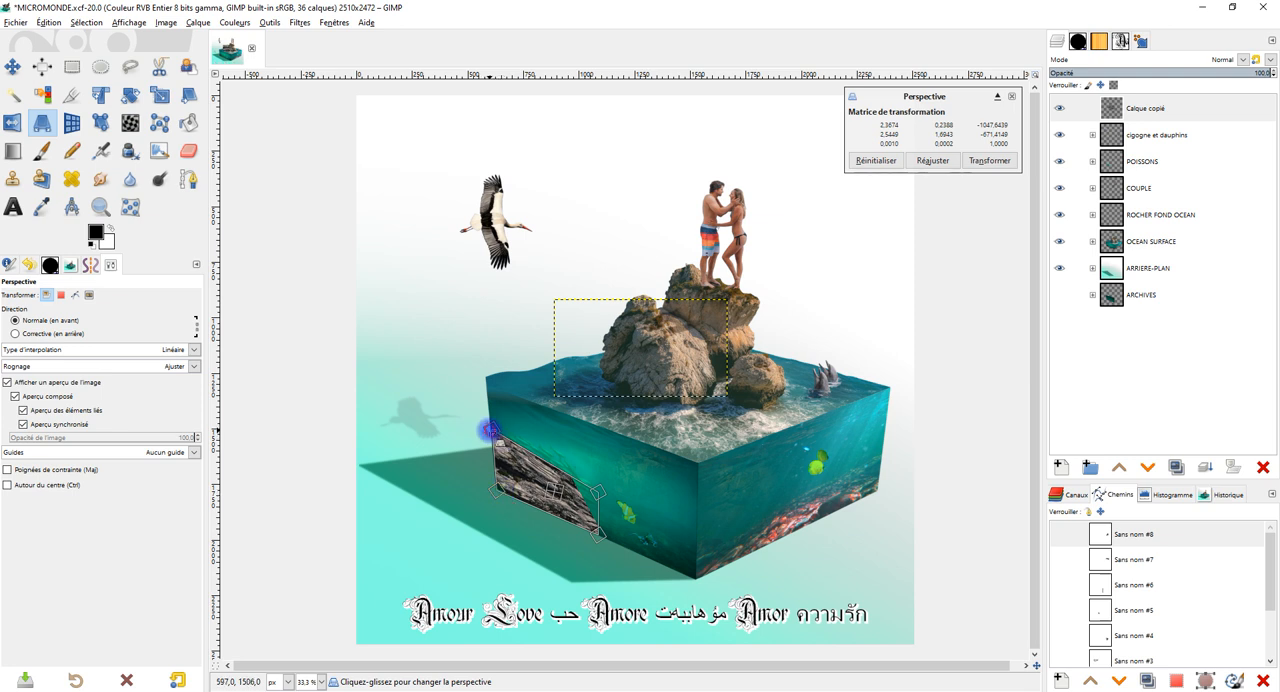
{"action": "left_click_drag", "start_coordinate": [597, 490], "coordinate": [499, 460]}
Refine the perspective corners so the rock forms a low strip along the left face's bottom edge, and apply the transformation.
{"action": "scroll", "coordinate": [499, 460], "scroll_direction": "up", "scroll_amount": 4}
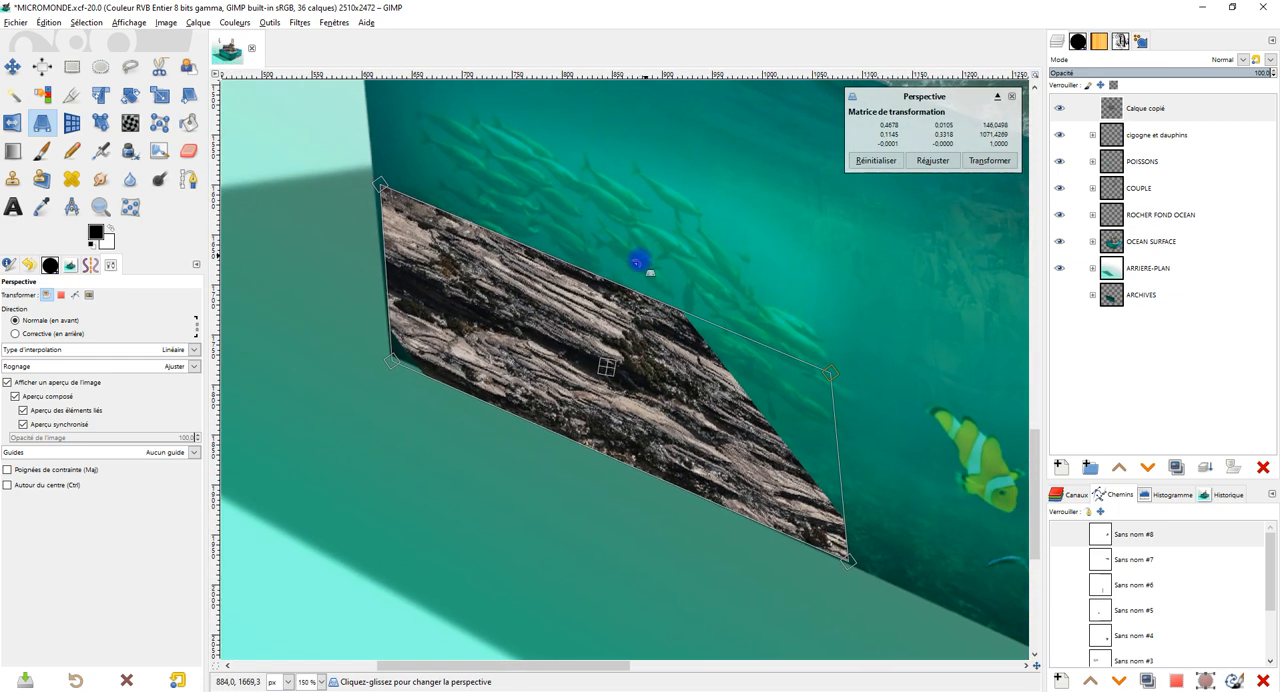
{"action": "left_click_drag", "start_coordinate": [830, 375], "coordinate": [803, 412]}
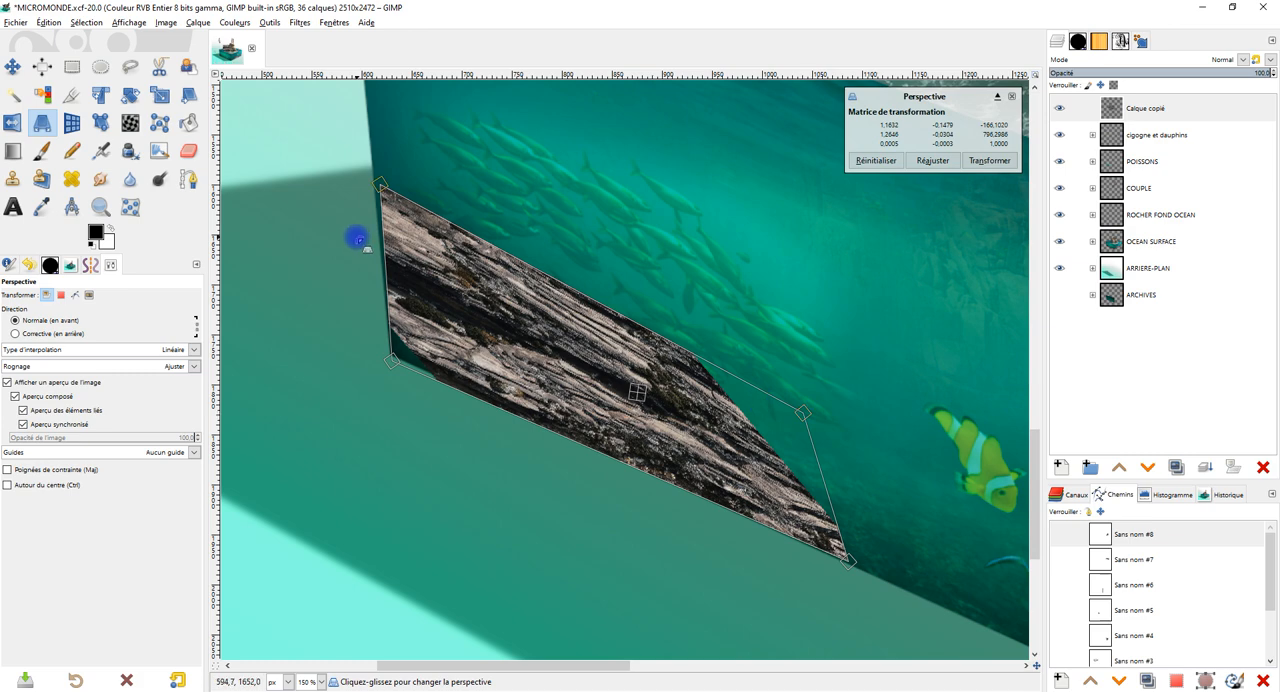
{"action": "left_click_drag", "start_coordinate": [380, 186], "coordinate": [379, 242]}
{"action": "left_click_drag", "start_coordinate": [837, 335], "coordinate": [796, 260]}
{"action": "left_click_drag", "start_coordinate": [763, 343], "coordinate": [826, 344]}
{"action": "mouse_move", "coordinate": [346, 287]}
{"action": "left_mouse_down"}
{"action": "mouse_move", "coordinate": [357, 286]}
{"action": "mouse_move", "coordinate": [345, 290]}
{"action": "left_mouse_up"}
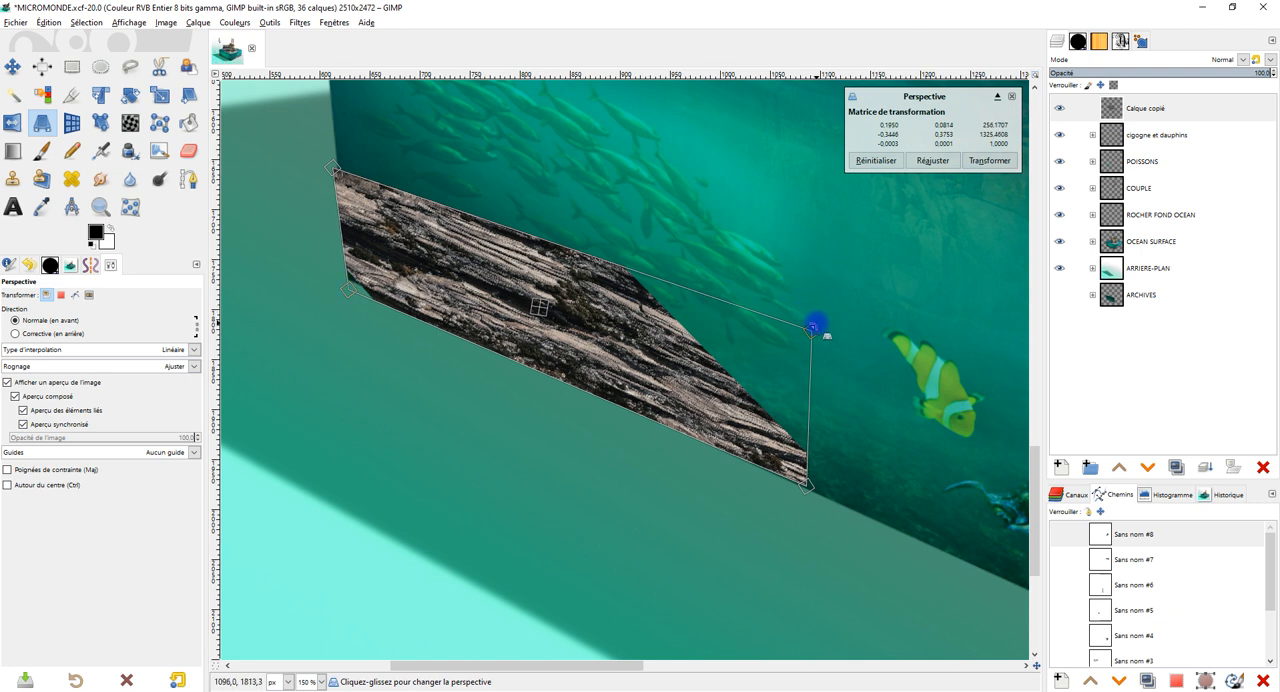
{"action": "left_click", "coordinate": [989, 160]}
Compare the Multiplier and Fusion de grain blend modes on the rock layer and leave it on Fusion de grain.
{"action": "left_click", "coordinate": [1142, 106]}
{"action": "left_click", "coordinate": [1243, 60]}
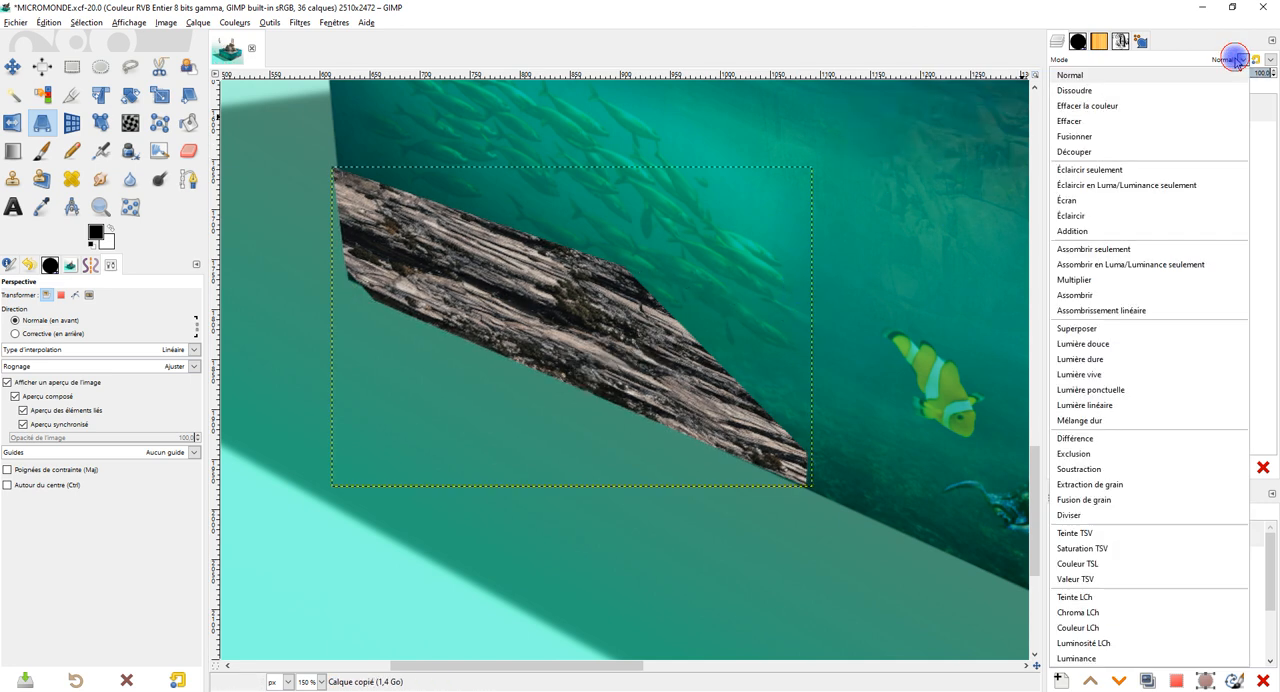
{"action": "left_click", "coordinate": [1146, 497]}
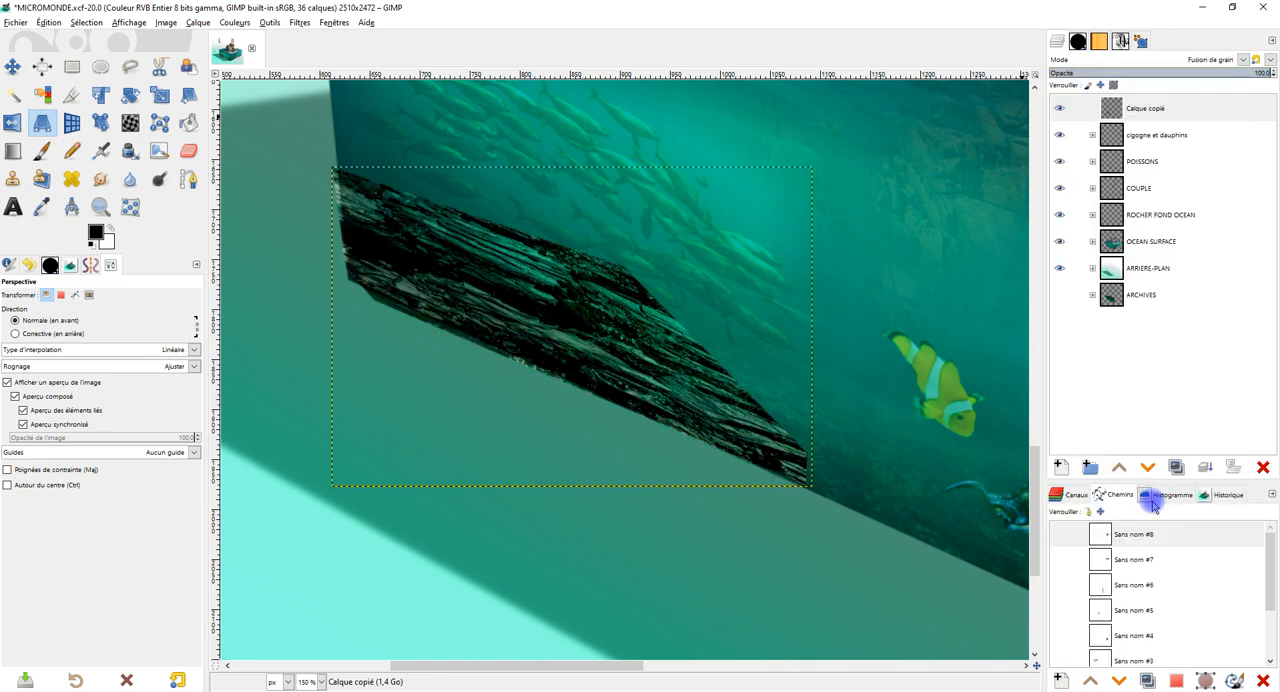
{"action": "left_click", "coordinate": [1237, 60]}
{"action": "left_click", "coordinate": [1129, 283]}
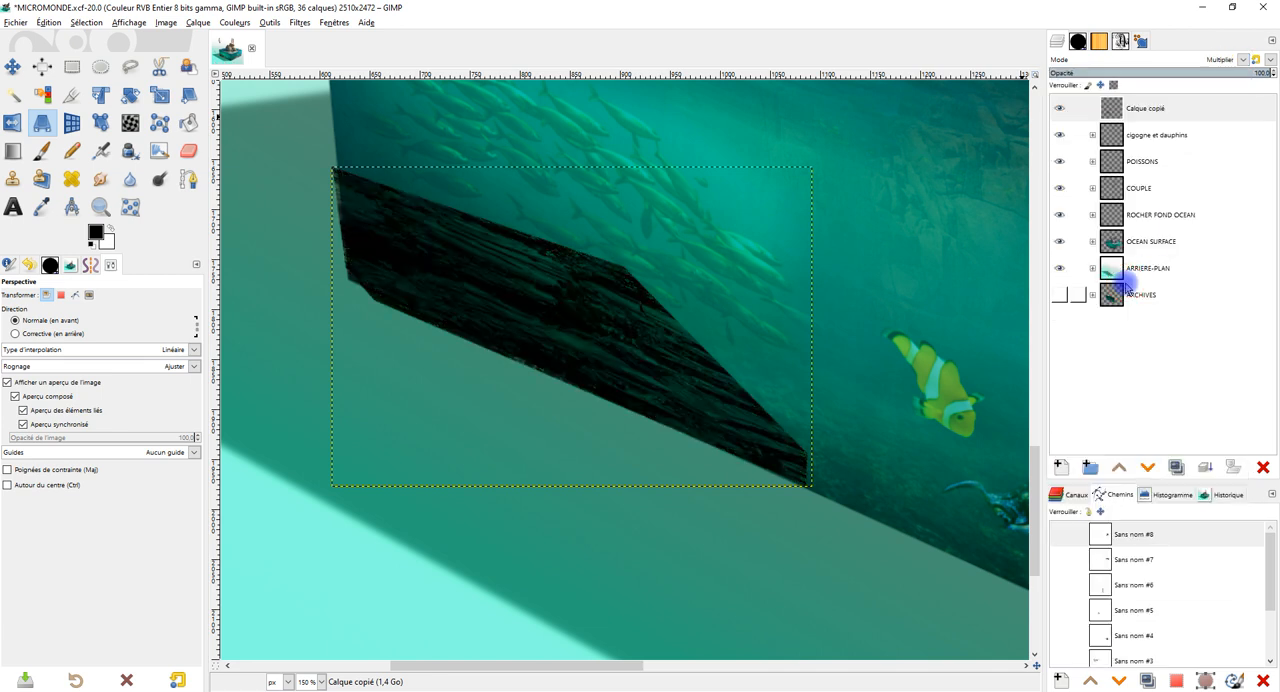
{"action": "left_click", "coordinate": [1240, 60]}
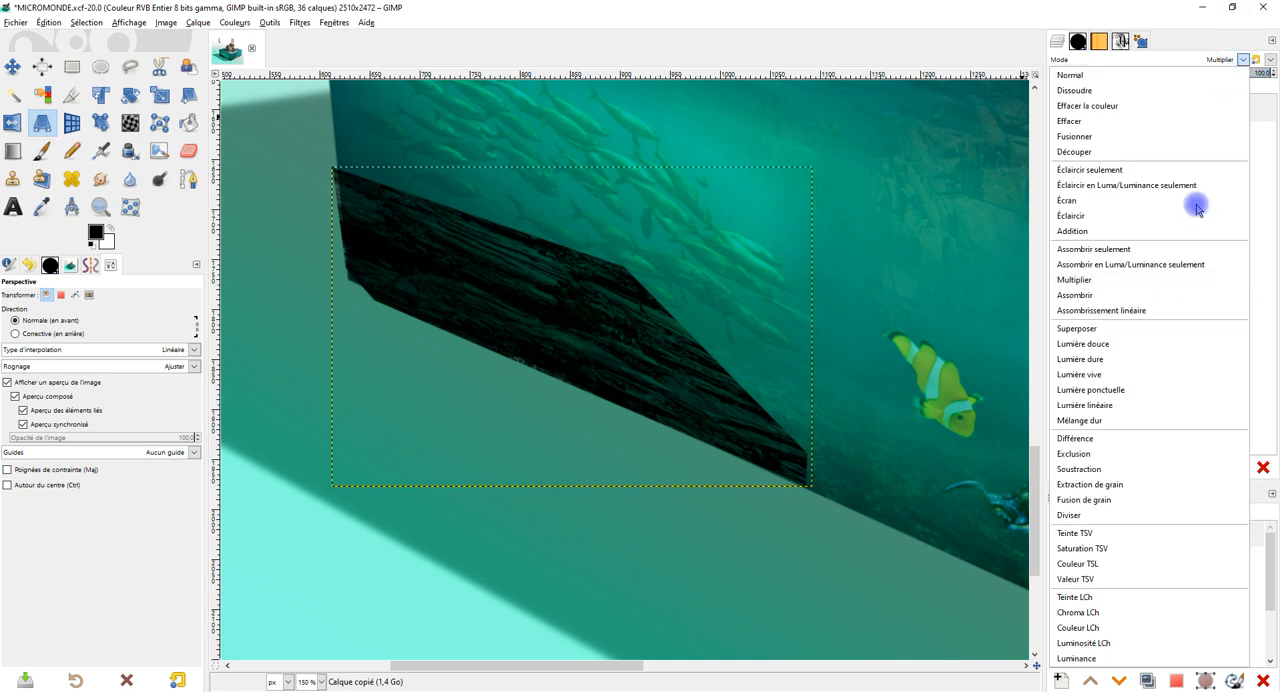
{"action": "left_click", "coordinate": [1151, 496]}
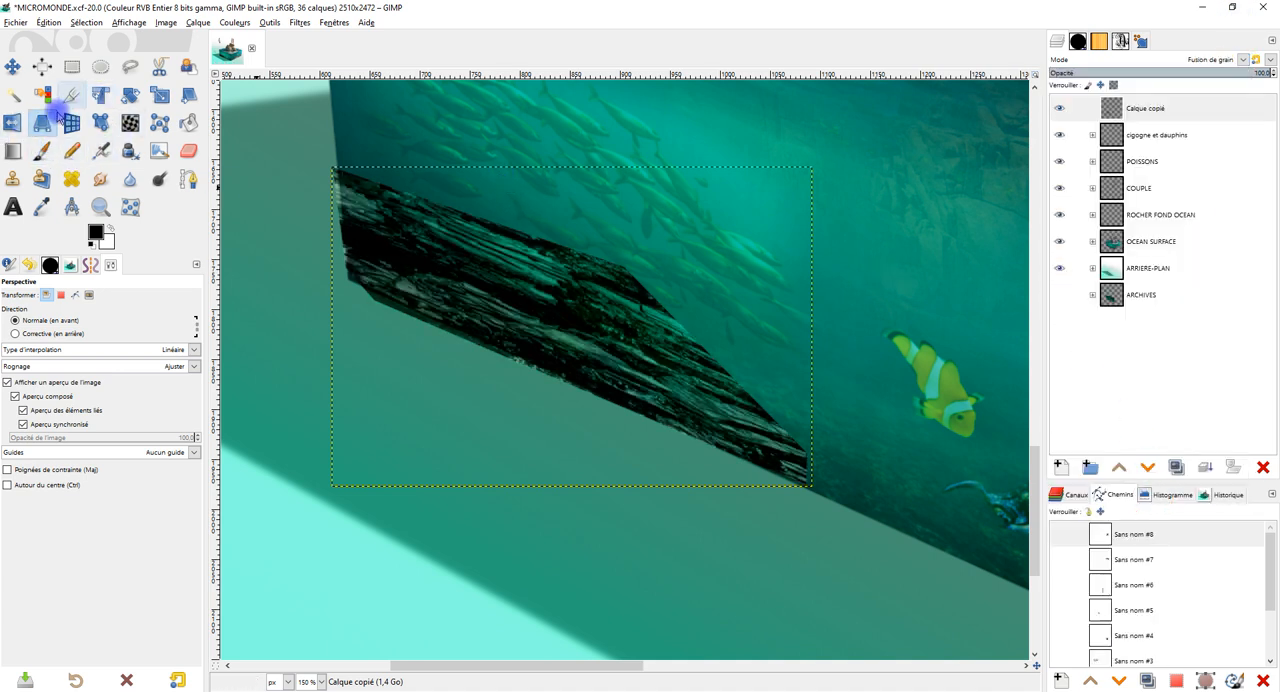
Outline the rock's overhang beyond the cube's left vertical edge with the freehand selection and delete it.
{"action": "left_click", "coordinate": [126, 66]}
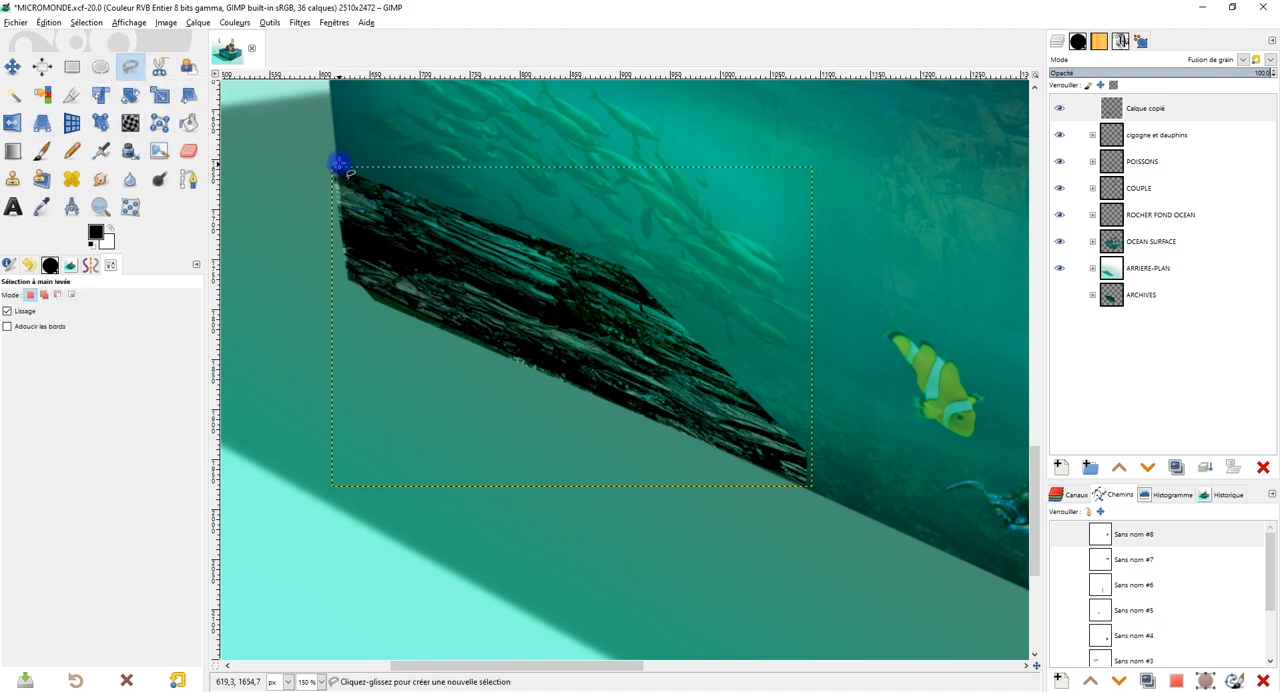
{"action": "left_click_drag", "start_coordinate": [334, 136], "coordinate": [339, 293]}
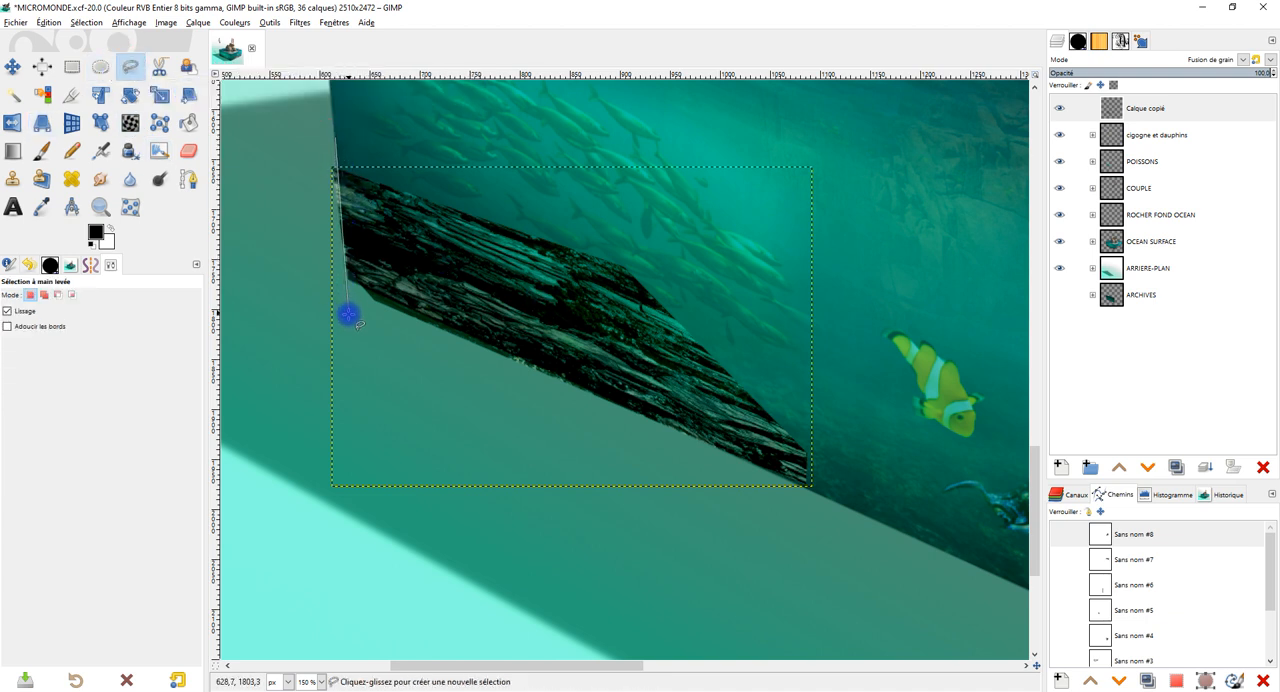
{"action": "left_click", "coordinate": [283, 272]}
{"action": "left_click", "coordinate": [312, 142]}
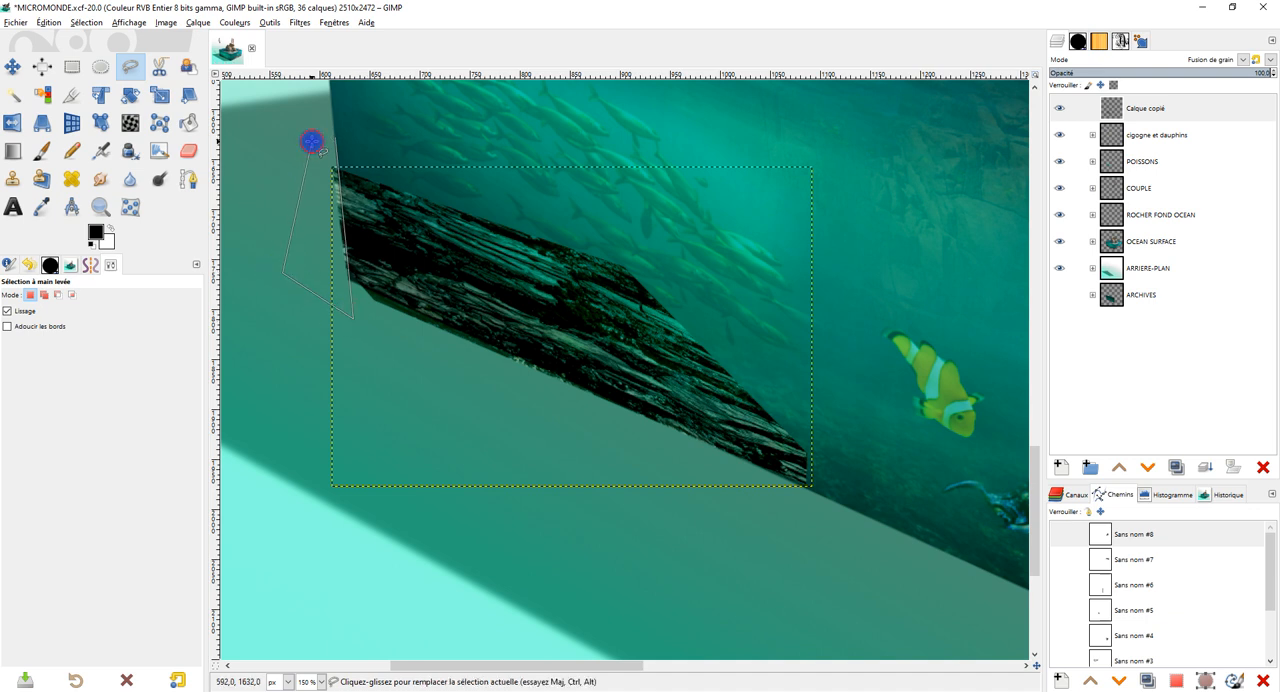
{"action": "left_click", "coordinate": [336, 137]}
{"action": "key", "text": "Delete"}
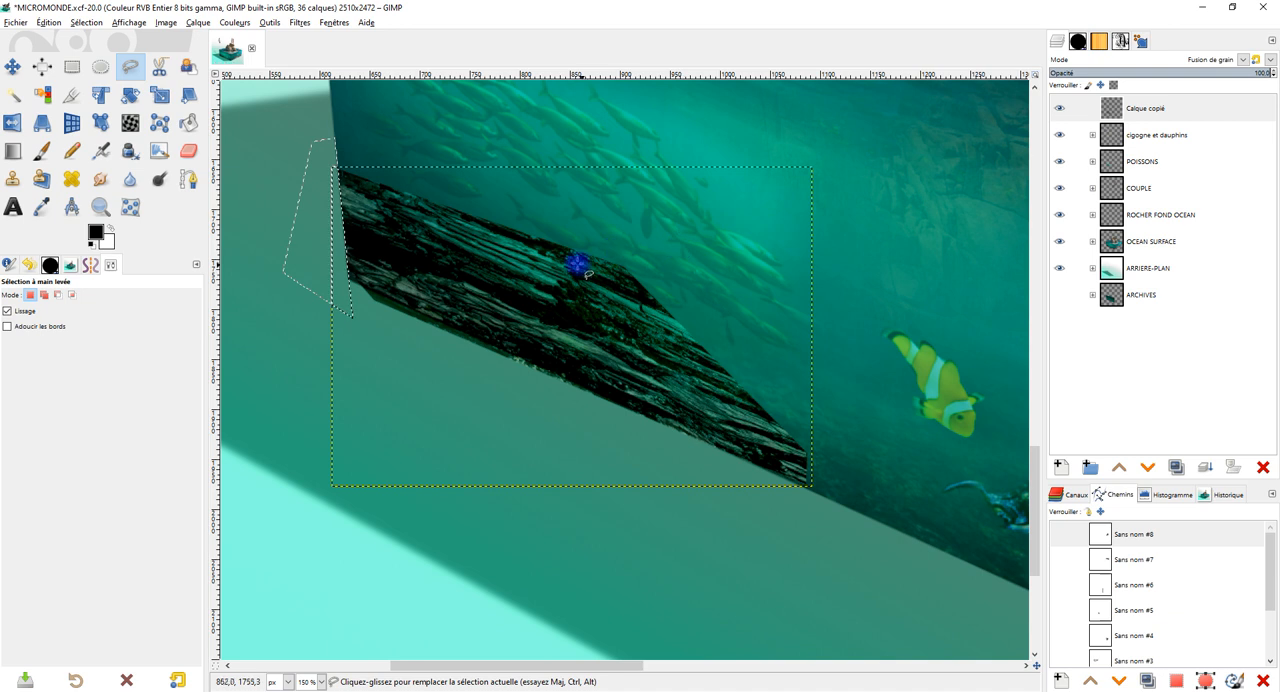
Cut away the rock's straight upper-right edge along an irregular freehand selection, and clear the selection.
{"action": "left_click", "coordinate": [577, 257]}
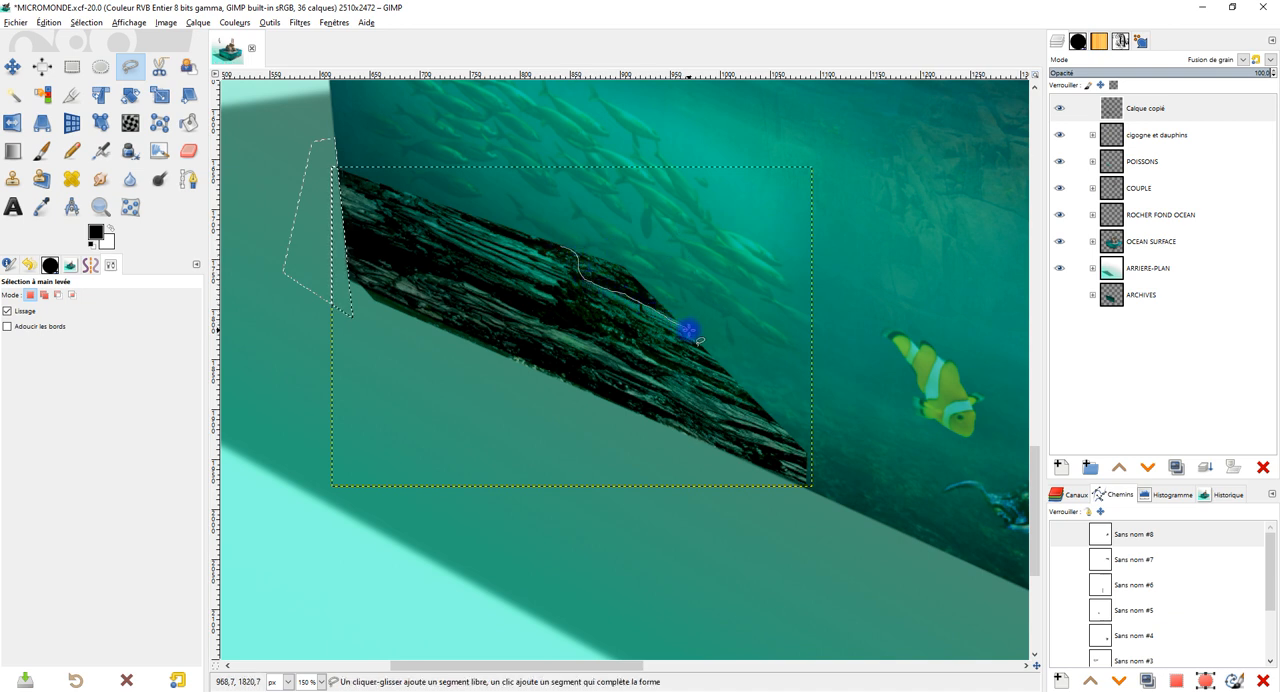
{"action": "left_click_drag", "start_coordinate": [691, 337], "coordinate": [695, 342]}
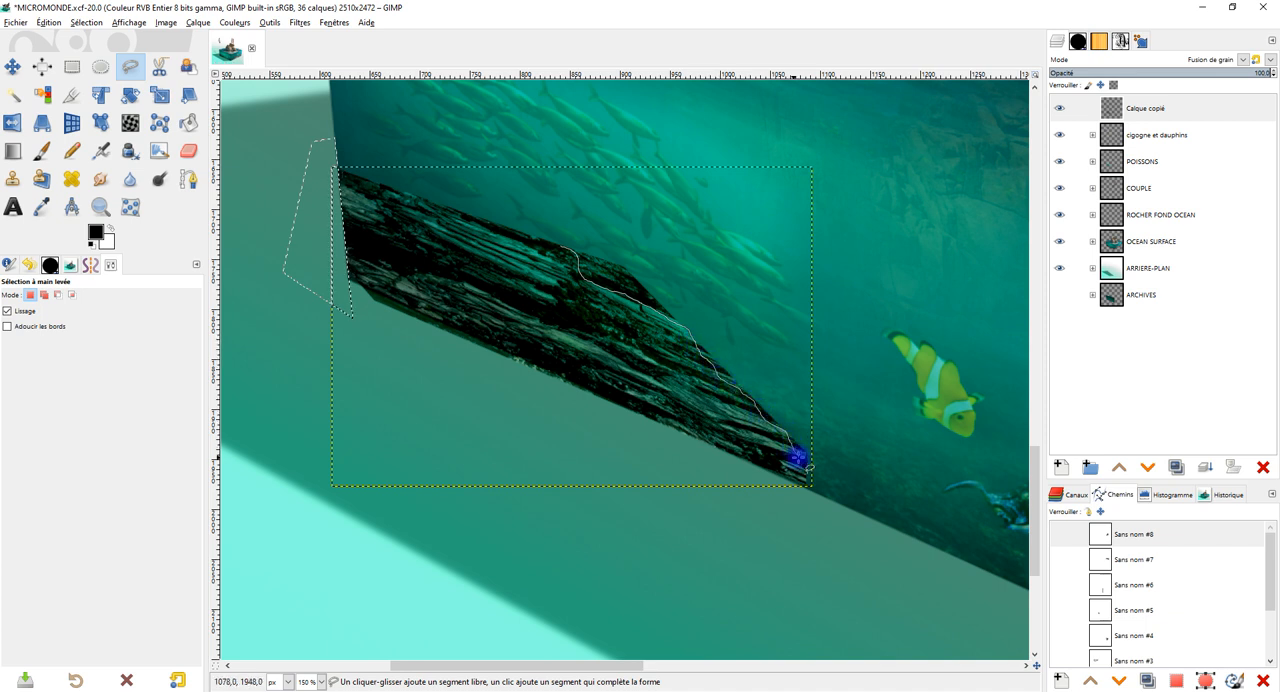
{"action": "mouse_move", "coordinate": [813, 399]}
{"action": "left_mouse_down"}
{"action": "mouse_move", "coordinate": [768, 327]}
{"action": "mouse_move", "coordinate": [704, 268]}
{"action": "mouse_move", "coordinate": [582, 207]}
{"action": "left_mouse_up"}
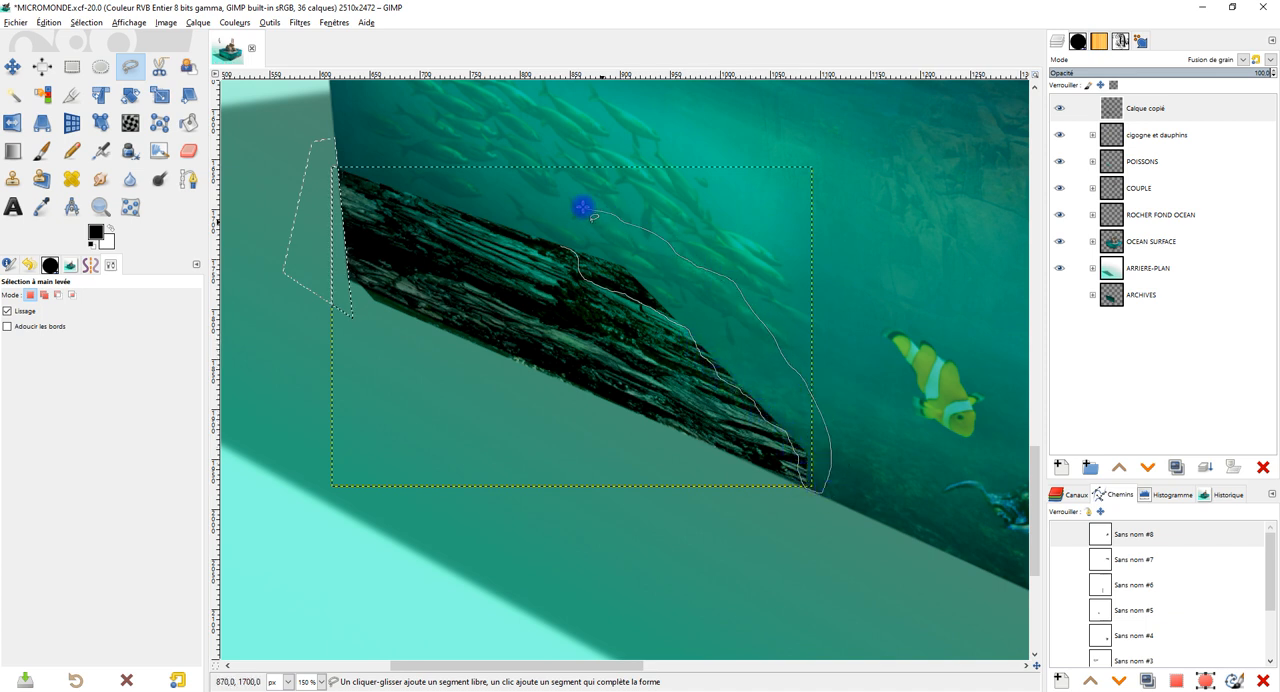
{"action": "left_click_drag", "start_coordinate": [456, 197], "coordinate": [540, 250]}
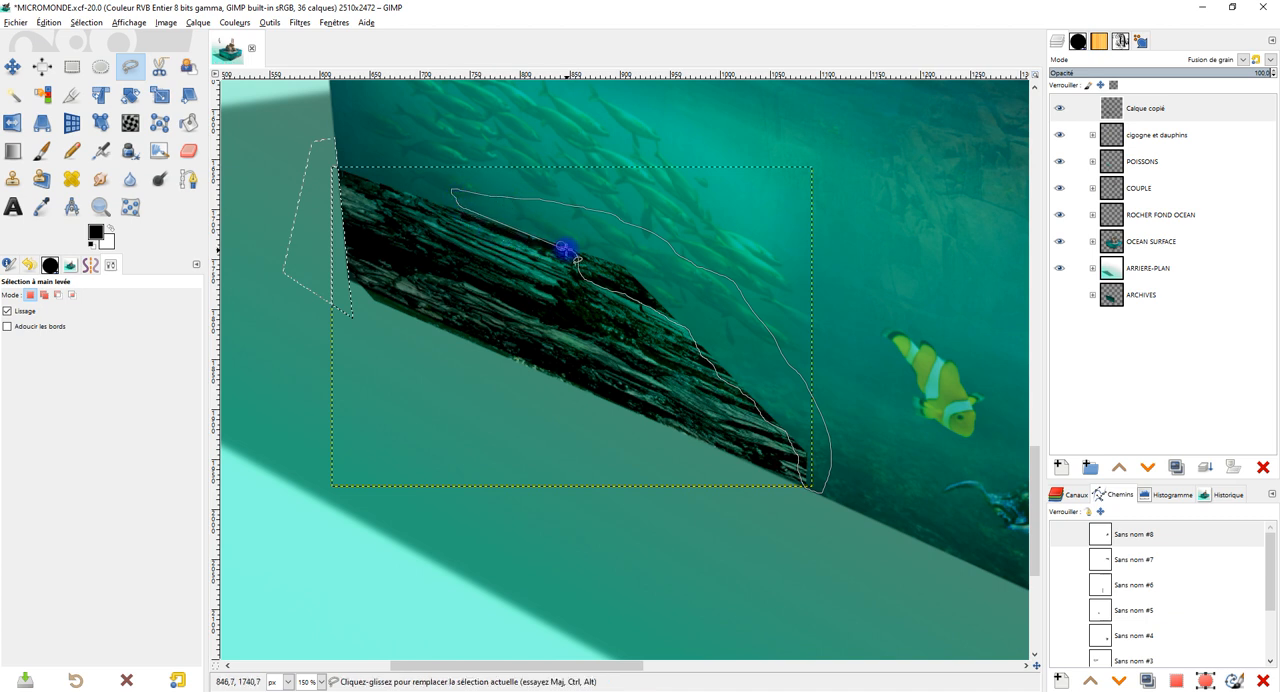
{"action": "key", "text": "Return"}
{"action": "key", "text": "Delete"}
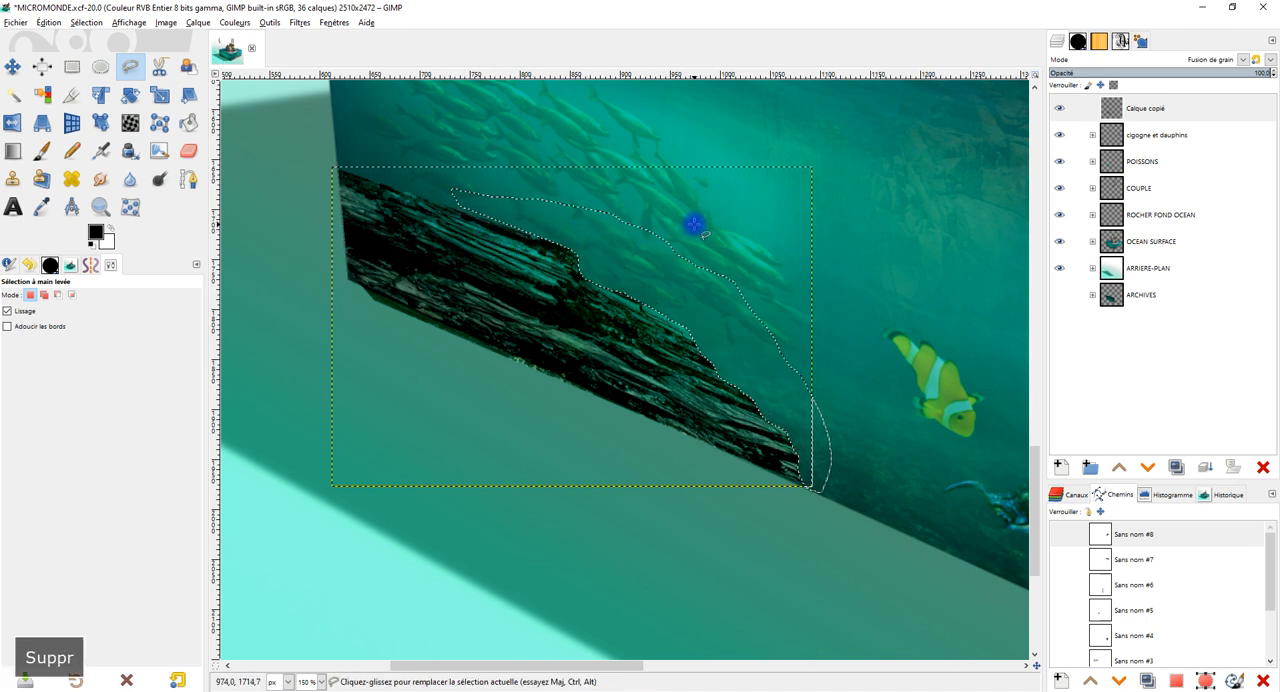
{"action": "left_click", "coordinate": [100, 66]}
{"action": "left_click", "coordinate": [347, 147]}
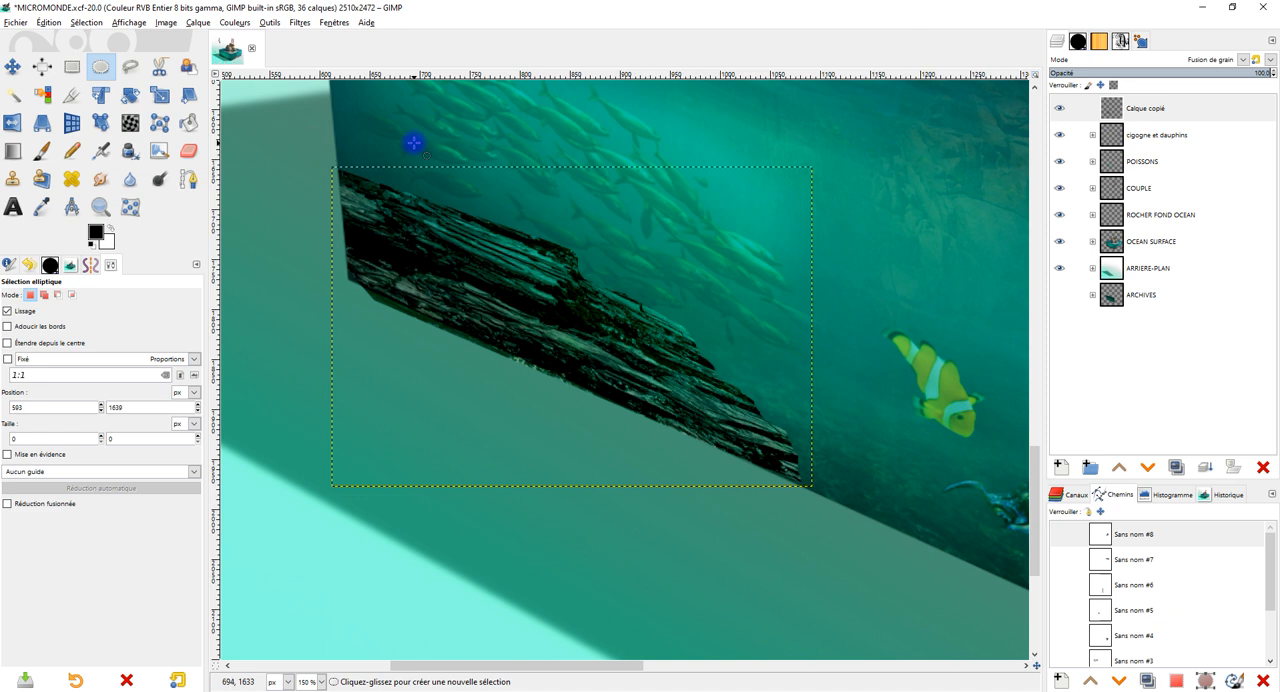
Enlarge the rock layer's boundary to the image size.
{"action": "left_click_drag", "start_coordinate": [621, 233], "coordinate": [628, 259]}
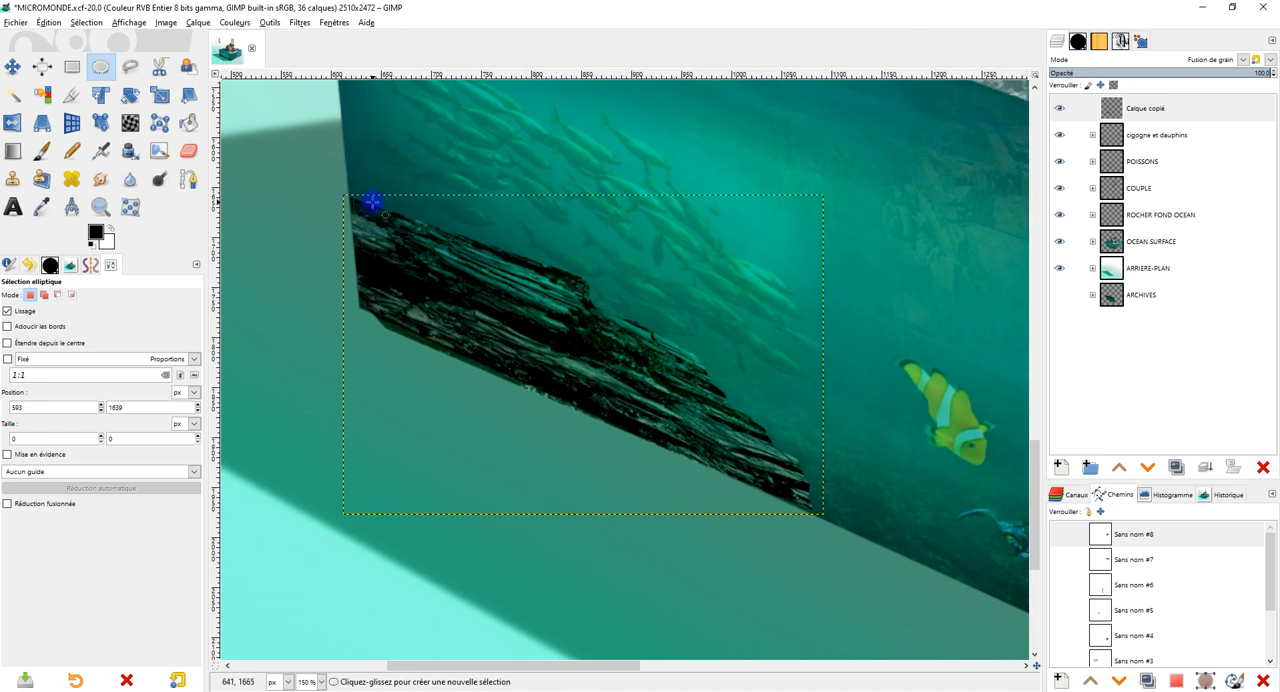
{"action": "right_click", "coordinate": [1123, 104]}
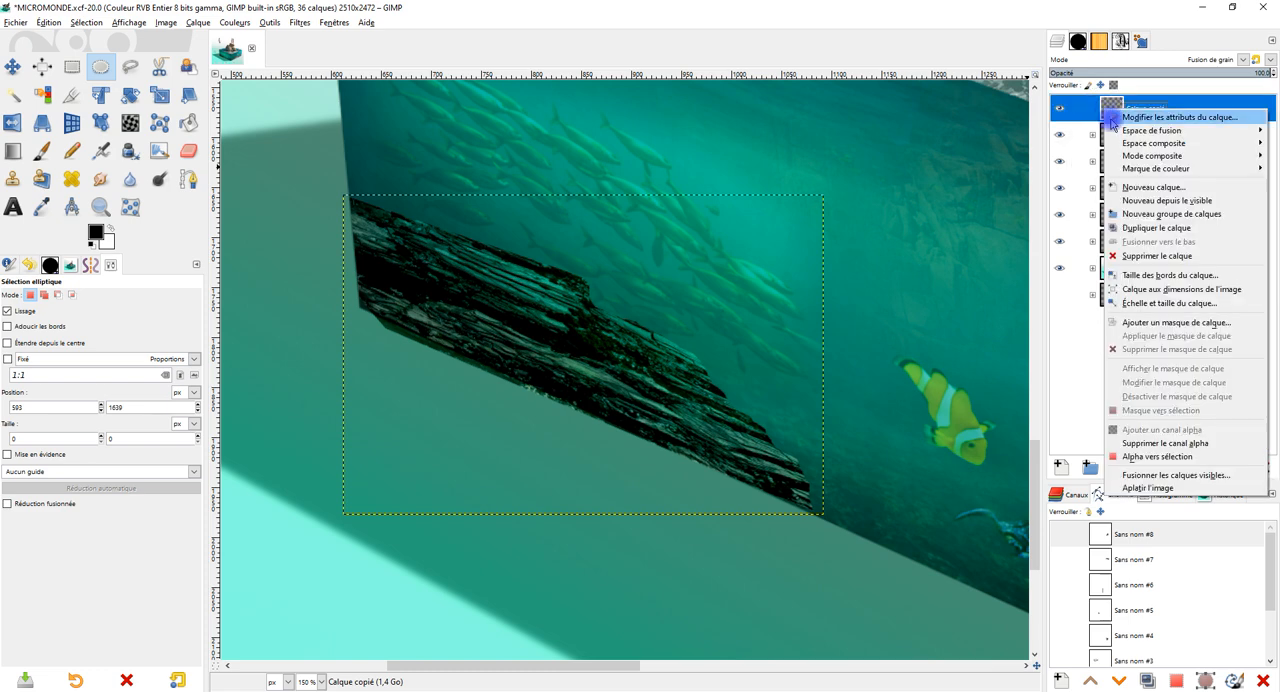
{"action": "left_click", "coordinate": [1183, 289]}
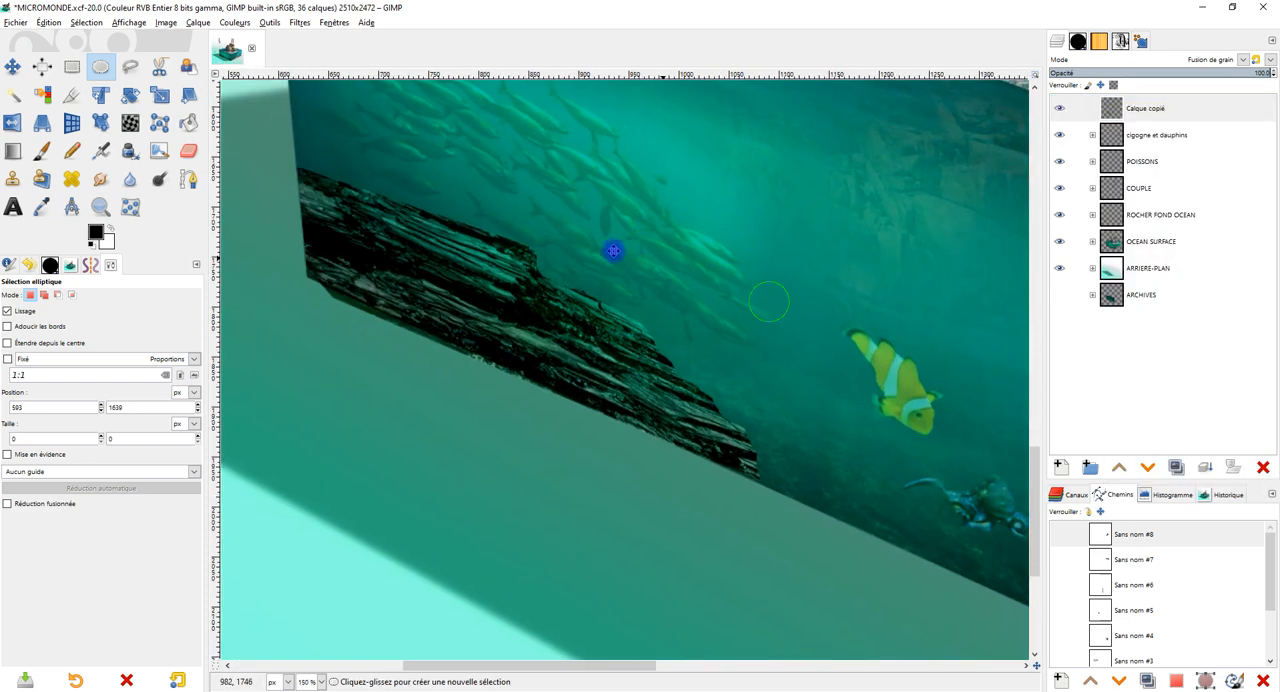
{"action": "left_click_drag", "start_coordinate": [614, 251], "coordinate": [605, 249]}
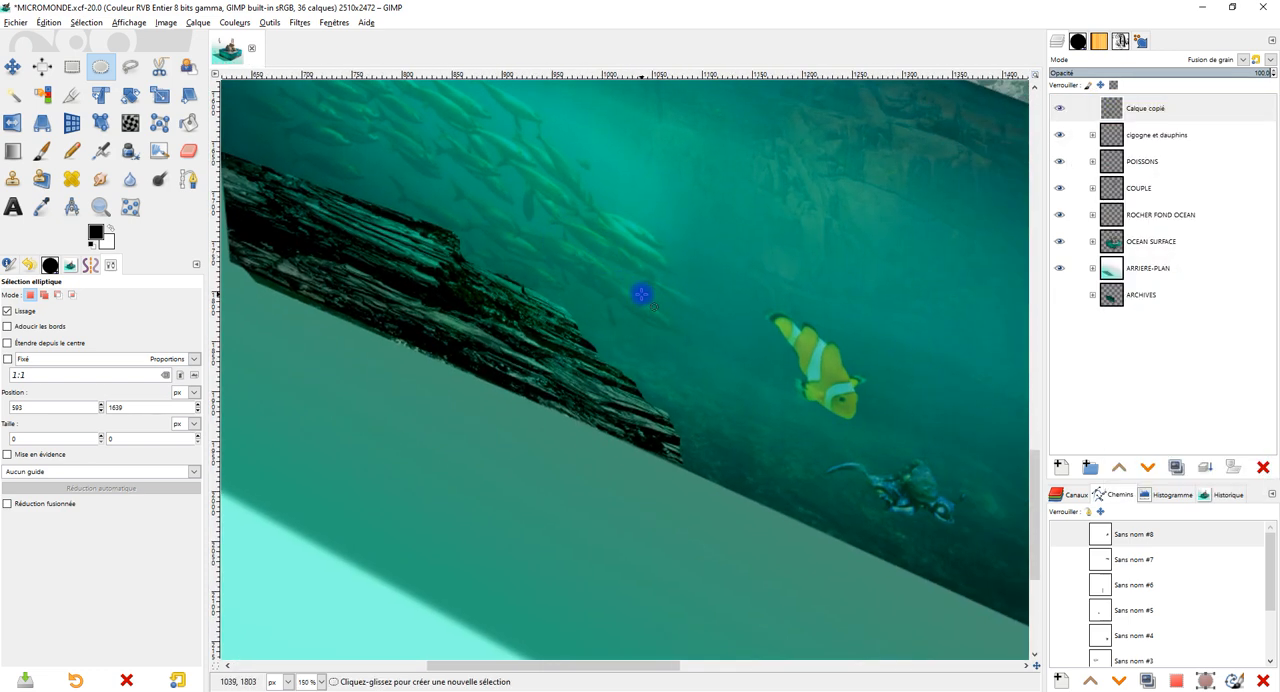
Set the Paintbrush opacity to 44.8 and try a black stroke over the rock's right end.
{"action": "left_click", "coordinate": [41, 150]}
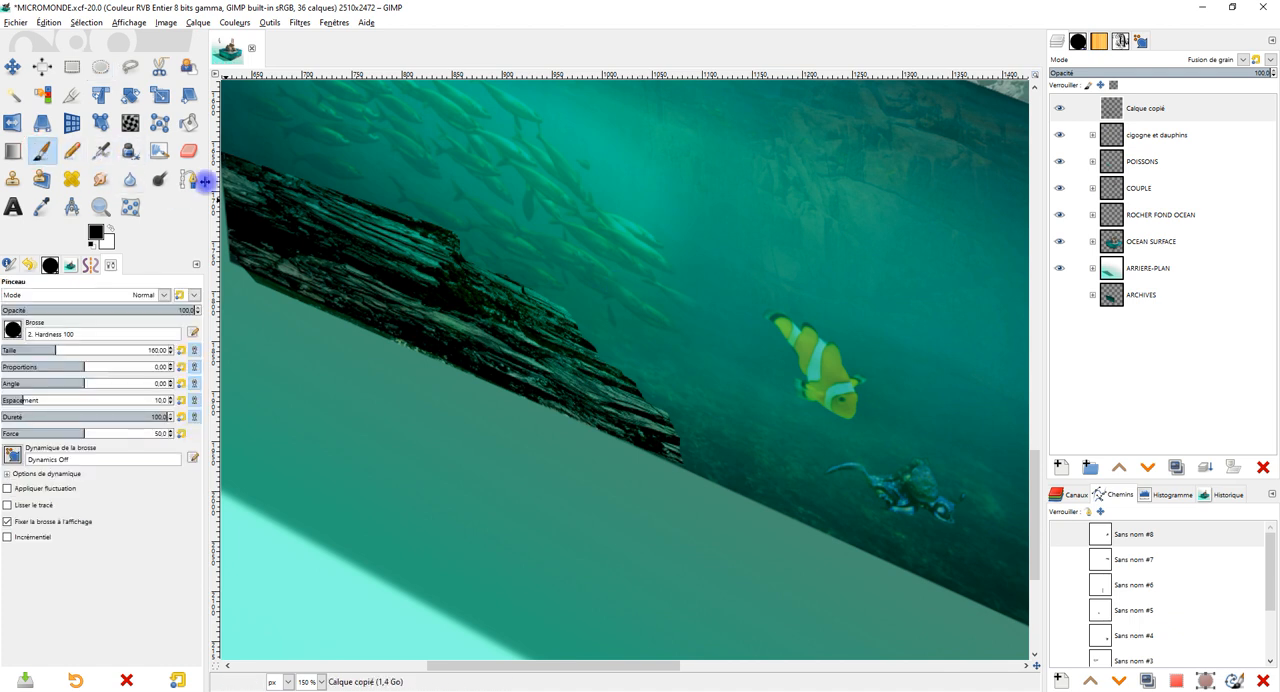
{"action": "left_click", "coordinate": [1150, 108]}
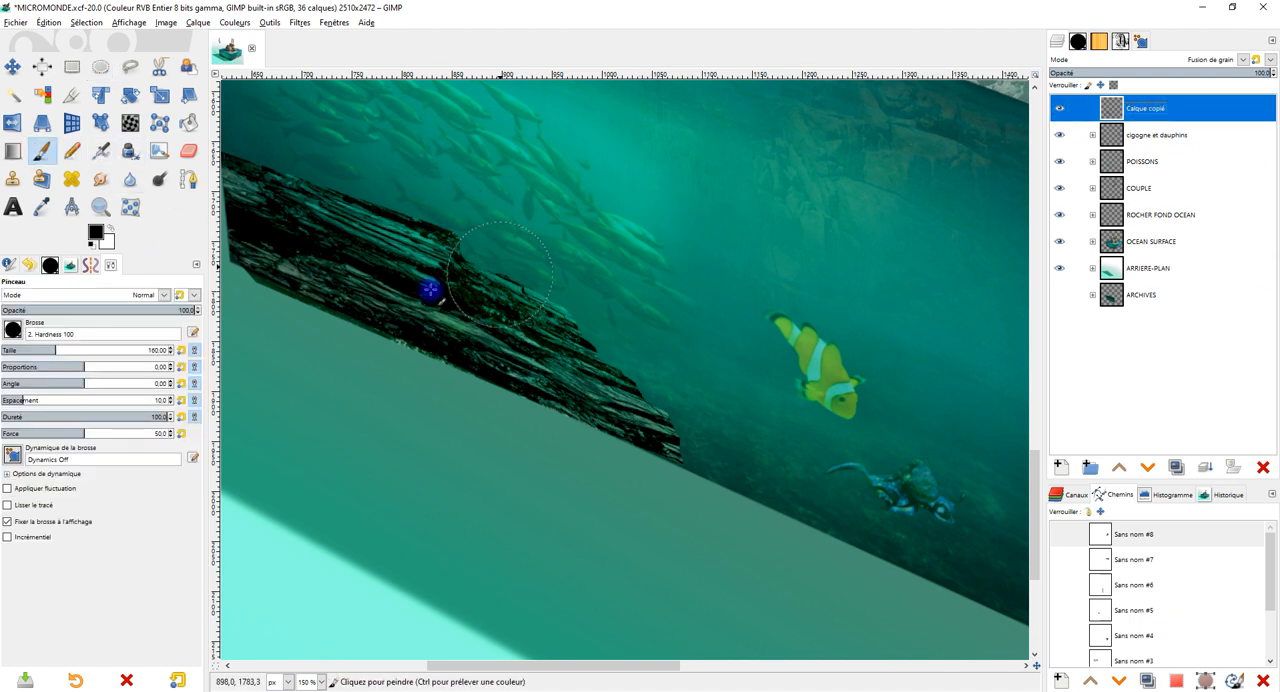
{"action": "left_click", "coordinate": [88, 310]}
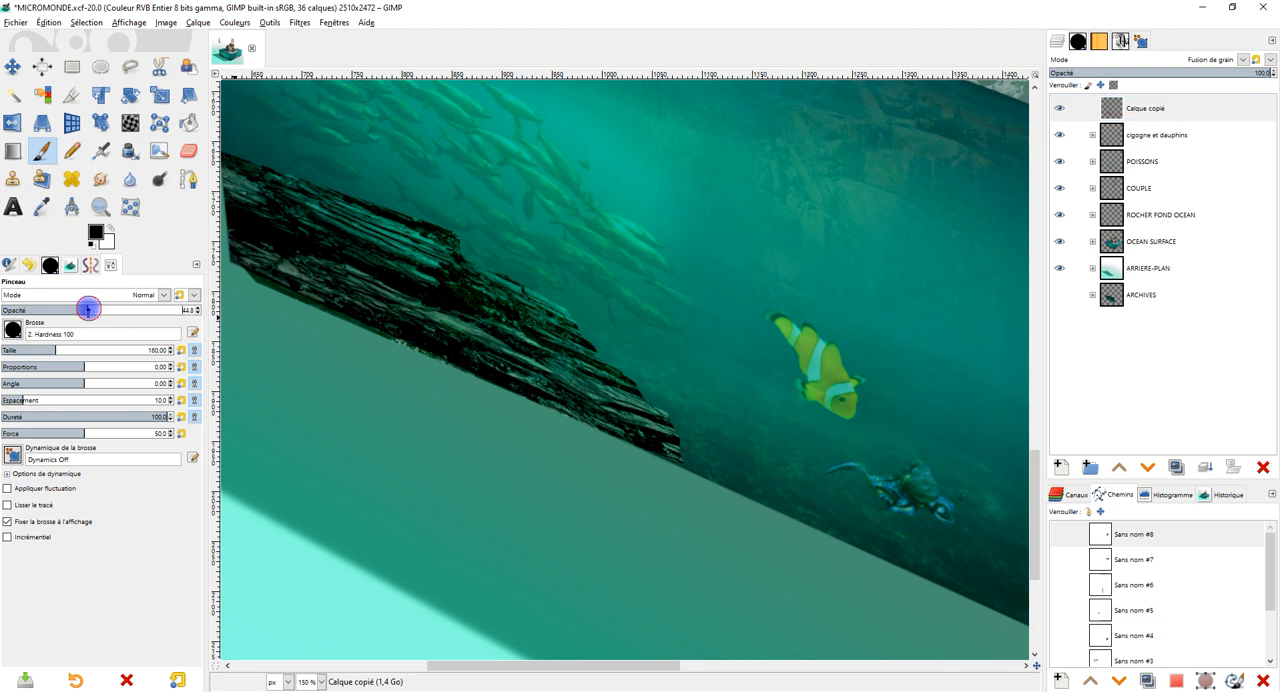
{"action": "left_click_drag", "start_coordinate": [612, 367], "coordinate": [659, 366]}
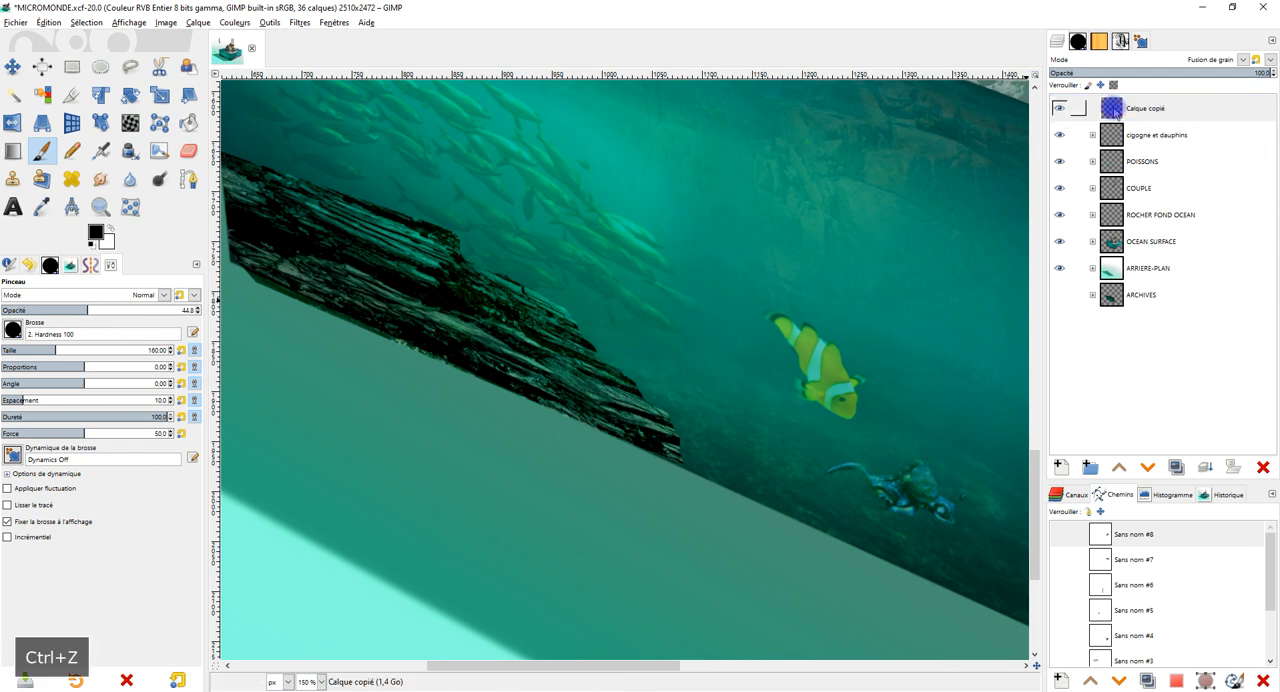
Create a selection from the rock layer's alpha channel.
{"action": "right_click", "coordinate": [1116, 108]}
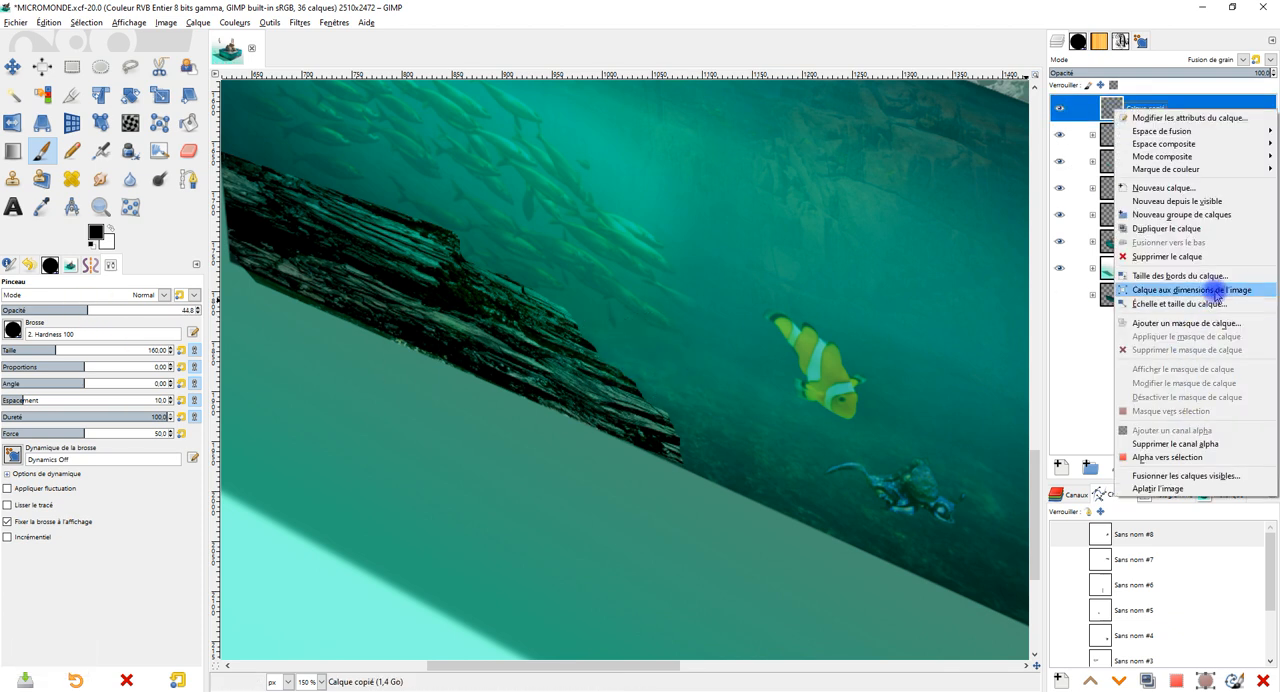
{"action": "left_click", "coordinate": [1193, 459]}
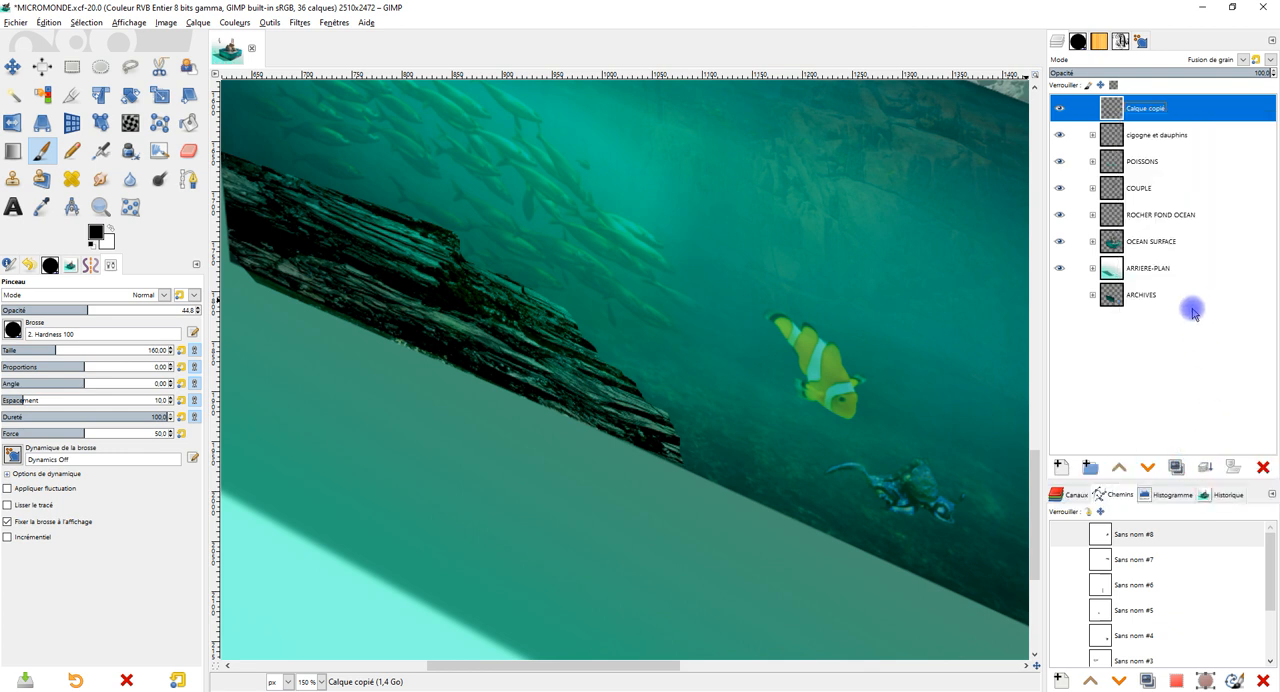
Try the rock layer in Normal mode at full opacity, and return its blend mode to Fusion de grain.
{"action": "left_click", "coordinate": [1255, 60]}
{"action": "left_click", "coordinate": [1211, 77]}
{"action": "left_click_drag", "start_coordinate": [1203, 72], "coordinate": [1274, 70]}
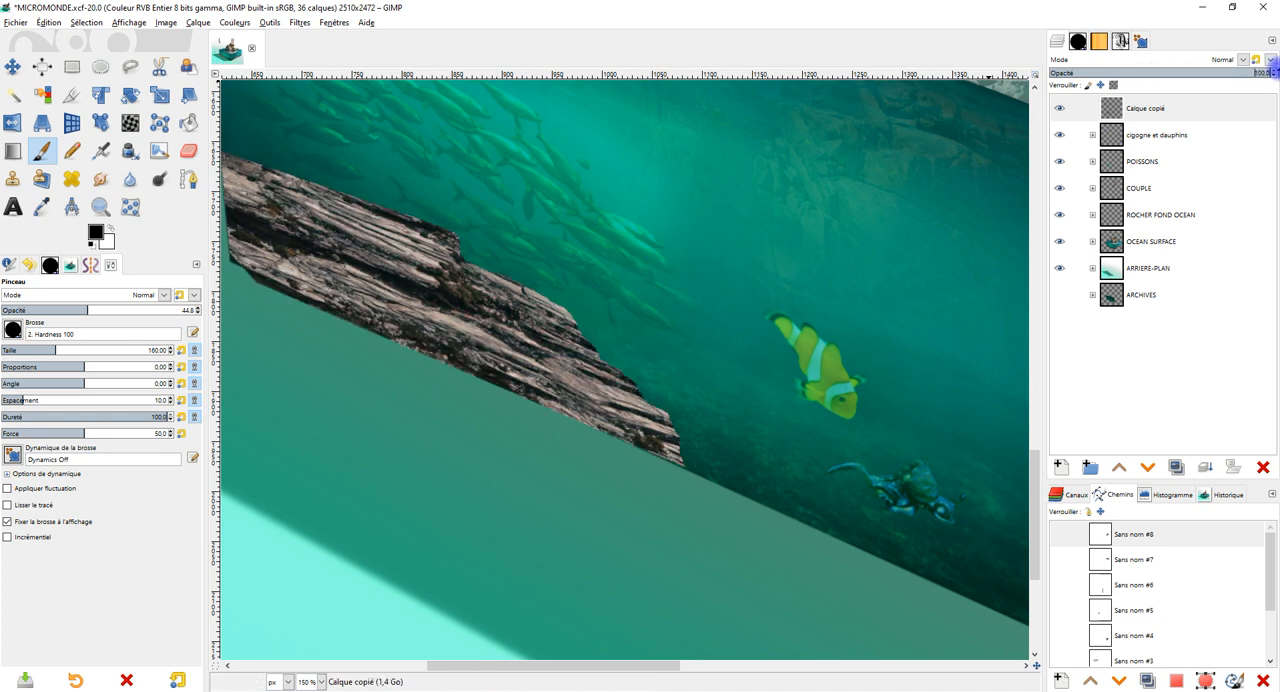
{"action": "left_click", "coordinate": [1240, 61]}
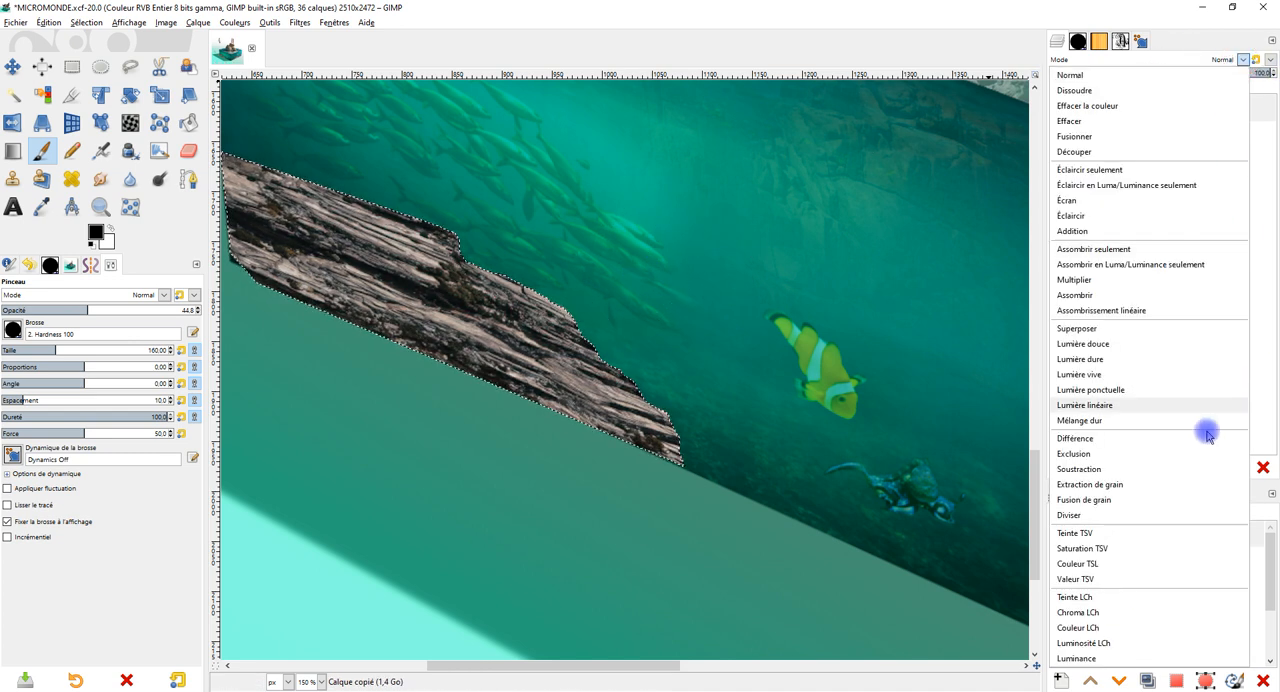
{"action": "left_click", "coordinate": [1135, 500]}
Undo the test brush stroke near the rock's right end, keeping the layer in Fusion de grain mode.
{"action": "key", "text": "1"}
{"action": "scroll", "coordinate": [546, 296], "scroll_direction": "up", "scroll_amount": 5}
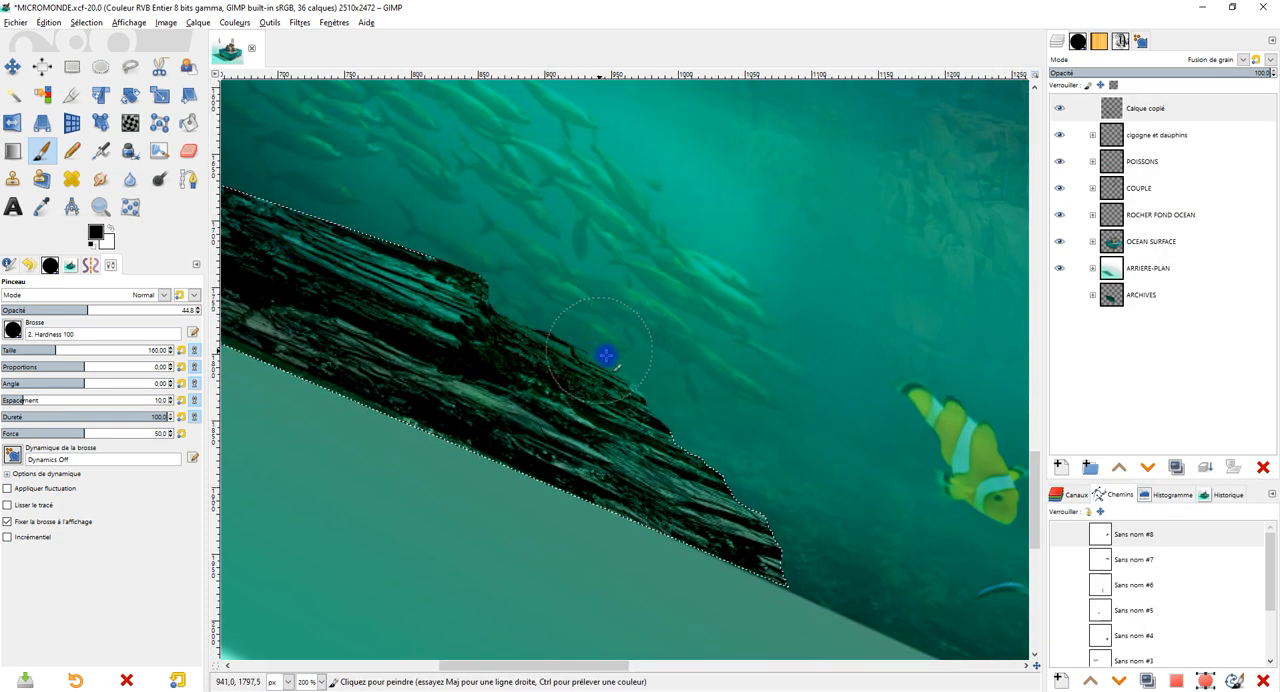
{"action": "scroll", "coordinate": [630, 366], "scroll_direction": "up", "scroll_amount": 2}
{"action": "left_click_drag", "start_coordinate": [683, 465], "coordinate": [697, 284]}
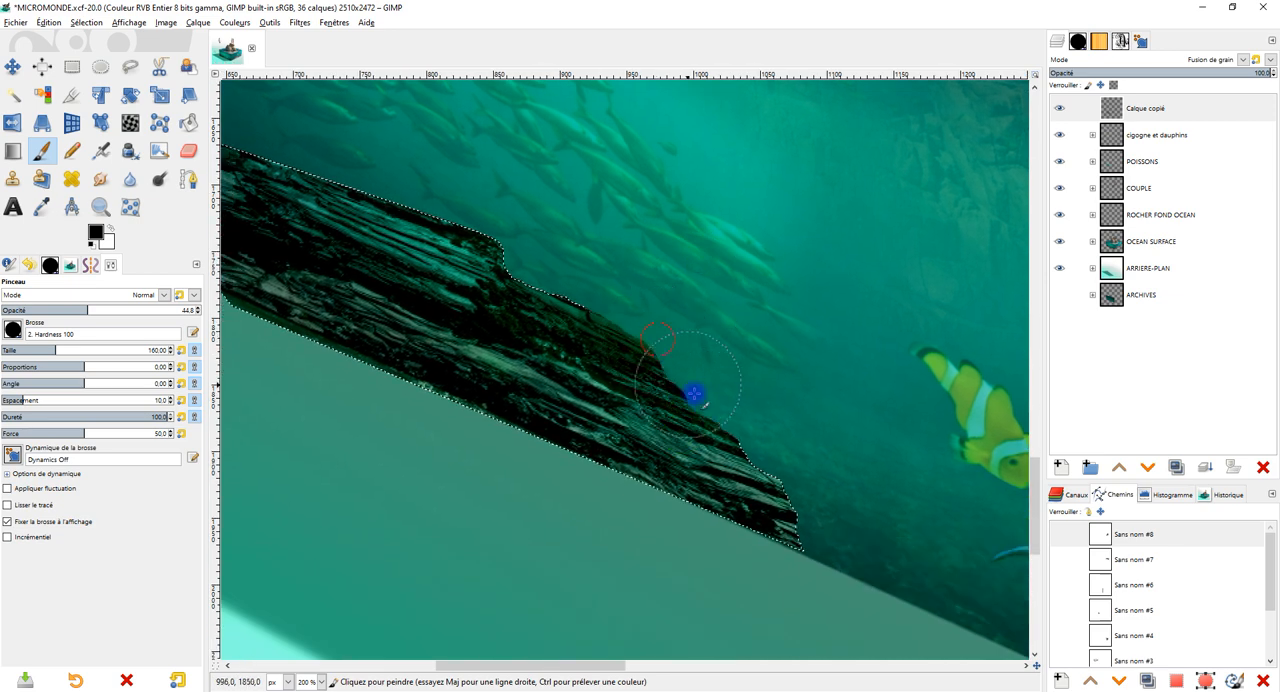
{"action": "key", "text": "ctrl+z"}
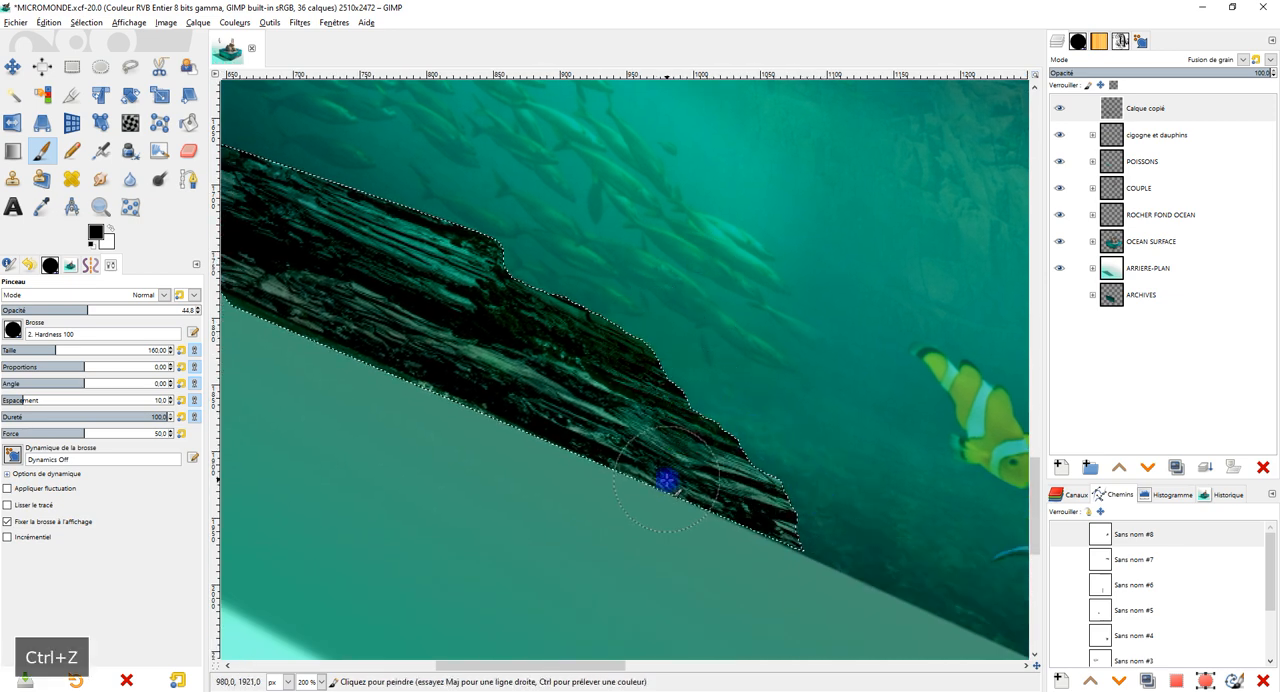
{"action": "key", "text": "ctrl+z"}
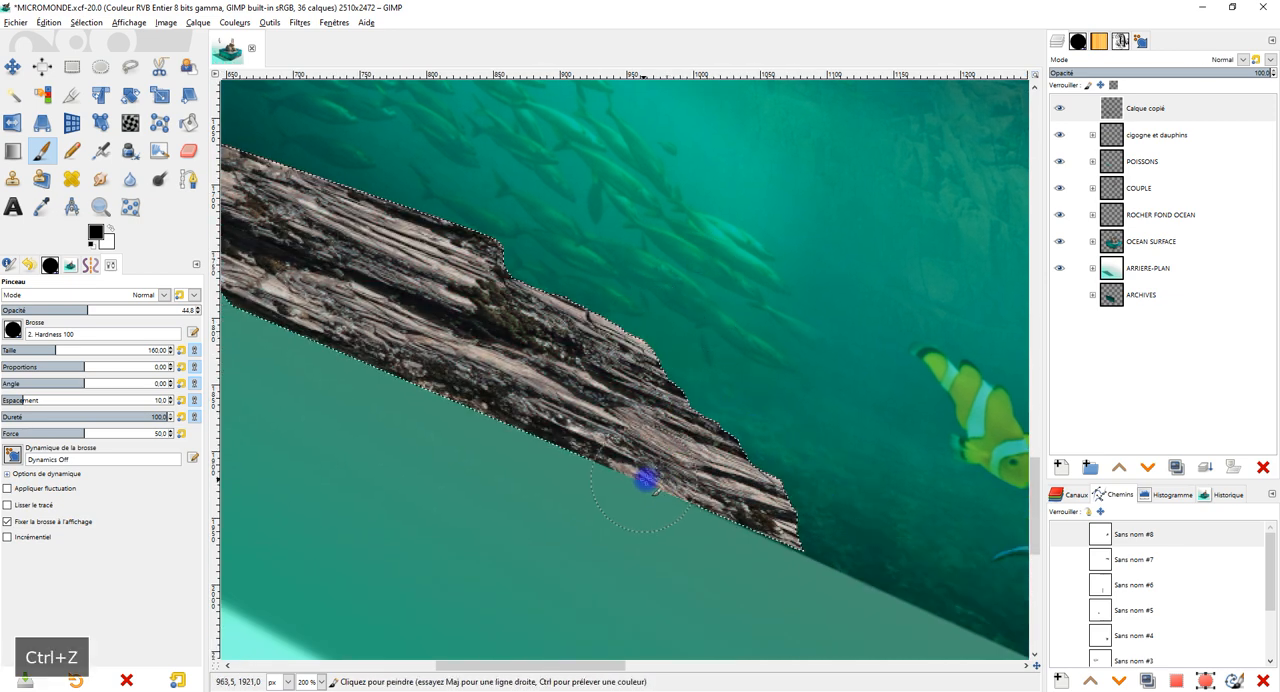
{"action": "key", "text": "ctrl+y"}
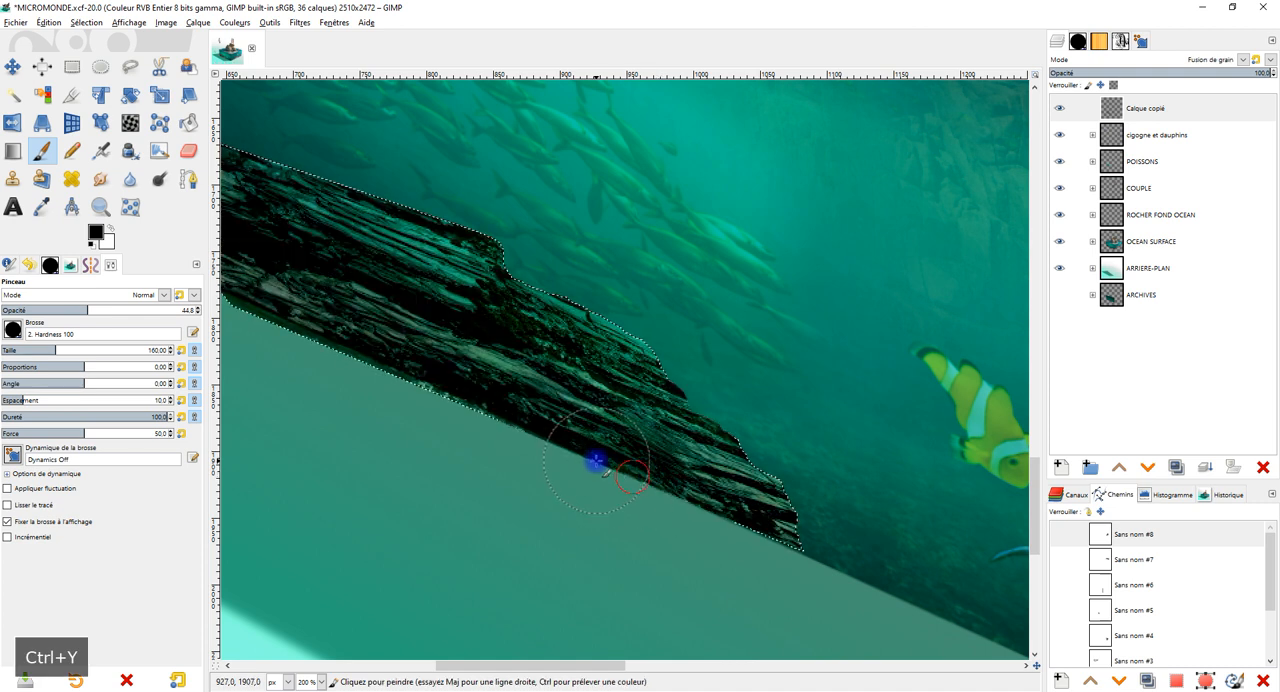
Darken the rock's lower edge inside the selection with black Paintbrush strokes at 44.8 opacity.
{"action": "mouse_move", "coordinate": [408, 372]}
{"action": "left_mouse_down"}
{"action": "mouse_move", "coordinate": [481, 393]}
{"action": "mouse_move", "coordinate": [718, 544]}
{"action": "mouse_move", "coordinate": [706, 535]}
{"action": "mouse_move", "coordinate": [794, 557]}
{"action": "left_mouse_up"}
{"action": "mouse_move", "coordinate": [697, 463]}
{"action": "left_mouse_down"}
{"action": "mouse_move", "coordinate": [880, 537]}
{"action": "mouse_move", "coordinate": [390, 362]}
{"action": "left_mouse_up"}
{"action": "left_click_drag", "start_coordinate": [667, 340], "coordinate": [613, 267]}
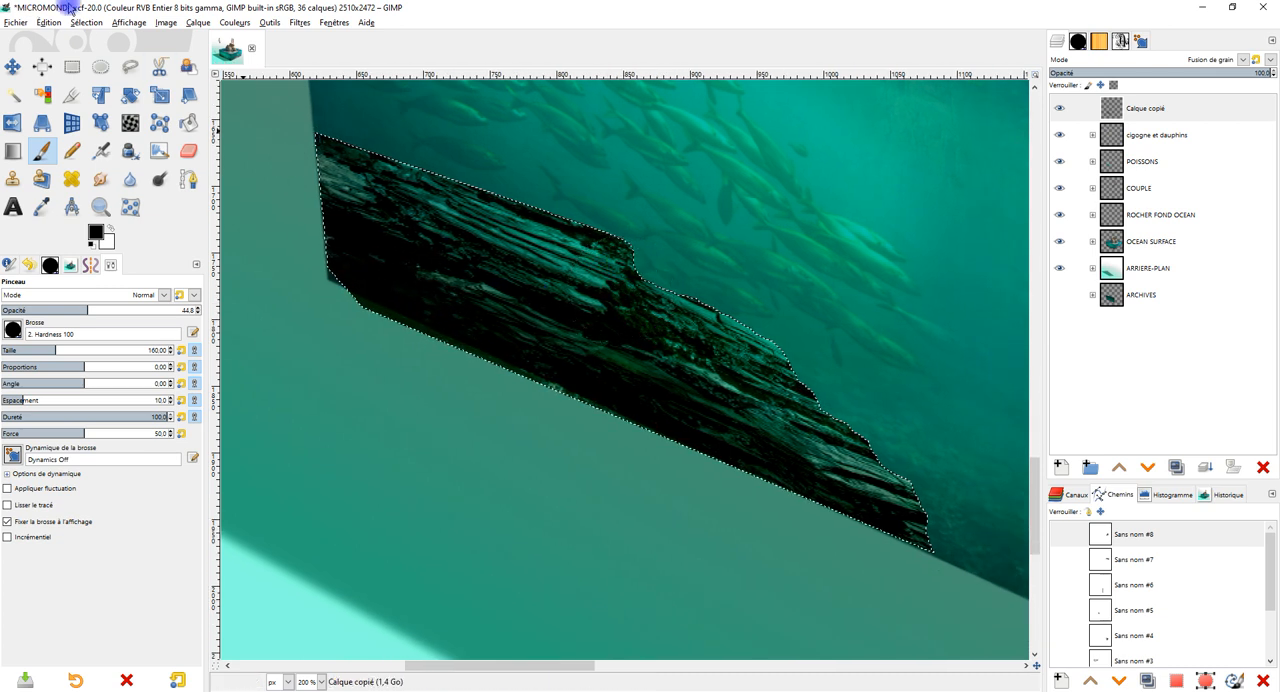
Outline the rock's overhang below the cube's bottom edge with a freehand selection, delete it, and clear the selection.
{"action": "left_click", "coordinate": [130, 66]}
{"action": "left_click", "coordinate": [329, 279]}
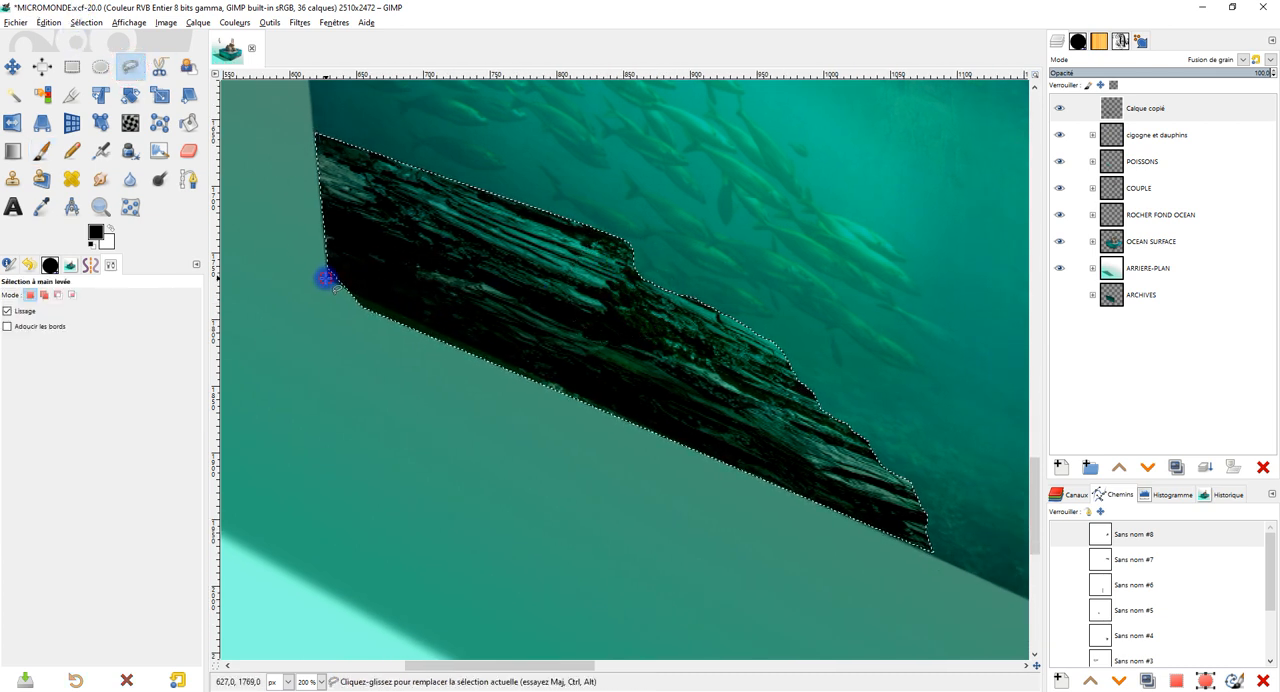
{"action": "left_click", "coordinate": [977, 577]}
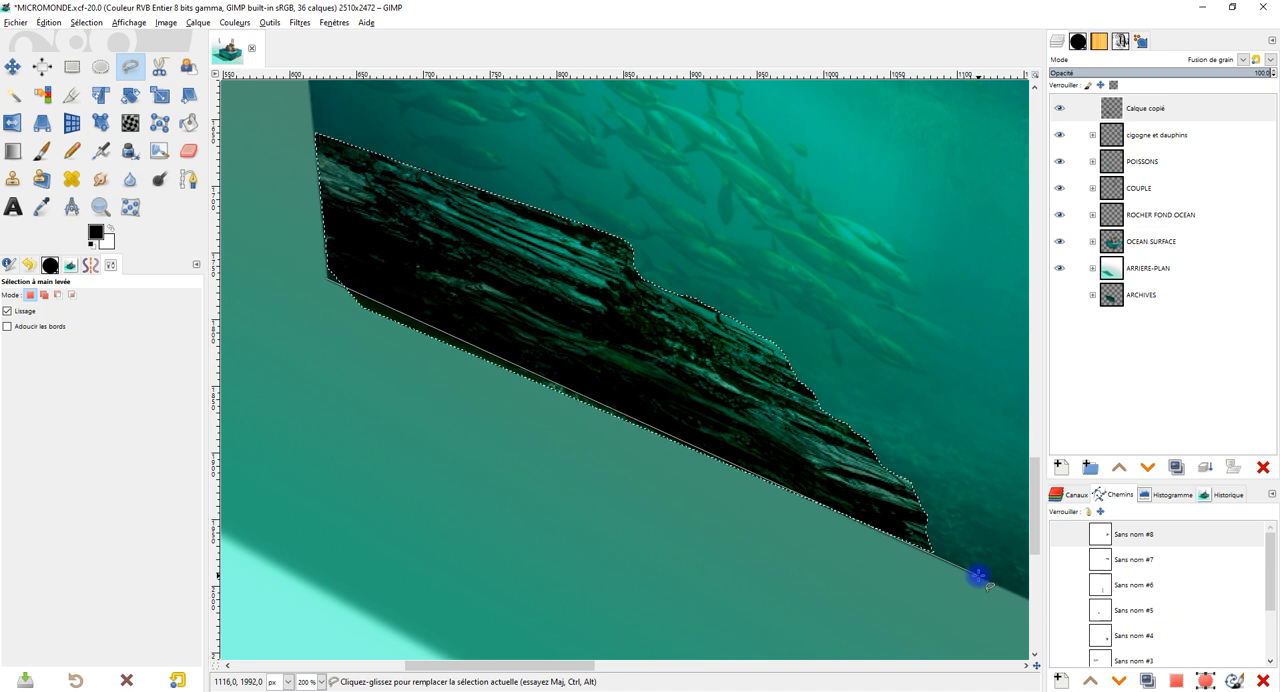
{"action": "left_click", "coordinate": [287, 285]}
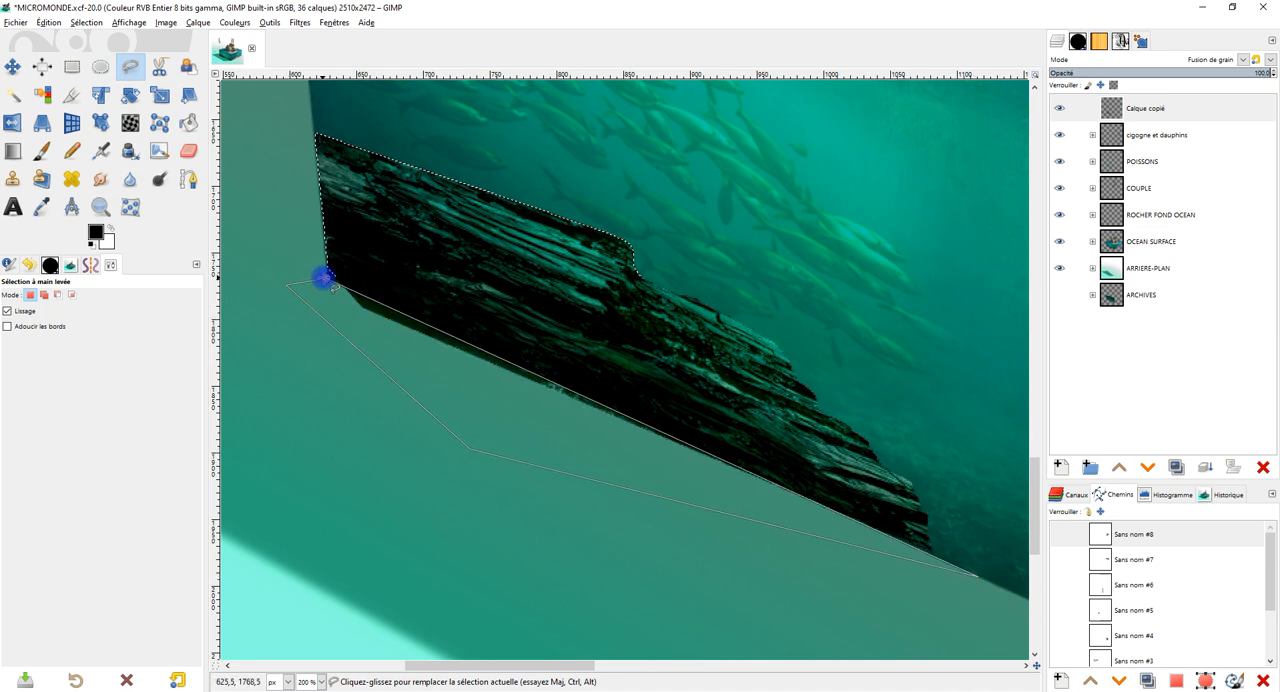
{"action": "key", "text": "Return"}
{"action": "key", "text": "Delete"}
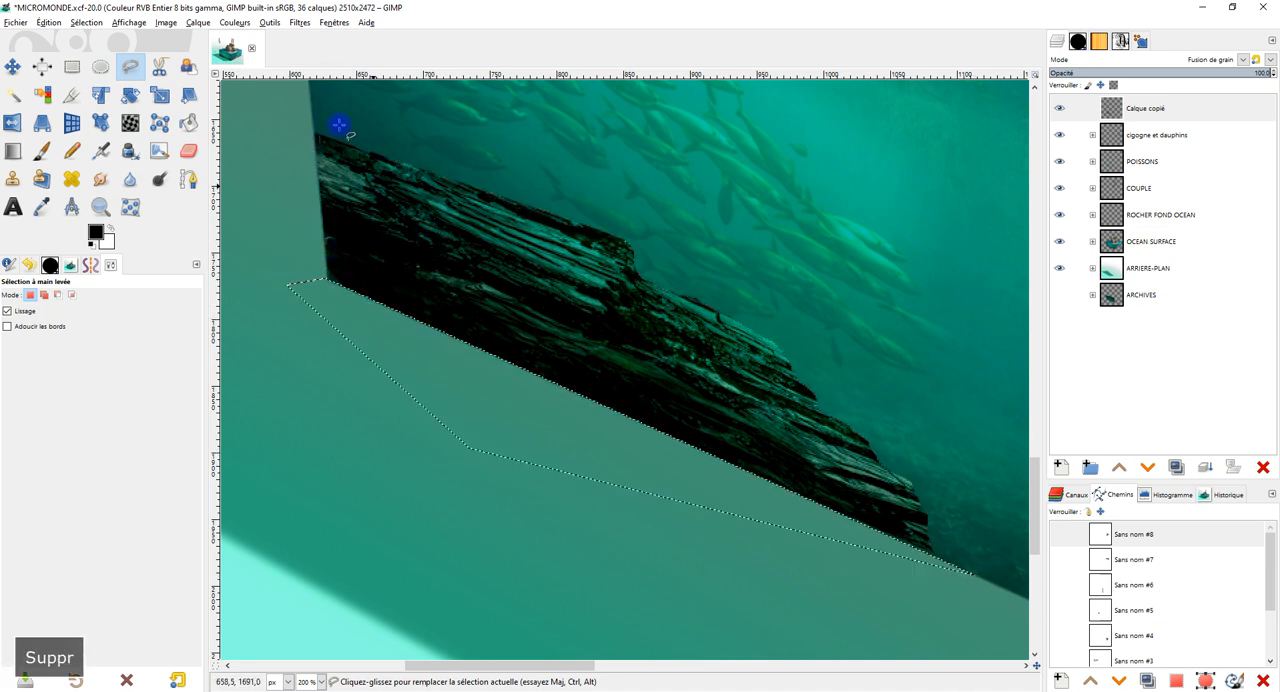
{"action": "left_click", "coordinate": [100, 67]}
{"action": "left_click", "coordinate": [216, 170]}
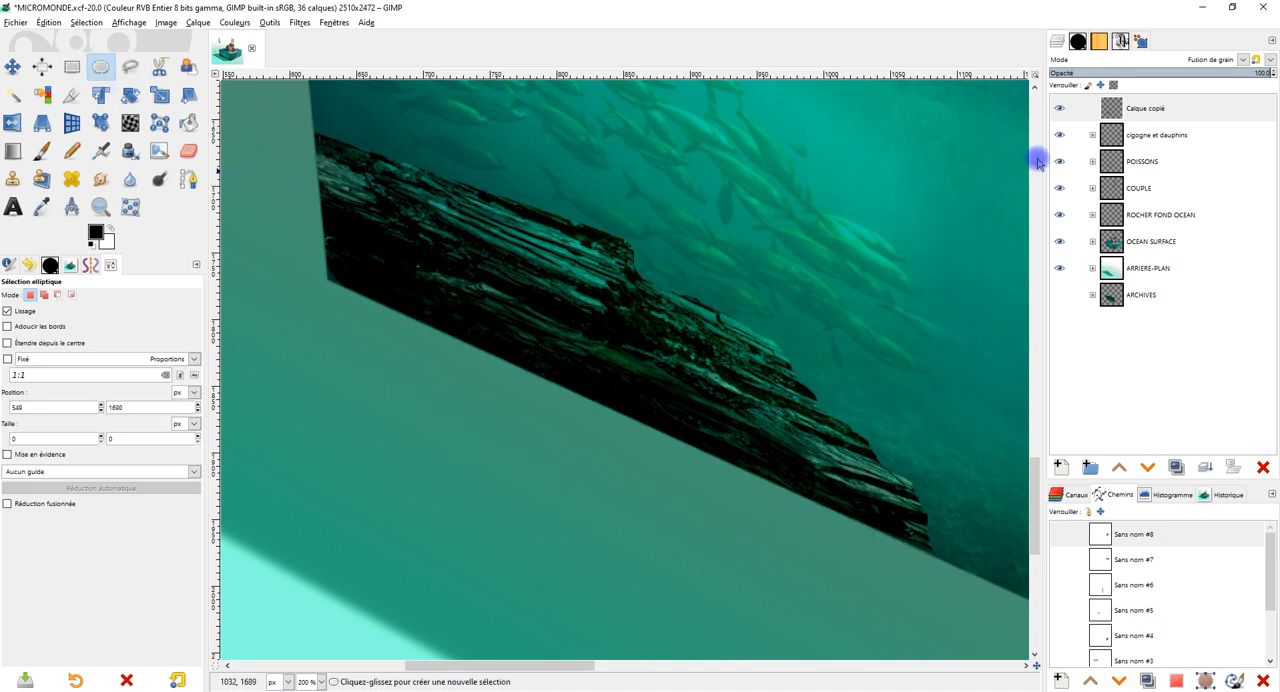
Select the rock from its alpha channel, paint black over its left and lower edges, and clear the selection.
{"action": "right_click", "coordinate": [1118, 118]}
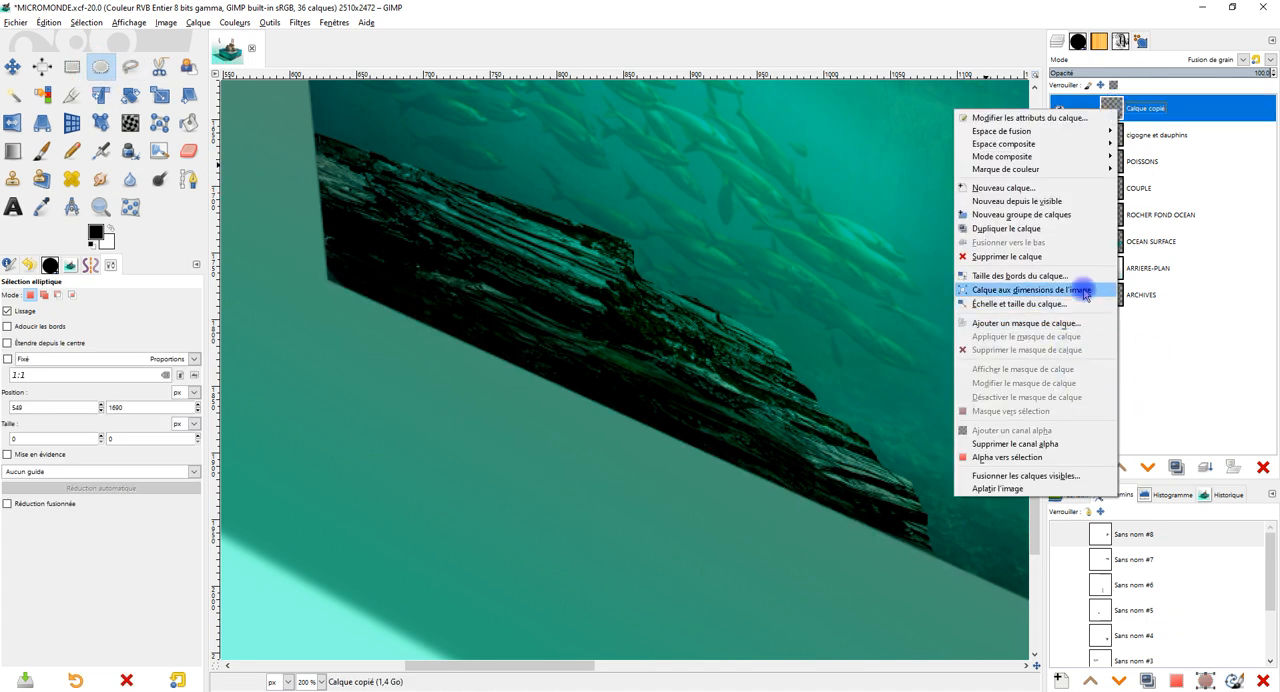
{"action": "left_click", "coordinate": [1040, 457]}
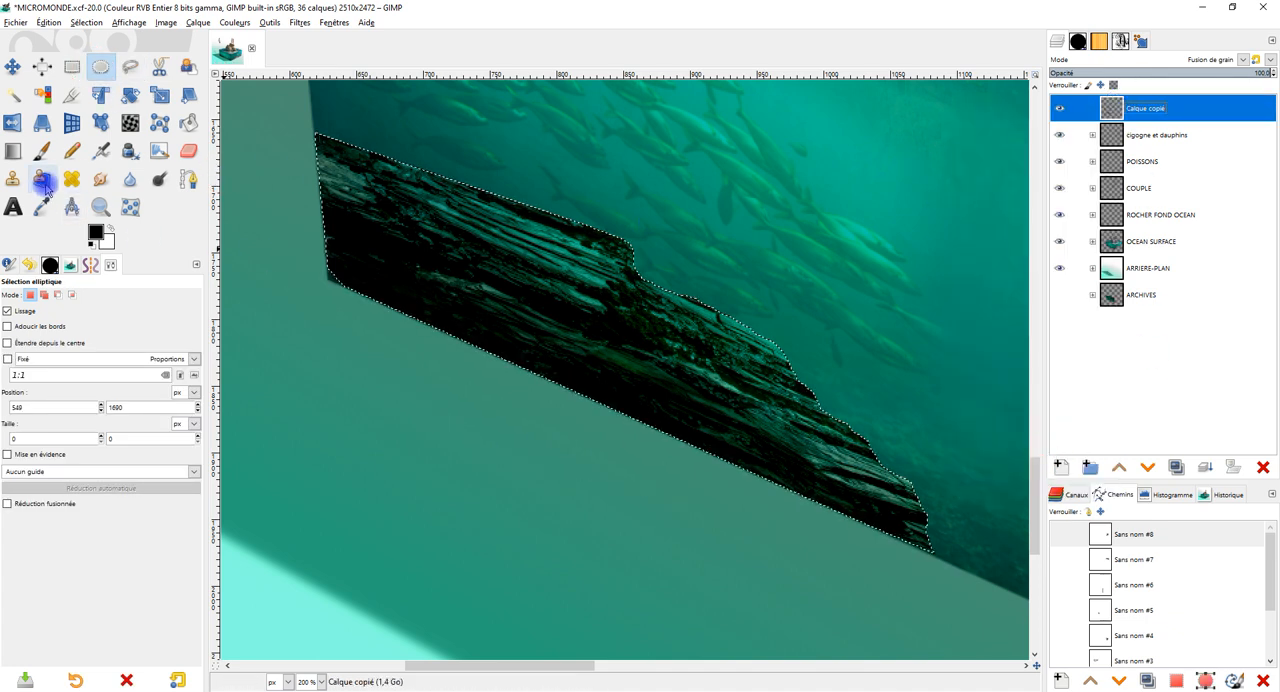
{"action": "left_click", "coordinate": [43, 155]}
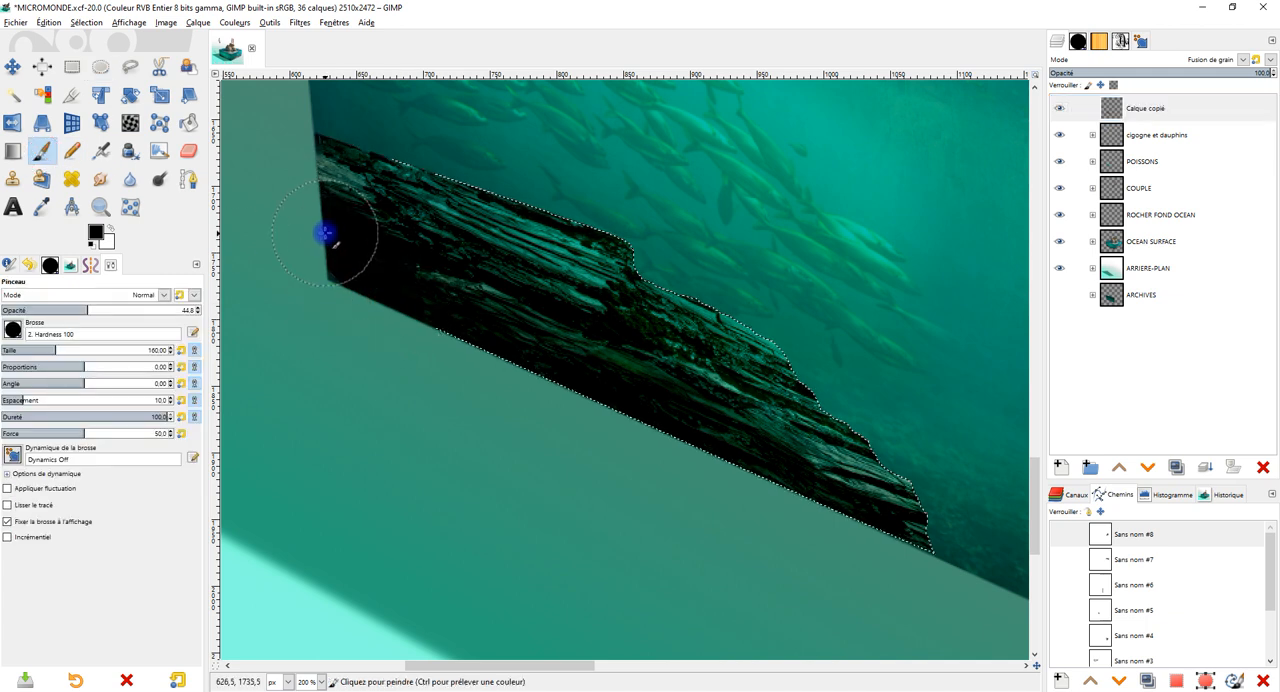
{"action": "mouse_move", "coordinate": [325, 217]}
{"action": "left_mouse_down"}
{"action": "mouse_move", "coordinate": [455, 314]}
{"action": "mouse_move", "coordinate": [682, 443]}
{"action": "mouse_move", "coordinate": [761, 467]}
{"action": "mouse_move", "coordinate": [903, 560]}
{"action": "left_mouse_up"}
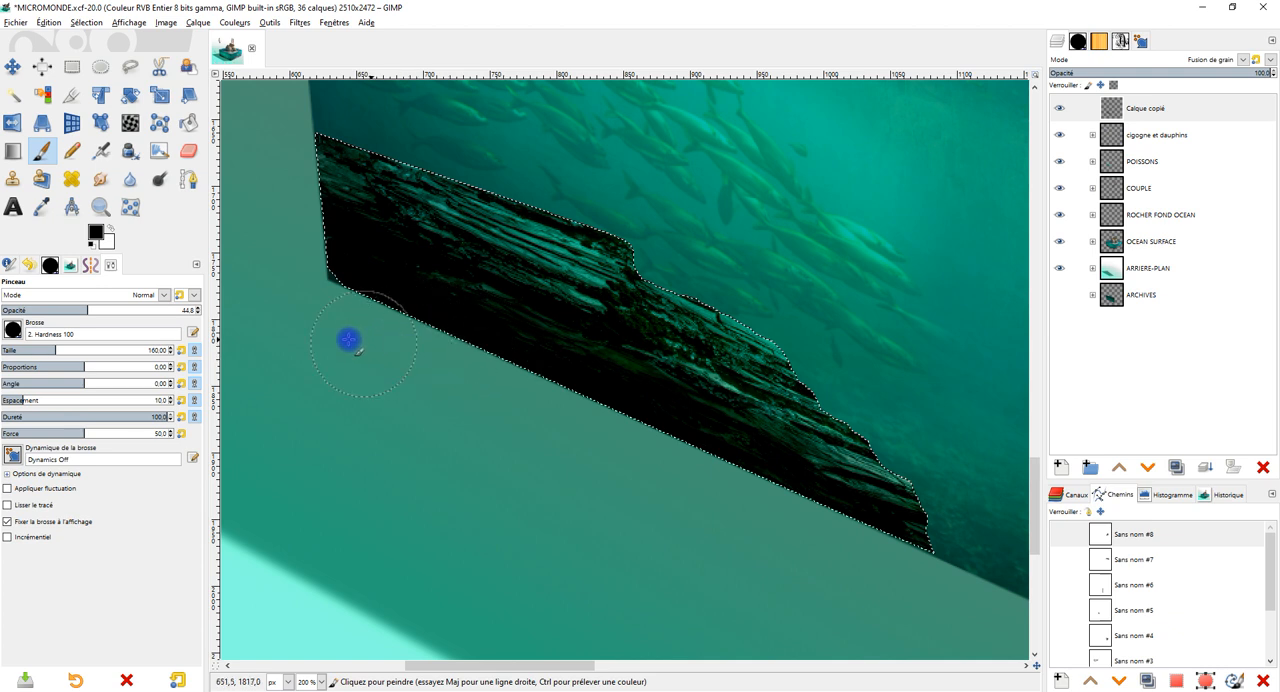
{"action": "left_click", "coordinate": [71, 67]}
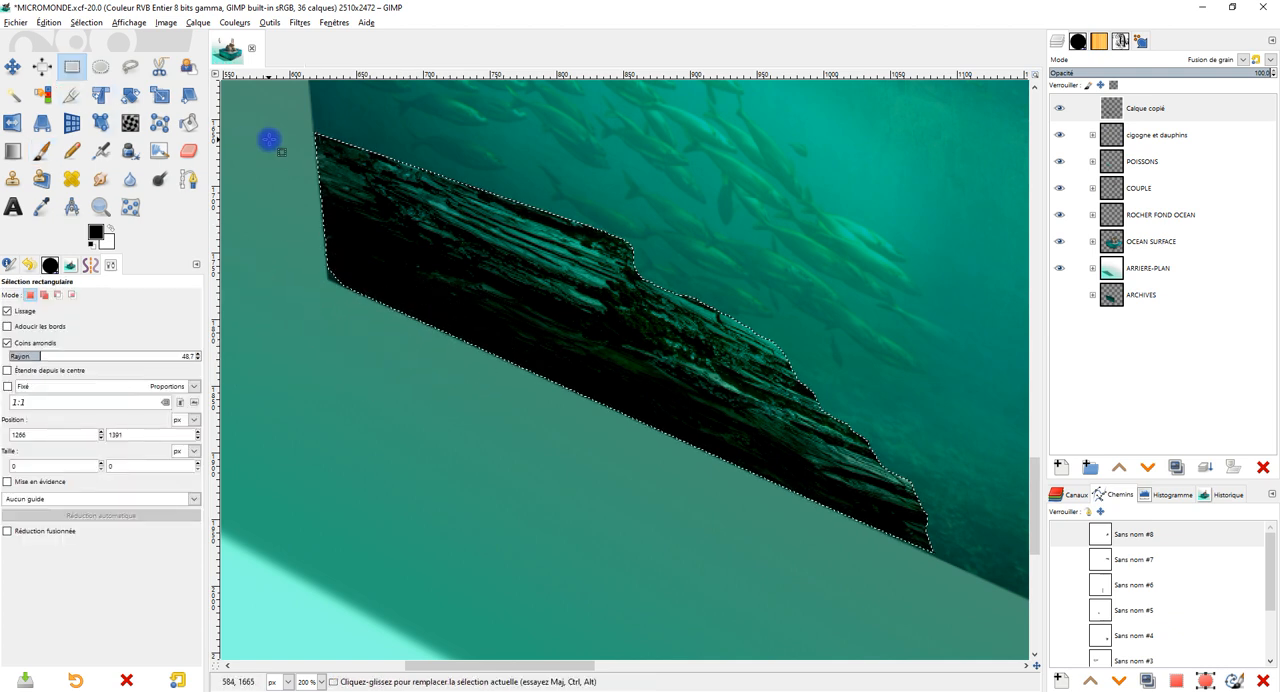
{"action": "left_click", "coordinate": [276, 147]}
Outline the rock's lower-left corner with a freehand selection, darken it with the black Paintbrush, and clear the selection.
{"action": "scroll", "coordinate": [563, 221], "scroll_direction": "down", "scroll_amount": 1}
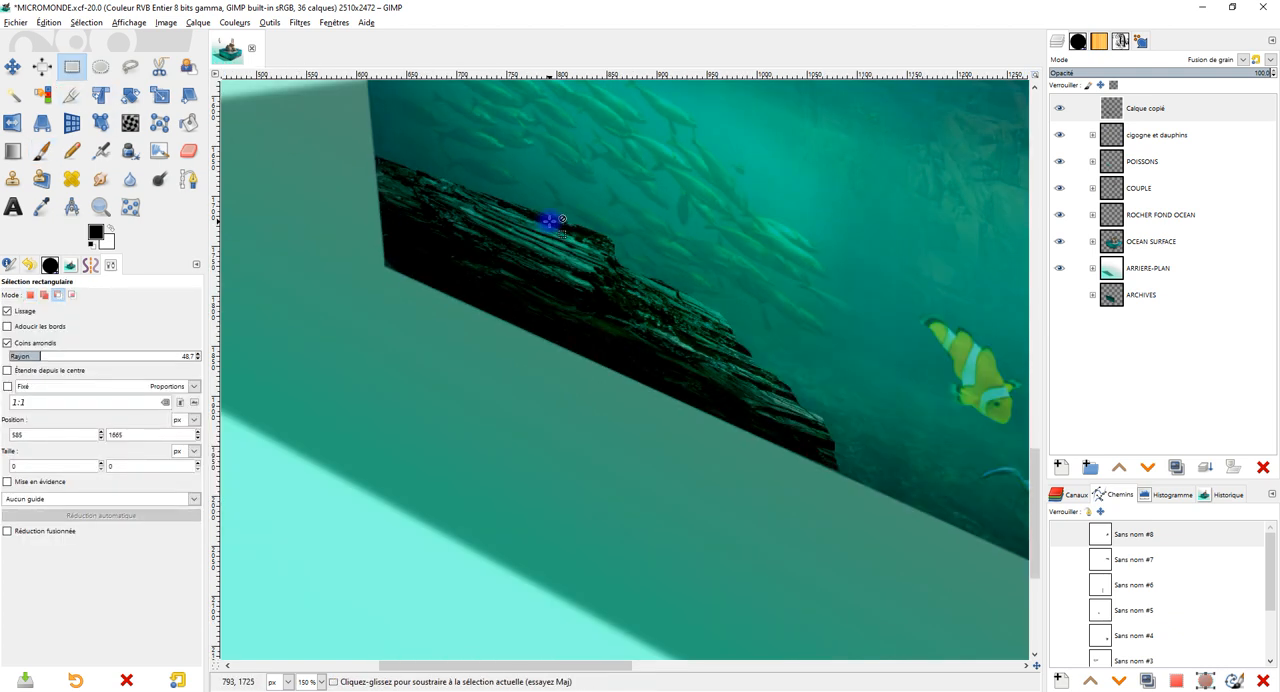
{"action": "scroll", "coordinate": [525, 218], "scroll_direction": "up", "scroll_amount": 1}
{"action": "left_click", "coordinate": [130, 67]}
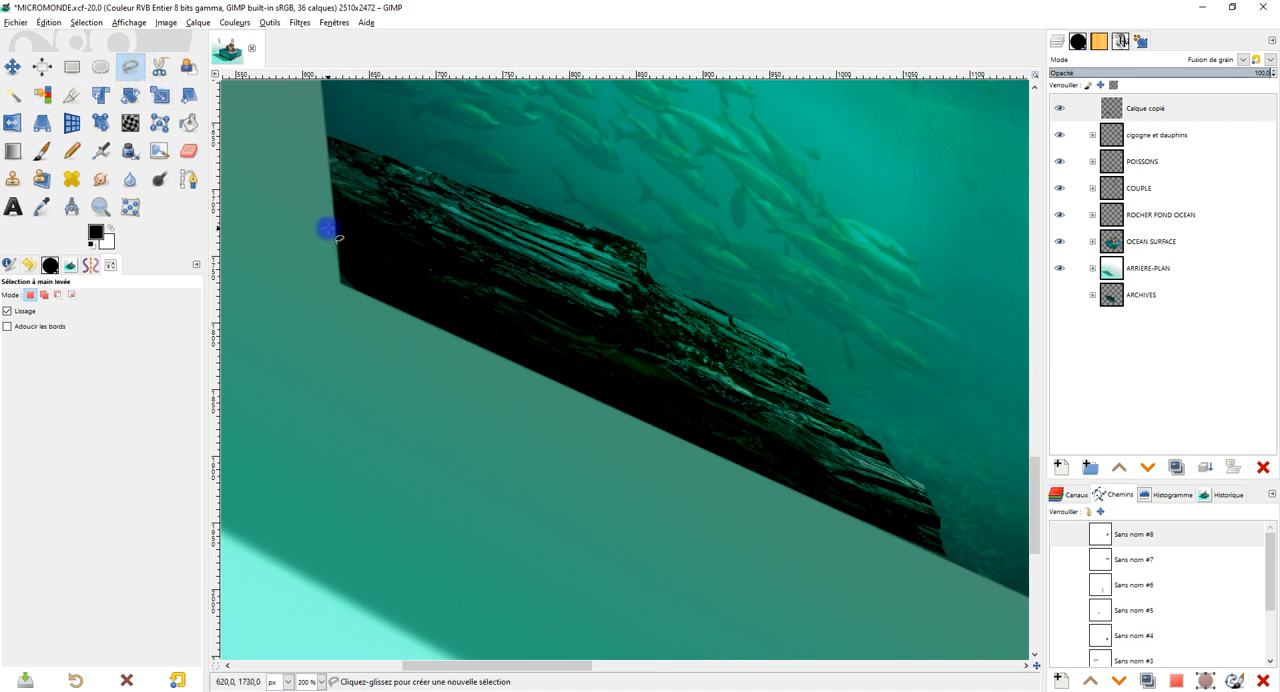
{"action": "left_click_drag", "start_coordinate": [331, 212], "coordinate": [343, 300]}
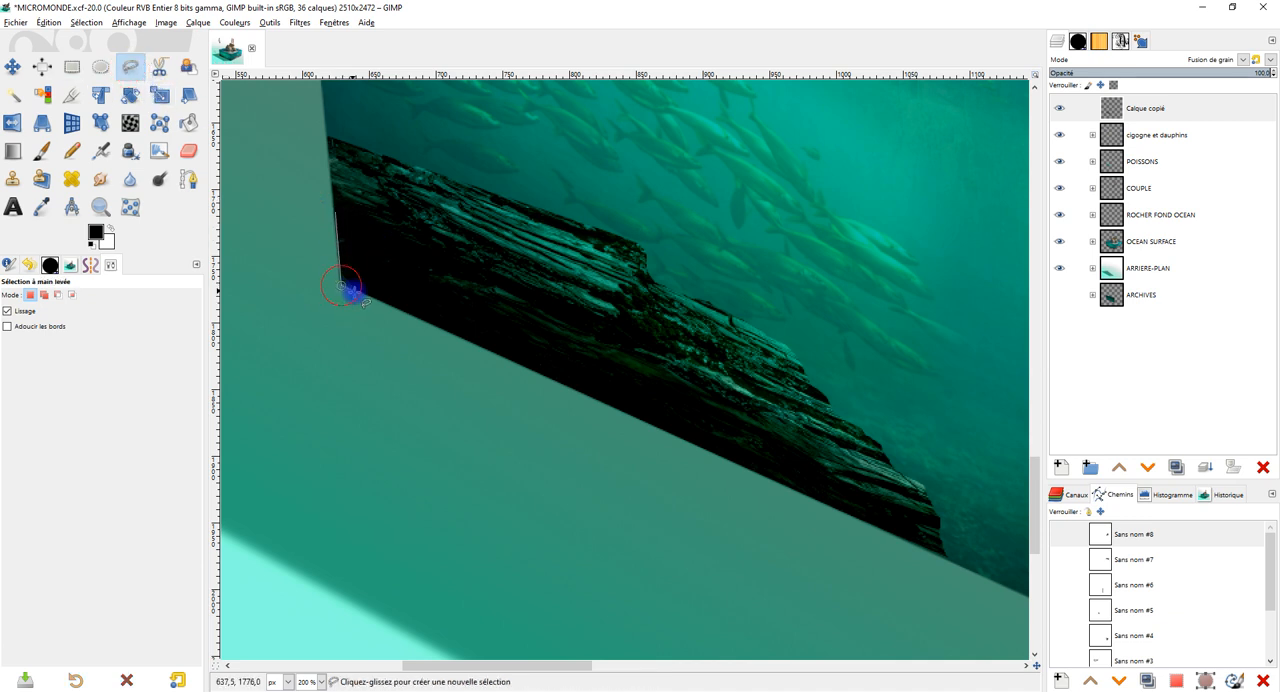
{"action": "left_click", "coordinate": [372, 252]}
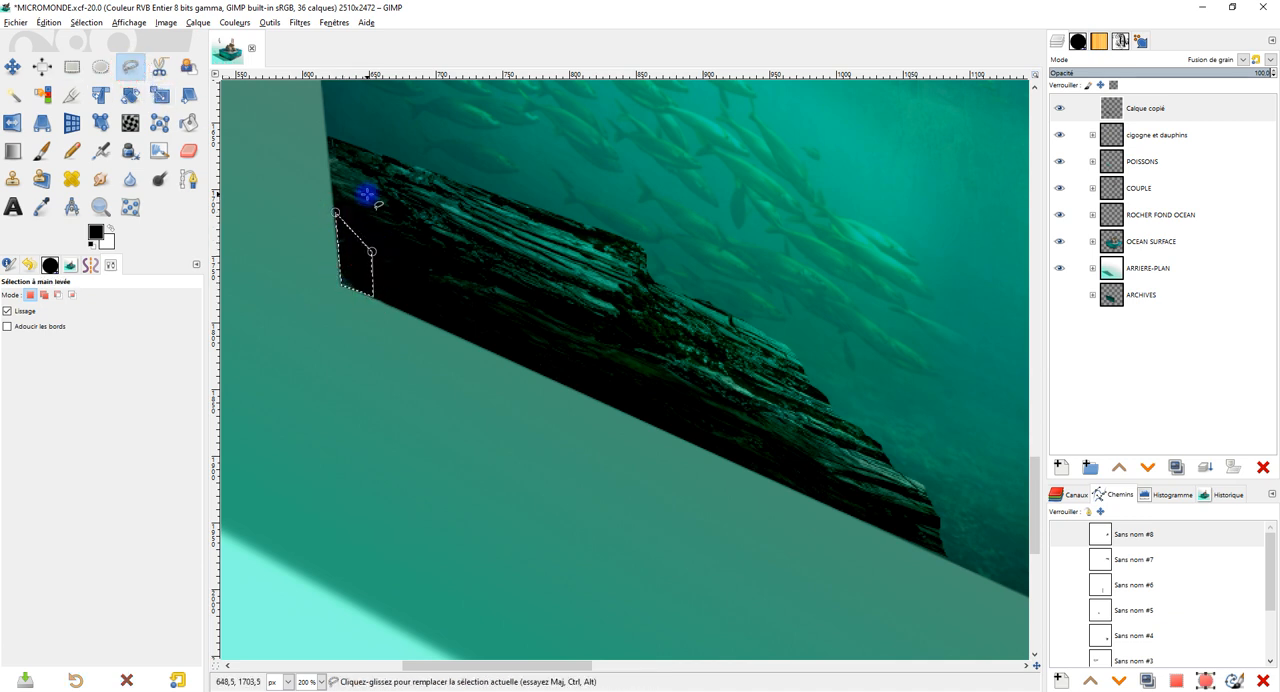
{"action": "key", "text": "Return"}
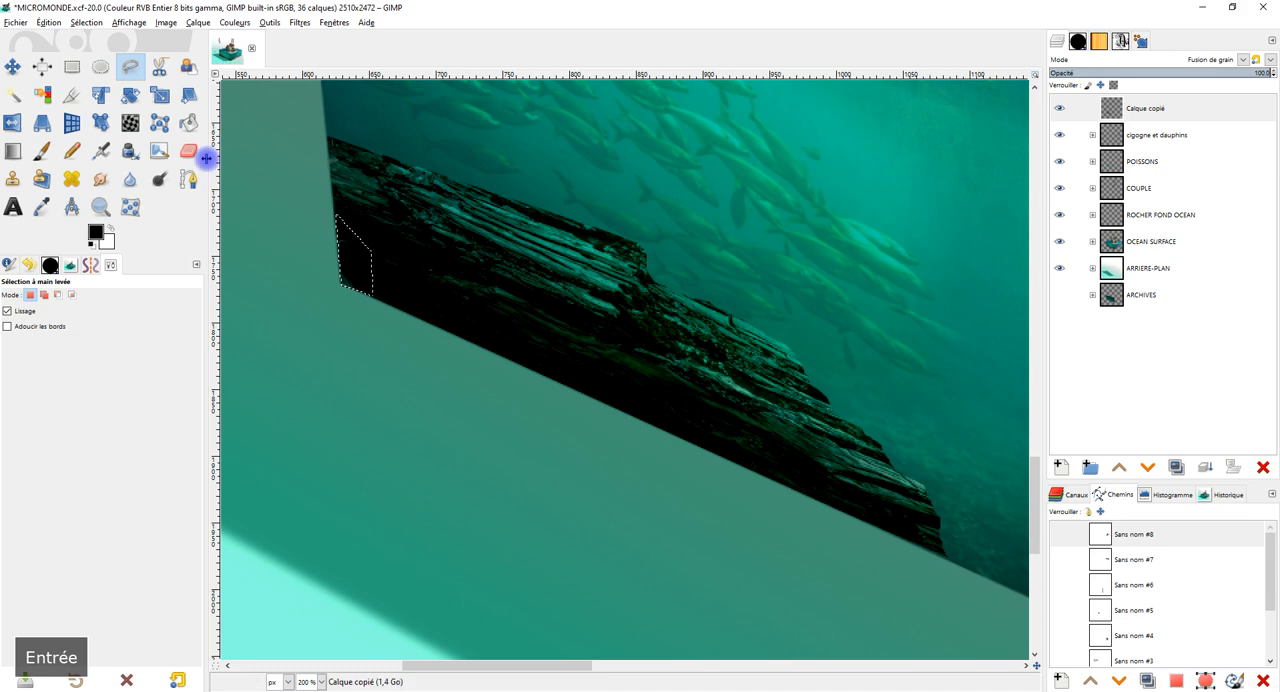
{"action": "left_click", "coordinate": [44, 153]}
{"action": "left_click", "coordinate": [308, 297]}
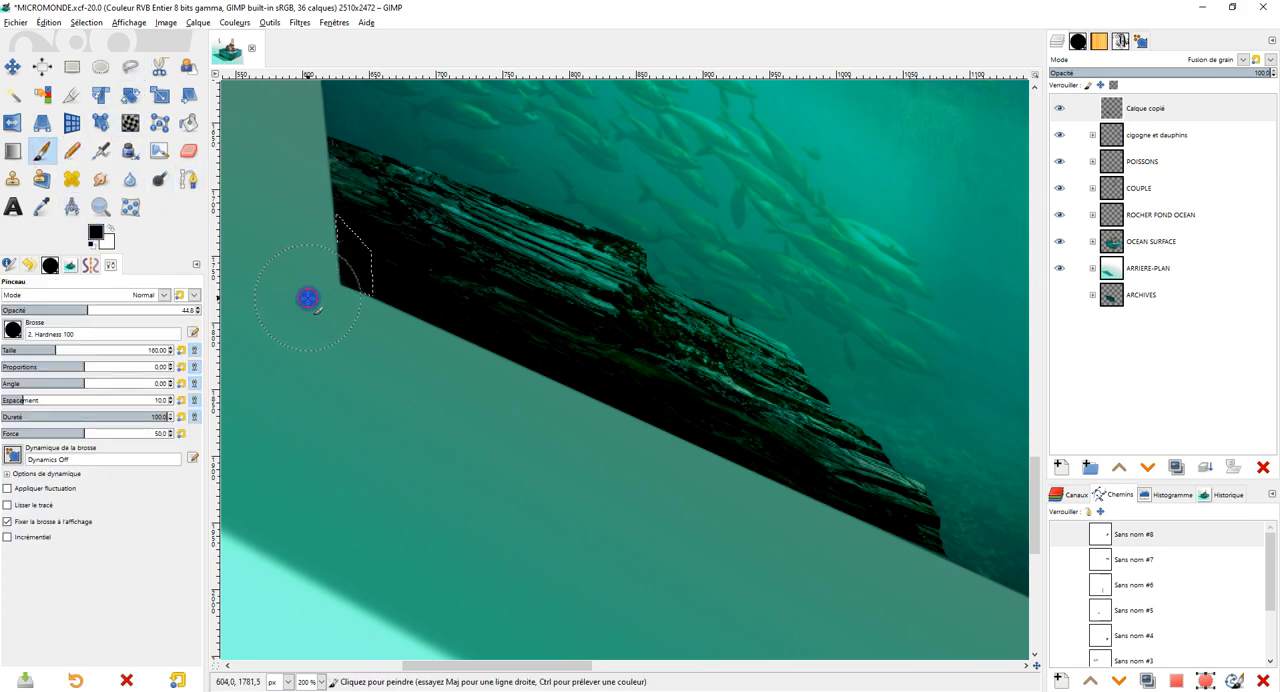
{"action": "left_click", "coordinate": [76, 66]}
{"action": "left_click", "coordinate": [281, 195]}
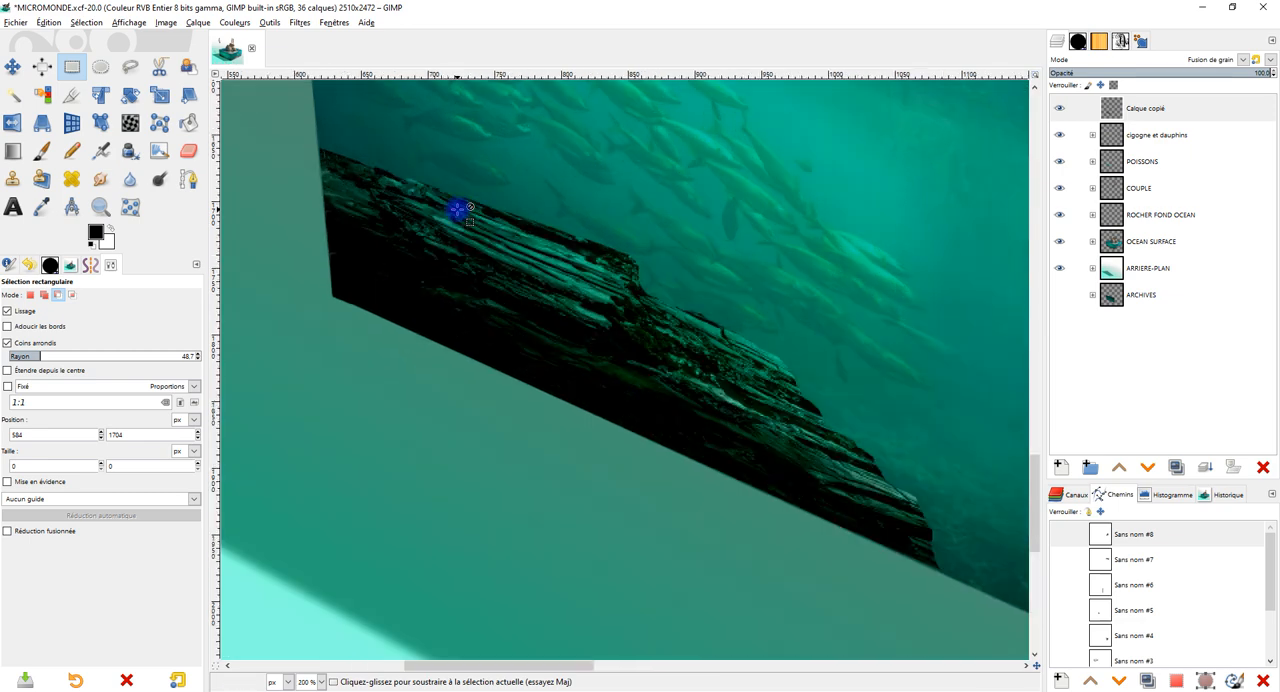
Cut away the raised bump along the rock's upper edge using a freehand selection, and clear the selection.
{"action": "scroll", "coordinate": [553, 238], "scroll_direction": "up", "scroll_amount": 1}
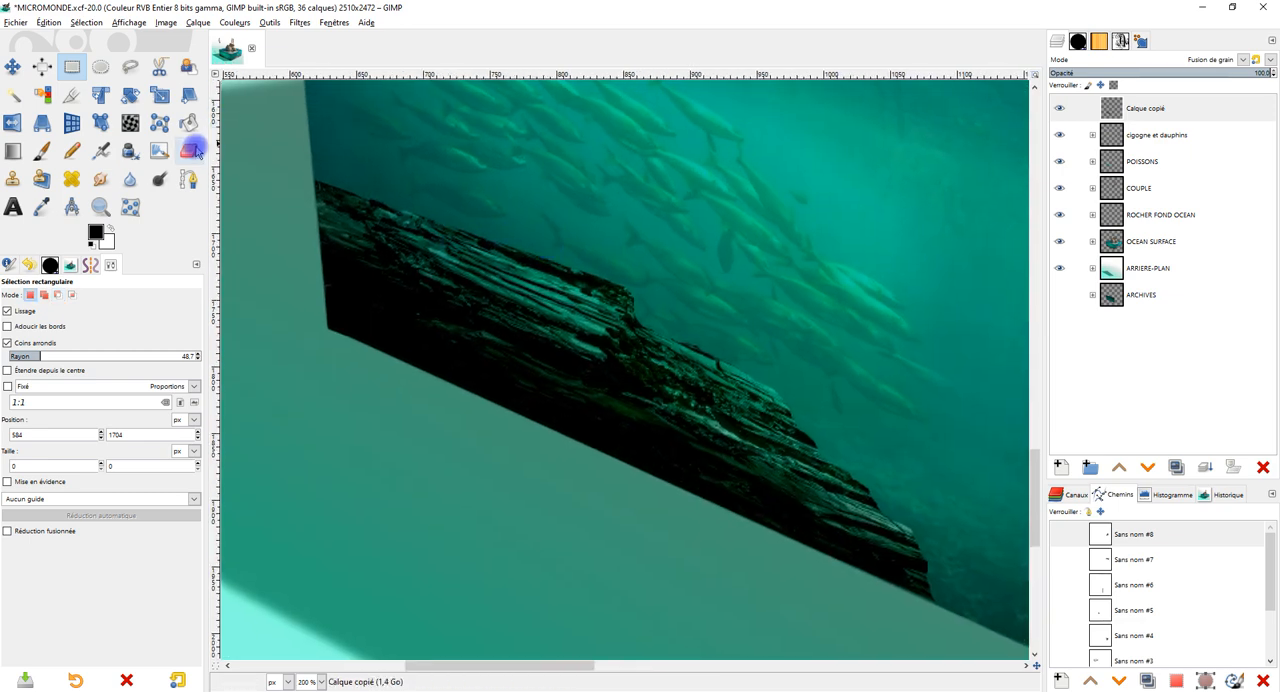
{"action": "left_click", "coordinate": [188, 151]}
{"action": "left_click", "coordinate": [124, 66]}
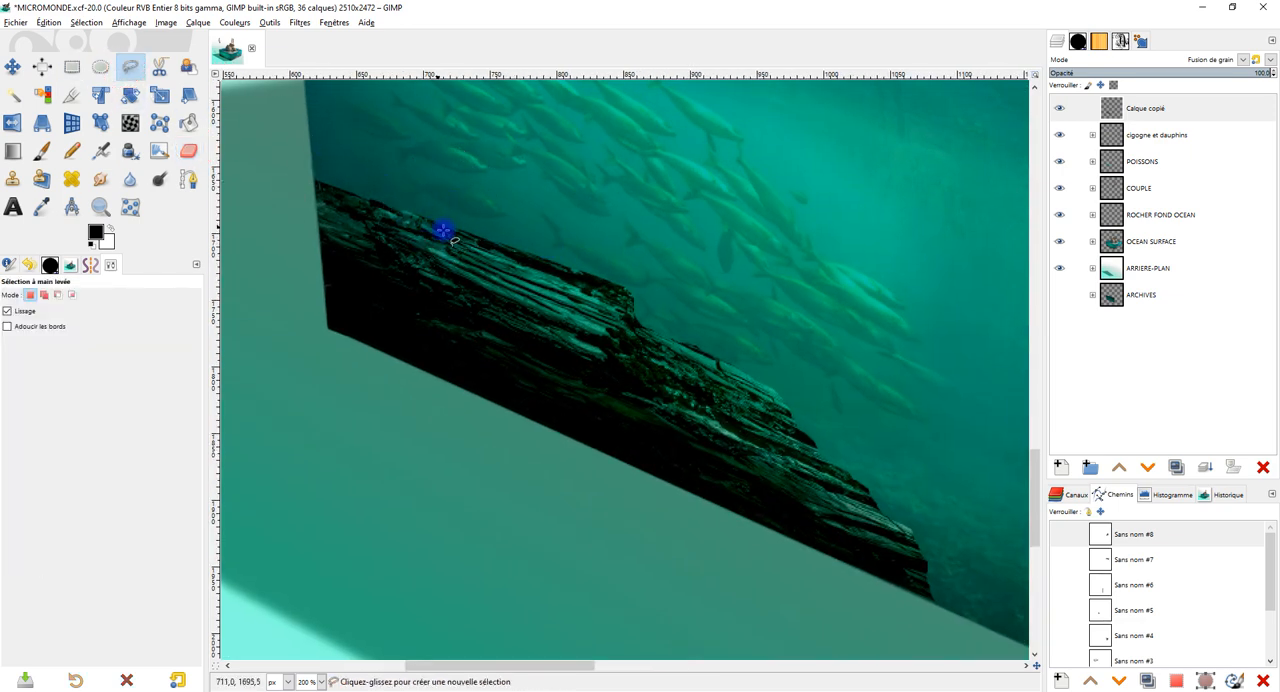
{"action": "left_click", "coordinate": [562, 283]}
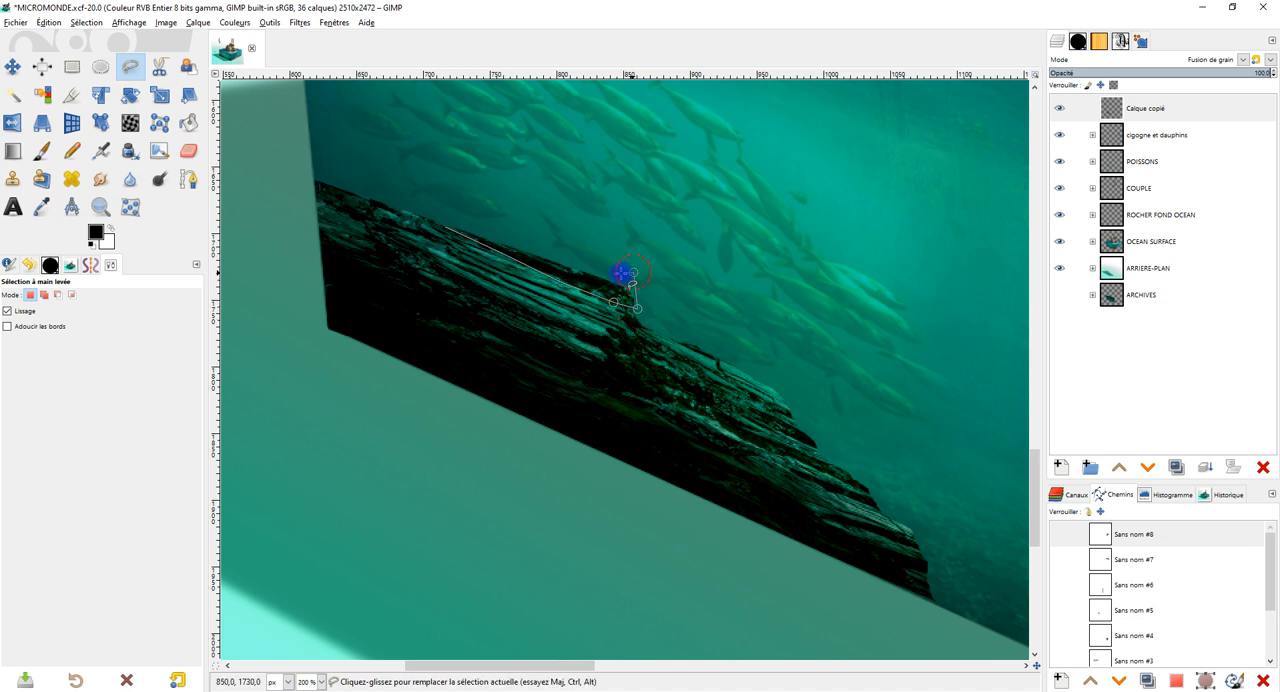
{"action": "key", "text": "Delete"}
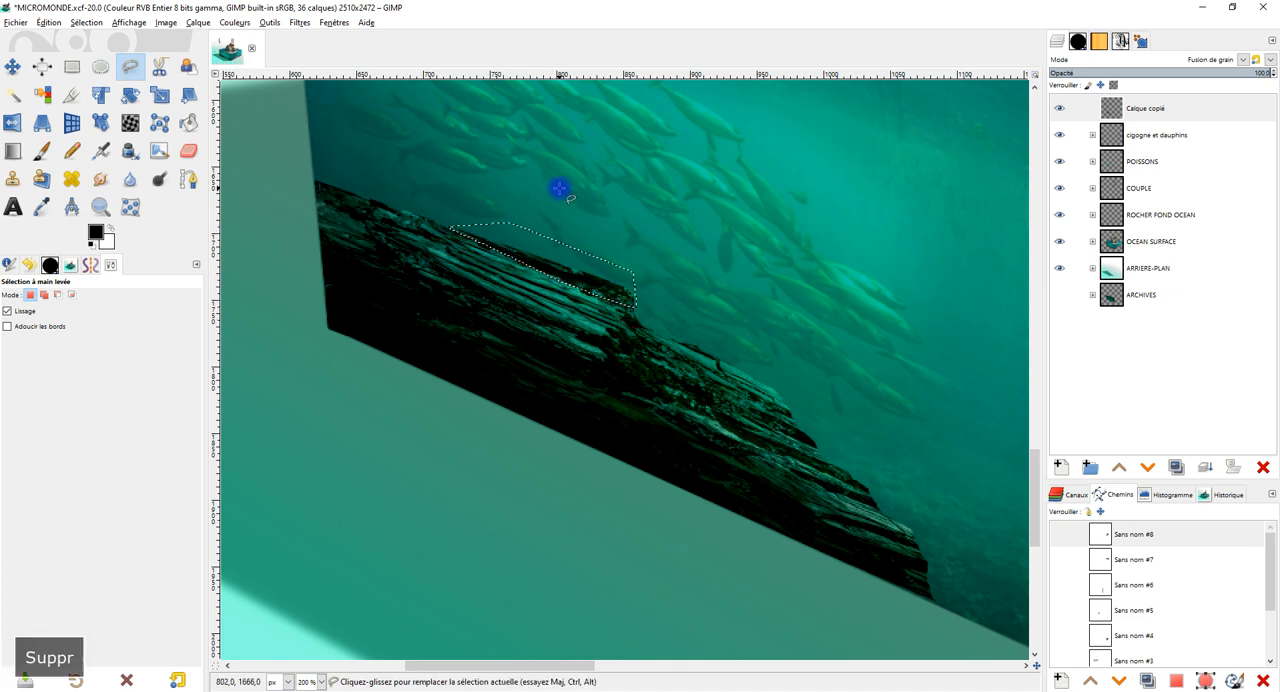
{"action": "key", "text": "Escape"}
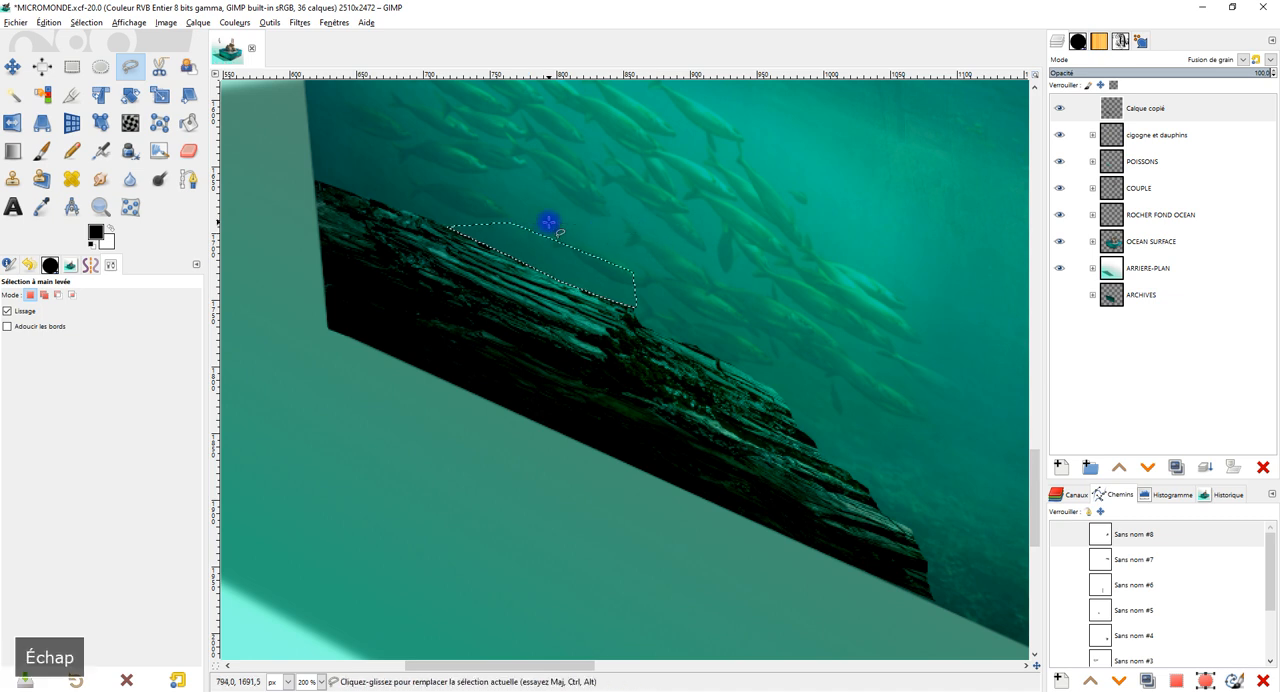
{"action": "left_click", "coordinate": [74, 68]}
{"action": "left_click", "coordinate": [357, 146]}
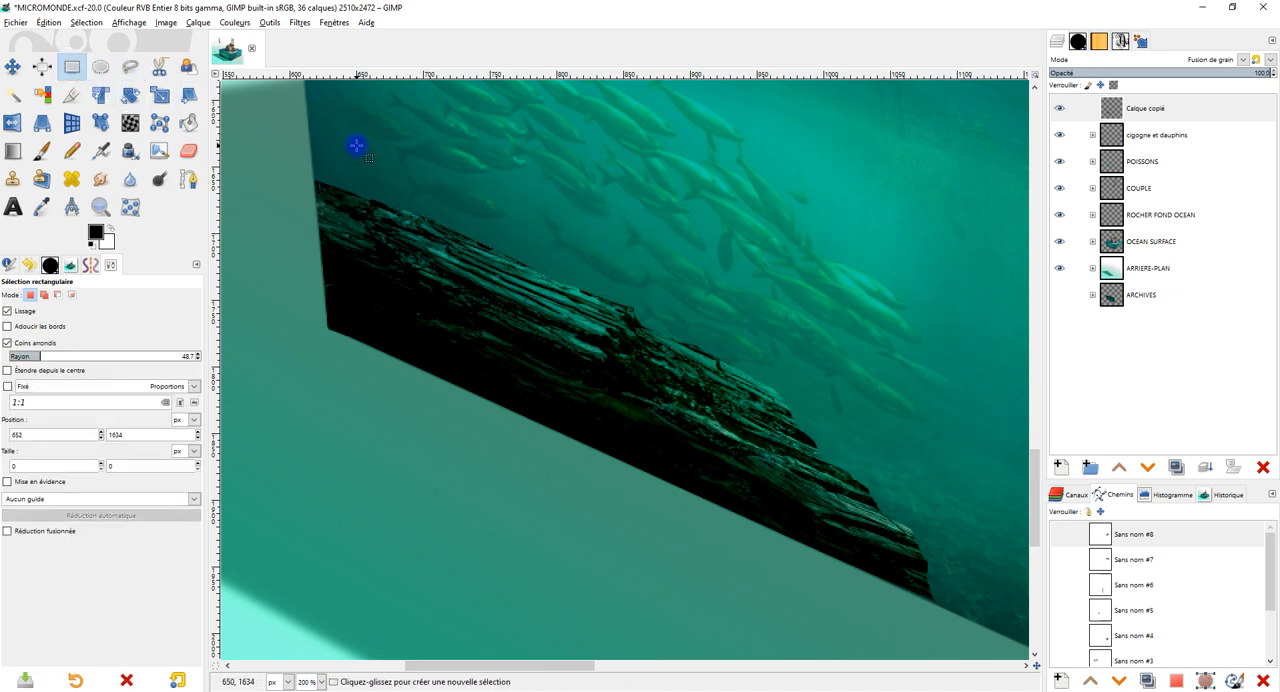
Check the rock against the cube's underwater face and the clownfish, and expand the POISSONS layer group.
{"action": "scroll", "coordinate": [846, 267], "scroll_direction": "down", "scroll_amount": 2}
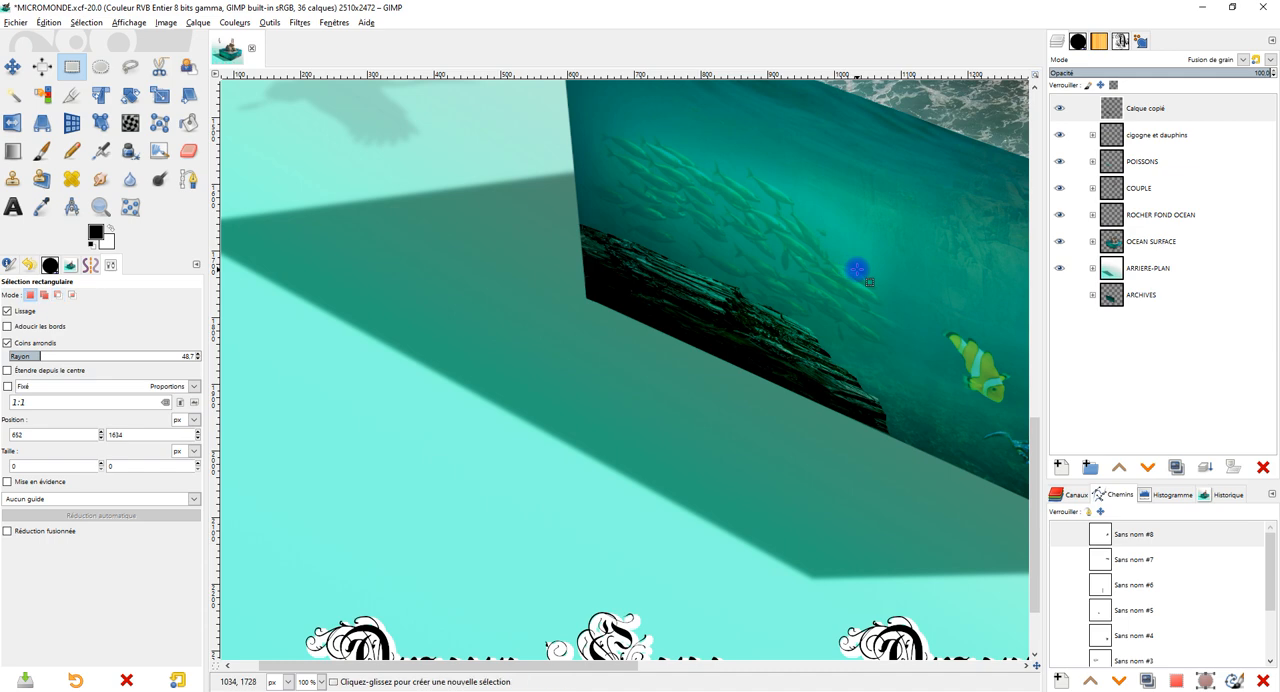
{"action": "left_click_drag", "start_coordinate": [857, 269], "coordinate": [620, 323]}
{"action": "scroll", "coordinate": [640, 386], "scroll_direction": "up", "scroll_amount": 1}
{"action": "left_click_drag", "start_coordinate": [724, 400], "coordinate": [670, 392]}
{"action": "scroll", "coordinate": [686, 395], "scroll_direction": "down", "scroll_amount": 1}
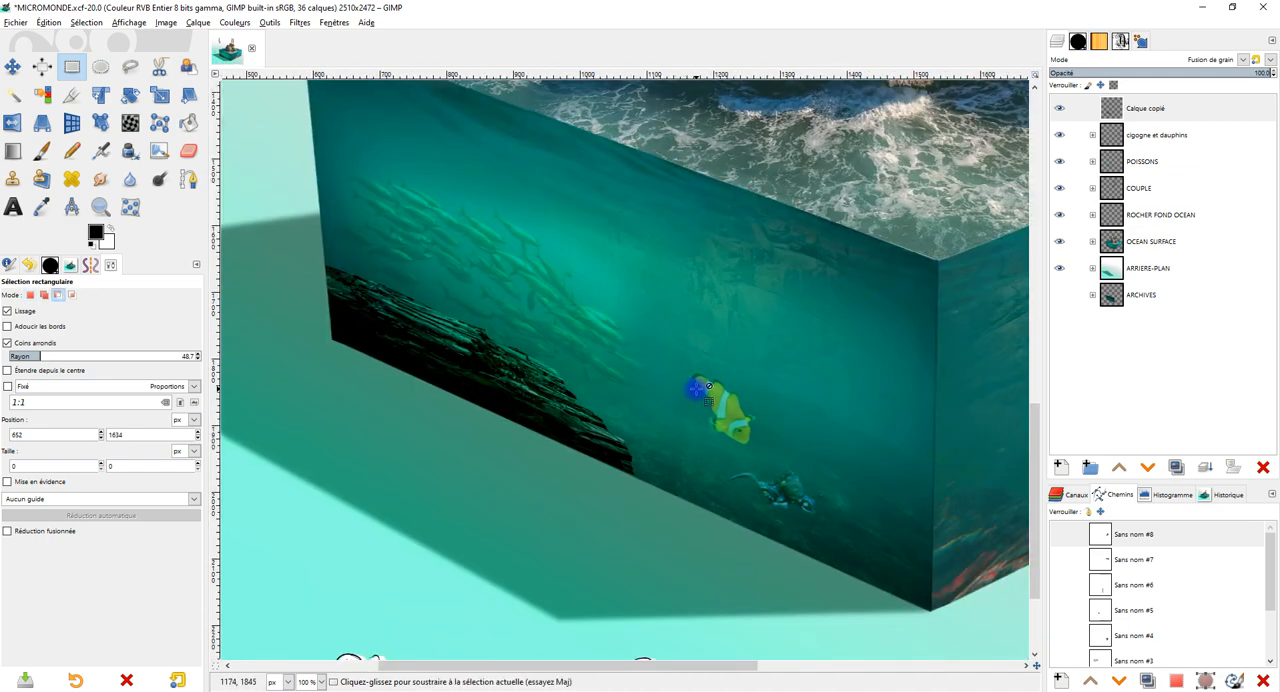
{"action": "scroll", "coordinate": [694, 392], "scroll_direction": "up", "scroll_amount": 2}
{"action": "left_click_drag", "start_coordinate": [771, 422], "coordinate": [691, 334]}
{"action": "left_click_drag", "start_coordinate": [823, 428], "coordinate": [774, 410]}
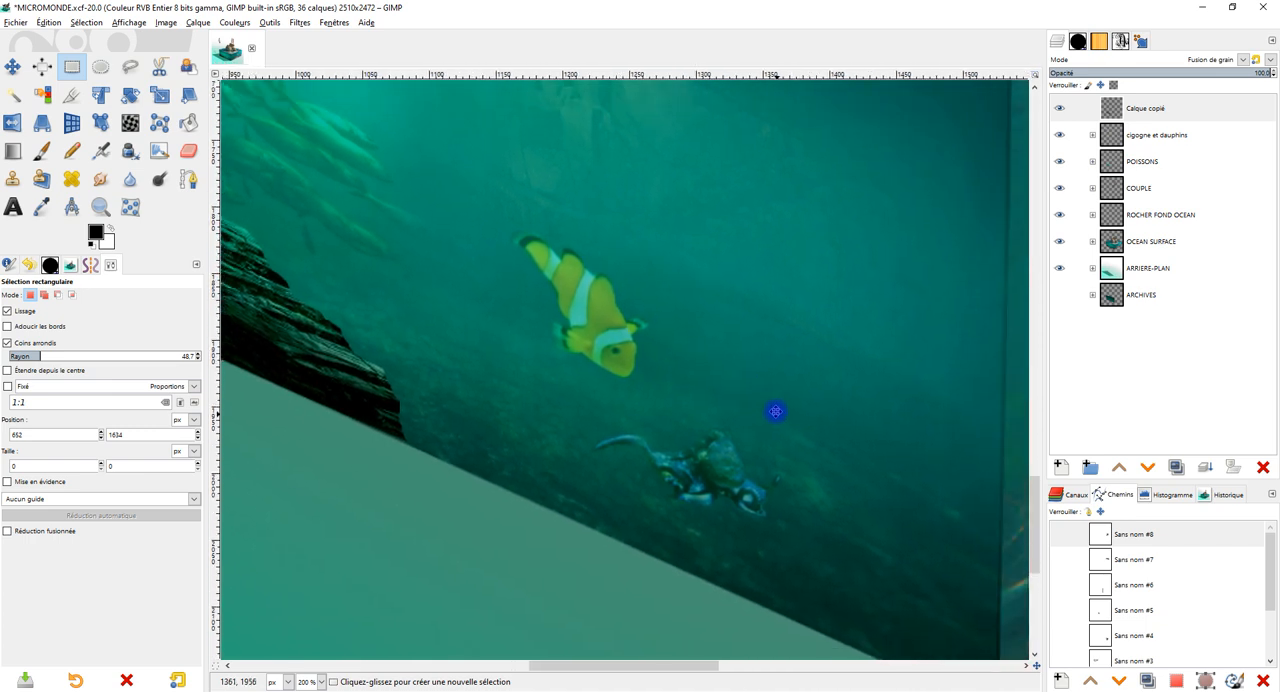
{"action": "left_click", "coordinate": [1091, 162]}
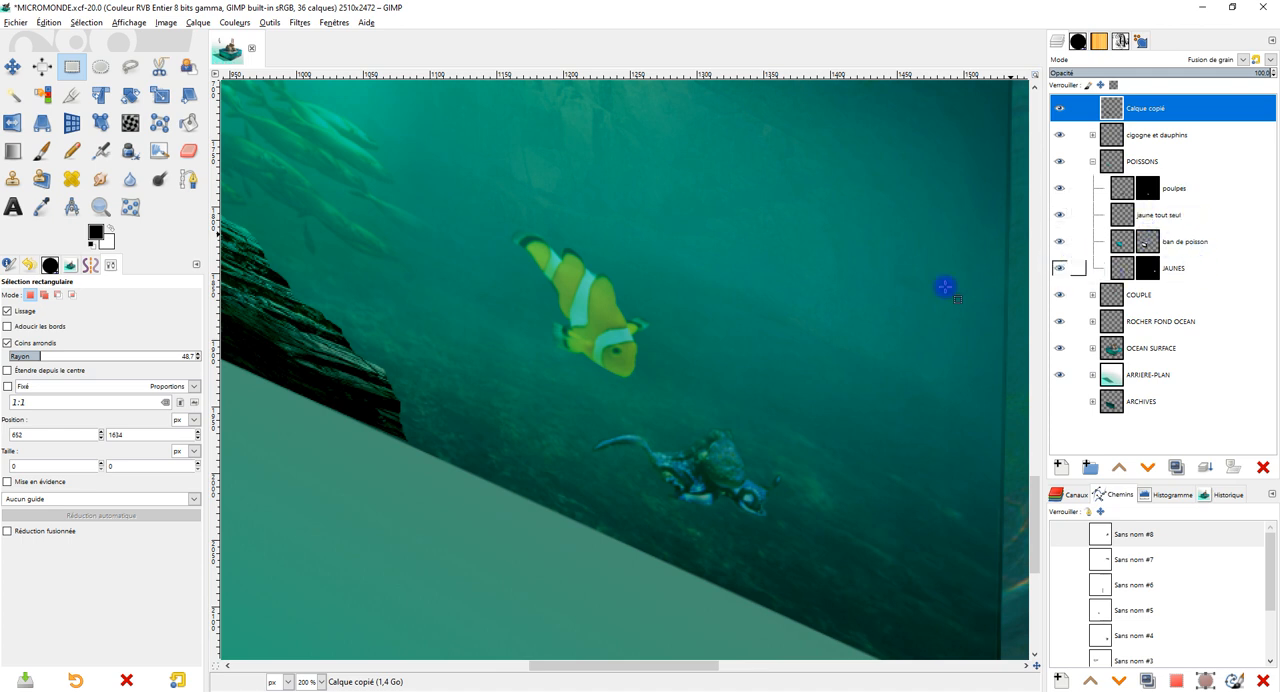
Examine the fish on the cube's underwater faces, toggling the visibility of the ban de poisson and jaune tout seul layers.
{"action": "scroll", "coordinate": [750, 331], "scroll_direction": "down", "scroll_amount": 4}
{"action": "scroll", "coordinate": [738, 328], "scroll_direction": "up", "scroll_amount": 3}
{"action": "left_click_drag", "start_coordinate": [744, 275], "coordinate": [872, 432]}
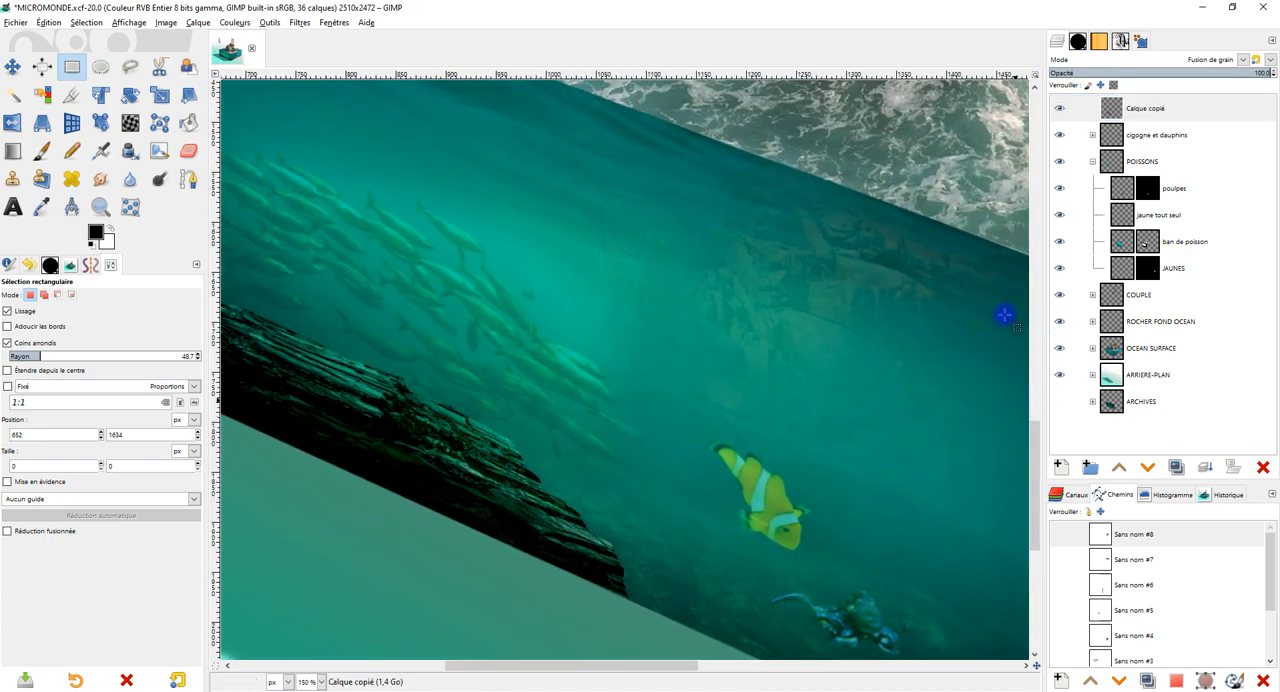
{"action": "scroll", "coordinate": [914, 323], "scroll_direction": "down", "scroll_amount": 3}
{"action": "left_click_drag", "start_coordinate": [914, 323], "coordinate": [645, 323]}
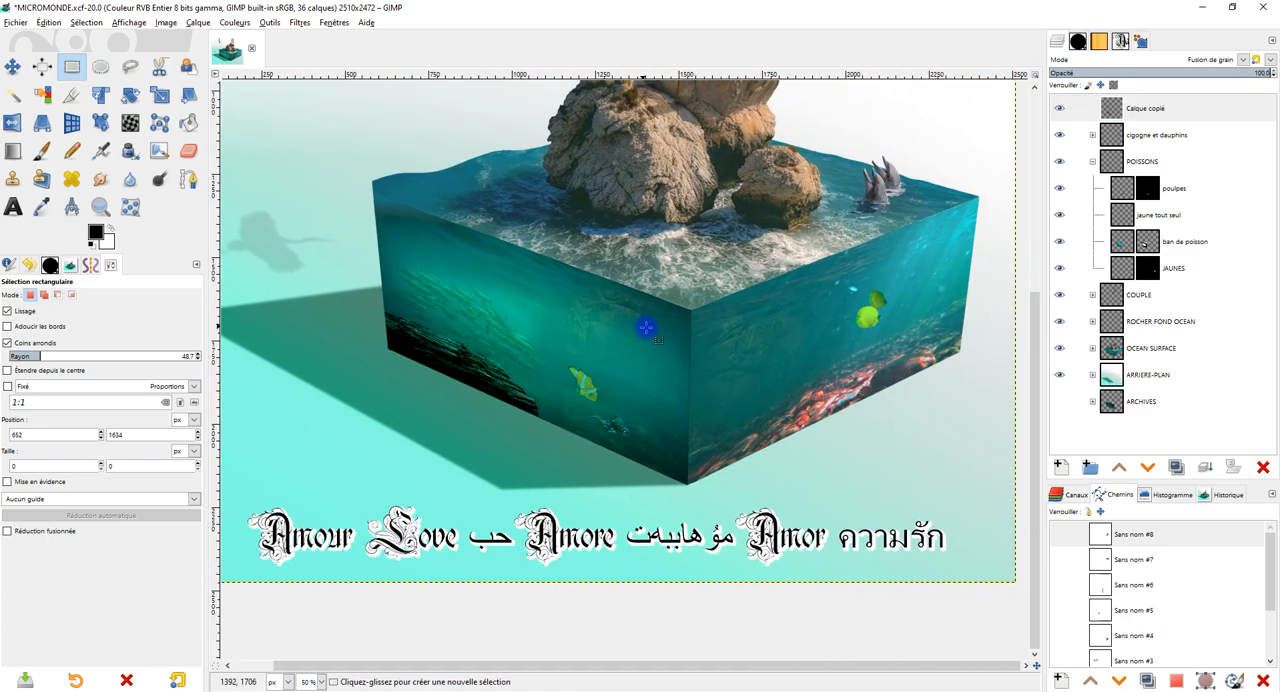
{"action": "left_click", "coordinate": [1060, 243]}
{"action": "left_click", "coordinate": [1060, 242]}
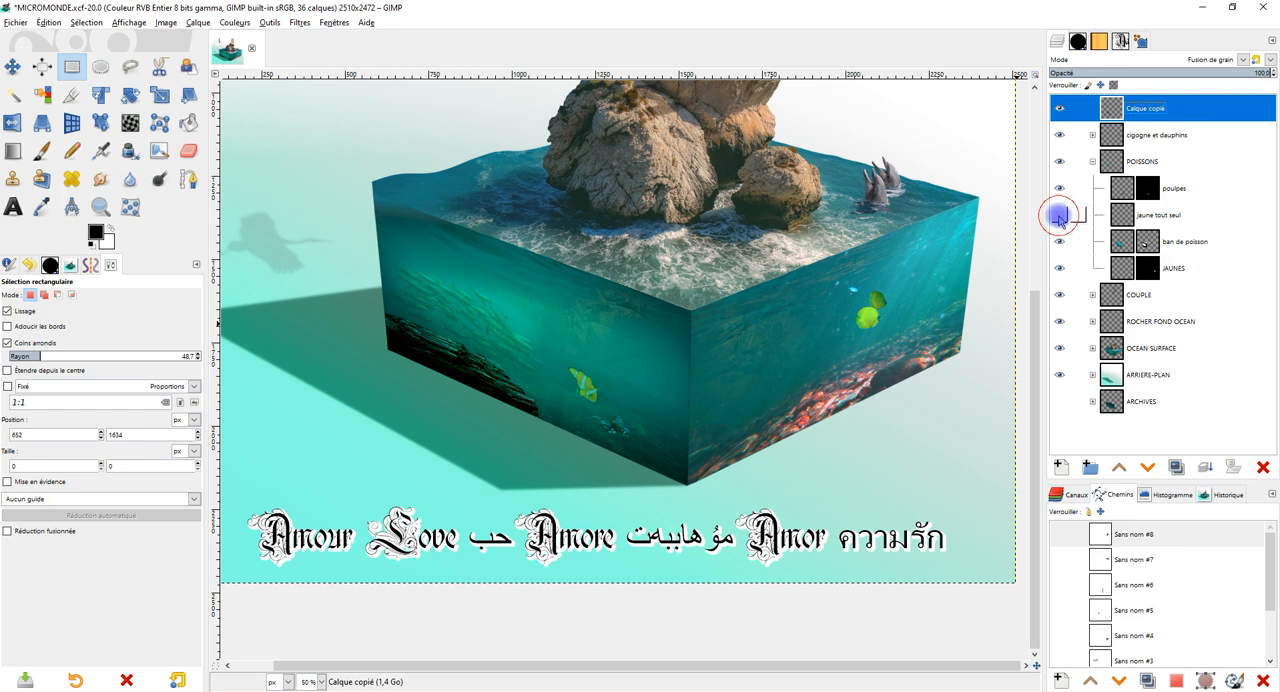
{"action": "left_click", "coordinate": [1060, 215]}
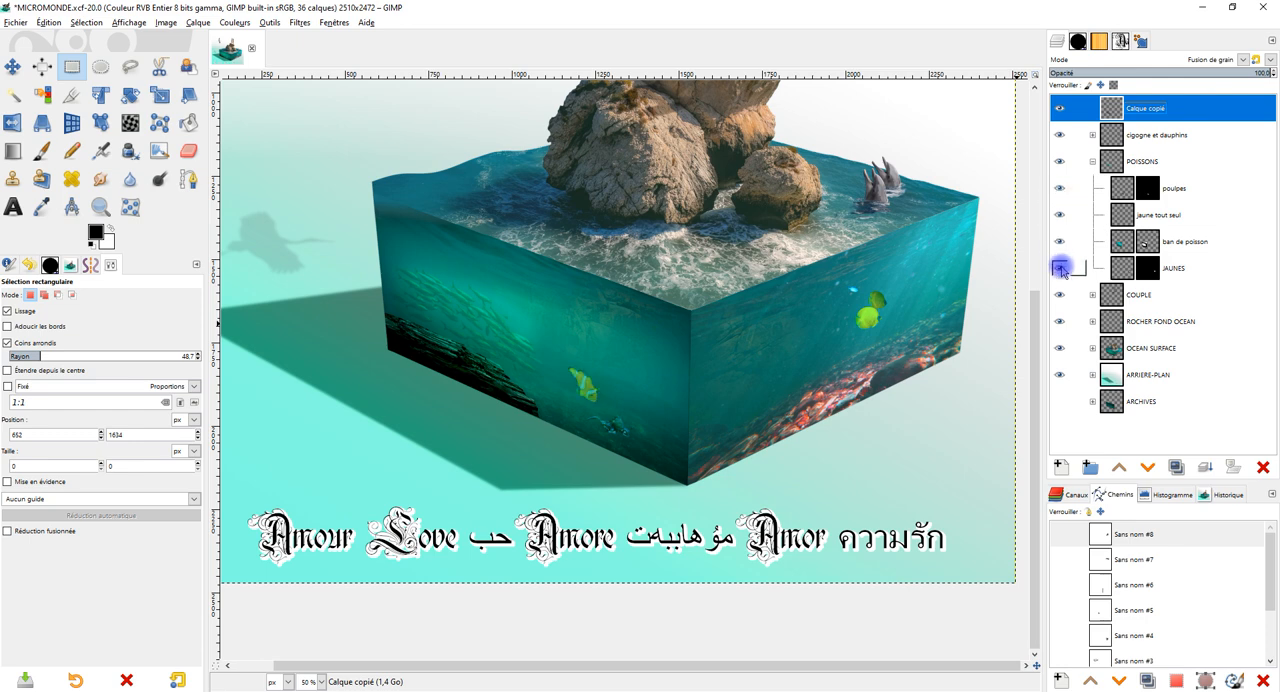
Inspect the octopus below the clownfish up close and the layer options of its poulpes layer.
{"action": "scroll", "coordinate": [605, 462], "scroll_direction": "up", "scroll_amount": 4}
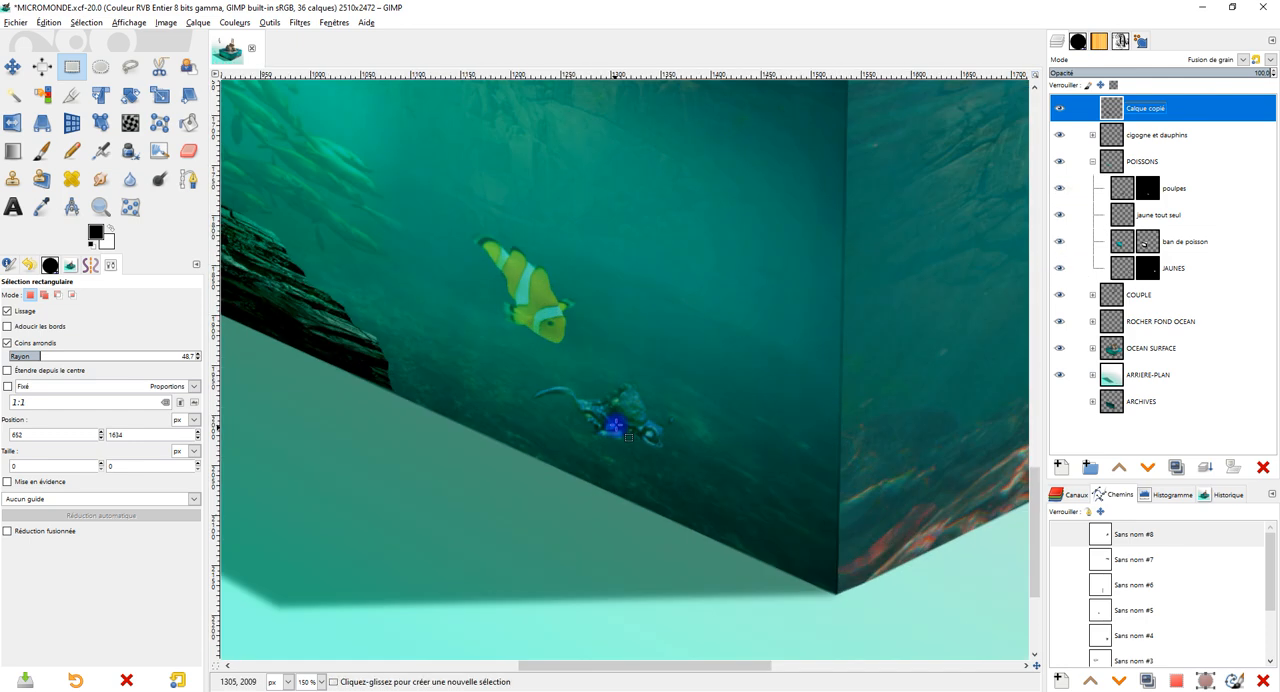
{"action": "left_click_drag", "start_coordinate": [662, 425], "coordinate": [843, 420]}
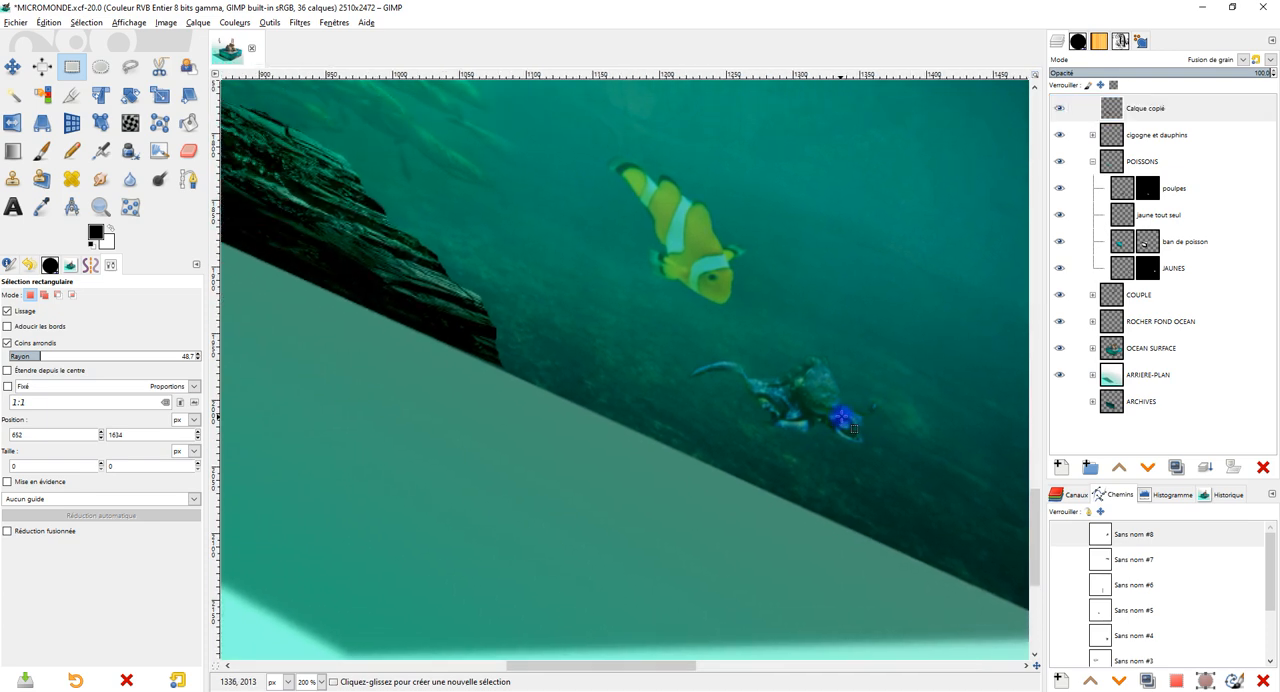
{"action": "left_click_drag", "start_coordinate": [853, 358], "coordinate": [791, 479]}
{"action": "left_click_drag", "start_coordinate": [791, 337], "coordinate": [774, 257]}
{"action": "scroll", "coordinate": [774, 262], "scroll_direction": "down", "scroll_amount": 2}
{"action": "scroll", "coordinate": [775, 268], "scroll_direction": "up", "scroll_amount": 2}
{"action": "left_click_drag", "start_coordinate": [806, 341], "coordinate": [723, 300]}
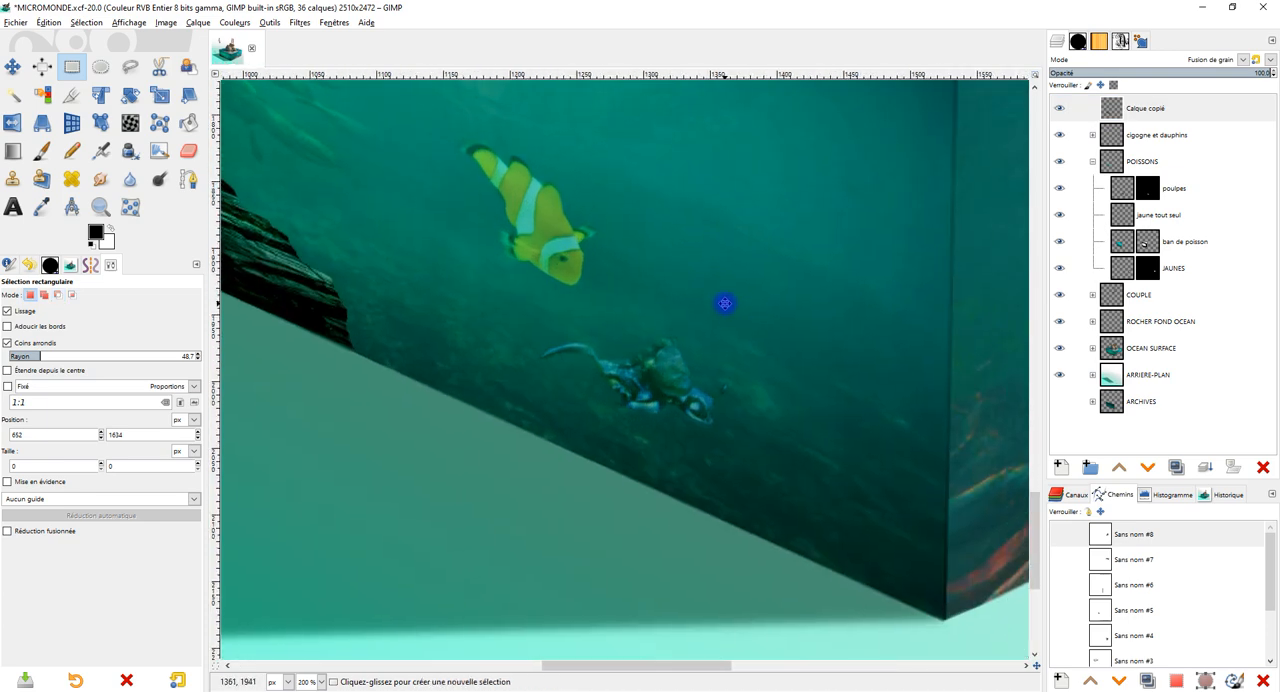
{"action": "right_click", "coordinate": [1147, 189]}
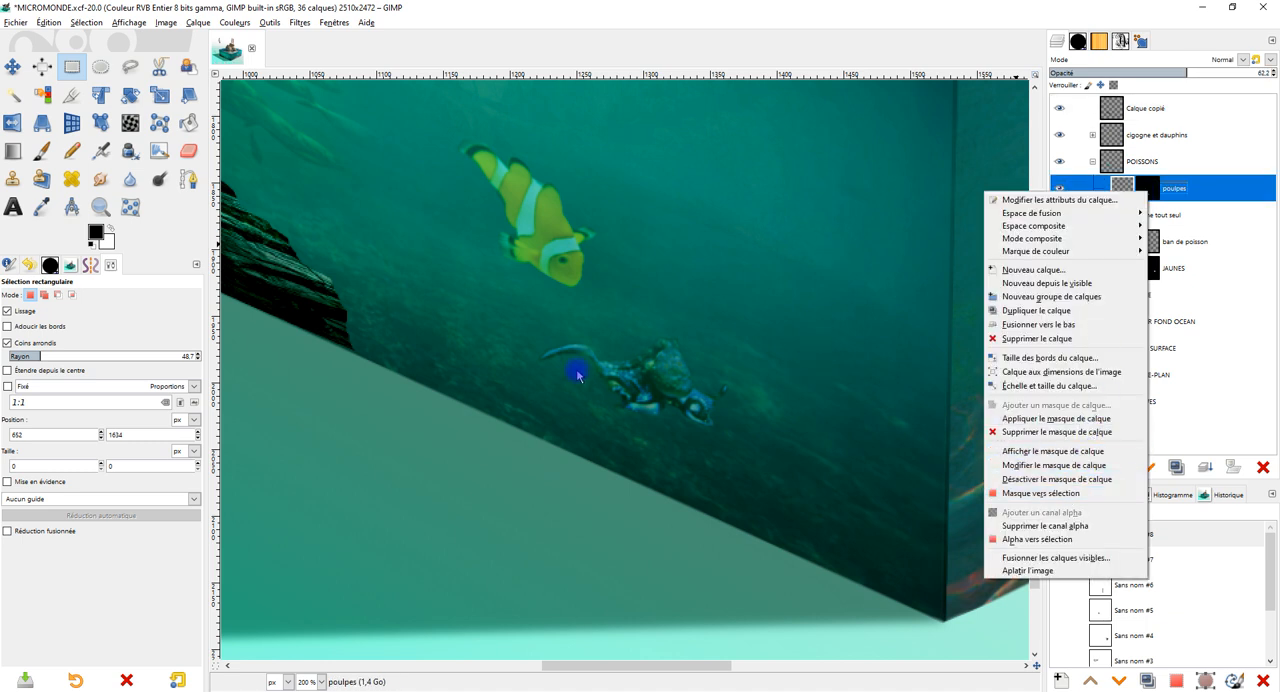
{"action": "left_click", "coordinate": [403, 485]}
Activate the Paintbrush and rename the Calque copié layer as "structures fond océan".
{"action": "left_click", "coordinate": [41, 150]}
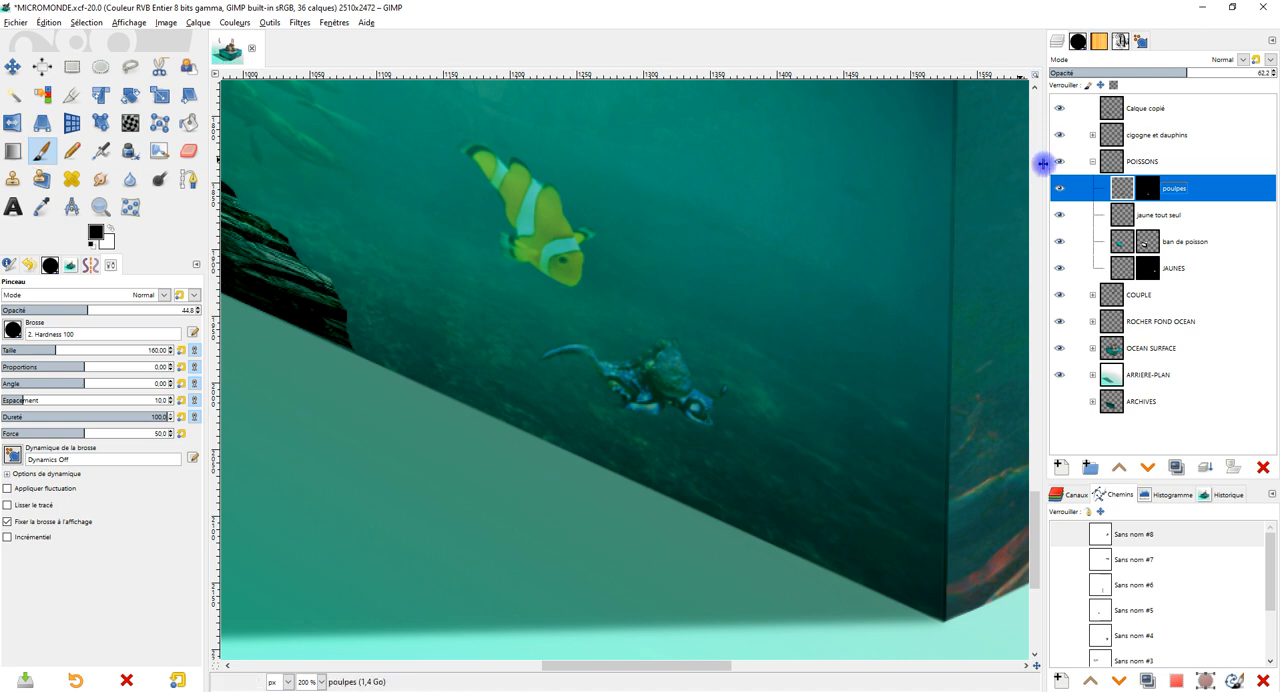
{"action": "left_click", "coordinate": [1145, 113]}
{"action": "left_click", "coordinate": [1150, 113]}
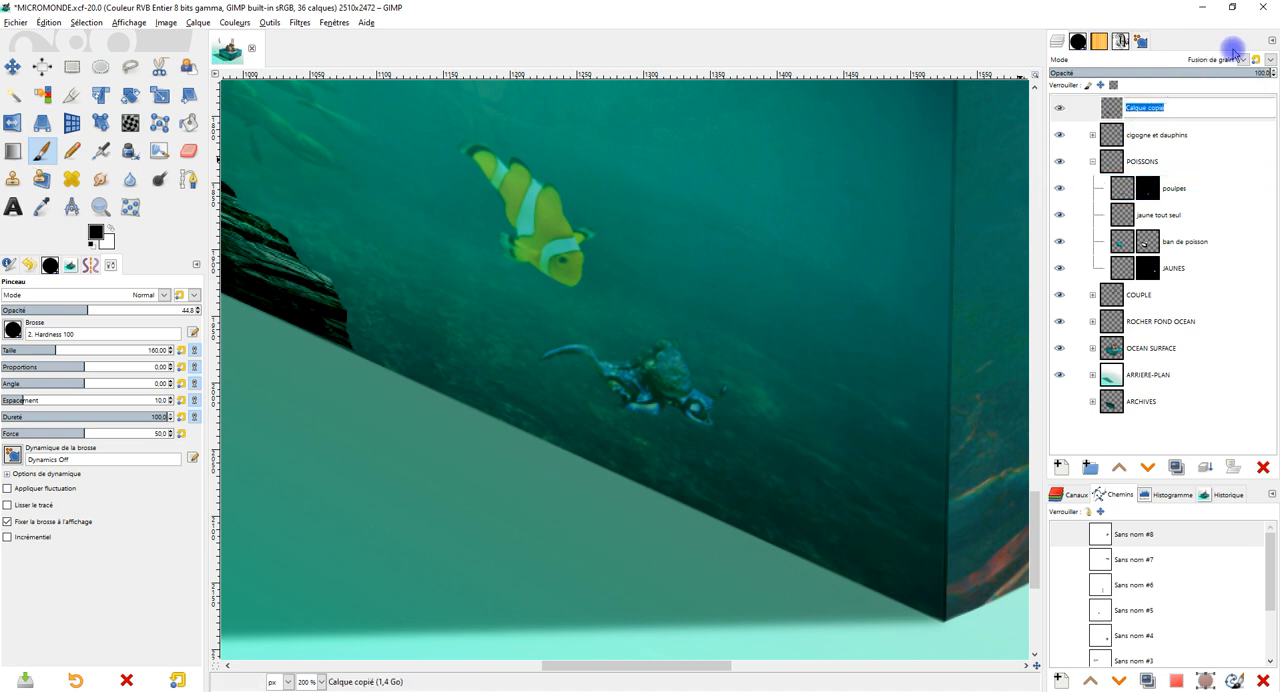
{"action": "type", "text": "s"}
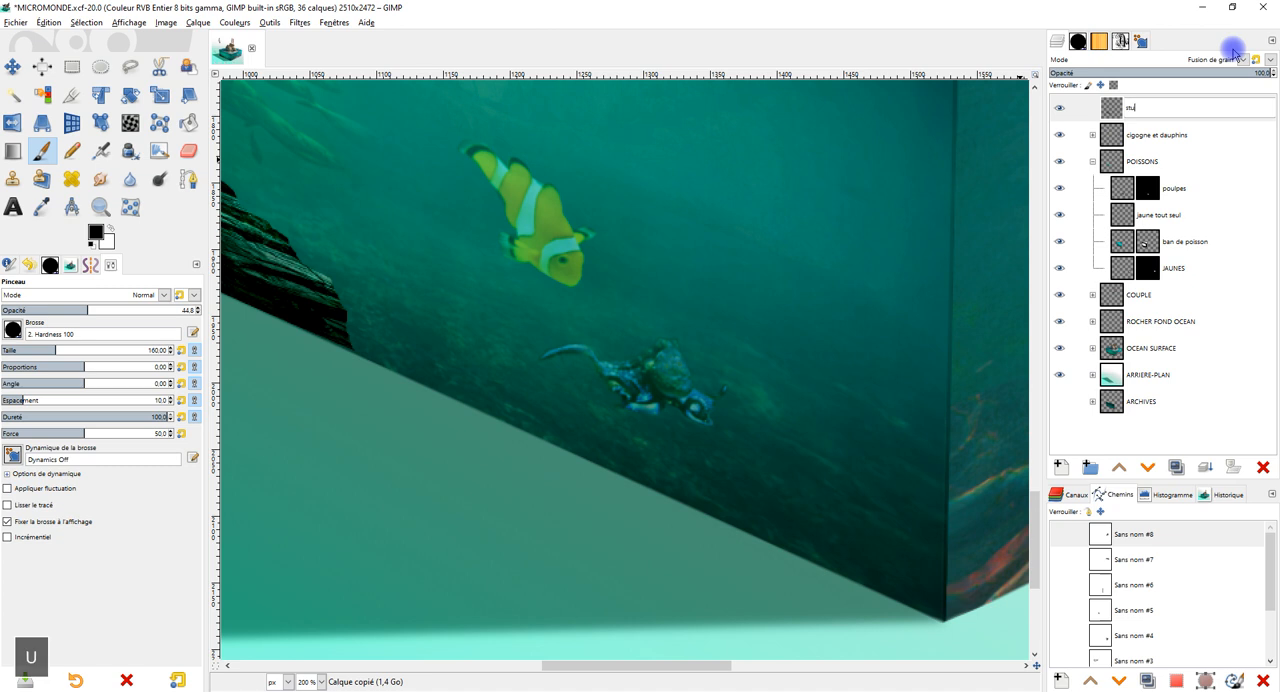
{"action": "type", "text": "tructures fond océan"}
{"action": "key", "text": "Return"}
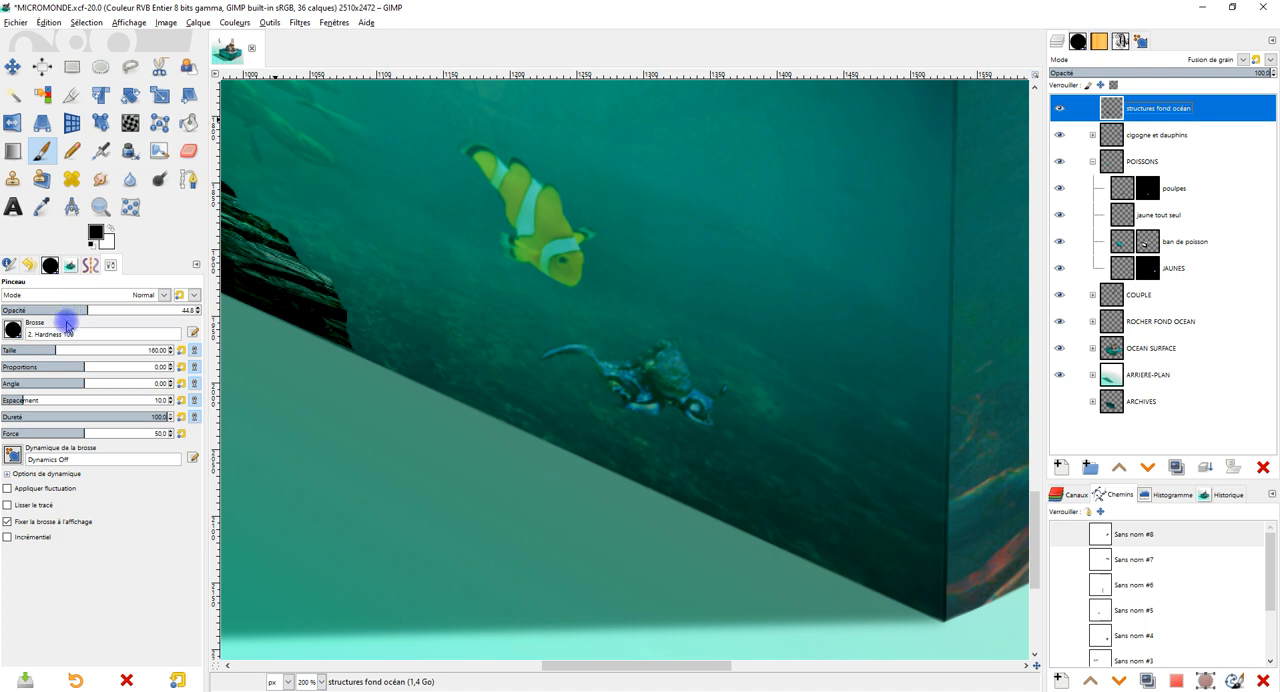
Choose the 2. Hardness 075 brush and paint a black shadow along the underside of the octopus on the structures fond océan layer.
{"action": "left_click", "coordinate": [13, 330]}
{"action": "left_click", "coordinate": [48, 373]}
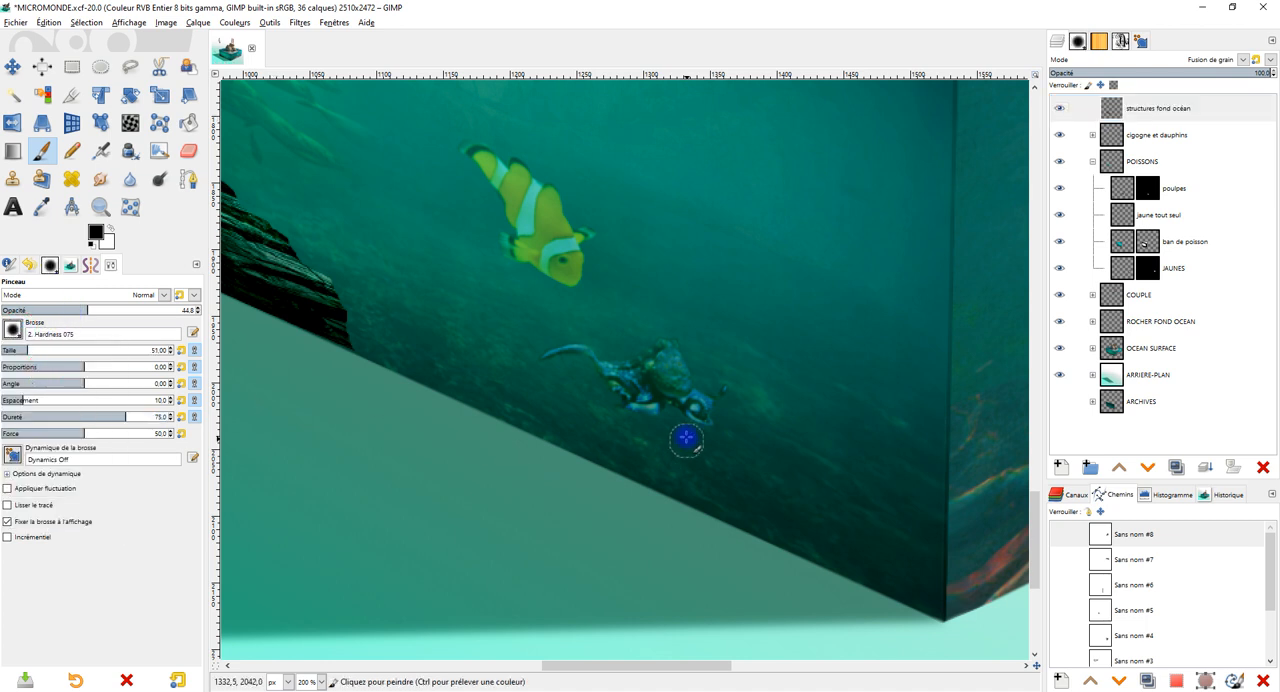
{"action": "scroll", "coordinate": [670, 425], "scroll_direction": "up", "scroll_amount": 2}
{"action": "left_click", "coordinate": [658, 425]}
{"action": "key", "text": "ctrl+z"}
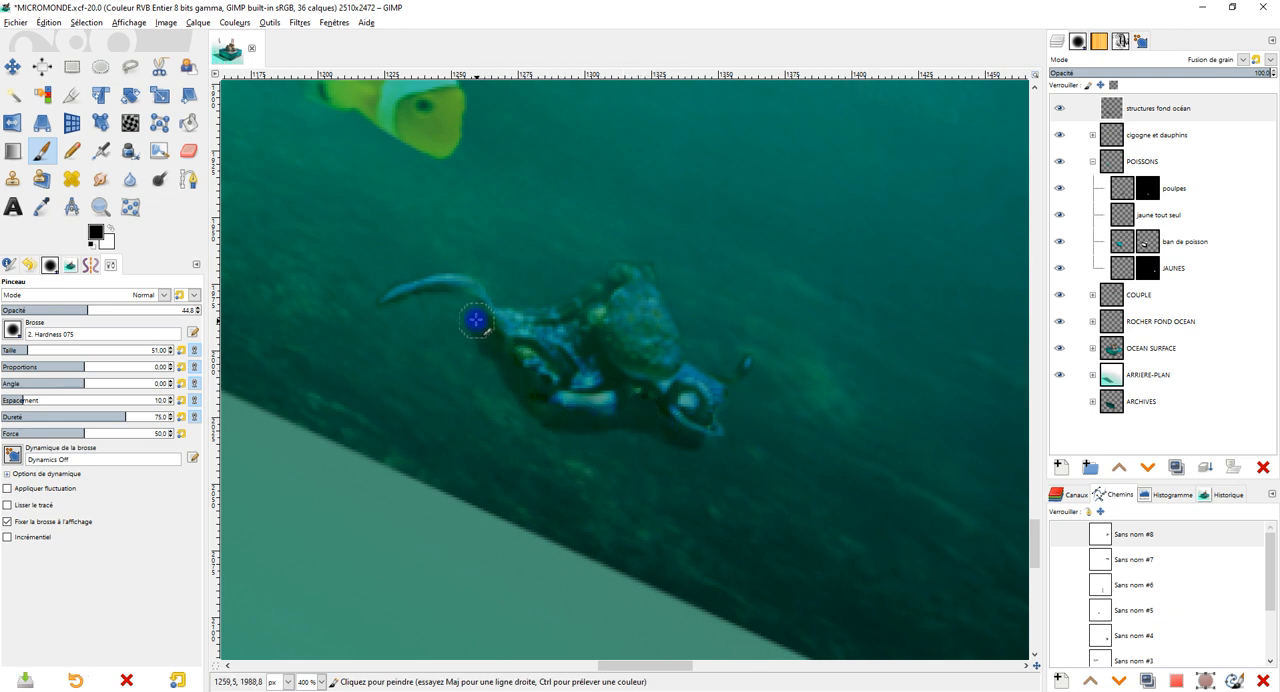
{"action": "left_click_drag", "start_coordinate": [421, 312], "coordinate": [462, 313]}
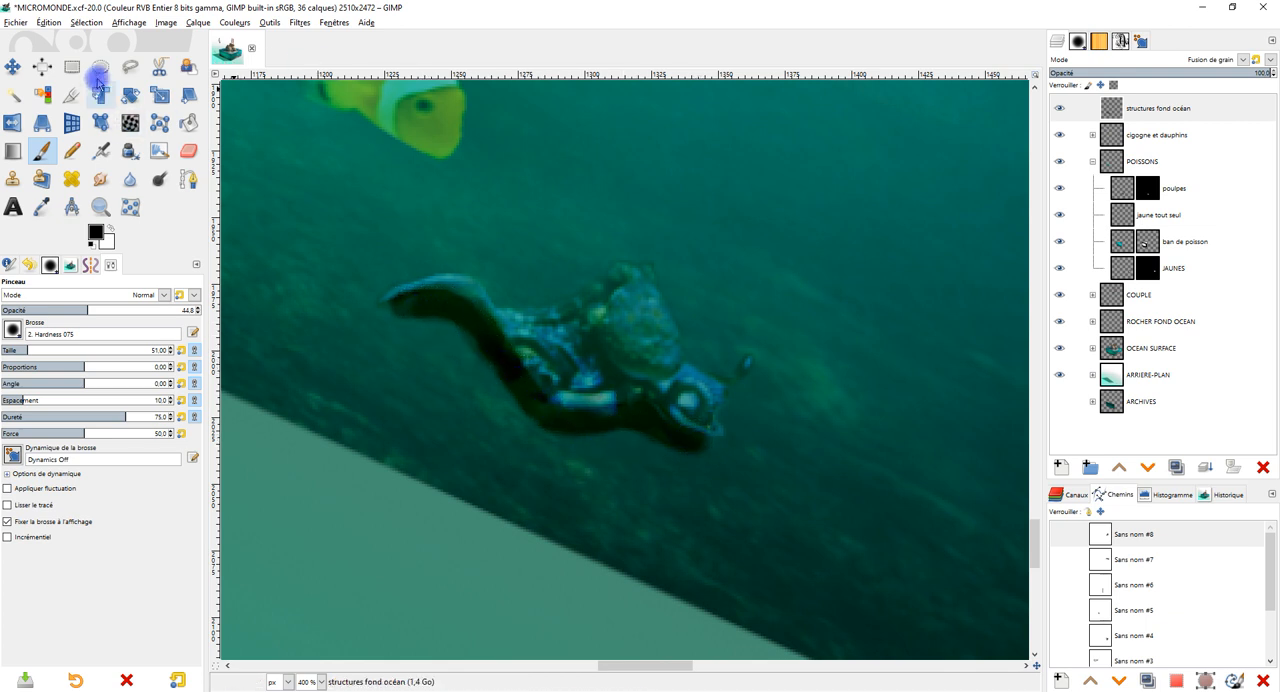
Outline the octopus and its painted shadow with a closed freehand selection.
{"action": "left_click", "coordinate": [130, 66]}
{"action": "left_click_drag", "start_coordinate": [398, 250], "coordinate": [383, 256]}
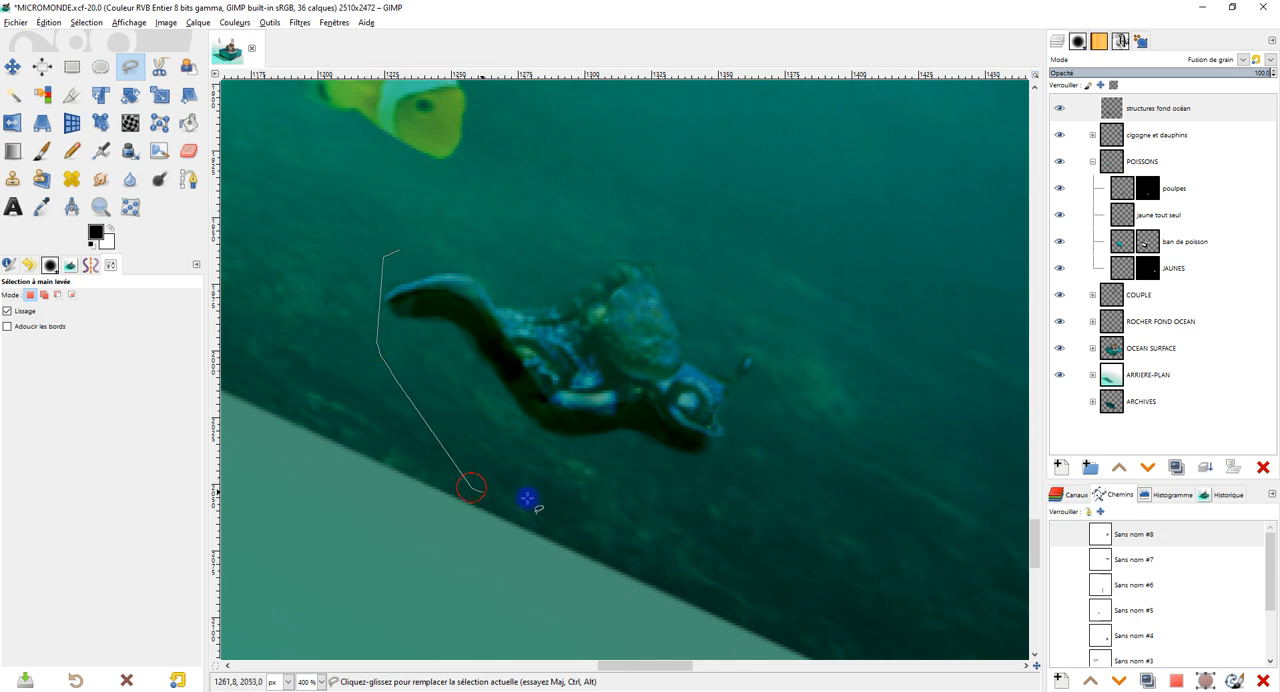
{"action": "left_click", "coordinate": [400, 248]}
{"action": "key", "text": "Return"}
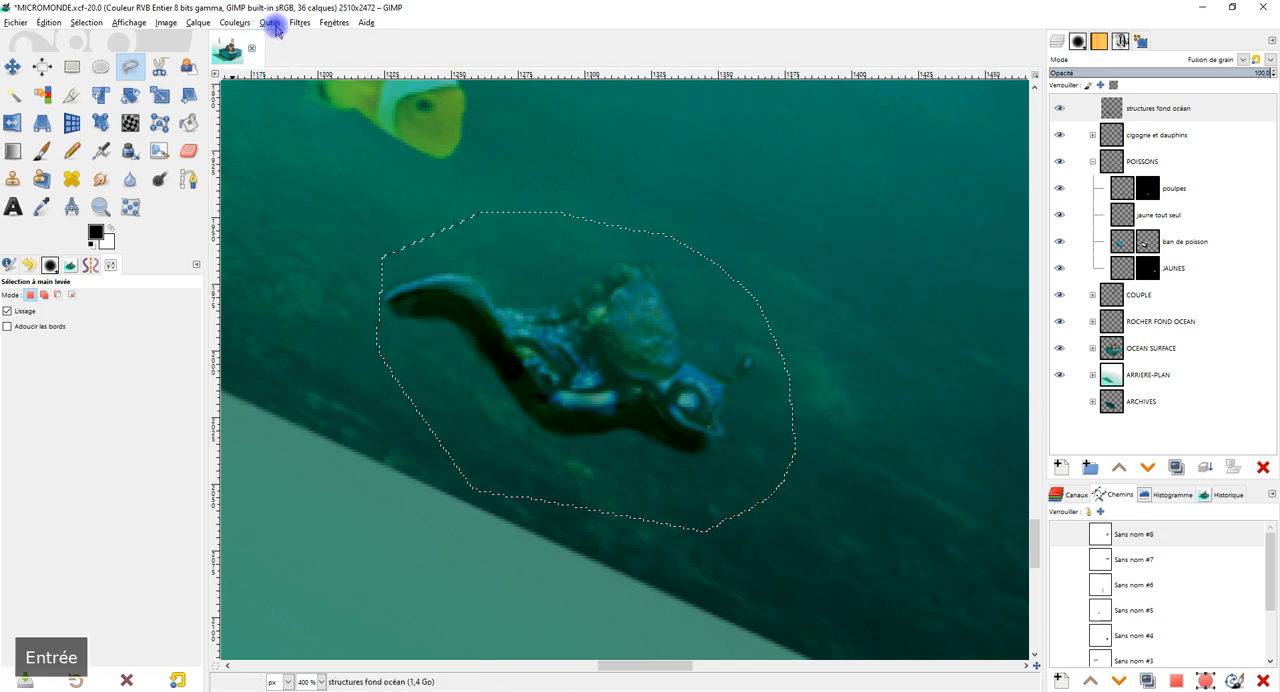
Apply a Gaussian blur of size 4.86 to the octopus's shadow, and clear the selection.
{"action": "left_click", "coordinate": [299, 22]}
{"action": "mouse_move", "coordinate": [318, 97]}
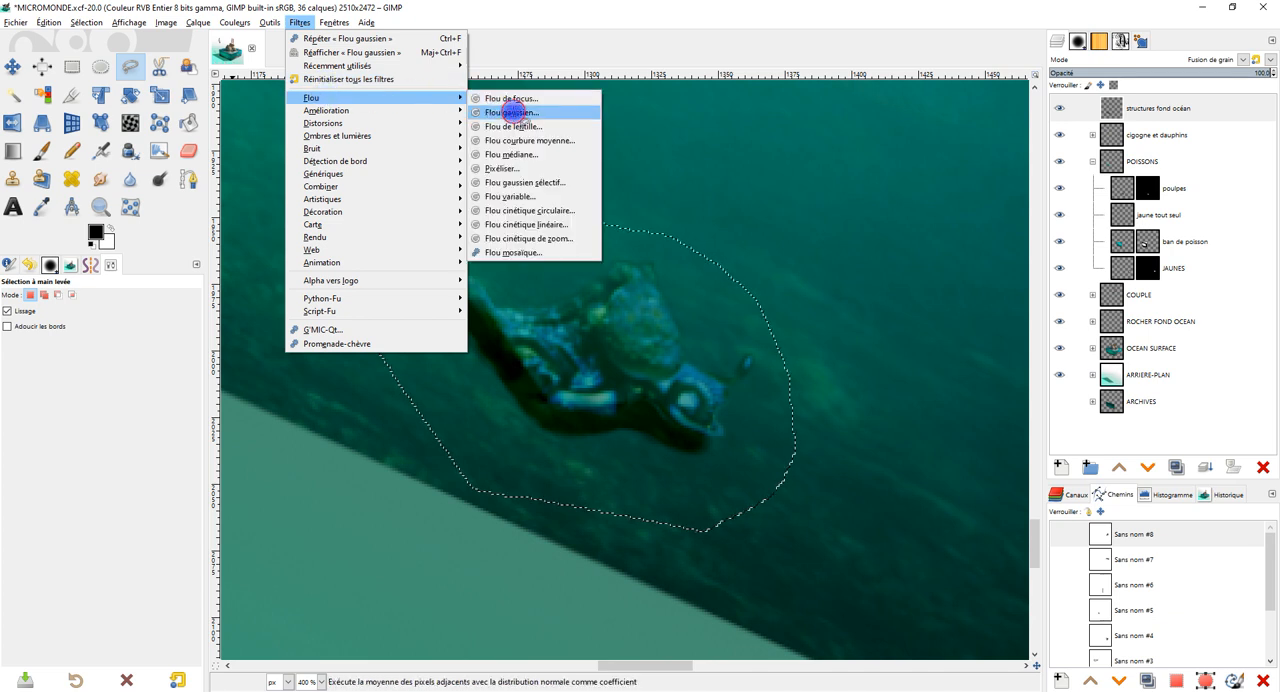
{"action": "left_click", "coordinate": [505, 106]}
{"action": "left_click", "coordinate": [745, 205]}
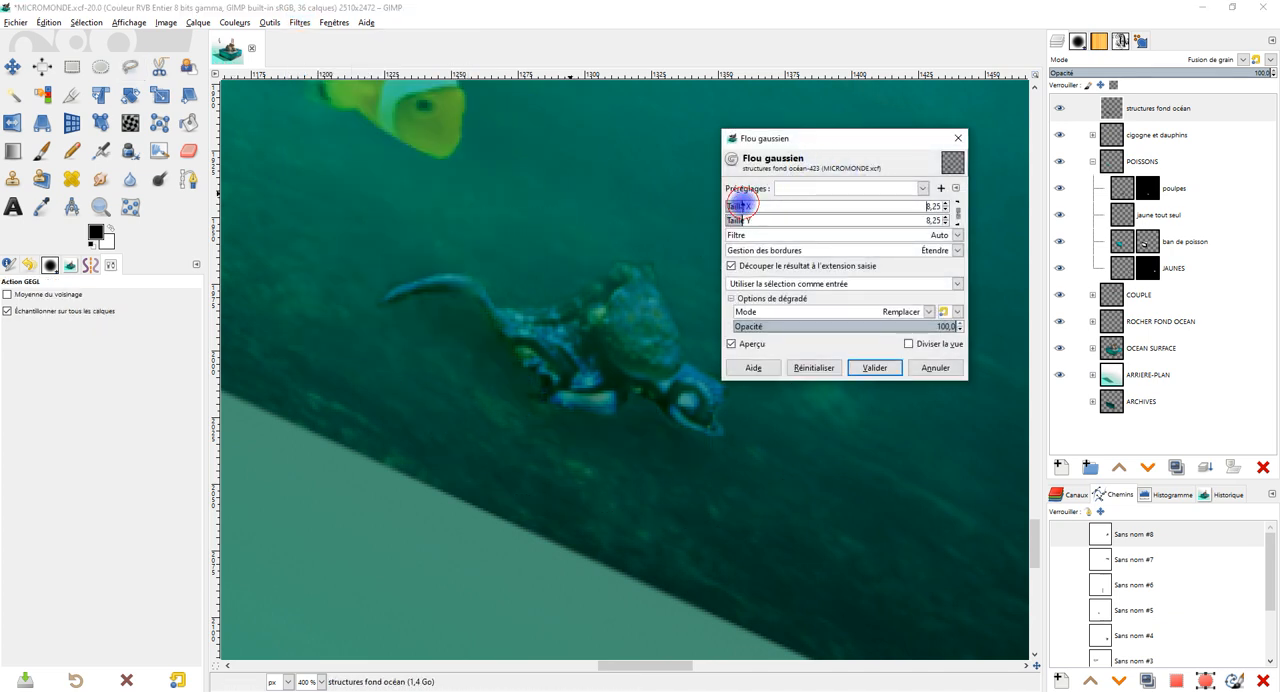
{"action": "left_click_drag", "start_coordinate": [741, 205], "coordinate": [737, 205]}
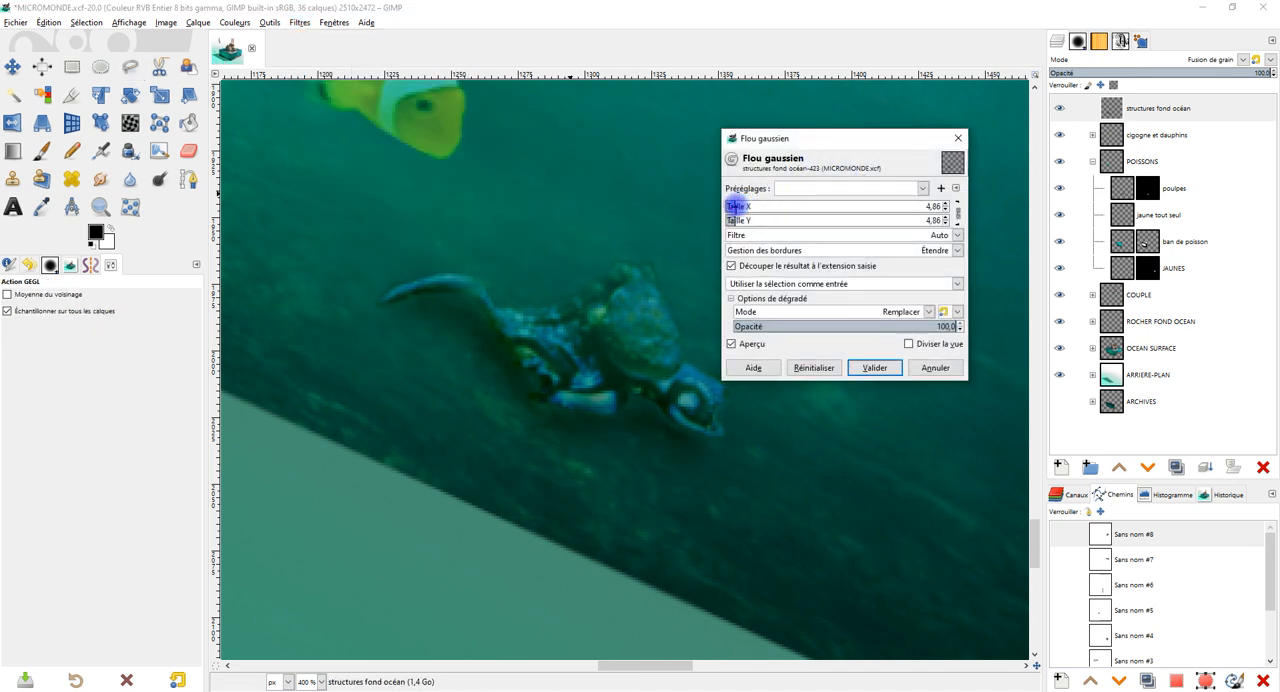
{"action": "left_click", "coordinate": [888, 367]}
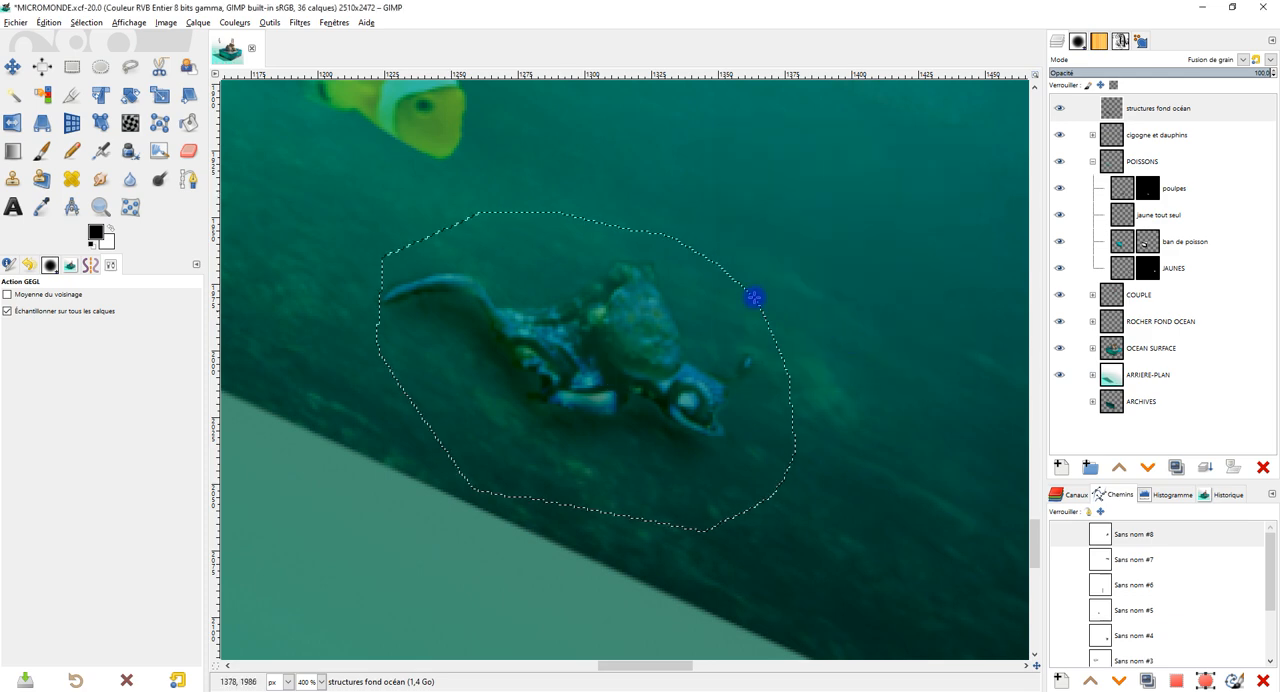
{"action": "left_click", "coordinate": [71, 66]}
{"action": "left_click", "coordinate": [660, 164]}
Examine the shaded octopus against the whole underwater face, and the abrupt lower-right end of the rock.
{"action": "scroll", "coordinate": [669, 219], "scroll_direction": "down", "scroll_amount": 1}
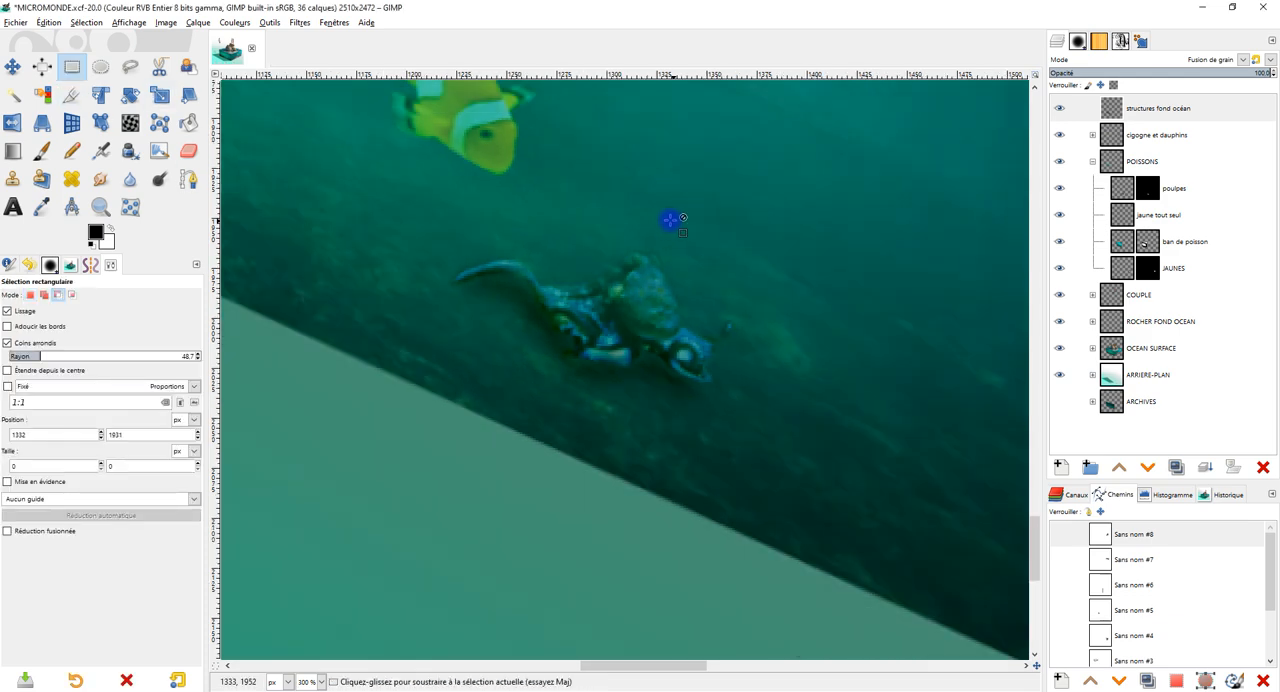
{"action": "scroll", "coordinate": [669, 219], "scroll_direction": "down", "scroll_amount": 3}
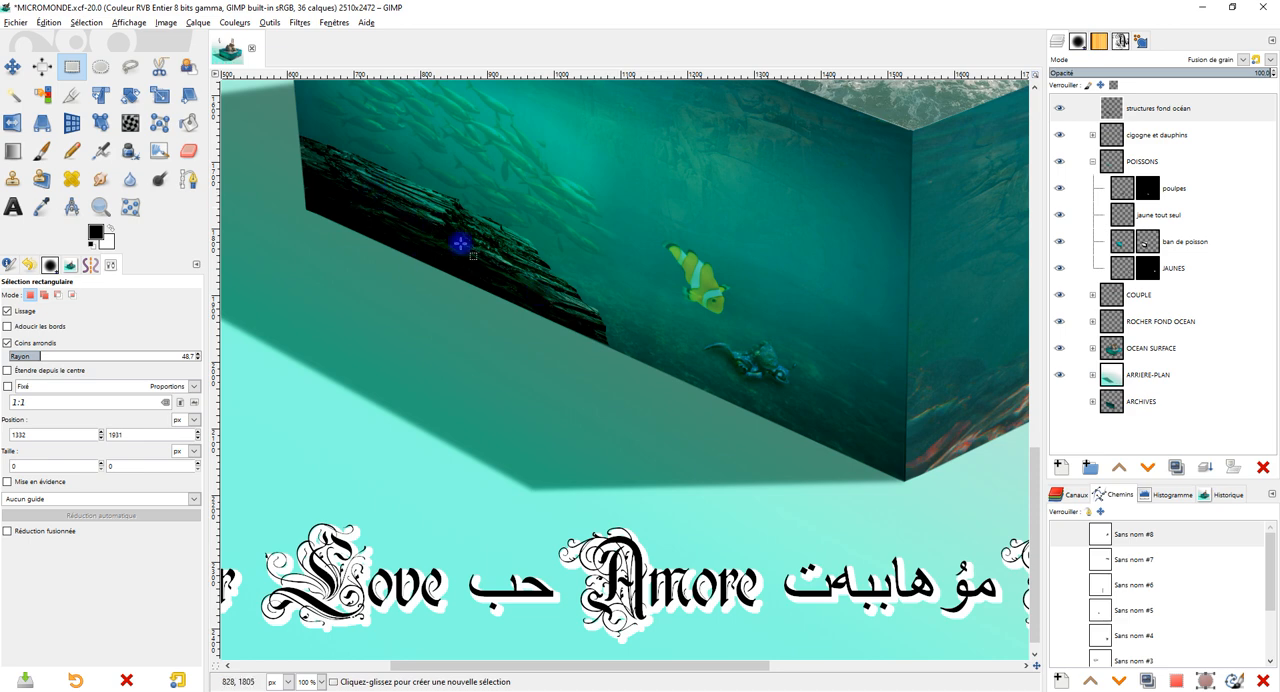
{"action": "scroll", "coordinate": [460, 243], "scroll_direction": "up", "scroll_amount": 2, "text": "ctrl"}
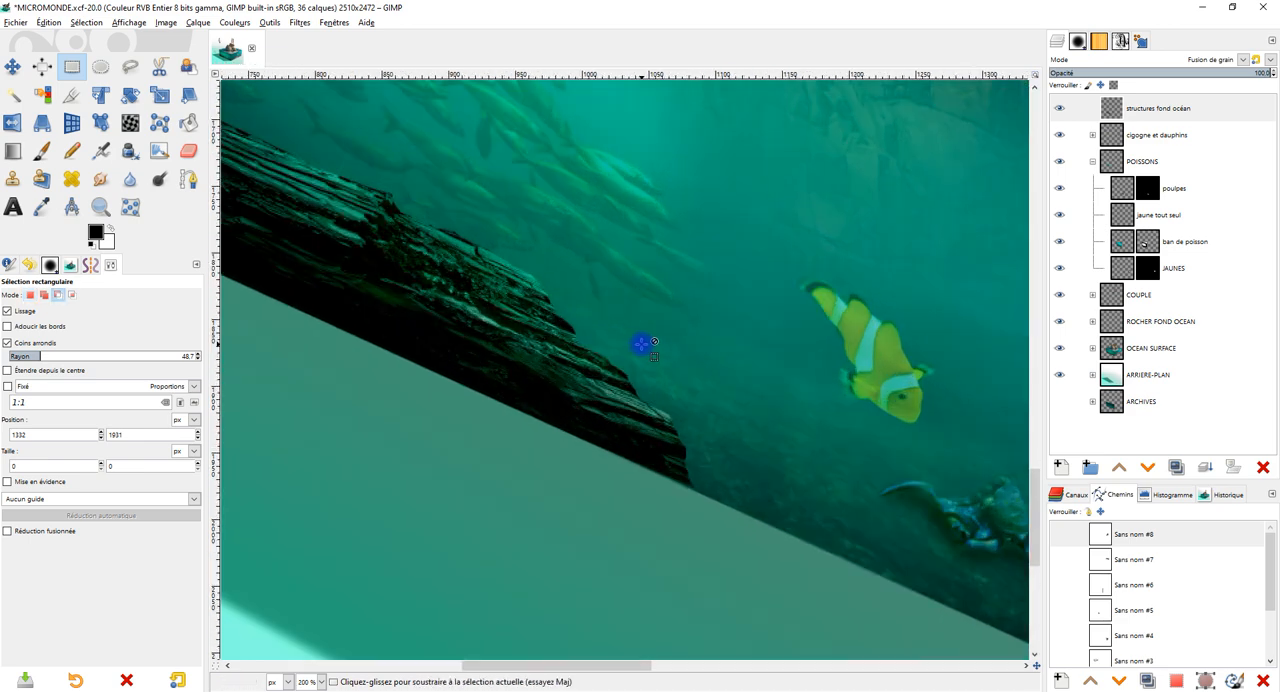
{"action": "scroll", "coordinate": [655, 350], "scroll_direction": "down", "scroll_amount": 2, "text": "ctrl"}
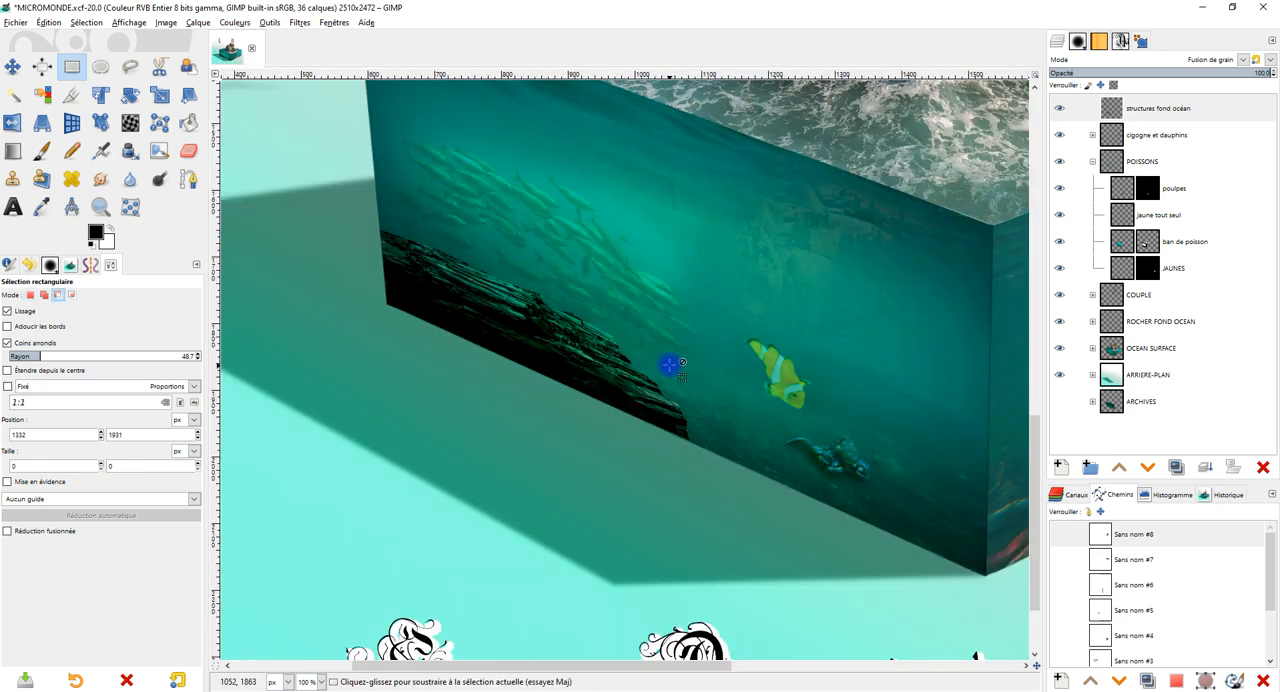
{"action": "left_click_drag", "start_coordinate": [722, 361], "coordinate": [674, 348]}
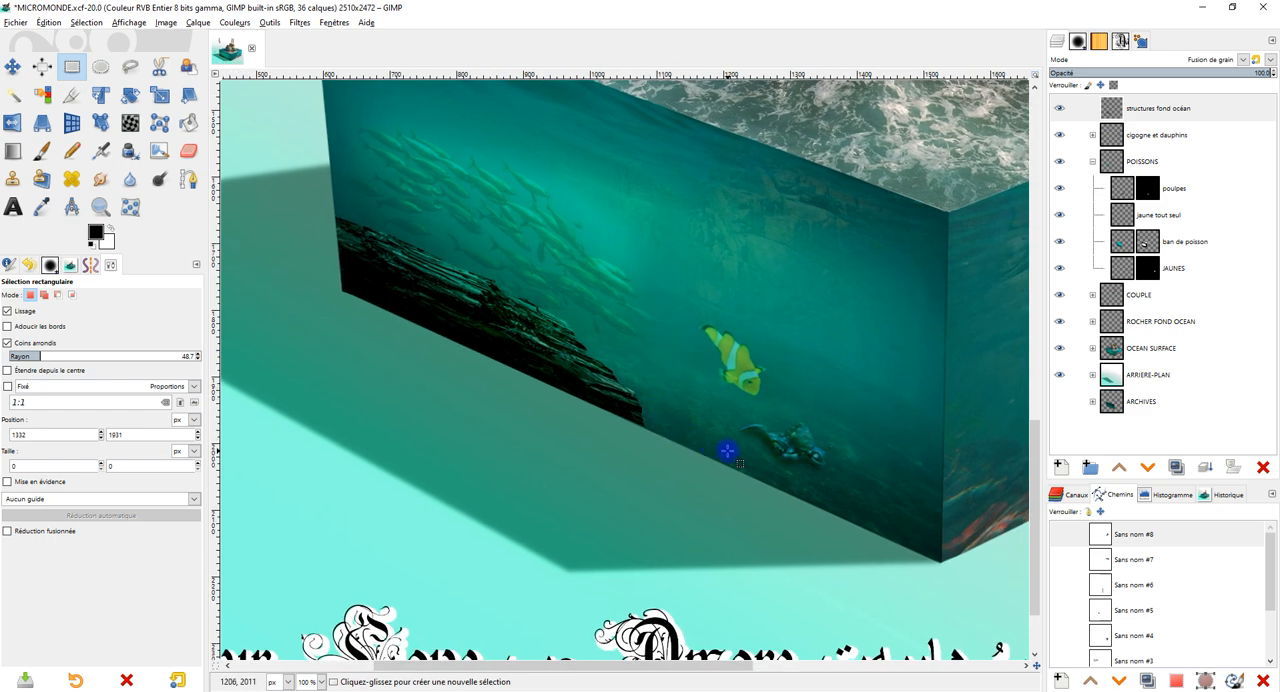
{"action": "scroll", "coordinate": [698, 443], "scroll_direction": "up", "scroll_amount": 3, "text": "ctrl"}
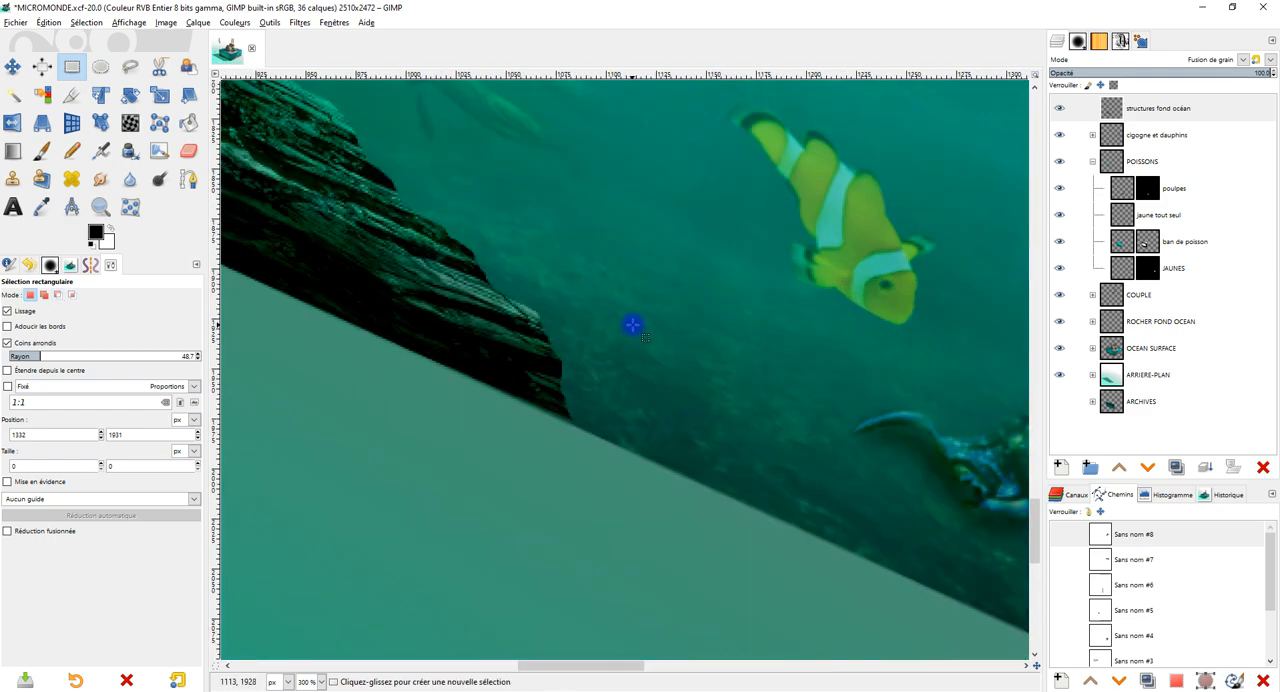
{"action": "left_click_drag", "start_coordinate": [633, 324], "coordinate": [676, 366]}
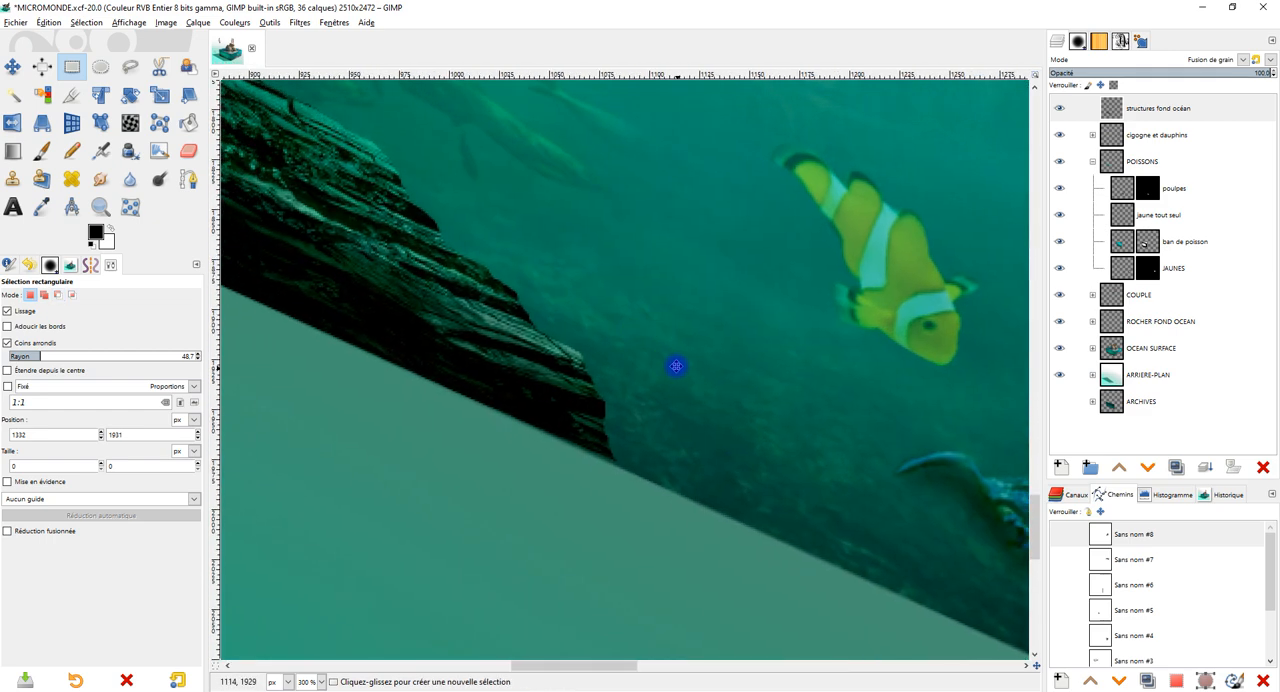
Extend the rock's lower-right end on the structures fond océan layer with the Clone tool, sampling texture from the rock's upper edge.
{"action": "left_click", "coordinate": [12, 178]}
{"action": "left_click", "coordinate": [1163, 105]}
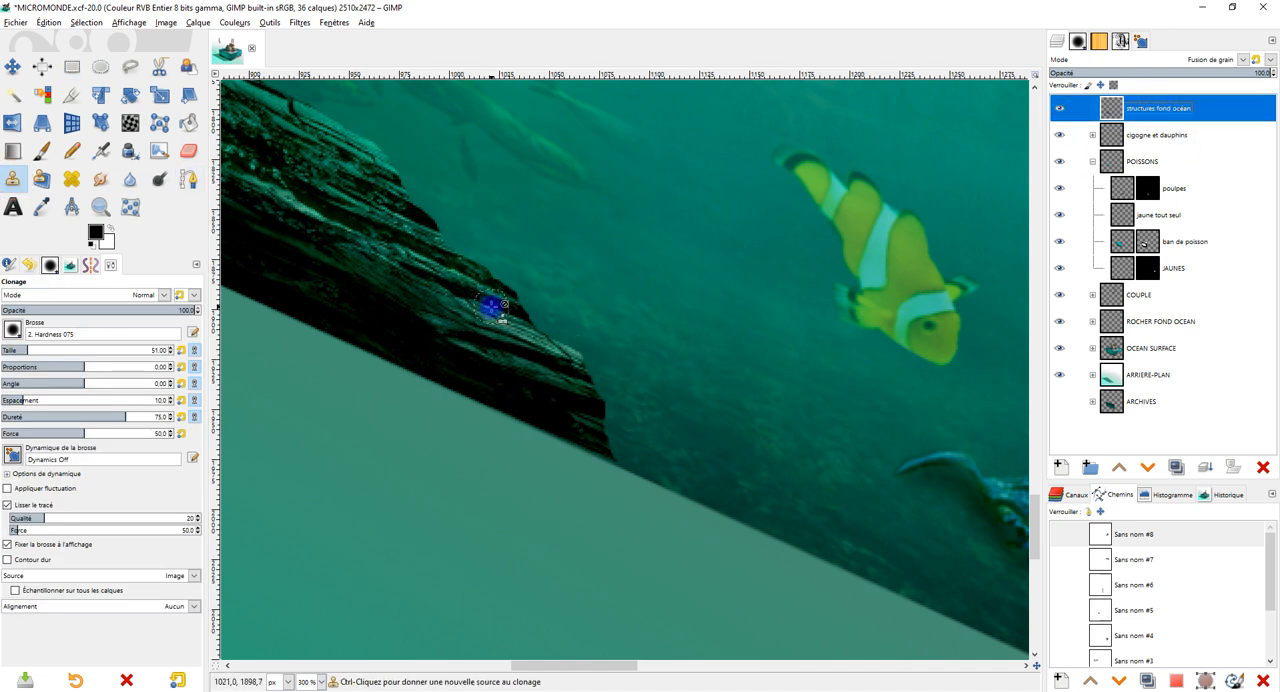
{"action": "left_click", "coordinate": [491, 306], "text": "ctrl"}
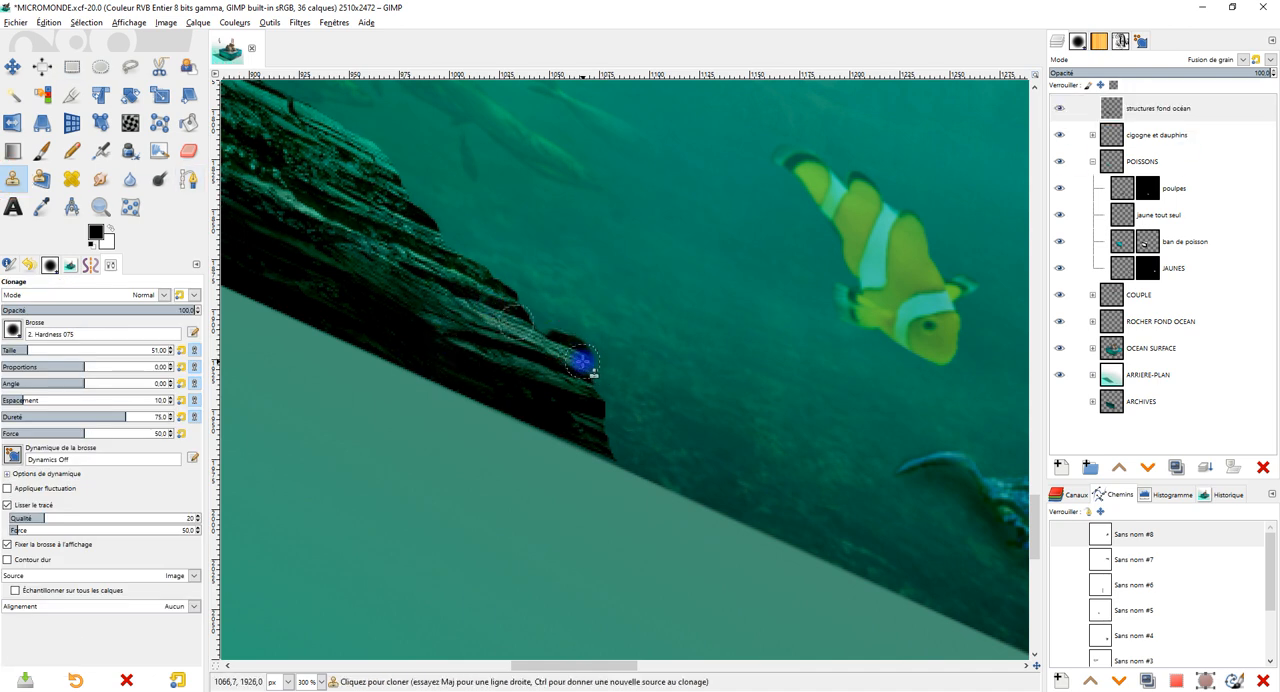
{"action": "left_click", "coordinate": [1145, 110]}
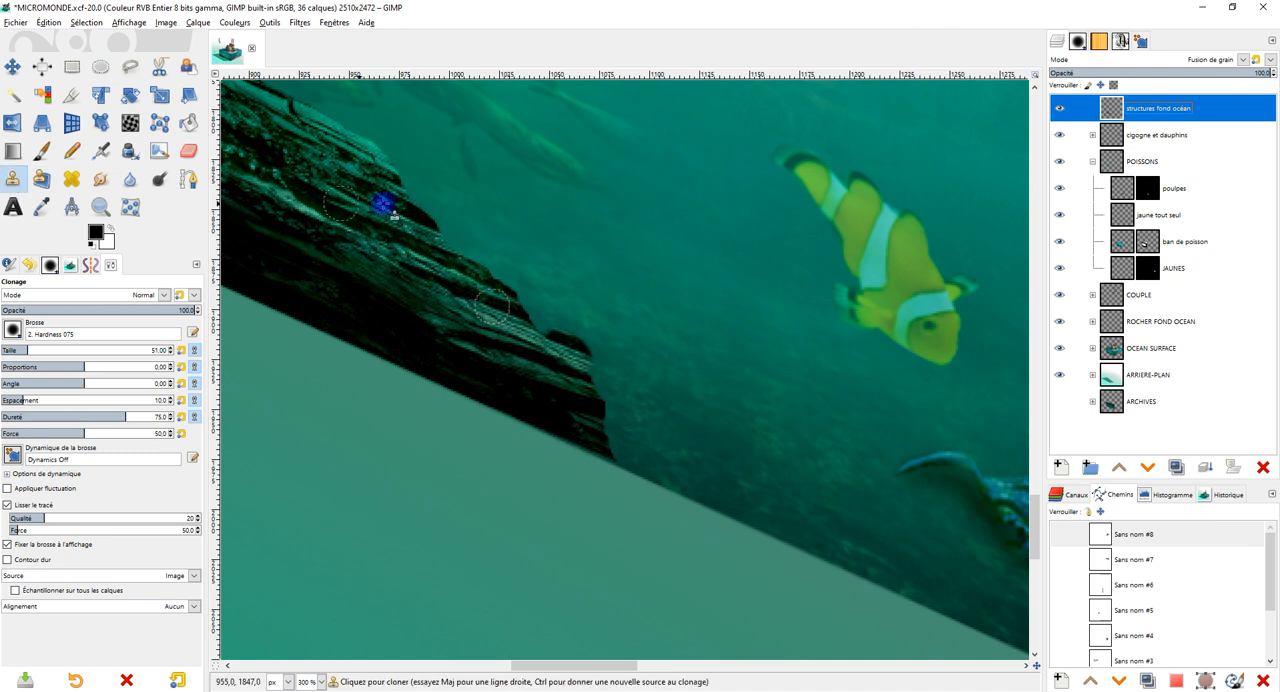
{"action": "left_click", "coordinate": [466, 286], "text": "ctrl"}
{"action": "left_click_drag", "start_coordinate": [606, 367], "coordinate": [610, 398]}
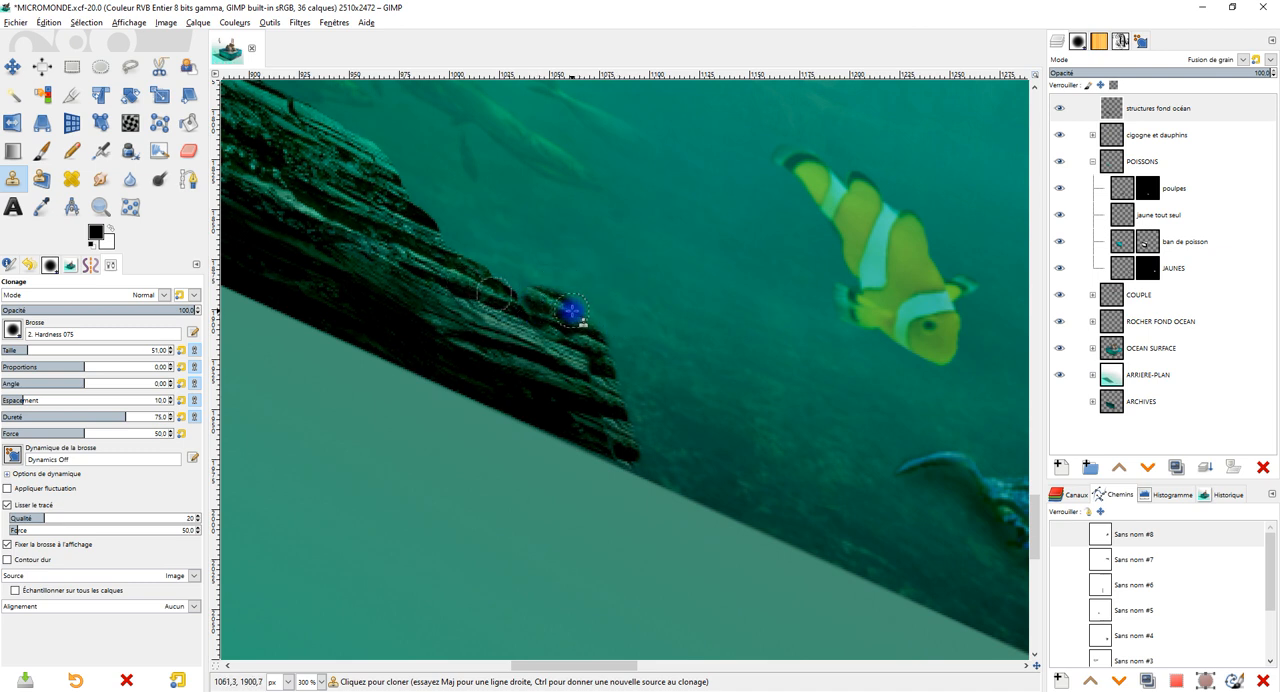
Resample the rock and clone more texture over the upper edge of its right end, and check the rock's full length.
{"action": "left_click_drag", "start_coordinate": [607, 275], "coordinate": [633, 319]}
{"action": "mouse_move", "coordinate": [489, 296]}
{"action": "left_mouse_down"}
{"action": "mouse_move", "coordinate": [533, 327]}
{"action": "mouse_move", "coordinate": [472, 299]}
{"action": "left_mouse_up"}
{"action": "mouse_move", "coordinate": [528, 220]}
{"action": "left_mouse_down"}
{"action": "mouse_move", "coordinate": [644, 268]}
{"action": "mouse_move", "coordinate": [767, 373]}
{"action": "mouse_move", "coordinate": [752, 407]}
{"action": "left_mouse_up"}
{"action": "scroll", "coordinate": [752, 407], "scroll_direction": "down", "scroll_amount": 2}
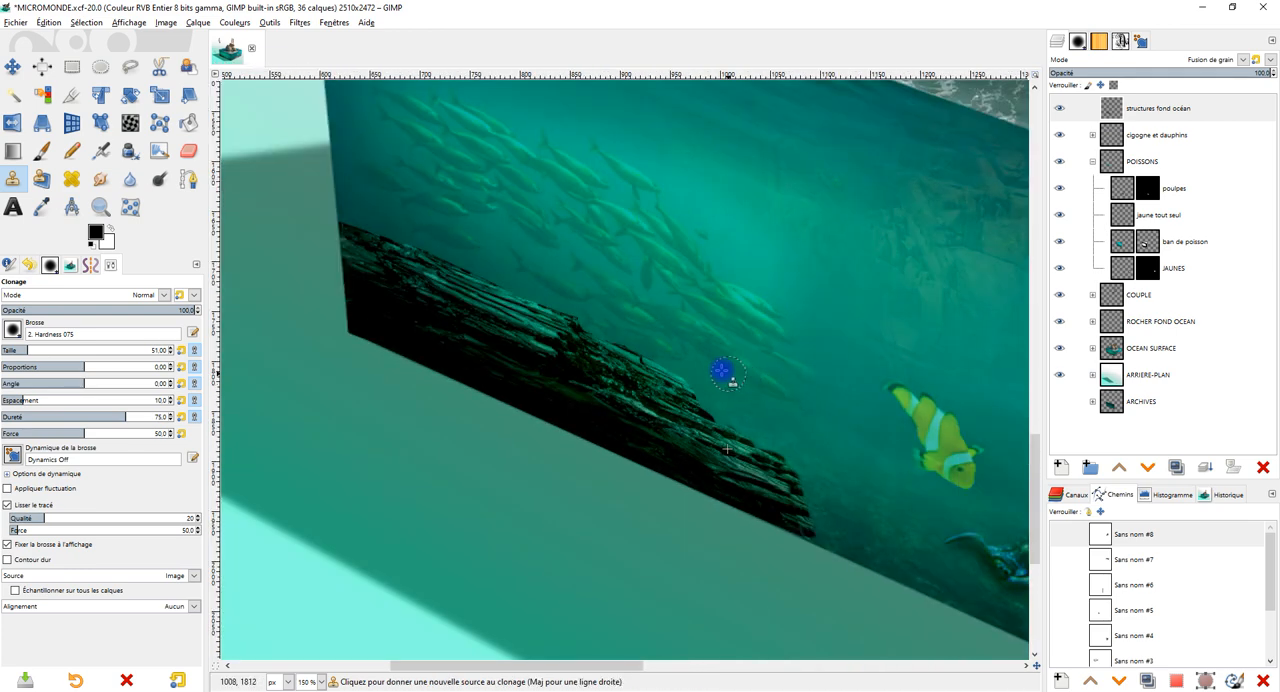
{"action": "scroll", "coordinate": [735, 377], "scroll_direction": "up", "scroll_amount": 2}
{"action": "scroll", "coordinate": [740, 337], "scroll_direction": "down", "scroll_amount": 3}
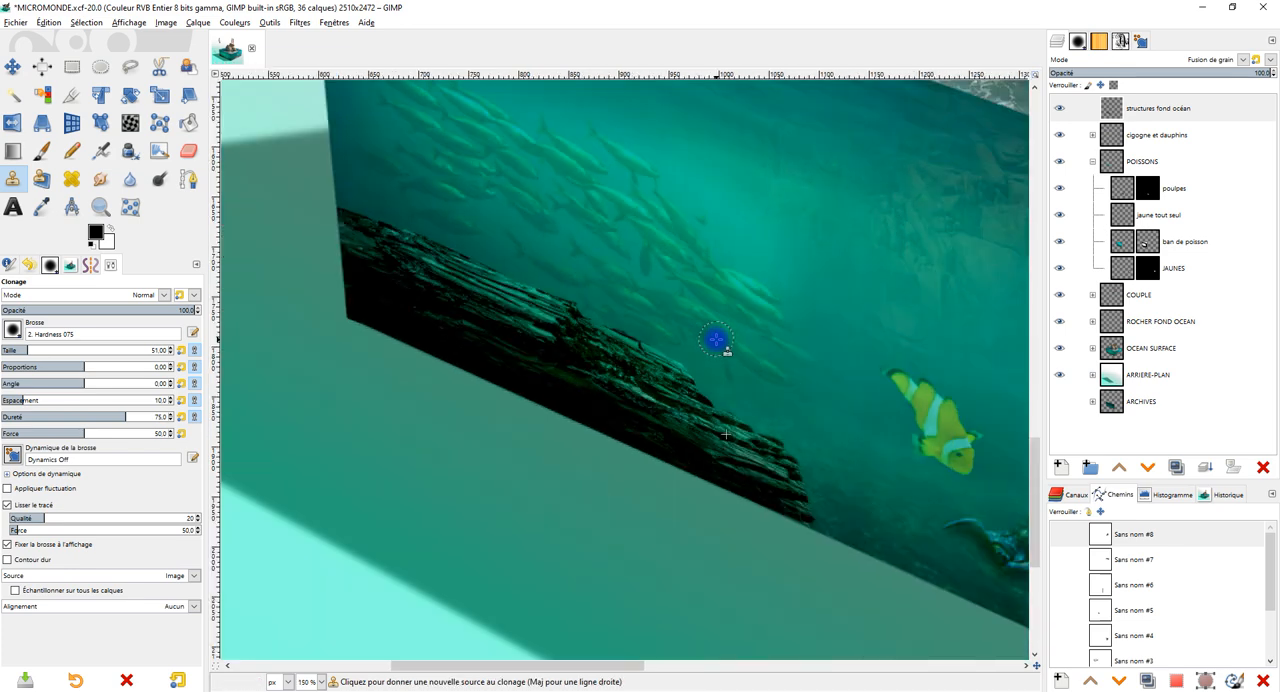
{"action": "scroll", "coordinate": [437, 323], "scroll_direction": "up", "scroll_amount": 3}
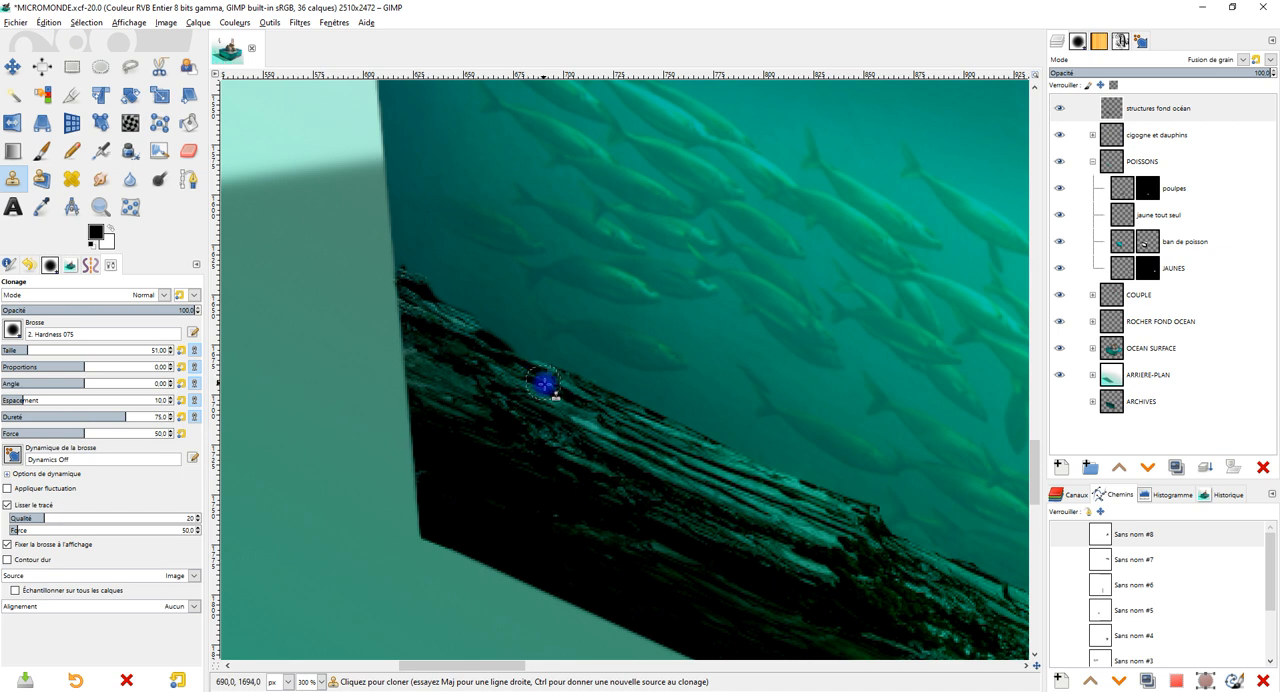
Select the rock from the structures fond océan layer's alpha, with the Paintbrush ready for painting in black.
{"action": "left_click_drag", "start_coordinate": [707, 428], "coordinate": [617, 364]}
{"action": "left_click", "coordinate": [45, 152]}
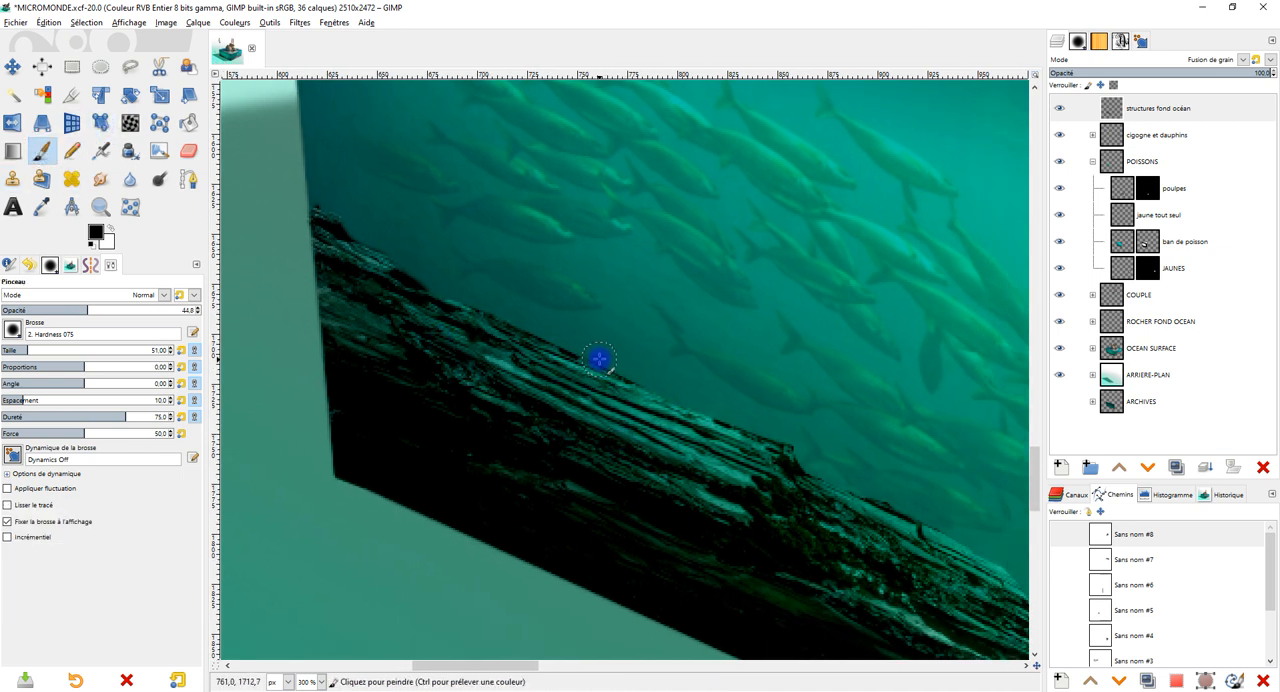
{"action": "right_click", "coordinate": [1112, 106]}
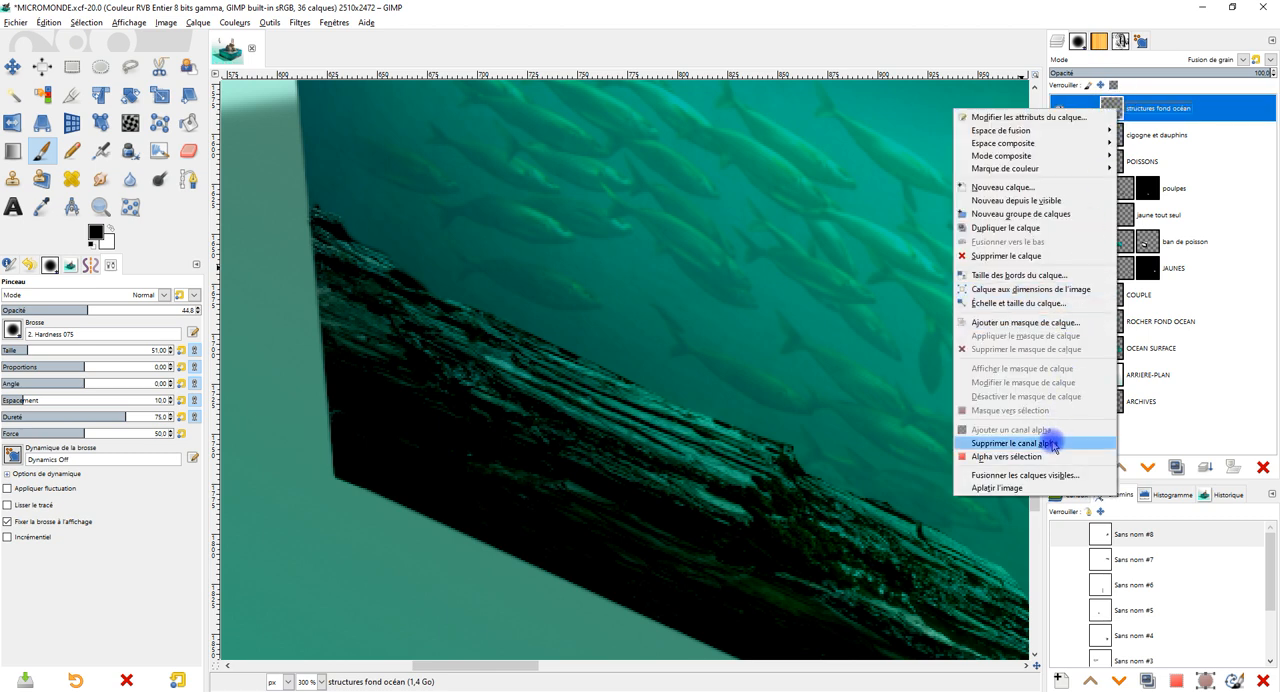
{"action": "left_click", "coordinate": [1005, 456]}
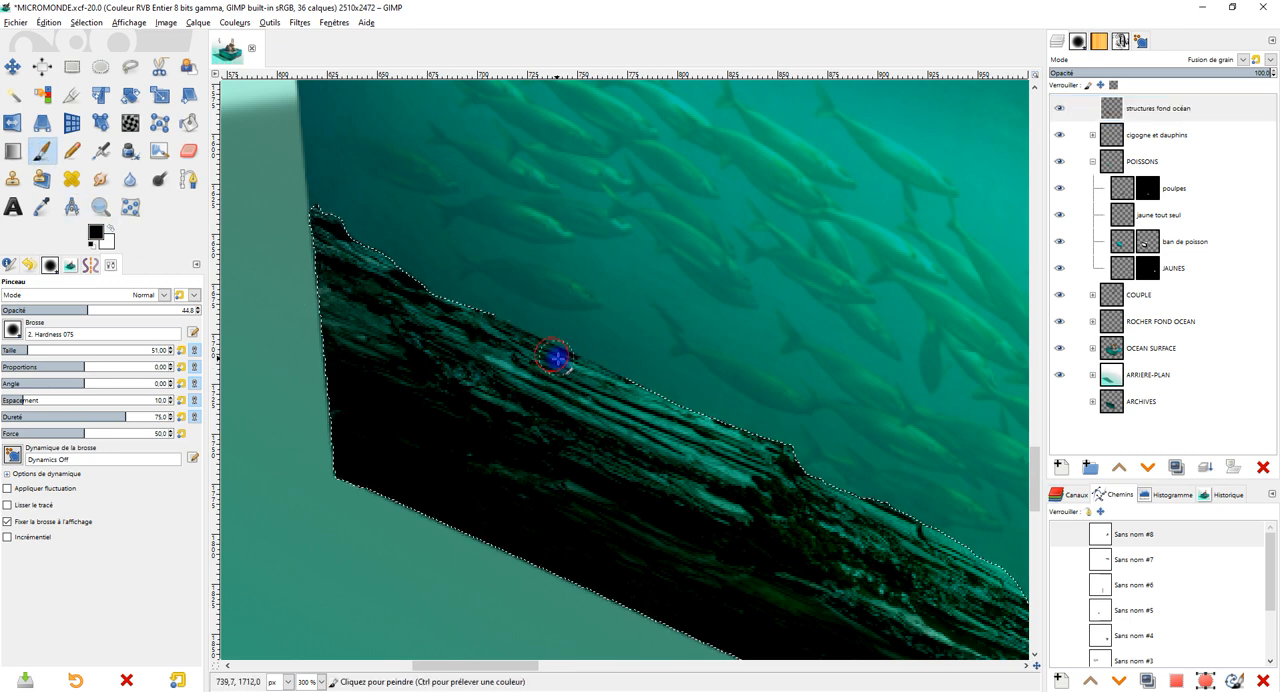
{"action": "scroll", "coordinate": [571, 366], "scroll_direction": "up", "scroll_amount": 3}
{"action": "scroll", "coordinate": [682, 433], "scroll_direction": "down", "scroll_amount": 3}
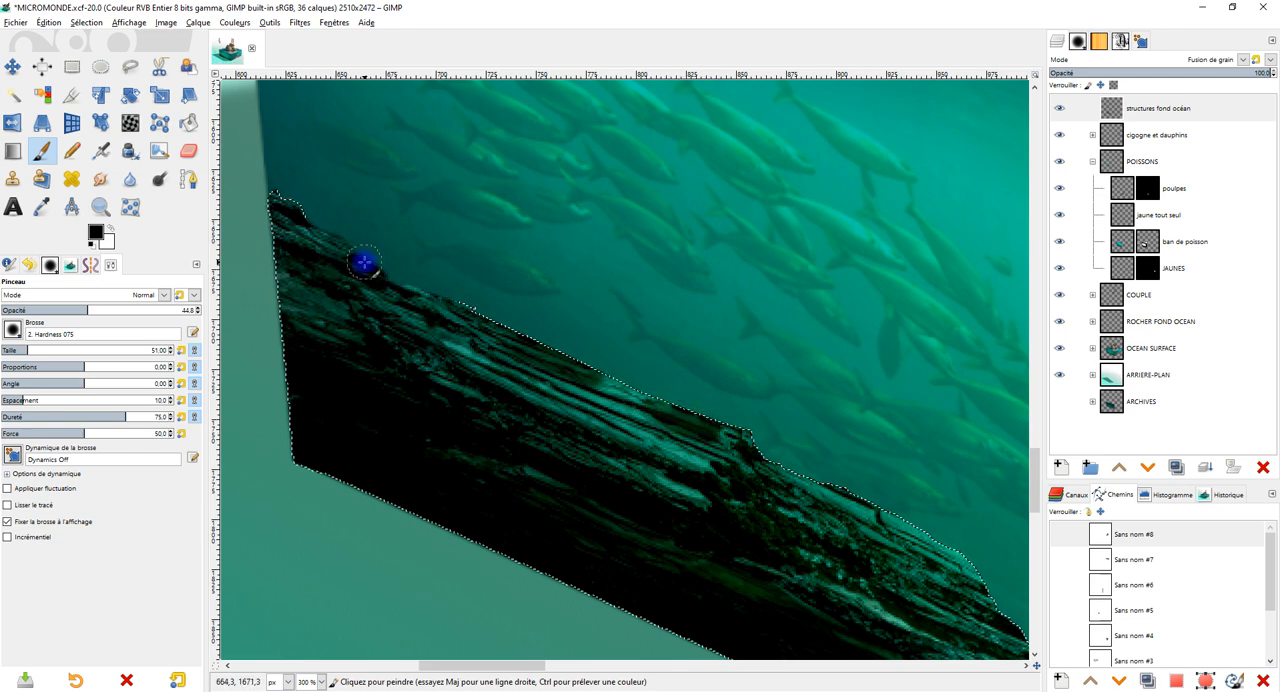
Darken the rock's upper edge inside the selection with black Paintbrush strokes, raising the brush opacity to 70.
{"action": "left_click_drag", "start_coordinate": [865, 360], "coordinate": [685, 235]}
{"action": "mouse_move", "coordinate": [706, 400]}
{"action": "left_mouse_down"}
{"action": "mouse_move", "coordinate": [772, 436]}
{"action": "mouse_move", "coordinate": [750, 418]}
{"action": "left_mouse_up"}
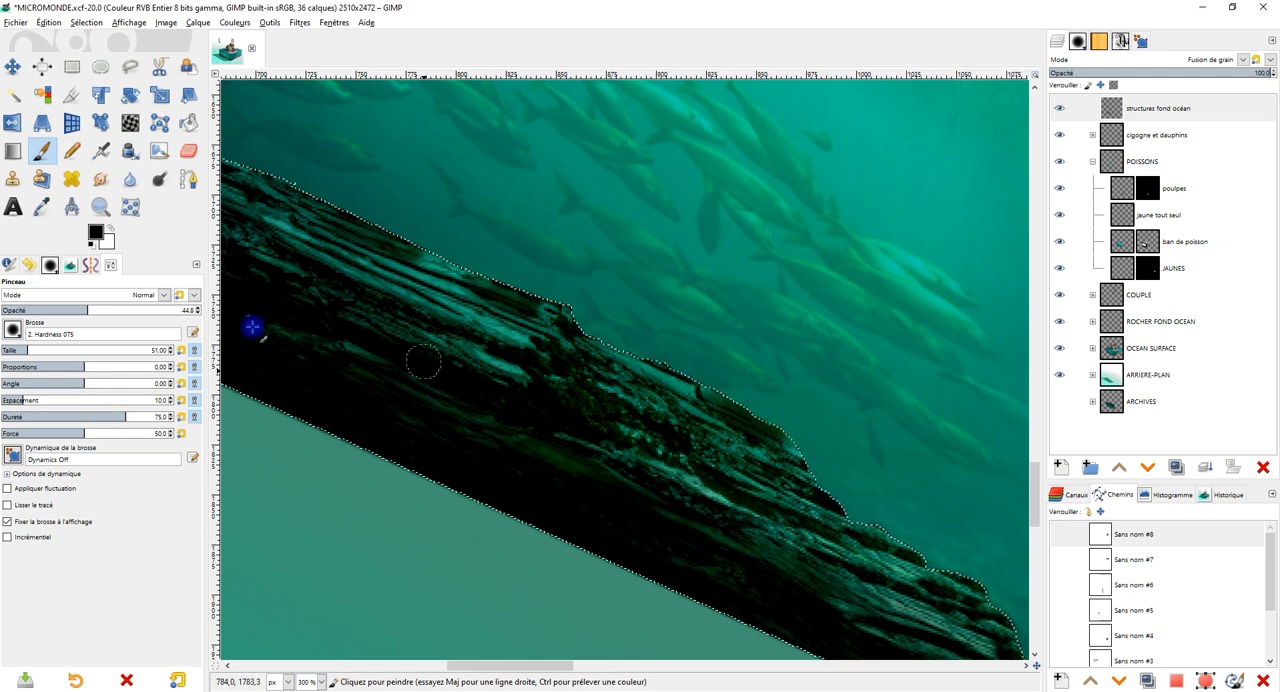
{"action": "left_click", "coordinate": [136, 309]}
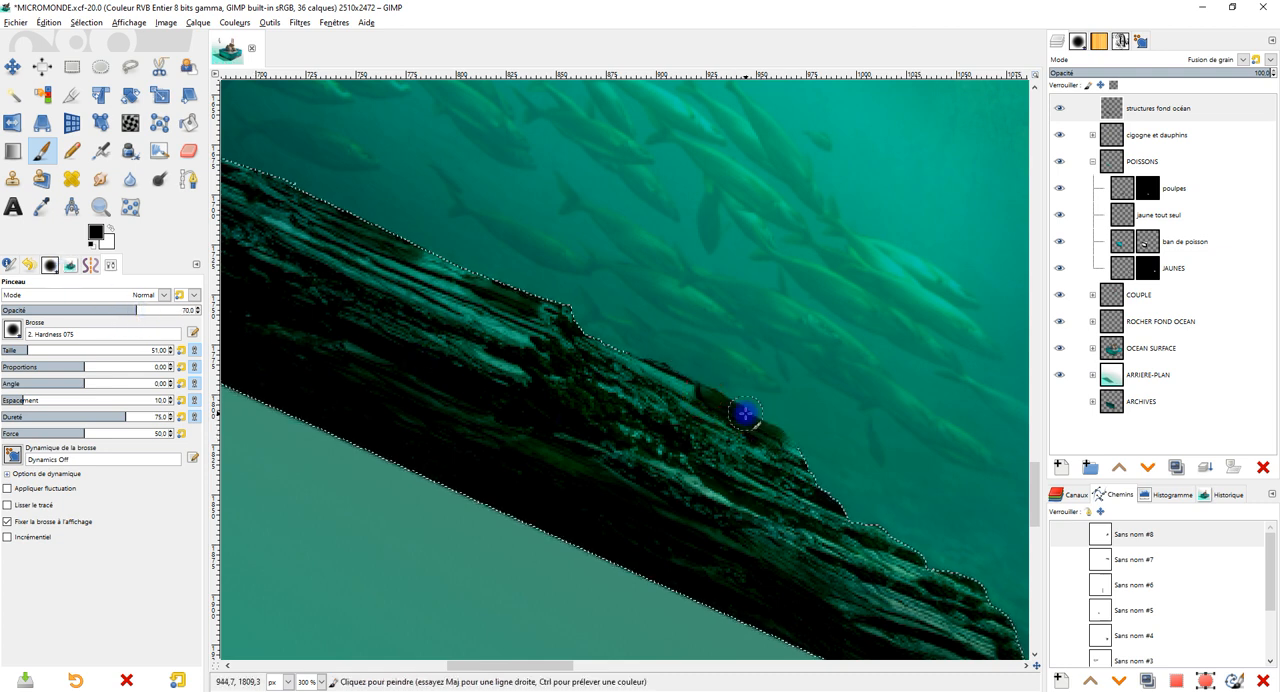
{"action": "left_click_drag", "start_coordinate": [629, 355], "coordinate": [646, 366]}
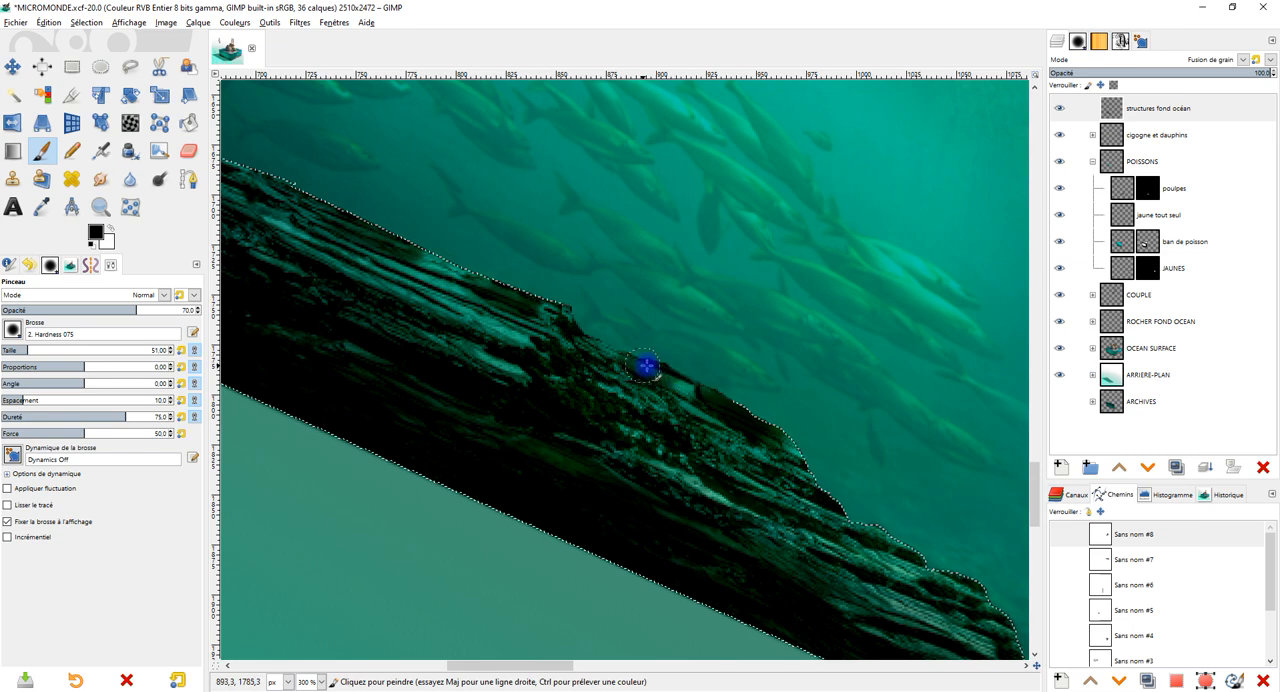
{"action": "scroll", "coordinate": [775, 428], "scroll_direction": "down", "scroll_amount": 2}
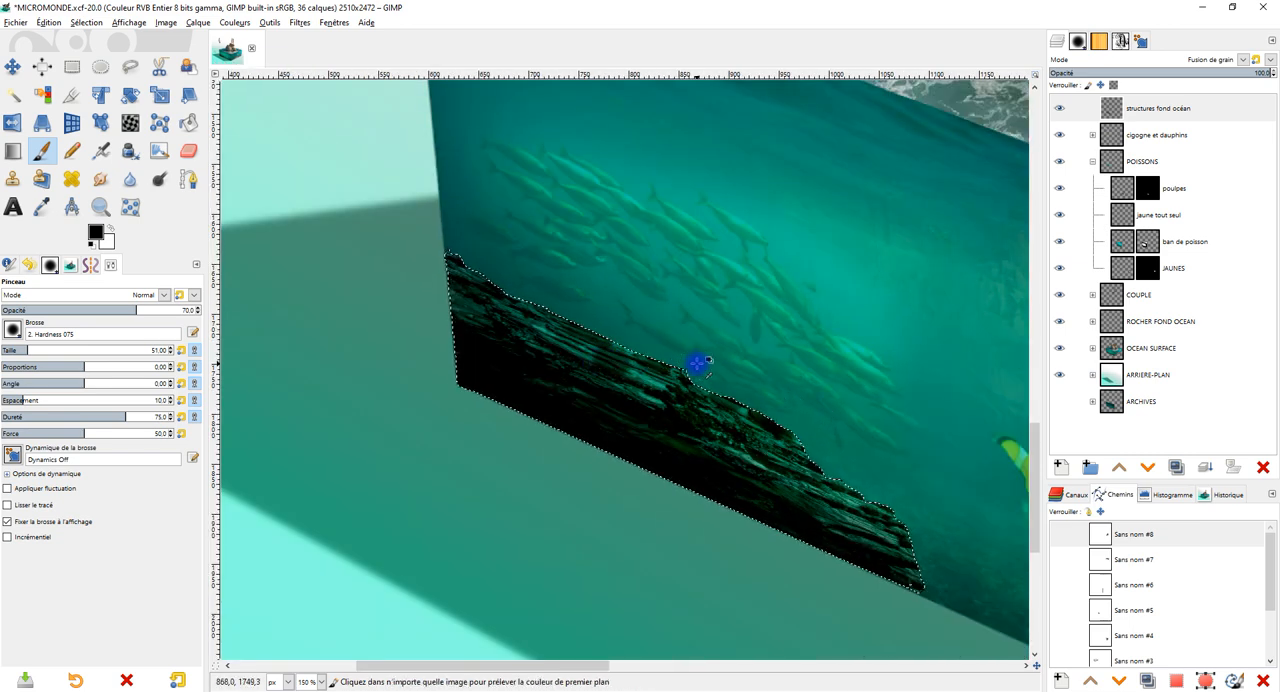
{"action": "scroll", "coordinate": [640, 362], "scroll_direction": "up", "scroll_amount": 2}
Try more black strokes along the middle of the rock's upper edge, and undo the latest ones.
{"action": "key", "text": "ctrl+z"}
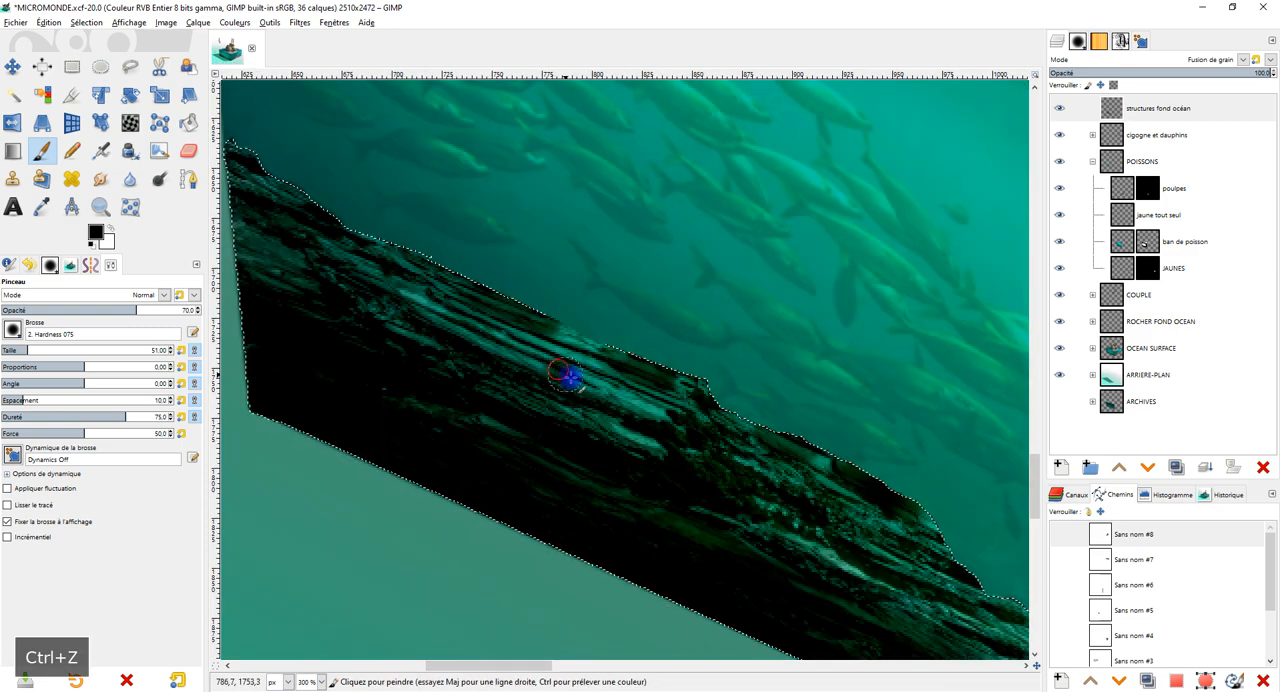
{"action": "scroll", "coordinate": [603, 371], "scroll_direction": "down", "scroll_amount": 2}
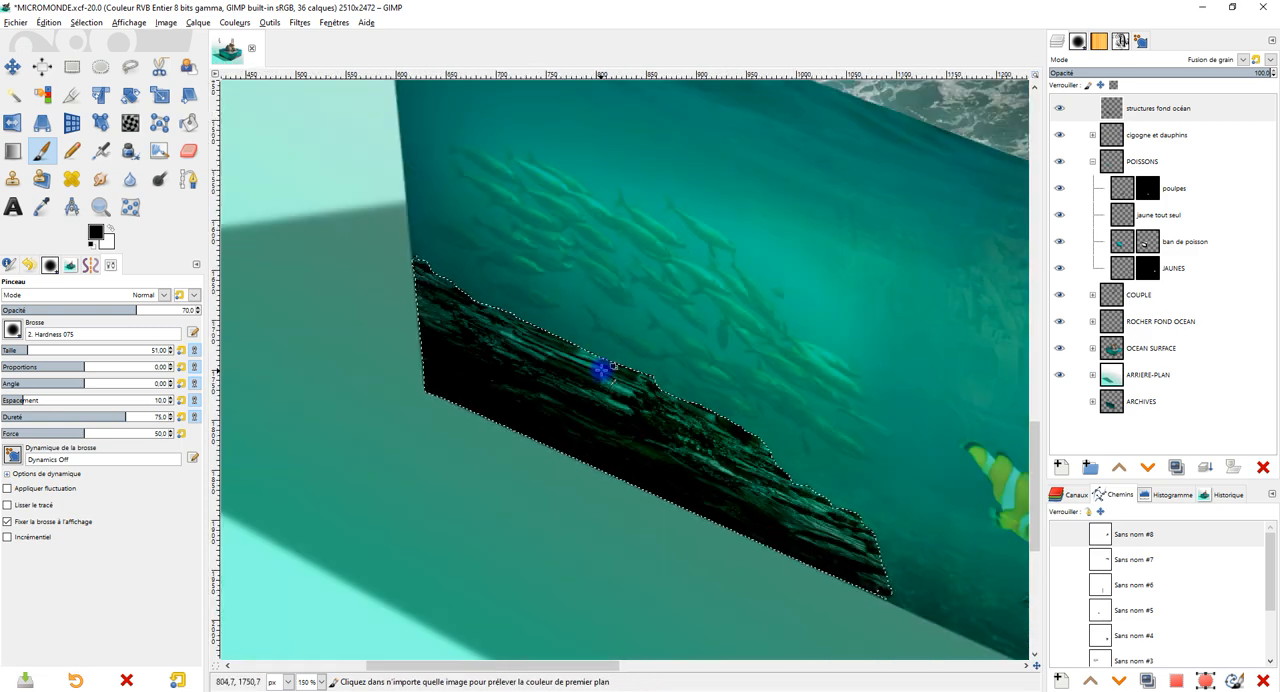
{"action": "scroll", "coordinate": [600, 367], "scroll_direction": "up", "scroll_amount": 2}
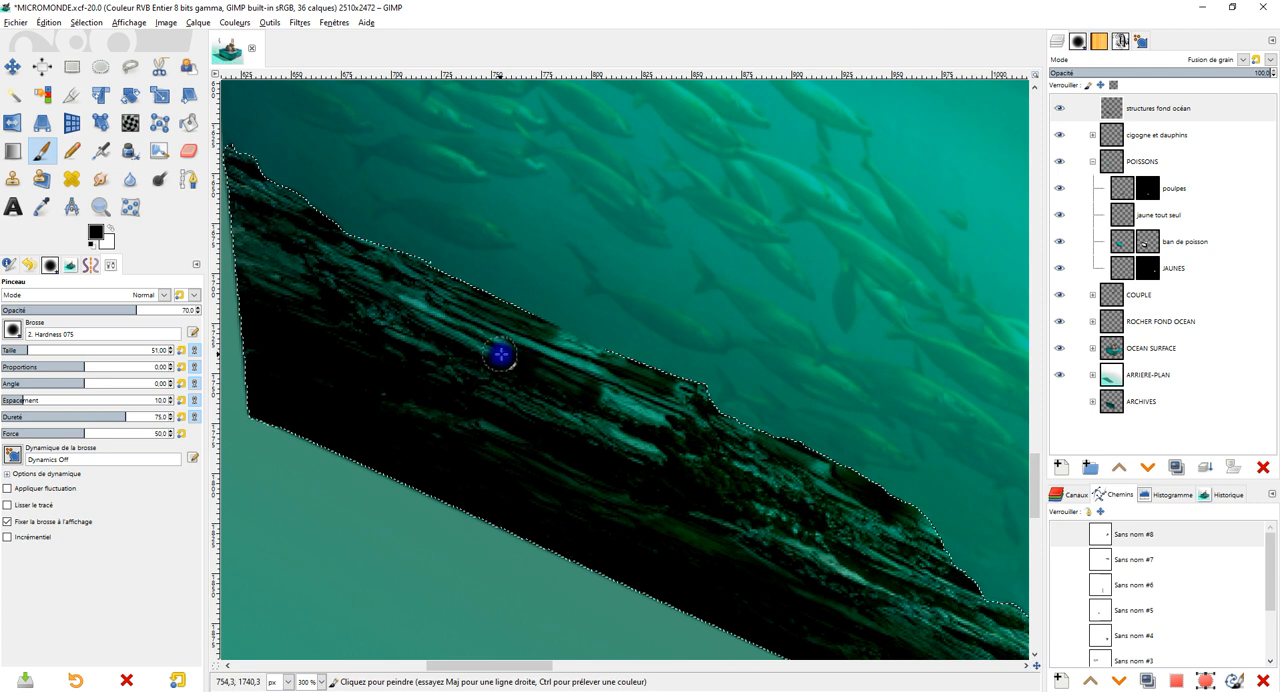
{"action": "mouse_move", "coordinate": [495, 350]}
{"action": "left_mouse_down"}
{"action": "mouse_move", "coordinate": [563, 380]}
{"action": "mouse_move", "coordinate": [537, 371]}
{"action": "mouse_move", "coordinate": [628, 368]}
{"action": "mouse_move", "coordinate": [486, 309]}
{"action": "mouse_move", "coordinate": [560, 340]}
{"action": "left_mouse_up"}
{"action": "key", "text": "ctrl+z"}
{"action": "key", "text": "ctrl+z"}
{"action": "key", "text": "ctrl+z"}
{"action": "key", "text": "ctrl+z"}
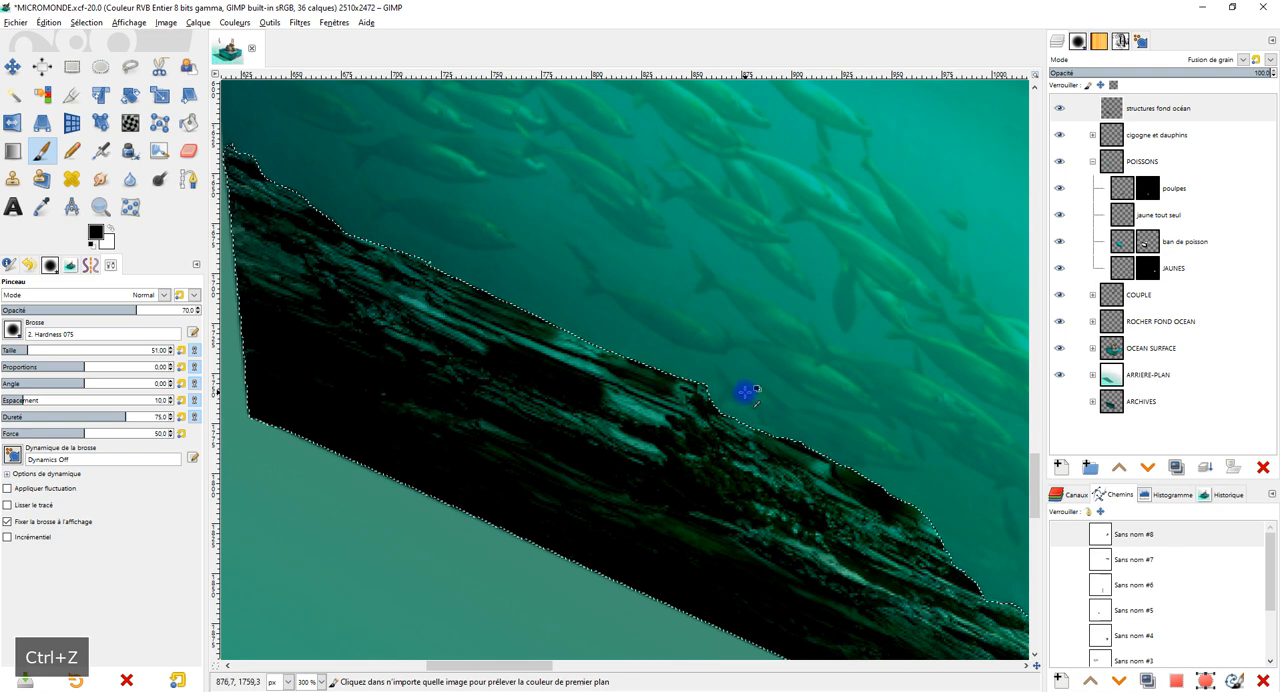
Clear the rock selection and check the darkened rock against the whole underwater face of the cube.
{"action": "scroll", "coordinate": [750, 387], "scroll_direction": "down", "scroll_amount": 3}
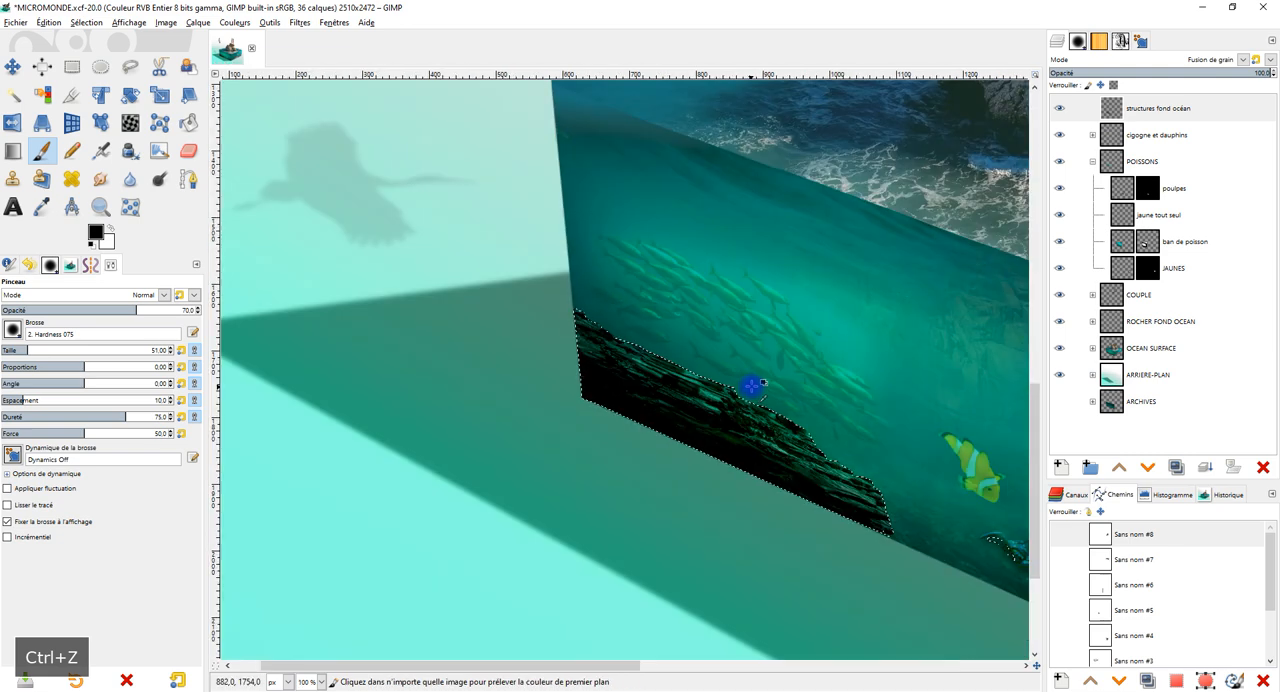
{"action": "scroll", "coordinate": [757, 378], "scroll_direction": "up", "scroll_amount": 3}
{"action": "scroll", "coordinate": [763, 380], "scroll_direction": "down", "scroll_amount": 2}
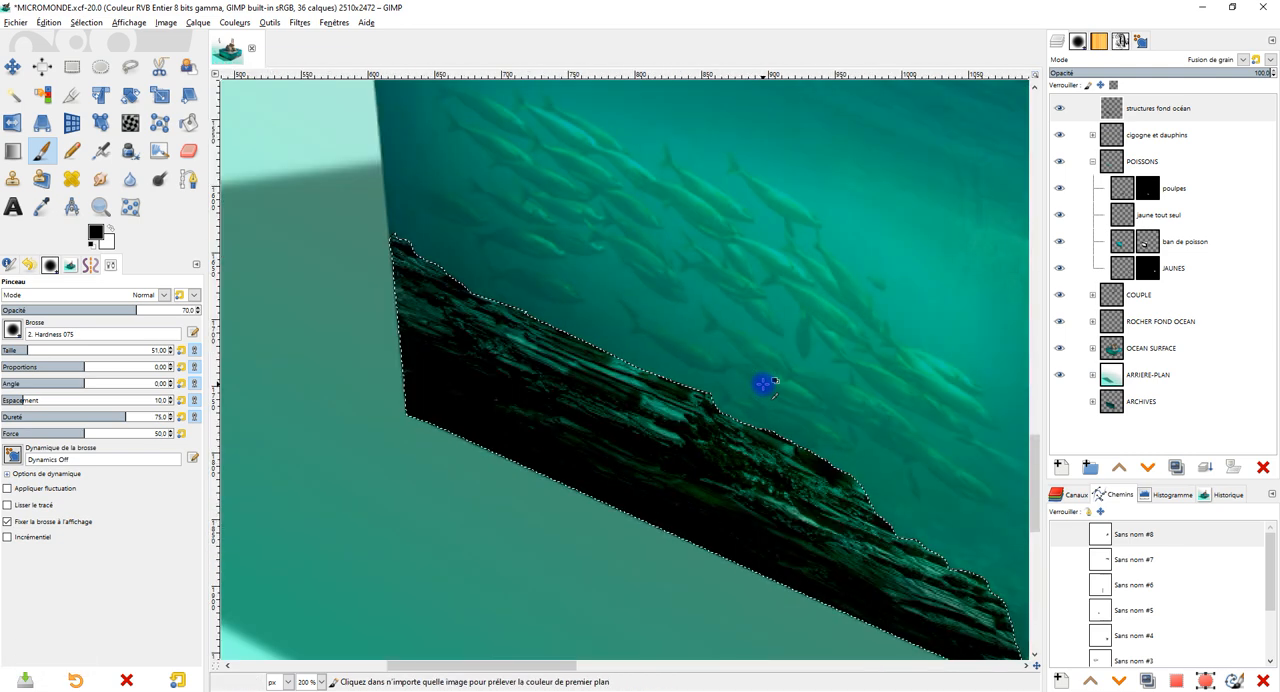
{"action": "left_click_drag", "start_coordinate": [731, 384], "coordinate": [644, 390]}
{"action": "left_click", "coordinate": [78, 67]}
{"action": "left_click", "coordinate": [306, 164]}
{"action": "scroll", "coordinate": [430, 222], "scroll_direction": "down", "scroll_amount": 2}
{"action": "scroll", "coordinate": [437, 227], "scroll_direction": "up", "scroll_amount": 3}
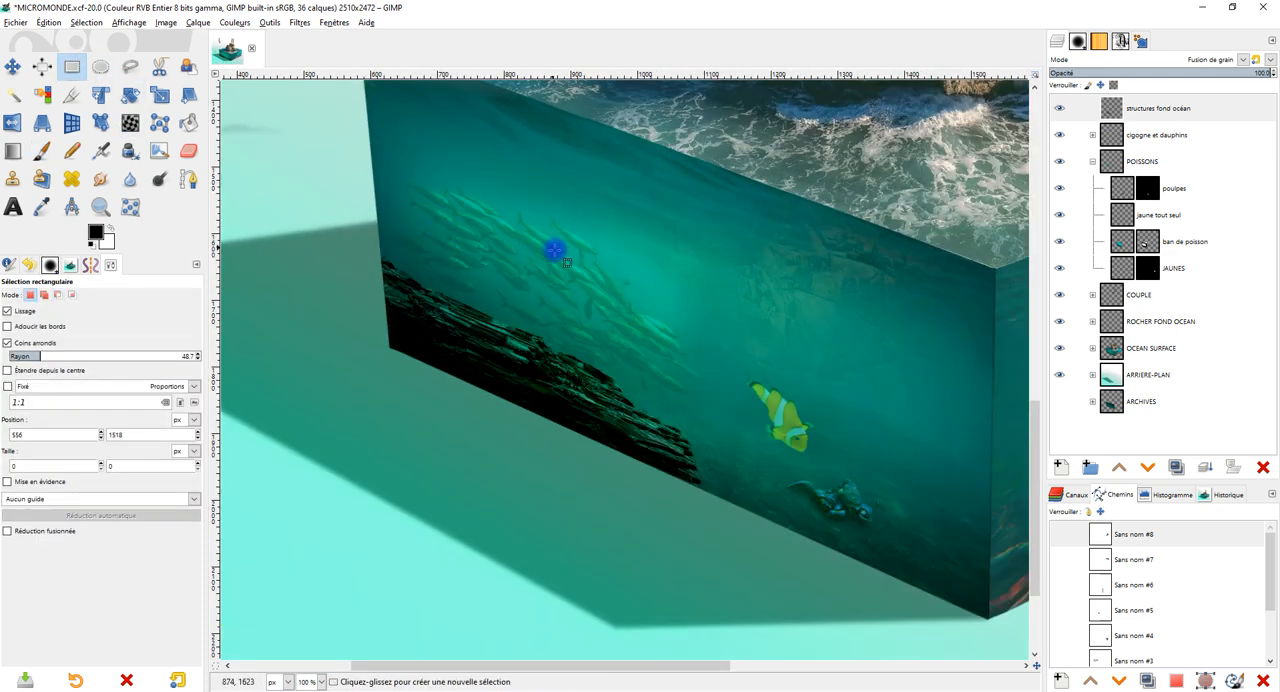
{"action": "scroll", "coordinate": [503, 291], "scroll_direction": "down", "scroll_amount": 3}
{"action": "scroll", "coordinate": [600, 303], "scroll_direction": "up", "scroll_amount": 1}
{"action": "scroll", "coordinate": [600, 311], "scroll_direction": "up", "scroll_amount": 1}
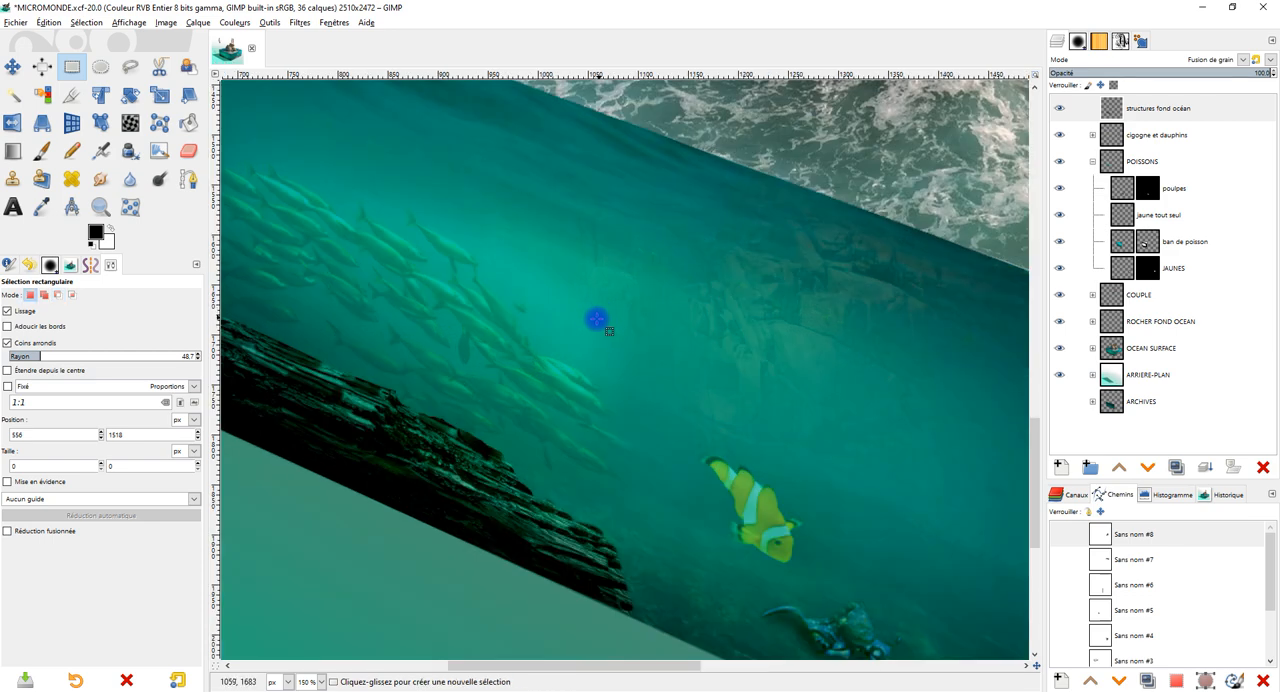
Move the ban de poisson layer up and slightly to the right, away from the rock, and check its placement.
{"action": "scroll", "coordinate": [597, 317], "scroll_direction": "left", "scroll_amount": 4}
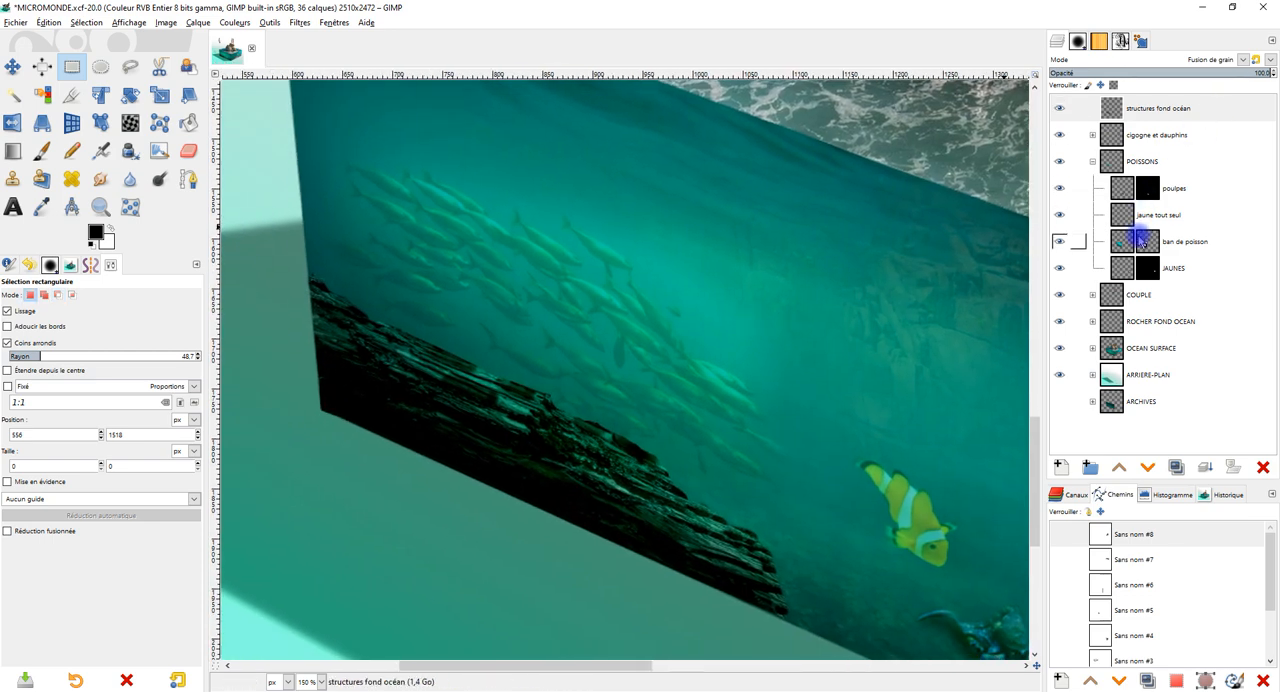
{"action": "left_click", "coordinate": [1122, 243]}
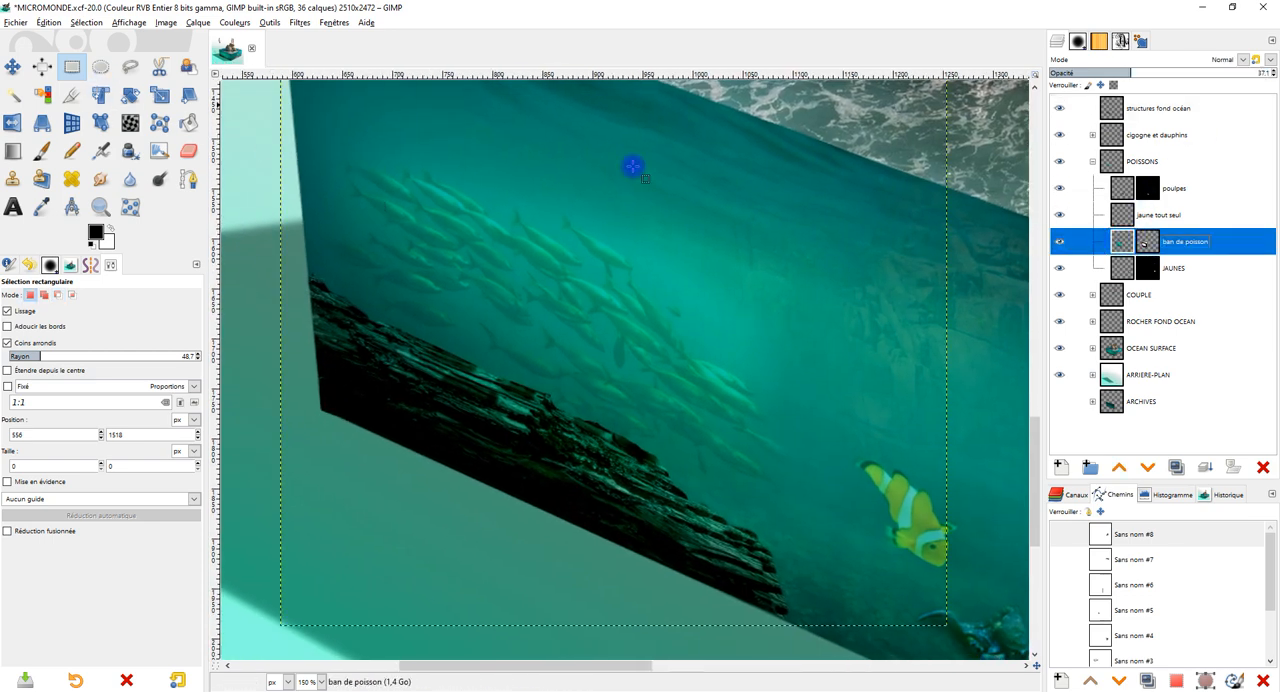
{"action": "scroll", "coordinate": [683, 209], "scroll_direction": "down", "scroll_amount": 2}
{"action": "scroll", "coordinate": [670, 384], "scroll_direction": "up", "scroll_amount": 3}
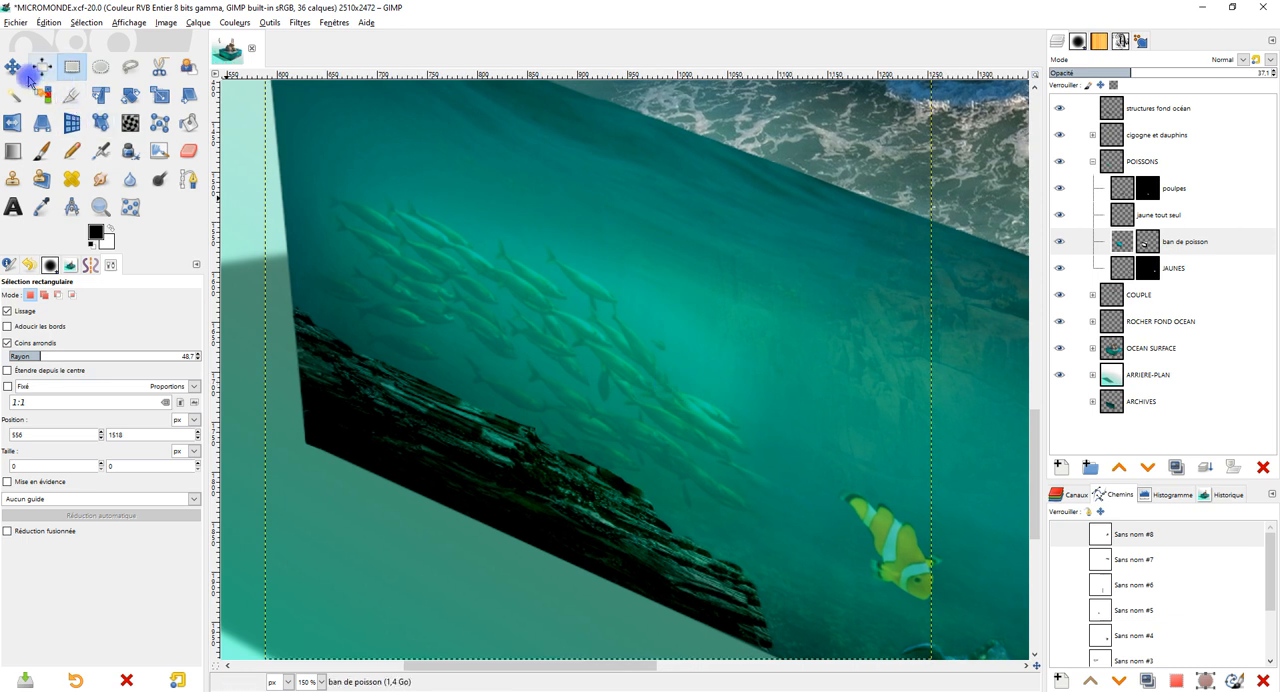
{"action": "left_click", "coordinate": [12, 66]}
{"action": "left_click_drag", "start_coordinate": [538, 296], "coordinate": [546, 247]}
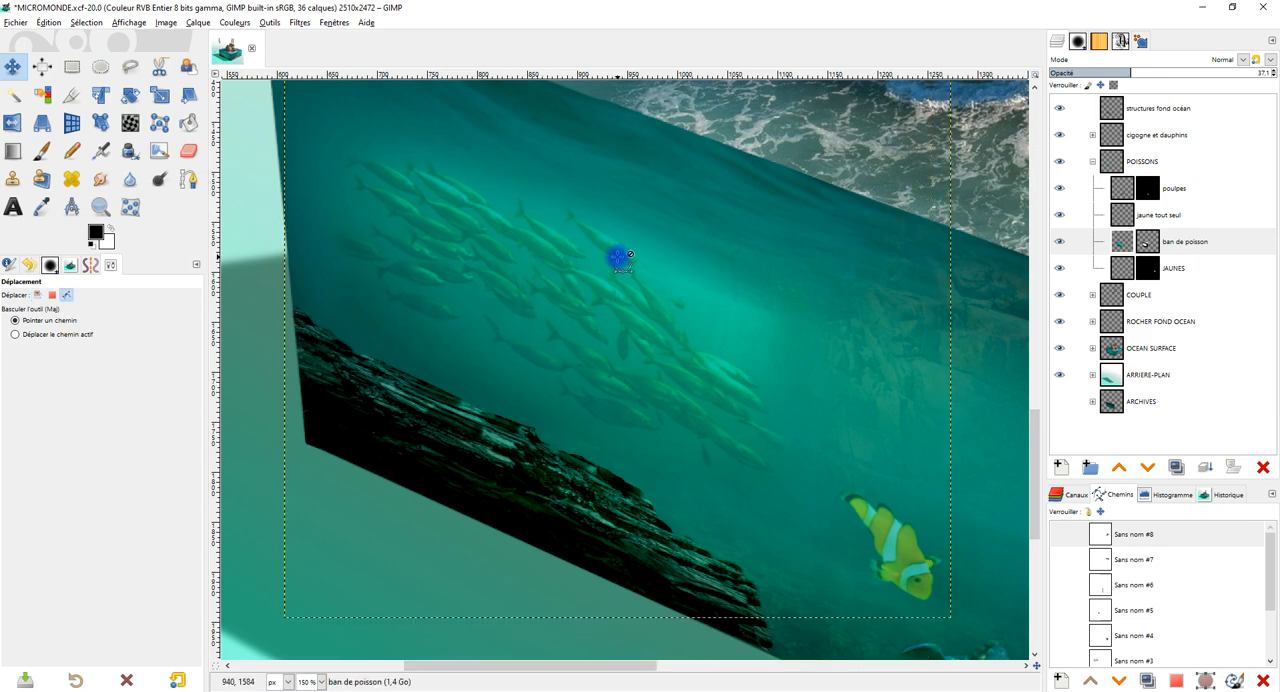
{"action": "scroll", "coordinate": [619, 258], "scroll_direction": "down", "scroll_amount": 1}
{"action": "left_click_drag", "start_coordinate": [717, 278], "coordinate": [657, 294]}
{"action": "scroll", "coordinate": [678, 405], "scroll_direction": "up", "scroll_amount": 1}
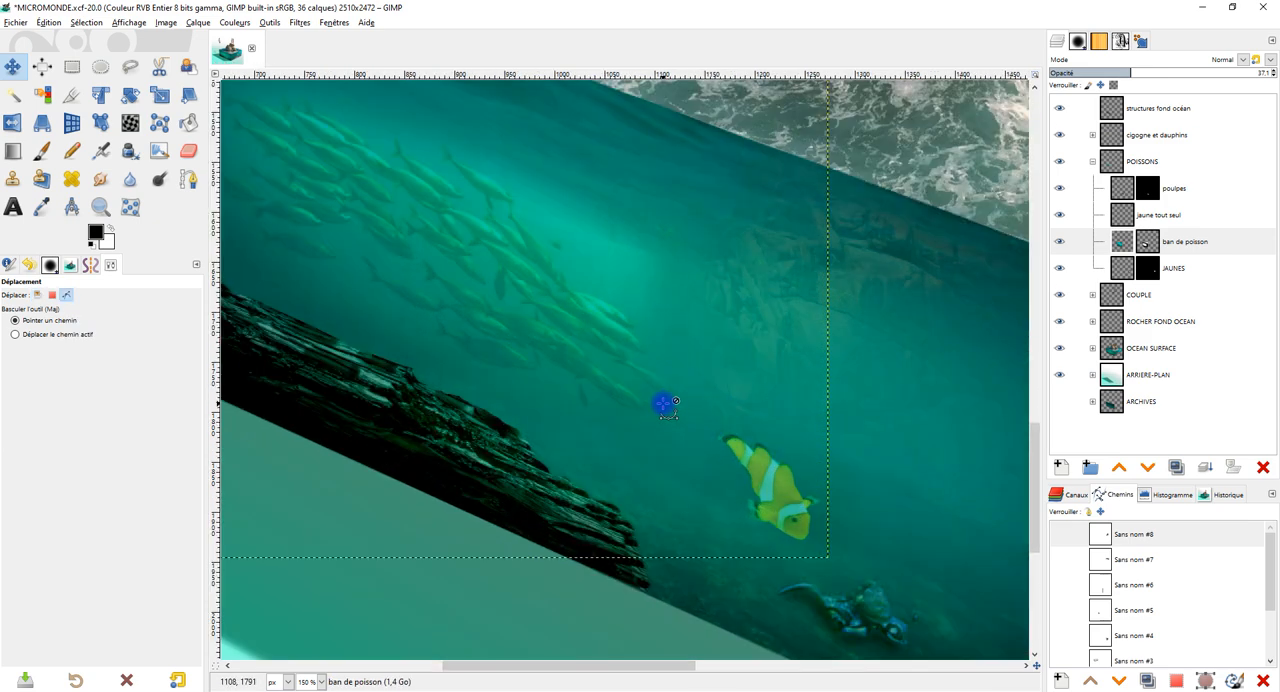
{"action": "left_click_drag", "start_coordinate": [720, 426], "coordinate": [806, 429]}
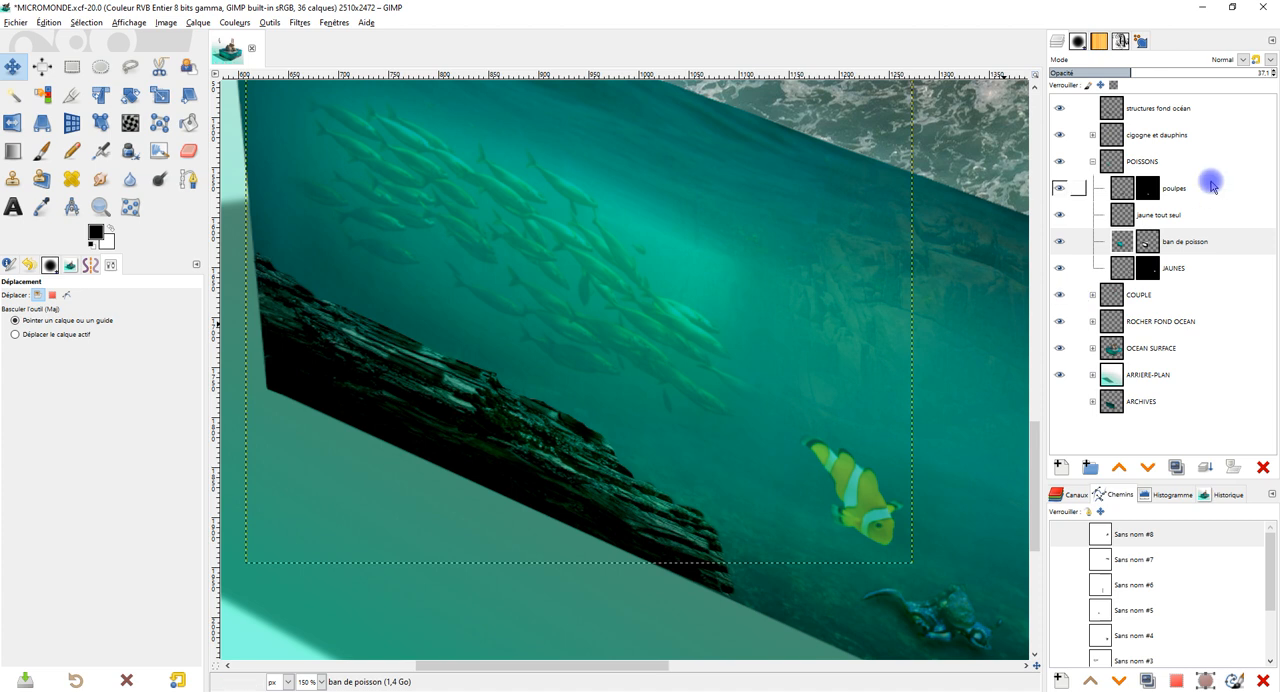
Duplicate the structures fond océan layer as a fainter second rock, offset to the right and slightly down, at 43.7 opacity.
{"action": "left_click", "coordinate": [1108, 107]}
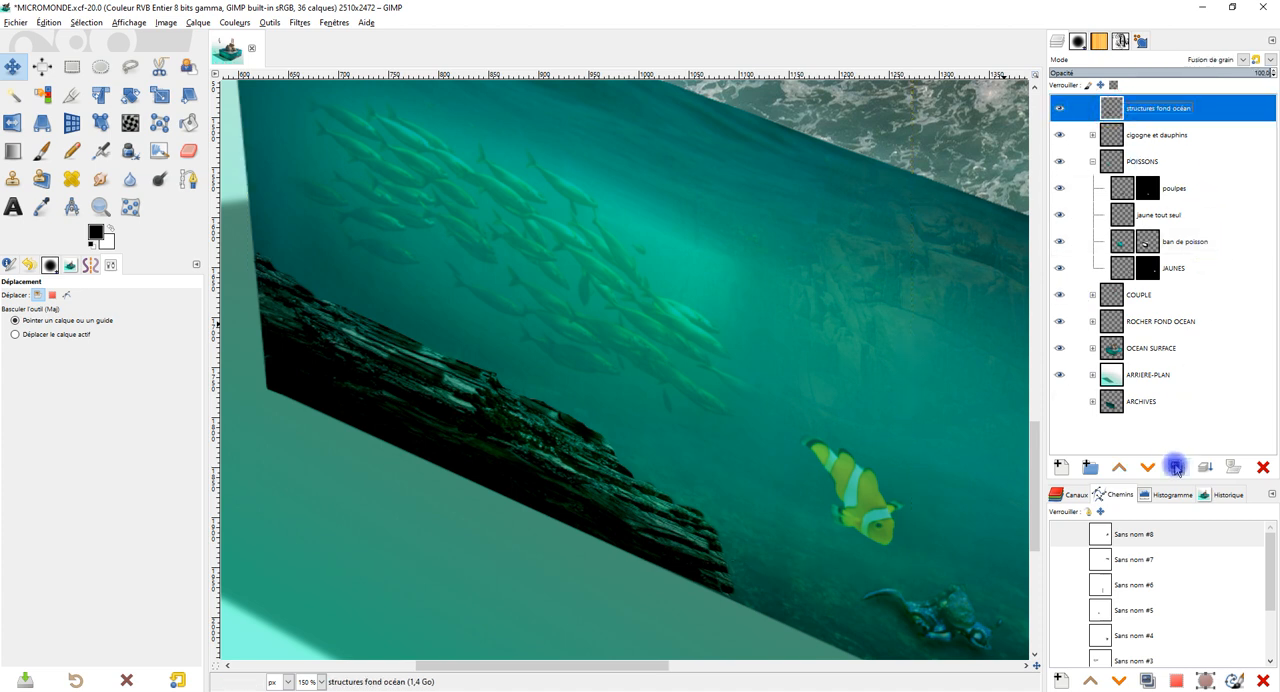
{"action": "left_click", "coordinate": [1176, 467]}
{"action": "left_click", "coordinate": [771, 257]}
{"action": "left_click", "coordinate": [41, 67]}
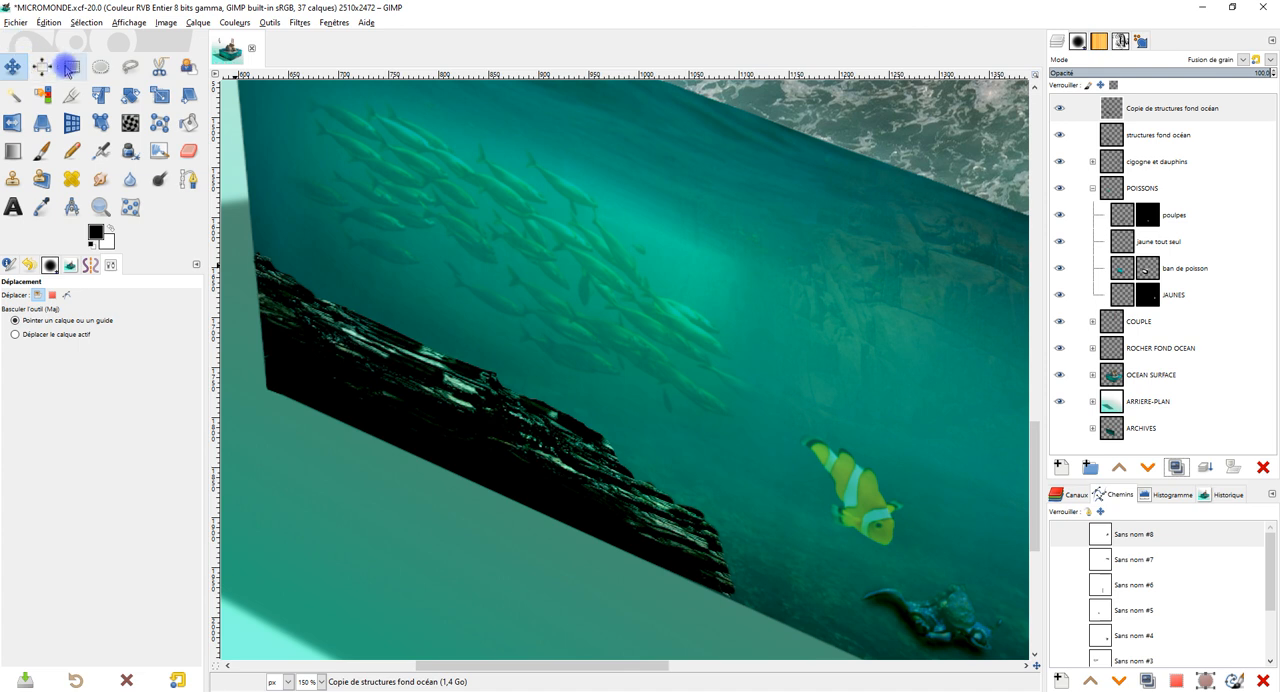
{"action": "left_click_drag", "start_coordinate": [480, 411], "coordinate": [562, 431]}
{"action": "left_click_drag", "start_coordinate": [1196, 74], "coordinate": [1146, 71]}
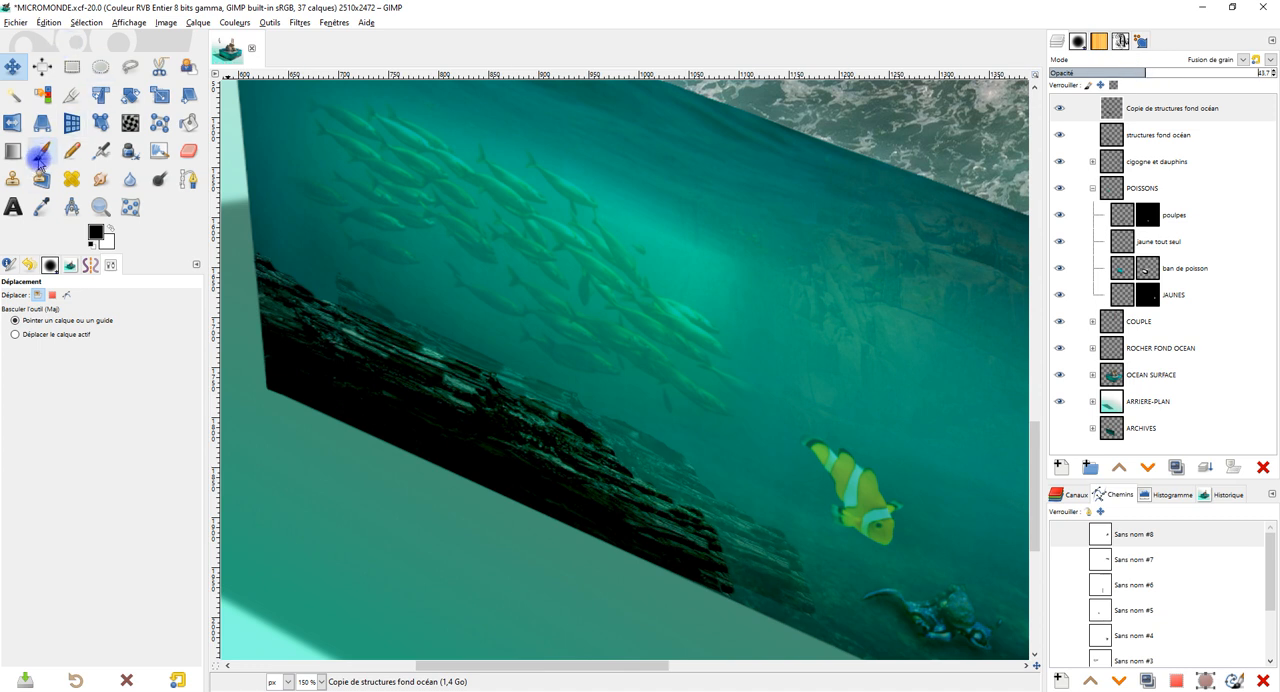
Erase the excess of the rock copy along the upper edge of the original rock with the Eraser.
{"action": "left_click", "coordinate": [187, 150]}
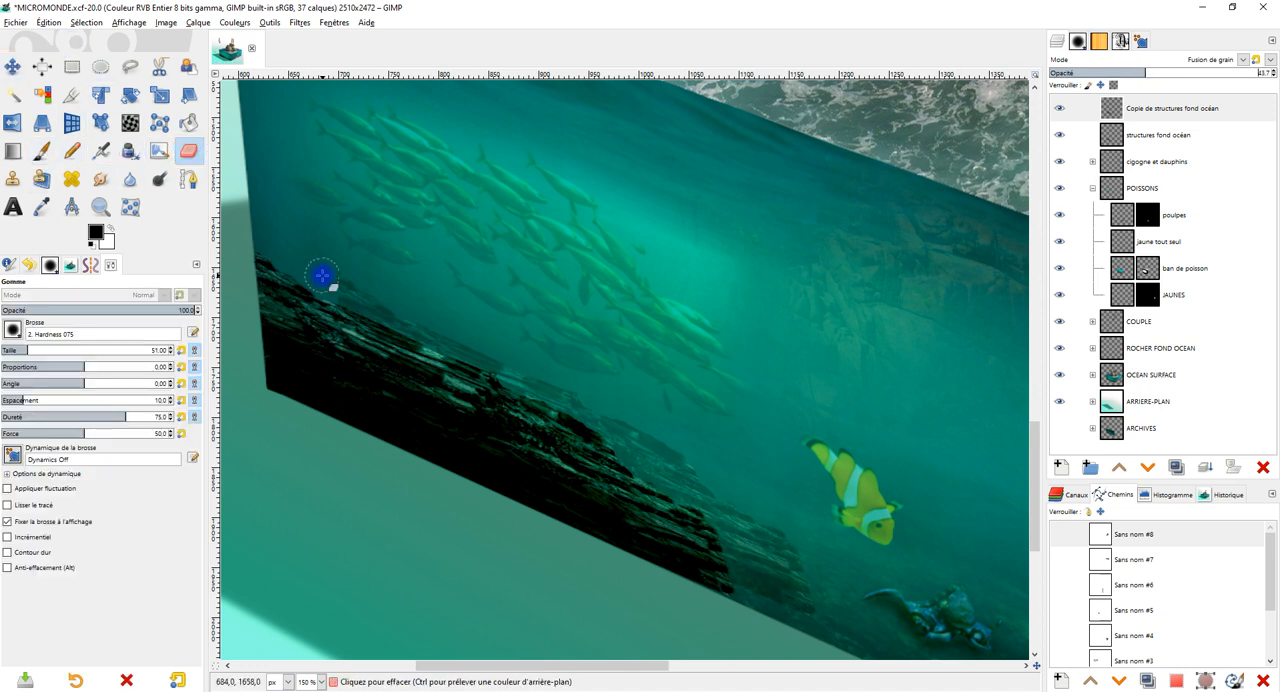
{"action": "left_click", "coordinate": [400, 310]}
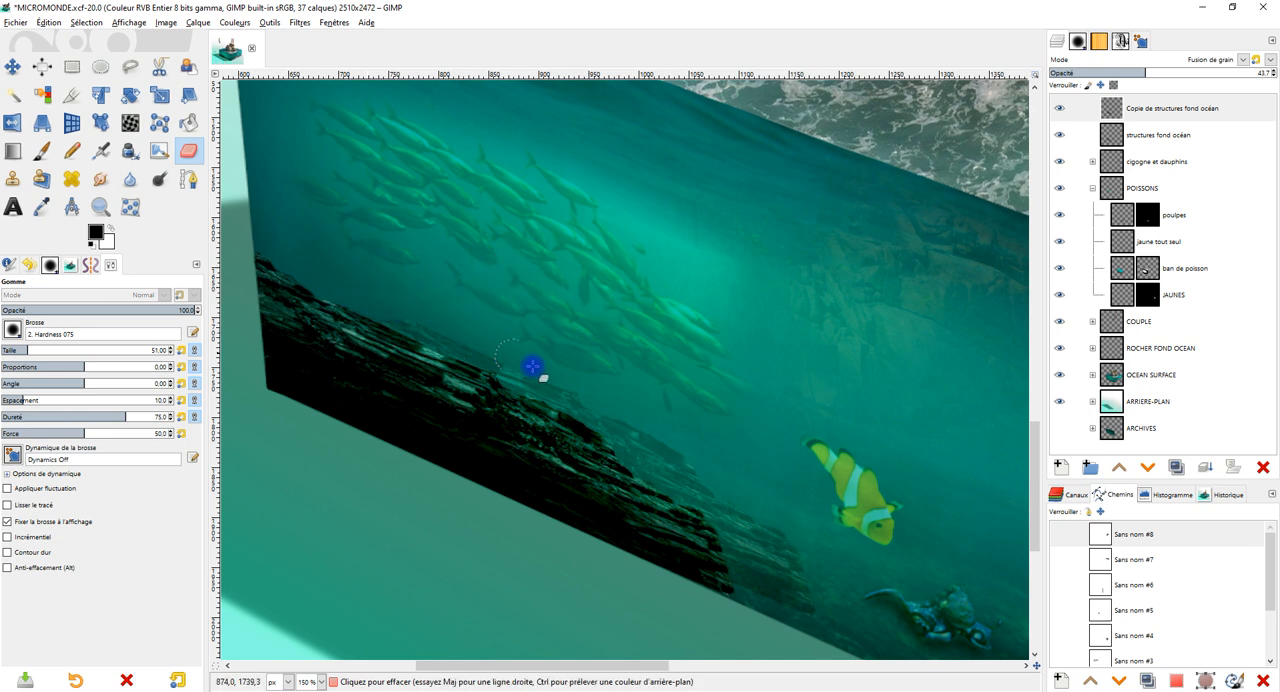
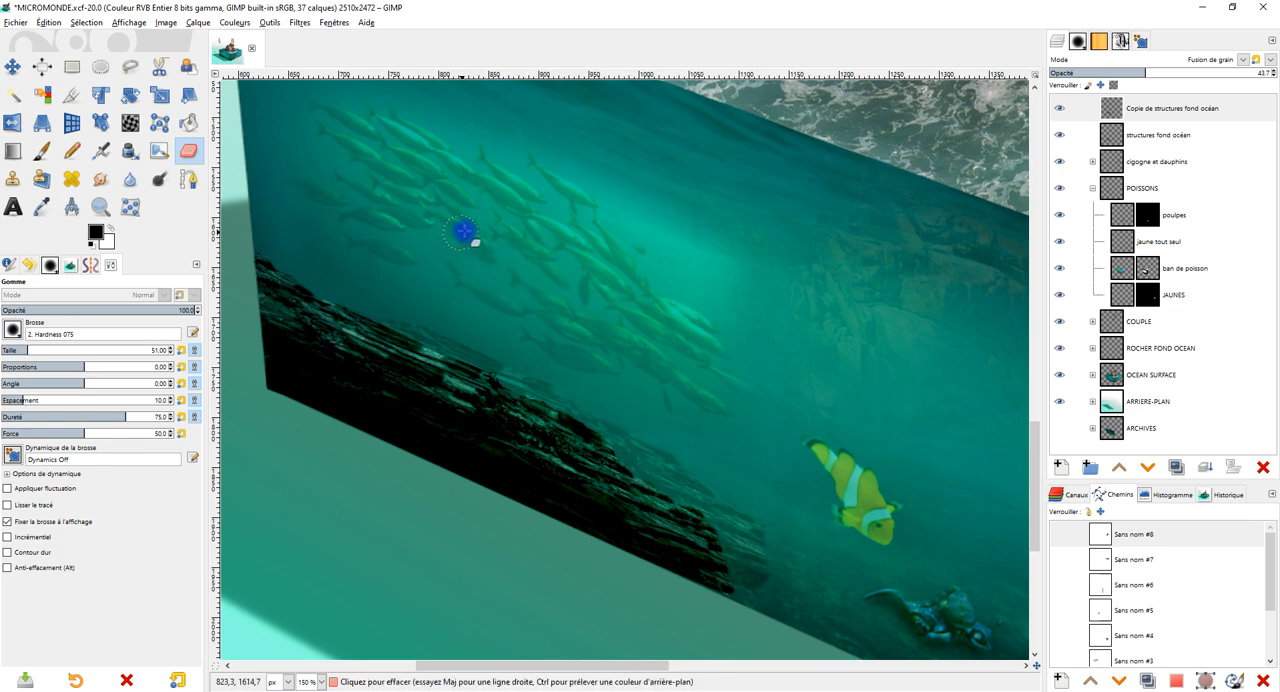
Paint black with the Paintbrush at 70 opacity on the rock copy layer, filling the lower end of the second rock.
{"action": "scroll", "coordinate": [729, 243], "scroll_direction": "down", "scroll_amount": 2}
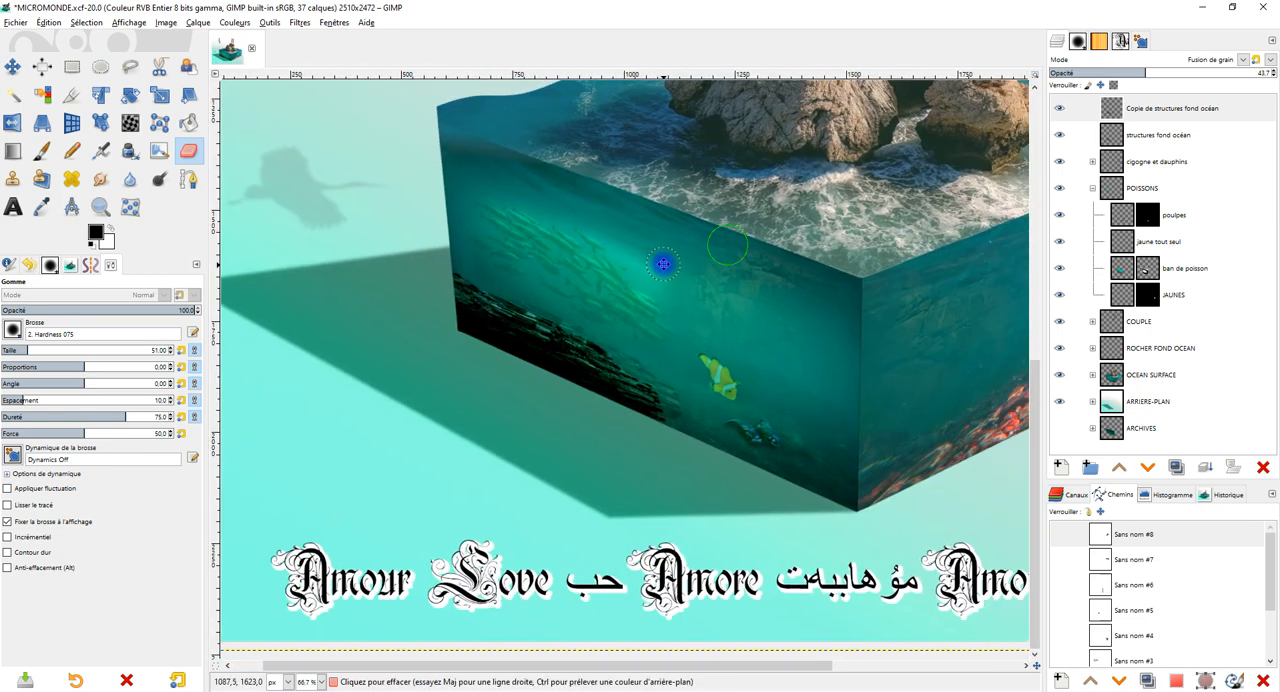
{"action": "scroll", "coordinate": [674, 271], "scroll_direction": "up", "scroll_amount": 2}
{"action": "scroll", "coordinate": [660, 460], "scroll_direction": "down", "scroll_amount": 1}
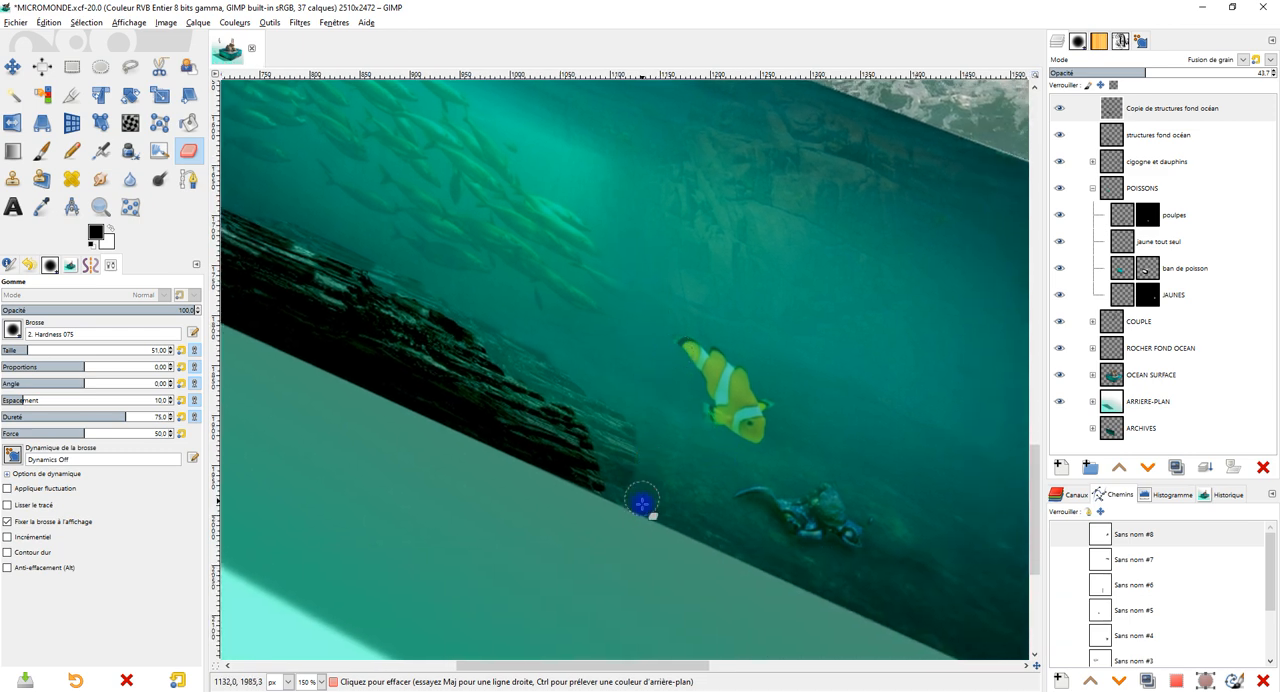
{"action": "scroll", "coordinate": [657, 495], "scroll_direction": "up", "scroll_amount": 2}
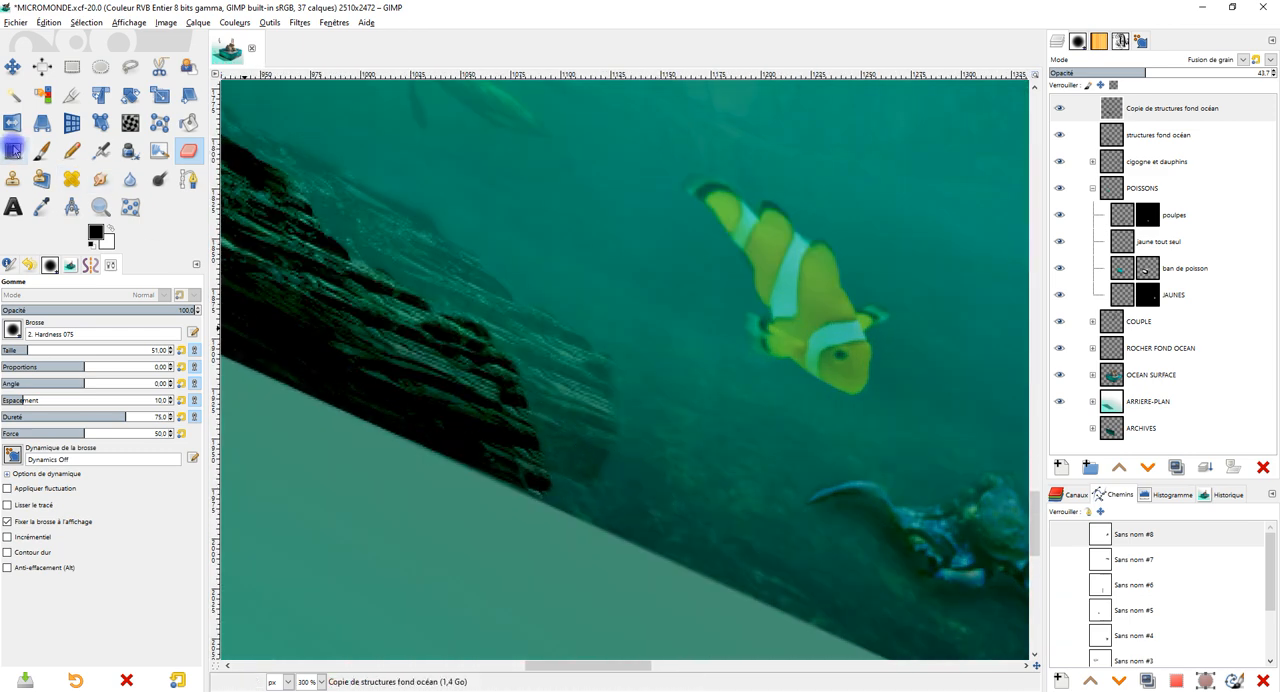
{"action": "key", "text": "p"}
{"action": "scroll", "coordinate": [558, 460], "scroll_direction": "up", "scroll_amount": 2}
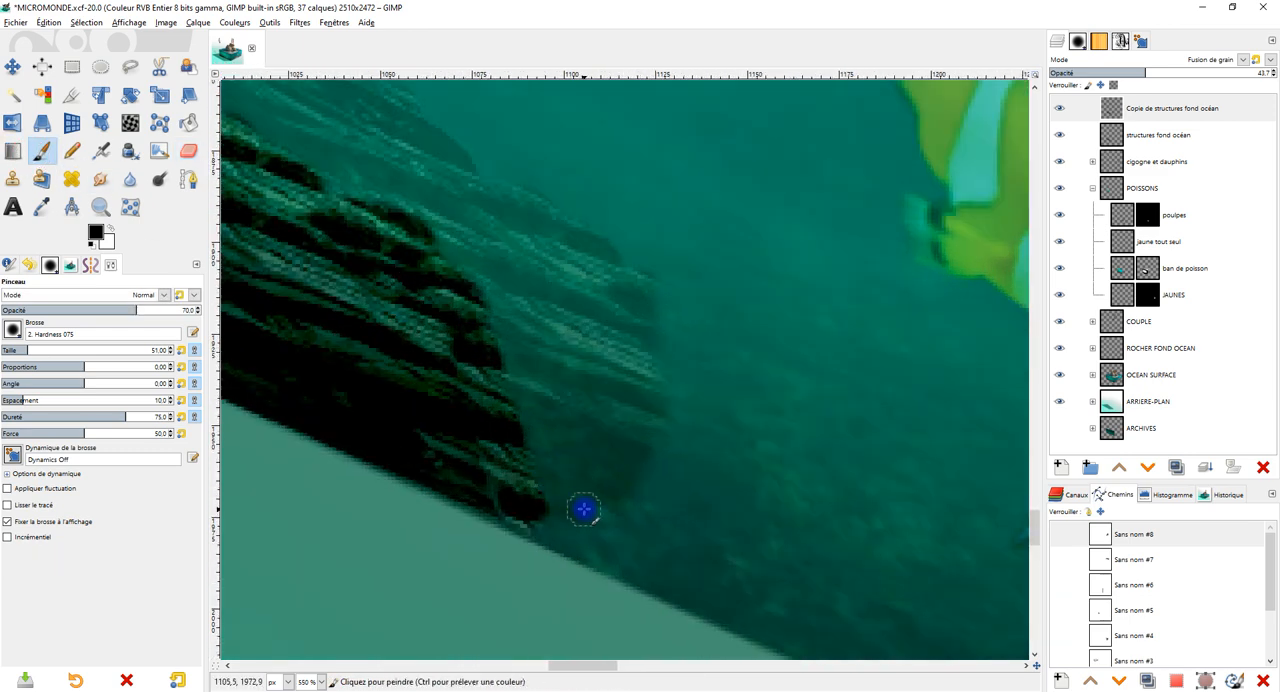
{"action": "left_click", "coordinate": [590, 516]}
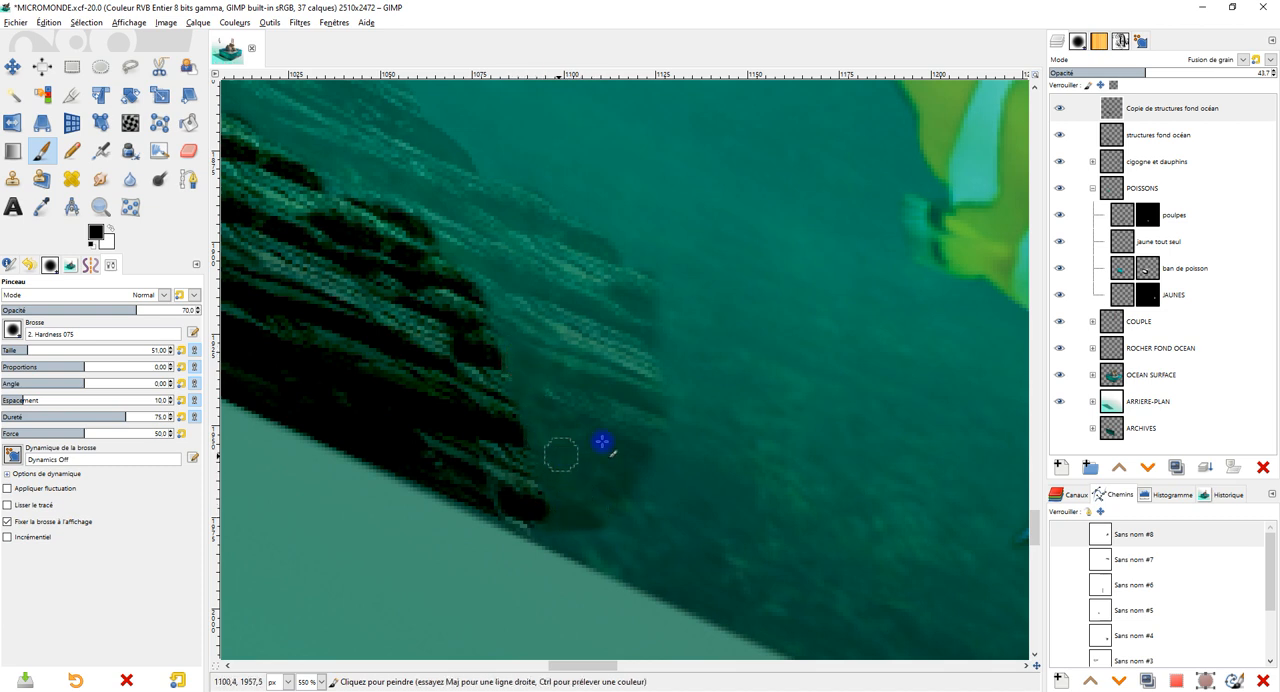
Try a black stroke at 100 opacity on the structures fond océan layer beside the rock's lower end, and undo it.
{"action": "left_click_drag", "start_coordinate": [152, 310], "coordinate": [270, 313]}
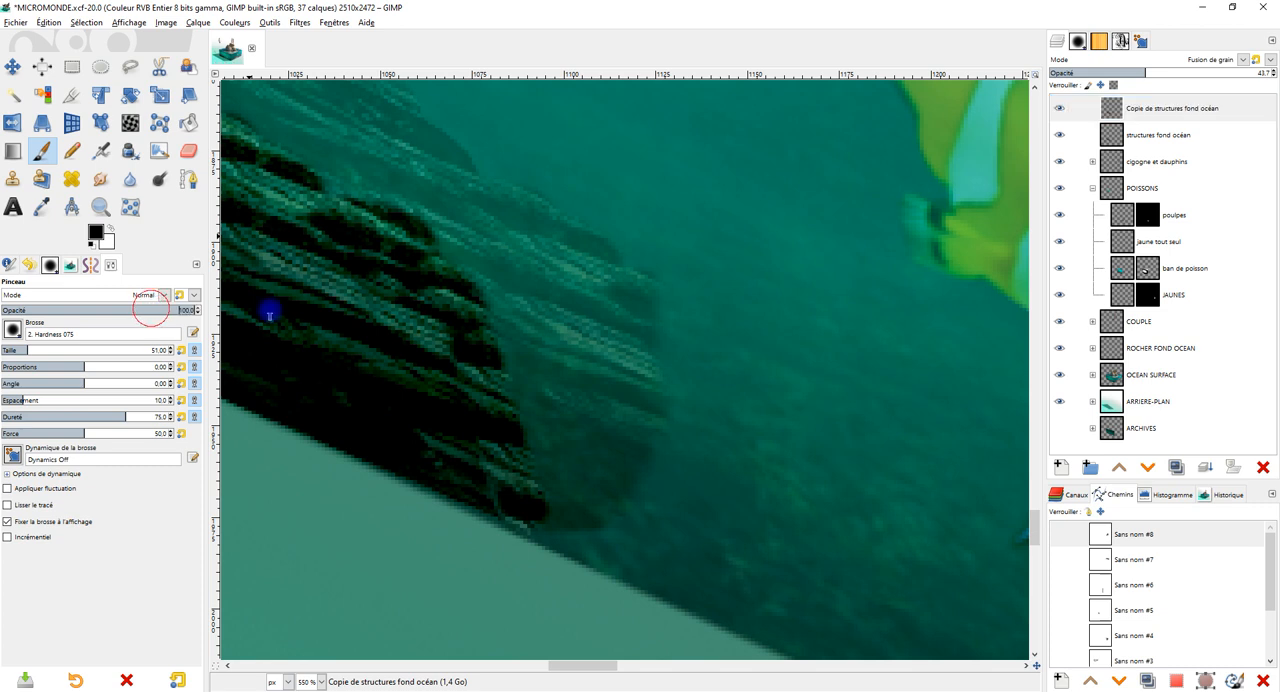
{"action": "left_click", "coordinate": [1134, 131]}
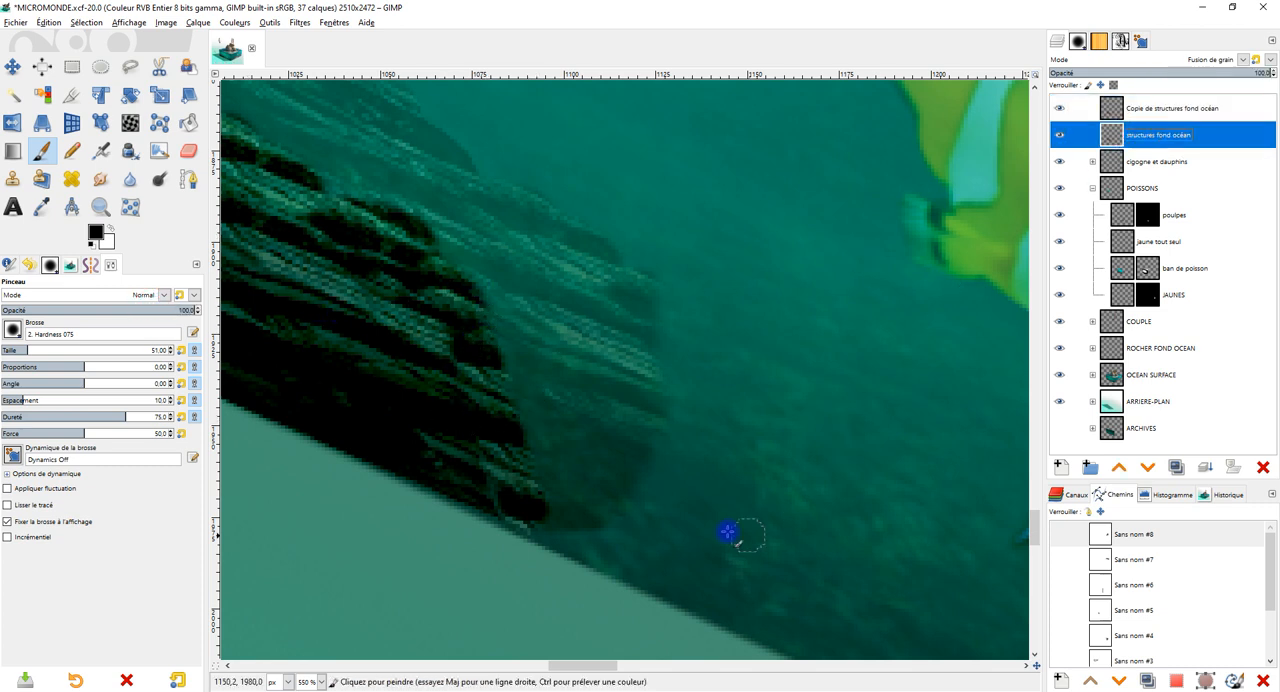
{"action": "mouse_move", "coordinate": [549, 480]}
{"action": "left_mouse_down"}
{"action": "mouse_move", "coordinate": [531, 409]}
{"action": "mouse_move", "coordinate": [571, 337]}
{"action": "left_mouse_up"}
{"action": "key", "text": "ctrl+z"}
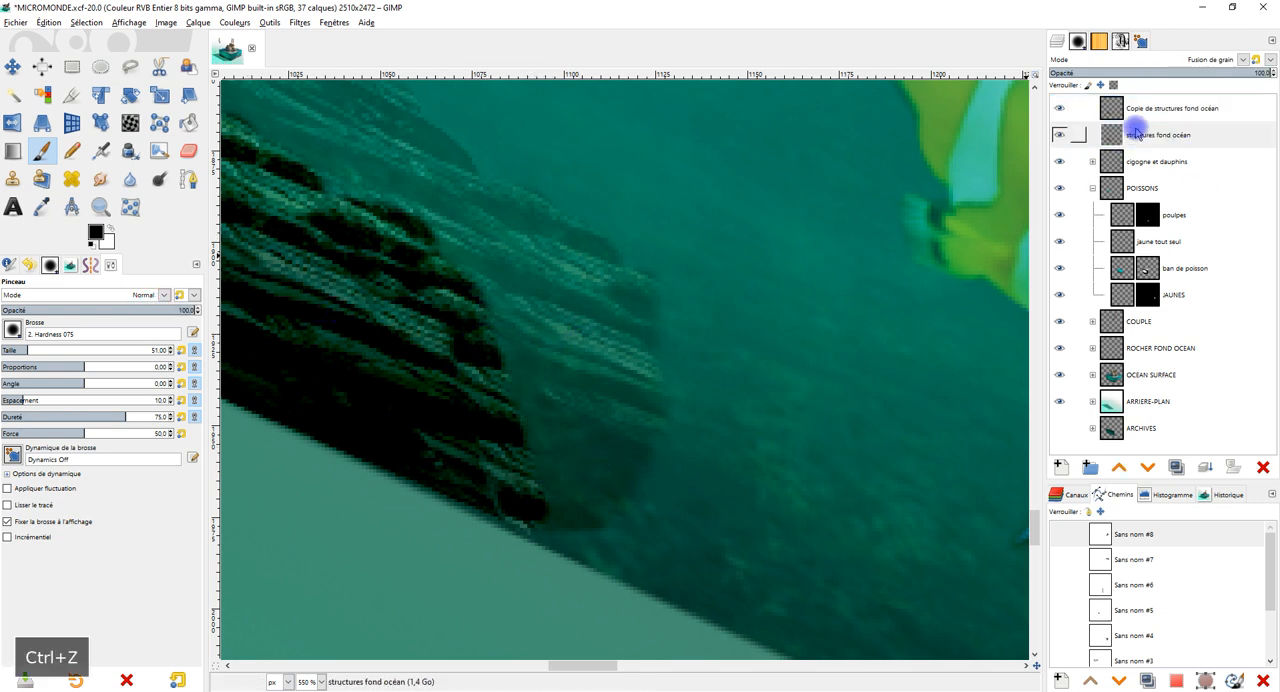
Try darkening the gap between the two rock ends with black strokes at 32.4 opacity on the structures fond océan layer.
{"action": "left_click", "coordinate": [1150, 112]}
{"action": "left_click", "coordinate": [63, 309]}
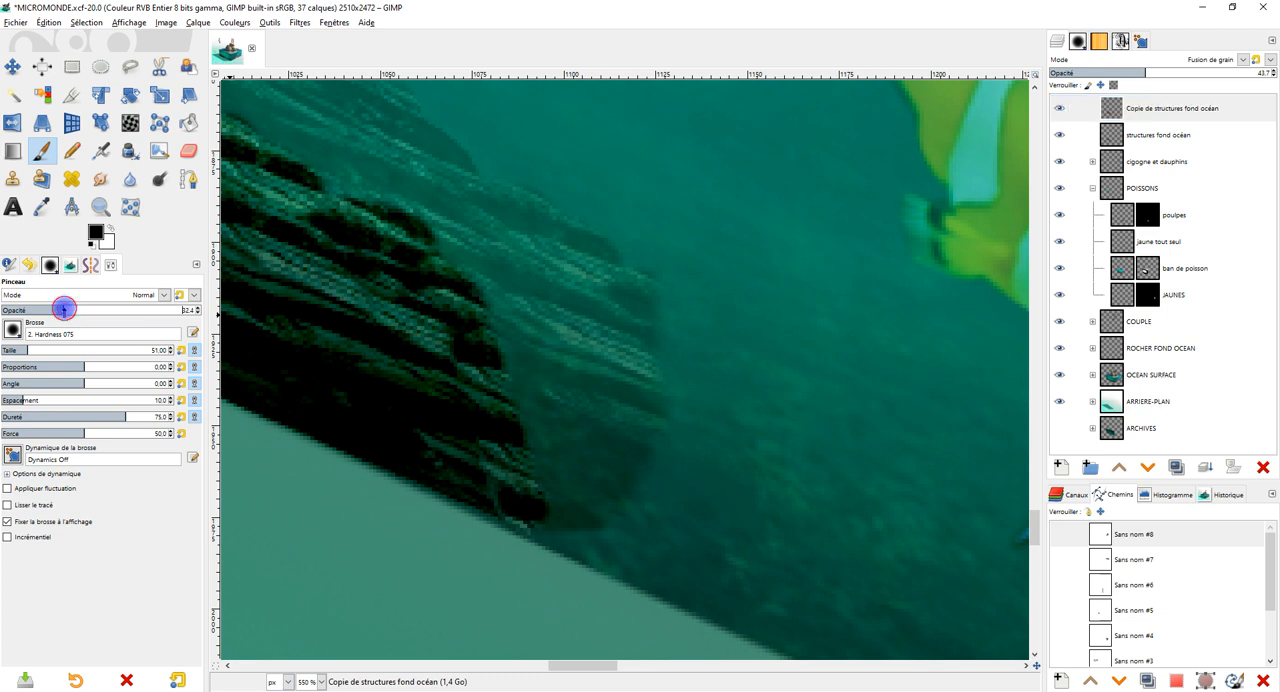
{"action": "left_click", "coordinate": [1165, 135]}
{"action": "left_click_drag", "start_coordinate": [549, 460], "coordinate": [527, 372]}
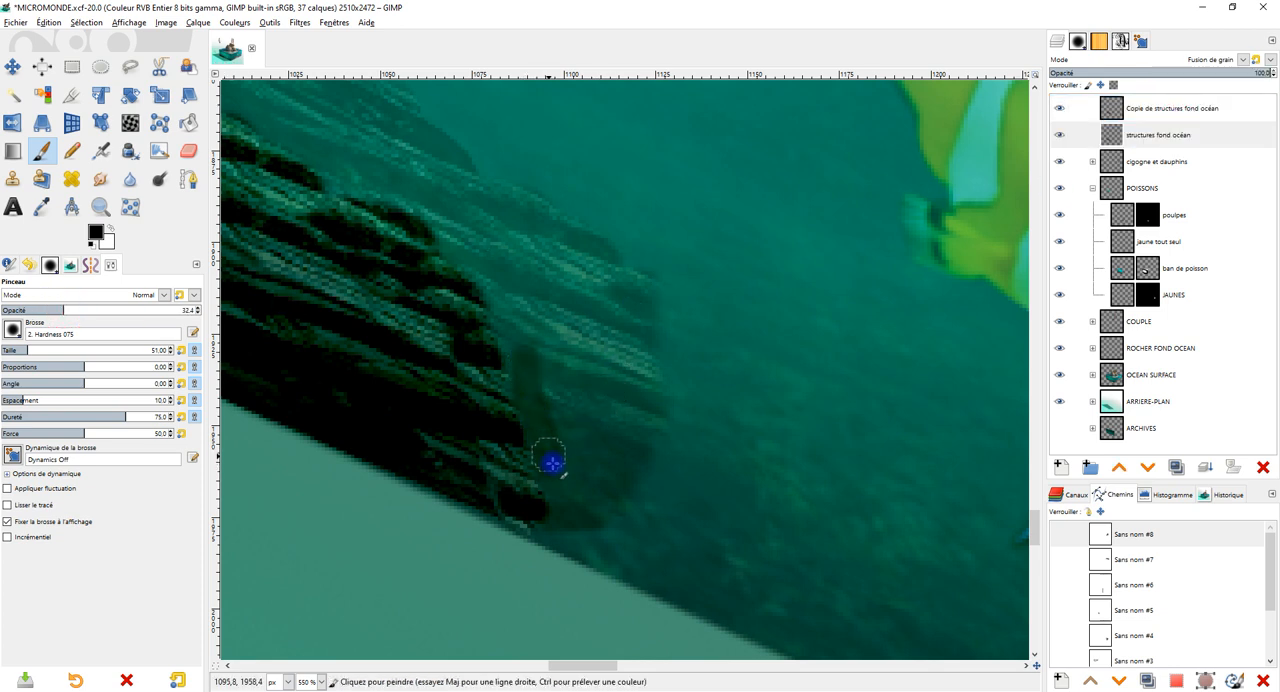
{"action": "mouse_move", "coordinate": [563, 489]}
{"action": "left_mouse_down"}
{"action": "mouse_move", "coordinate": [514, 334]}
{"action": "mouse_move", "coordinate": [509, 346]}
{"action": "left_mouse_up"}
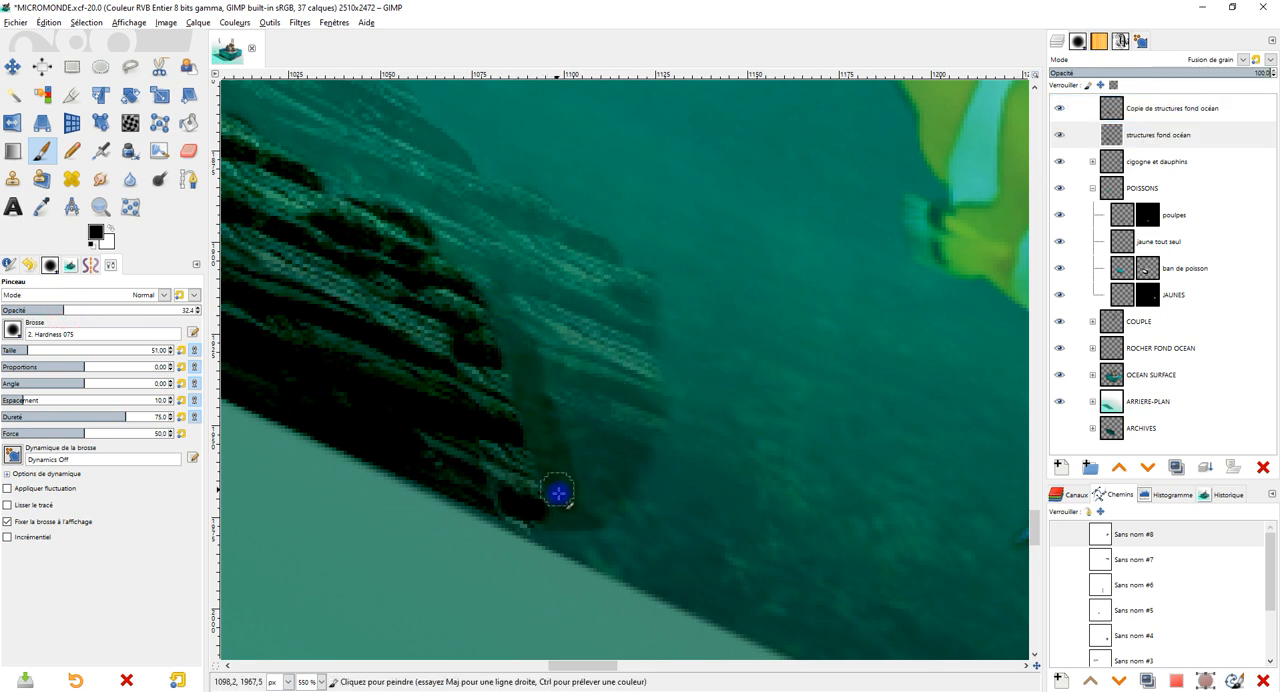
{"action": "mouse_move", "coordinate": [572, 481]}
{"action": "left_mouse_down"}
{"action": "mouse_move", "coordinate": [543, 351]}
{"action": "mouse_move", "coordinate": [586, 503]}
{"action": "mouse_move", "coordinate": [594, 346]}
{"action": "mouse_move", "coordinate": [582, 345]}
{"action": "left_mouse_up"}
Try stronger black strokes at 62.8 opacity over the second rock's end, and undo the painting on the structures fond océan layer.
{"action": "left_click_drag", "start_coordinate": [148, 310], "coordinate": [120, 308]}
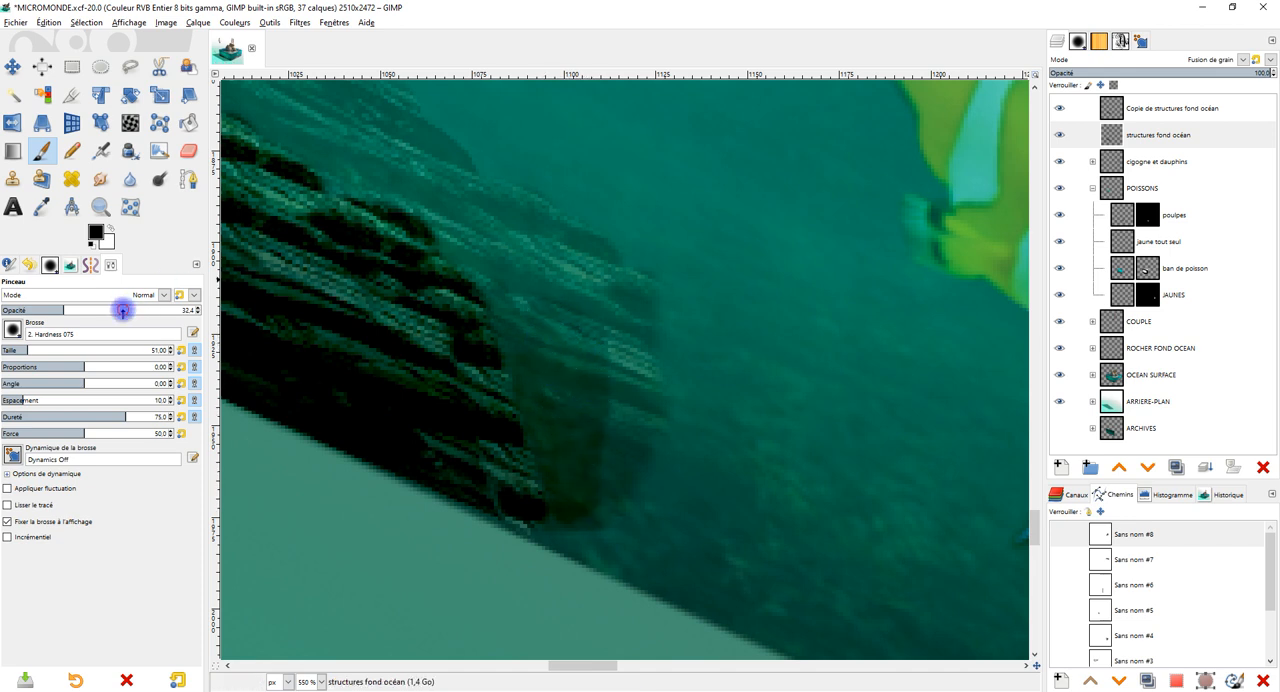
{"action": "mouse_move", "coordinate": [586, 400]}
{"action": "left_mouse_down"}
{"action": "mouse_move", "coordinate": [578, 498]}
{"action": "mouse_move", "coordinate": [600, 354]}
{"action": "mouse_move", "coordinate": [609, 417]}
{"action": "mouse_move", "coordinate": [609, 328]}
{"action": "left_mouse_up"}
{"action": "mouse_move", "coordinate": [579, 409]}
{"action": "left_mouse_down"}
{"action": "mouse_move", "coordinate": [535, 364]}
{"action": "mouse_move", "coordinate": [558, 500]}
{"action": "mouse_move", "coordinate": [597, 455]}
{"action": "mouse_move", "coordinate": [599, 341]}
{"action": "mouse_move", "coordinate": [531, 334]}
{"action": "mouse_move", "coordinate": [558, 369]}
{"action": "mouse_move", "coordinate": [532, 387]}
{"action": "mouse_move", "coordinate": [501, 289]}
{"action": "mouse_move", "coordinate": [583, 318]}
{"action": "left_mouse_up"}
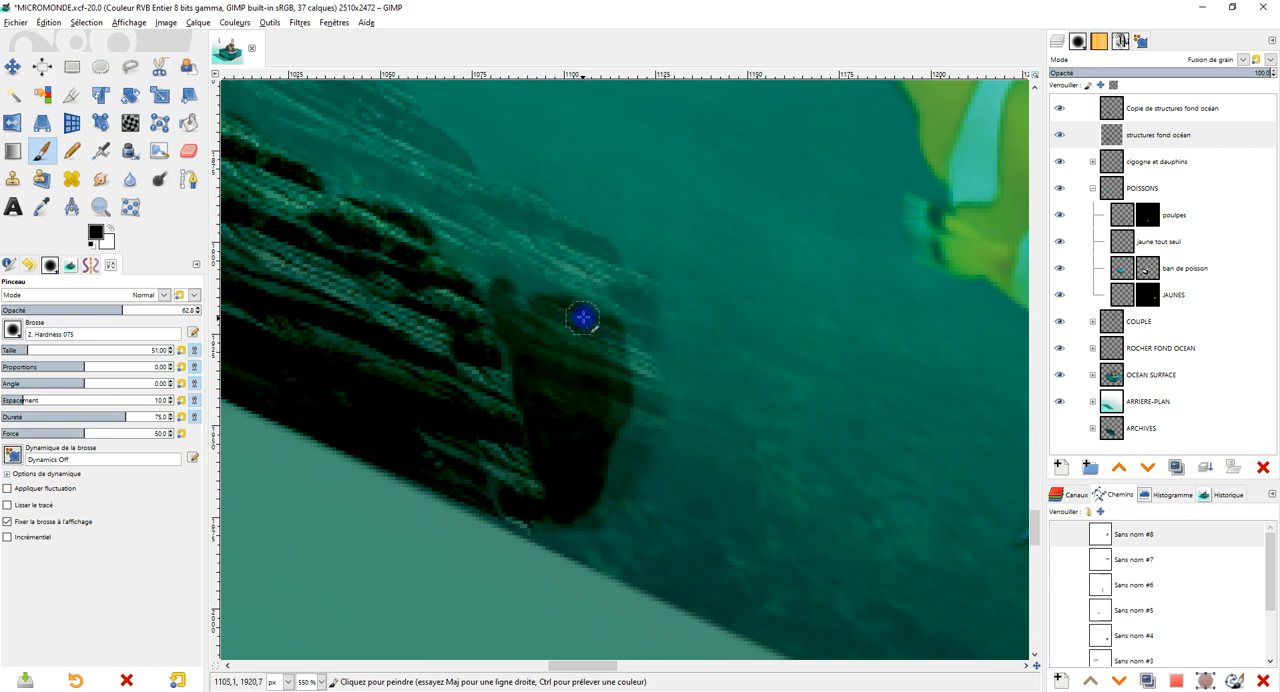
{"action": "key", "text": "ctrl+z"}
{"action": "key", "text": "ctrl+z"}
{"action": "key", "text": "ctrl+z"}
{"action": "scroll", "coordinate": [678, 368], "scroll_direction": "down", "scroll_amount": 3}
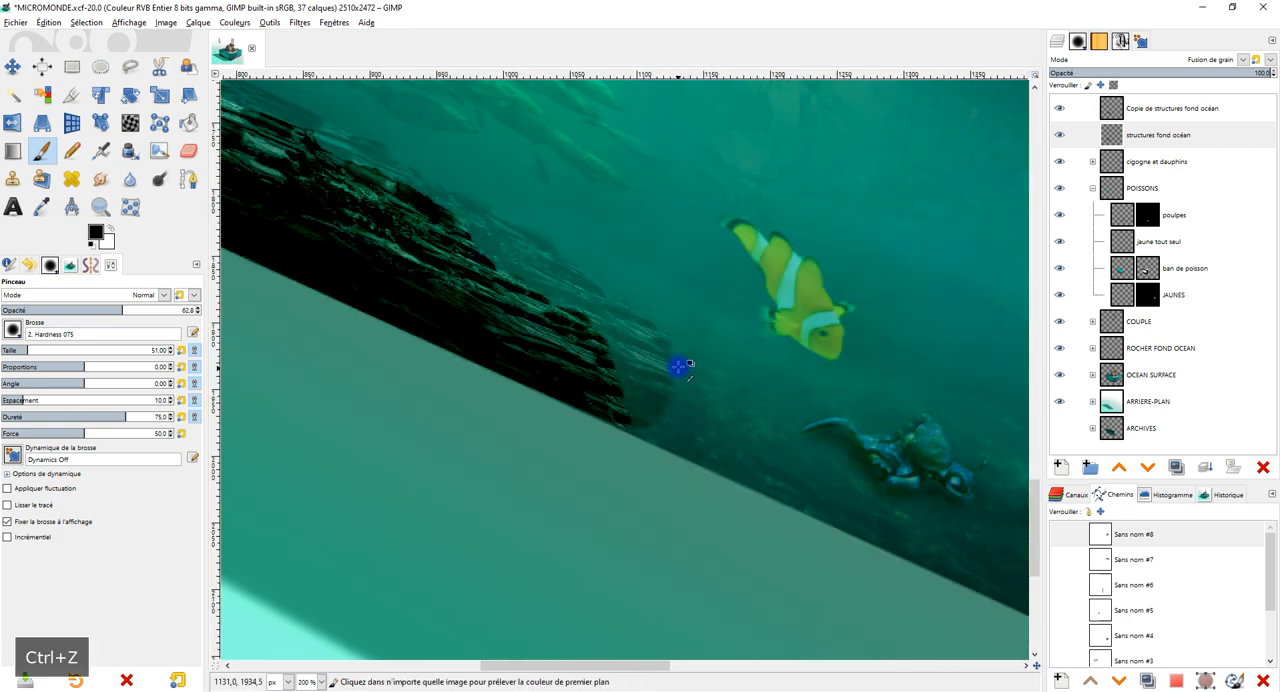
{"action": "scroll", "coordinate": [678, 368], "scroll_direction": "down", "scroll_amount": 2}
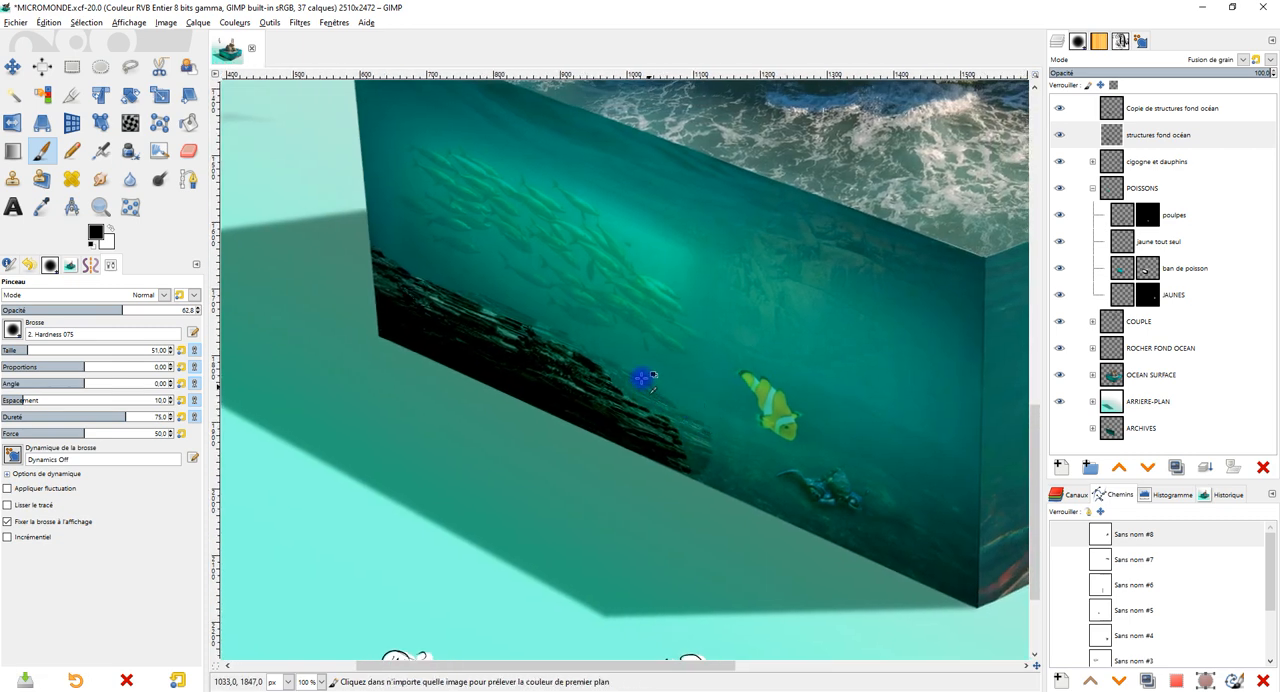
{"action": "scroll", "coordinate": [641, 377], "scroll_direction": "up", "scroll_amount": 4}
{"action": "mouse_move", "coordinate": [540, 357]}
{"action": "left_mouse_down"}
{"action": "mouse_move", "coordinate": [647, 473]}
{"action": "mouse_move", "coordinate": [765, 540]}
{"action": "left_mouse_up"}
{"action": "key", "text": "ctrl+z"}
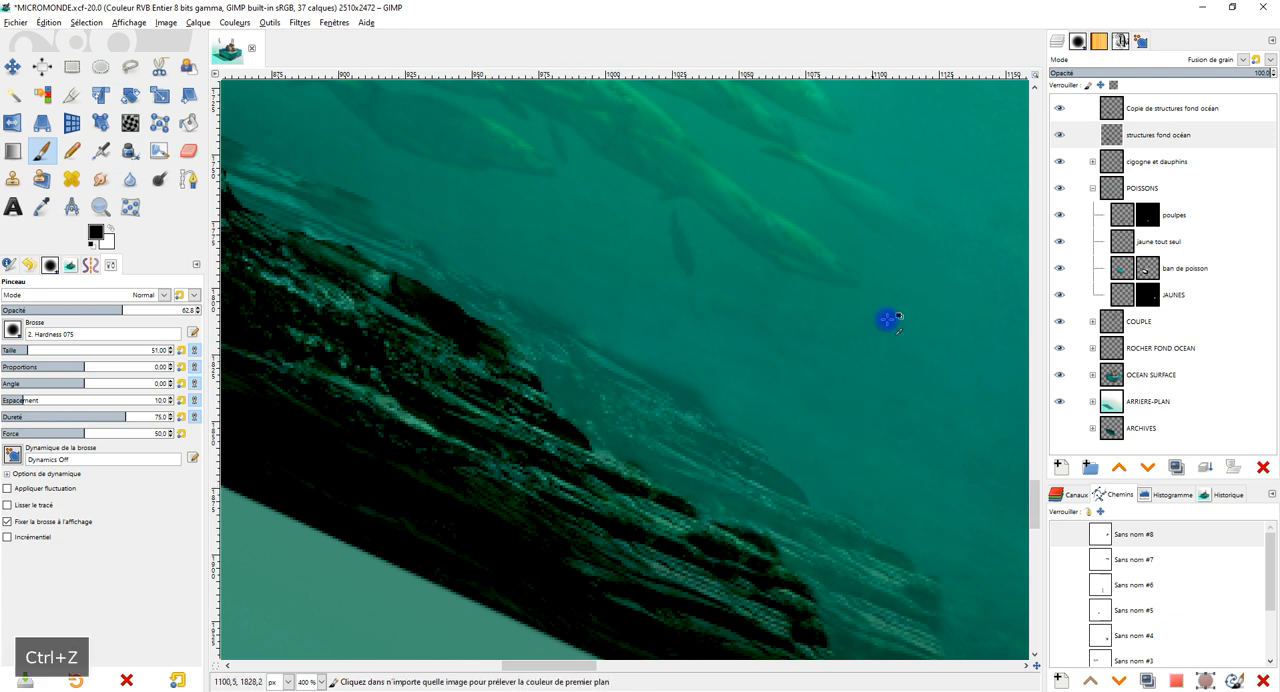
Set the Copie de structures fond océan layer's opacity to 66.6 and check both rocks against the whole face.
{"action": "left_click", "coordinate": [1148, 108]}
{"action": "left_click_drag", "start_coordinate": [1146, 70], "coordinate": [1165, 72]}
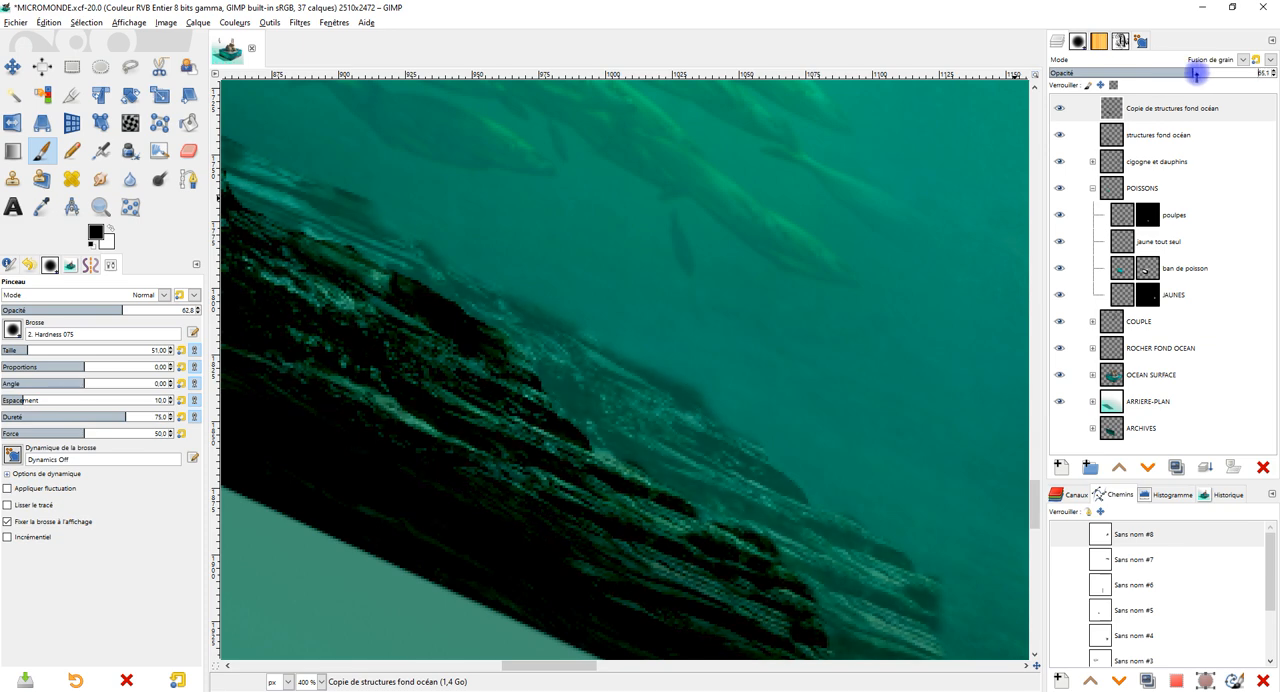
{"action": "scroll", "coordinate": [691, 269], "scroll_direction": "down", "scroll_amount": 5}
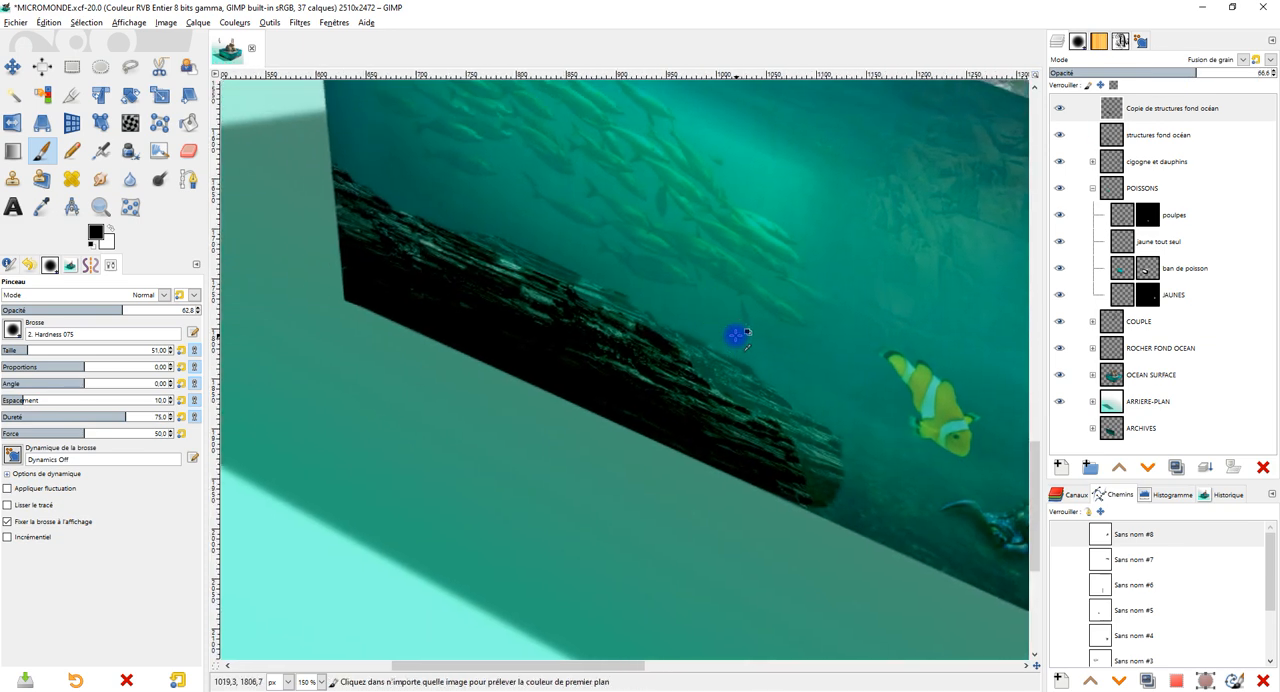
{"action": "scroll", "coordinate": [729, 319], "scroll_direction": "up", "scroll_amount": 2}
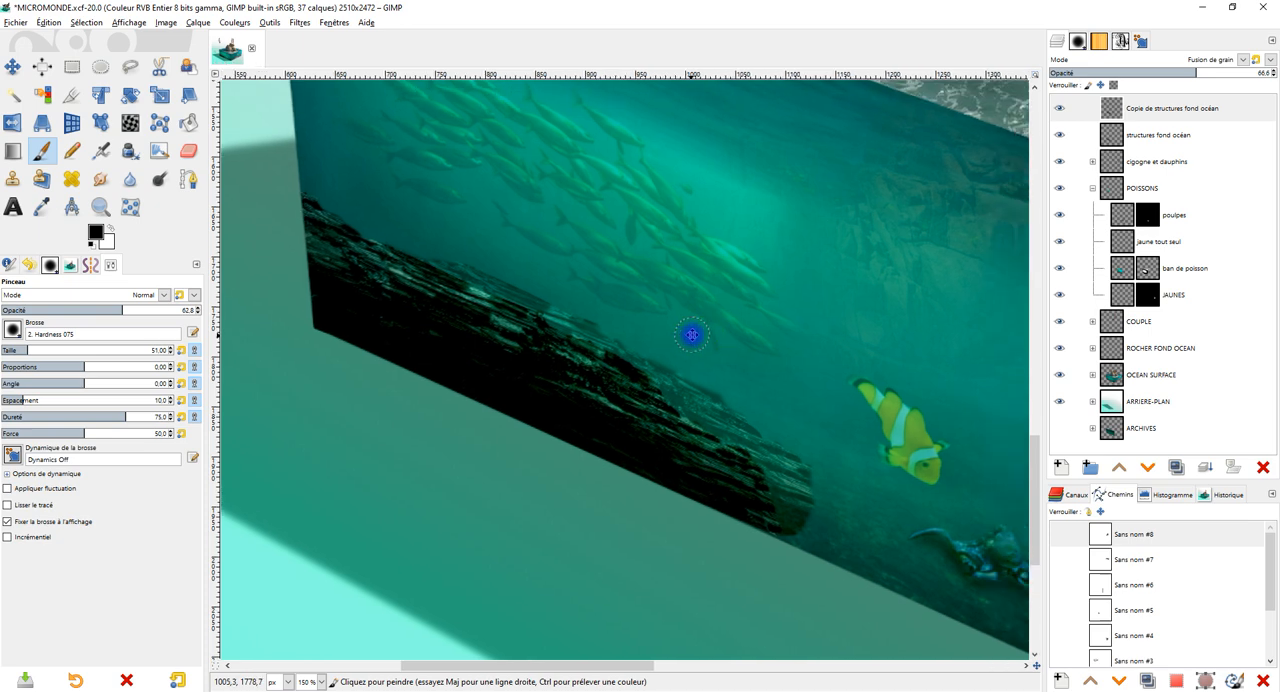
{"action": "scroll", "coordinate": [699, 336], "scroll_direction": "up", "scroll_amount": 1}
{"action": "left_click_drag", "start_coordinate": [763, 374], "coordinate": [748, 348]}
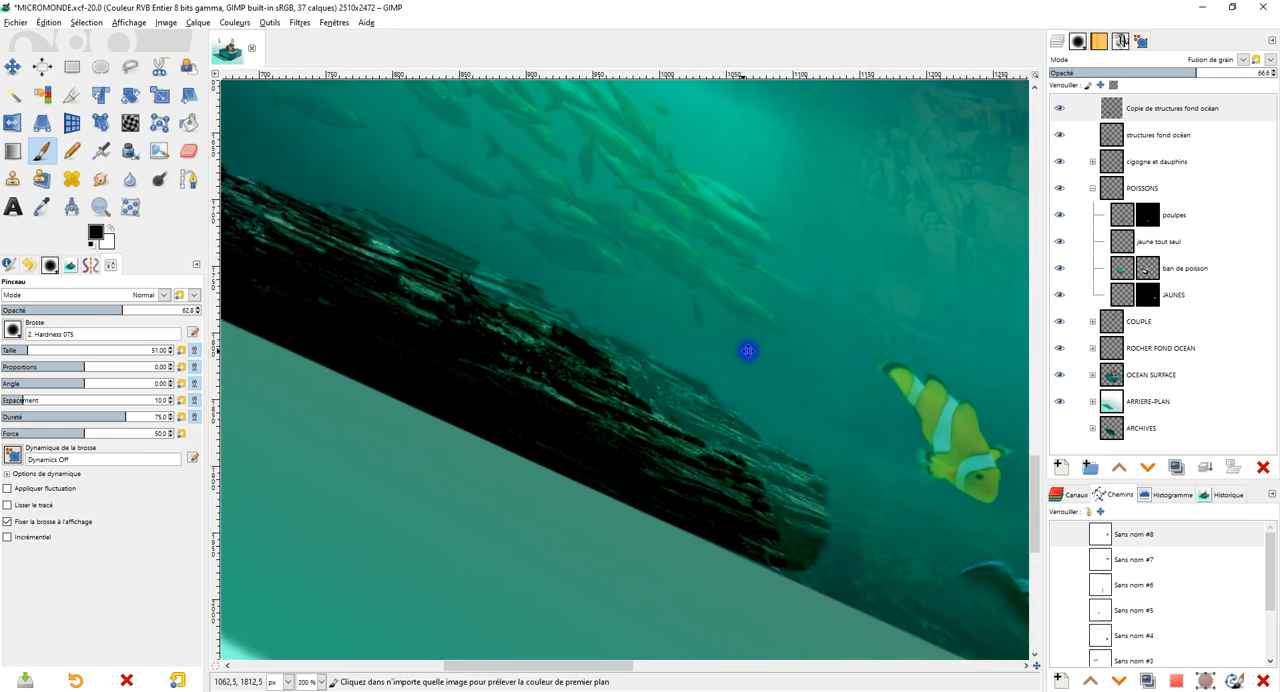
{"action": "scroll", "coordinate": [748, 343], "scroll_direction": "down", "scroll_amount": 1}
{"action": "scroll", "coordinate": [748, 343], "scroll_direction": "down", "scroll_amount": 2}
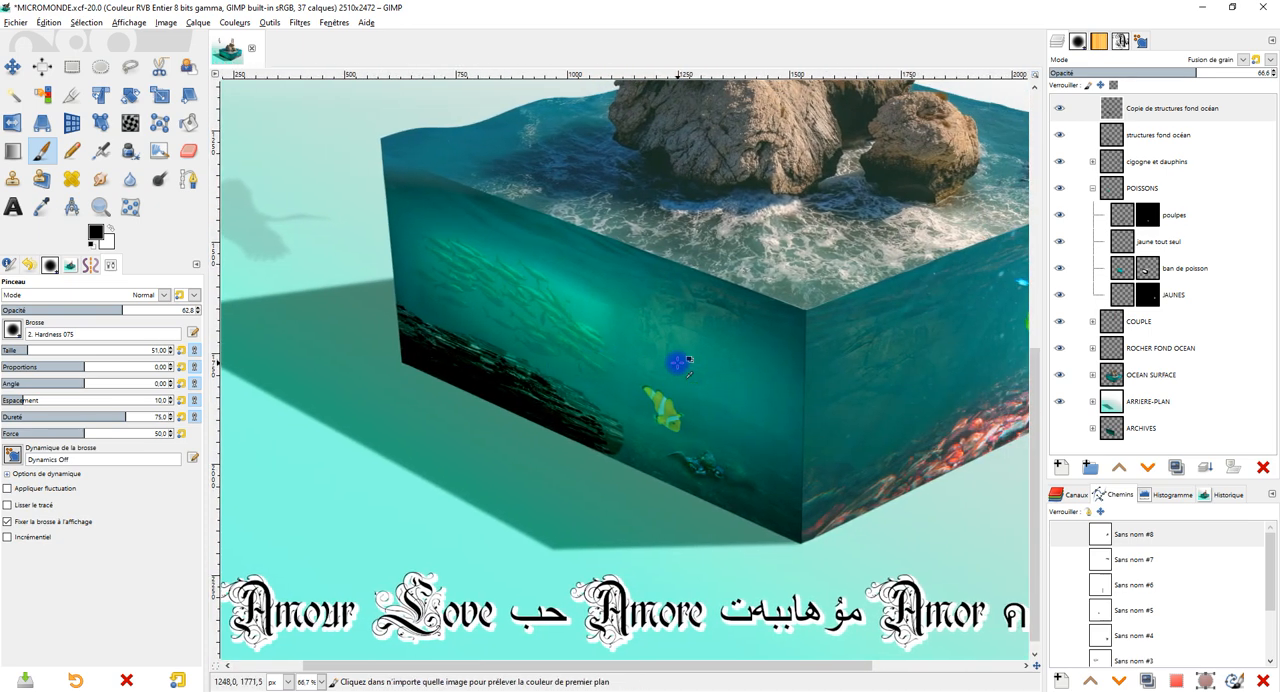
Examine the bottom of the face around the octopus and the second rock's end, with the Eraser set on the rock copy layer.
{"action": "left_click_drag", "start_coordinate": [712, 361], "coordinate": [654, 426]}
{"action": "scroll", "coordinate": [647, 433], "scroll_direction": "up", "scroll_amount": 2}
{"action": "left_click_drag", "start_coordinate": [698, 310], "coordinate": [680, 411]}
{"action": "scroll", "coordinate": [660, 420], "scroll_direction": "down", "scroll_amount": 2}
{"action": "scroll", "coordinate": [657, 451], "scroll_direction": "up", "scroll_amount": 2}
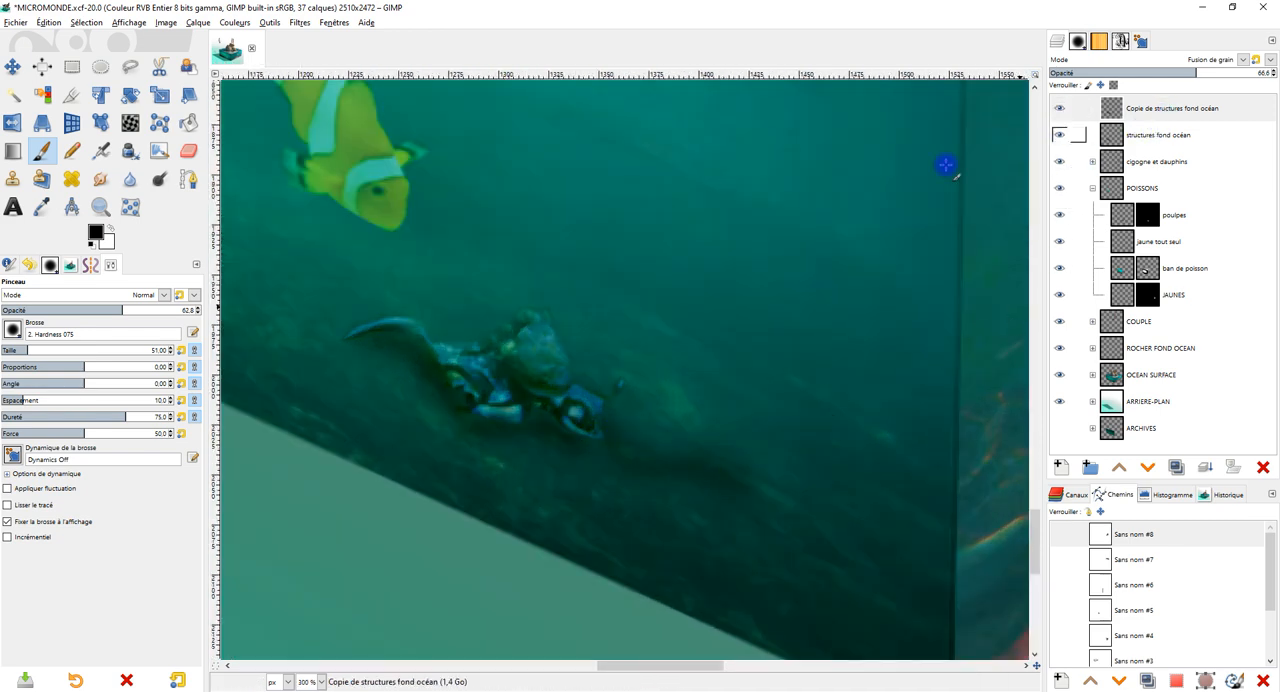
{"action": "left_click", "coordinate": [188, 150]}
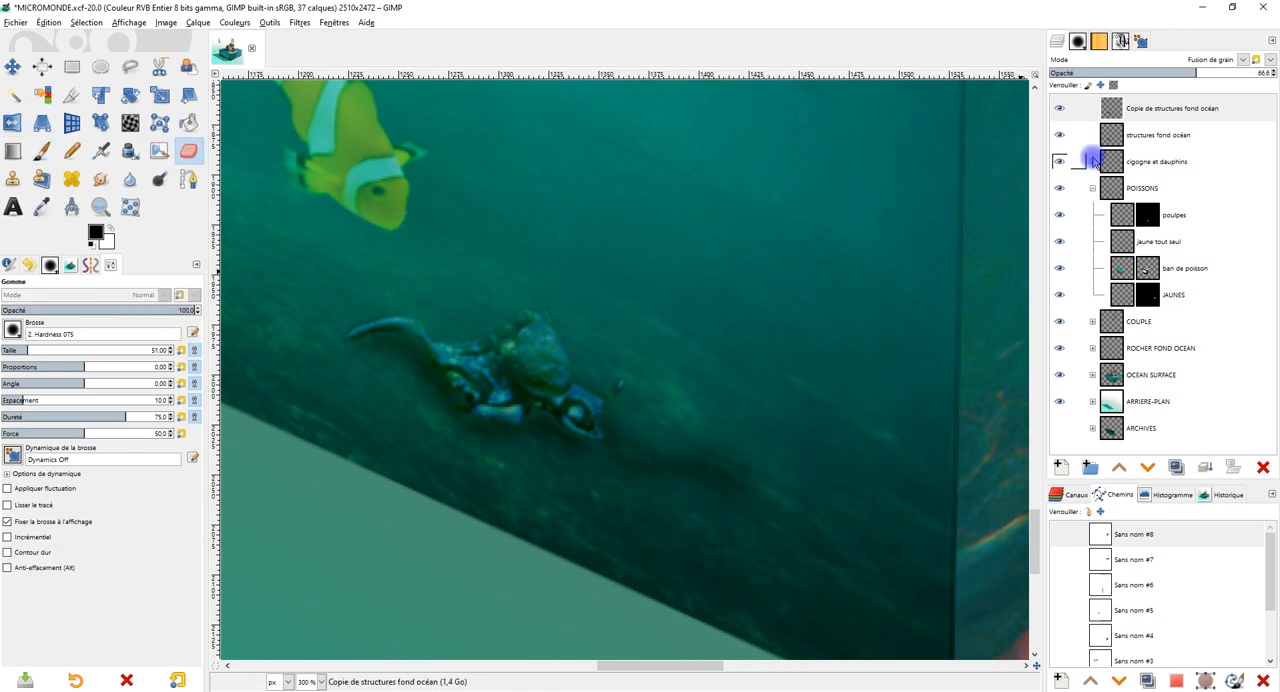
{"action": "left_click", "coordinate": [1176, 110]}
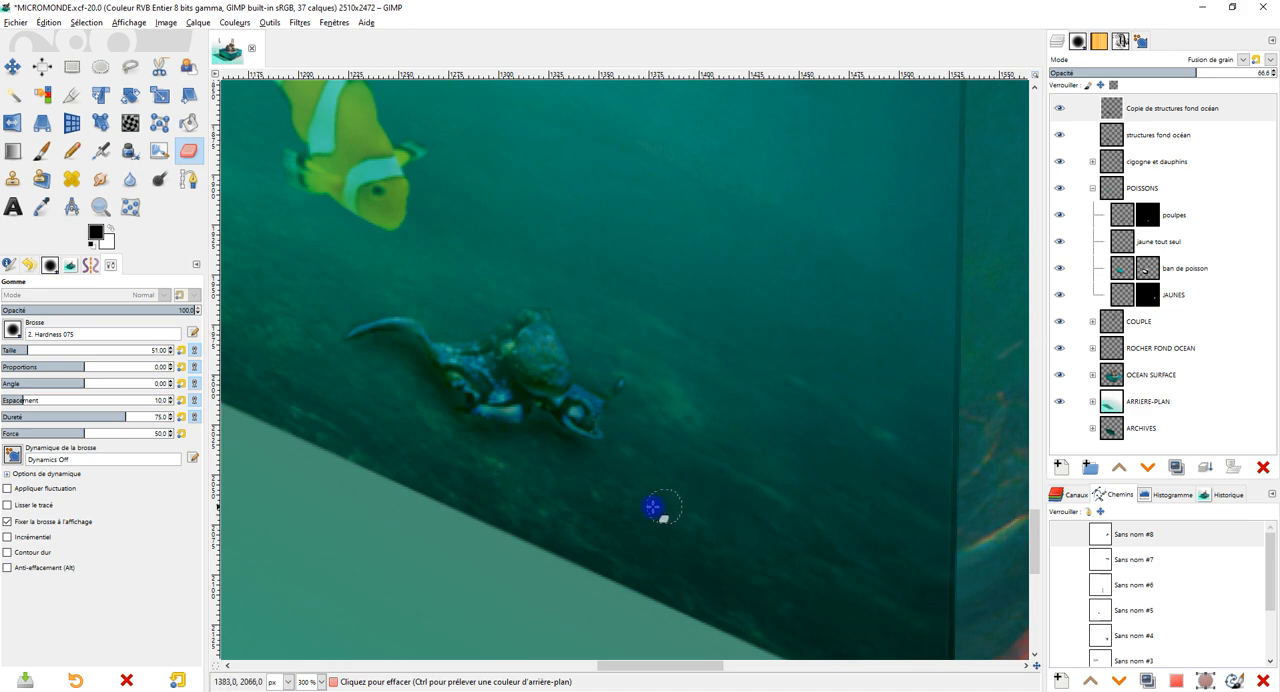
{"action": "scroll", "coordinate": [695, 447], "scroll_direction": "down", "scroll_amount": 2}
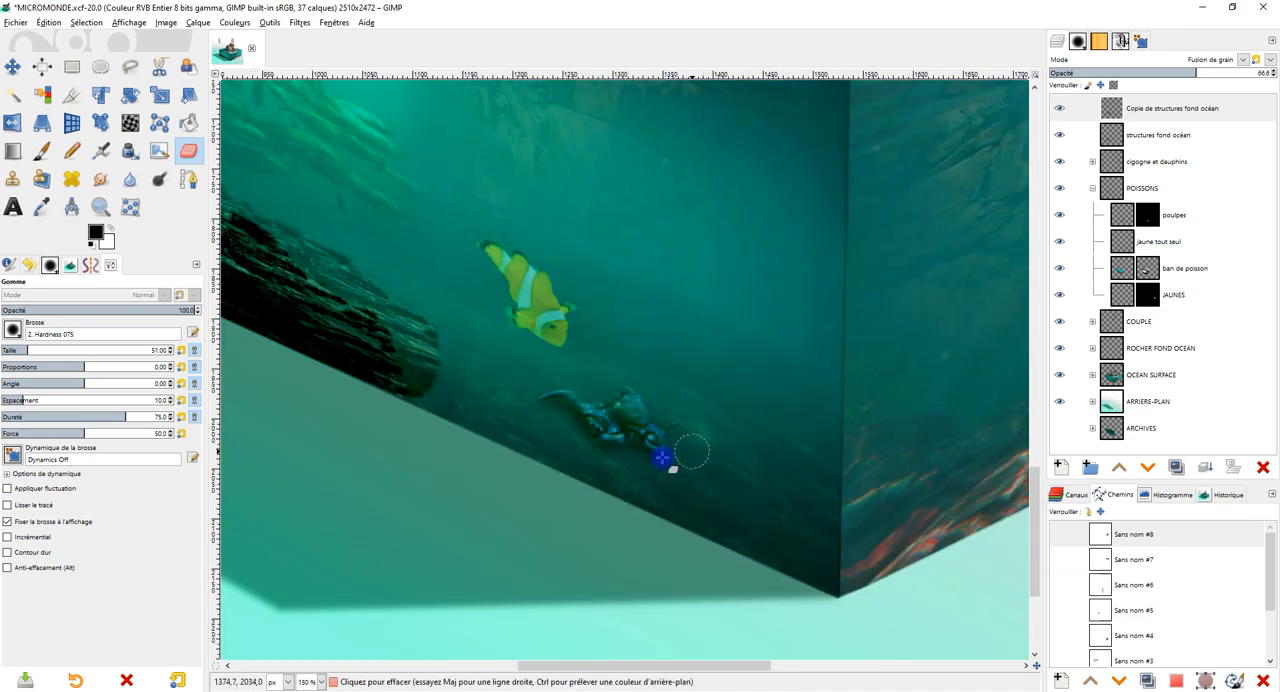
{"action": "scroll", "coordinate": [622, 458], "scroll_direction": "down", "scroll_amount": 2}
{"action": "scroll", "coordinate": [540, 428], "scroll_direction": "up", "scroll_amount": 2}
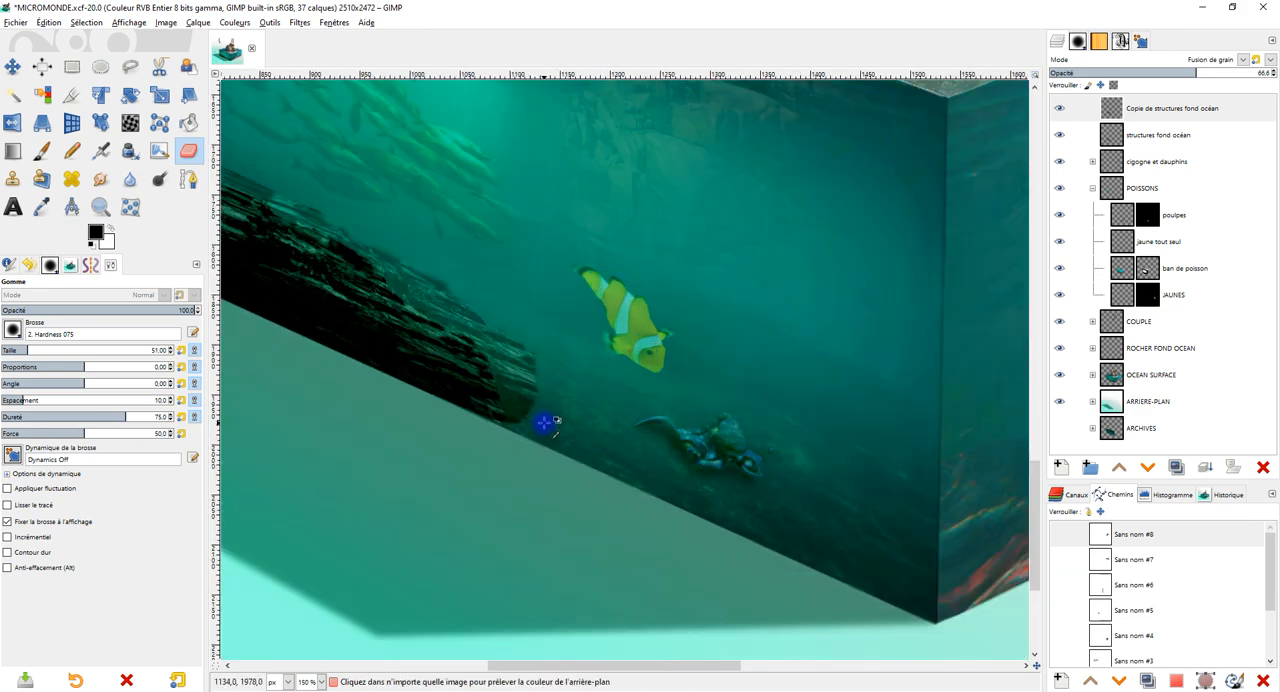
{"action": "scroll", "coordinate": [594, 444], "scroll_direction": "down", "scroll_amount": 1}
{"action": "scroll", "coordinate": [605, 391], "scroll_direction": "down", "scroll_amount": 3}
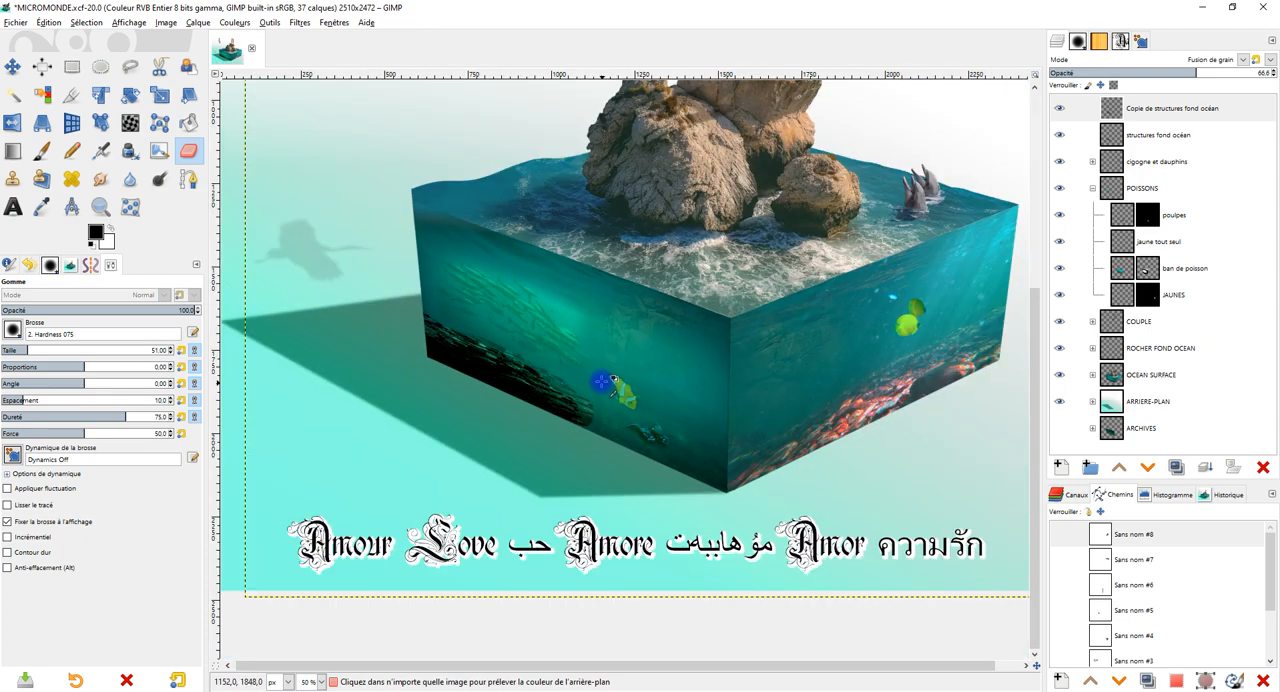
Compare the rocky bottoms of the cube's two underwater faces and review the whole composition.
{"action": "scroll", "coordinate": [603, 371], "scroll_direction": "up", "scroll_amount": 3}
{"action": "scroll", "coordinate": [686, 437], "scroll_direction": "down", "scroll_amount": 1}
{"action": "scroll", "coordinate": [648, 414], "scroll_direction": "right", "scroll_amount": 3}
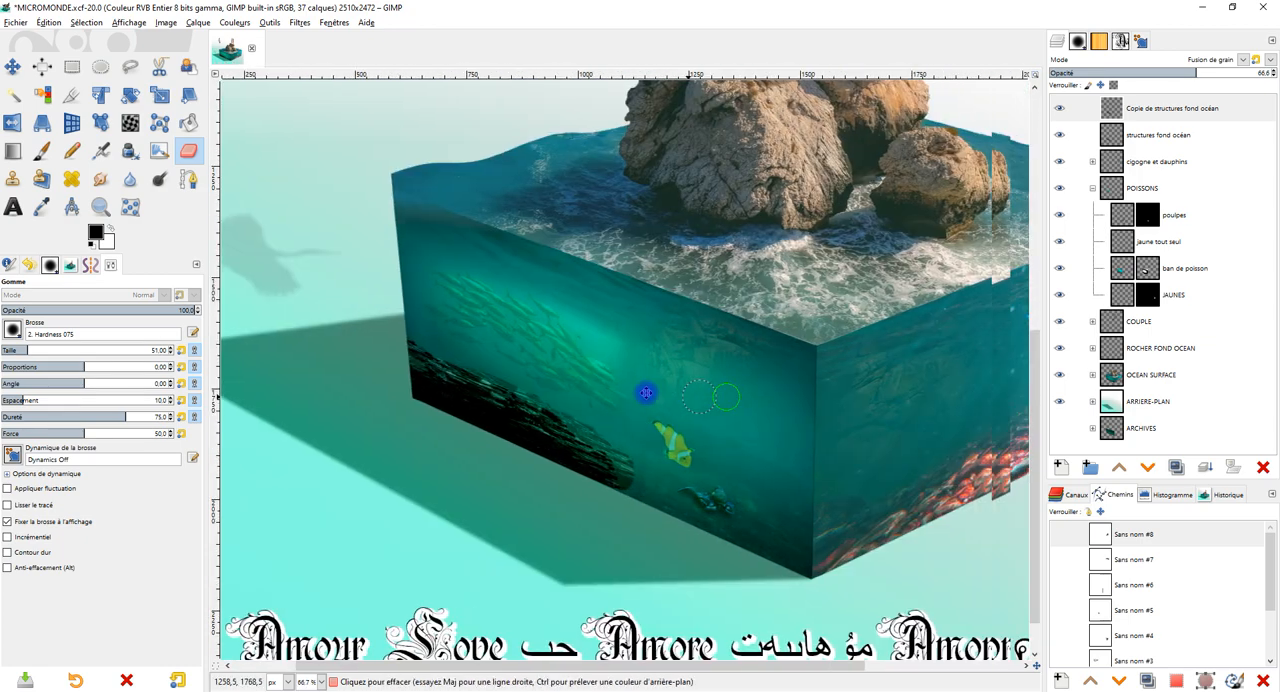
{"action": "scroll", "coordinate": [797, 431], "scroll_direction": "right", "scroll_amount": 3}
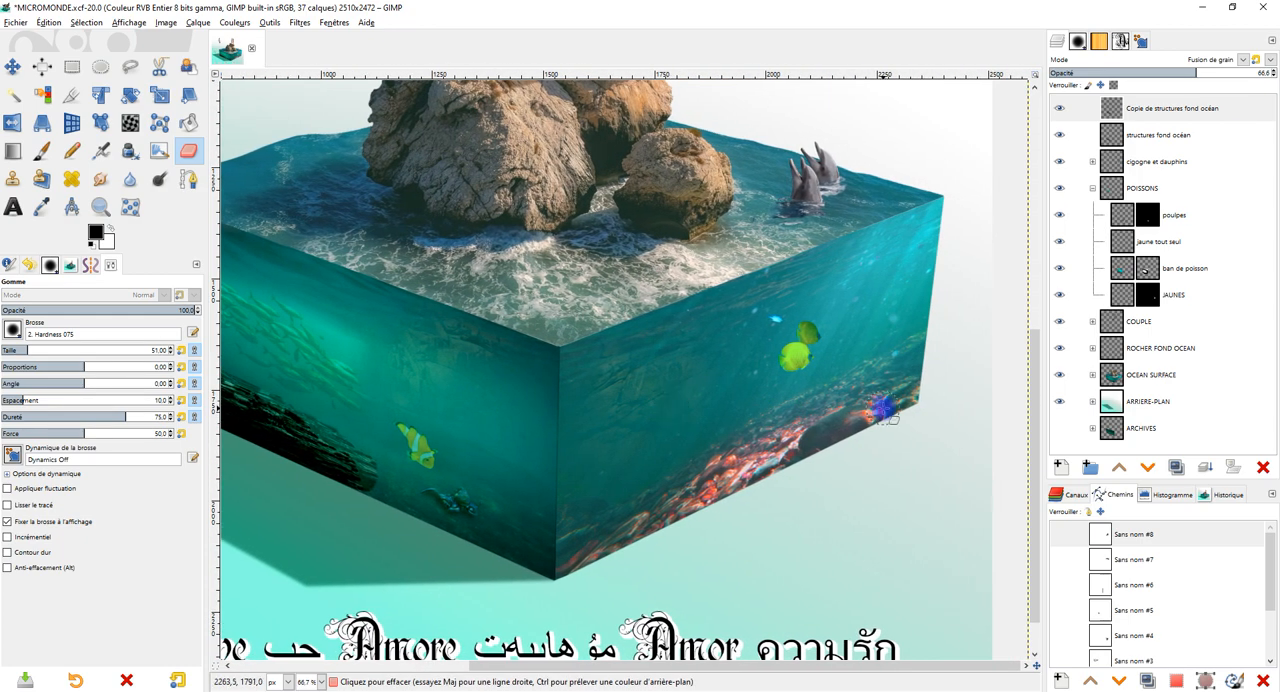
{"action": "scroll", "coordinate": [762, 417], "scroll_direction": "down", "scroll_amount": 1}
{"action": "scroll", "coordinate": [677, 447], "scroll_direction": "left", "scroll_amount": 3}
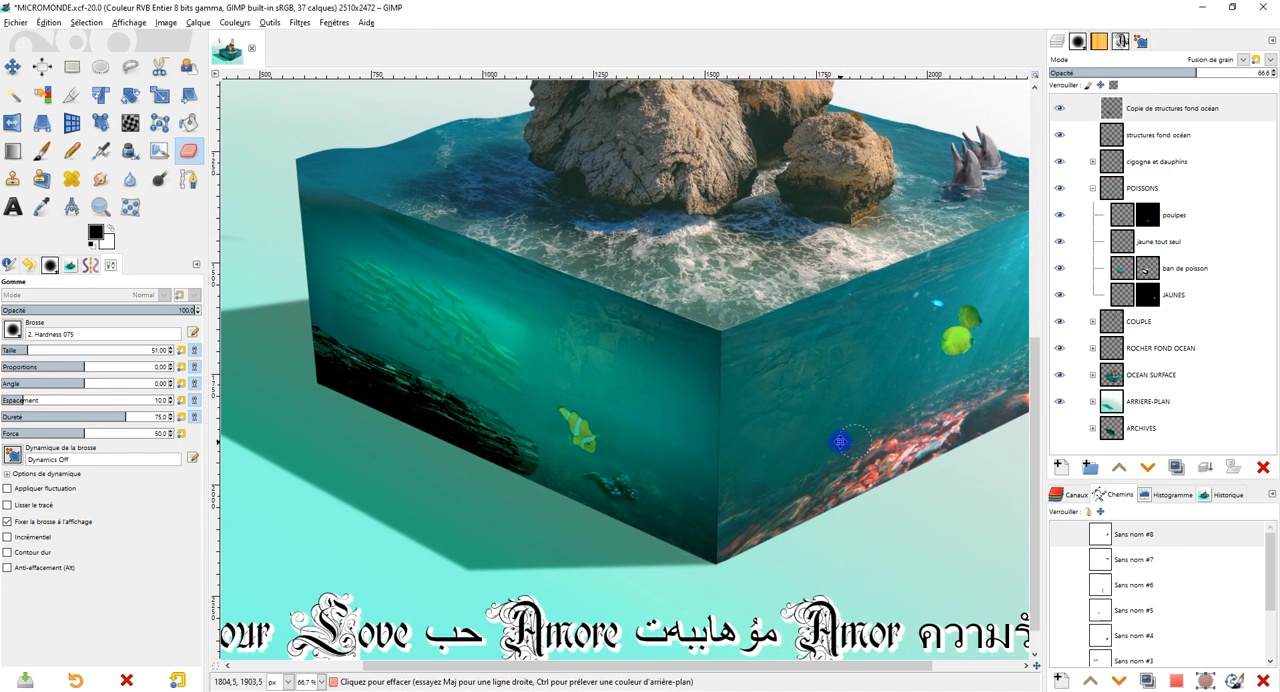
{"action": "left_click_drag", "start_coordinate": [823, 435], "coordinate": [728, 474]}
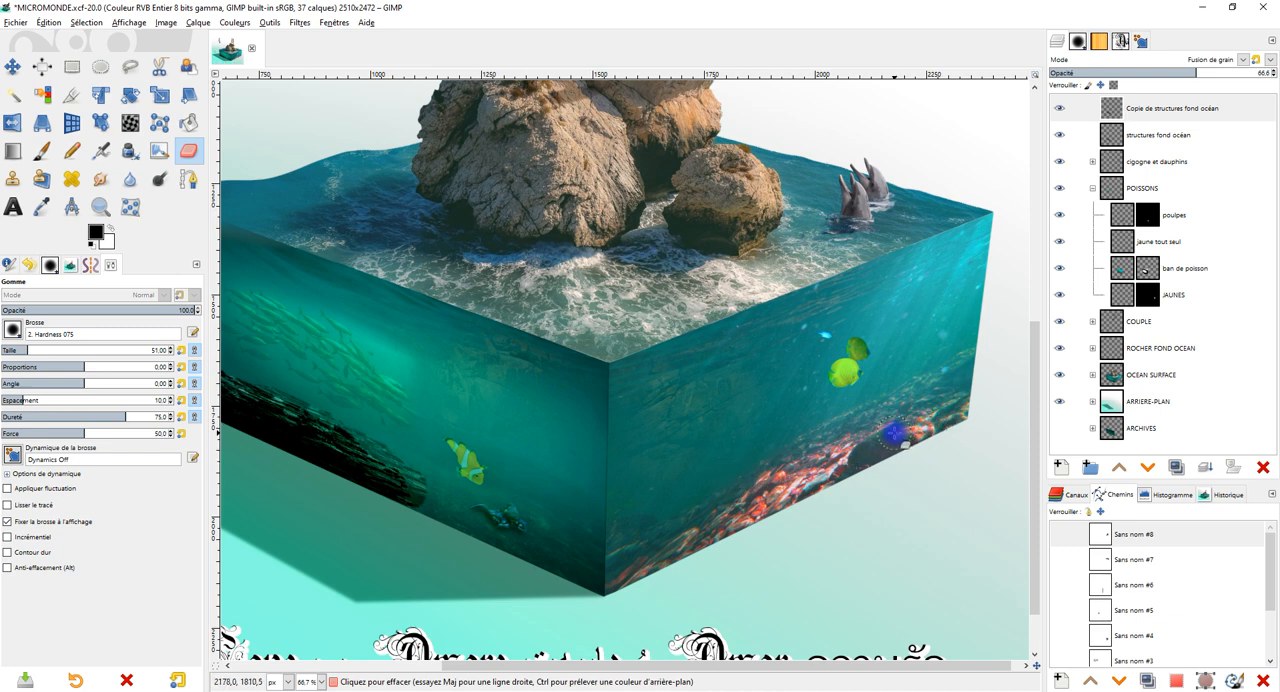
{"action": "left_click_drag", "start_coordinate": [845, 432], "coordinate": [877, 445]}
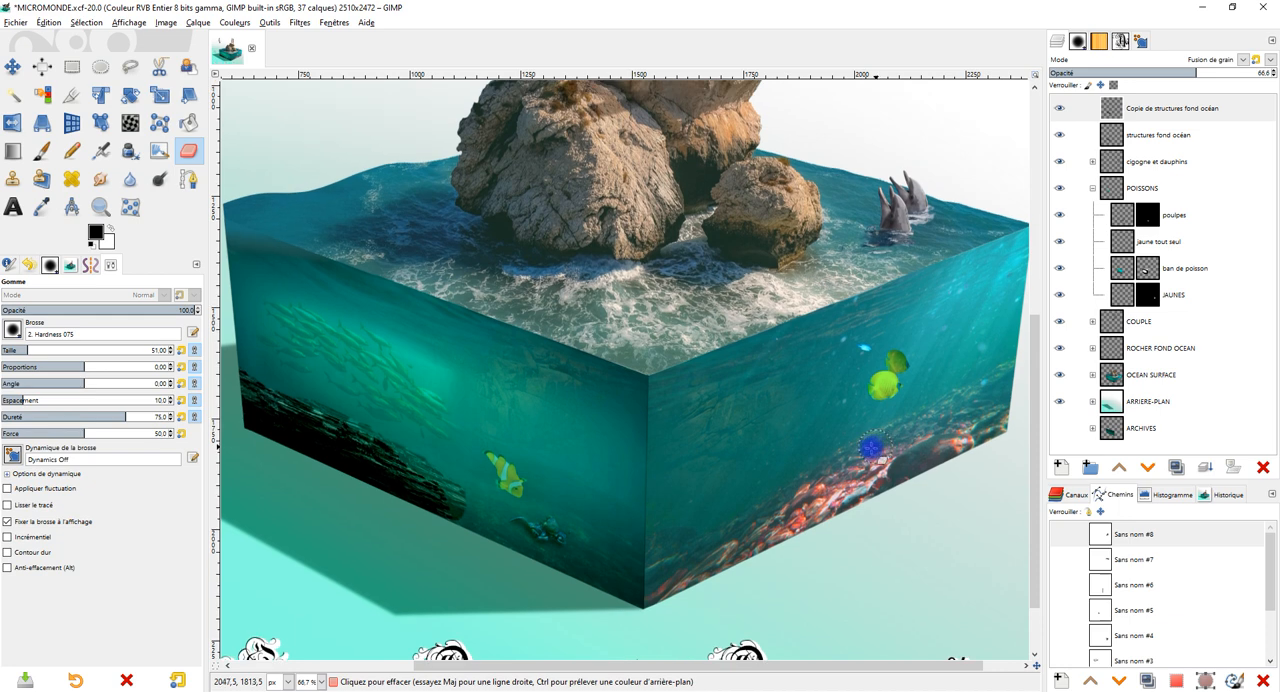
{"action": "scroll", "coordinate": [872, 450], "scroll_direction": "down", "scroll_amount": 2}
{"action": "scroll", "coordinate": [715, 464], "scroll_direction": "up", "scroll_amount": 1}
{"action": "scroll", "coordinate": [715, 464], "scroll_direction": "down", "scroll_amount": 1}
{"action": "left_click_drag", "start_coordinate": [715, 464], "coordinate": [720, 443]}
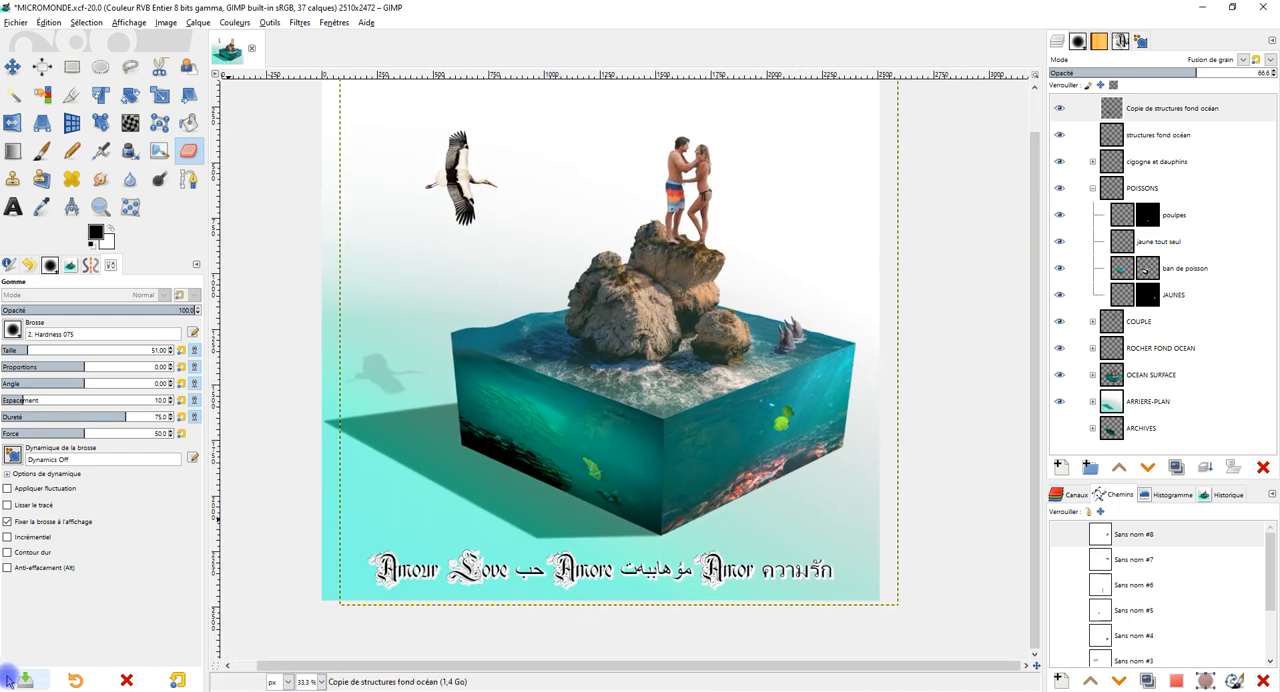
Switch to Chrome and copy the Bretagne Ploumanach Perros Guirec photo of the rocky shore from its Pixabay page.
{"action": "mouse_move", "coordinate": [89, 680]}
{"action": "left_click", "coordinate": [210, 650]}
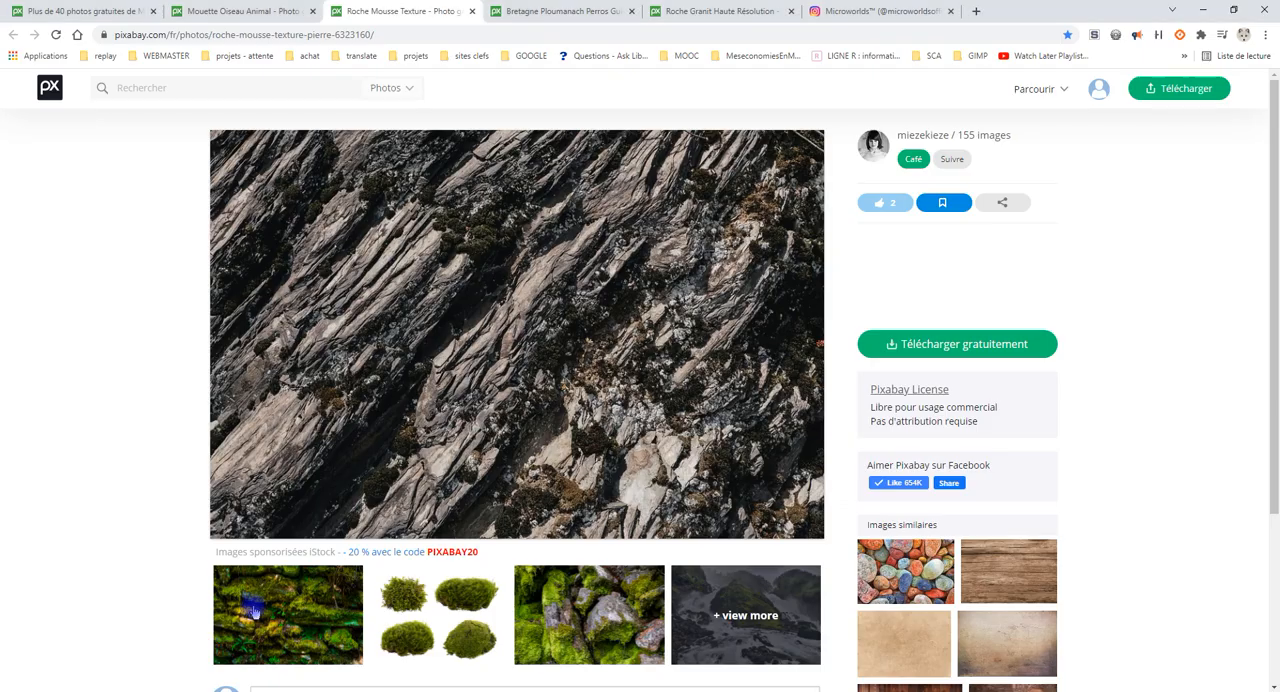
{"action": "left_click", "coordinate": [550, 15]}
{"action": "right_click", "coordinate": [571, 403]}
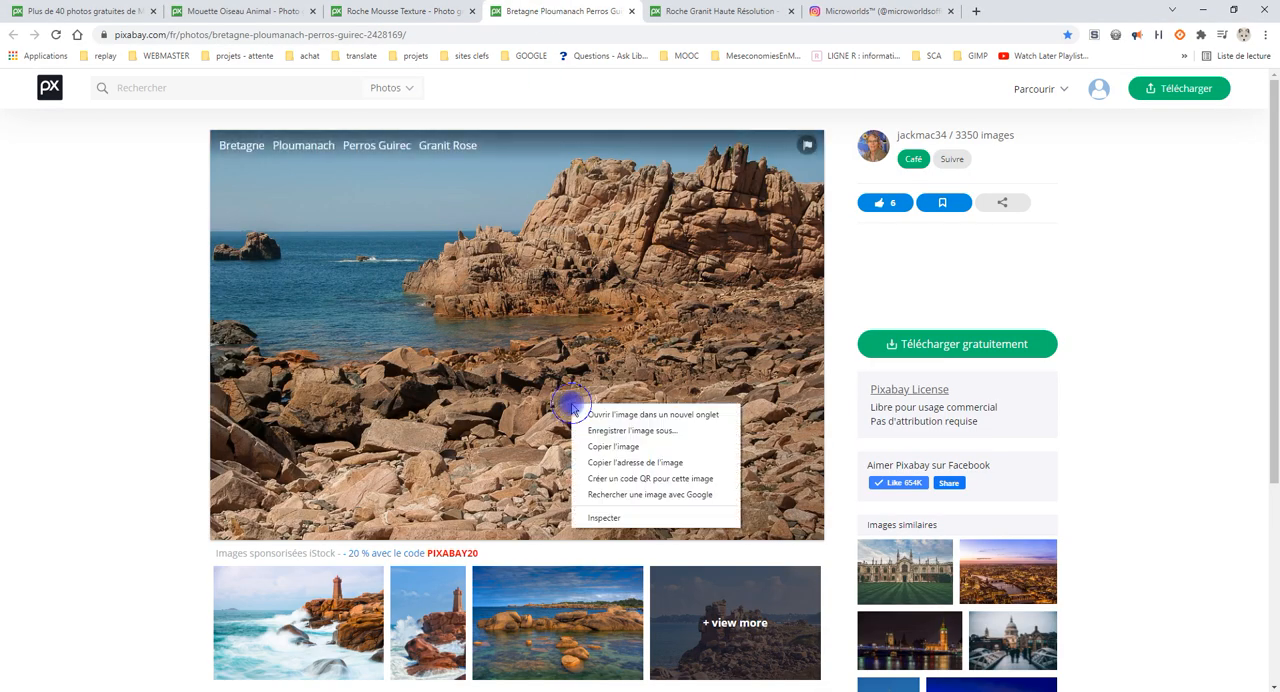
{"action": "left_click", "coordinate": [613, 447]}
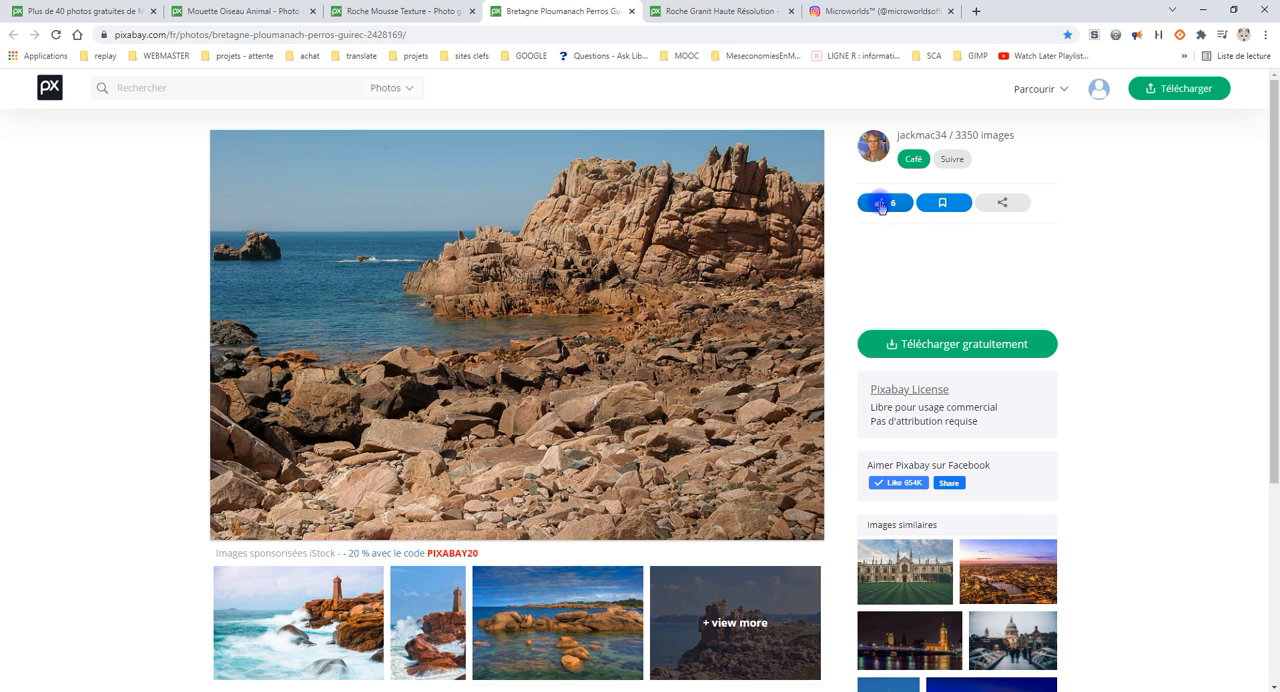
{"action": "left_click", "coordinate": [880, 206]}
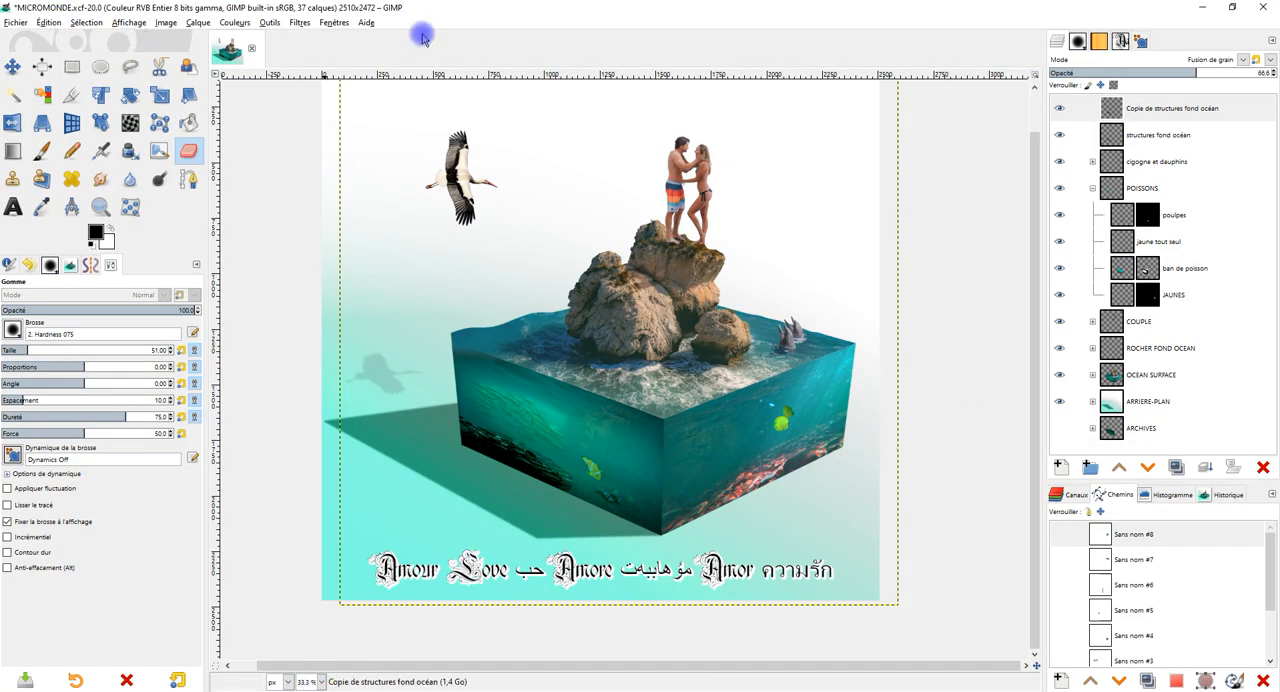
Return to GIMP and paste the copied rocky shore photo as a new layer in the MICROMONDE image.
{"action": "left_click", "coordinate": [49, 24]}
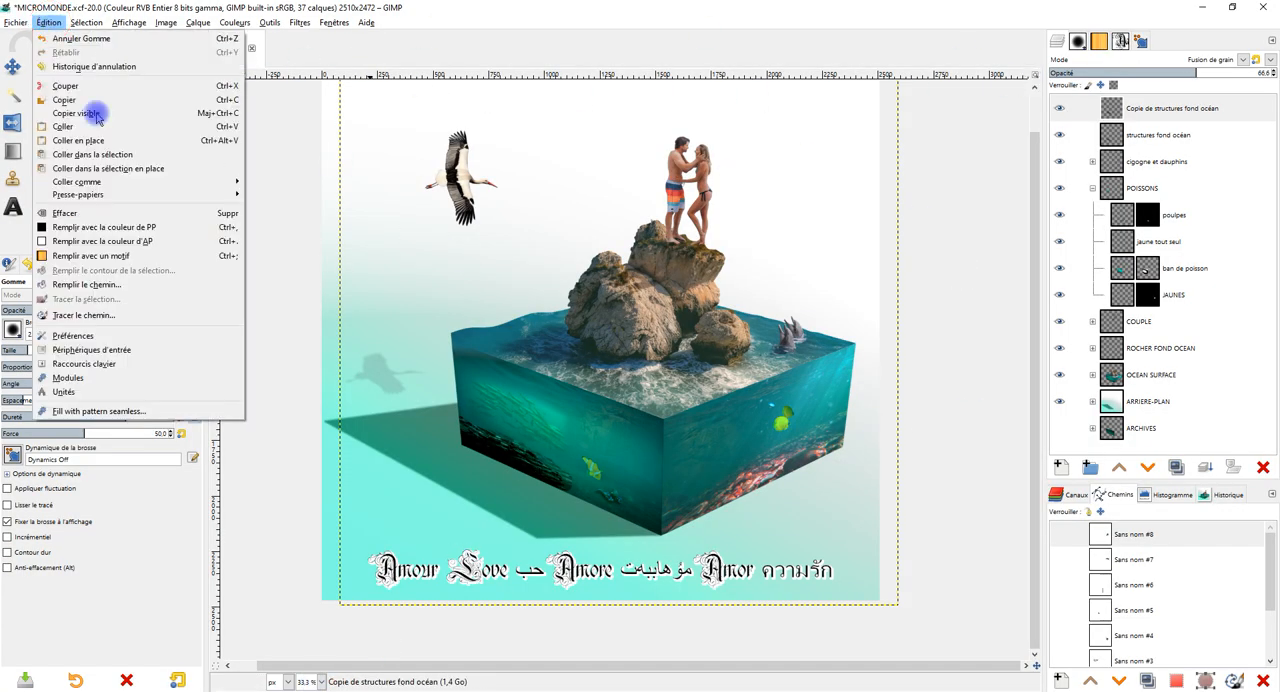
{"action": "mouse_move", "coordinate": [157, 177]}
{"action": "left_click", "coordinate": [340, 178]}
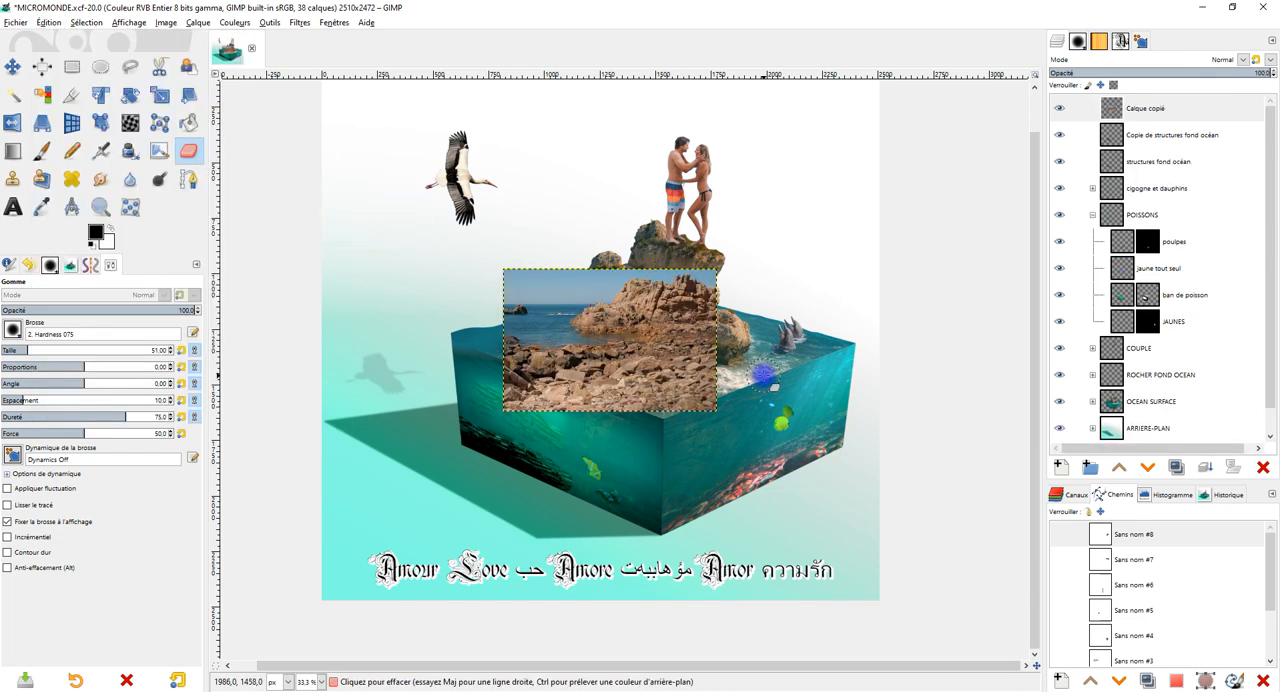
Use Perspective on the pasted photo to fit its four corners to the underwater face with the two yellow fish.
{"action": "scroll", "coordinate": [720, 364], "scroll_direction": "up", "scroll_amount": 2}
{"action": "left_click_drag", "start_coordinate": [769, 386], "coordinate": [717, 234]}
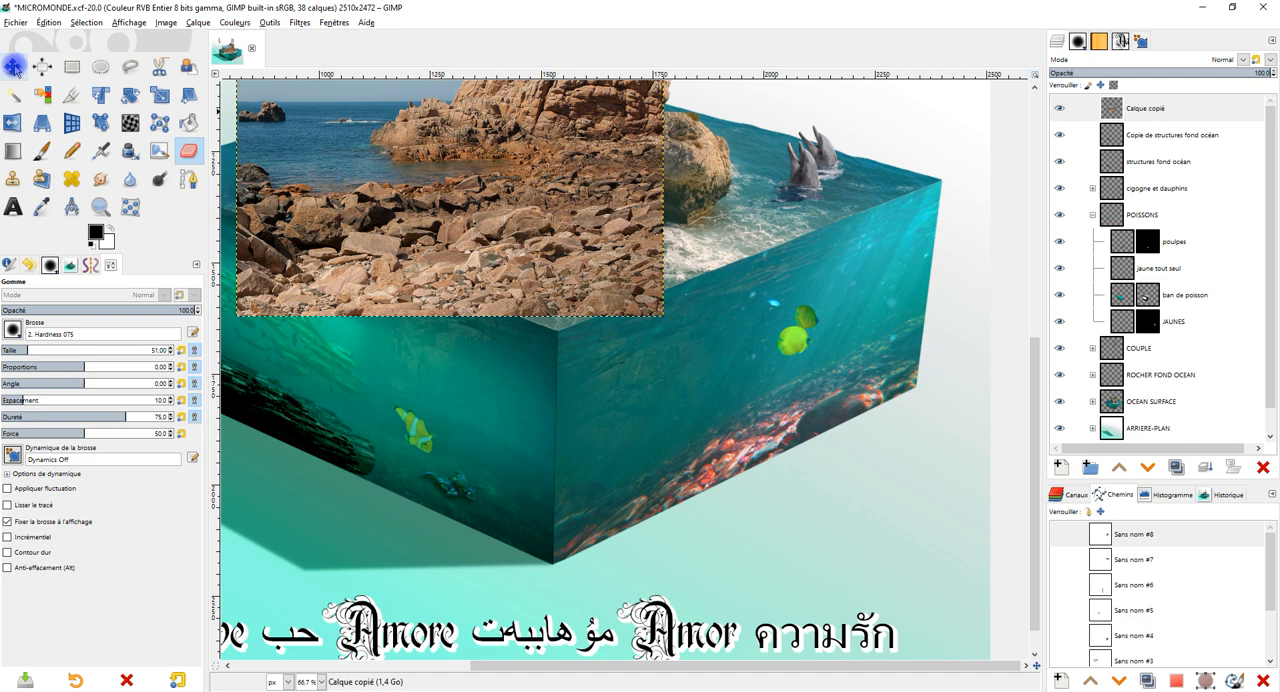
{"action": "left_click", "coordinate": [41, 122]}
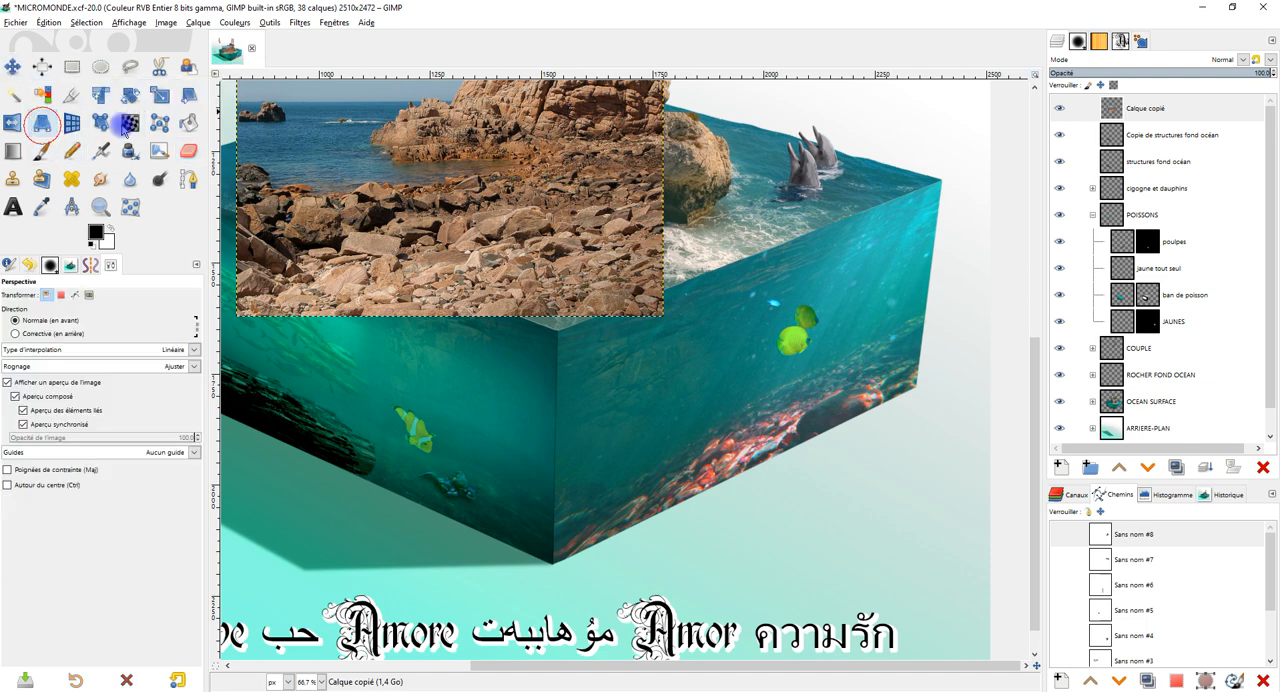
{"action": "left_click", "coordinate": [461, 145]}
{"action": "left_click_drag", "start_coordinate": [451, 174], "coordinate": [710, 256]}
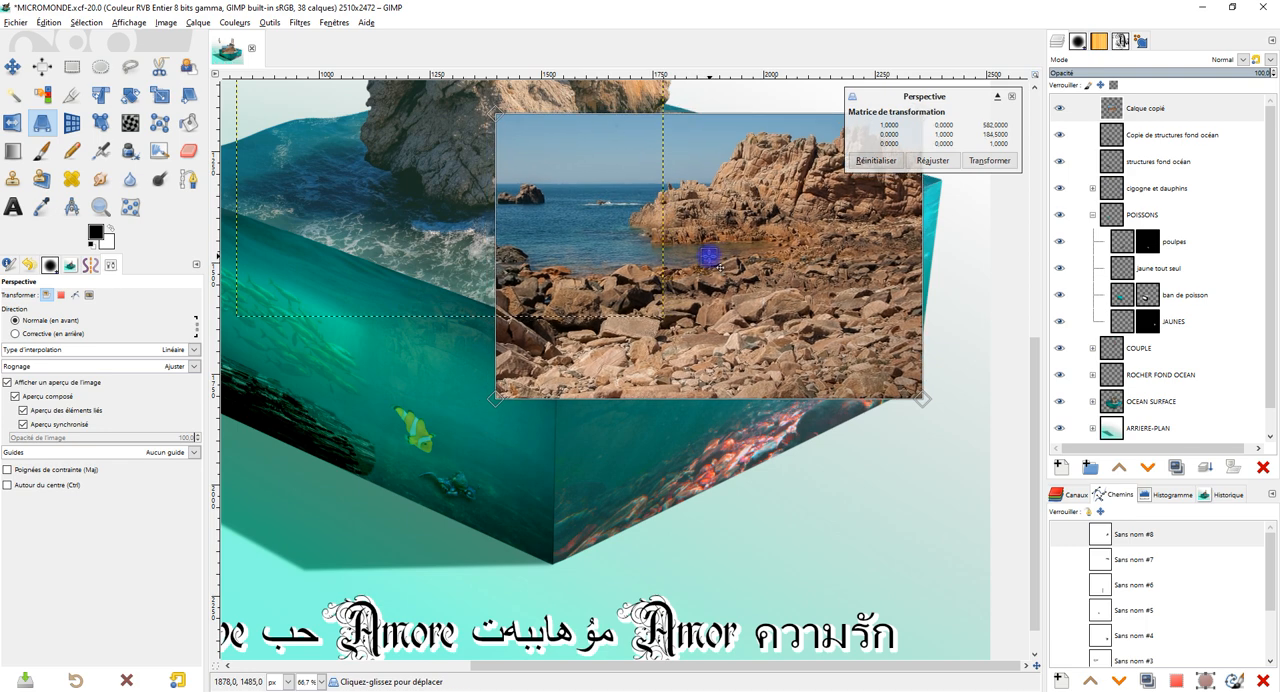
{"action": "left_click_drag", "start_coordinate": [494, 395], "coordinate": [555, 573]}
{"action": "left_click_drag", "start_coordinate": [732, 338], "coordinate": [634, 434]}
{"action": "left_click_drag", "start_coordinate": [811, 218], "coordinate": [843, 273]}
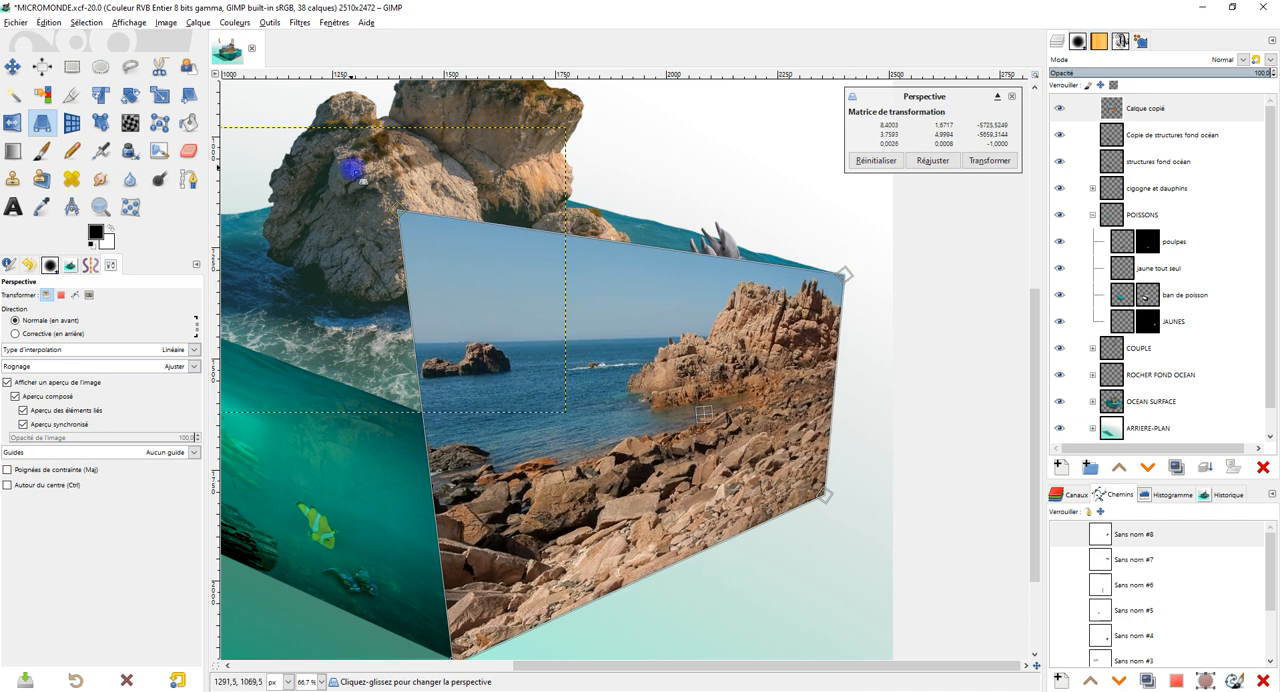
{"action": "left_click_drag", "start_coordinate": [393, 206], "coordinate": [457, 428]}
{"action": "scroll", "coordinate": [745, 480], "scroll_direction": "down", "scroll_amount": 2}
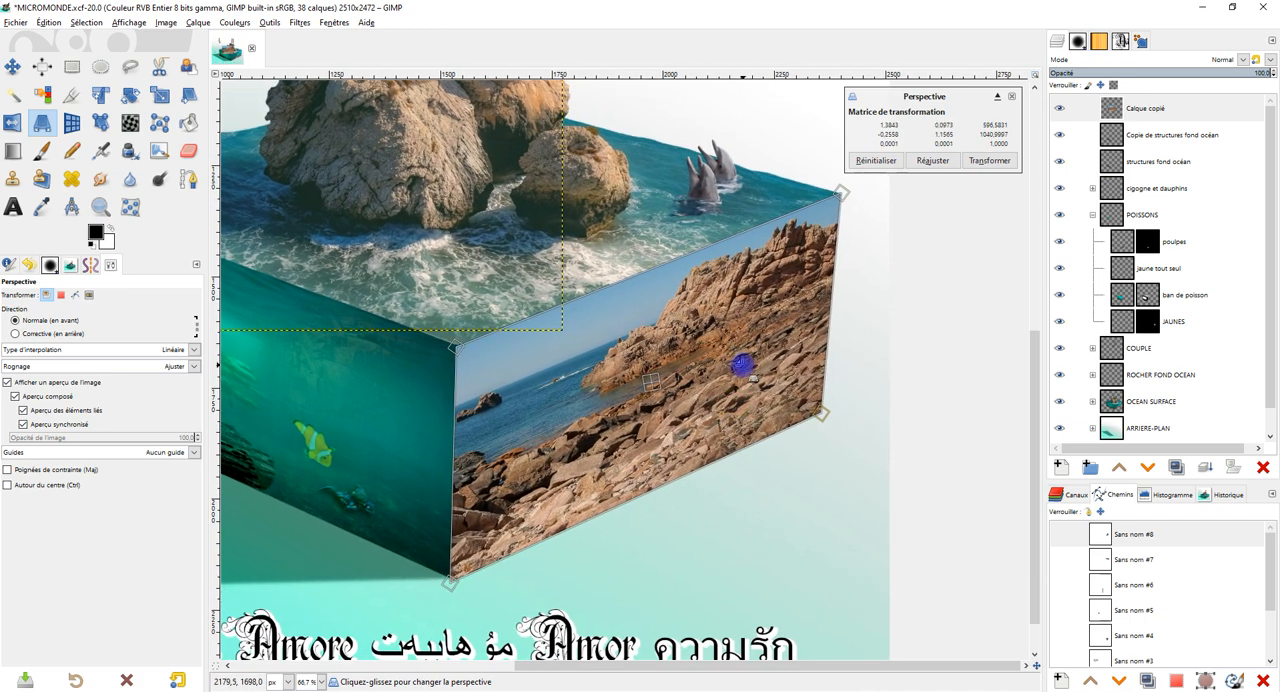
{"action": "left_click", "coordinate": [989, 161]}
Make a freehand selection around the band of loose rocks along the lower edge of the fitted photo.
{"action": "mouse_move", "coordinate": [680, 452]}
{"action": "left_mouse_down"}
{"action": "mouse_move", "coordinate": [714, 400]}
{"action": "mouse_move", "coordinate": [748, 397]}
{"action": "mouse_move", "coordinate": [537, 437]}
{"action": "mouse_move", "coordinate": [537, 584]}
{"action": "left_mouse_up"}
{"action": "scroll", "coordinate": [660, 435], "scroll_direction": "up", "scroll_amount": 1}
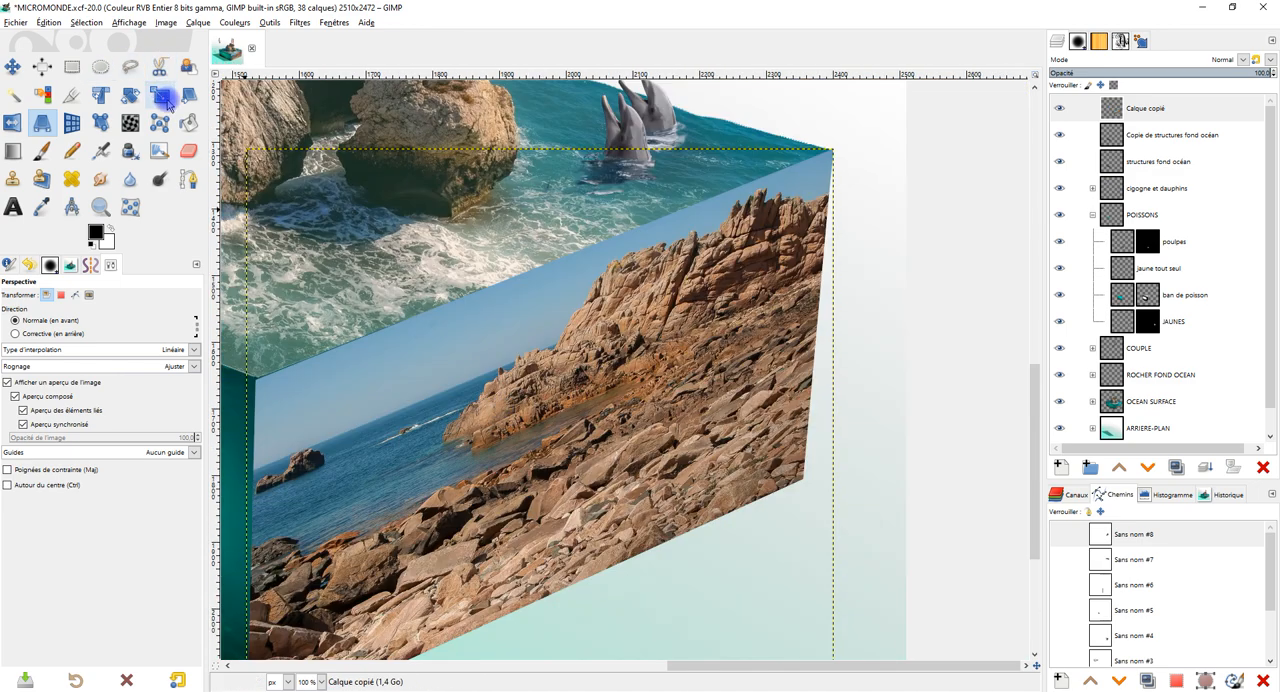
{"action": "left_click", "coordinate": [132, 70]}
{"action": "mouse_move", "coordinate": [434, 349]}
{"action": "left_mouse_down"}
{"action": "mouse_move", "coordinate": [600, 280]}
{"action": "mouse_move", "coordinate": [610, 211]}
{"action": "left_mouse_up"}
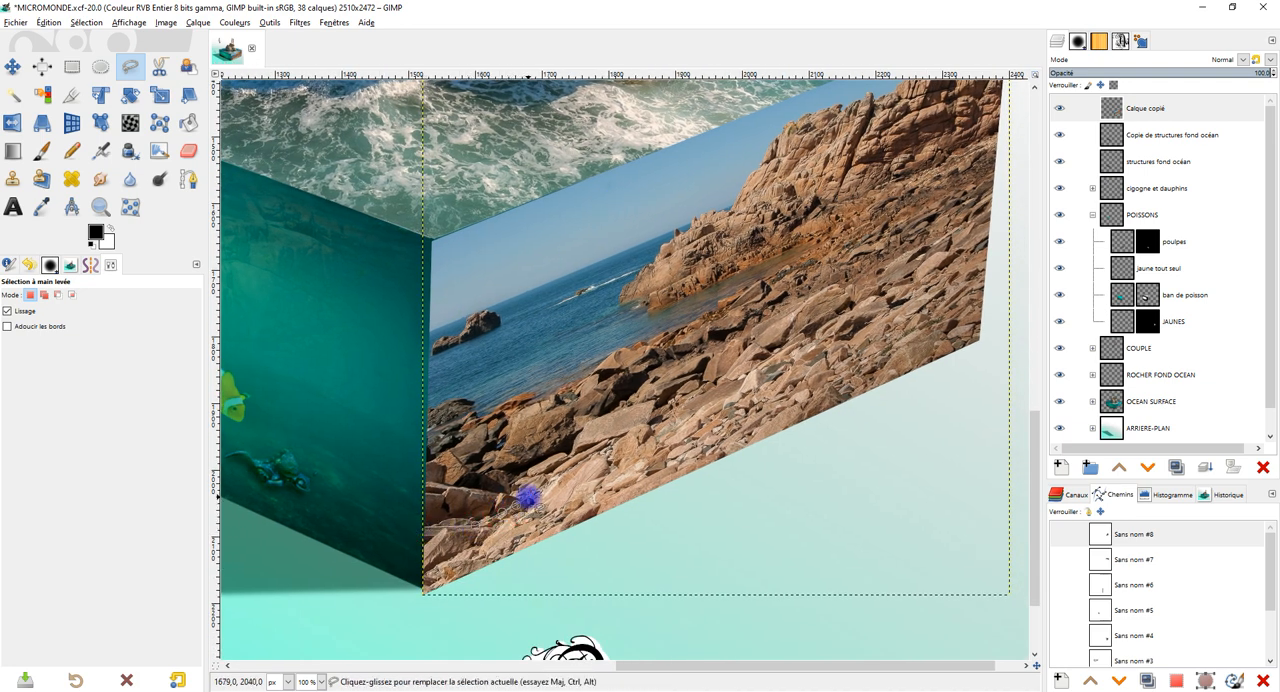
{"action": "left_click", "coordinate": [565, 472]}
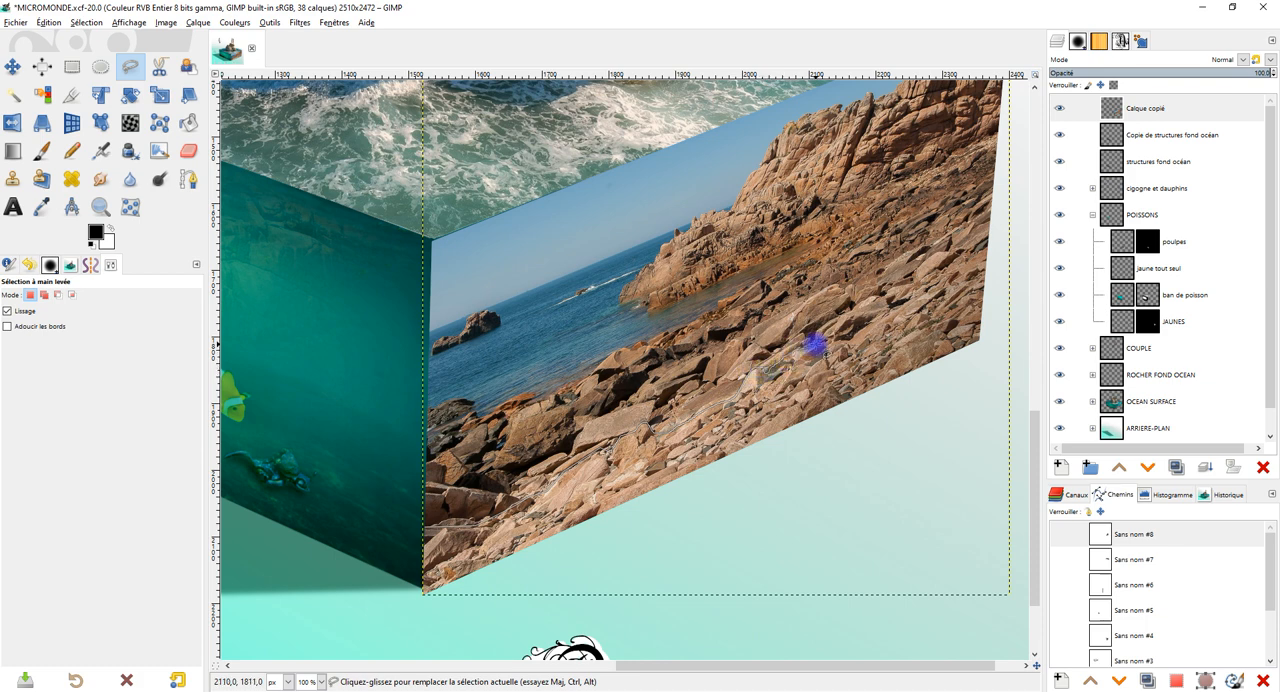
{"action": "left_click_drag", "start_coordinate": [881, 303], "coordinate": [890, 300]}
{"action": "left_click_drag", "start_coordinate": [918, 296], "coordinate": [758, 346]}
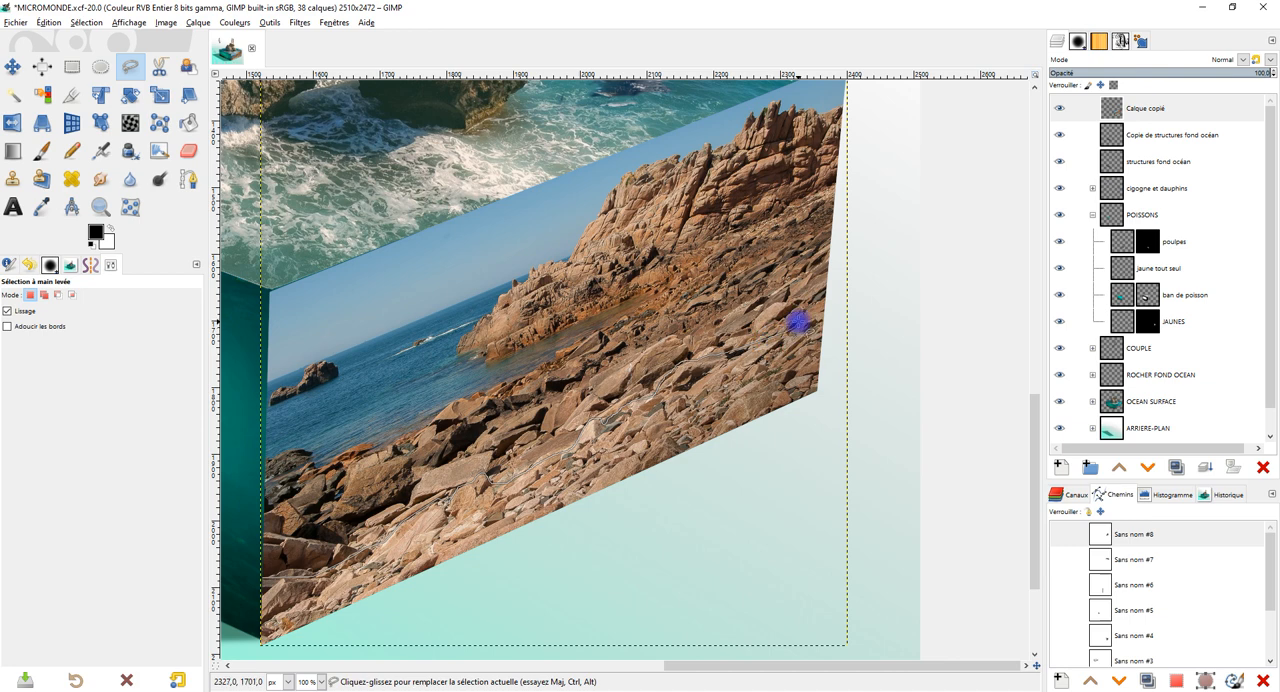
{"action": "mouse_move", "coordinate": [824, 312]}
{"action": "left_mouse_down"}
{"action": "mouse_move", "coordinate": [834, 343]}
{"action": "mouse_move", "coordinate": [822, 446]}
{"action": "mouse_move", "coordinate": [452, 614]}
{"action": "mouse_move", "coordinate": [336, 612]}
{"action": "mouse_move", "coordinate": [241, 659]}
{"action": "mouse_move", "coordinate": [220, 629]}
{"action": "mouse_move", "coordinate": [261, 577]}
{"action": "left_mouse_up"}
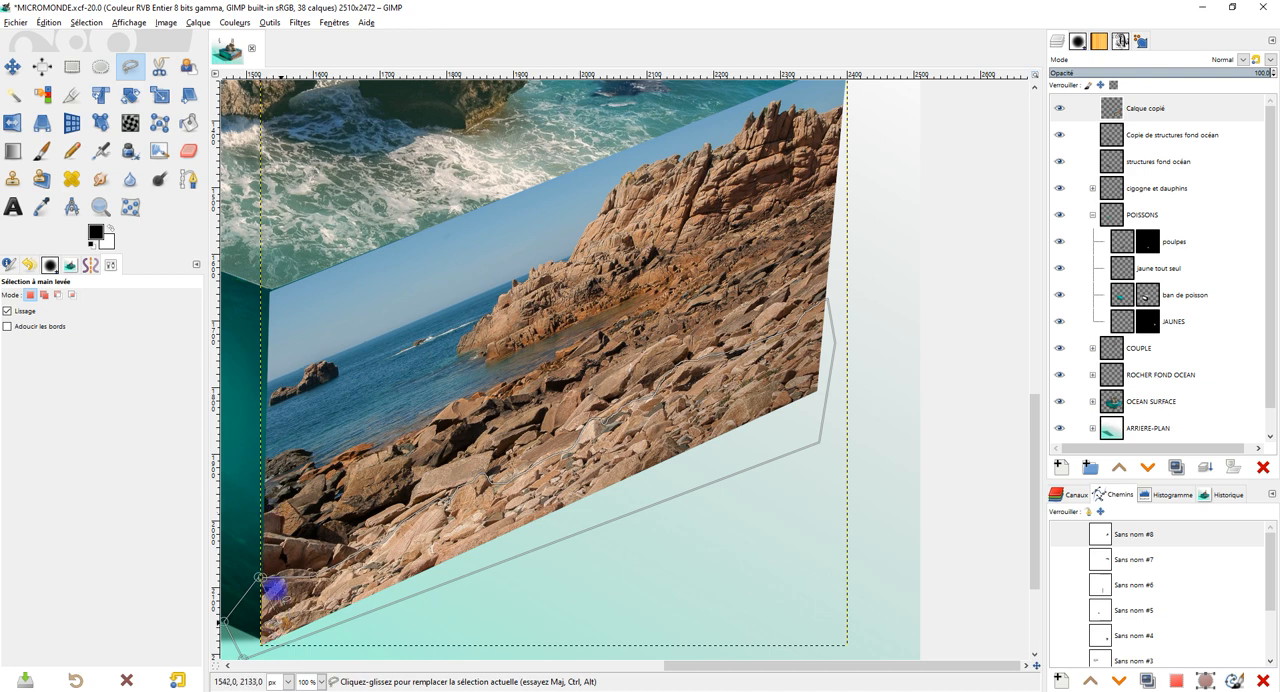
{"action": "key", "text": "Return"}
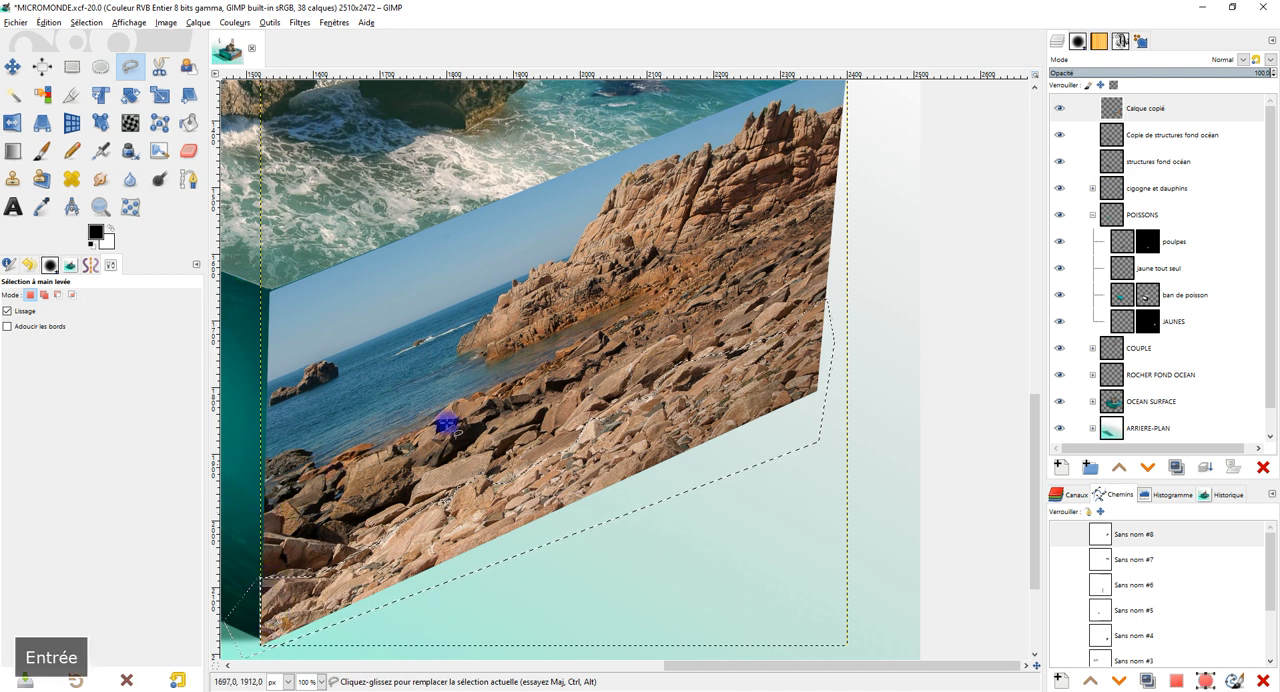
Invert the selection, delete the rest of the photo so only the rock band is kept, and clear the selection.
{"action": "left_click", "coordinate": [86, 22]}
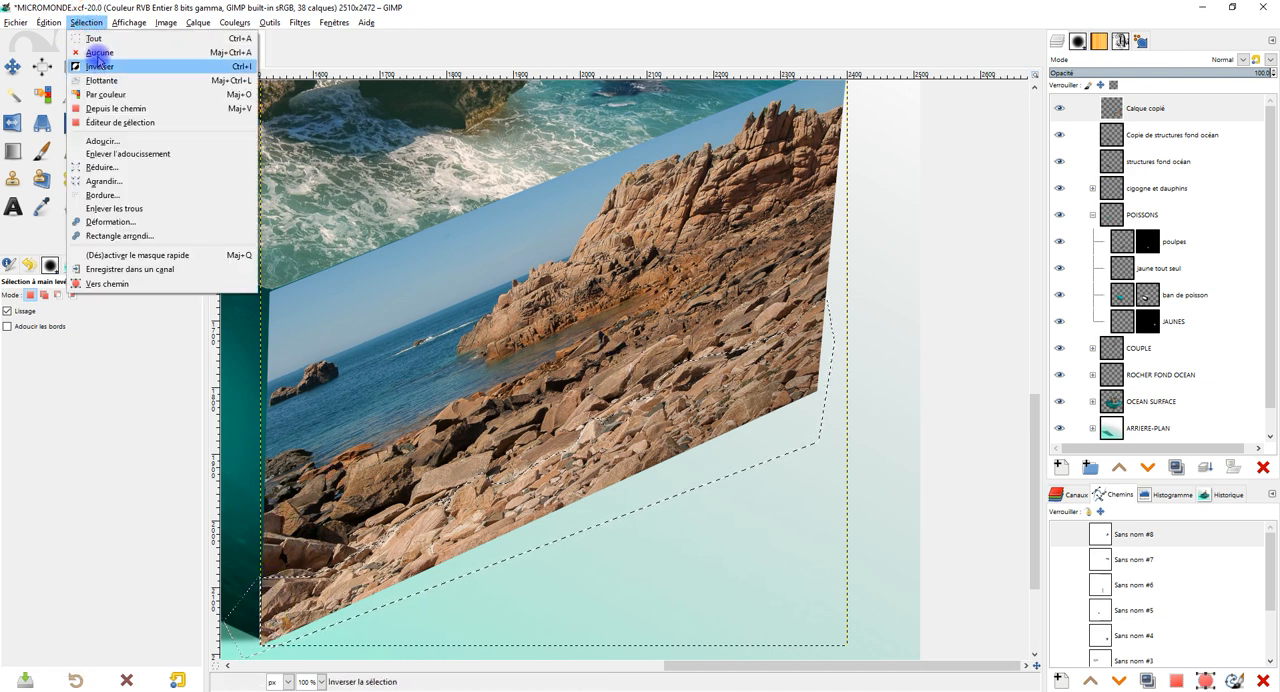
{"action": "left_click", "coordinate": [98, 66]}
{"action": "key", "text": "Delete"}
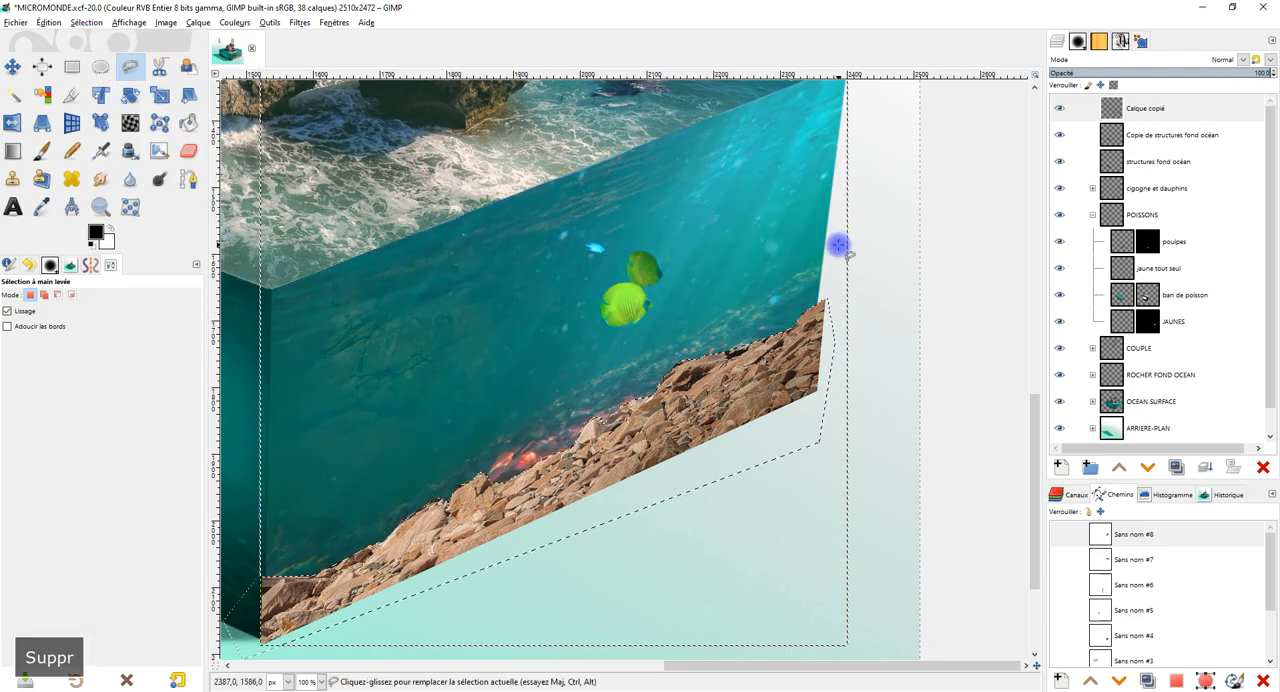
{"action": "left_click", "coordinate": [80, 66]}
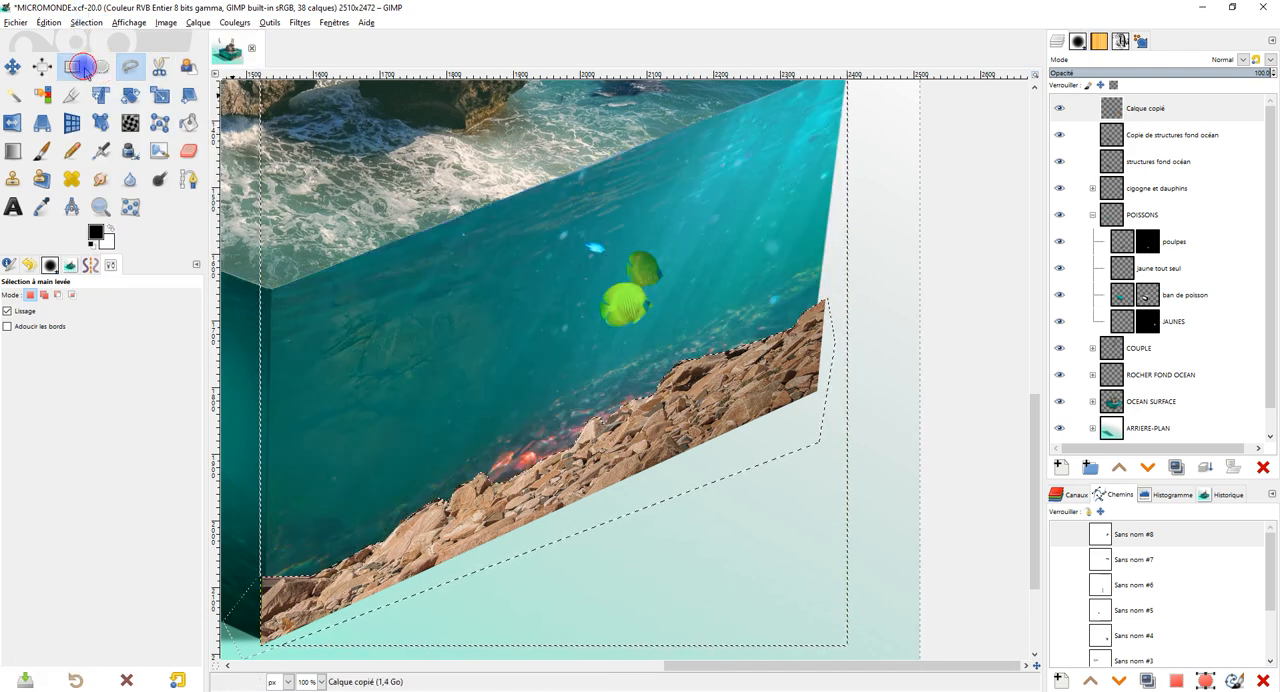
{"action": "left_click", "coordinate": [857, 271]}
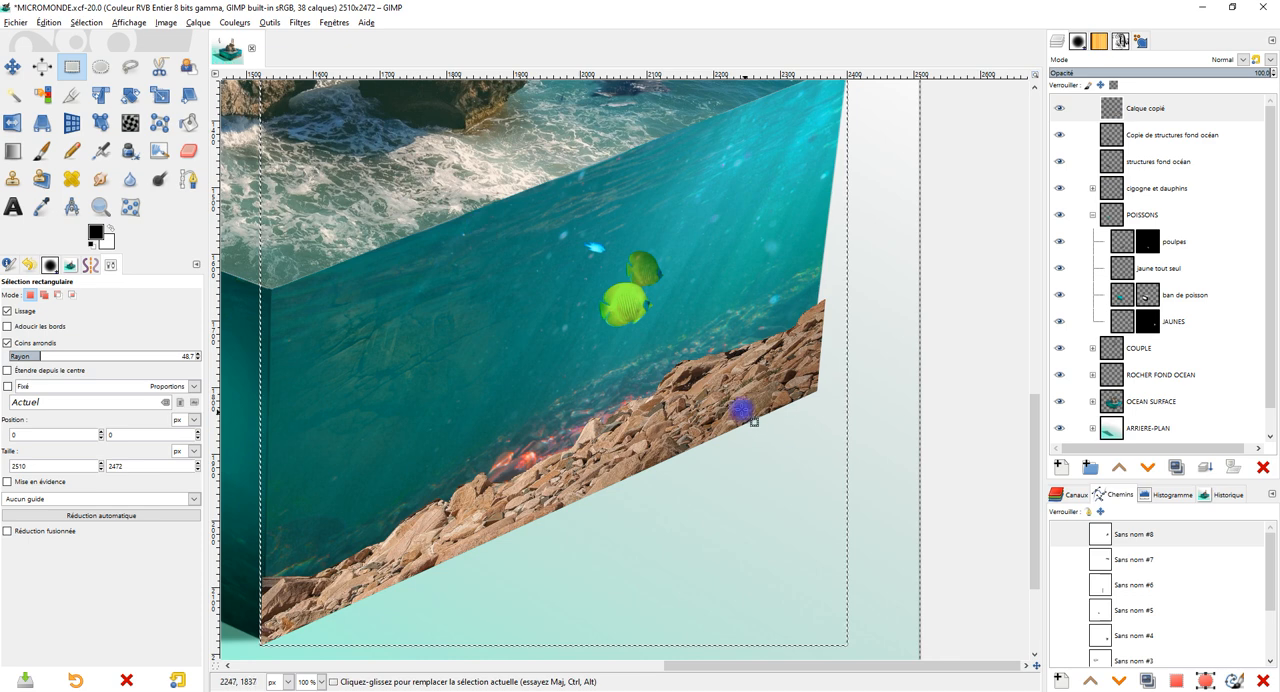
{"action": "left_click", "coordinate": [43, 123]}
{"action": "left_click", "coordinate": [83, 23]}
{"action": "left_click", "coordinate": [96, 52]}
Leave the Perspective transformation unapplied and crop the Calque copié layer to the content of the rock band.
{"action": "left_click", "coordinate": [727, 416]}
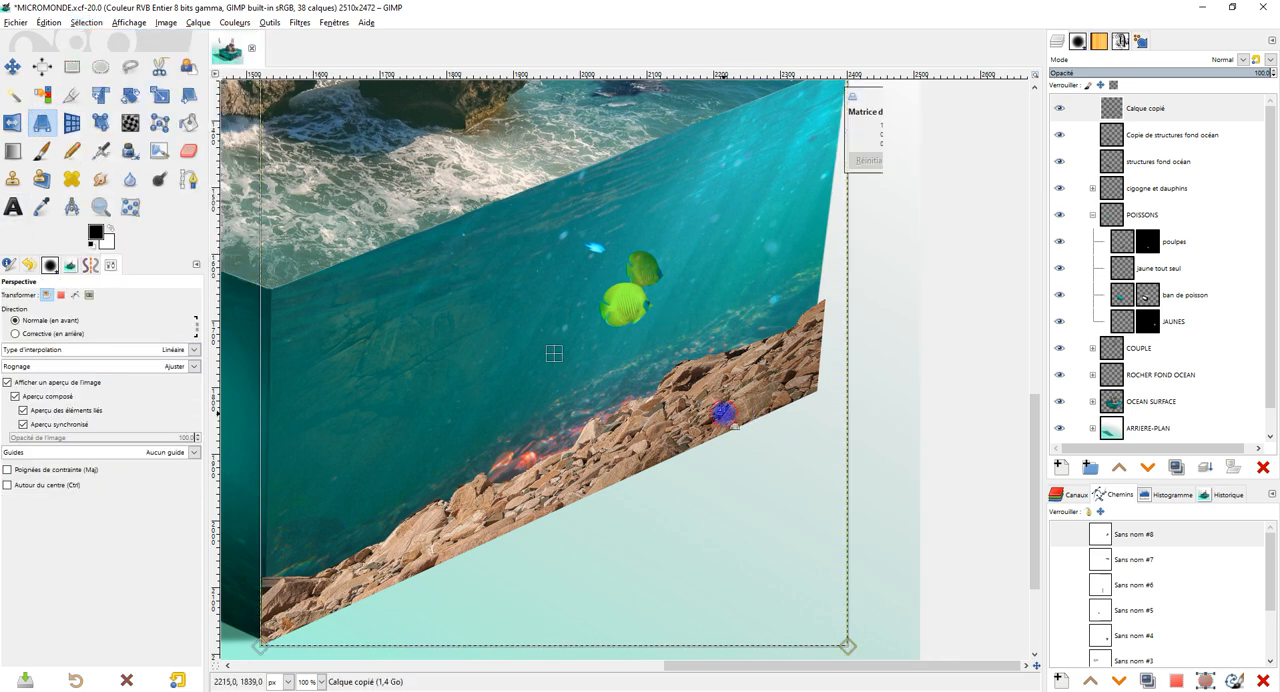
{"action": "left_click", "coordinate": [71, 66]}
{"action": "left_click", "coordinate": [198, 22]}
{"action": "left_click", "coordinate": [258, 236]}
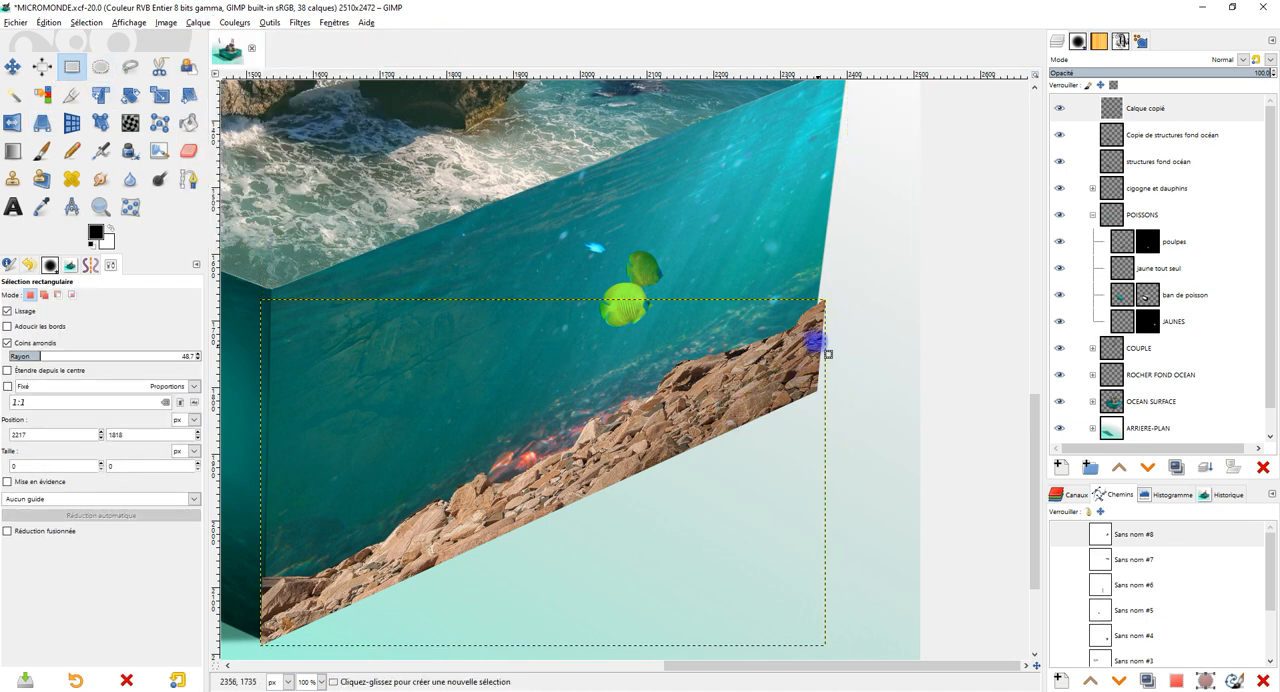
Reshape the rock band with Perspective so that it follows the bottom and outer edges of the underwater face.
{"action": "left_click", "coordinate": [42, 122]}
{"action": "left_click", "coordinate": [756, 388]}
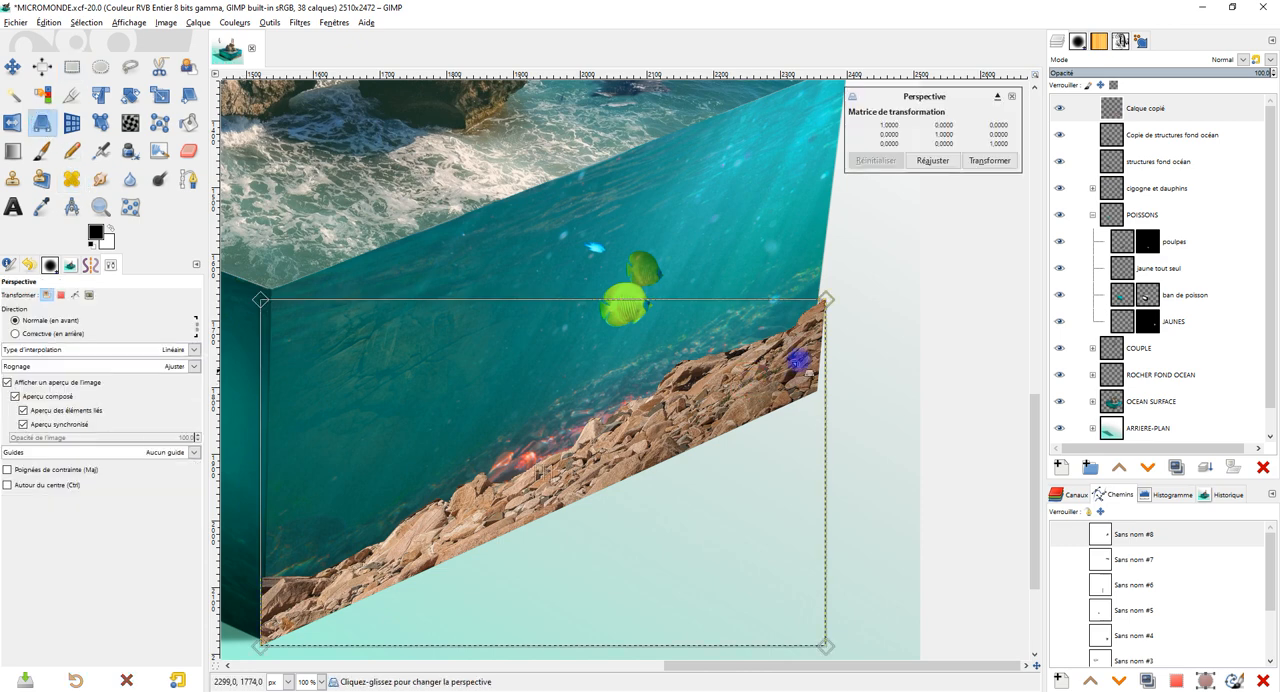
{"action": "left_click_drag", "start_coordinate": [827, 297], "coordinate": [821, 280]}
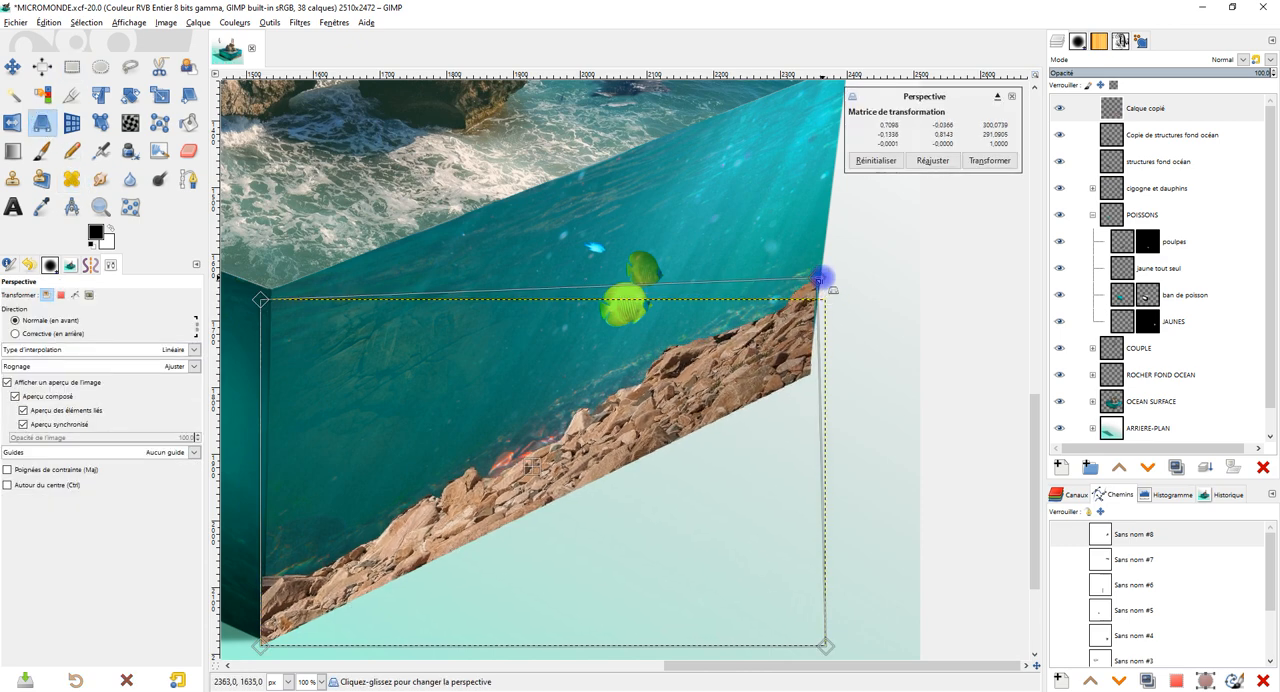
{"action": "left_click_drag", "start_coordinate": [655, 521], "coordinate": [740, 453]}
{"action": "mouse_move", "coordinate": [337, 589]}
{"action": "left_mouse_down"}
{"action": "mouse_move", "coordinate": [360, 577]}
{"action": "mouse_move", "coordinate": [341, 583]}
{"action": "left_mouse_up"}
{"action": "left_click_drag", "start_coordinate": [748, 487], "coordinate": [604, 541]}
{"action": "mouse_move", "coordinate": [770, 643]}
{"action": "left_mouse_down"}
{"action": "mouse_move", "coordinate": [763, 618]}
{"action": "mouse_move", "coordinate": [766, 629]}
{"action": "left_mouse_up"}
{"action": "left_click", "coordinate": [766, 266]}
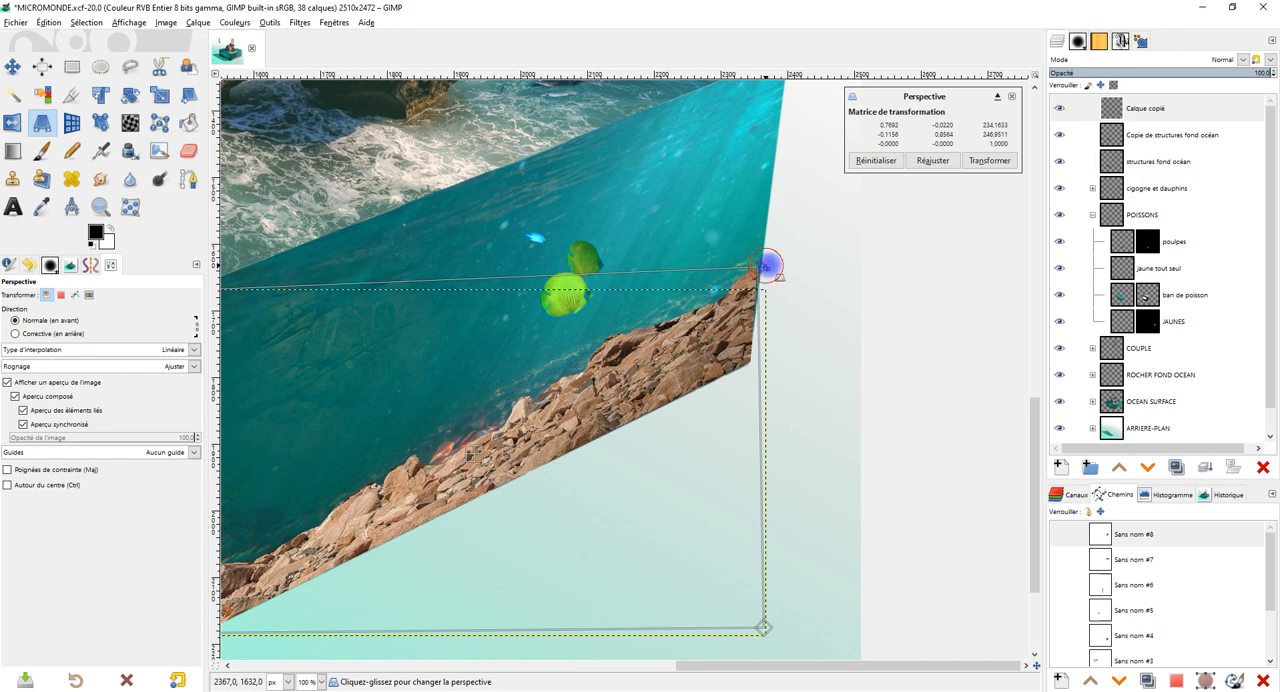
{"action": "left_click_drag", "start_coordinate": [766, 266], "coordinate": [770, 265]}
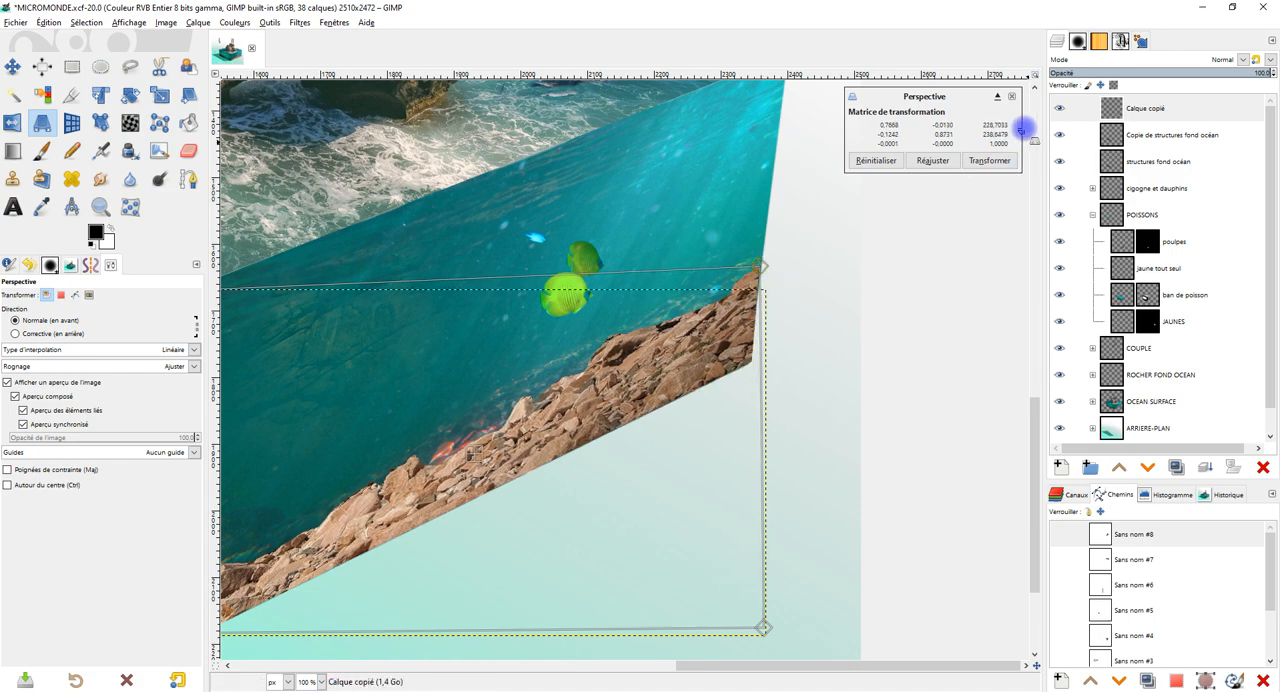
{"action": "left_click", "coordinate": [988, 160]}
{"action": "scroll", "coordinate": [672, 410], "scroll_direction": "down", "scroll_amount": 4, "text": "ctrl"}
{"action": "scroll", "coordinate": [708, 403], "scroll_direction": "up", "scroll_amount": 5, "text": "ctrl"}
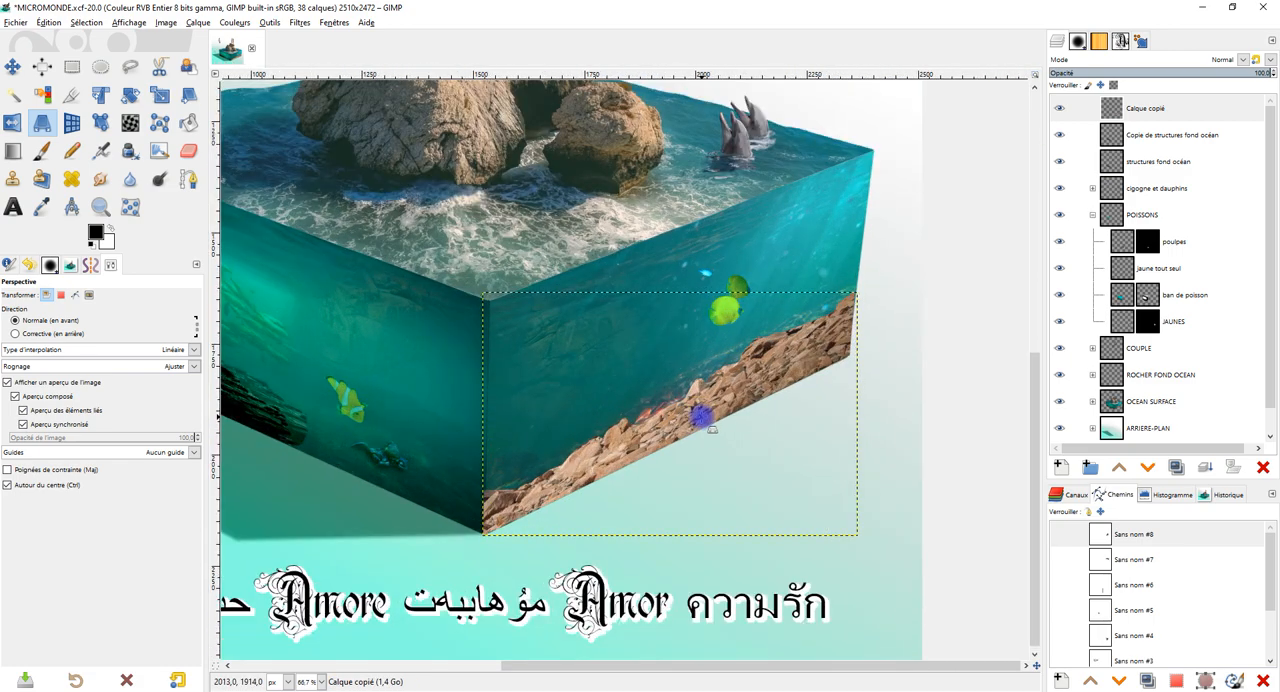
{"action": "scroll", "coordinate": [788, 393], "scroll_direction": "down", "scroll_amount": 2, "text": "ctrl"}
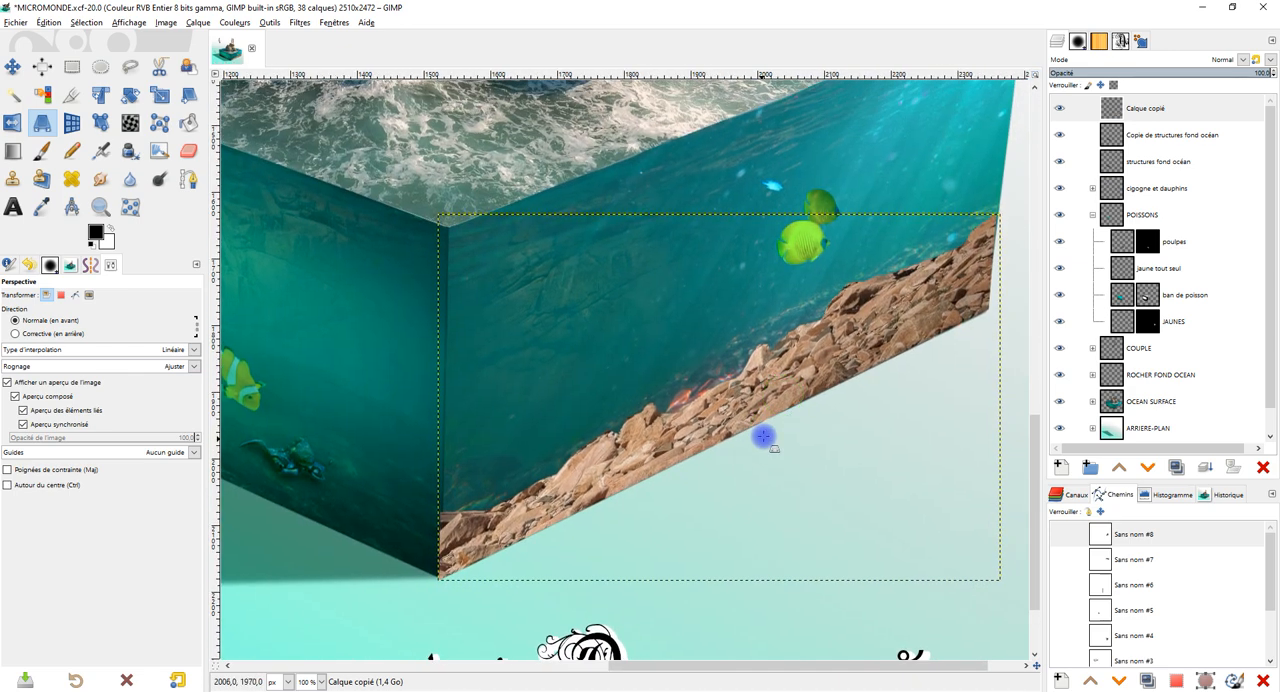
Try the Fusion de grain blend mode on the Calque copié layer and return the mode to Normal.
{"action": "left_click", "coordinate": [1148, 110]}
{"action": "left_click", "coordinate": [1224, 59]}
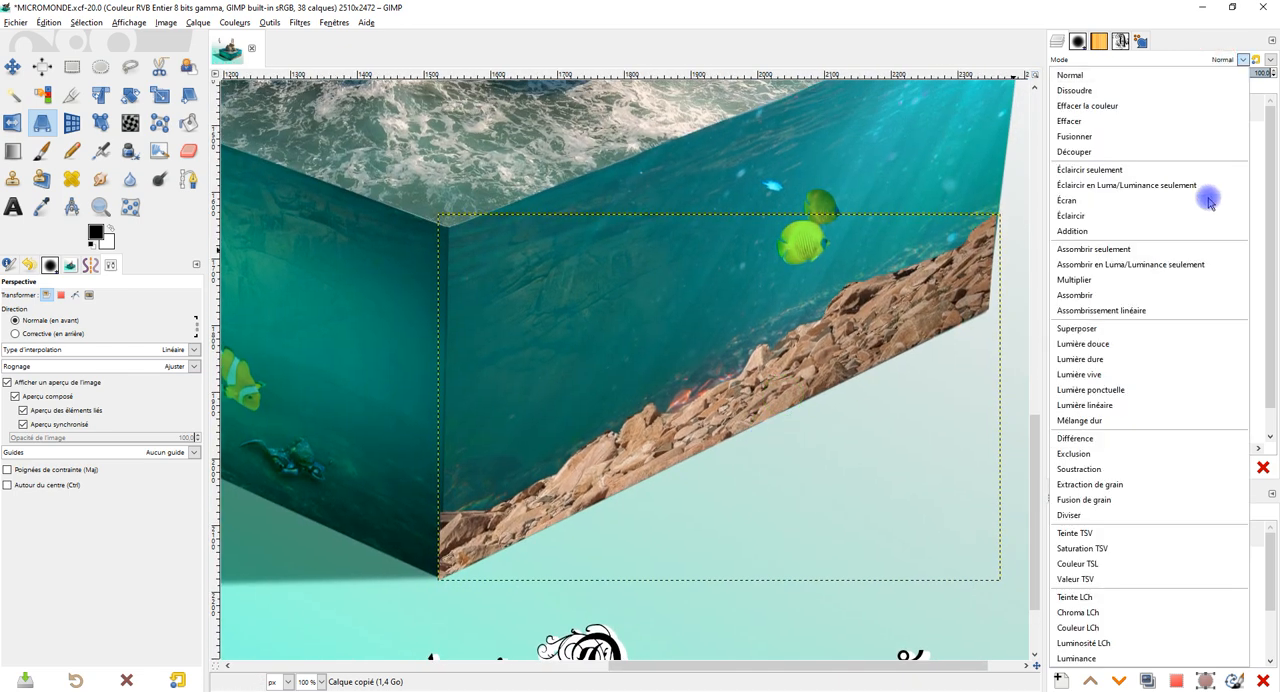
{"action": "left_click", "coordinate": [1098, 499]}
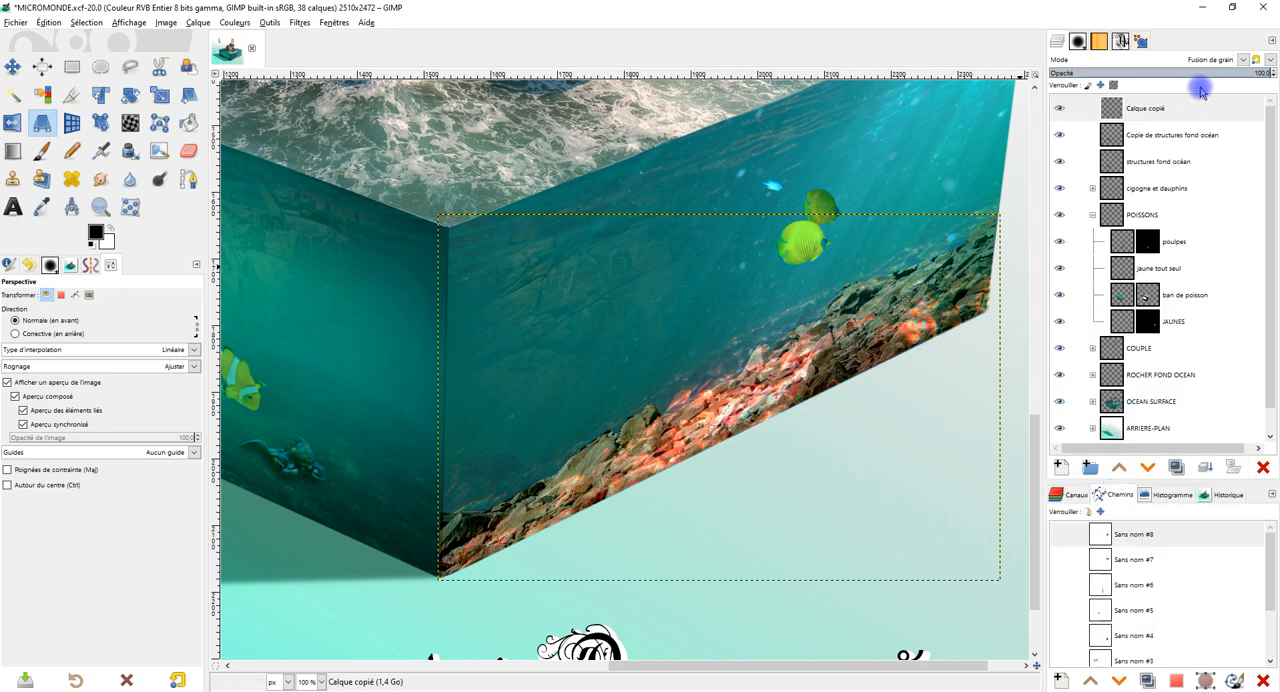
{"action": "left_click", "coordinate": [1228, 60]}
{"action": "left_click", "coordinate": [1190, 77]}
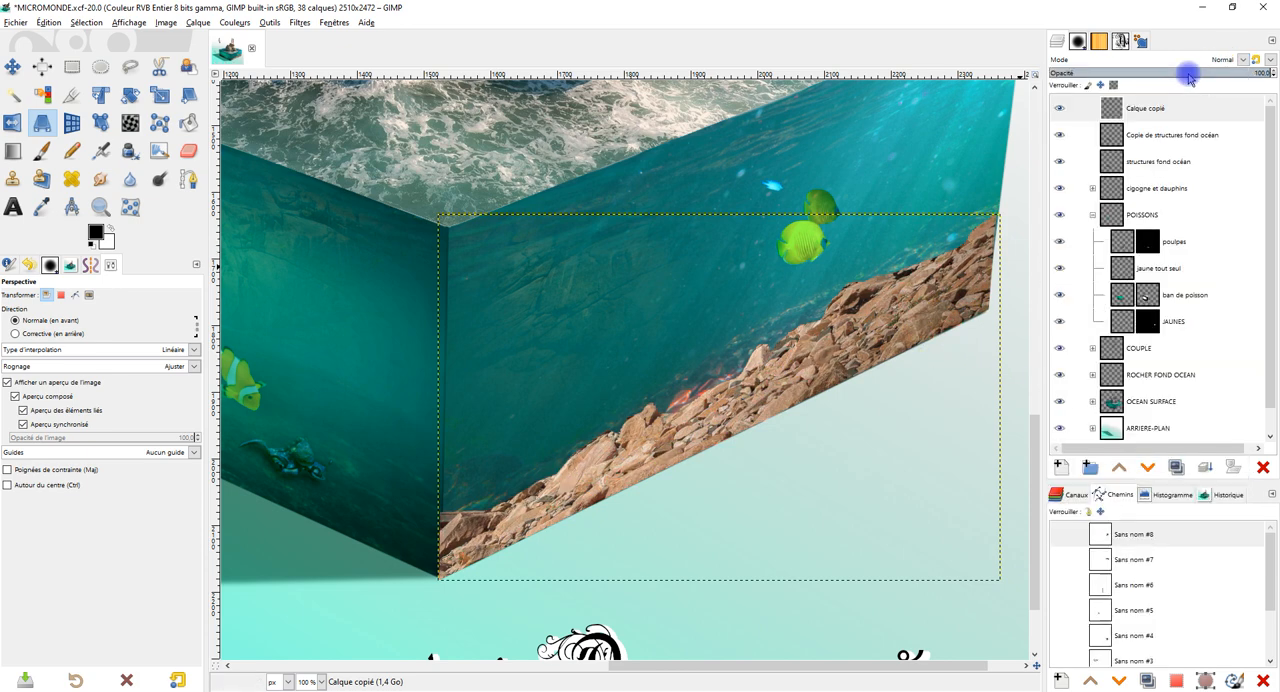
Nudge the rock band against the face's edge and set the Calque copié layer's opacity to about 51.2.
{"action": "left_click_drag", "start_coordinate": [1192, 72], "coordinate": [1188, 72]}
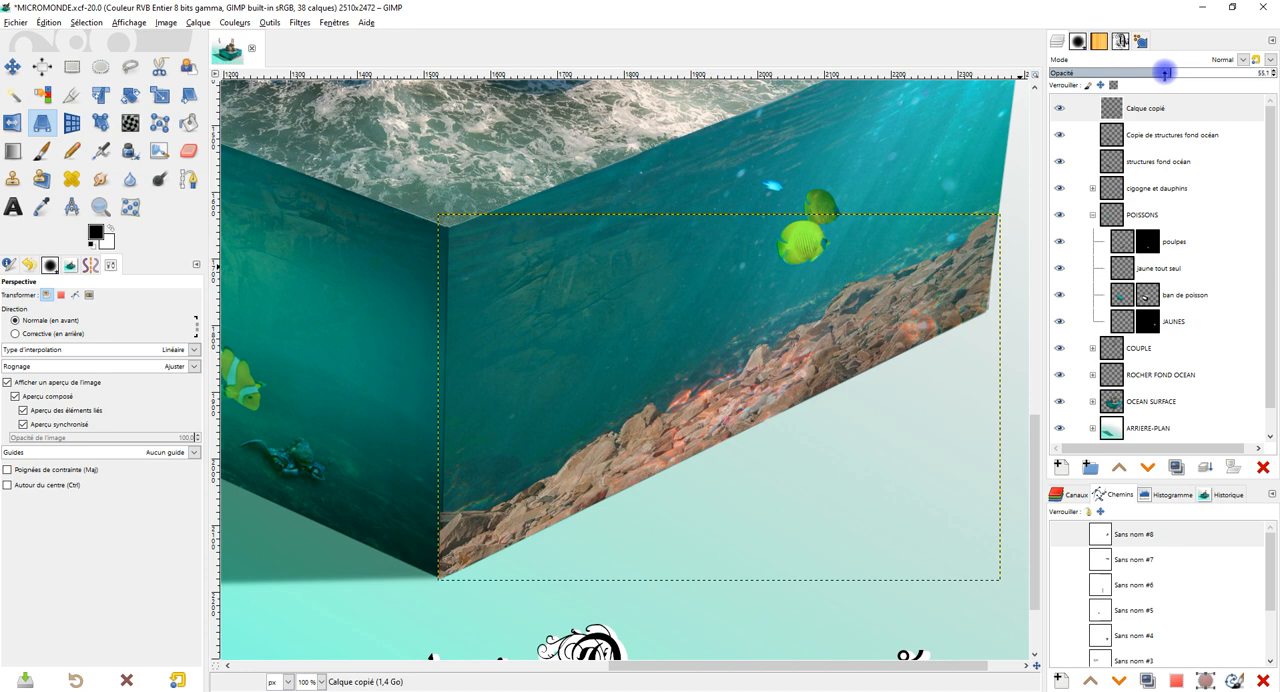
{"action": "left_click_drag", "start_coordinate": [799, 393], "coordinate": [750, 389]}
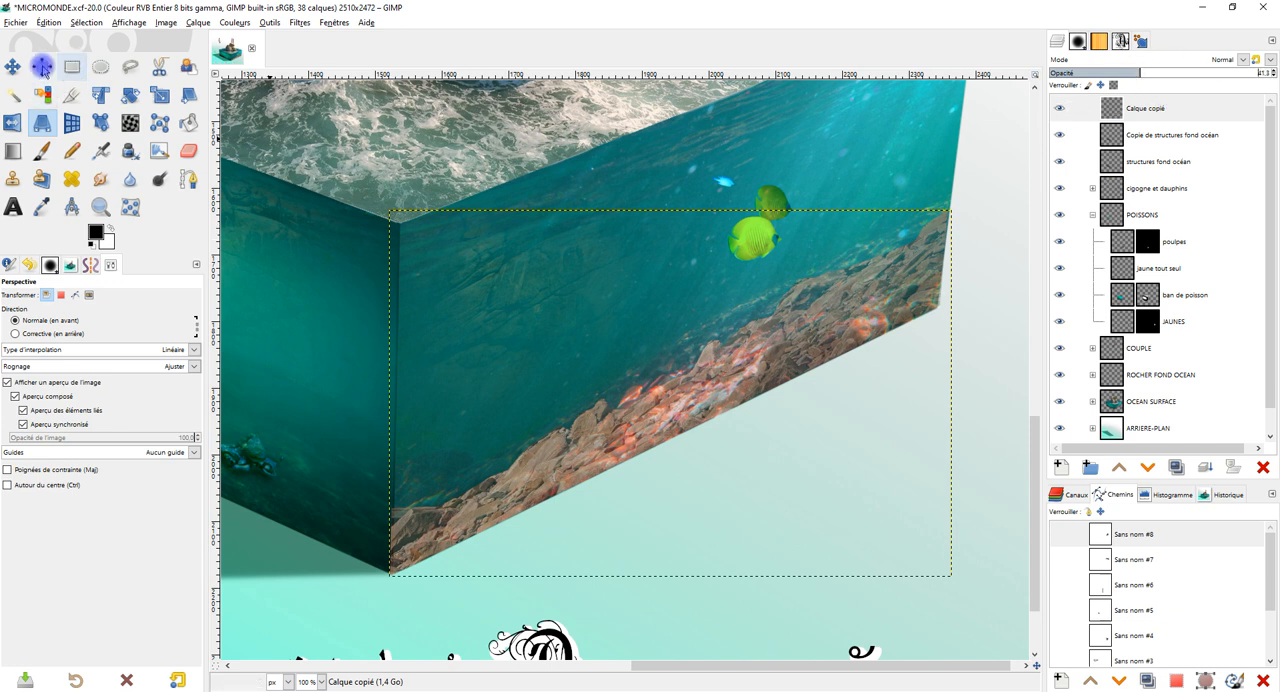
{"action": "key", "text": "m"}
{"action": "left_click_drag", "start_coordinate": [797, 334], "coordinate": [808, 345]}
{"action": "left_click_drag", "start_coordinate": [1144, 68], "coordinate": [1161, 71]}
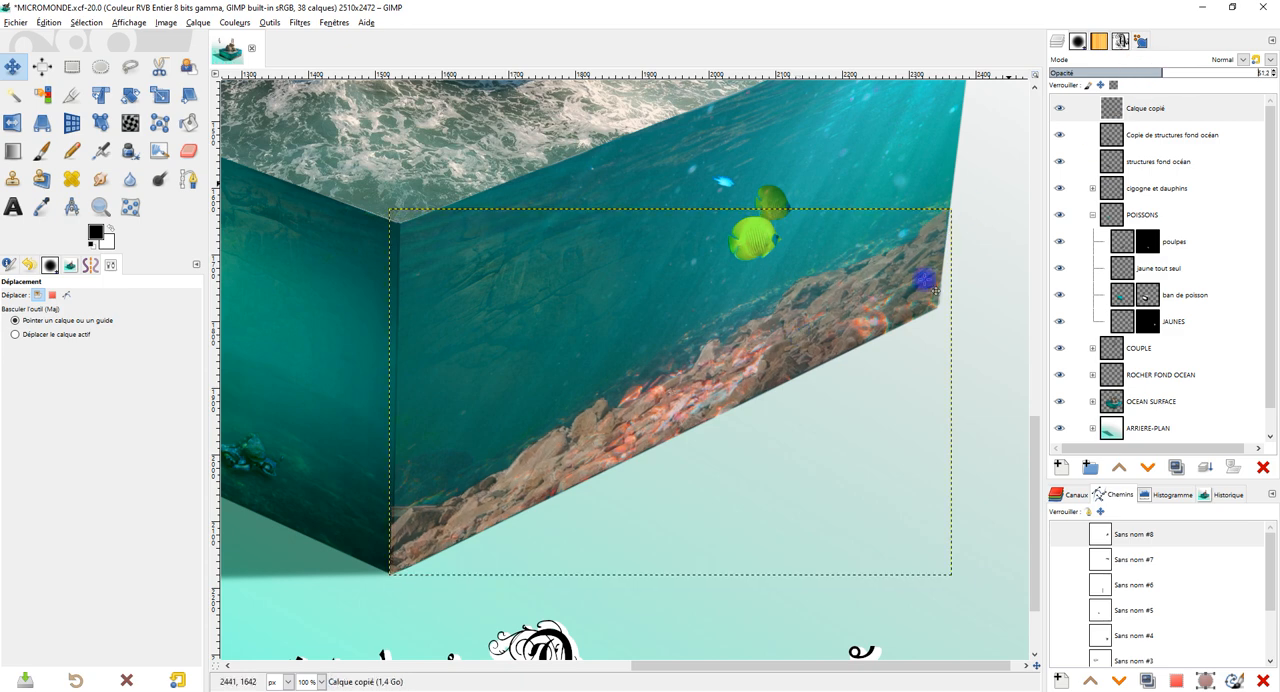
Adjust the rock band's upper outer corner with Perspective and resize the Calque copié layer to the image dimensions.
{"action": "left_click_drag", "start_coordinate": [916, 313], "coordinate": [905, 311]}
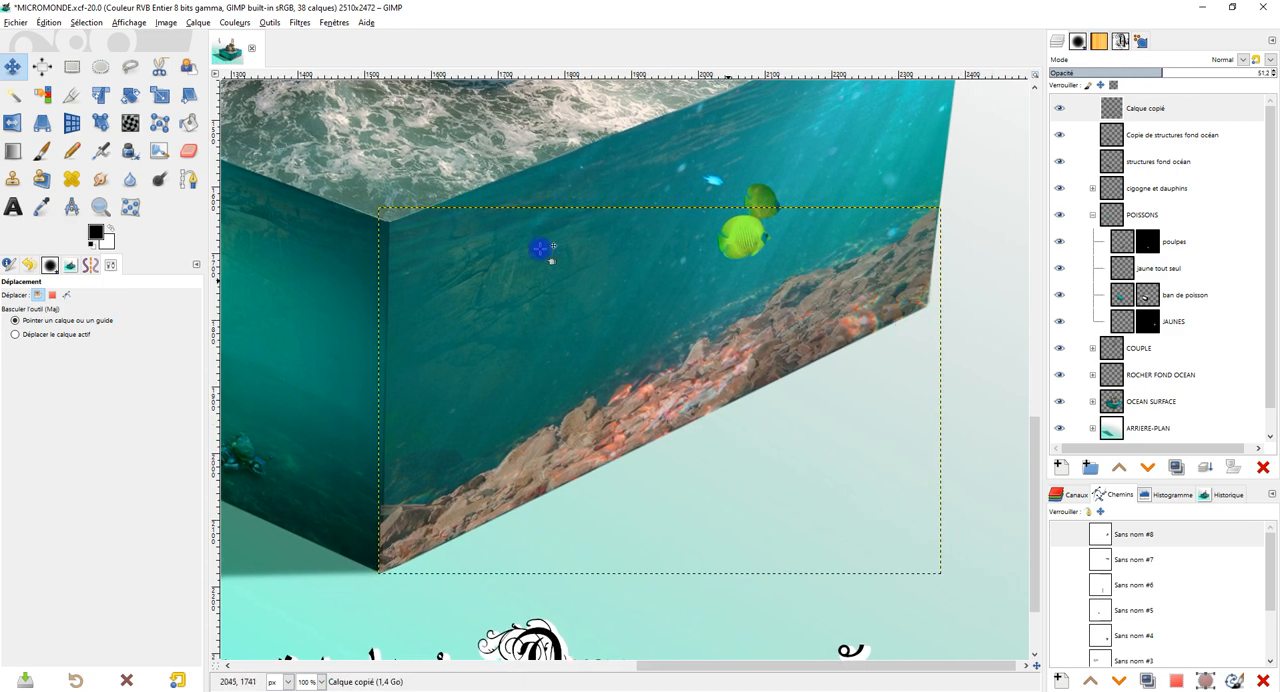
{"action": "left_click", "coordinate": [41, 122]}
{"action": "left_click", "coordinate": [886, 294]}
{"action": "left_click_drag", "start_coordinate": [944, 206], "coordinate": [943, 206]}
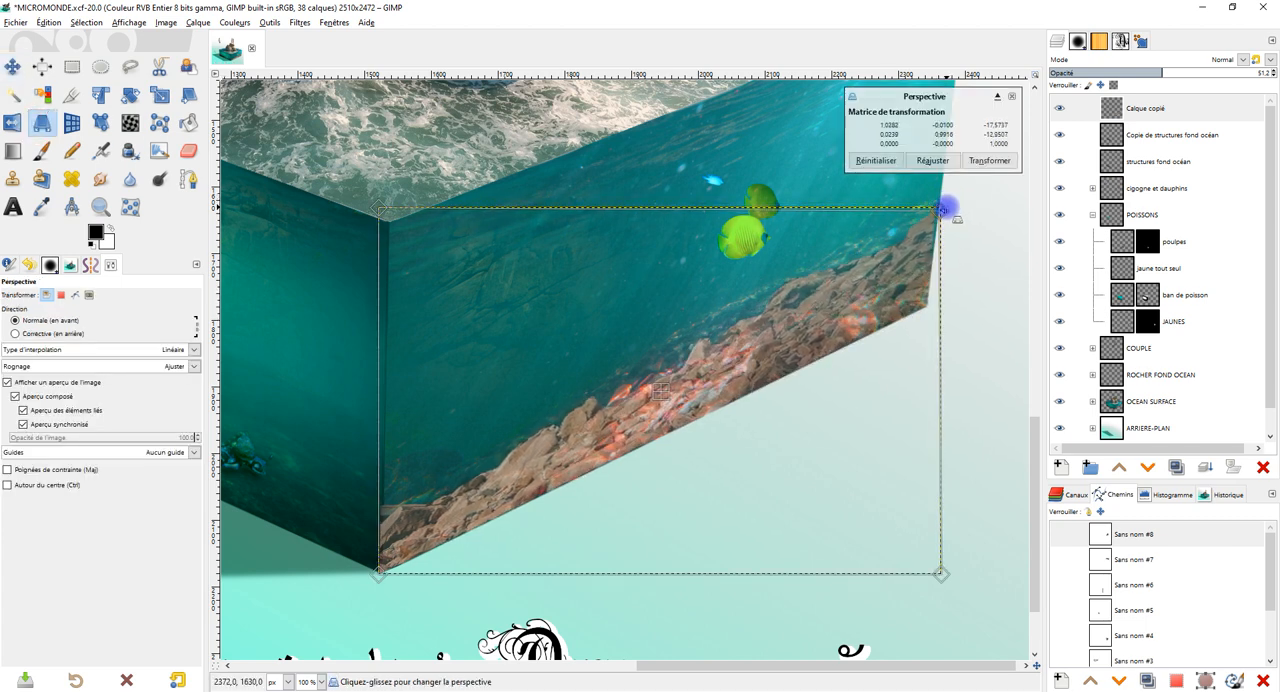
{"action": "left_click", "coordinate": [1012, 161]}
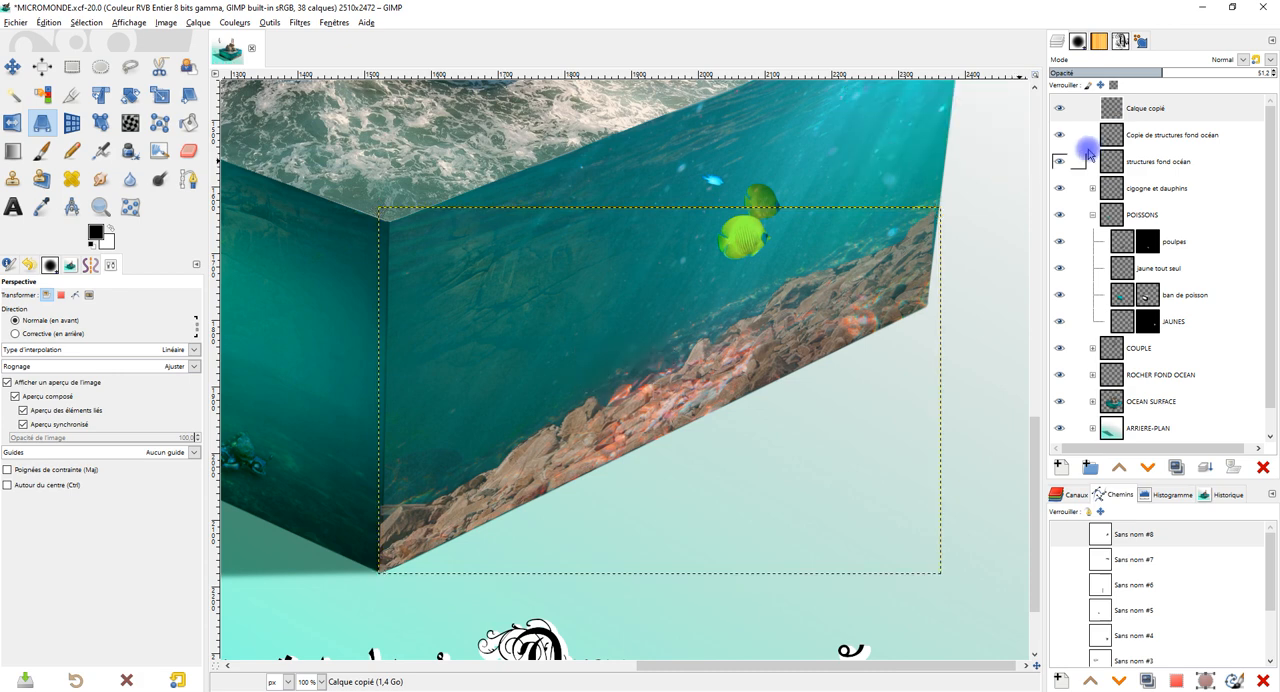
{"action": "right_click", "coordinate": [1160, 109]}
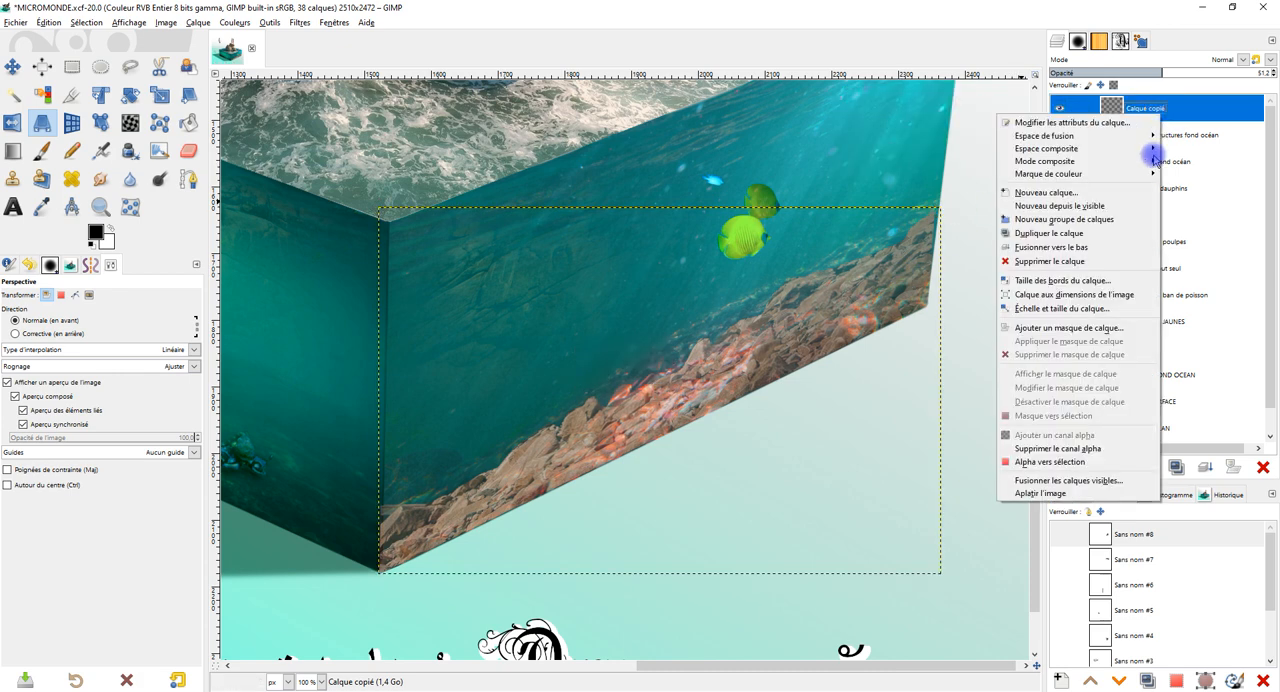
{"action": "left_click", "coordinate": [1120, 294]}
Try a Teinte-Saturation adjustment on Calque copié with hue -15.1, lightness -85.0 and saturation -7.2, and discard it.
{"action": "key", "text": "minus"}
{"action": "scroll", "coordinate": [826, 354], "scroll_direction": "up", "scroll_amount": 2}
{"action": "scroll", "coordinate": [834, 358], "scroll_direction": "down", "scroll_amount": 2}
{"action": "left_click_drag", "start_coordinate": [855, 381], "coordinate": [837, 376]}
{"action": "scroll", "coordinate": [820, 384], "scroll_direction": "up", "scroll_amount": 1}
{"action": "left_click", "coordinate": [1151, 109]}
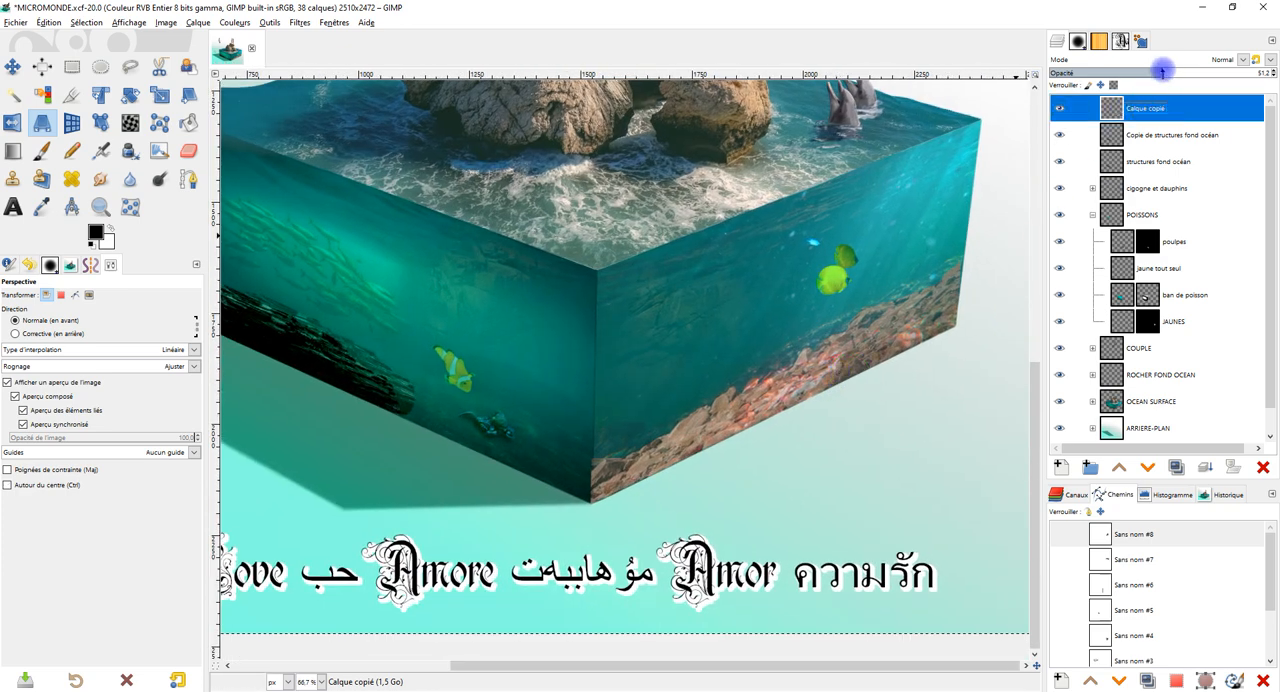
{"action": "left_click", "coordinate": [227, 24]}
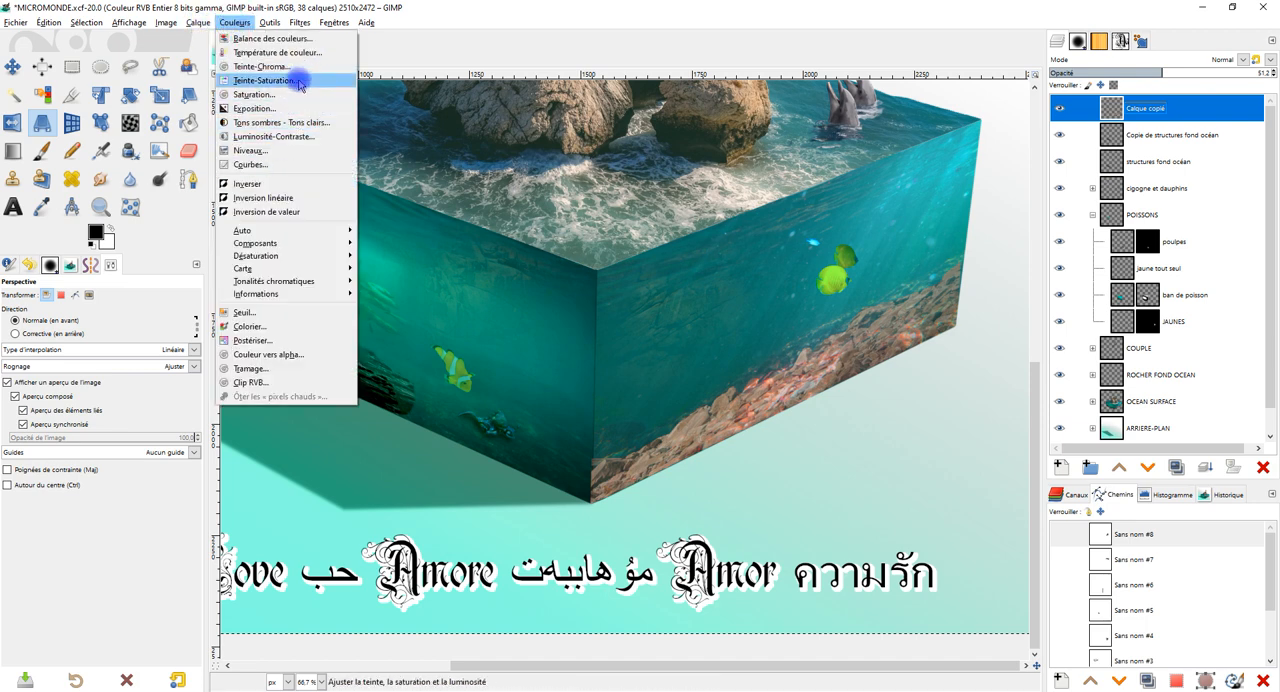
{"action": "left_click", "coordinate": [298, 84]}
{"action": "left_click_drag", "start_coordinate": [910, 140], "coordinate": [440, 150]}
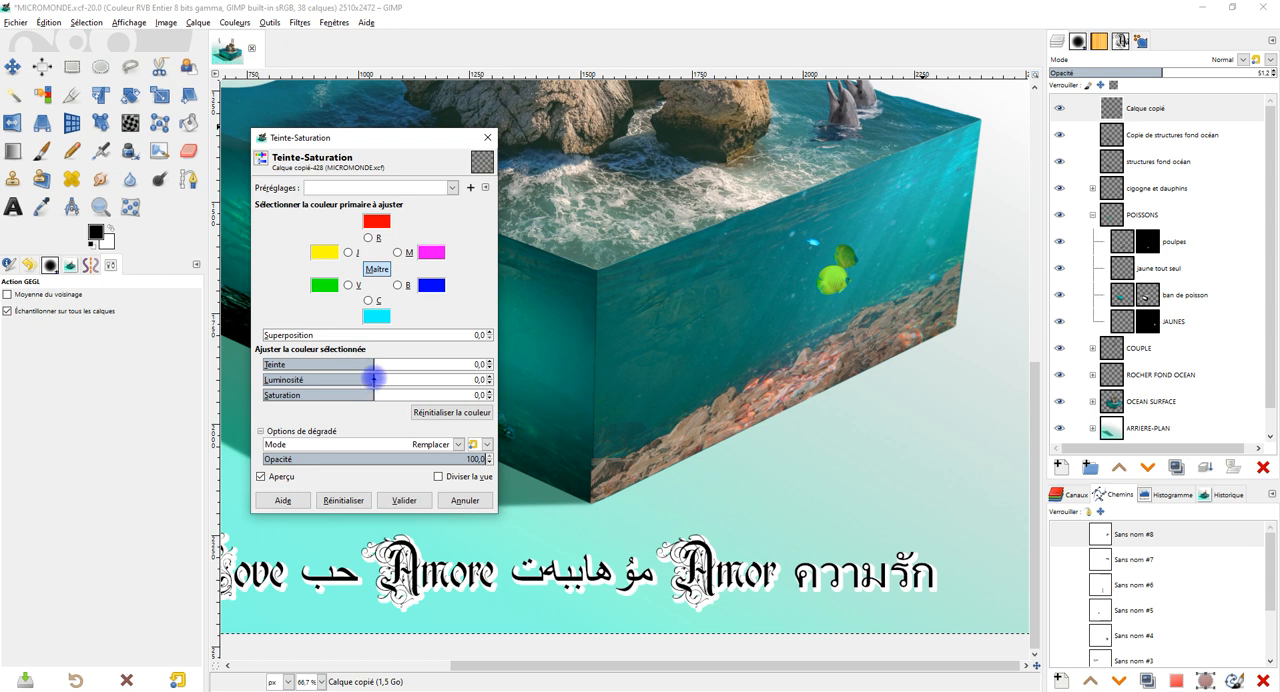
{"action": "left_click_drag", "start_coordinate": [361, 377], "coordinate": [262, 374]}
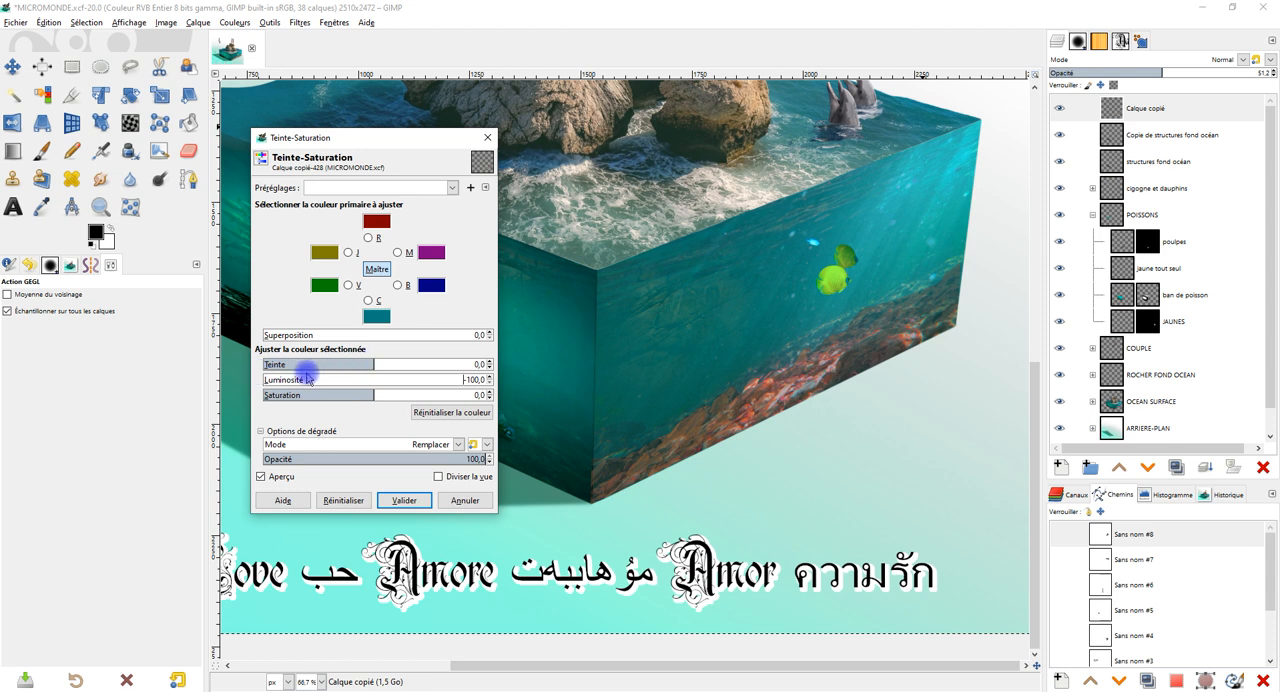
{"action": "mouse_move", "coordinate": [386, 364]}
{"action": "left_mouse_down"}
{"action": "mouse_move", "coordinate": [397, 363]}
{"action": "mouse_move", "coordinate": [341, 364]}
{"action": "mouse_move", "coordinate": [370, 363]}
{"action": "left_mouse_up"}
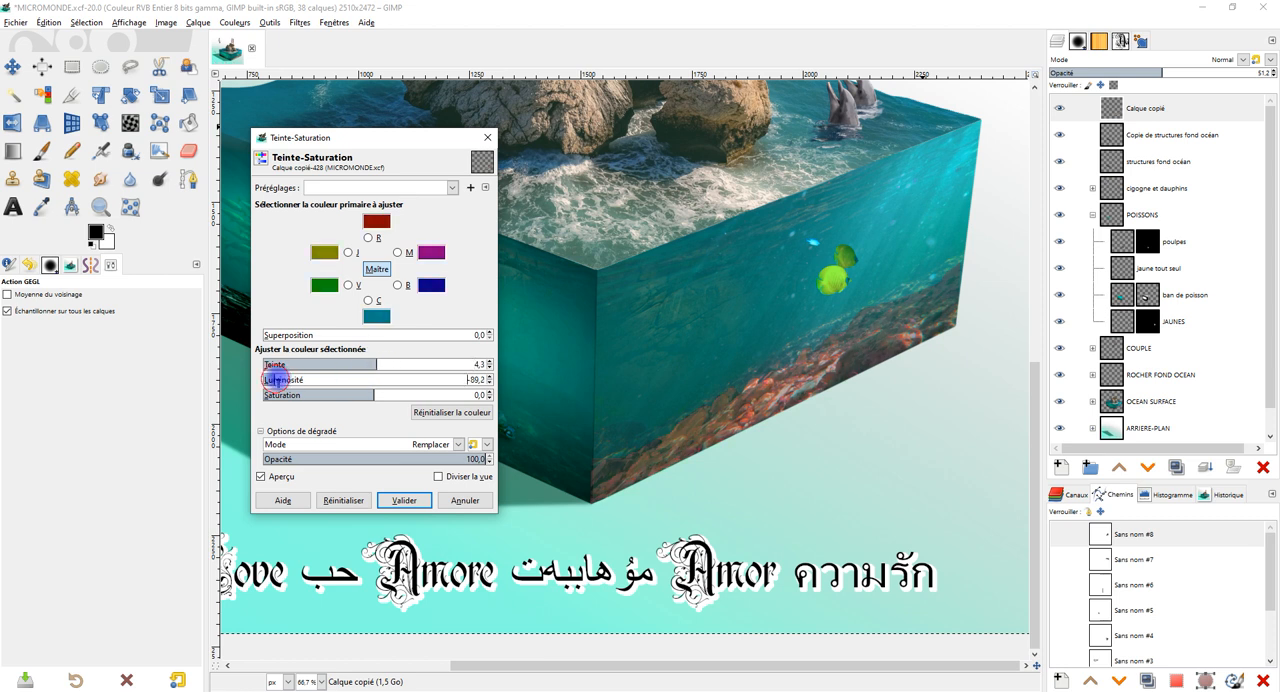
{"action": "left_click_drag", "start_coordinate": [375, 364], "coordinate": [366, 394]}
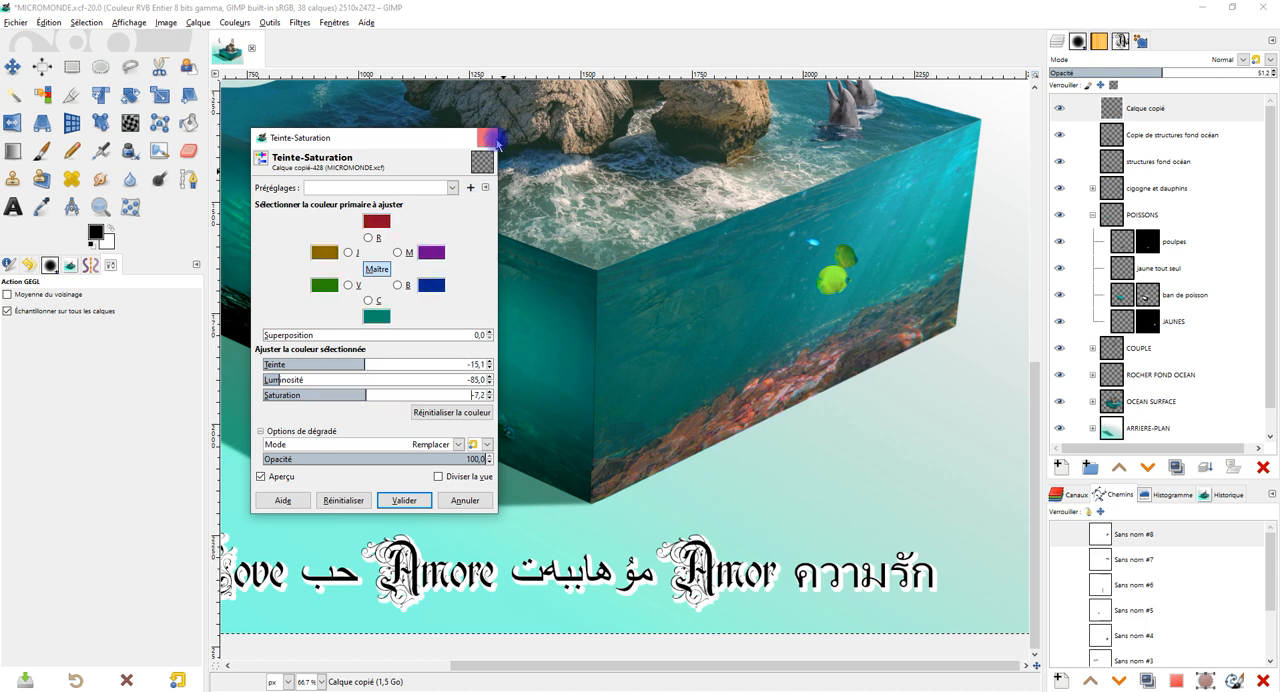
{"action": "left_click", "coordinate": [488, 137]}
Raise the Calque copié layer's opacity to 100 and start Colorier with a dark teal sampled from the cube's shaded underwater face.
{"action": "left_click_drag", "start_coordinate": [1195, 73], "coordinate": [1275, 66]}
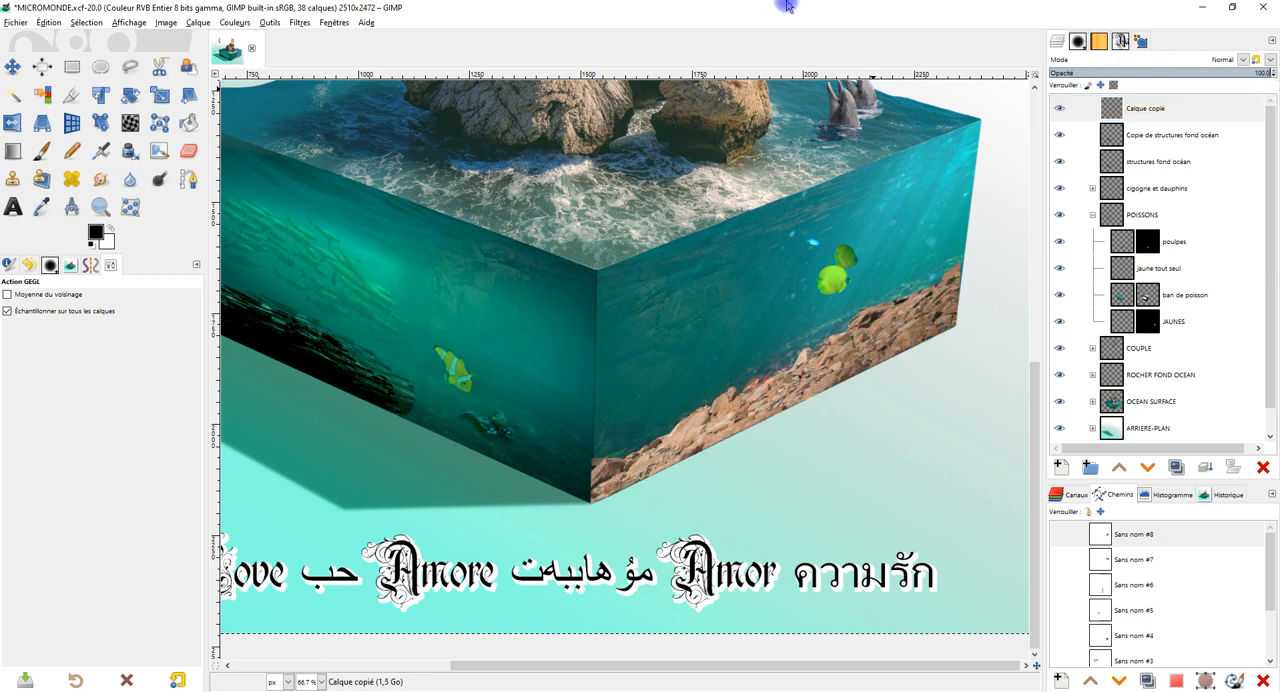
{"action": "left_click", "coordinate": [234, 22]}
{"action": "left_click", "coordinate": [293, 326]}
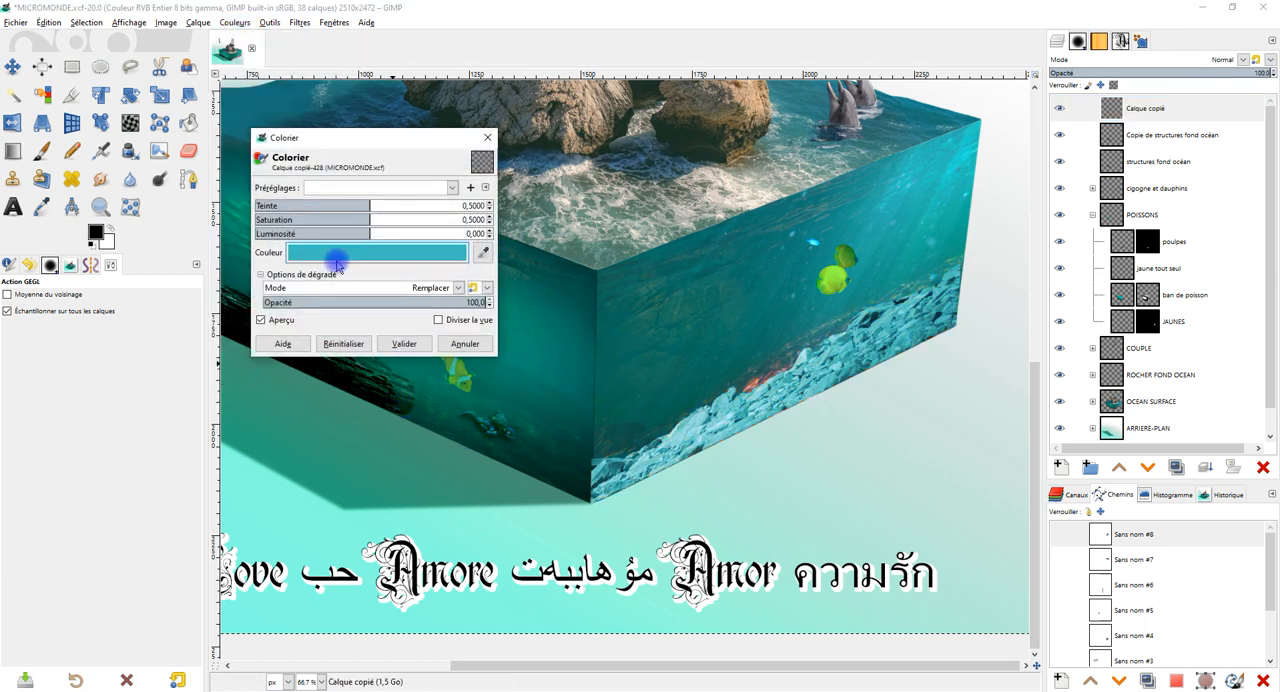
{"action": "left_click", "coordinate": [483, 252]}
{"action": "left_click", "coordinate": [535, 453]}
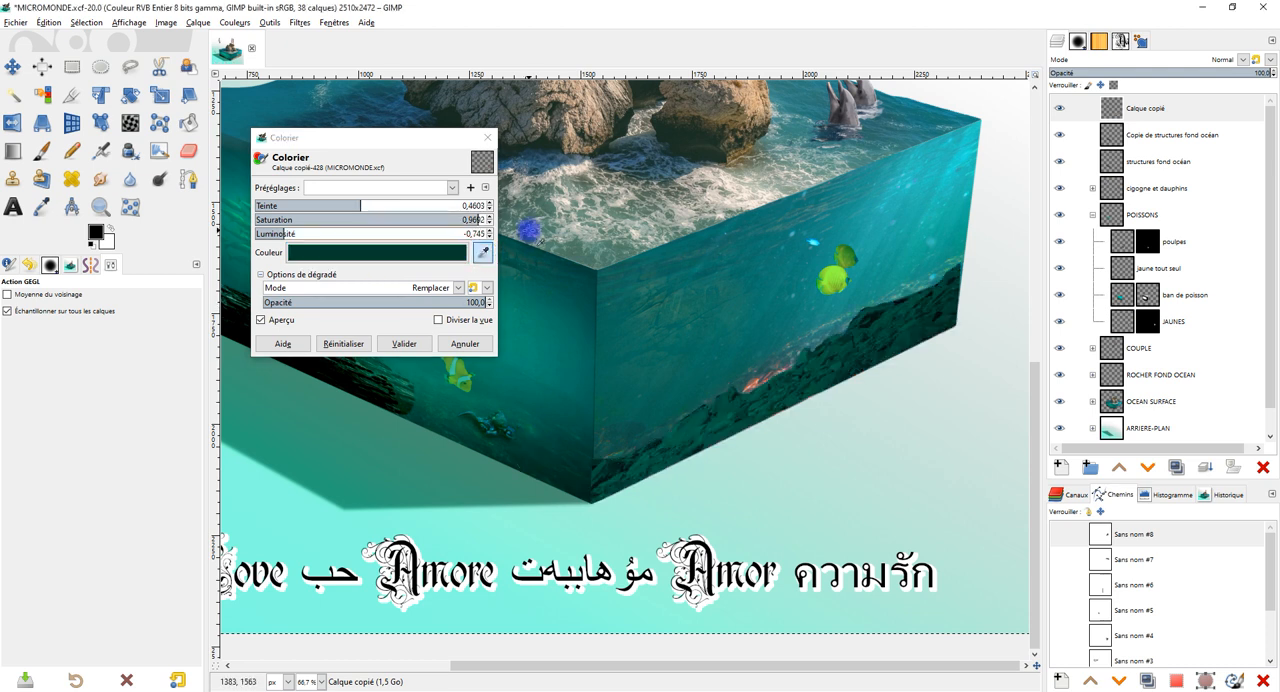
Try colorizing the rock band with hue 0.3324, saturation 0.1590 and lightness -0.630.
{"action": "left_click_drag", "start_coordinate": [283, 232], "coordinate": [314, 205]}
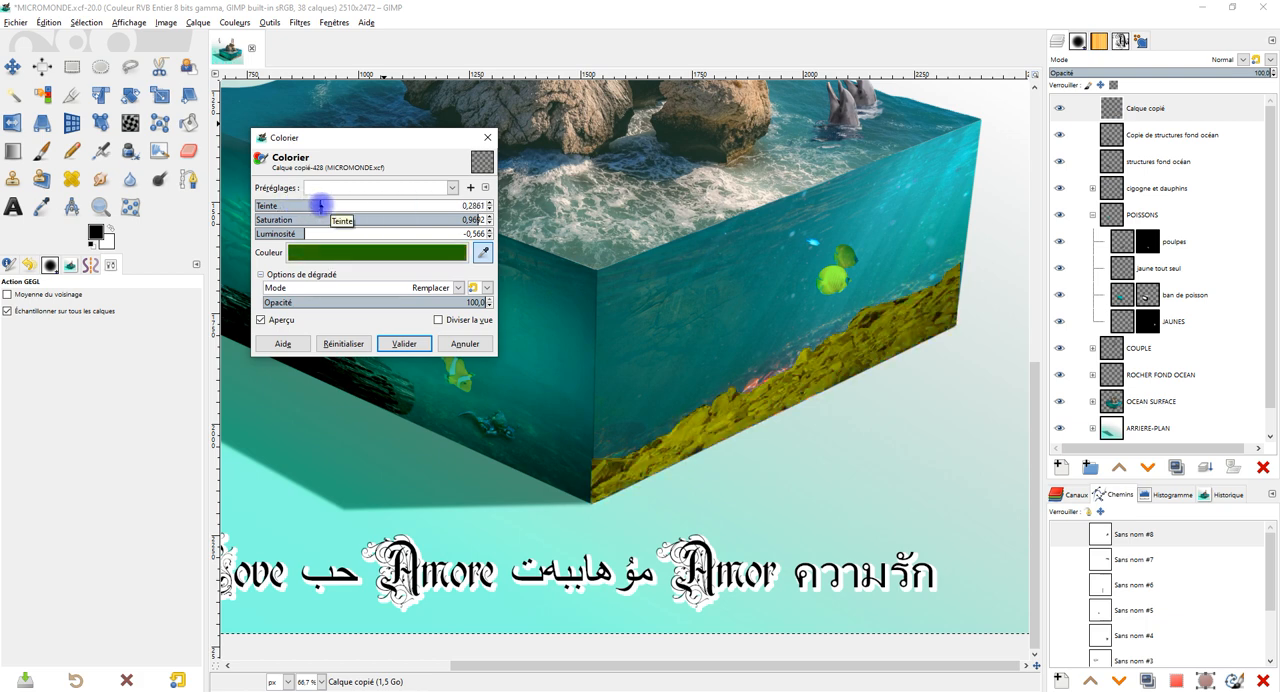
{"action": "left_click", "coordinate": [290, 219]}
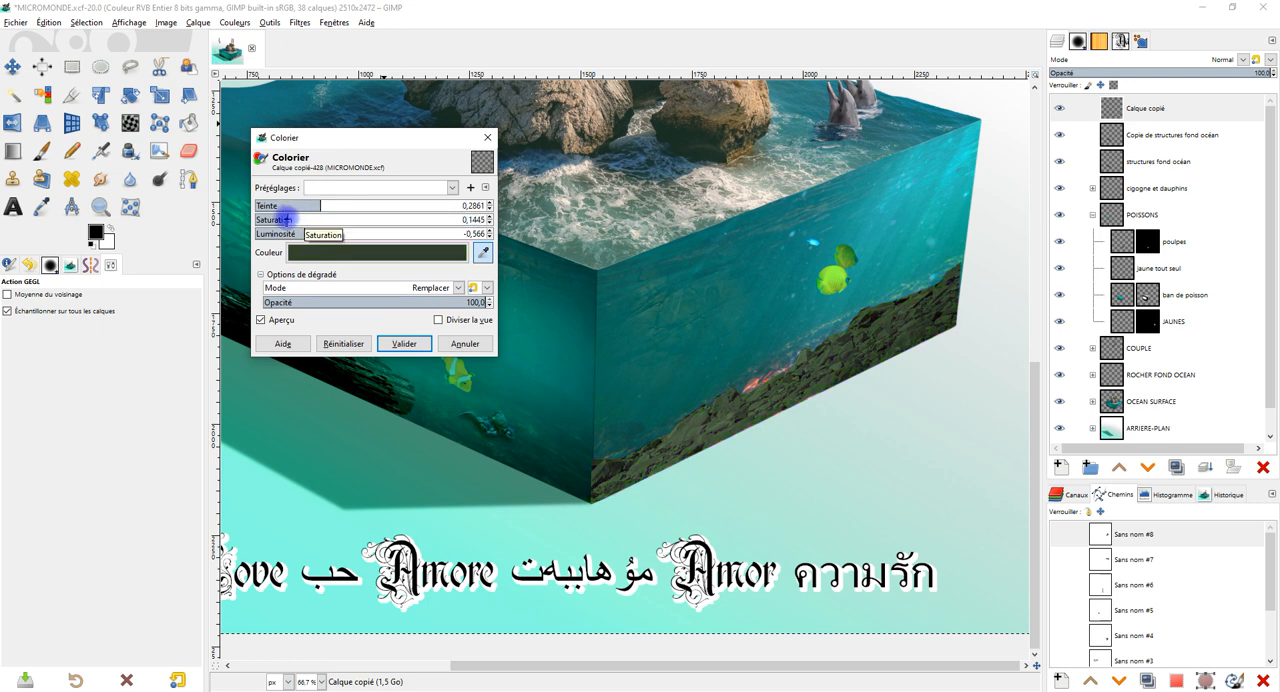
{"action": "left_click", "coordinate": [268, 232]}
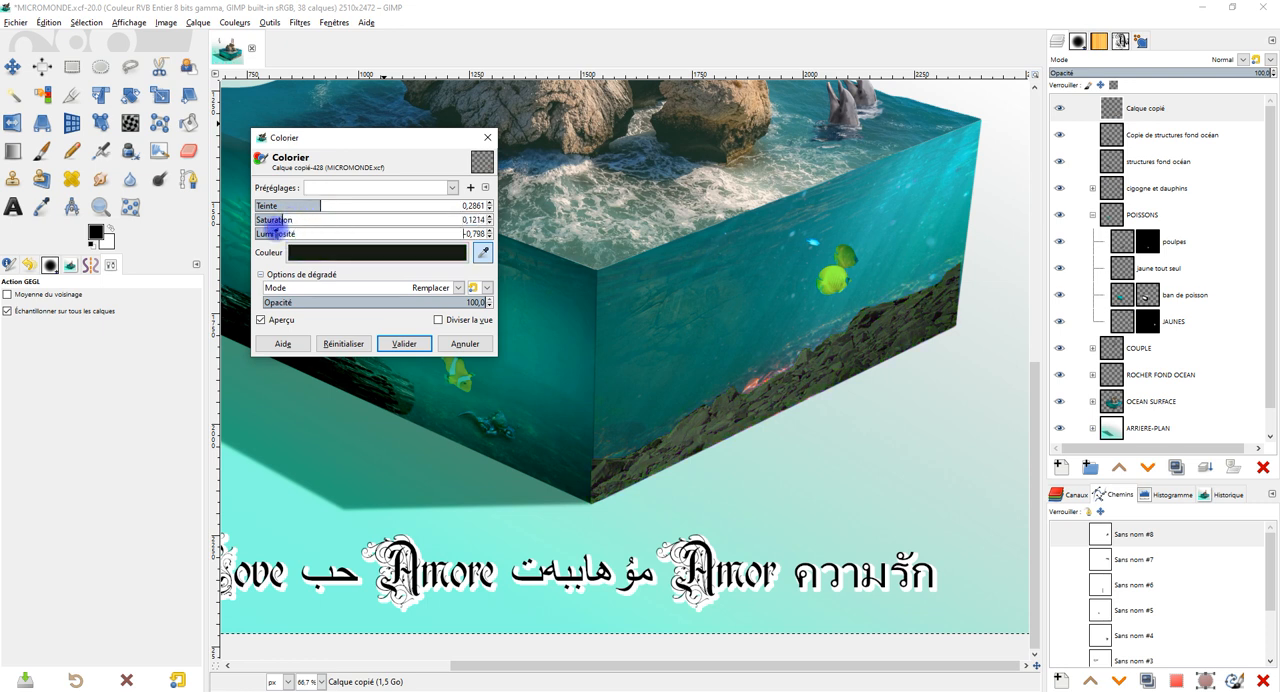
{"action": "left_click_drag", "start_coordinate": [270, 229], "coordinate": [277, 231]}
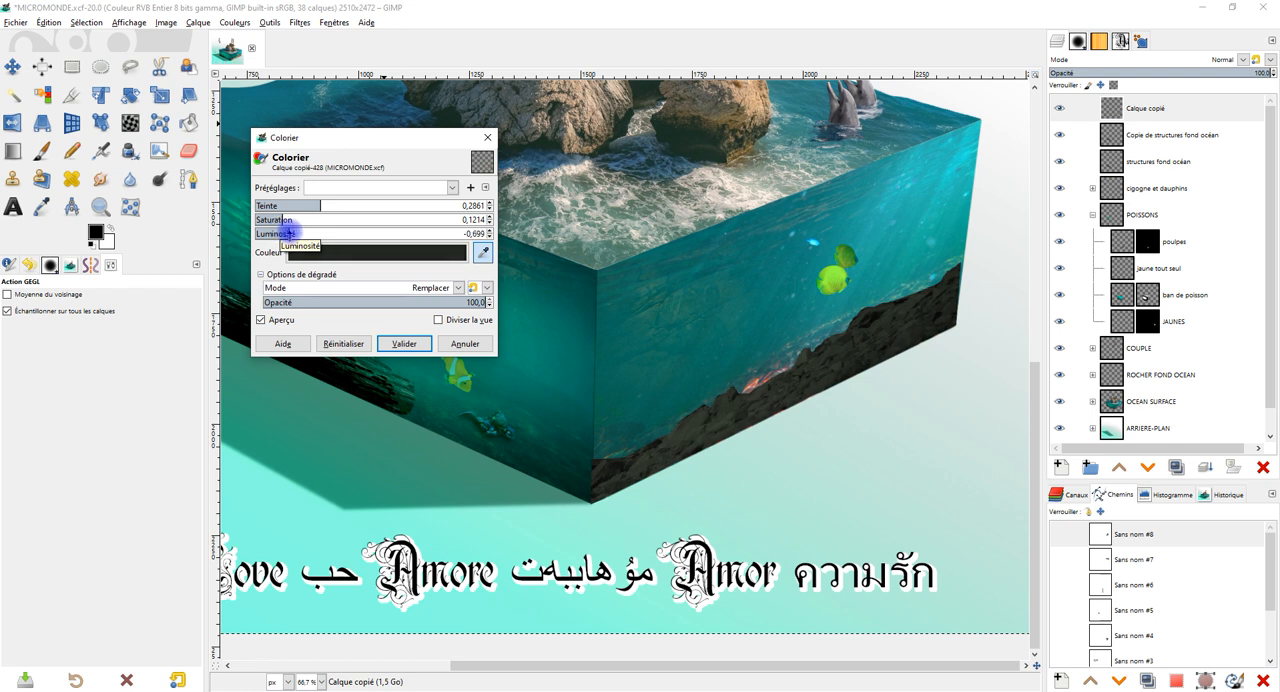
{"action": "left_click", "coordinate": [297, 233]}
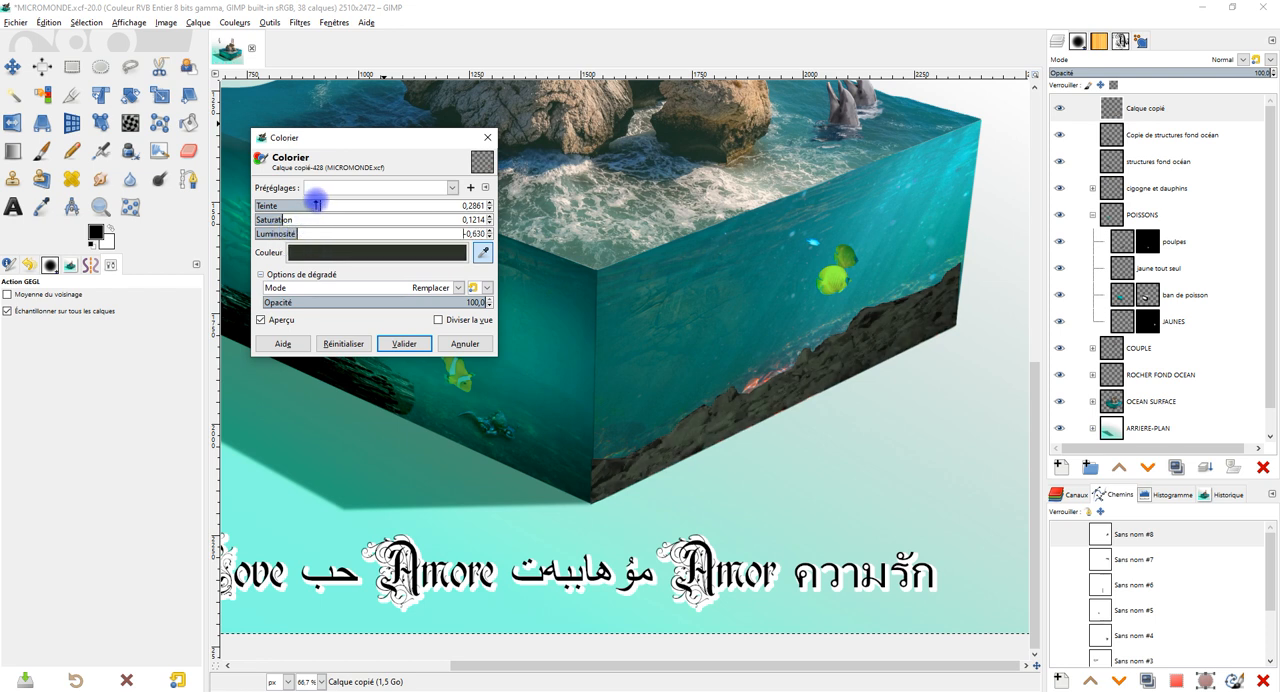
{"action": "left_click", "coordinate": [293, 219]}
{"action": "left_click", "coordinate": [330, 203]}
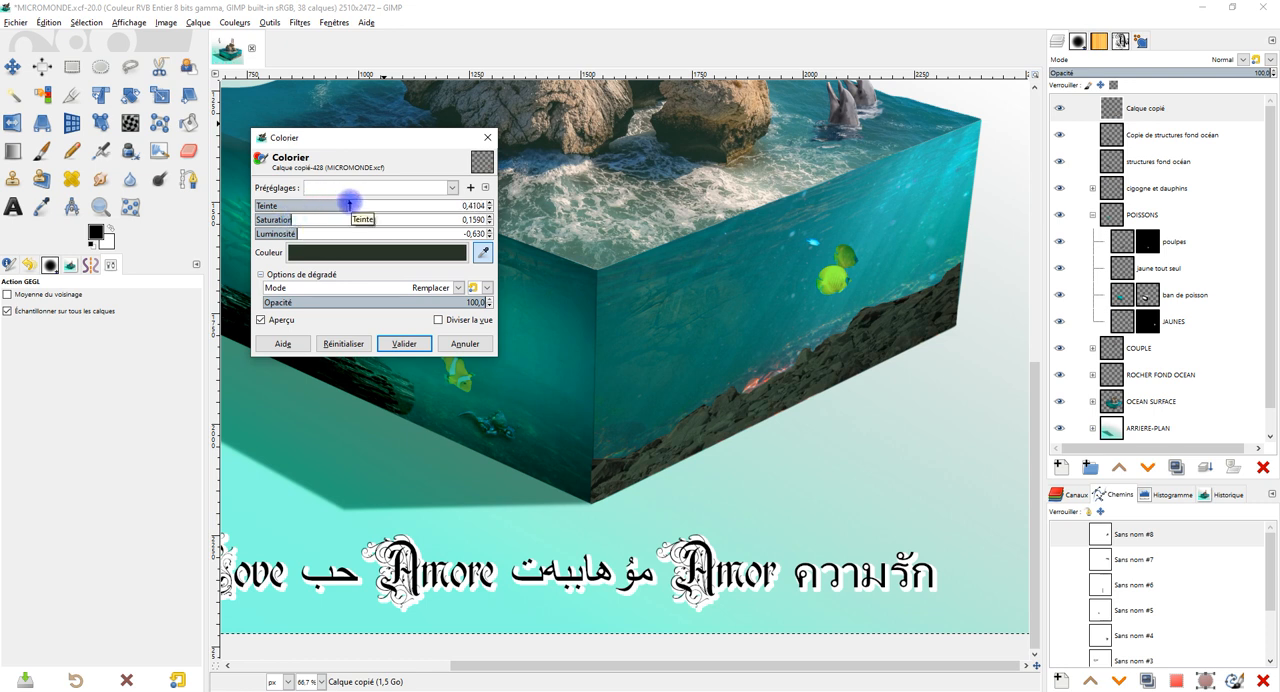
{"action": "left_click_drag", "start_coordinate": [349, 204], "coordinate": [331, 204]}
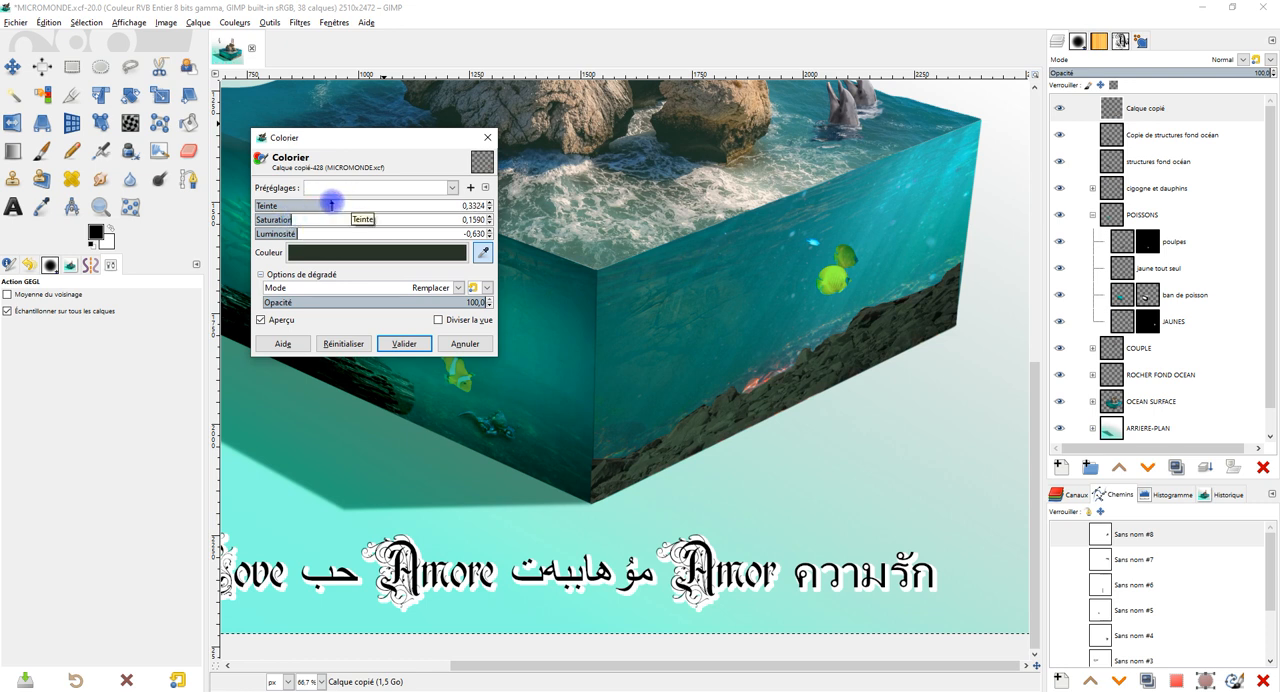
Set the Calque copié layer's opacity to 75.6 and colorize the rocks with hue 0.4364, saturation 0.3468 and lightness -0.815.
{"action": "left_click", "coordinate": [1195, 72]}
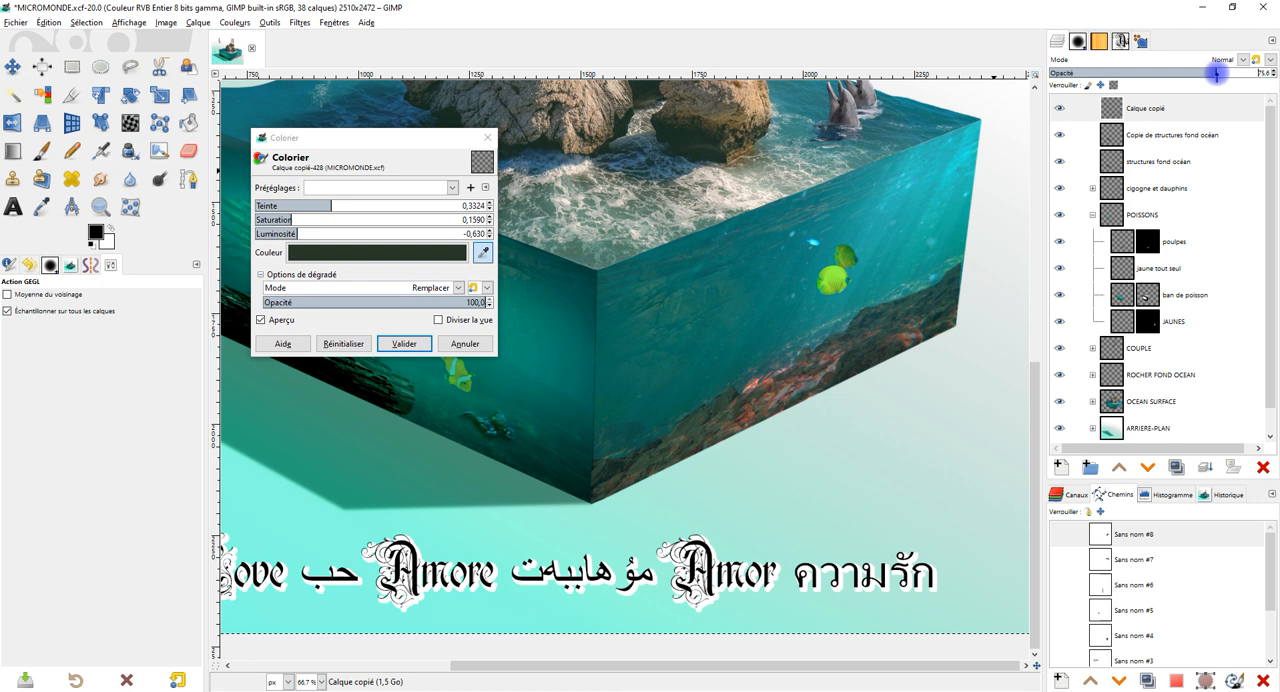
{"action": "left_click_drag", "start_coordinate": [297, 233], "coordinate": [328, 218]}
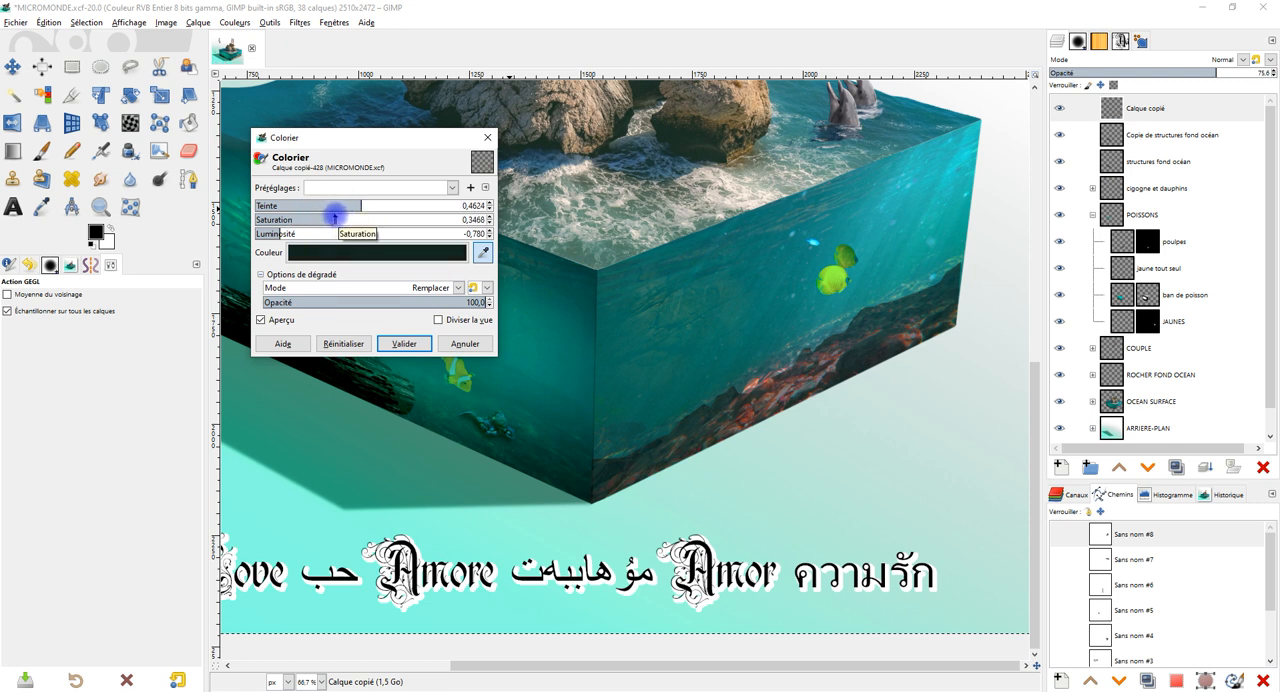
{"action": "left_click_drag", "start_coordinate": [383, 204], "coordinate": [391, 202]}
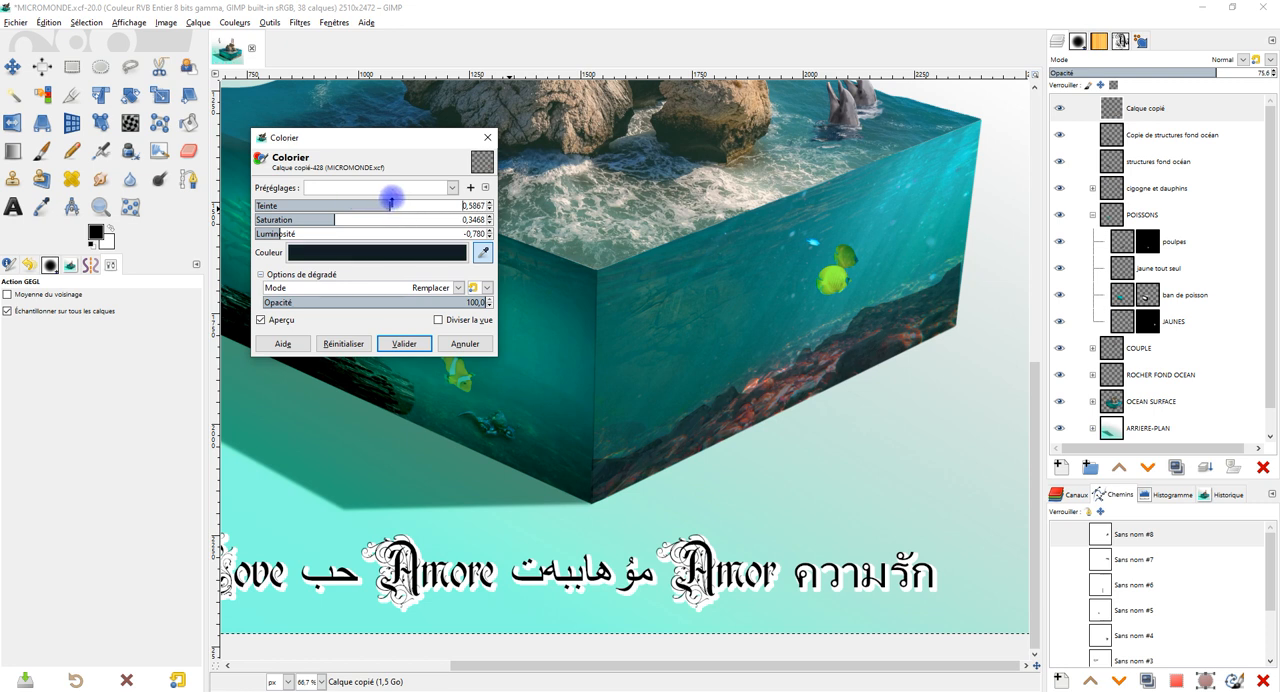
{"action": "mouse_move", "coordinate": [294, 232]}
{"action": "left_mouse_down"}
{"action": "mouse_move", "coordinate": [310, 232]}
{"action": "mouse_move", "coordinate": [298, 233]}
{"action": "left_mouse_up"}
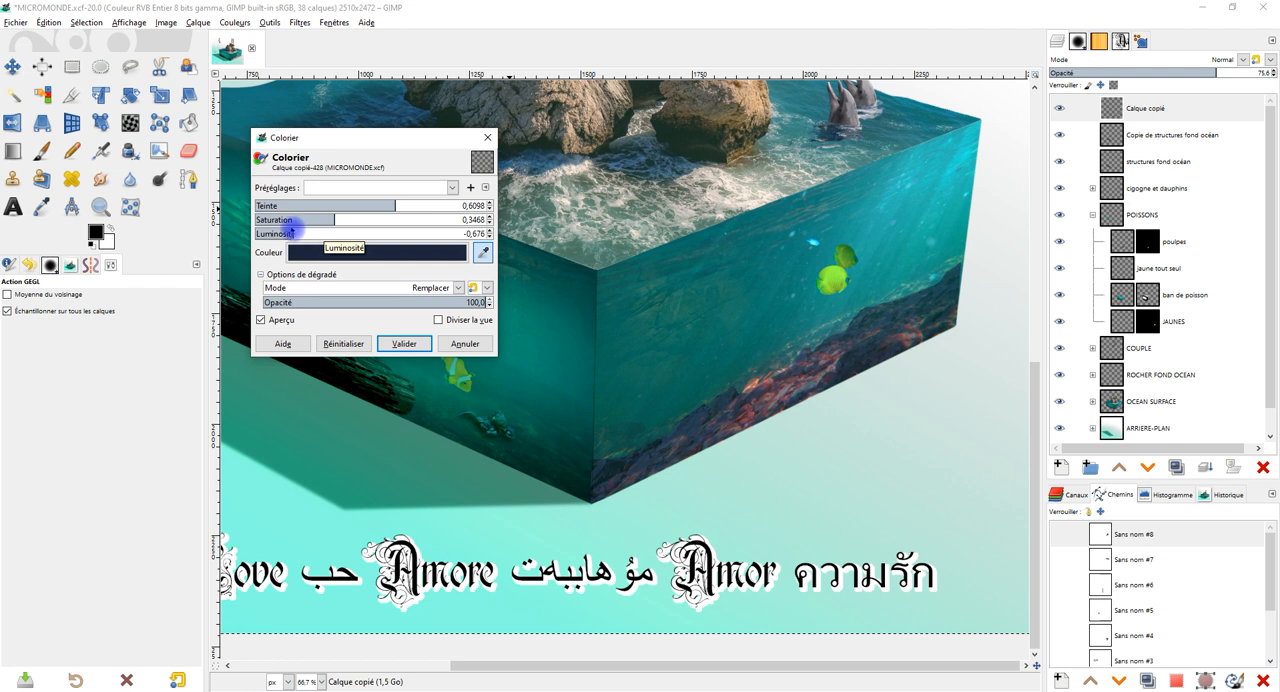
{"action": "left_click_drag", "start_coordinate": [384, 204], "coordinate": [348, 207]}
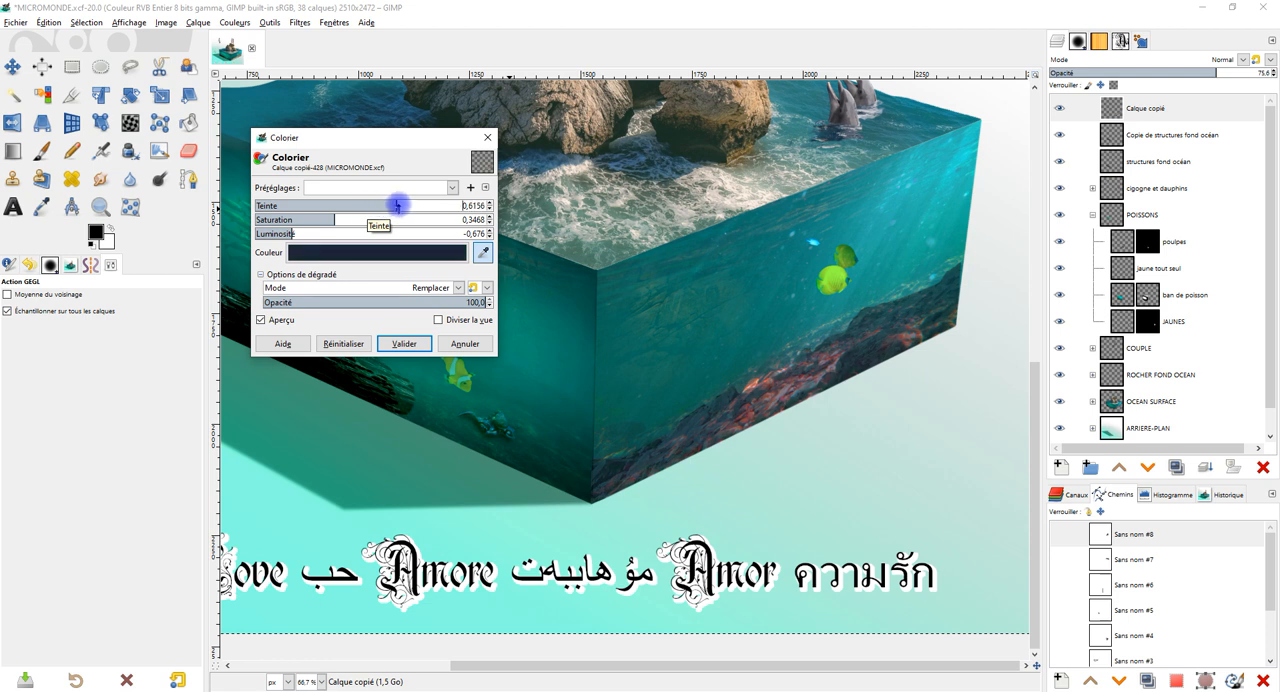
{"action": "left_click_drag", "start_coordinate": [407, 205], "coordinate": [347, 205]}
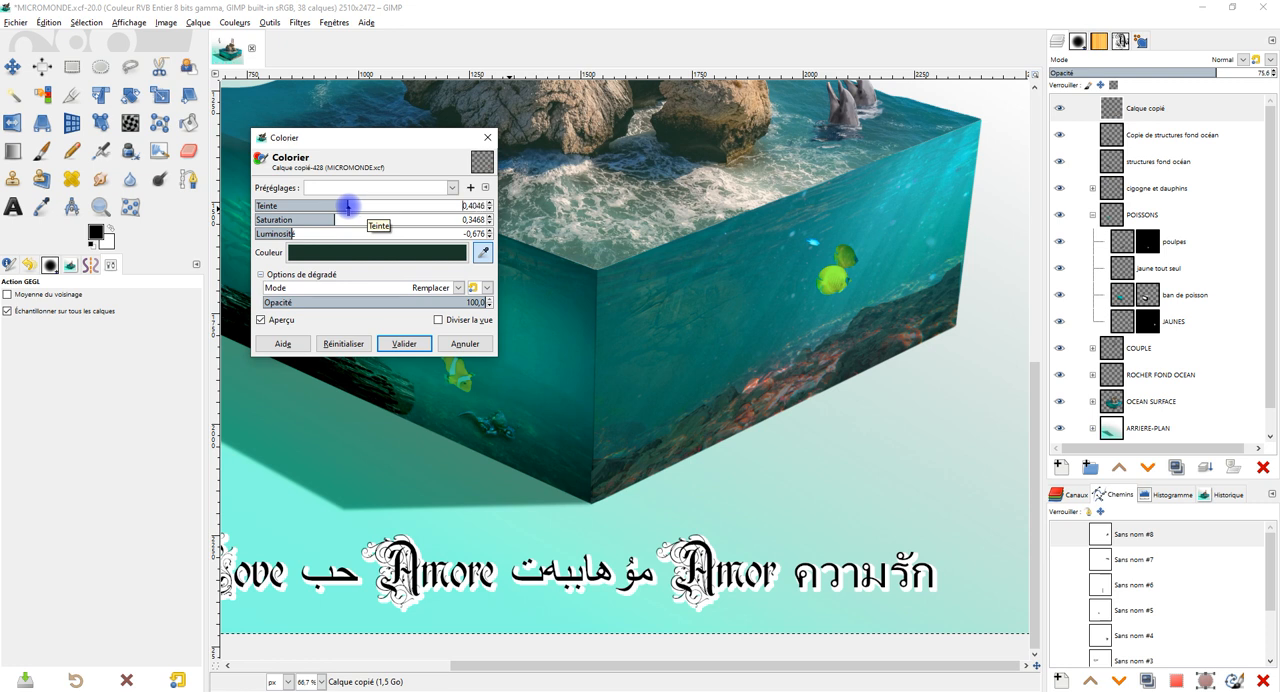
{"action": "mouse_move", "coordinate": [347, 206]}
{"action": "left_mouse_down"}
{"action": "mouse_move", "coordinate": [366, 207]}
{"action": "mouse_move", "coordinate": [355, 206]}
{"action": "left_mouse_up"}
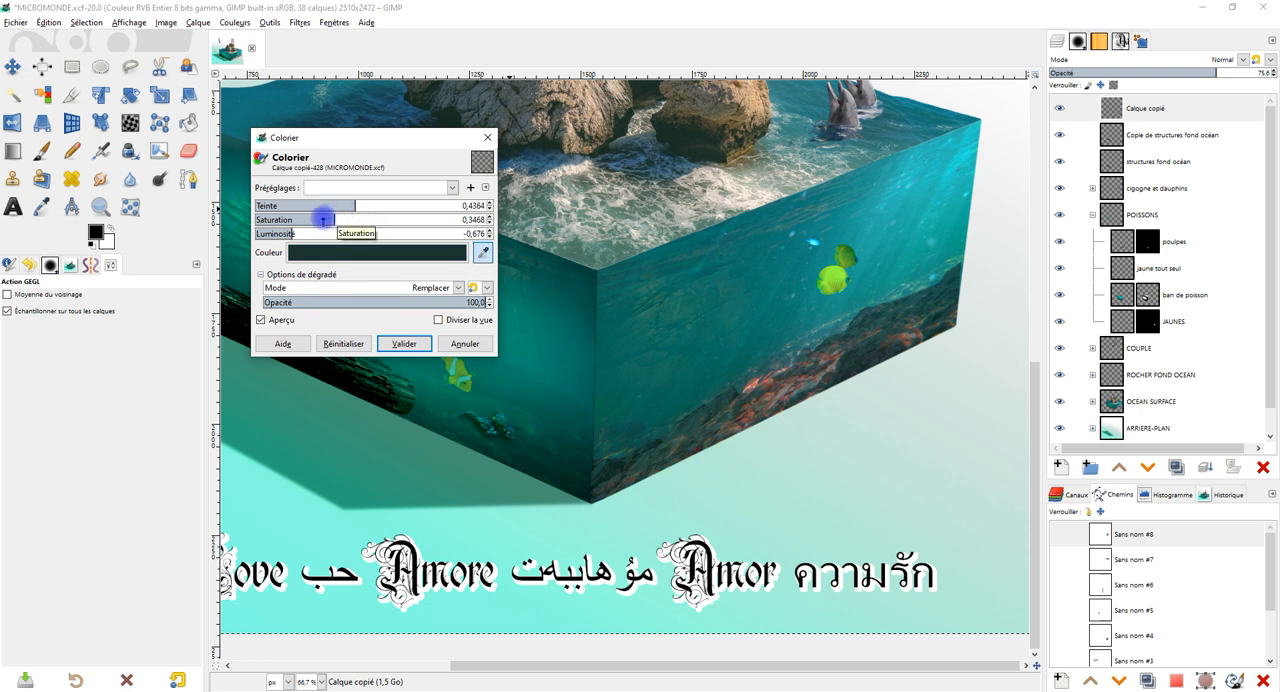
{"action": "left_click_drag", "start_coordinate": [286, 232], "coordinate": [277, 233]}
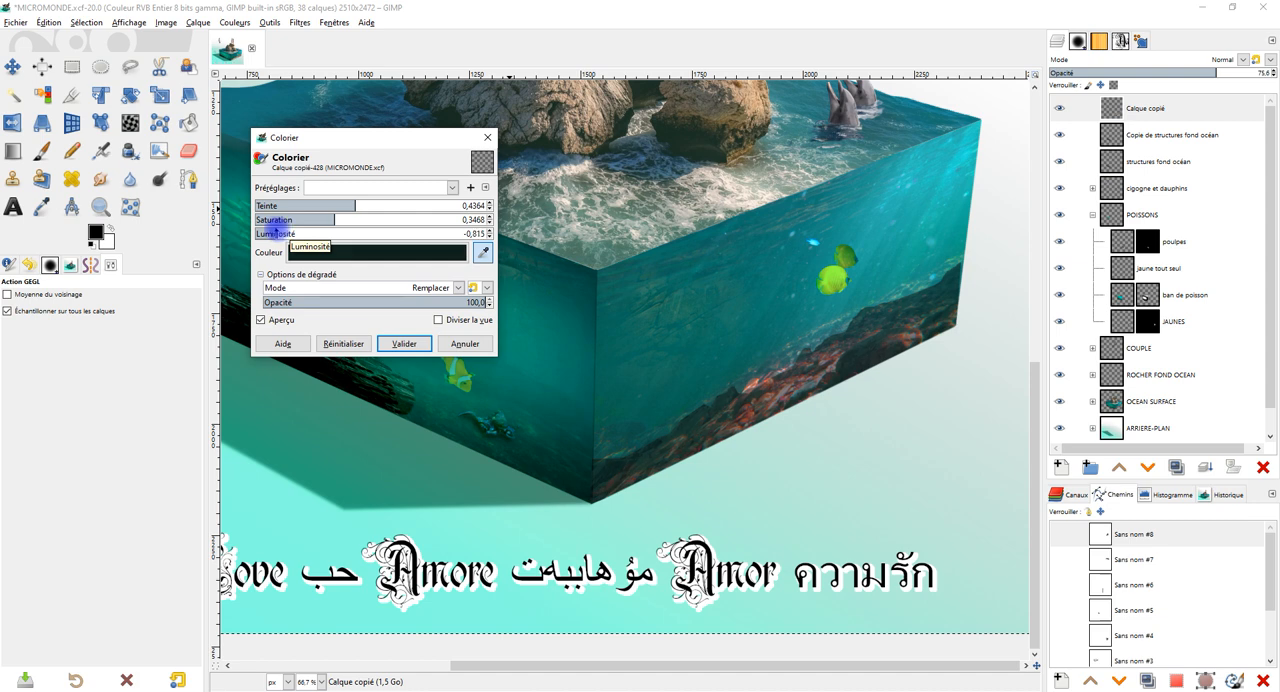
{"action": "left_click", "coordinate": [404, 343]}
Clone dark rock above the band's straight upper edge near the cube's front corner to give it an irregular outline.
{"action": "scroll", "coordinate": [612, 420], "scroll_direction": "up", "scroll_amount": 2}
{"action": "left_click_drag", "start_coordinate": [735, 458], "coordinate": [693, 385]}
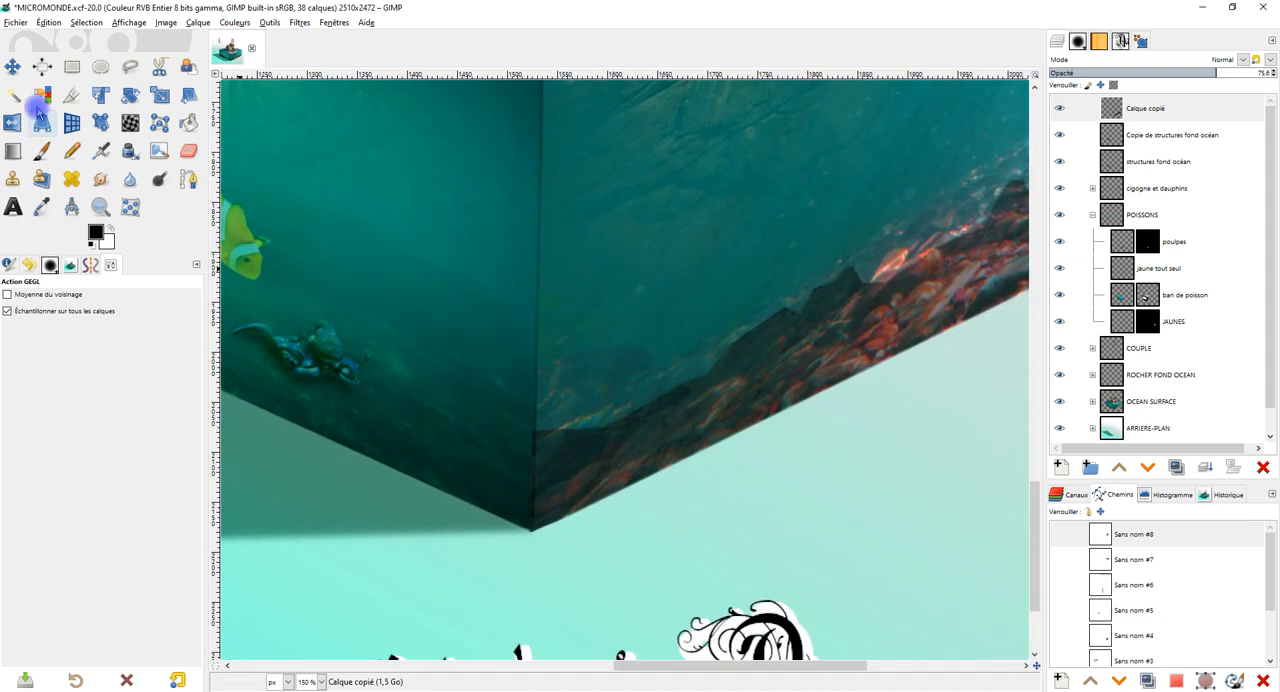
{"action": "left_click", "coordinate": [13, 177]}
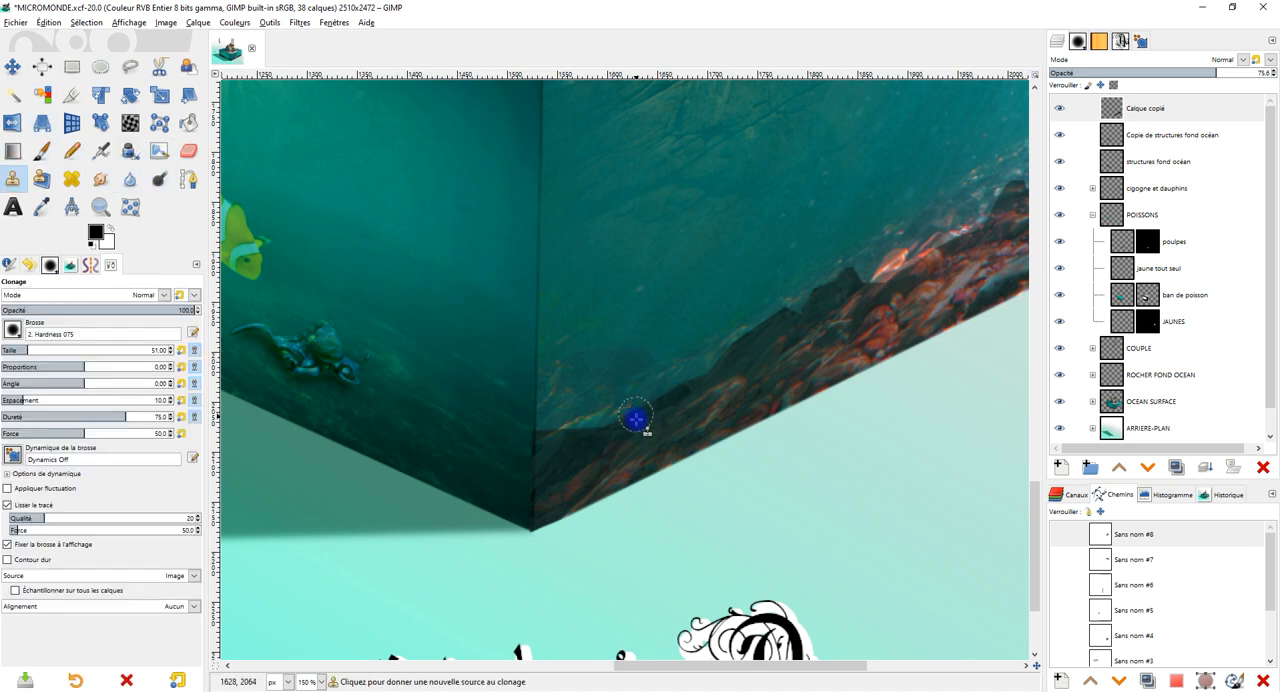
{"action": "left_click", "coordinate": [608, 434], "text": "ctrl"}
{"action": "mouse_move", "coordinate": [578, 426]}
{"action": "left_mouse_down"}
{"action": "mouse_move", "coordinate": [620, 400]}
{"action": "mouse_move", "coordinate": [562, 422]}
{"action": "mouse_move", "coordinate": [564, 403]}
{"action": "mouse_move", "coordinate": [546, 422]}
{"action": "mouse_move", "coordinate": [599, 442]}
{"action": "mouse_move", "coordinate": [575, 408]}
{"action": "mouse_move", "coordinate": [553, 420]}
{"action": "mouse_move", "coordinate": [549, 400]}
{"action": "mouse_move", "coordinate": [548, 435]}
{"action": "mouse_move", "coordinate": [585, 380]}
{"action": "left_mouse_up"}
{"action": "left_click", "coordinate": [630, 446], "text": "ctrl"}
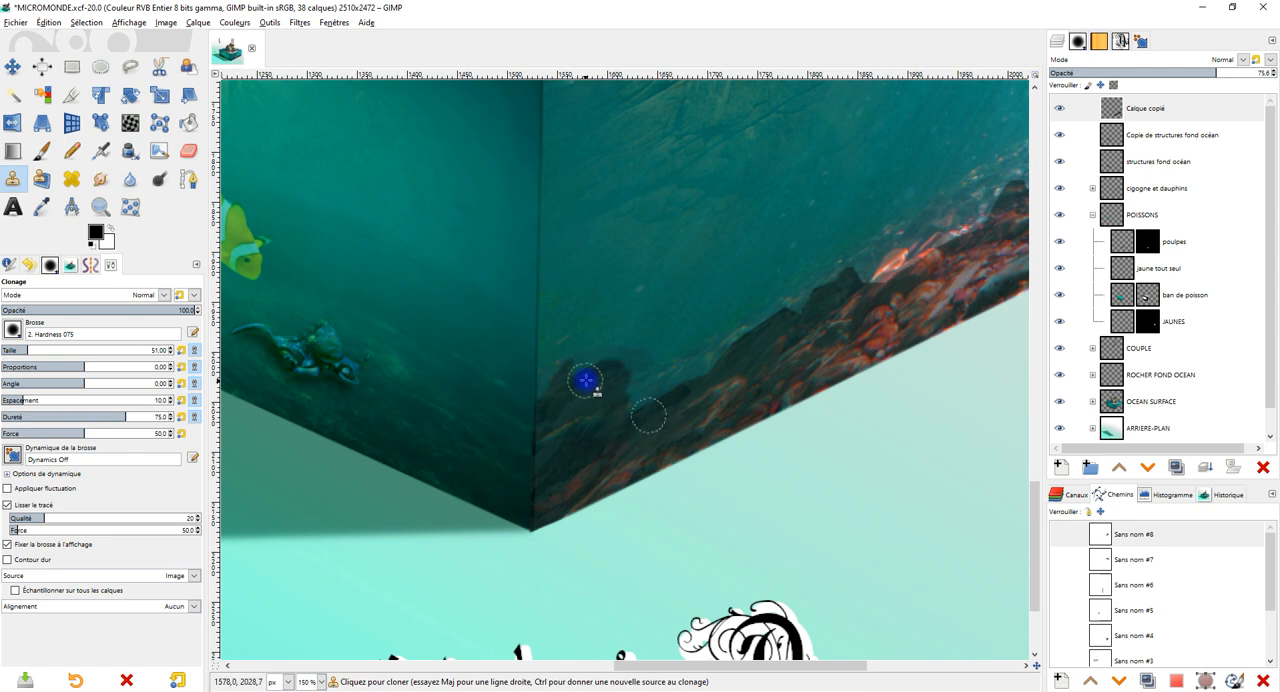
{"action": "left_click", "coordinate": [653, 428], "text": "ctrl"}
{"action": "mouse_move", "coordinate": [671, 396]}
{"action": "left_mouse_down"}
{"action": "mouse_move", "coordinate": [633, 389]}
{"action": "mouse_move", "coordinate": [668, 387]}
{"action": "left_mouse_up"}
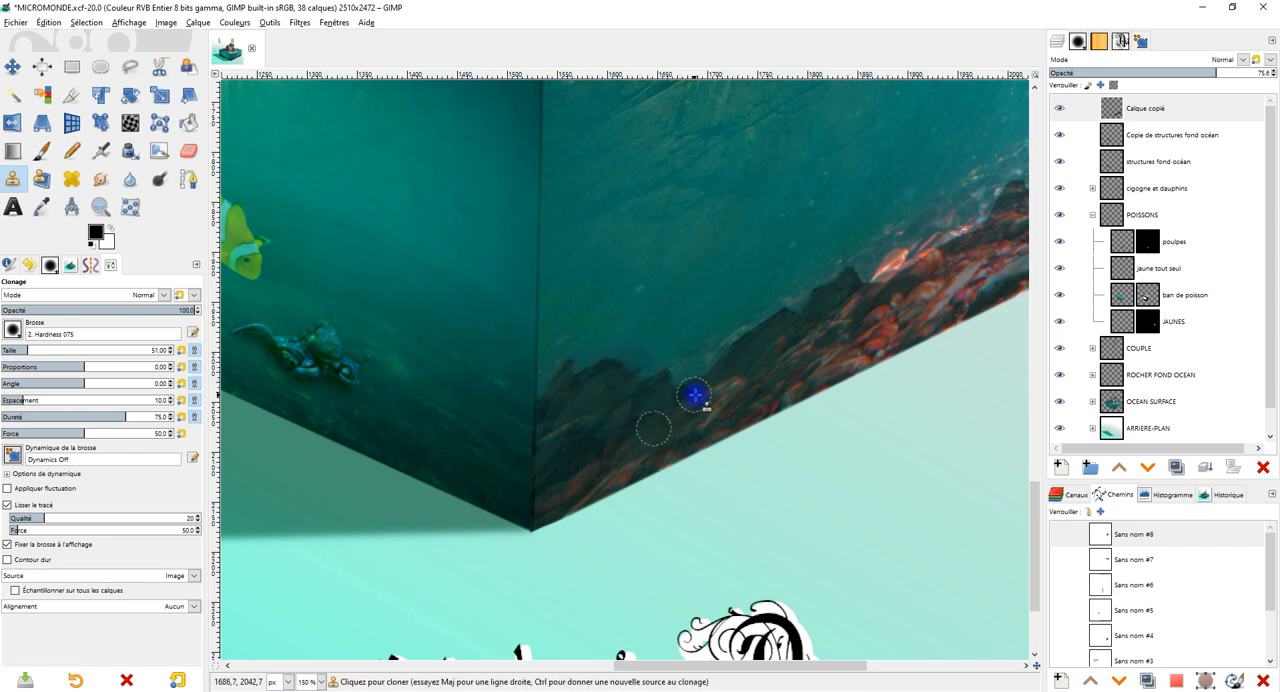
Clone more dark rock along the band's upper outline and extend it up to the cube's front vertical edge.
{"action": "left_click", "coordinate": [623, 390], "text": "ctrl"}
{"action": "mouse_move", "coordinate": [591, 362]}
{"action": "left_mouse_down"}
{"action": "mouse_move", "coordinate": [560, 383]}
{"action": "mouse_move", "coordinate": [558, 369]}
{"action": "mouse_move", "coordinate": [552, 406]}
{"action": "mouse_move", "coordinate": [548, 328]}
{"action": "mouse_move", "coordinate": [557, 369]}
{"action": "mouse_move", "coordinate": [564, 332]}
{"action": "mouse_move", "coordinate": [551, 350]}
{"action": "mouse_move", "coordinate": [571, 327]}
{"action": "mouse_move", "coordinate": [603, 363]}
{"action": "left_mouse_up"}
{"action": "left_click", "coordinate": [690, 411], "text": "ctrl"}
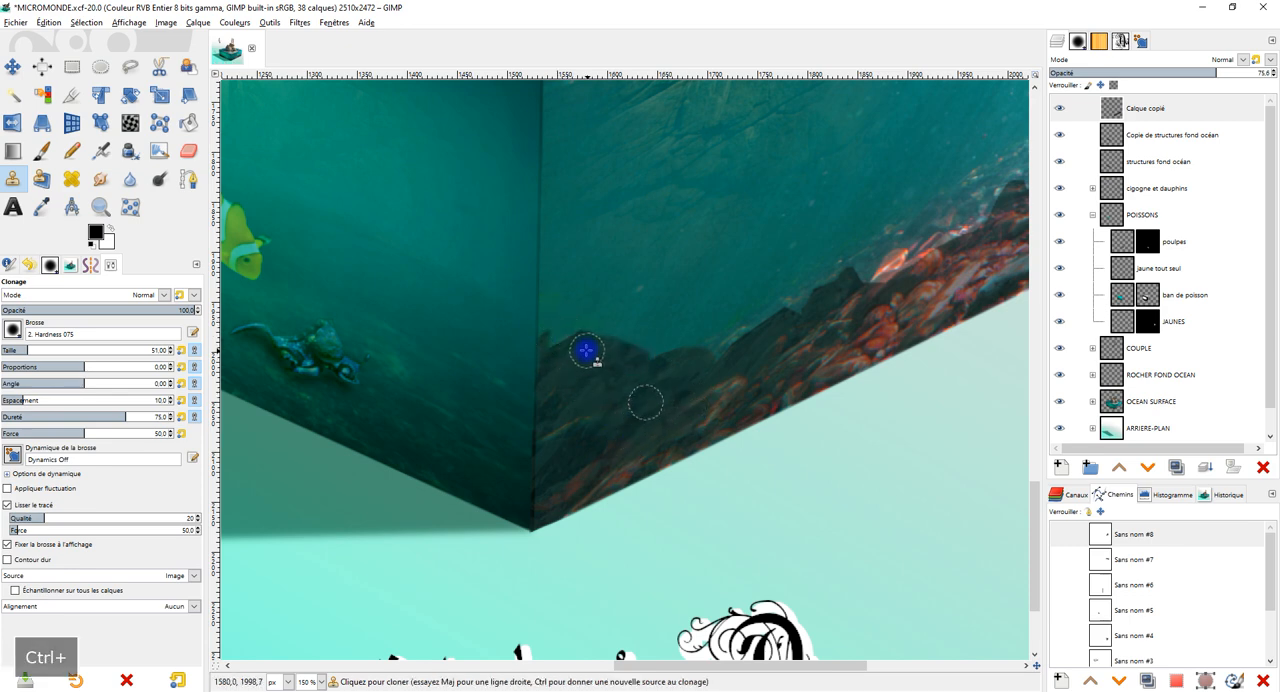
{"action": "scroll", "coordinate": [826, 325], "scroll_direction": "down", "scroll_amount": 3}
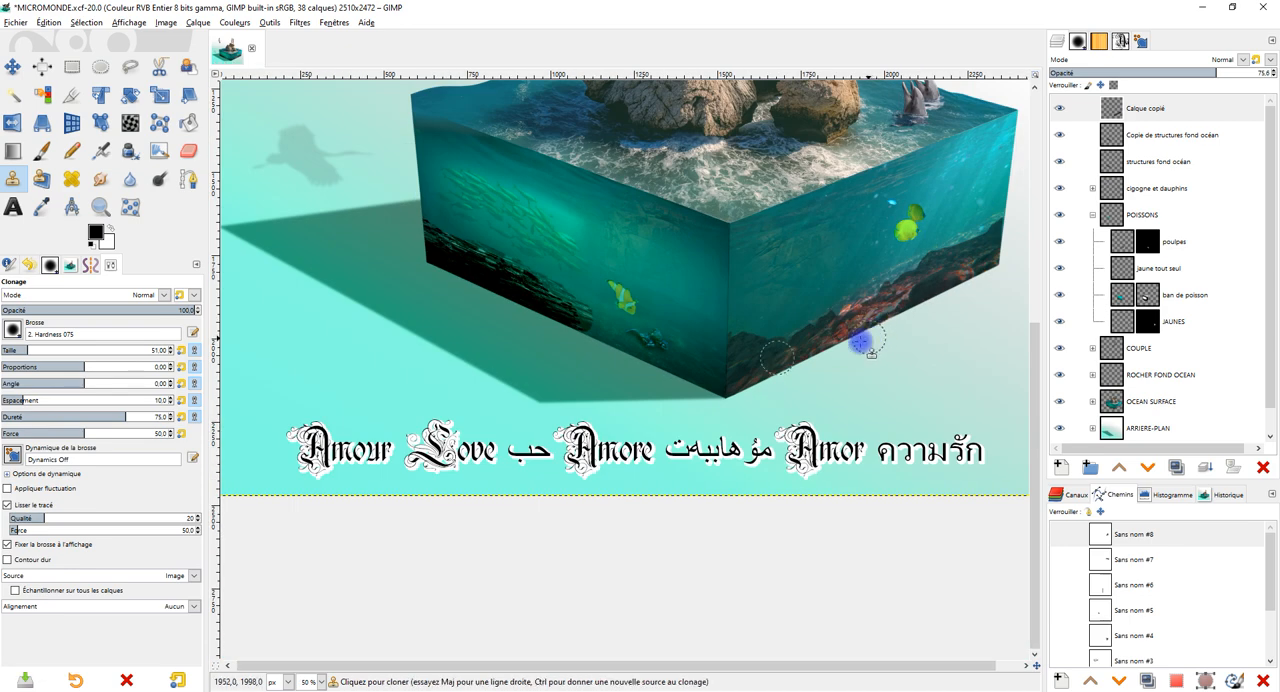
{"action": "scroll", "coordinate": [812, 340], "scroll_direction": "up", "scroll_amount": 3}
{"action": "scroll", "coordinate": [778, 336], "scroll_direction": "up", "scroll_amount": 2}
{"action": "left_click_drag", "start_coordinate": [773, 333], "coordinate": [765, 335]}
{"action": "left_click_drag", "start_coordinate": [734, 334], "coordinate": [725, 280]}
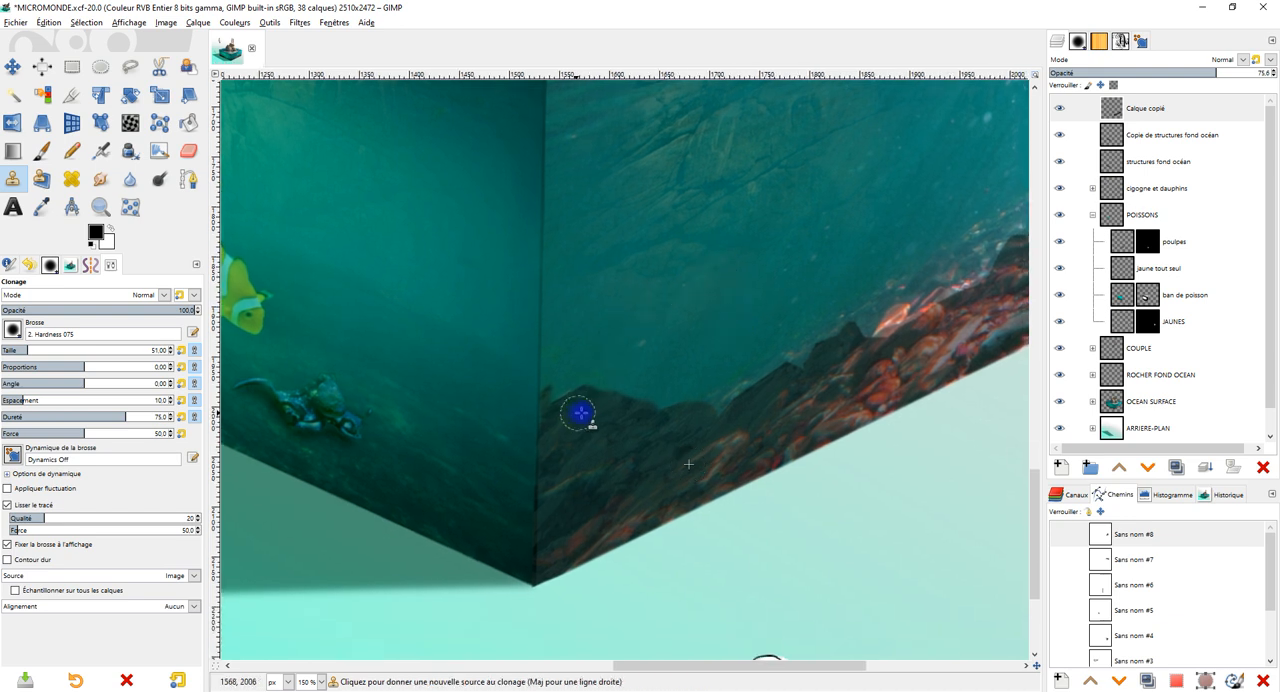
{"action": "scroll", "coordinate": [578, 414], "scroll_direction": "up", "scroll_amount": 1}
{"action": "left_click_drag", "start_coordinate": [596, 460], "coordinate": [586, 408]}
{"action": "left_click", "coordinate": [620, 434], "text": "ctrl"}
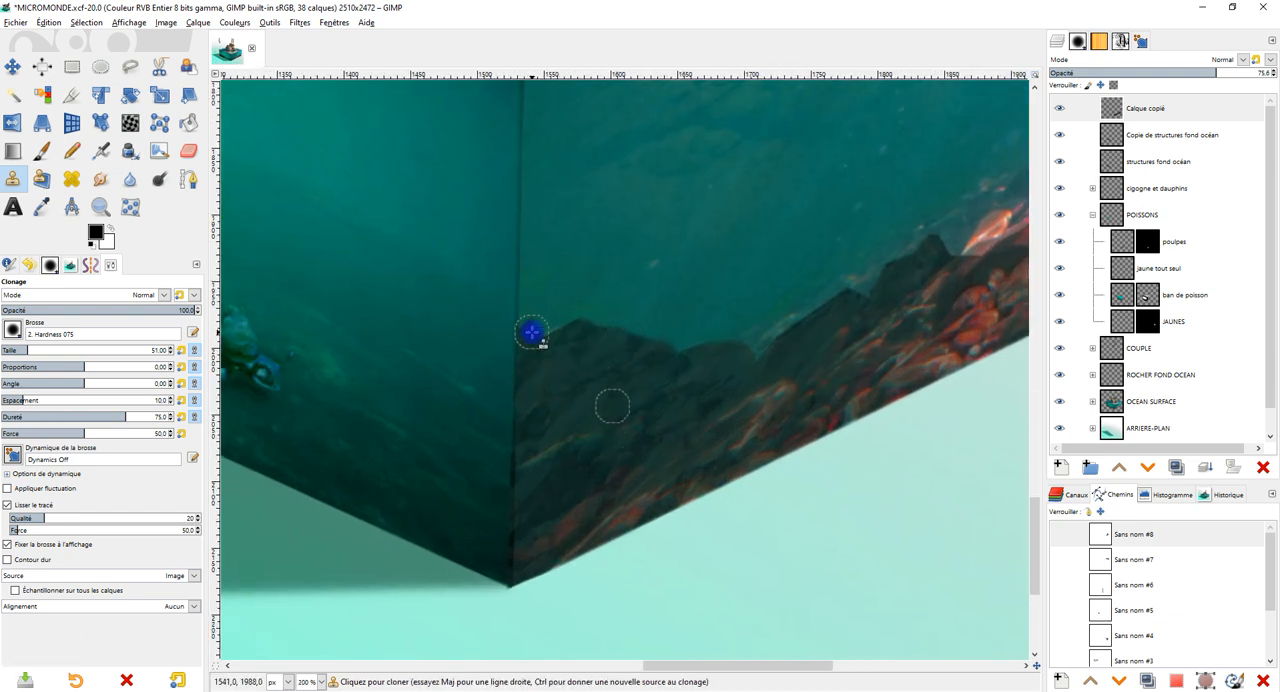
Select the area just across the cube's front vertical edge with a freehand outline, delete the cloned rock spilling there, and clear the selection.
{"action": "left_click", "coordinate": [130, 65]}
{"action": "left_click", "coordinate": [519, 301]}
{"action": "left_click", "coordinate": [511, 606]}
{"action": "left_click", "coordinate": [413, 606]}
{"action": "left_click", "coordinate": [405, 372]}
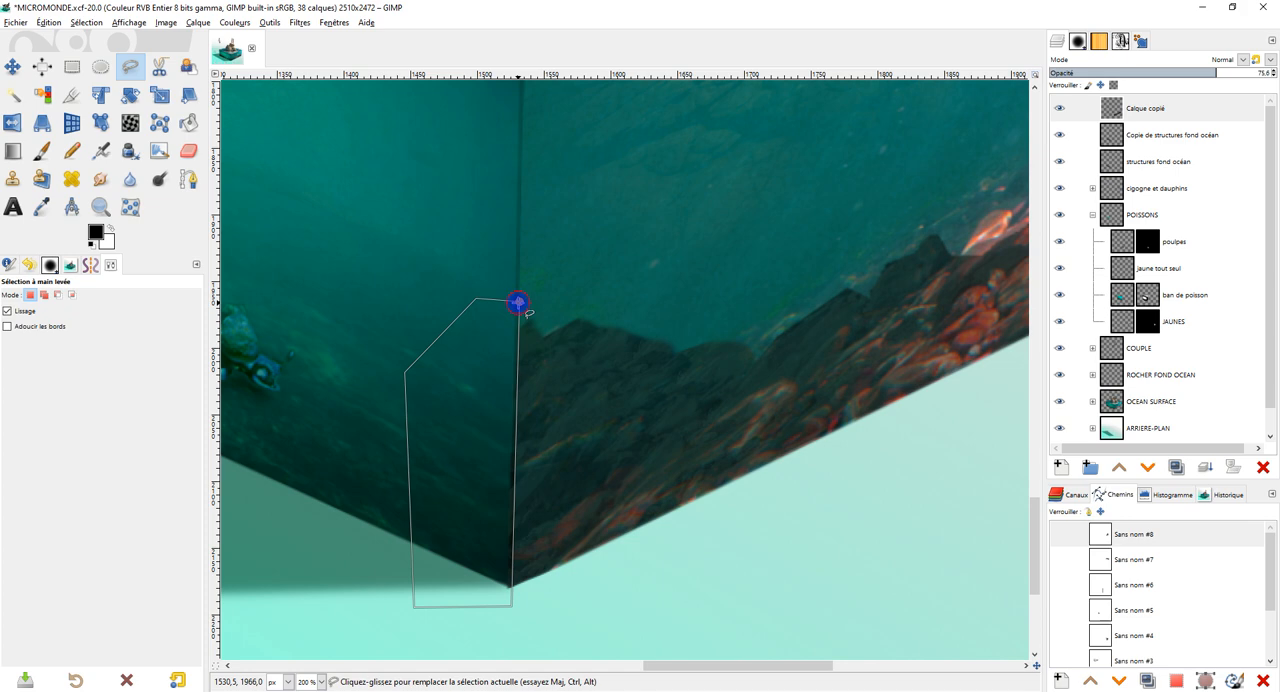
{"action": "key", "text": "Return"}
{"action": "key", "text": "Delete"}
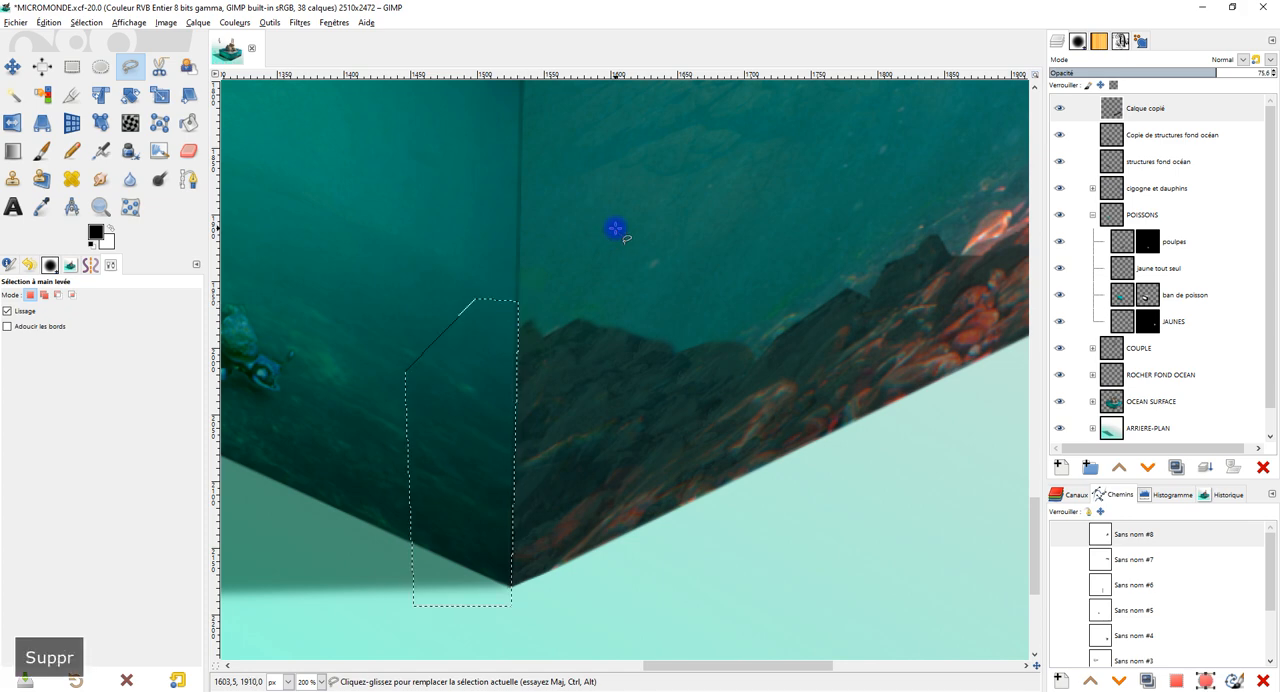
{"action": "key", "text": "r"}
{"action": "left_click", "coordinate": [414, 180]}
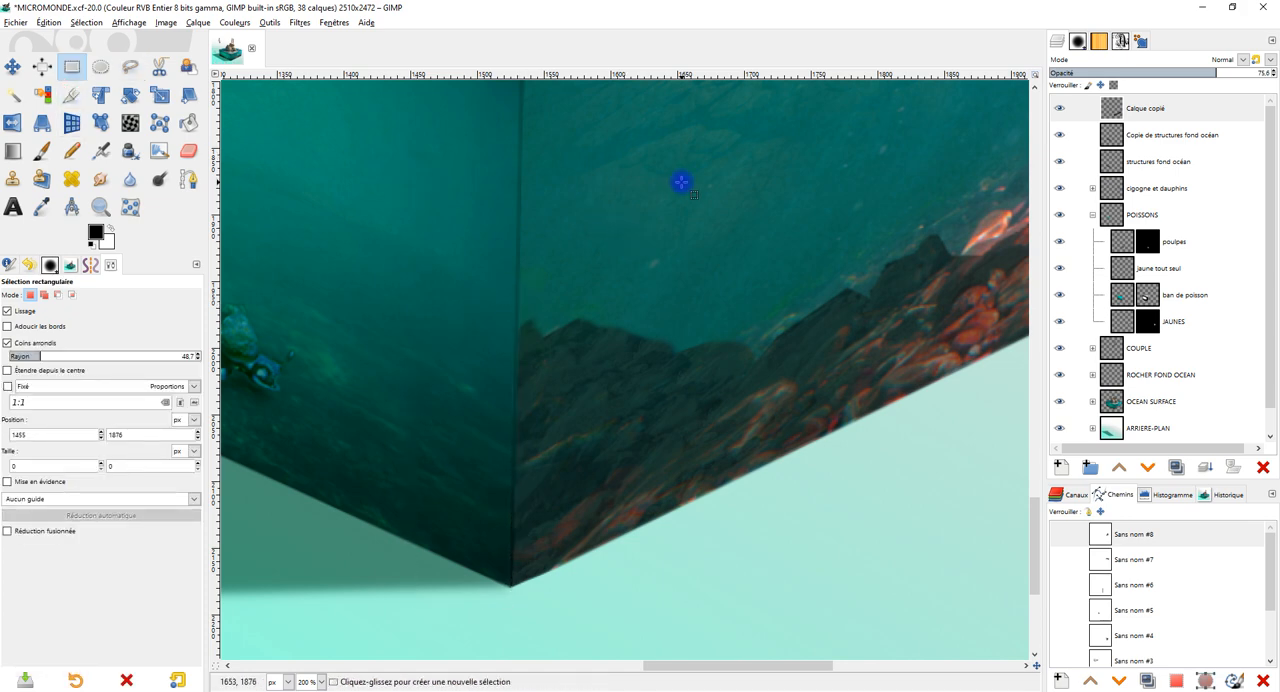
Examine the rock outline near the cube's front corner from several zoom levels.
{"action": "scroll", "coordinate": [755, 216], "scroll_direction": "down", "scroll_amount": 4}
{"action": "left_click_drag", "start_coordinate": [757, 218], "coordinate": [778, 330]}
{"action": "scroll", "coordinate": [733, 340], "scroll_direction": "up", "scroll_amount": 2}
{"action": "scroll", "coordinate": [657, 363], "scroll_direction": "up", "scroll_amount": 1}
{"action": "left_click_drag", "start_coordinate": [734, 386], "coordinate": [681, 211]}
{"action": "scroll", "coordinate": [675, 260], "scroll_direction": "down", "scroll_amount": 2}
{"action": "scroll", "coordinate": [665, 285], "scroll_direction": "up", "scroll_amount": 1}
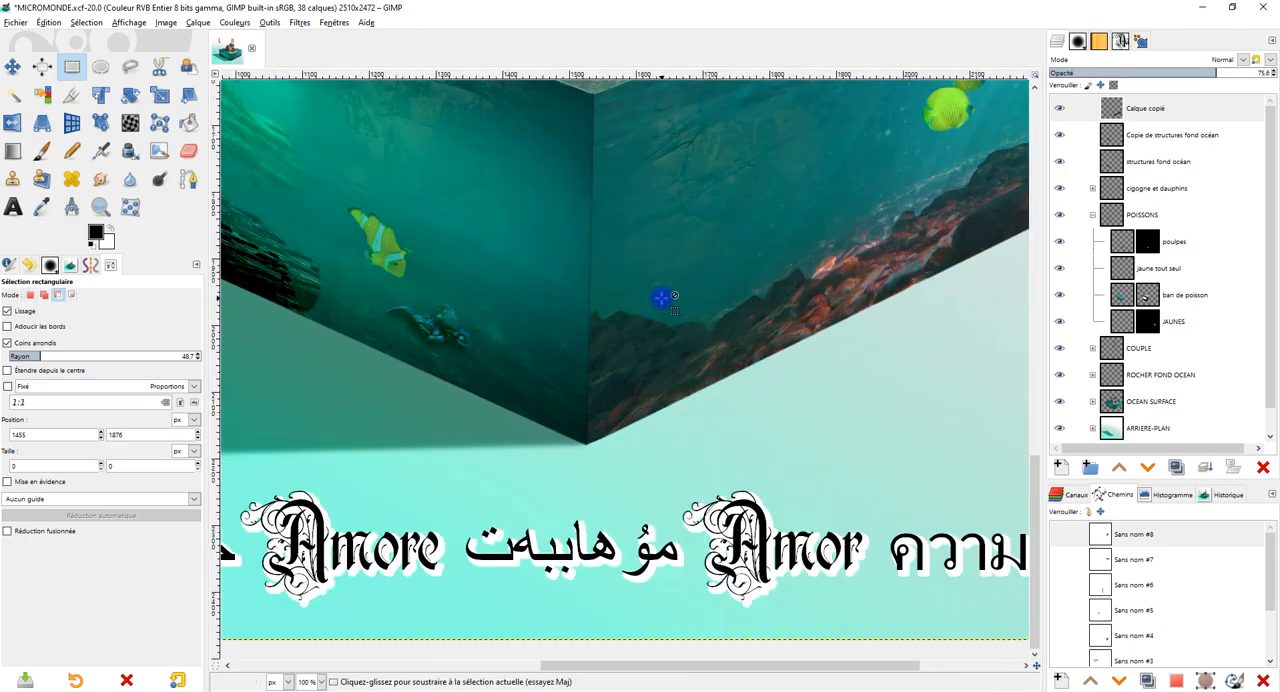
{"action": "left_click_drag", "start_coordinate": [662, 285], "coordinate": [653, 261]}
{"action": "left_click_drag", "start_coordinate": [633, 347], "coordinate": [615, 330]}
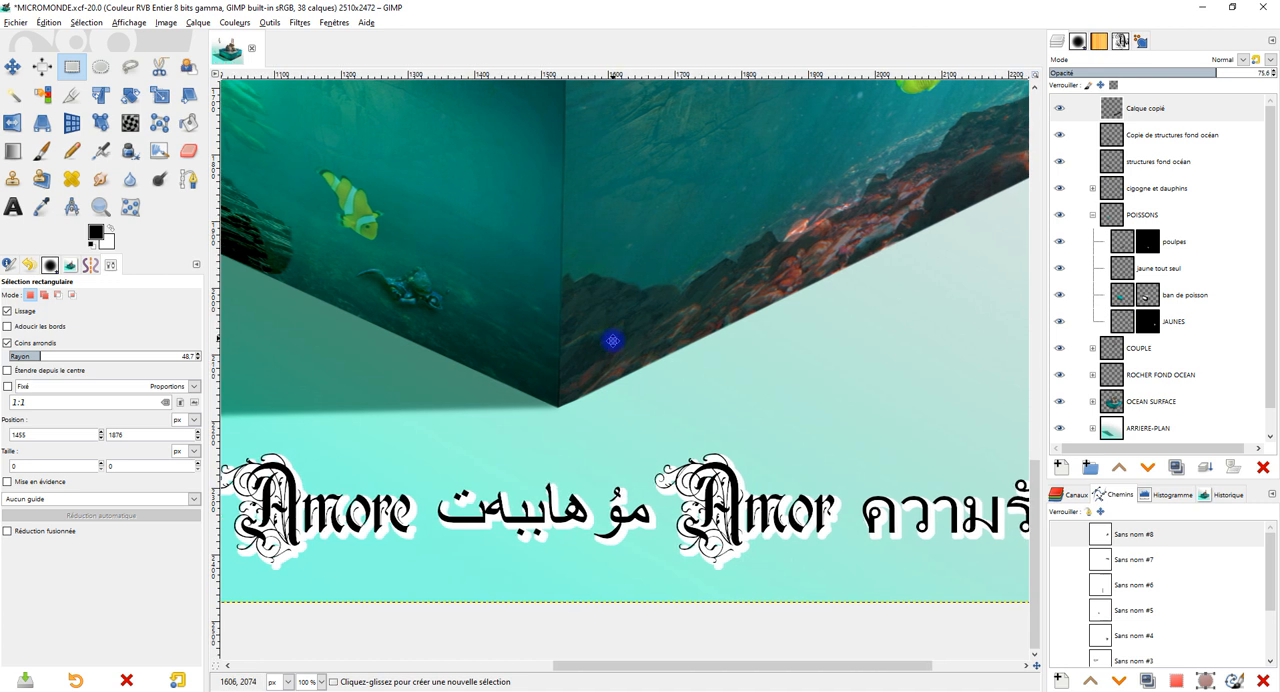
Outline the rocks beside the cube's front corner on the Calque copié layer with freehand selection, copy them, and paste them as a new layer.
{"action": "left_click", "coordinate": [1160, 108]}
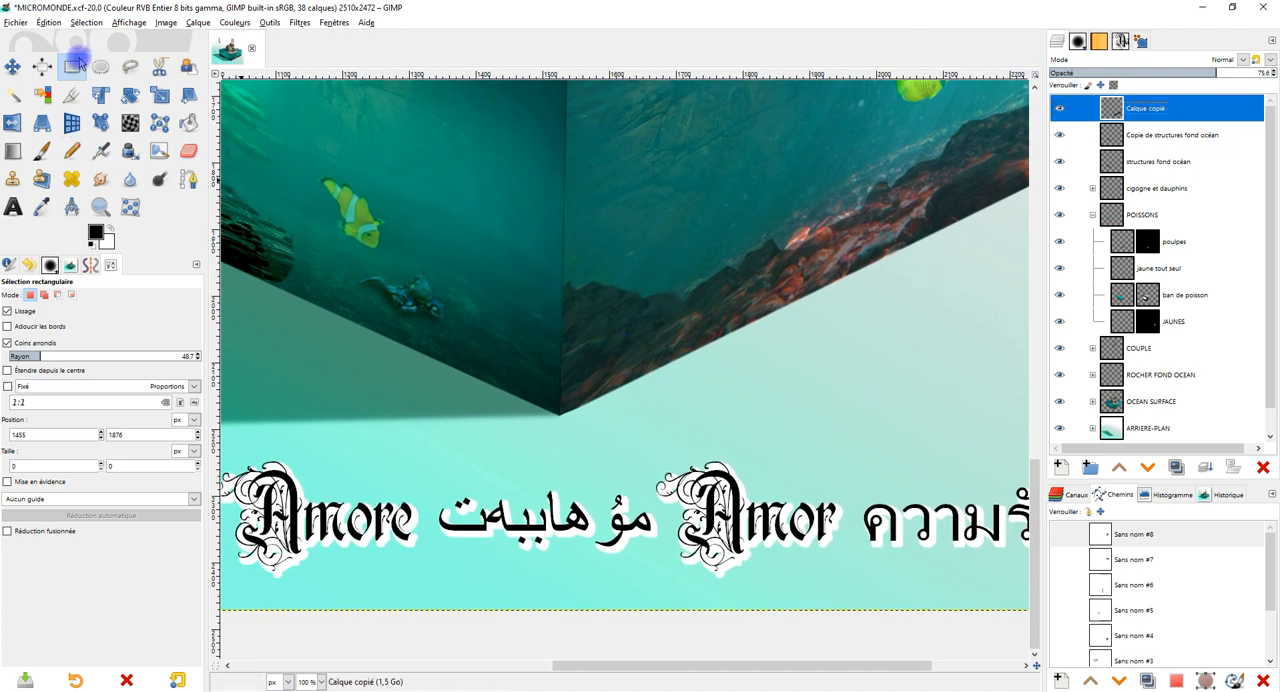
{"action": "left_click", "coordinate": [130, 66]}
{"action": "left_click", "coordinate": [564, 238]}
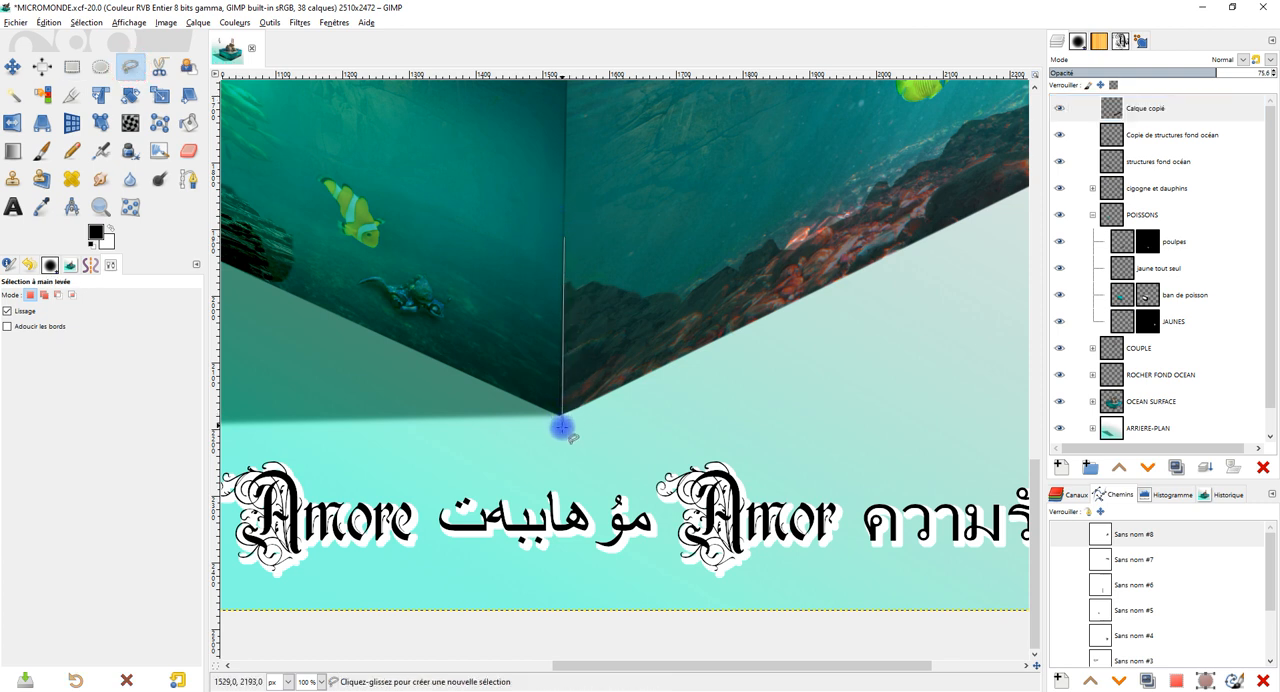
{"action": "left_click", "coordinate": [561, 427]}
{"action": "left_click", "coordinate": [717, 355]}
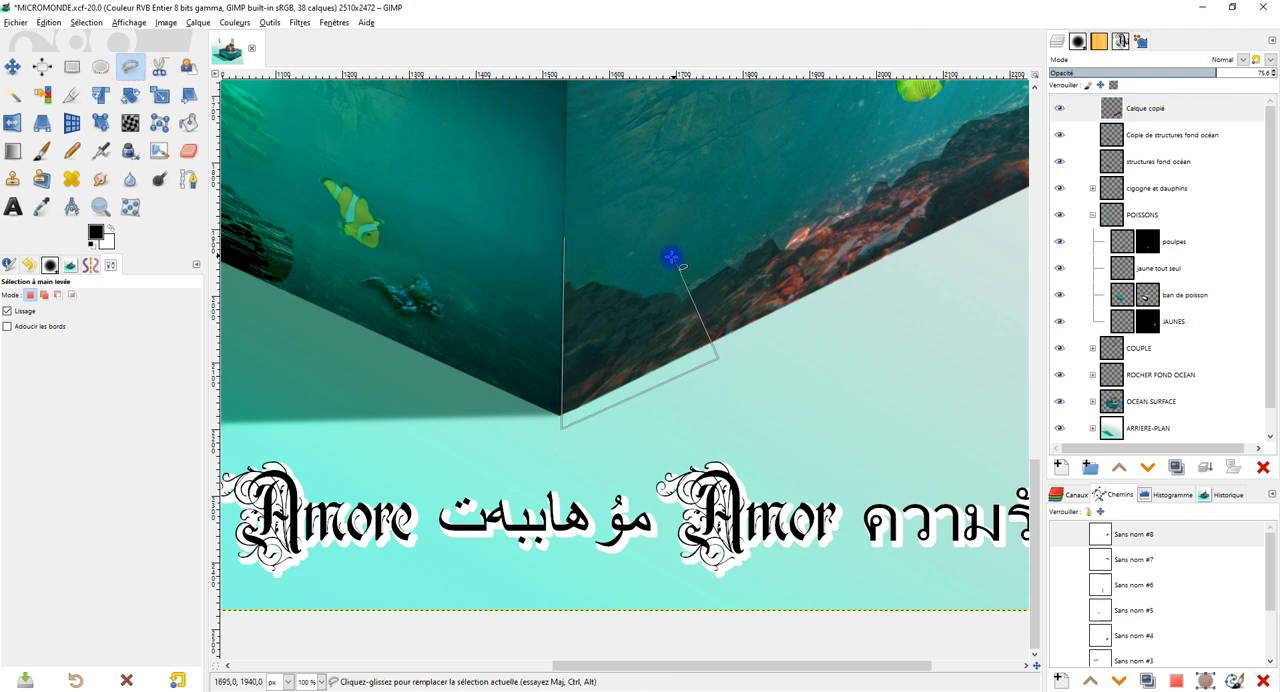
{"action": "left_click", "coordinate": [744, 244]}
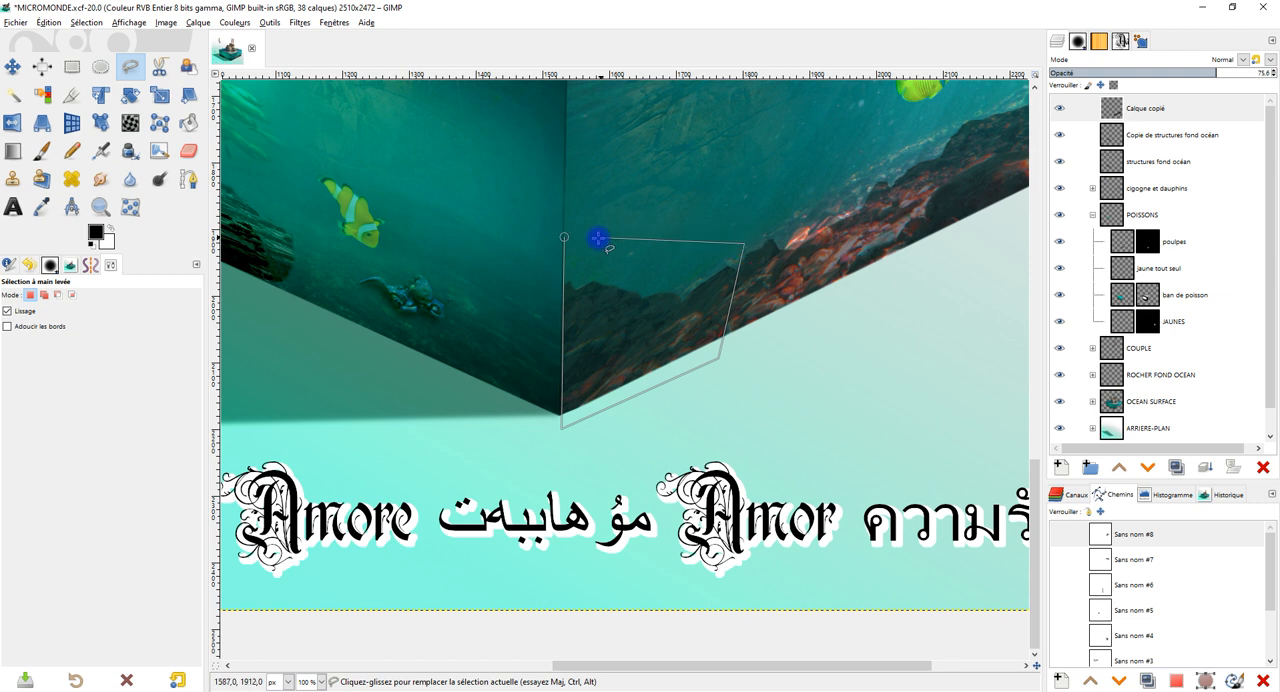
{"action": "key", "text": "Return"}
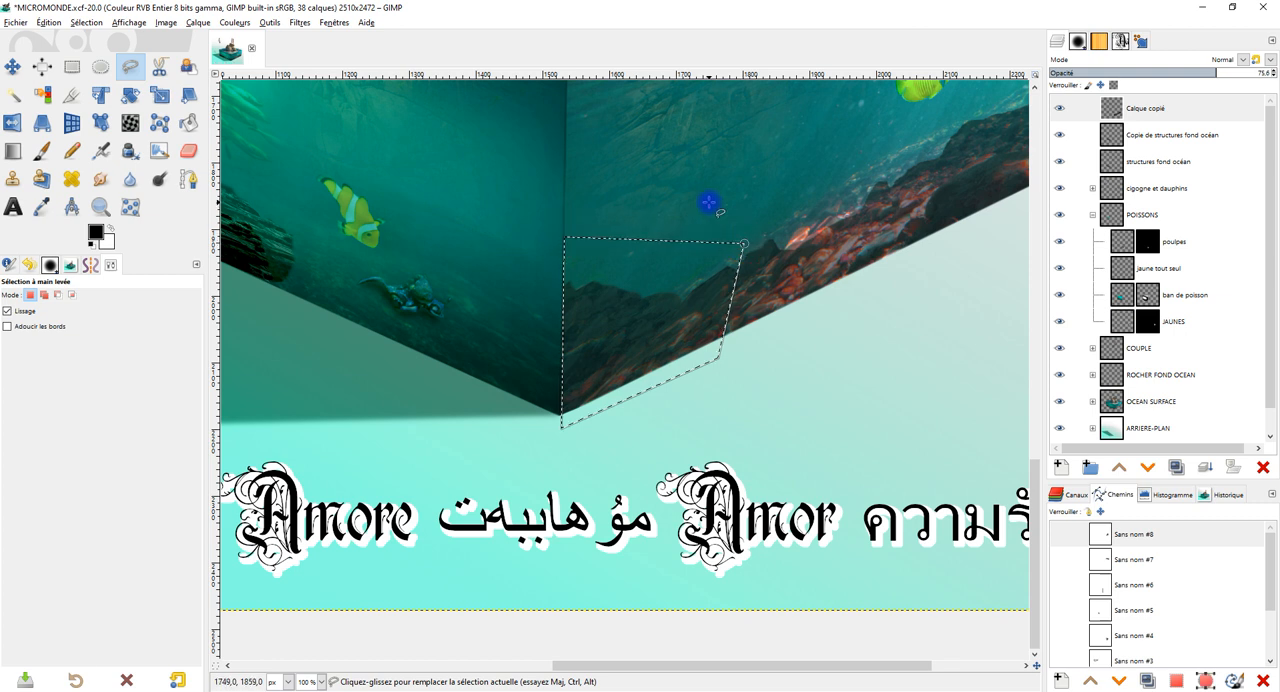
{"action": "key", "text": "ctrl+c"}
{"action": "key", "text": "ctrl+v"}
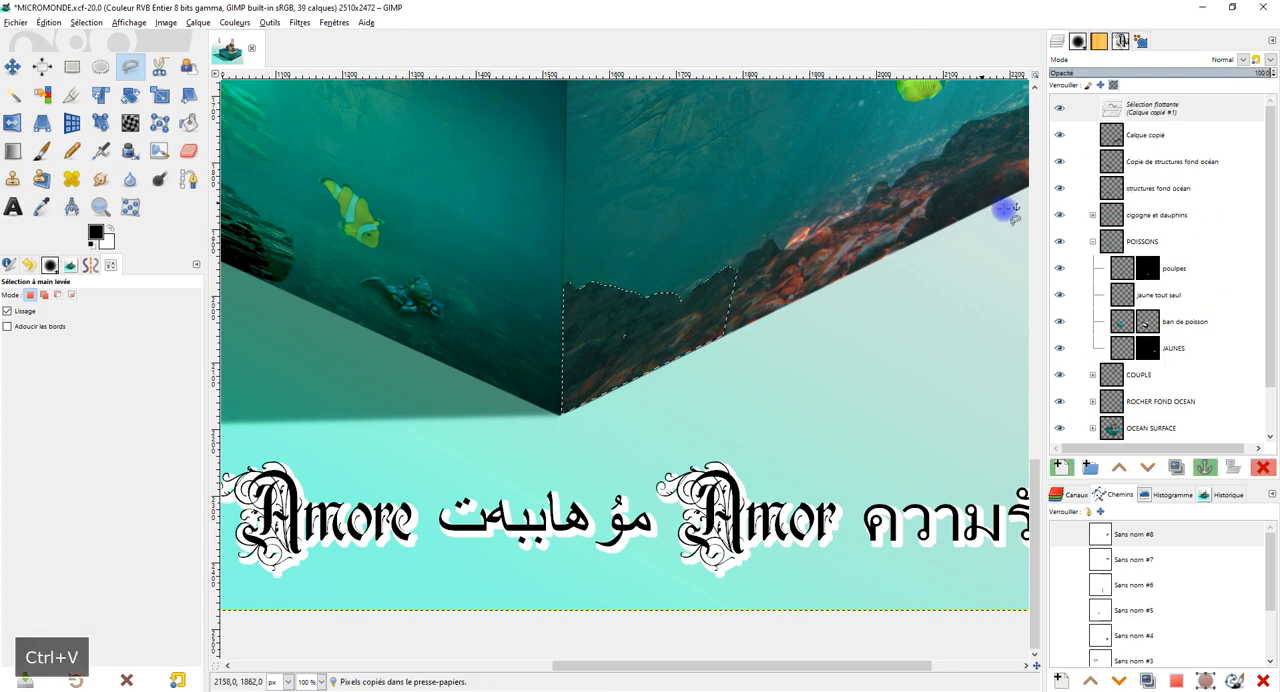
{"action": "left_click", "coordinate": [1058, 467]}
Flip the pasted rocks horizontally and move them with Perspective across the front vertical edge onto the adjoining underwater face.
{"action": "left_click", "coordinate": [12, 122]}
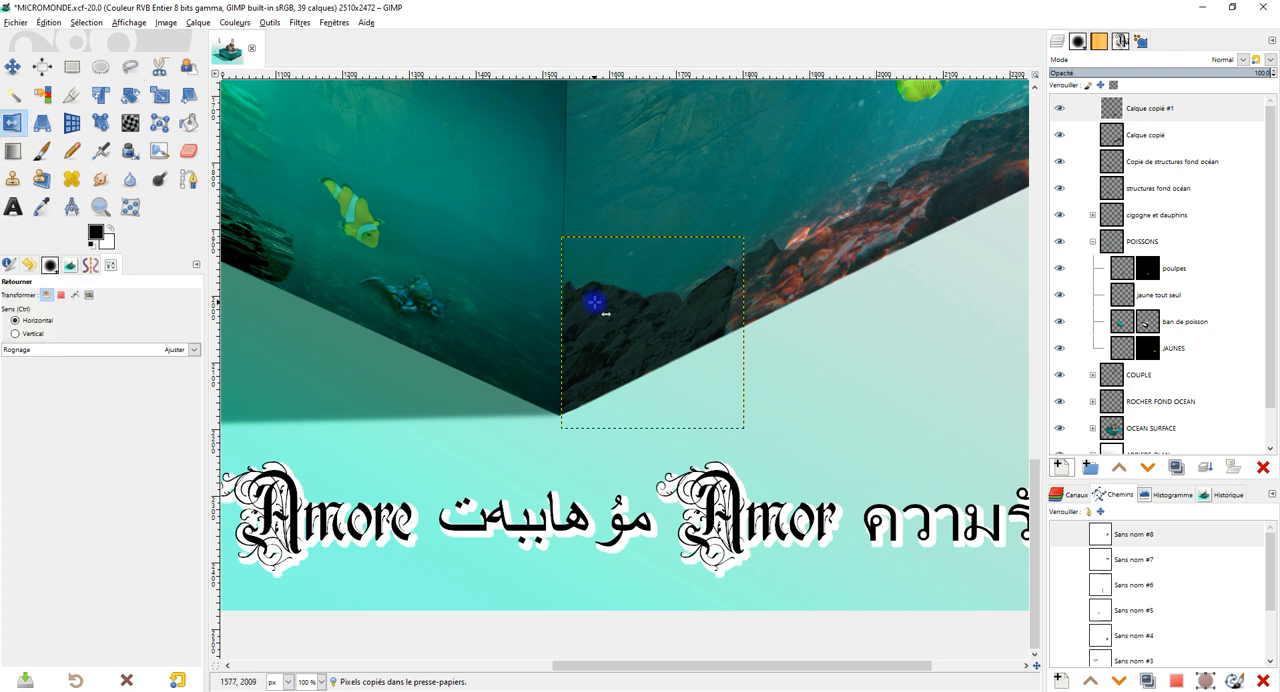
{"action": "left_click", "coordinate": [599, 303]}
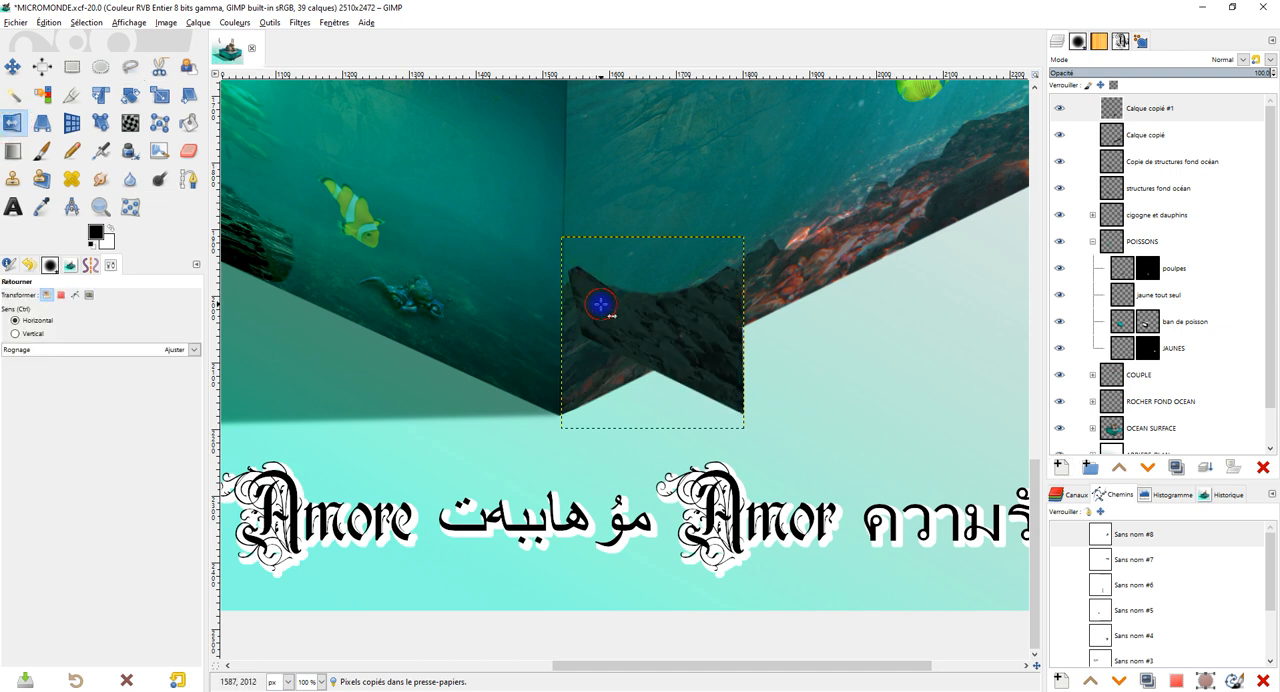
{"action": "left_click", "coordinate": [41, 122]}
{"action": "left_click", "coordinate": [673, 333]}
{"action": "left_click_drag", "start_coordinate": [653, 333], "coordinate": [471, 340]}
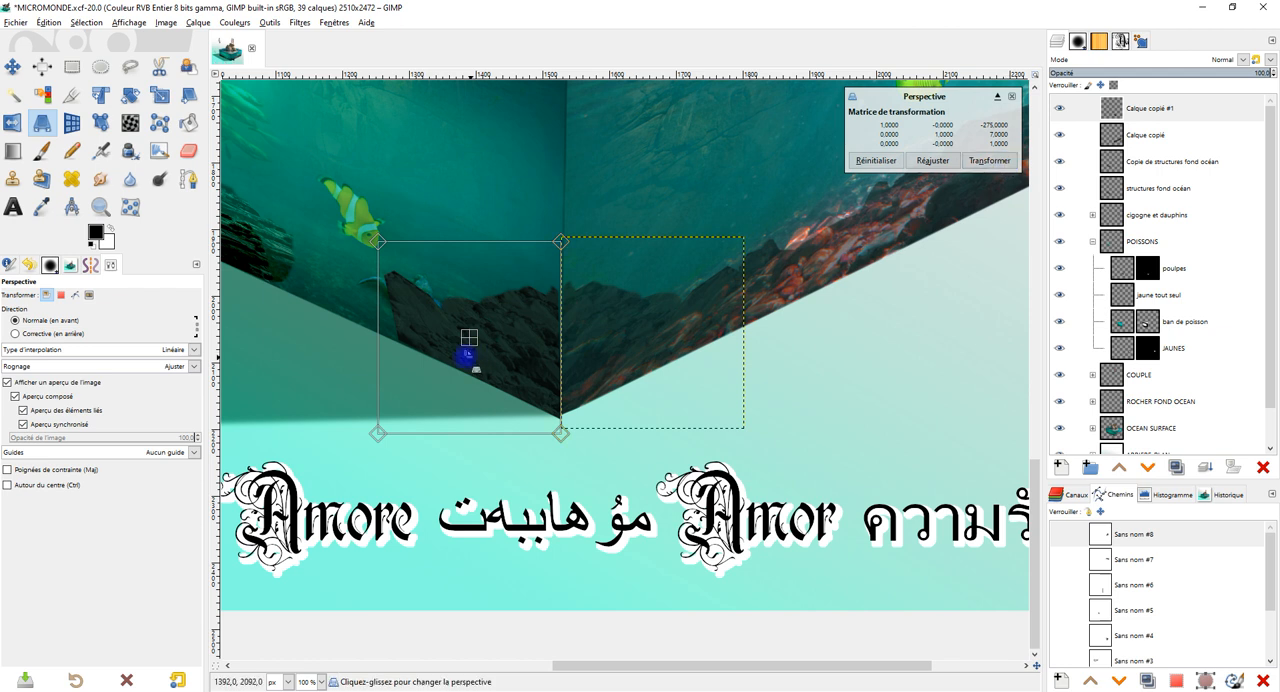
Reshape the mirrored rocks with Perspective so they meet the front vertical edge and follow the face's lower edge, and apply the transformation.
{"action": "left_click_drag", "start_coordinate": [384, 255], "coordinate": [410, 284]}
{"action": "left_click_drag", "start_coordinate": [566, 243], "coordinate": [558, 192]}
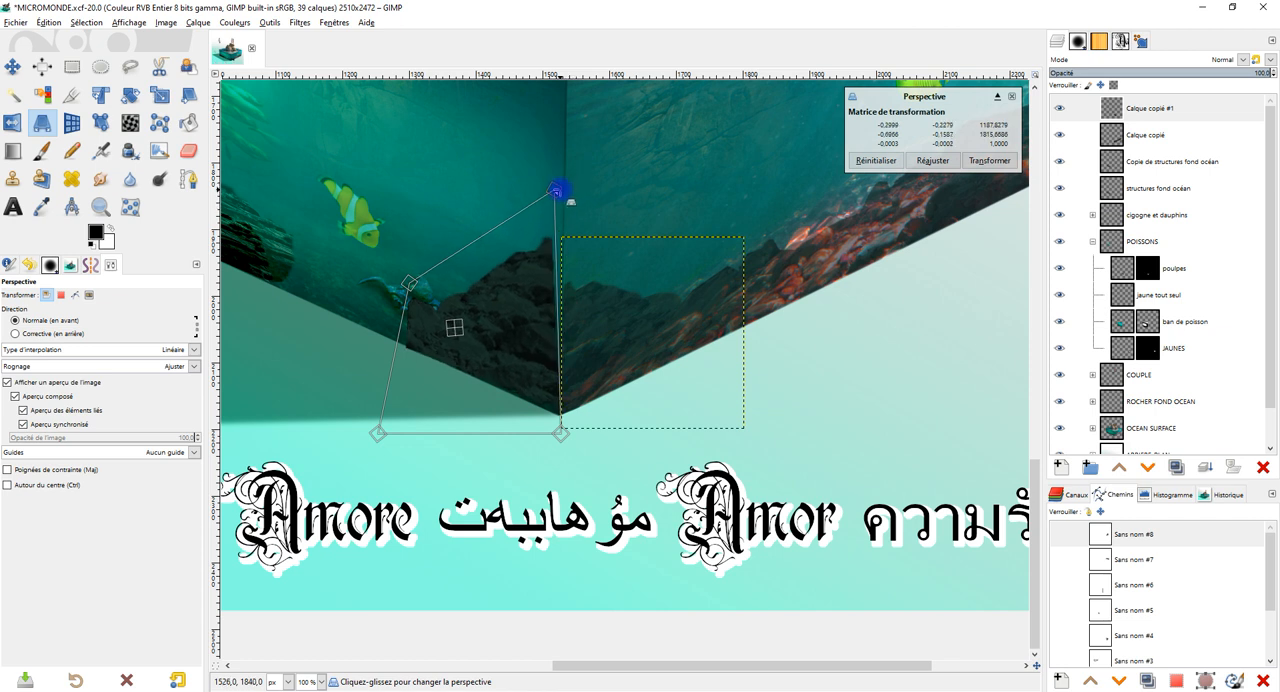
{"action": "left_click_drag", "start_coordinate": [405, 283], "coordinate": [443, 293]}
{"action": "left_click_drag", "start_coordinate": [565, 198], "coordinate": [565, 273]}
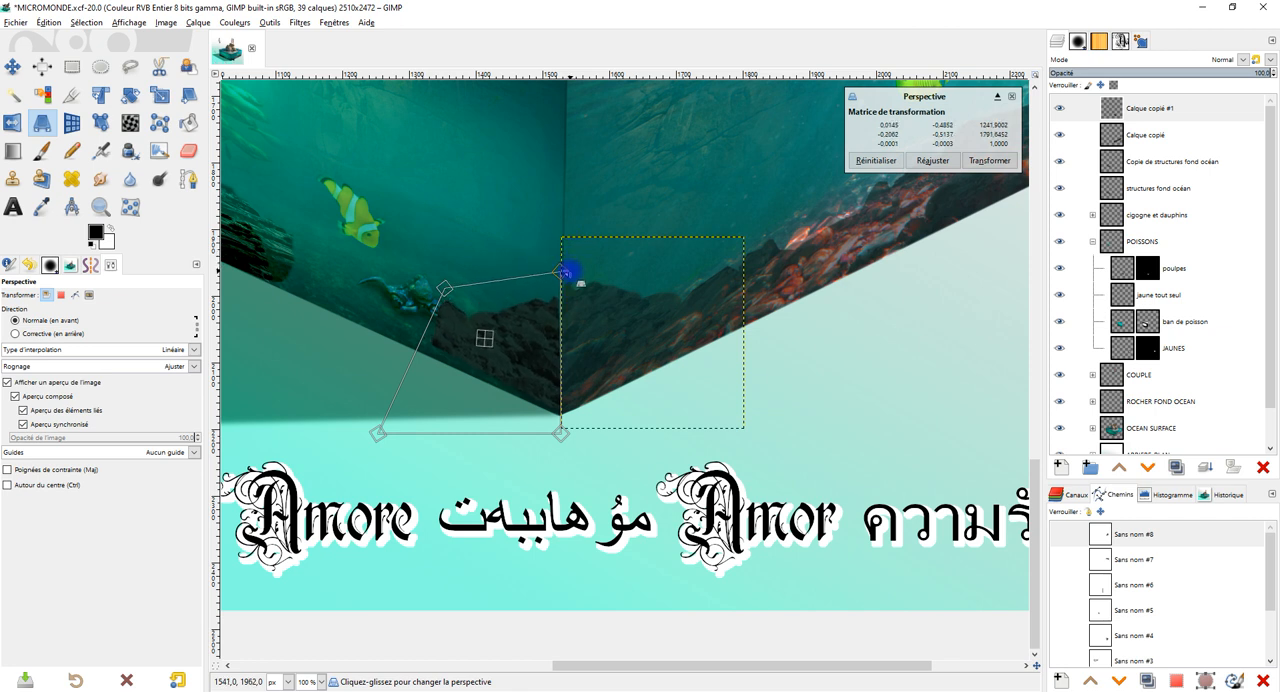
{"action": "left_click_drag", "start_coordinate": [374, 436], "coordinate": [409, 464]}
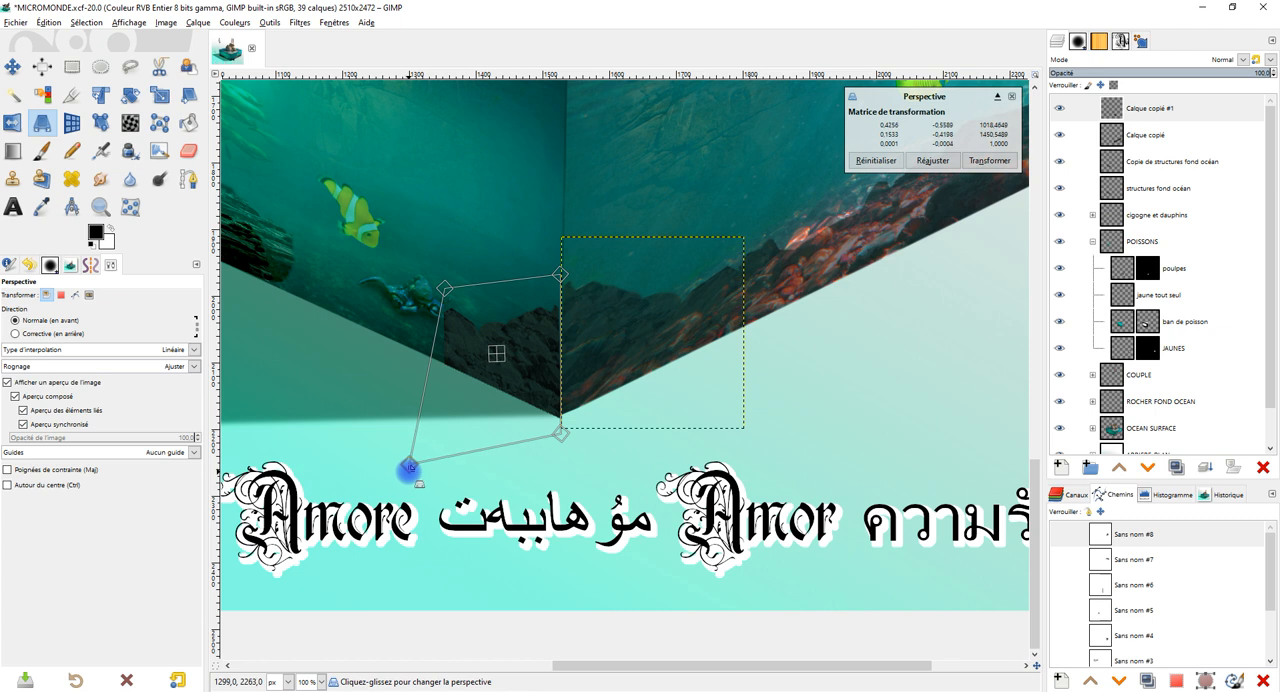
{"action": "left_click", "coordinate": [989, 160]}
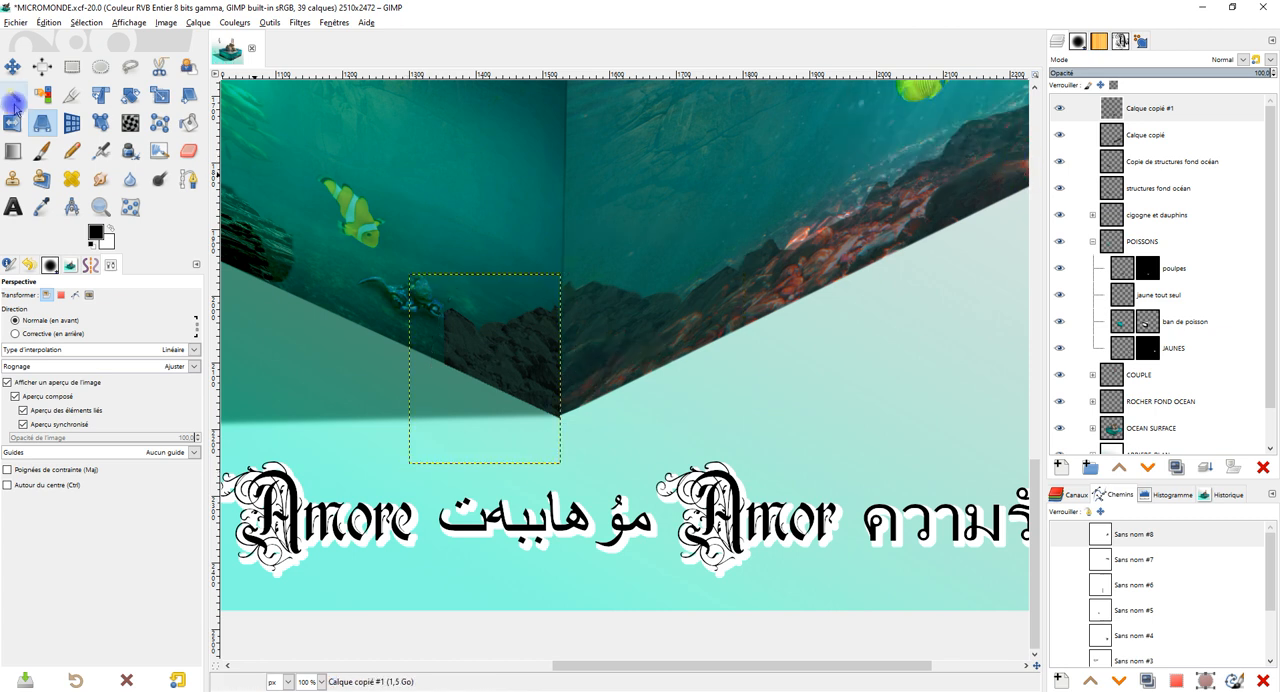
Erase softly around the mirrored rocks' edges with the Hardness 025 brush at size 204, using opacity 42.1 and a second pass at 79.7.
{"action": "left_click", "coordinate": [188, 150]}
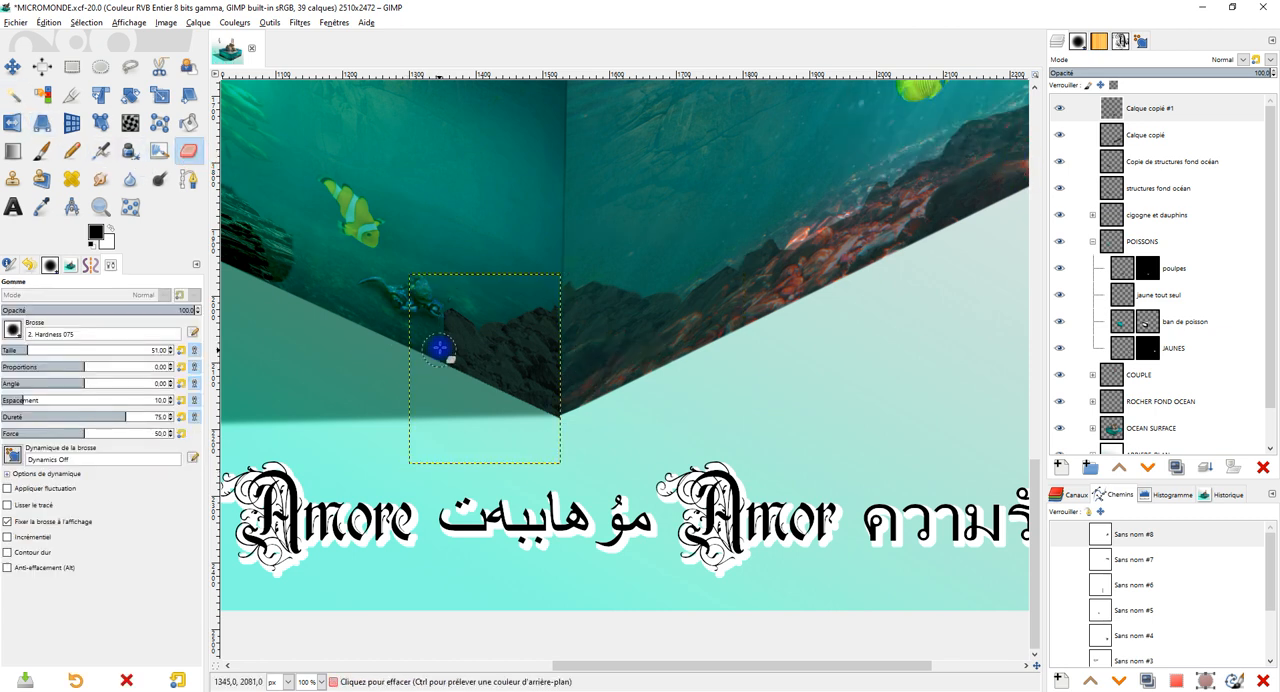
{"action": "left_click", "coordinate": [12, 329]}
{"action": "left_click", "coordinate": [24, 370]}
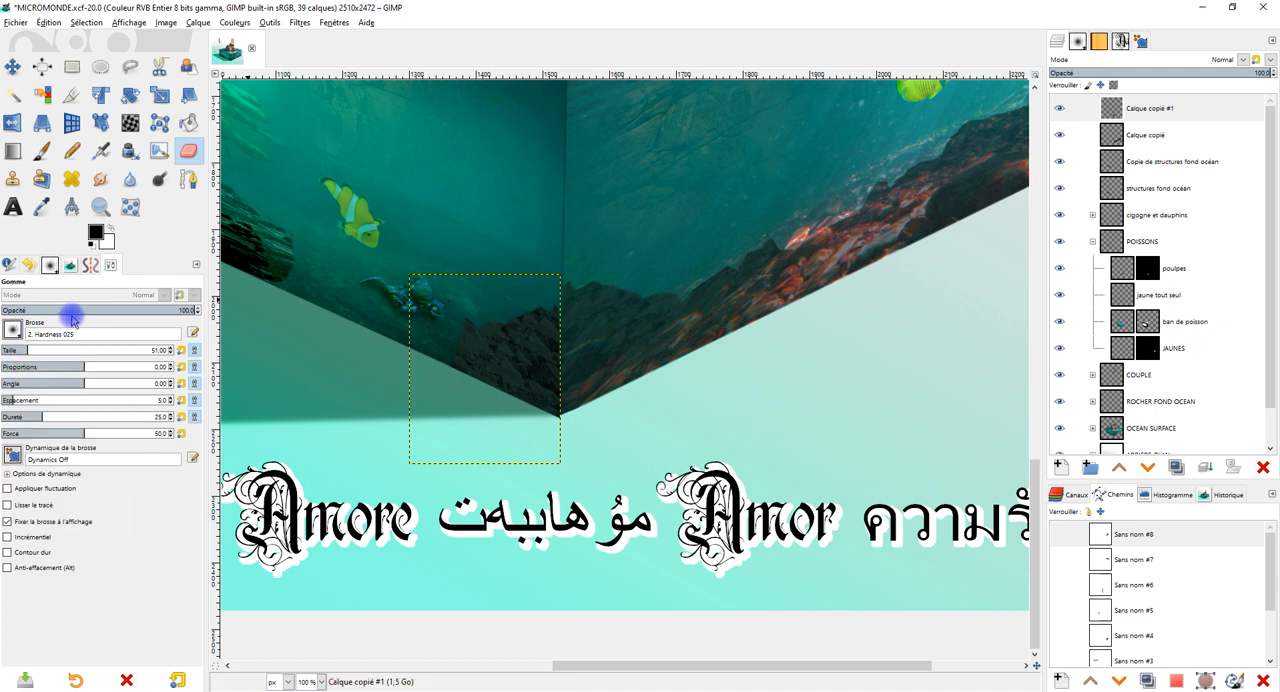
{"action": "left_click", "coordinate": [82, 309]}
{"action": "left_click_drag", "start_coordinate": [63, 350], "coordinate": [91, 350]}
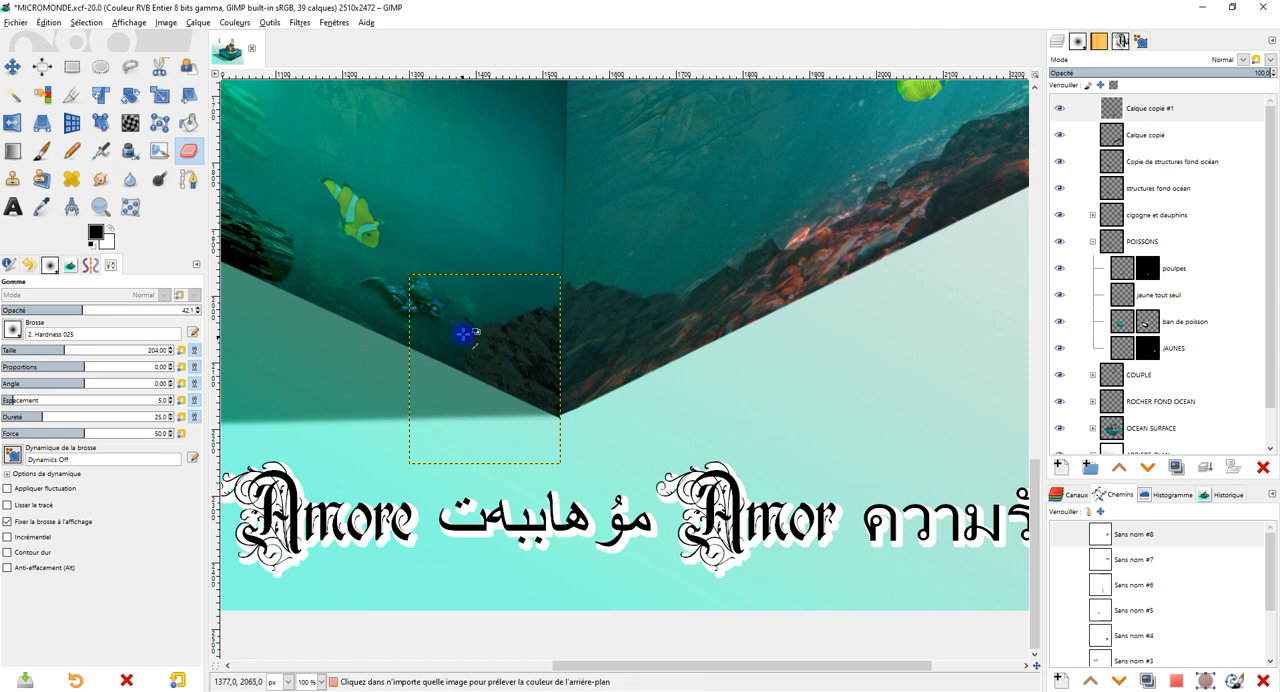
{"action": "scroll", "coordinate": [463, 331], "scroll_direction": "up", "scroll_amount": 1}
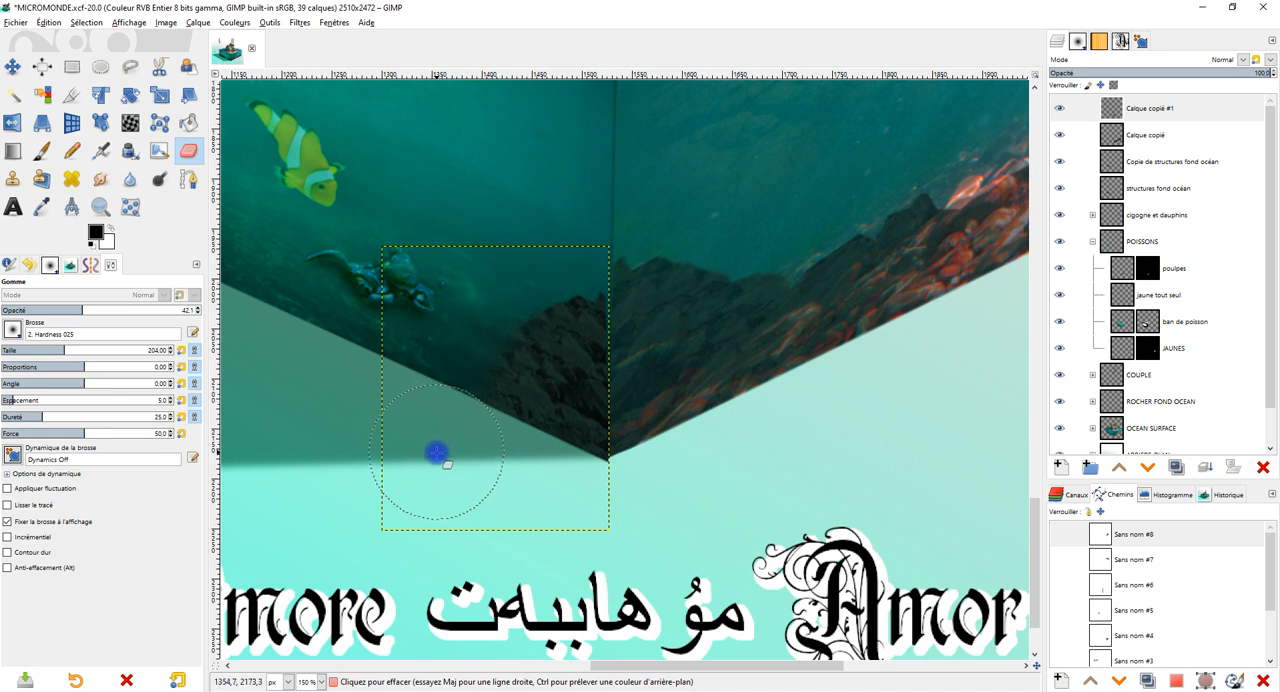
{"action": "left_click_drag", "start_coordinate": [646, 414], "coordinate": [633, 336]}
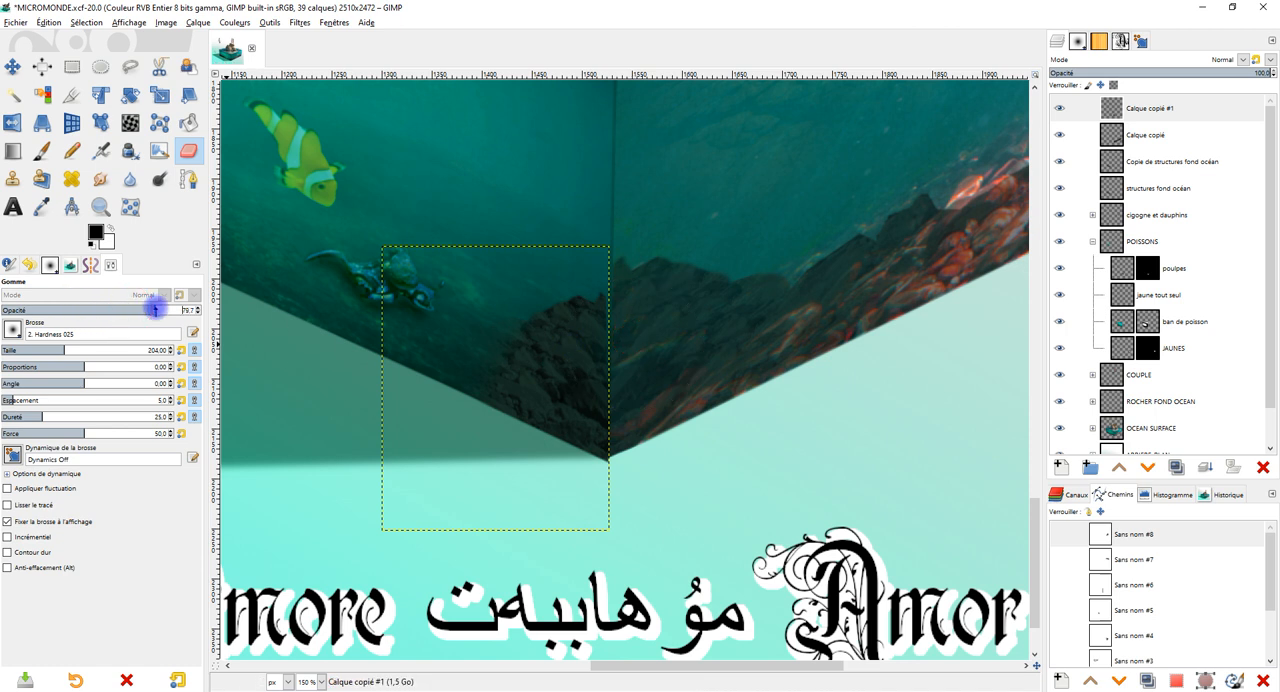
{"action": "left_click_drag", "start_coordinate": [629, 312], "coordinate": [623, 474]}
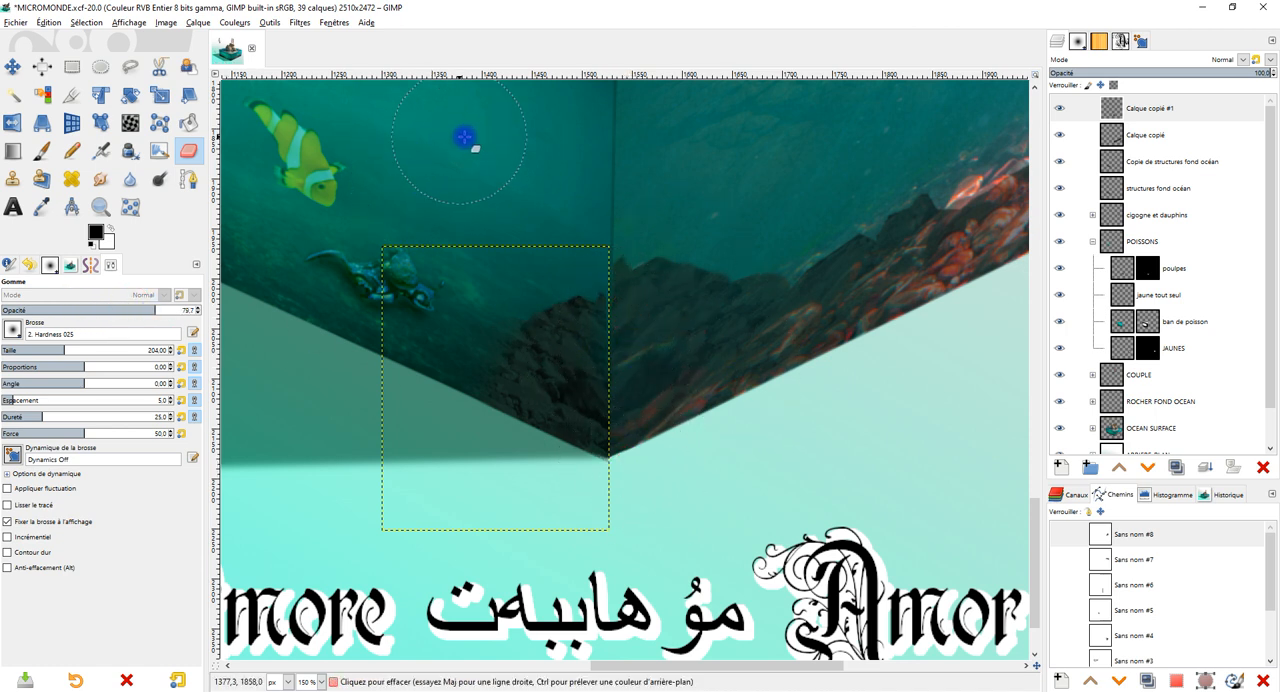
Expand the Calque copié #1 layer to the image dimensions and crop it to its content.
{"action": "left_click", "coordinate": [68, 70]}
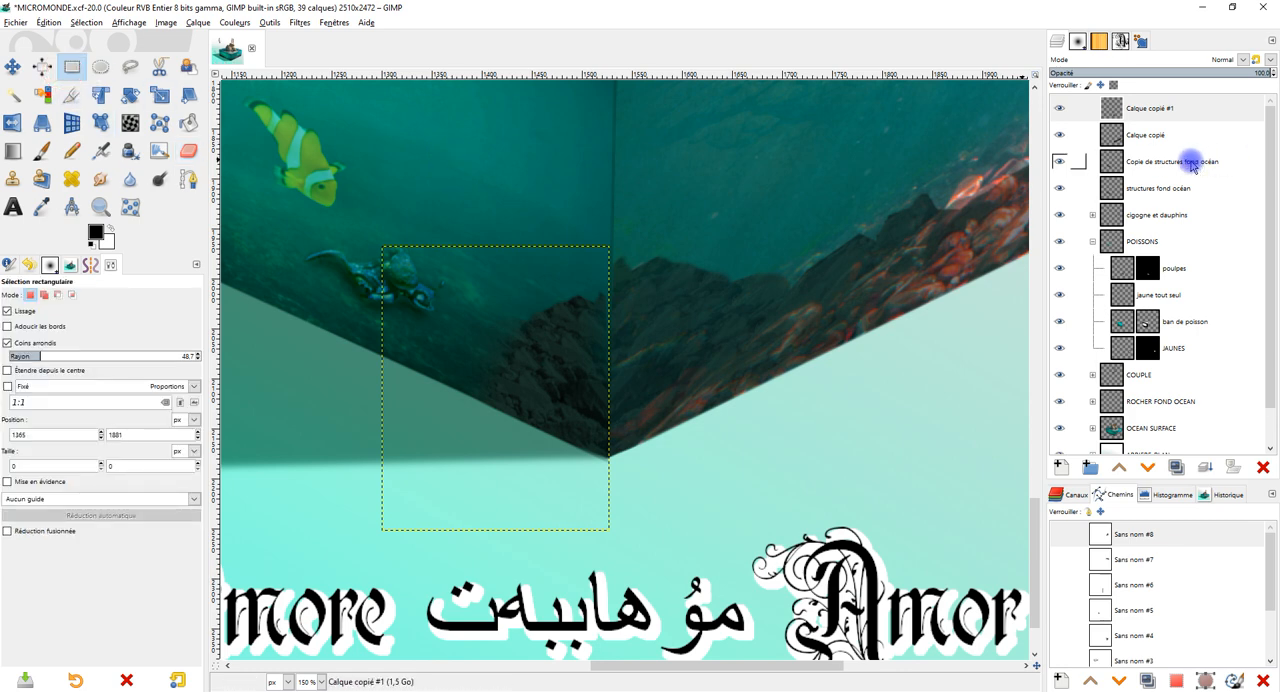
{"action": "right_click", "coordinate": [1136, 104]}
{"action": "left_click", "coordinate": [1101, 283]}
{"action": "scroll", "coordinate": [768, 334], "scroll_direction": "down", "scroll_amount": 3}
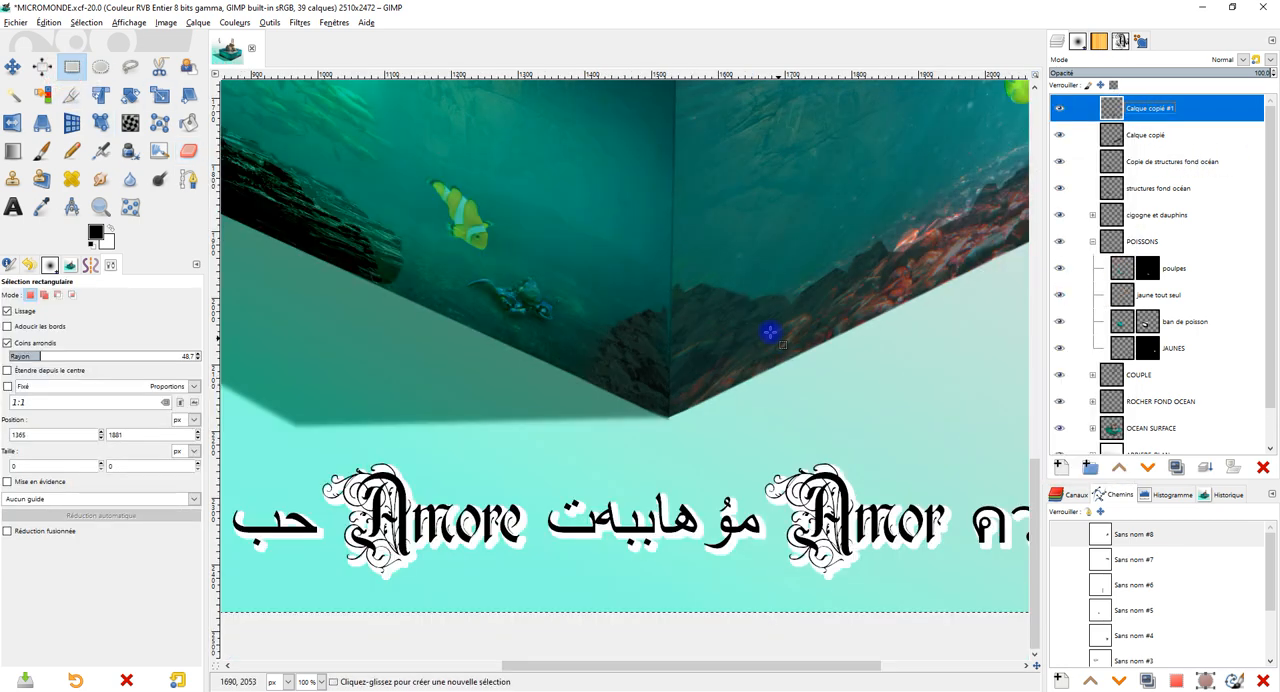
{"action": "scroll", "coordinate": [744, 335], "scroll_direction": "up", "scroll_amount": 3}
{"action": "scroll", "coordinate": [743, 335], "scroll_direction": "up", "scroll_amount": 1}
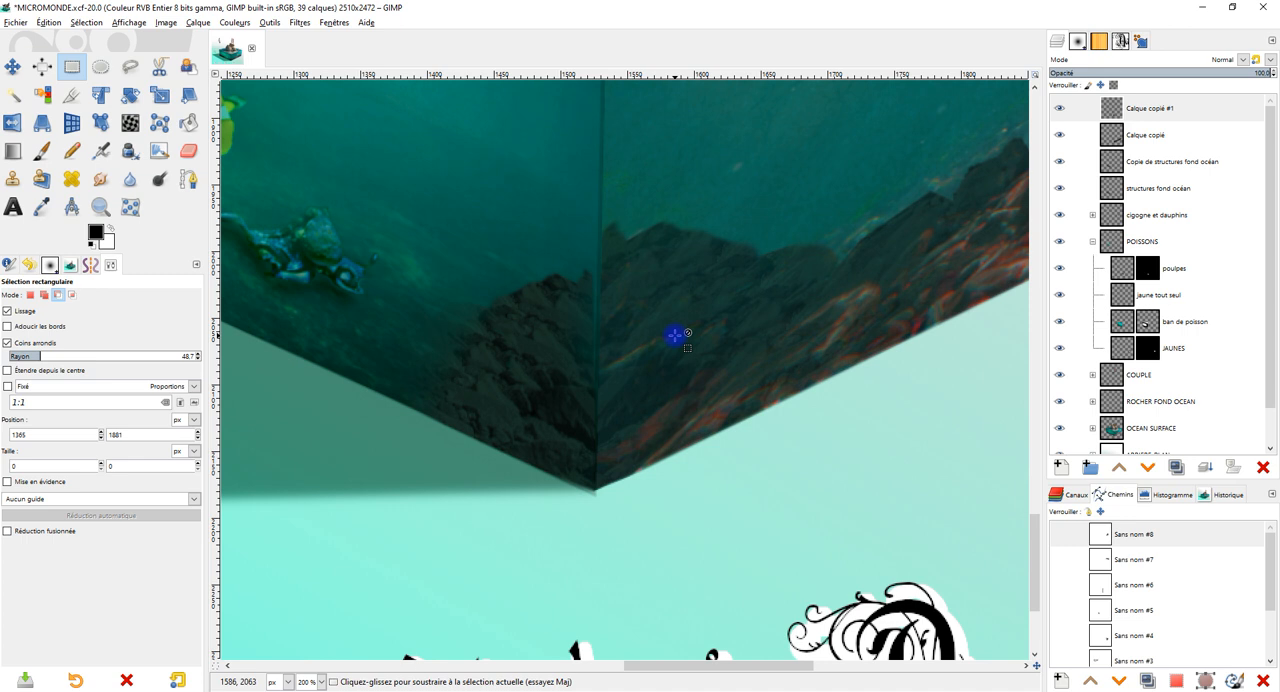
{"action": "left_click", "coordinate": [166, 22]}
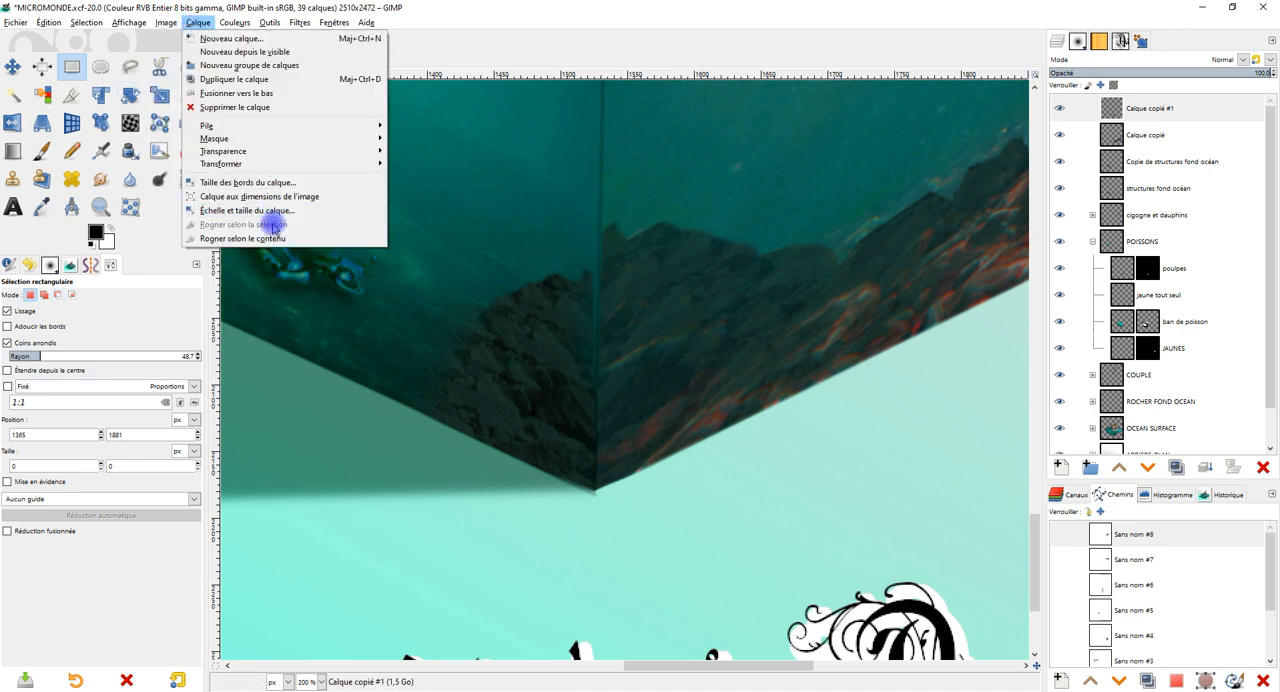
{"action": "left_click", "coordinate": [225, 241]}
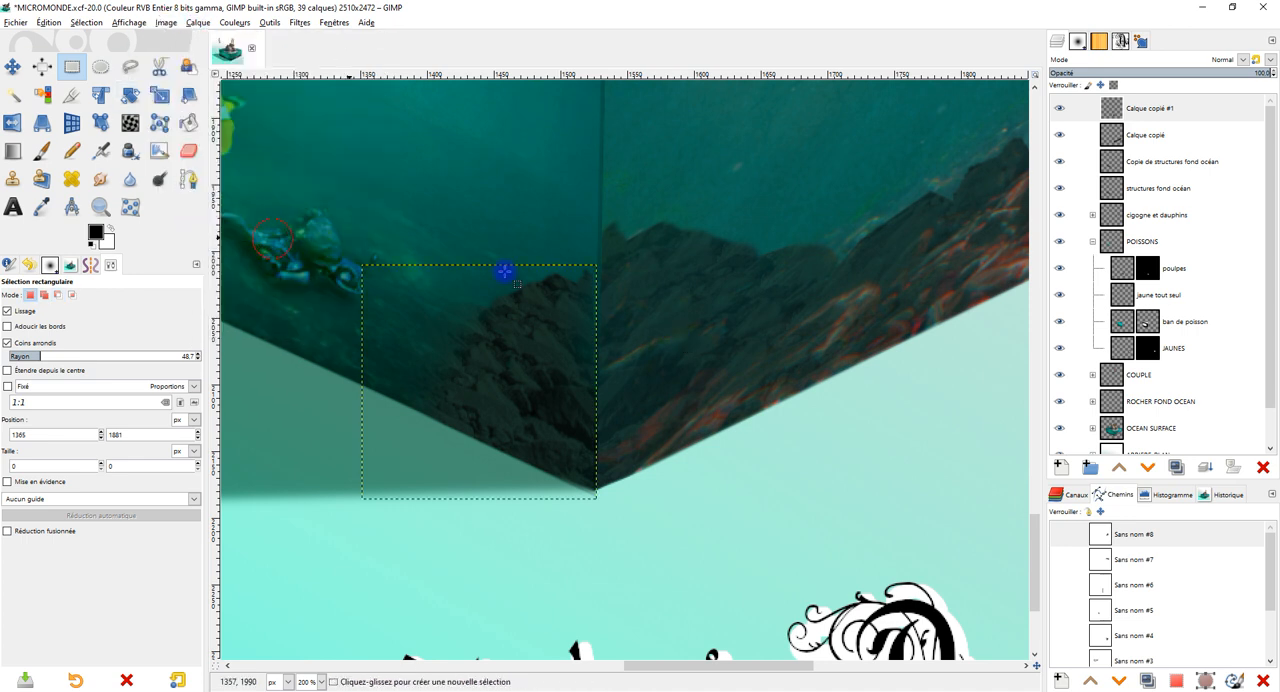
Raise the mirrored rocks' upper corner at the cube's front edge with Perspective to match the neighbouring rock height, and apply it.
{"action": "left_click", "coordinate": [39, 124]}
{"action": "left_click", "coordinate": [600, 266]}
{"action": "left_click_drag", "start_coordinate": [600, 266], "coordinate": [608, 234]}
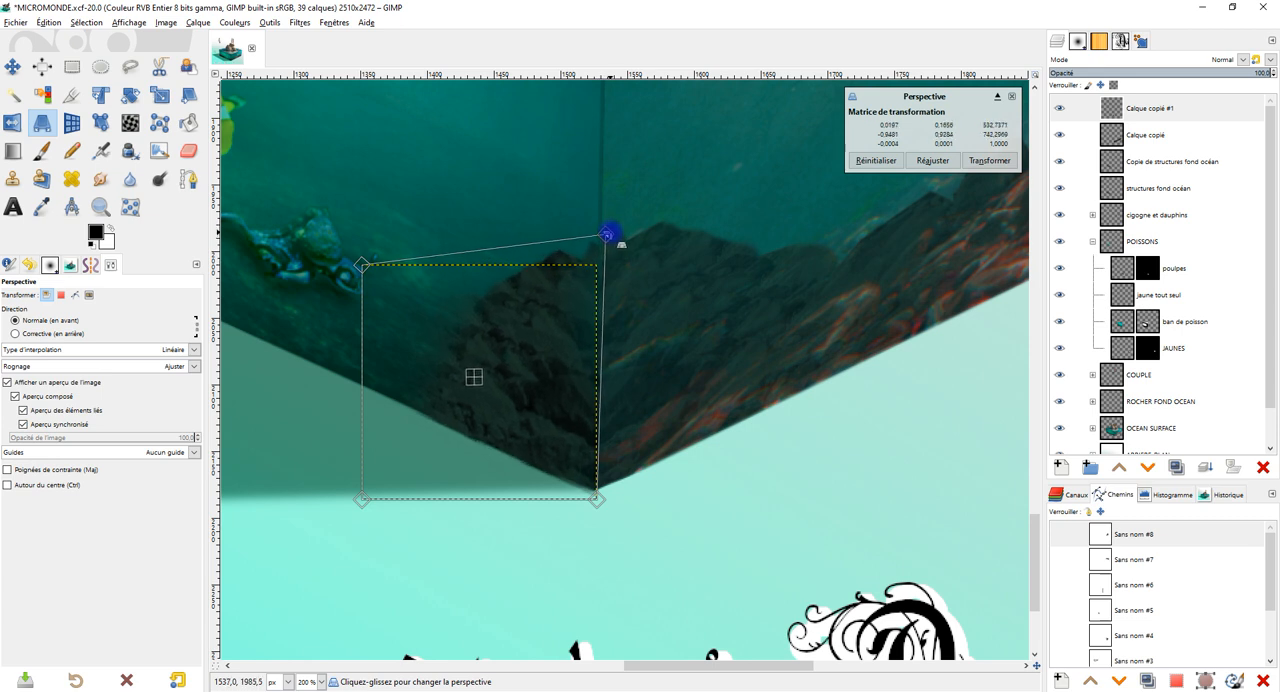
{"action": "left_click", "coordinate": [989, 160]}
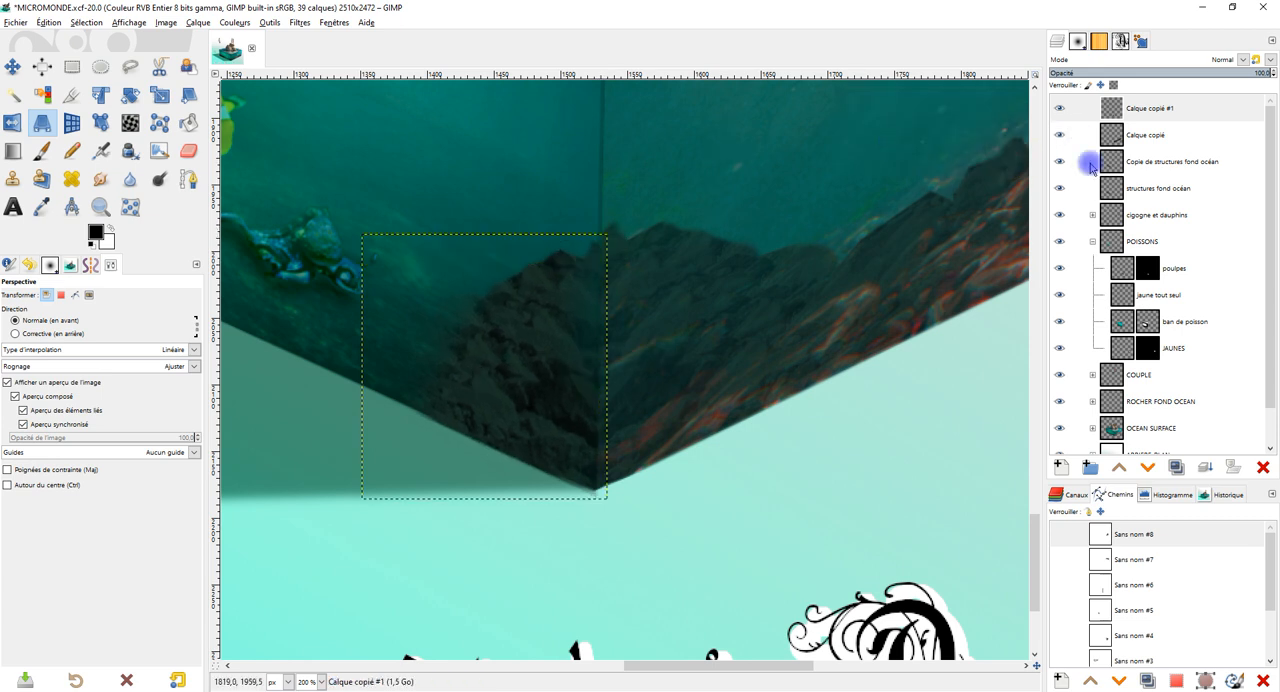
Expand the Calque copié #1 layer to the image dimensions.
{"action": "right_click", "coordinate": [1145, 113]}
{"action": "left_click", "coordinate": [1117, 289]}
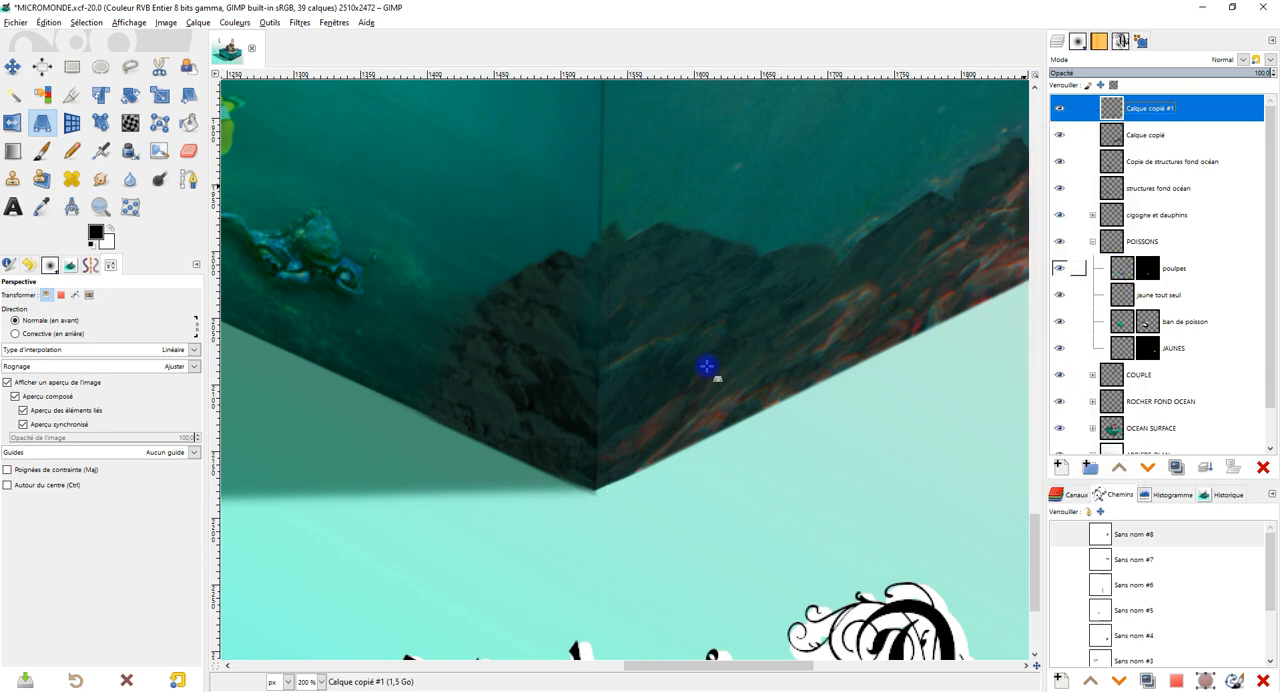
{"action": "key", "text": "1"}
{"action": "scroll", "coordinate": [685, 332], "scroll_direction": "down", "scroll_amount": 2}
{"action": "scroll", "coordinate": [685, 318], "scroll_direction": "up", "scroll_amount": 3}
{"action": "scroll", "coordinate": [692, 319], "scroll_direction": "down", "scroll_amount": 1}
{"action": "scroll", "coordinate": [690, 320], "scroll_direction": "up", "scroll_amount": 4}
{"action": "scroll", "coordinate": [657, 346], "scroll_direction": "down", "scroll_amount": 2}
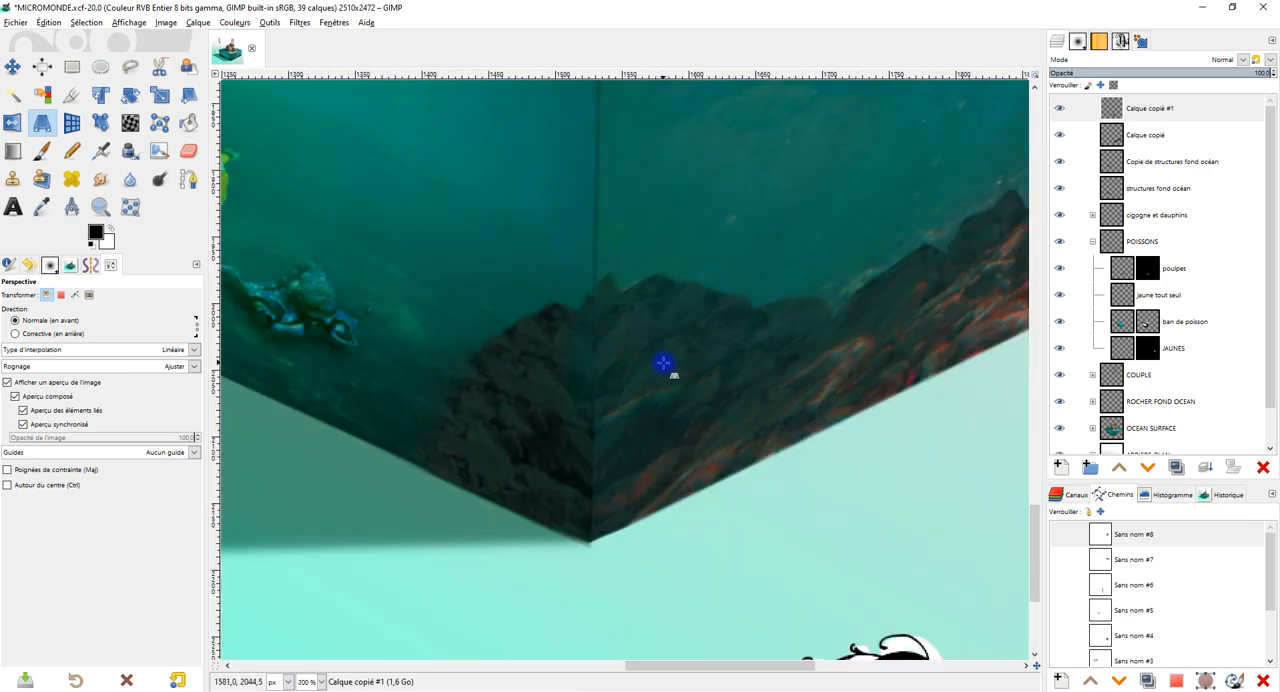
Load the Calque copié #1 rocks as a selection and shade them in black with the Hardness 025 Paintbrush, size 204, opacity 29.7.
{"action": "left_click", "coordinate": [42, 152]}
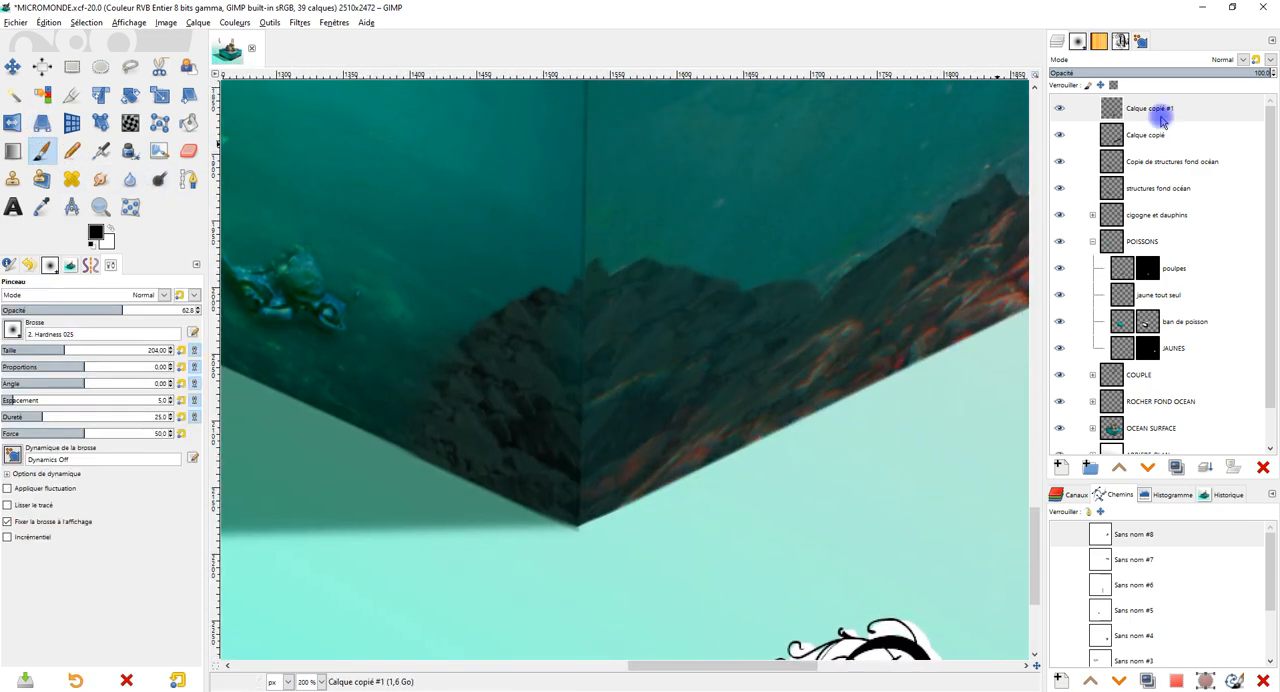
{"action": "left_click", "coordinate": [1125, 108]}
{"action": "left_click_drag", "start_coordinate": [46, 314], "coordinate": [59, 311]}
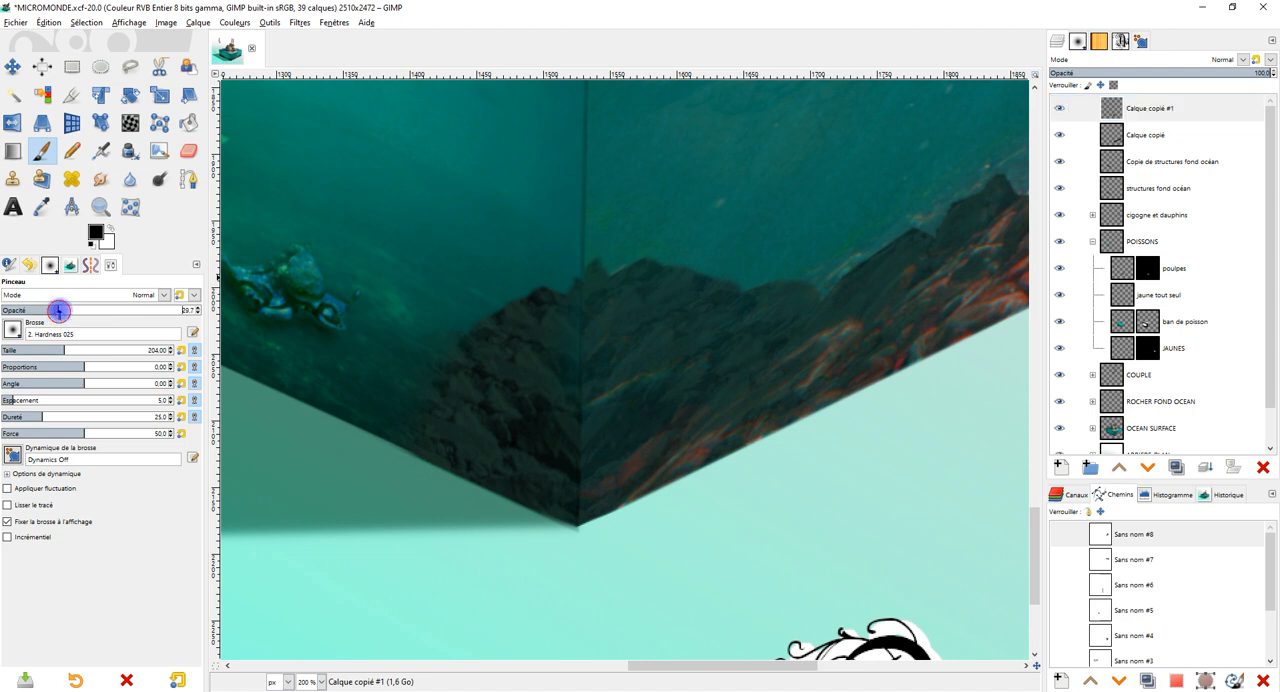
{"action": "scroll", "coordinate": [571, 366], "scroll_direction": "up", "scroll_amount": 1}
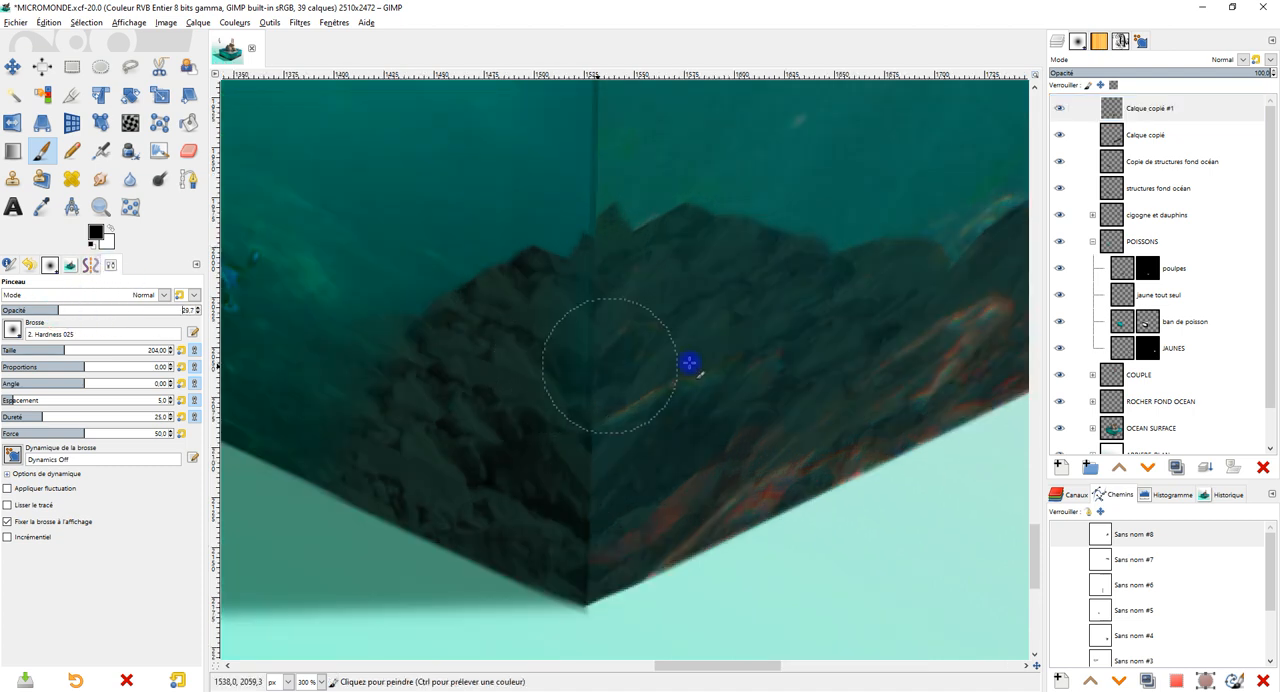
{"action": "right_click", "coordinate": [1143, 118]}
{"action": "left_click", "coordinate": [1051, 450]}
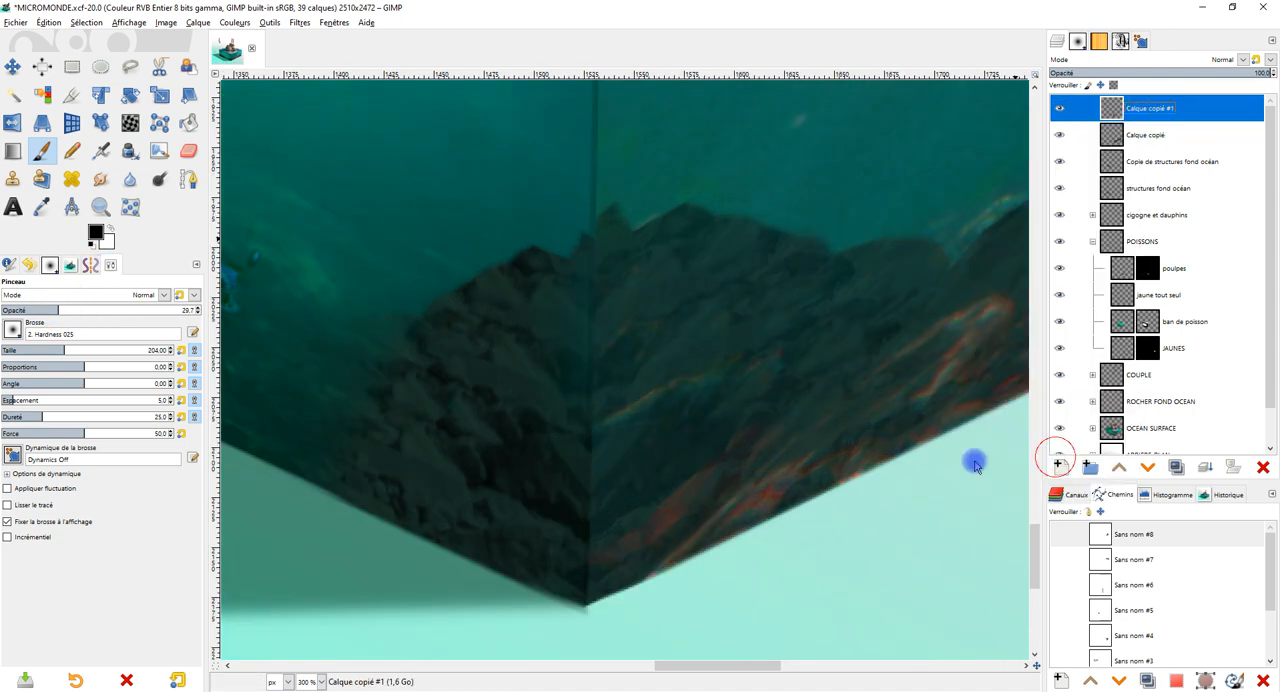
{"action": "left_click", "coordinate": [585, 318]}
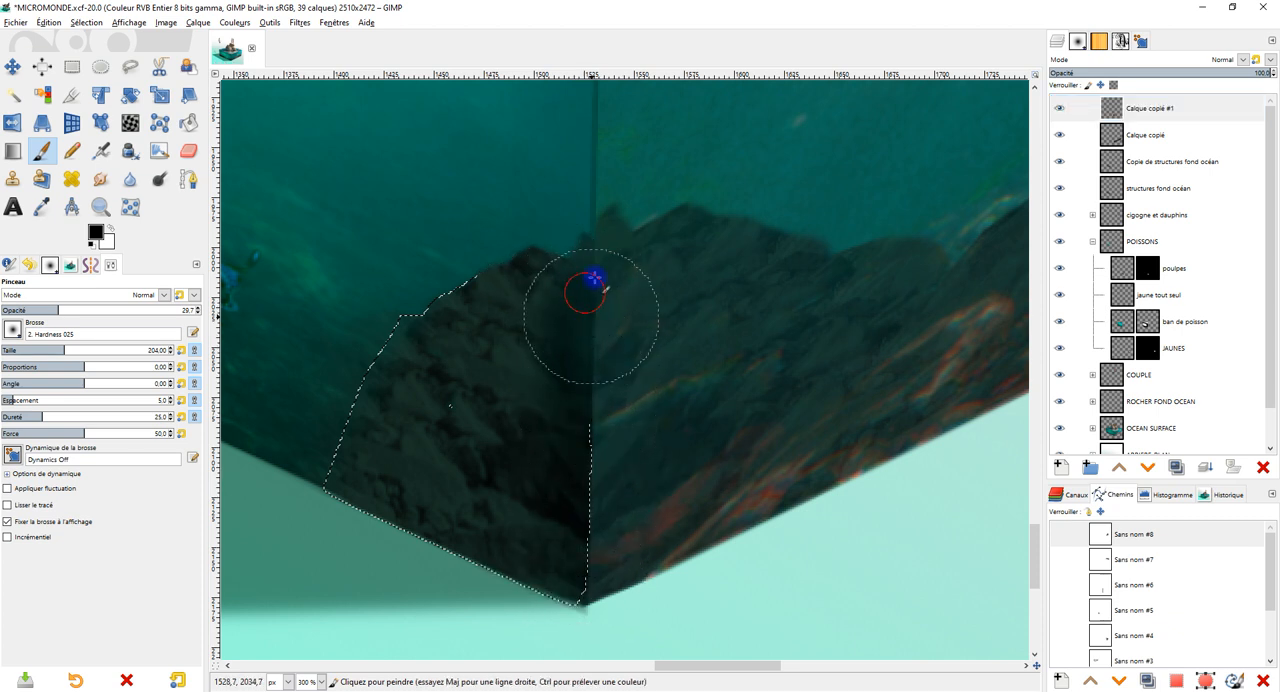
{"action": "left_click_drag", "start_coordinate": [596, 275], "coordinate": [596, 482]}
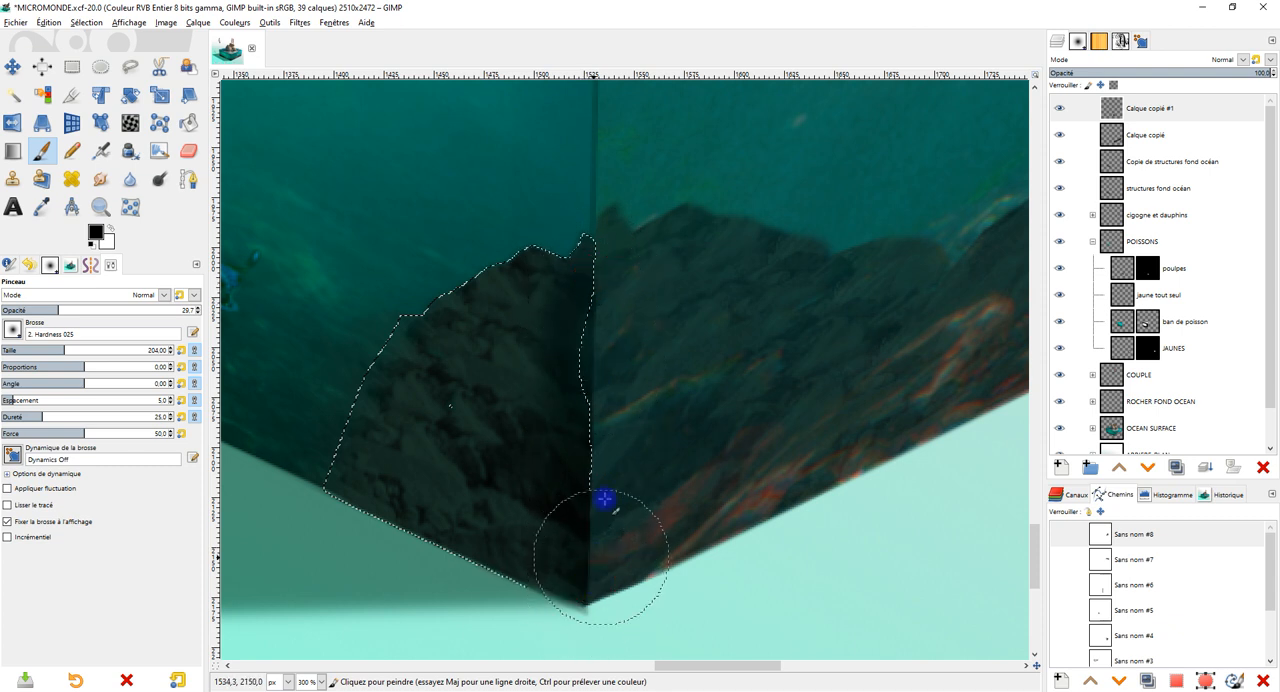
{"action": "mouse_move", "coordinate": [571, 337]}
{"action": "left_mouse_down"}
{"action": "mouse_move", "coordinate": [552, 480]}
{"action": "mouse_move", "coordinate": [525, 508]}
{"action": "mouse_move", "coordinate": [388, 483]}
{"action": "mouse_move", "coordinate": [582, 580]}
{"action": "mouse_move", "coordinate": [541, 521]}
{"action": "mouse_move", "coordinate": [320, 493]}
{"action": "left_mouse_up"}
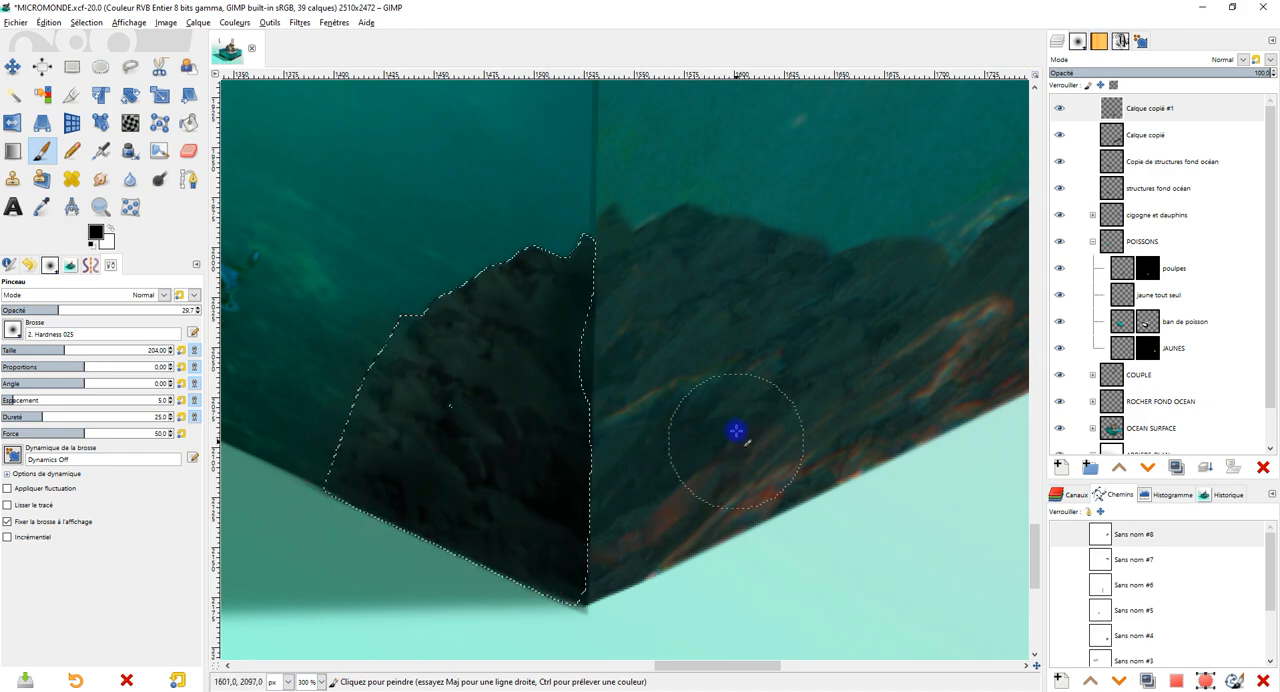
{"action": "scroll", "coordinate": [658, 430], "scroll_direction": "down", "scroll_amount": 3}
{"action": "scroll", "coordinate": [661, 396], "scroll_direction": "up", "scroll_amount": 3}
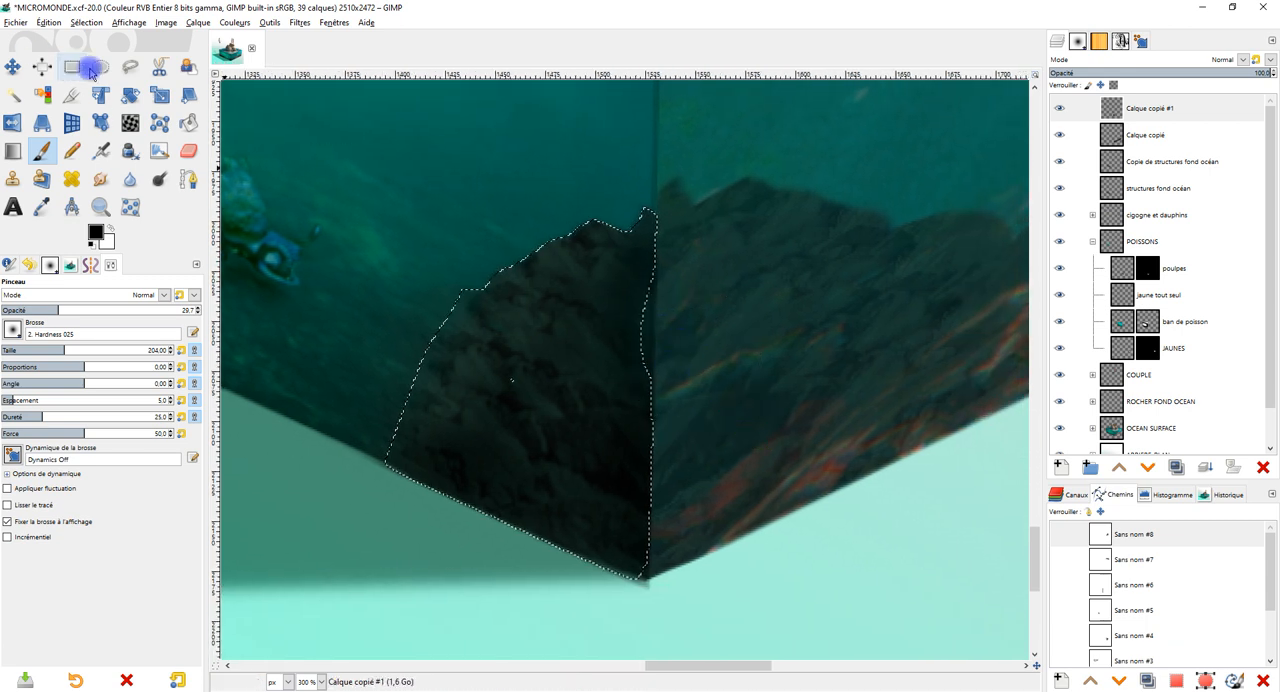
Replace the selection with a freehand triangle following the cube's front vertical edge and the mirrored rocks' lower edge.
{"action": "key", "text": "f"}
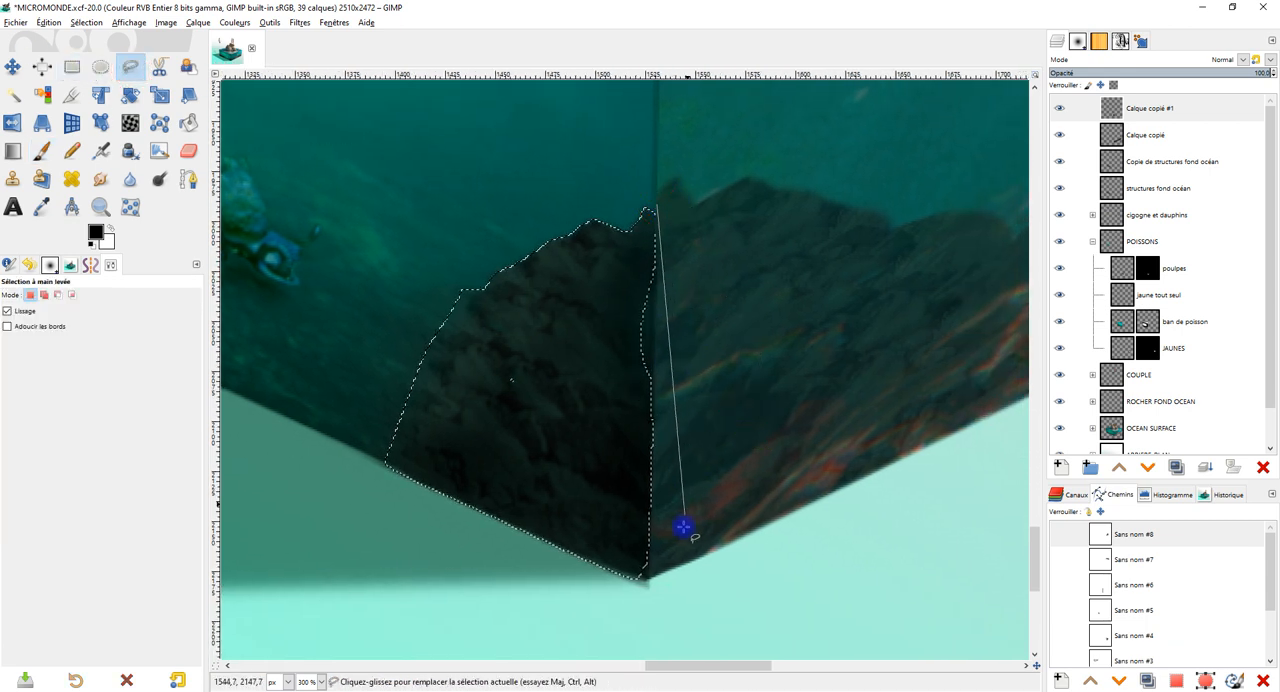
{"action": "left_click", "coordinate": [645, 580]}
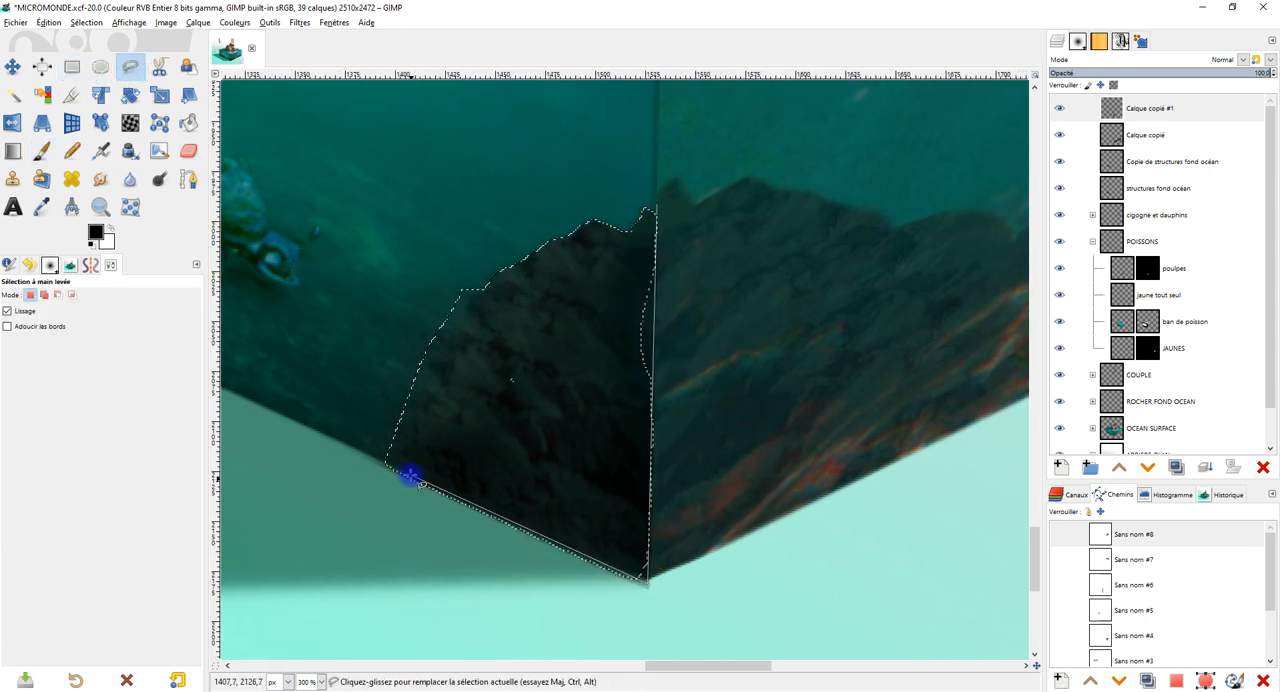
{"action": "left_click", "coordinate": [388, 467]}
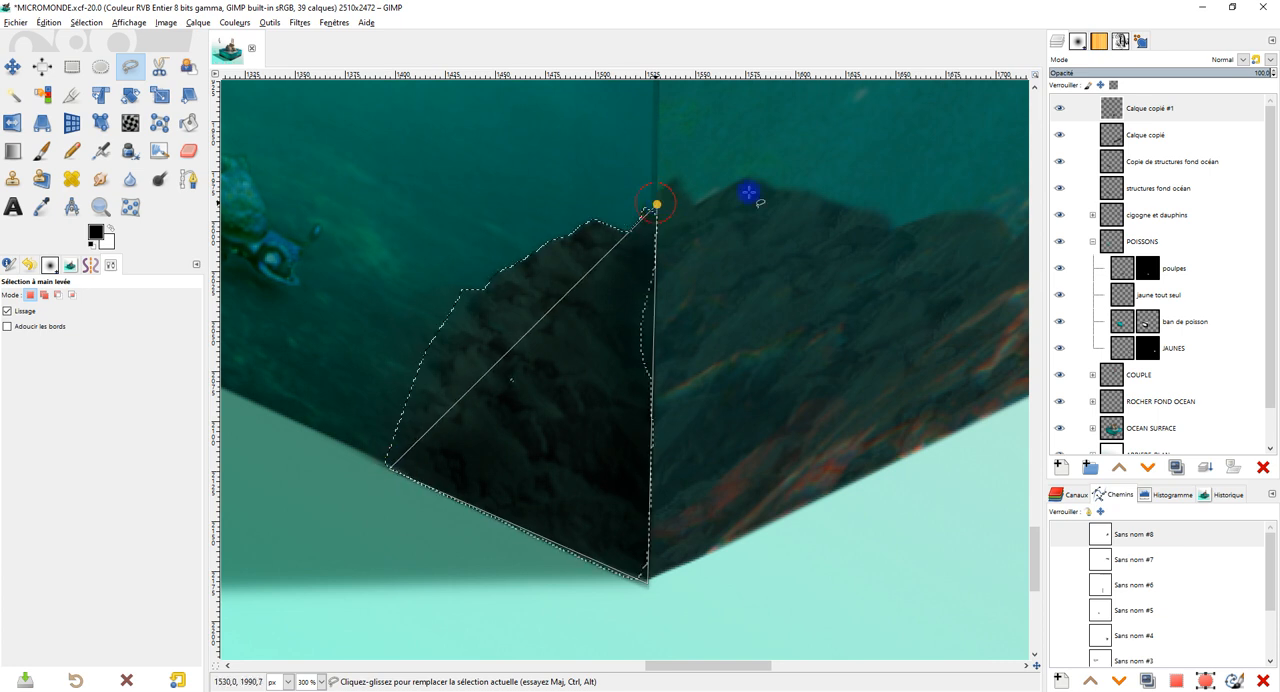
{"action": "key", "text": "Return"}
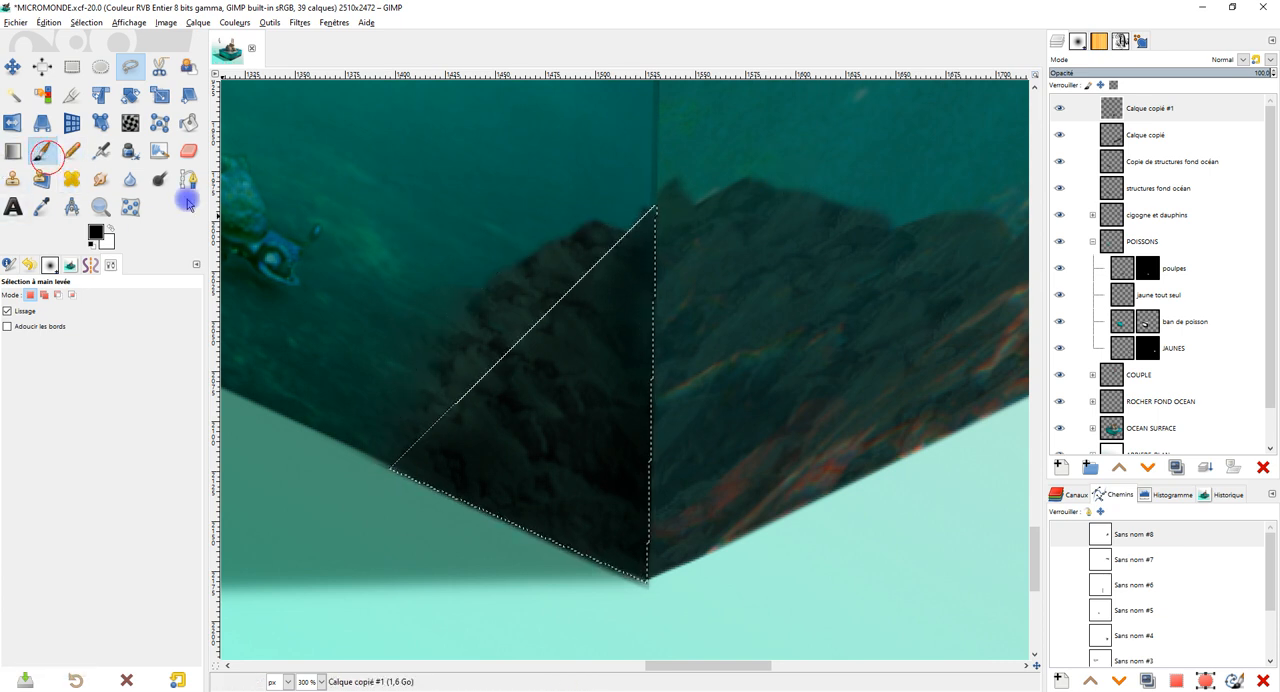
Paint a soft black shadow on the mirrored rocks along the front vertical edge inside the triangle, and clear the selection.
{"action": "left_click", "coordinate": [41, 150]}
{"action": "left_click_drag", "start_coordinate": [680, 427], "coordinate": [669, 561]}
{"action": "mouse_move", "coordinate": [664, 327]}
{"action": "left_mouse_down"}
{"action": "mouse_move", "coordinate": [677, 326]}
{"action": "mouse_move", "coordinate": [657, 514]}
{"action": "mouse_move", "coordinate": [760, 556]}
{"action": "left_mouse_up"}
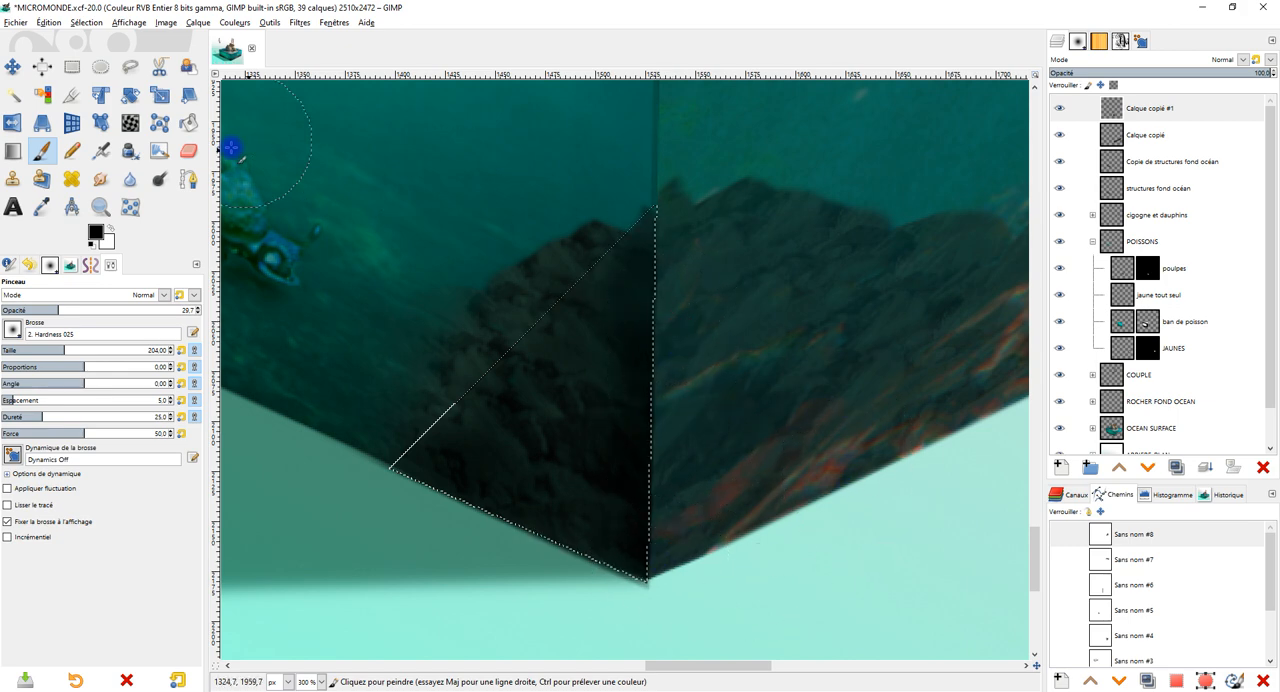
{"action": "left_click", "coordinate": [71, 67]}
{"action": "left_click", "coordinate": [457, 162]}
{"action": "key", "text": "1"}
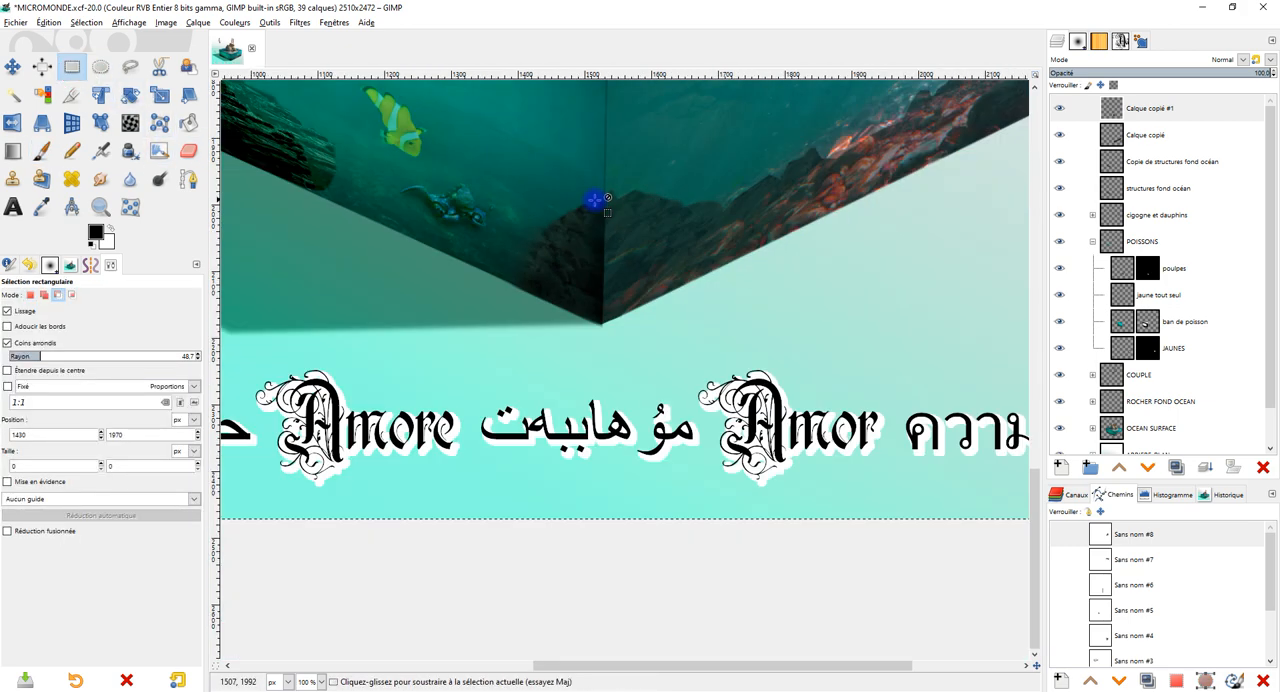
{"action": "key", "text": "2"}
{"action": "scroll", "coordinate": [688, 228], "scroll_direction": "down", "scroll_amount": 1}
{"action": "scroll", "coordinate": [646, 296], "scroll_direction": "up", "scroll_amount": 2}
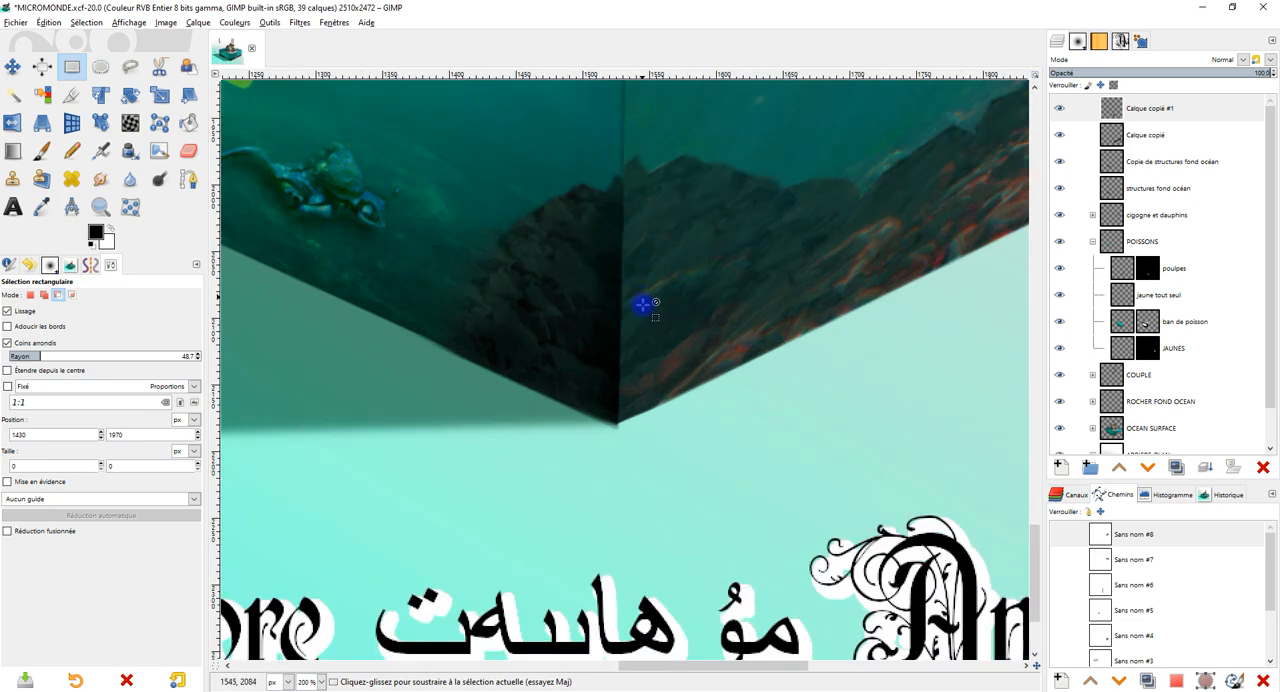
Outline the dark overspill beneath the cube's bottom front corner with a freehand polygon and delete it from Calque copié #1.
{"action": "left_click_drag", "start_coordinate": [680, 377], "coordinate": [674, 334]}
{"action": "left_click", "coordinate": [130, 67]}
{"action": "scroll", "coordinate": [580, 434], "scroll_direction": "up", "scroll_amount": 2}
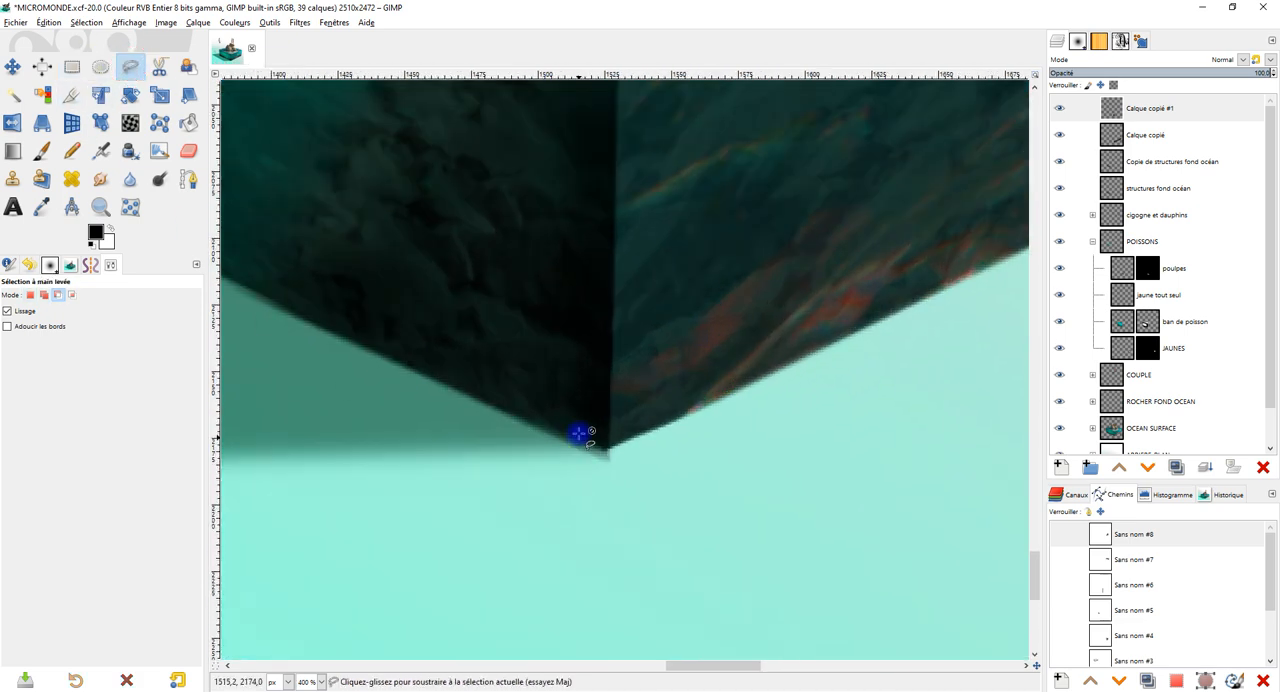
{"action": "left_click", "coordinate": [368, 358]}
{"action": "left_click", "coordinate": [618, 455]}
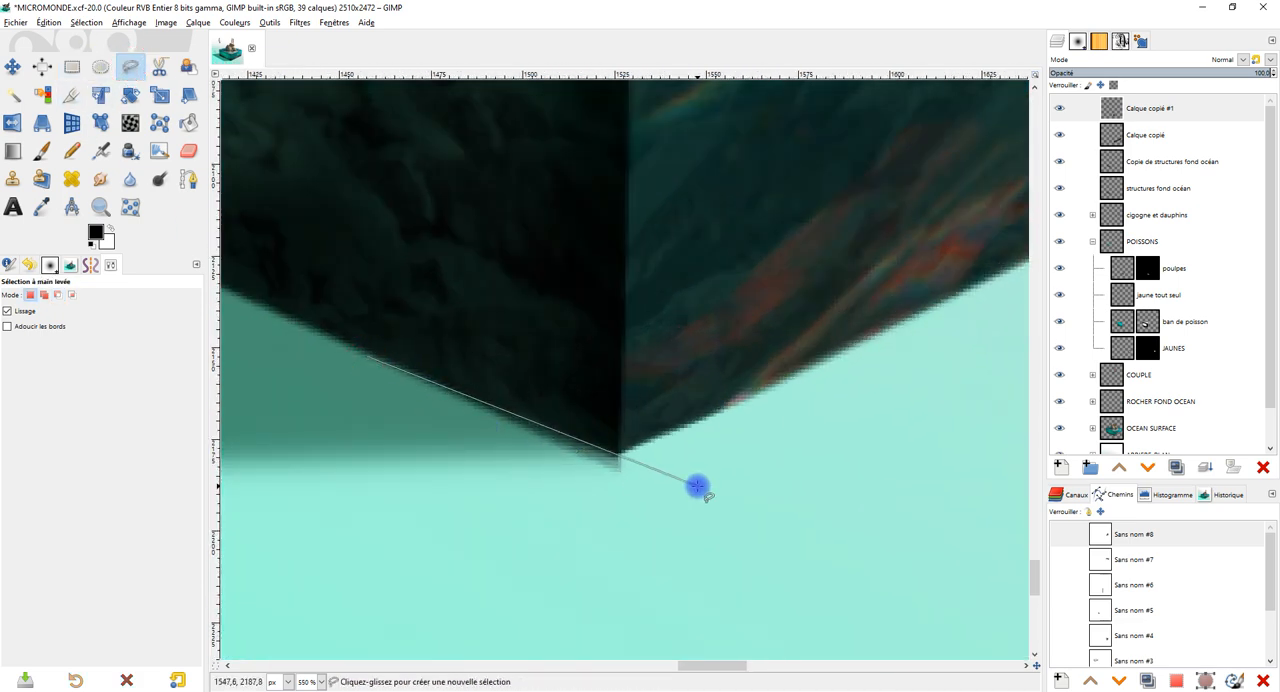
{"action": "left_click", "coordinate": [697, 486]}
{"action": "left_click", "coordinate": [605, 540]}
{"action": "left_click", "coordinate": [427, 487]}
{"action": "left_click", "coordinate": [370, 358]}
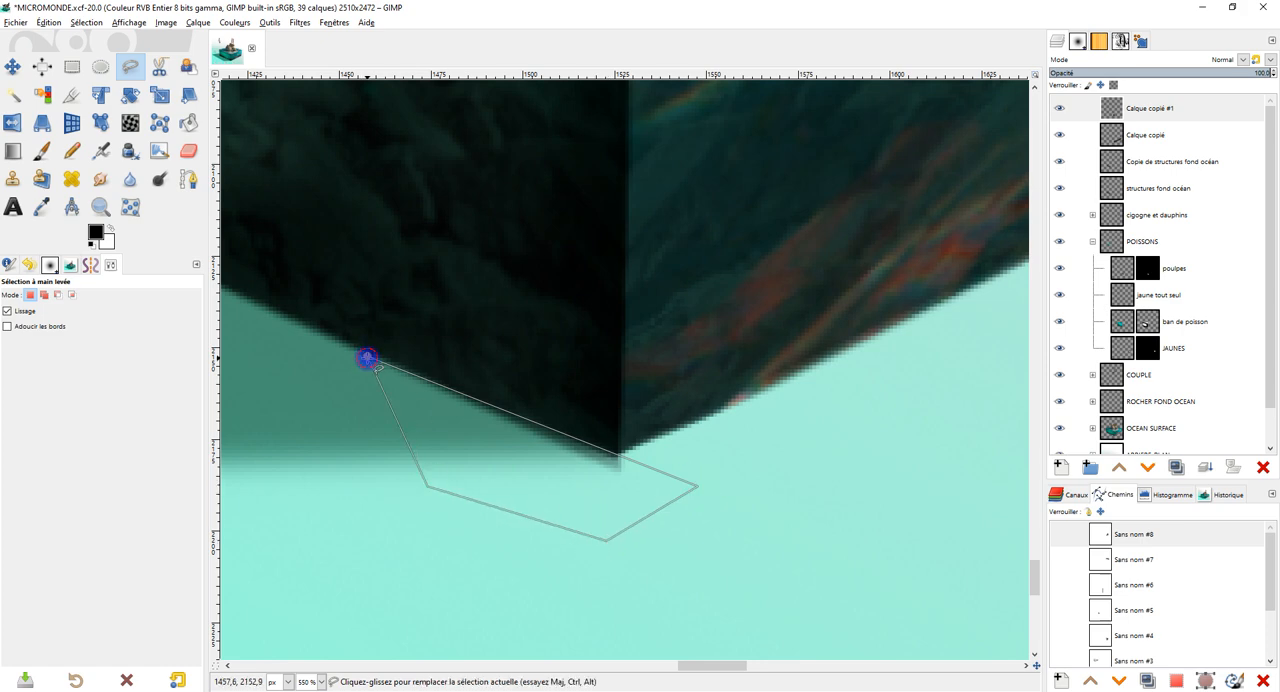
{"action": "key", "text": "Return"}
{"action": "key", "text": "Delete"}
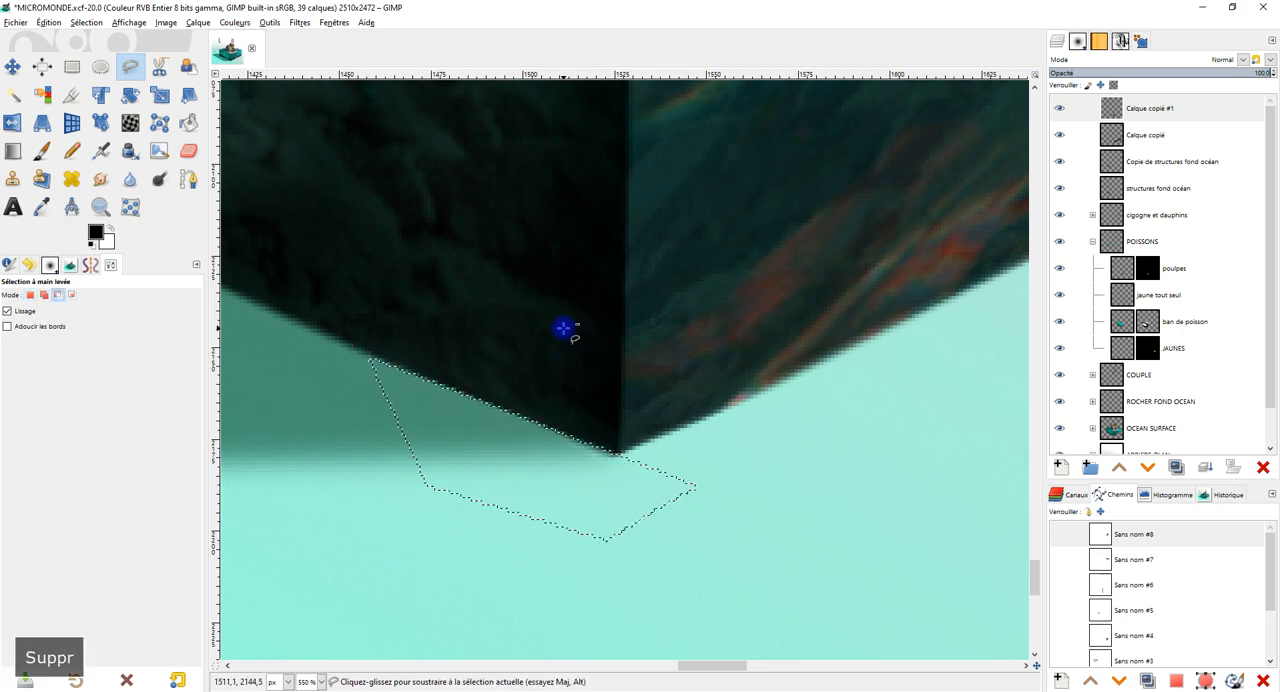
Clear the selection below the cube's bottom front corner.
{"action": "scroll", "coordinate": [575, 325], "scroll_direction": "down", "scroll_amount": 3}
{"action": "scroll", "coordinate": [581, 320], "scroll_direction": "down", "scroll_amount": 1}
{"action": "key", "text": "r"}
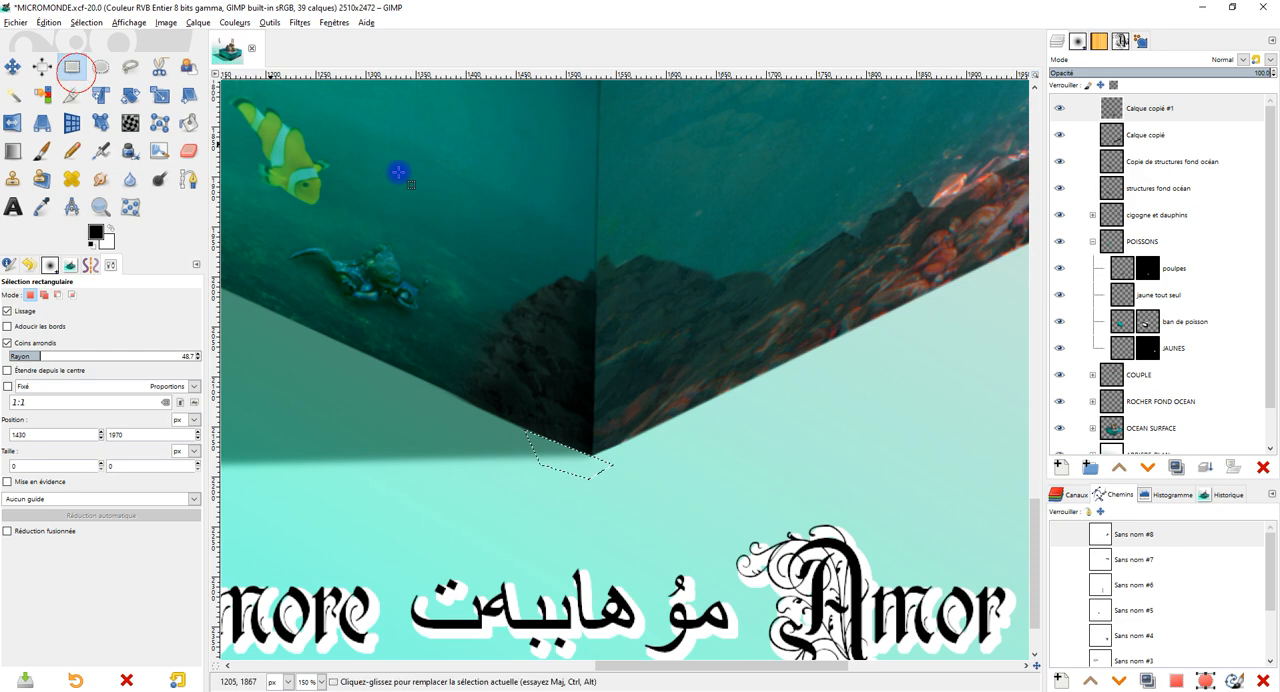
{"action": "scroll", "coordinate": [608, 251], "scroll_direction": "down", "scroll_amount": 1}
{"action": "scroll", "coordinate": [638, 262], "scroll_direction": "up", "scroll_amount": 1}
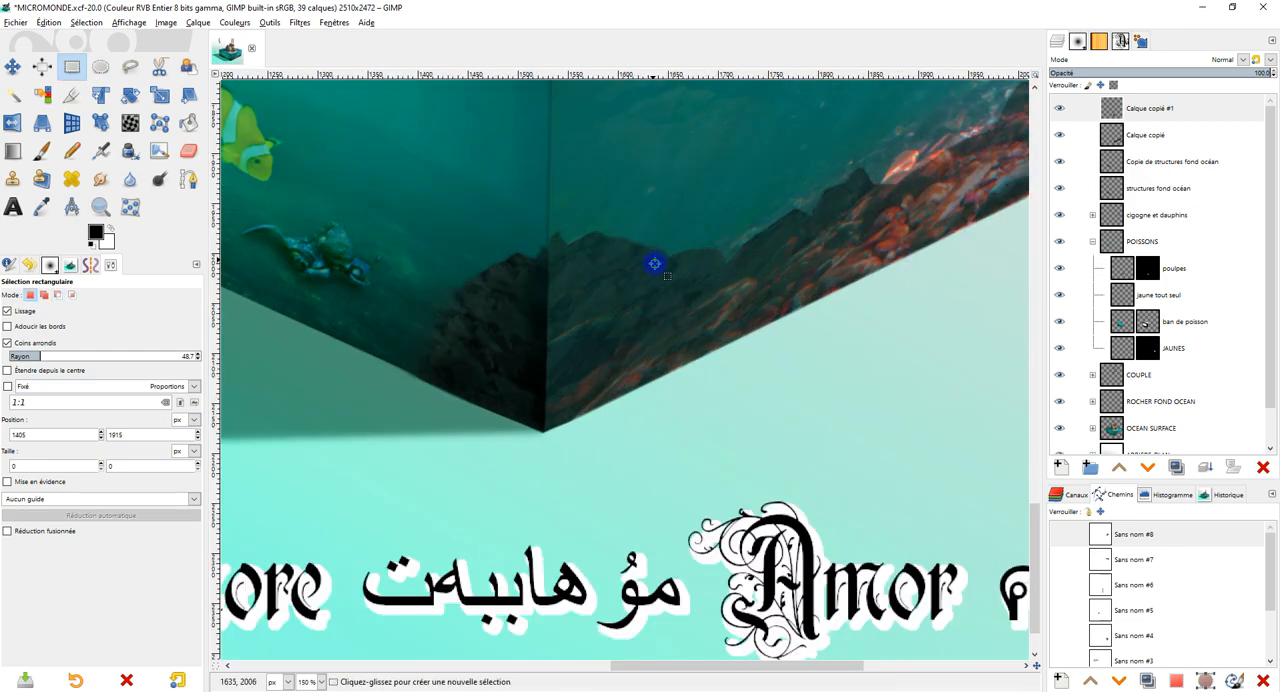
{"action": "left_click_drag", "start_coordinate": [653, 260], "coordinate": [666, 351]}
{"action": "left_click_drag", "start_coordinate": [729, 294], "coordinate": [717, 346]}
{"action": "scroll", "coordinate": [746, 391], "scroll_direction": "up", "scroll_amount": 1}
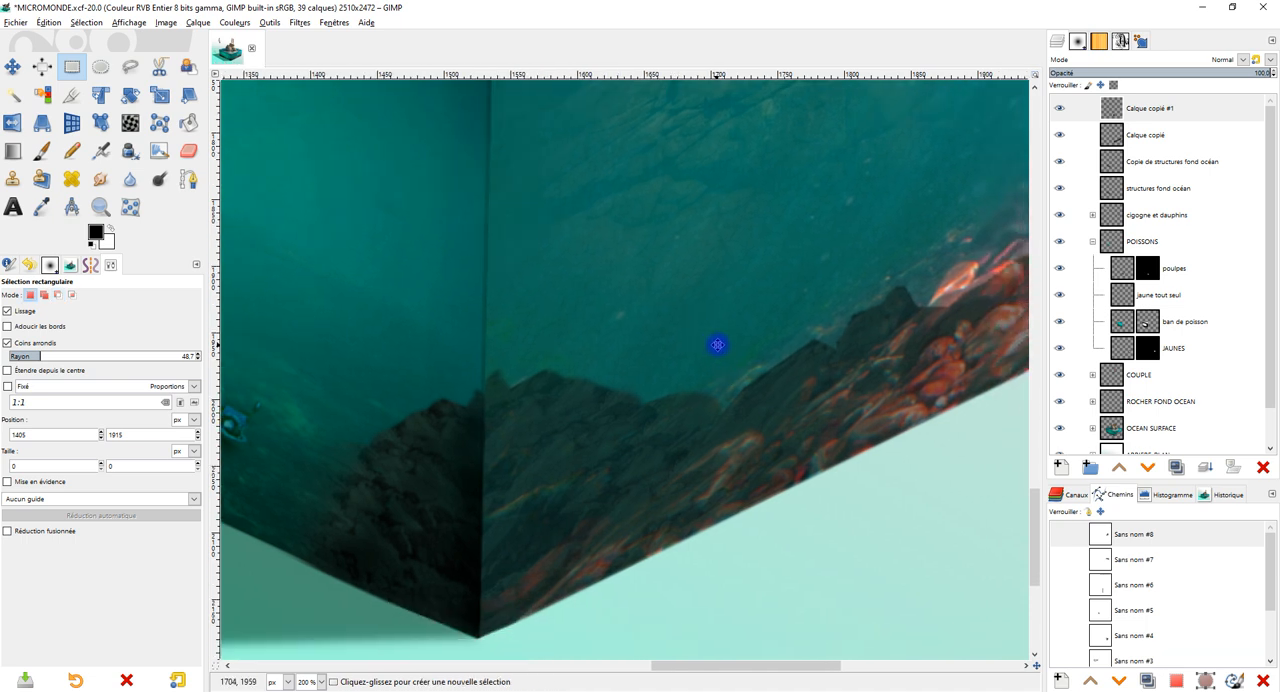
Set Dodge/Burn to Éclaircir with Demi-teintes, and toggle the visibility of Calque copié #1 and Calque copié to tell their rocks apart.
{"action": "left_click", "coordinate": [1168, 134]}
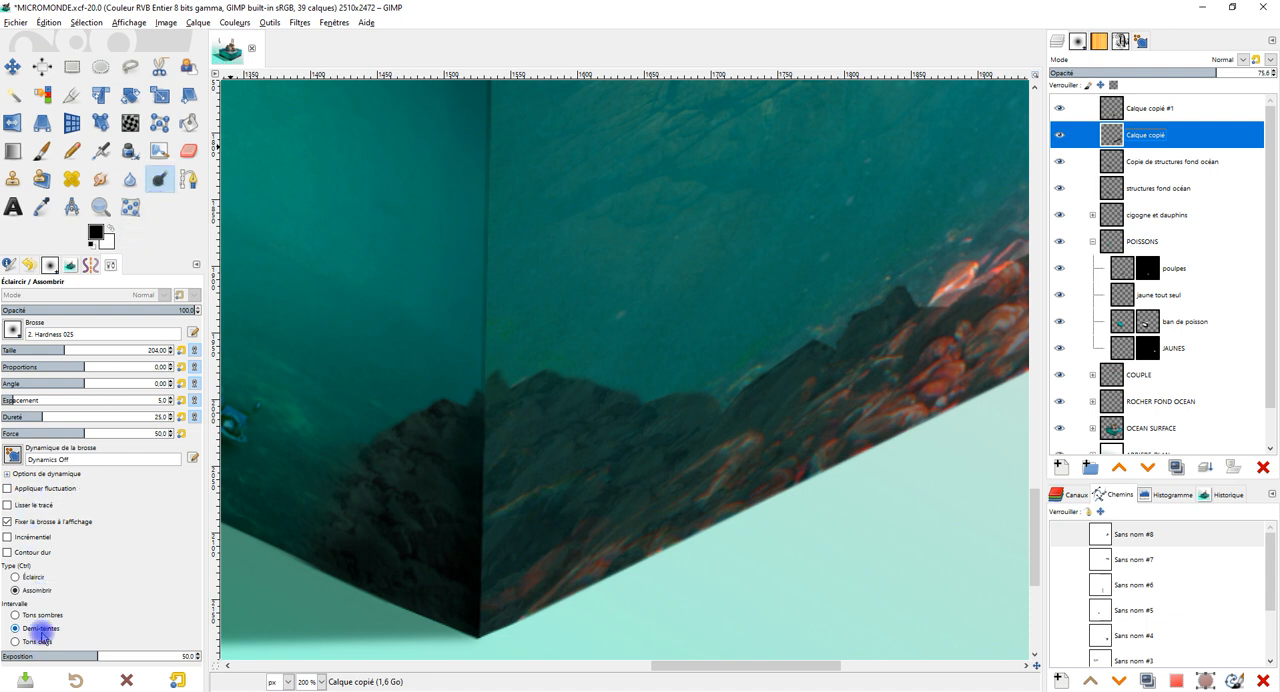
{"action": "left_click", "coordinate": [24, 577]}
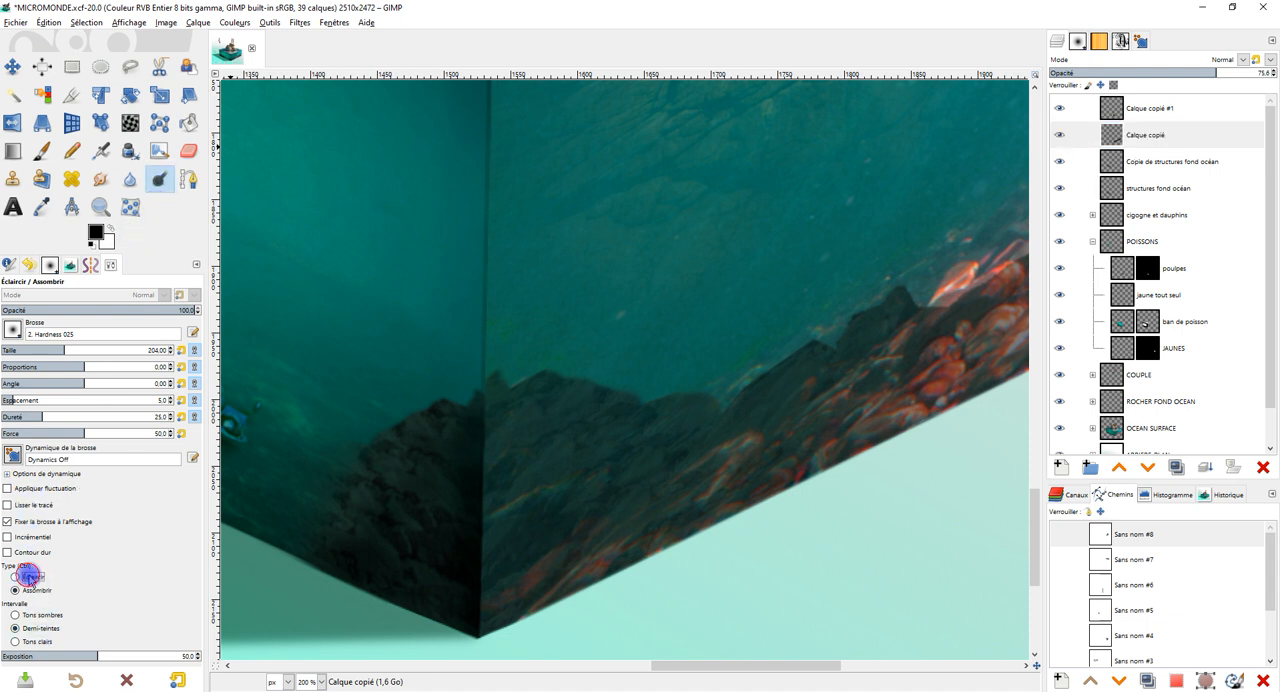
{"action": "left_click", "coordinate": [1142, 110]}
{"action": "left_click", "coordinate": [1059, 112]}
{"action": "left_click", "coordinate": [1059, 112]}
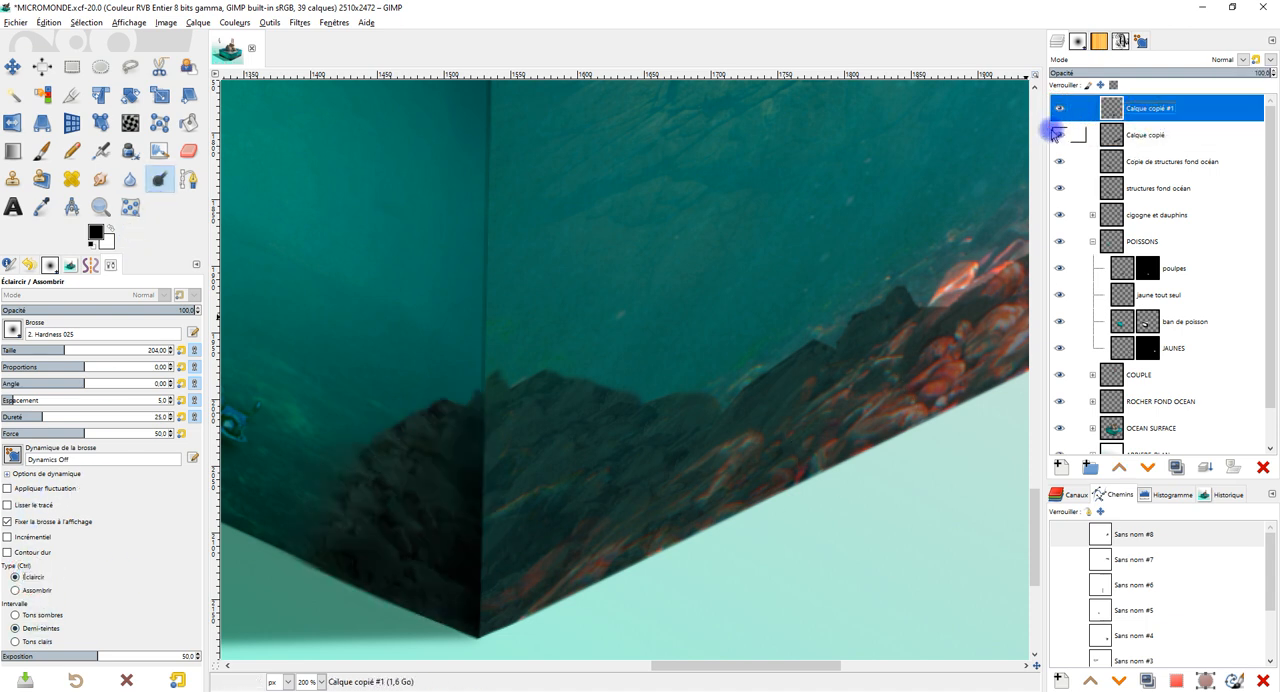
{"action": "left_click", "coordinate": [1059, 135]}
{"action": "left_click", "coordinate": [1059, 135]}
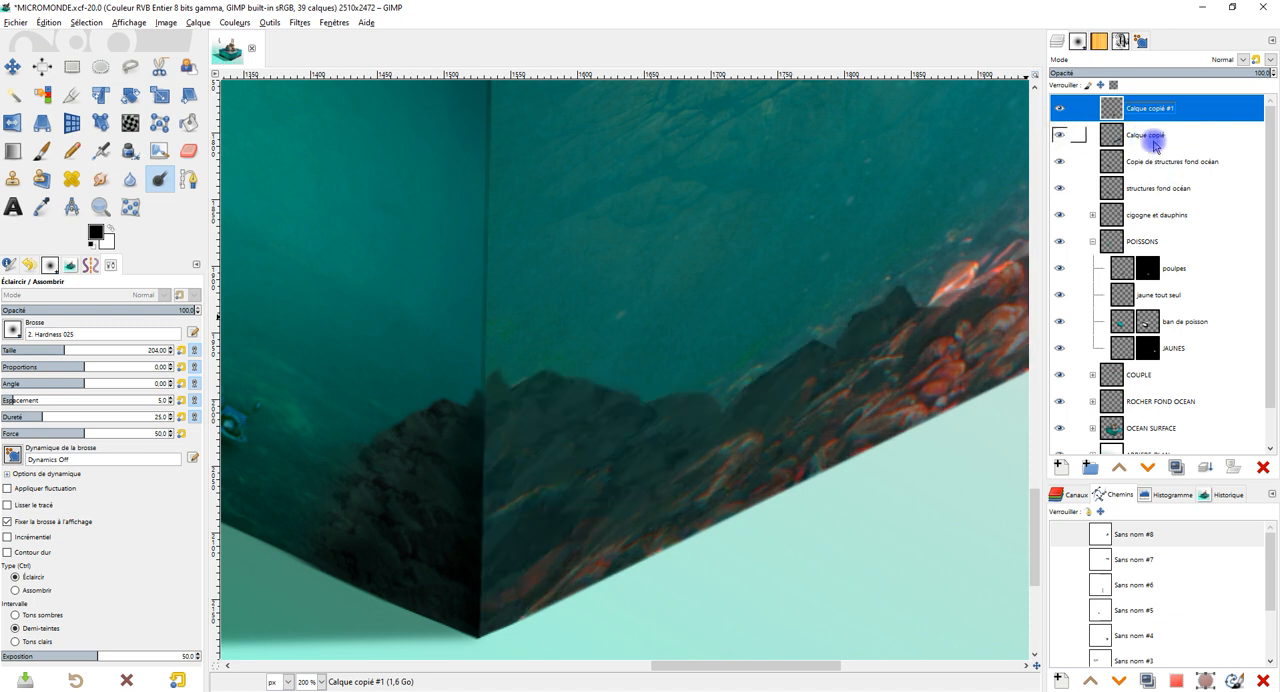
Lighten the crest of the right face's rocks on Calque copié from the front edge outward with Dodge, size 204, exposure 50.
{"action": "left_click", "coordinate": [1150, 138]}
{"action": "scroll", "coordinate": [589, 414], "scroll_direction": "up", "scroll_amount": 1, "text": "ctrl"}
{"action": "mouse_move", "coordinate": [487, 375]}
{"action": "left_mouse_down"}
{"action": "mouse_move", "coordinate": [677, 417]}
{"action": "mouse_move", "coordinate": [661, 407]}
{"action": "left_mouse_up"}
{"action": "left_click_drag", "start_coordinate": [489, 360], "coordinate": [613, 385]}
{"action": "scroll", "coordinate": [706, 400], "scroll_direction": "down", "scroll_amount": 3, "text": "ctrl"}
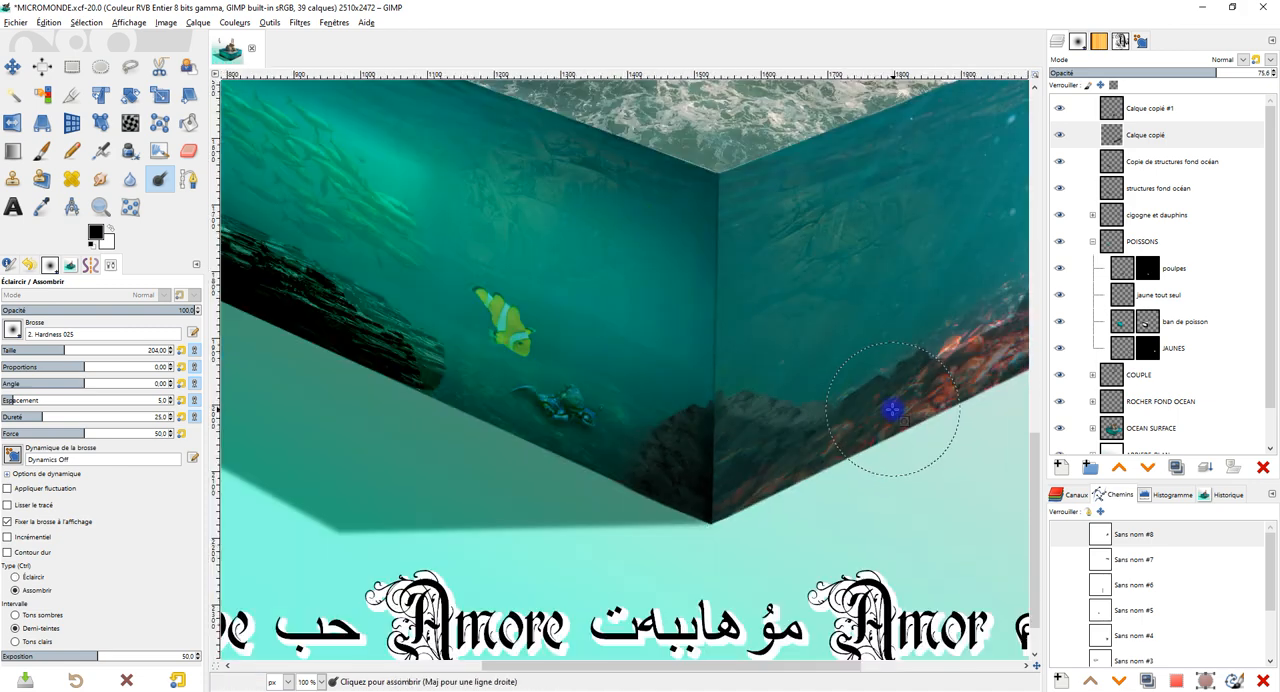
{"action": "scroll", "coordinate": [891, 405], "scroll_direction": "up", "scroll_amount": 2, "text": "ctrl"}
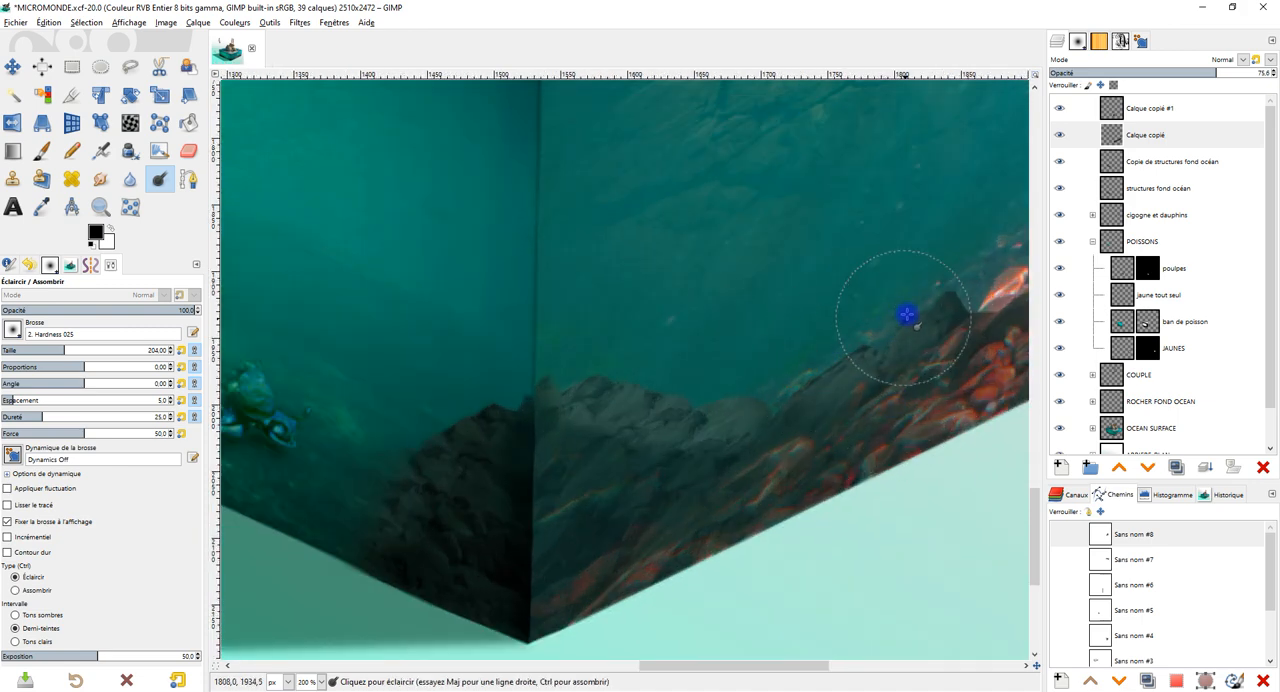
{"action": "scroll", "coordinate": [837, 334], "scroll_direction": "down", "scroll_amount": 1, "text": "ctrl"}
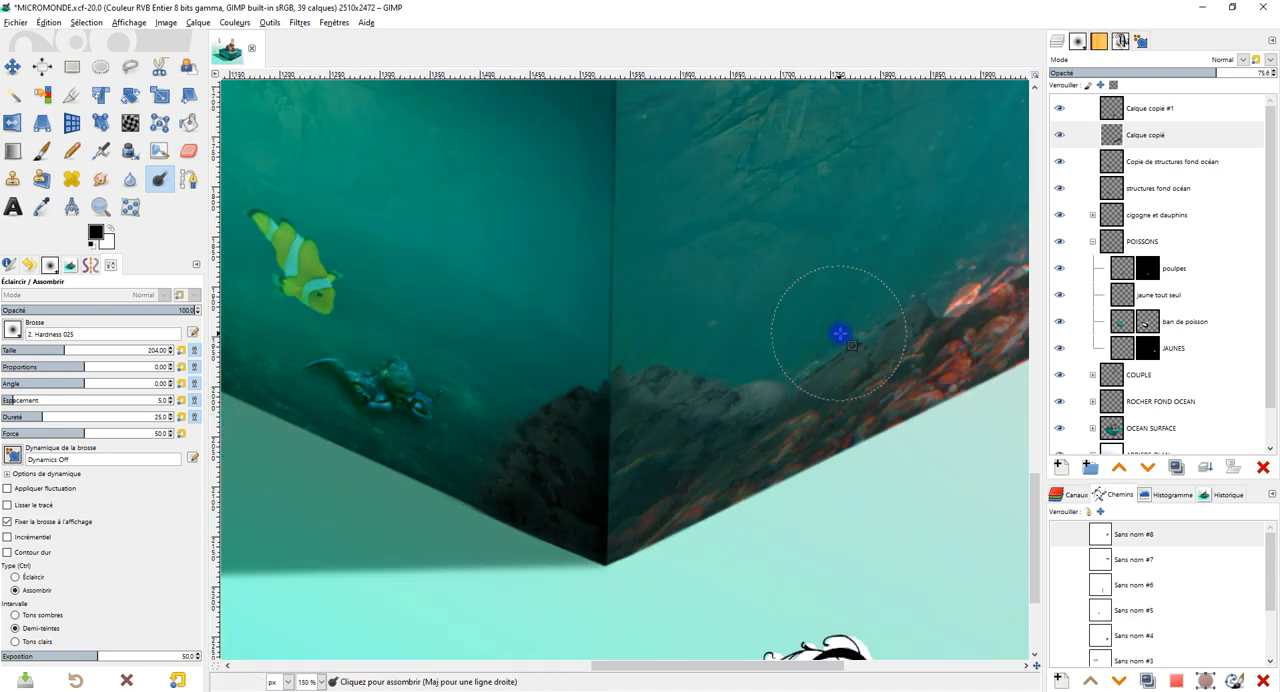
{"action": "left_click_drag", "start_coordinate": [892, 345], "coordinate": [796, 380]}
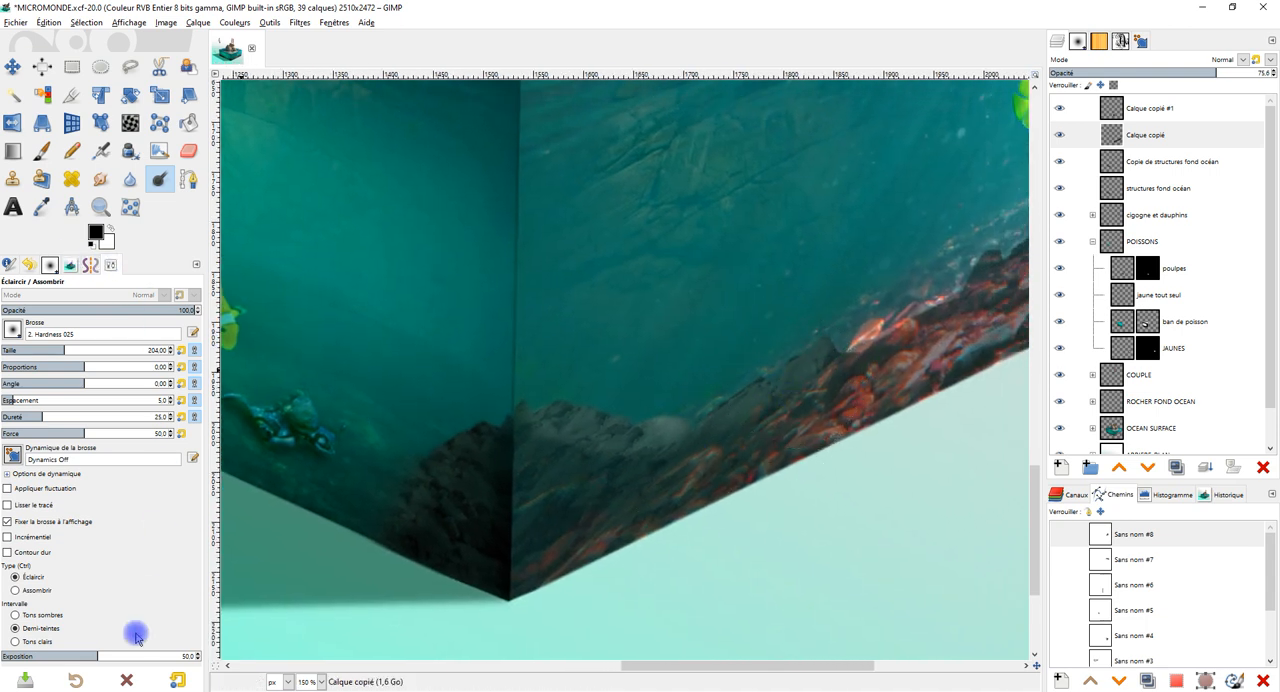
Darken the lower rocks of the right face beside the cube's bottom corner on Calque copié, using Assombrir on Demi-teintes.
{"action": "left_click", "coordinate": [38, 592]}
{"action": "mouse_move", "coordinate": [646, 560]}
{"action": "left_mouse_down"}
{"action": "mouse_move", "coordinate": [594, 545]}
{"action": "mouse_move", "coordinate": [555, 497]}
{"action": "mouse_move", "coordinate": [611, 524]}
{"action": "mouse_move", "coordinate": [583, 525]}
{"action": "mouse_move", "coordinate": [671, 511]}
{"action": "mouse_move", "coordinate": [803, 459]}
{"action": "mouse_move", "coordinate": [570, 564]}
{"action": "mouse_move", "coordinate": [563, 494]}
{"action": "mouse_move", "coordinate": [564, 557]}
{"action": "left_mouse_up"}
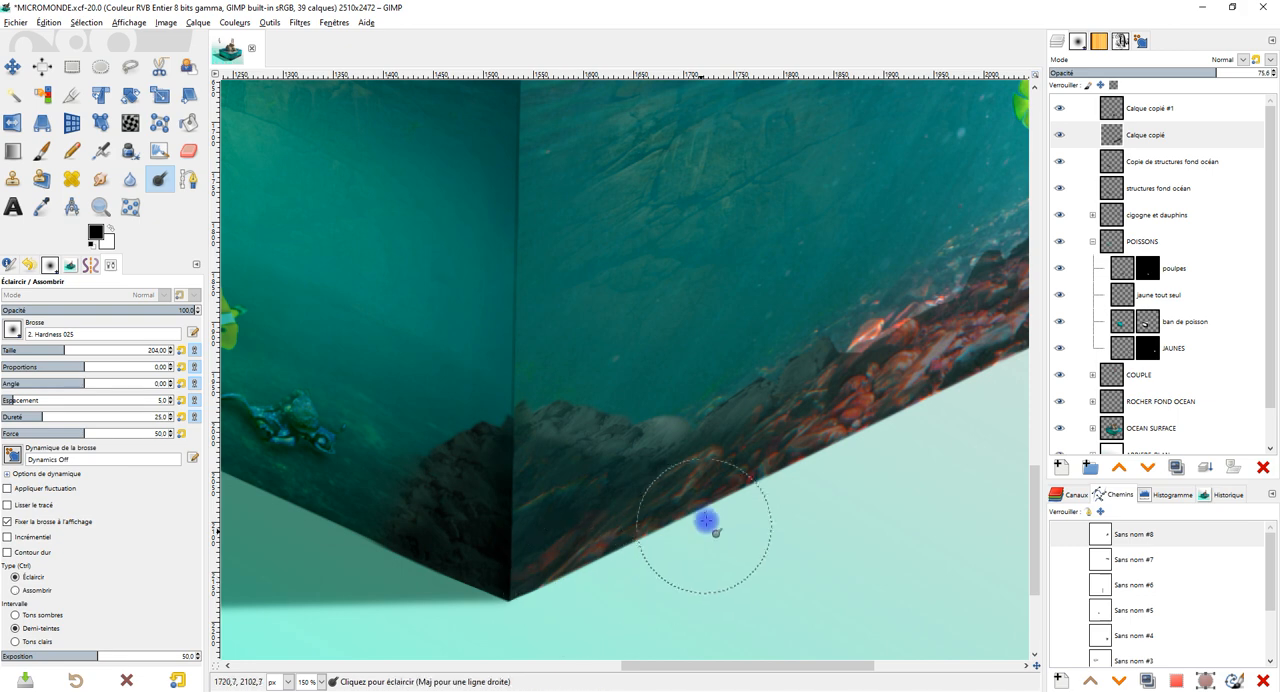
{"action": "scroll", "coordinate": [700, 529], "scroll_direction": "down", "scroll_amount": 4, "text": "ctrl"}
{"action": "scroll", "coordinate": [603, 505], "scroll_direction": "up", "scroll_amount": 2, "text": "ctrl"}
{"action": "scroll", "coordinate": [603, 505], "scroll_direction": "up", "scroll_amount": 4, "text": "ctrl"}
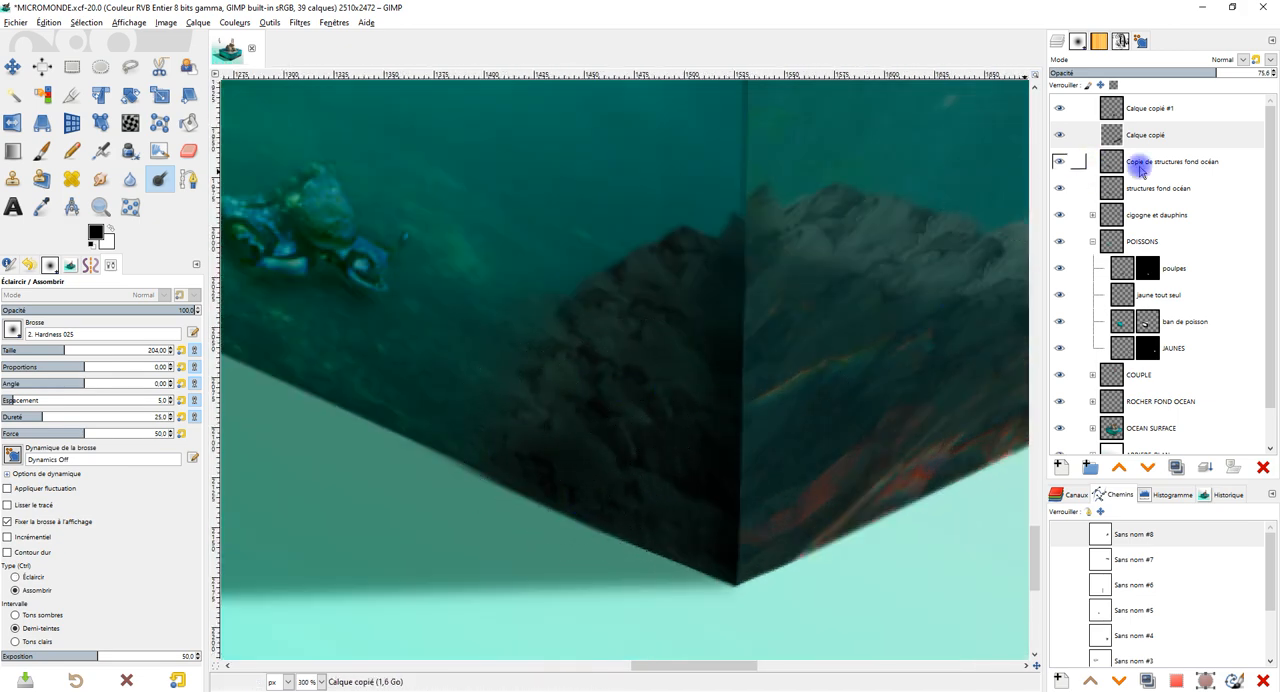
Try to paint black over the lower edge of the left face's corner rocks on Calque copié #1 with the Paintbrush, and undo it.
{"action": "left_click", "coordinate": [1150, 118]}
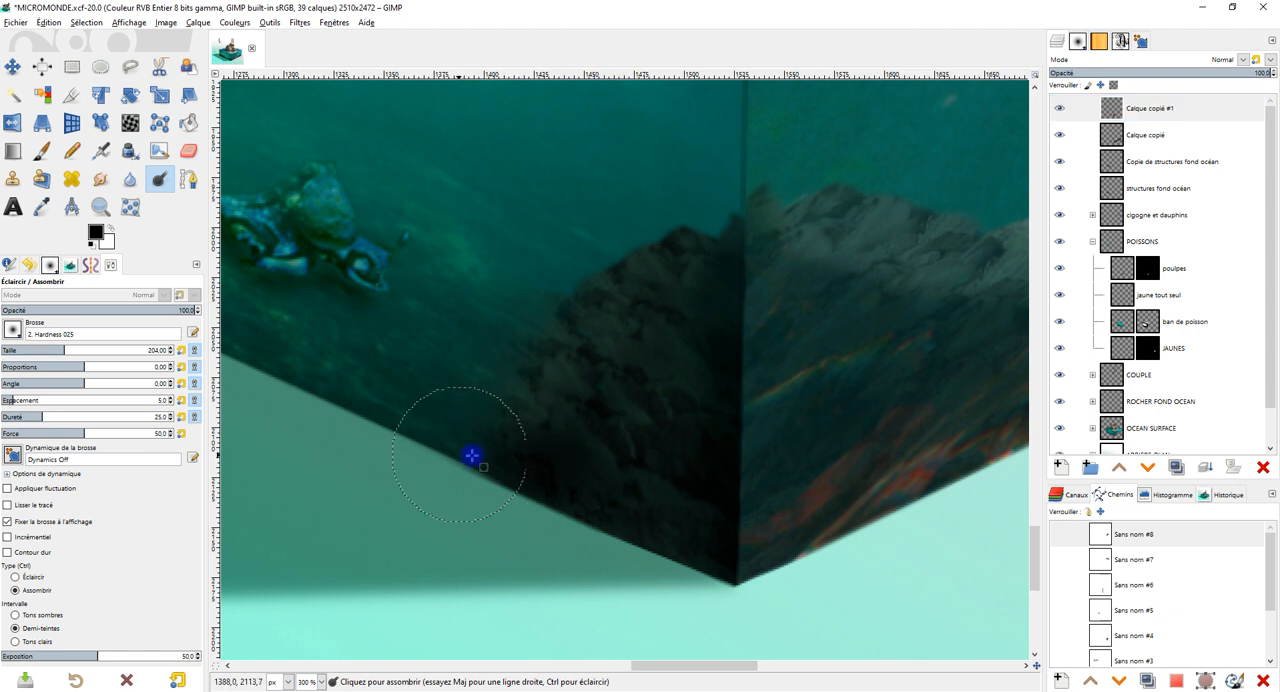
{"action": "scroll", "coordinate": [530, 430], "scroll_direction": "left", "scroll_amount": 3}
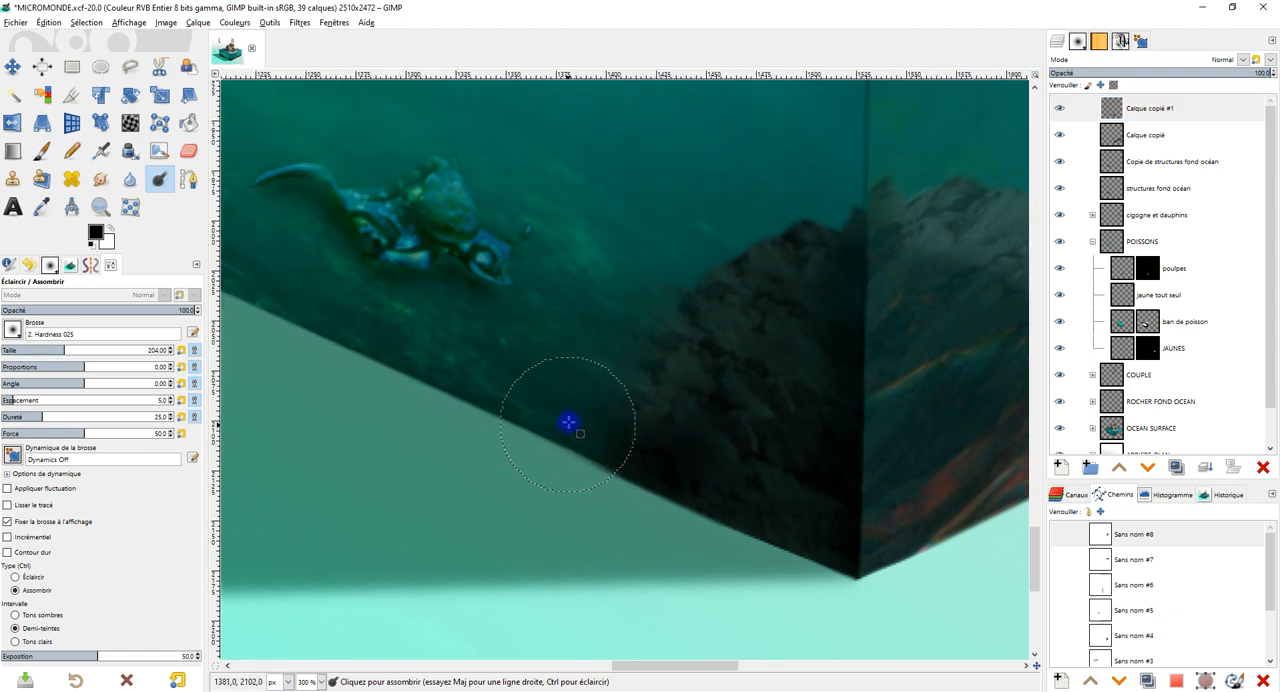
{"action": "left_click", "coordinate": [40, 152]}
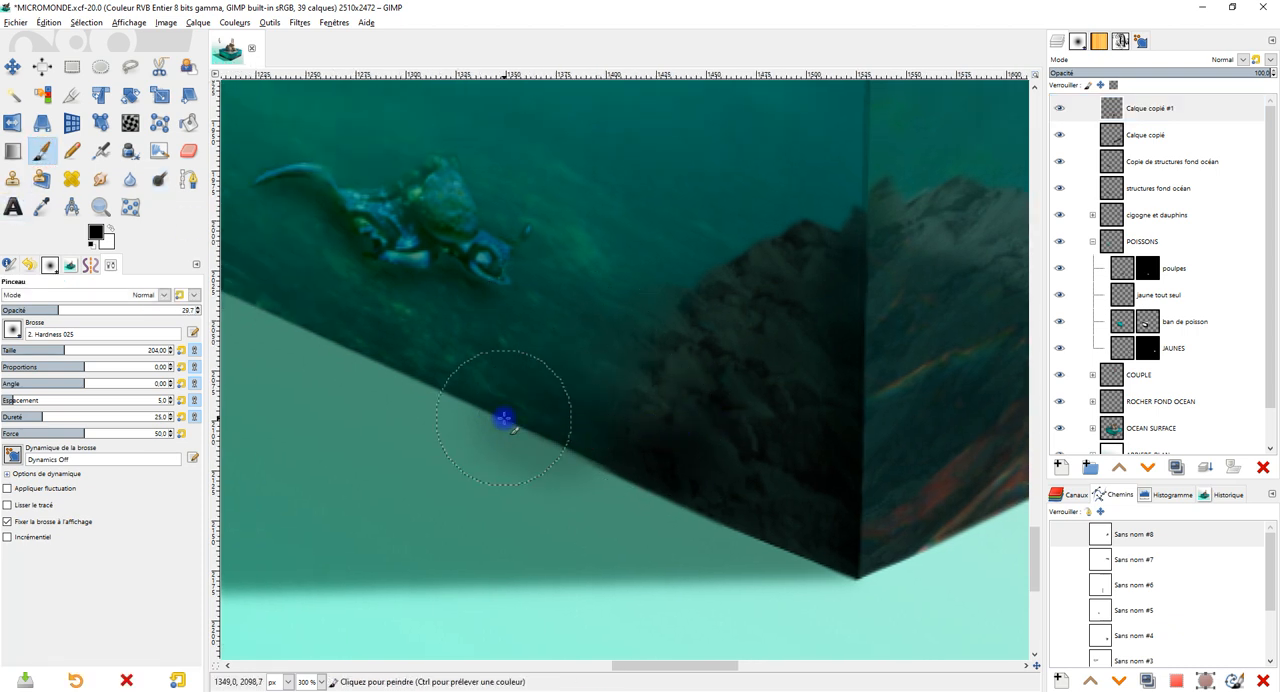
{"action": "key", "text": "ctrl+z"}
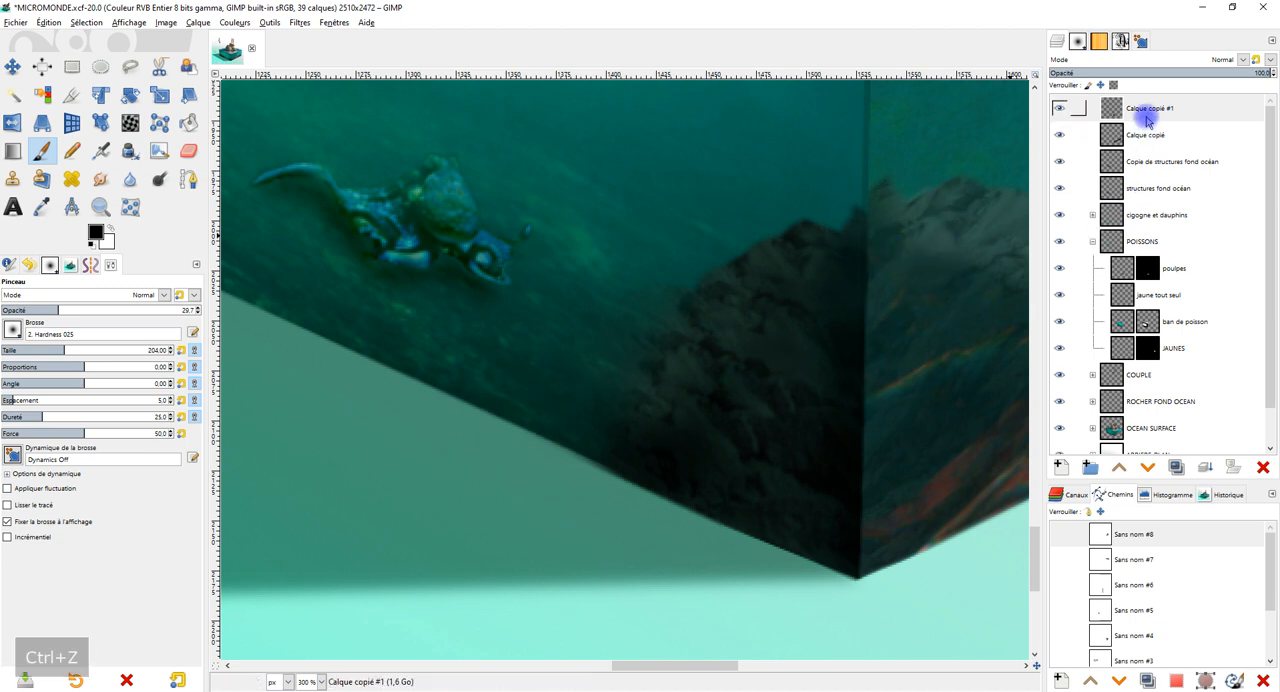
Draw a triangular freehand selection around the left face's front corner, following its bottom edge and the cube's vertical edge.
{"action": "left_click", "coordinate": [132, 66]}
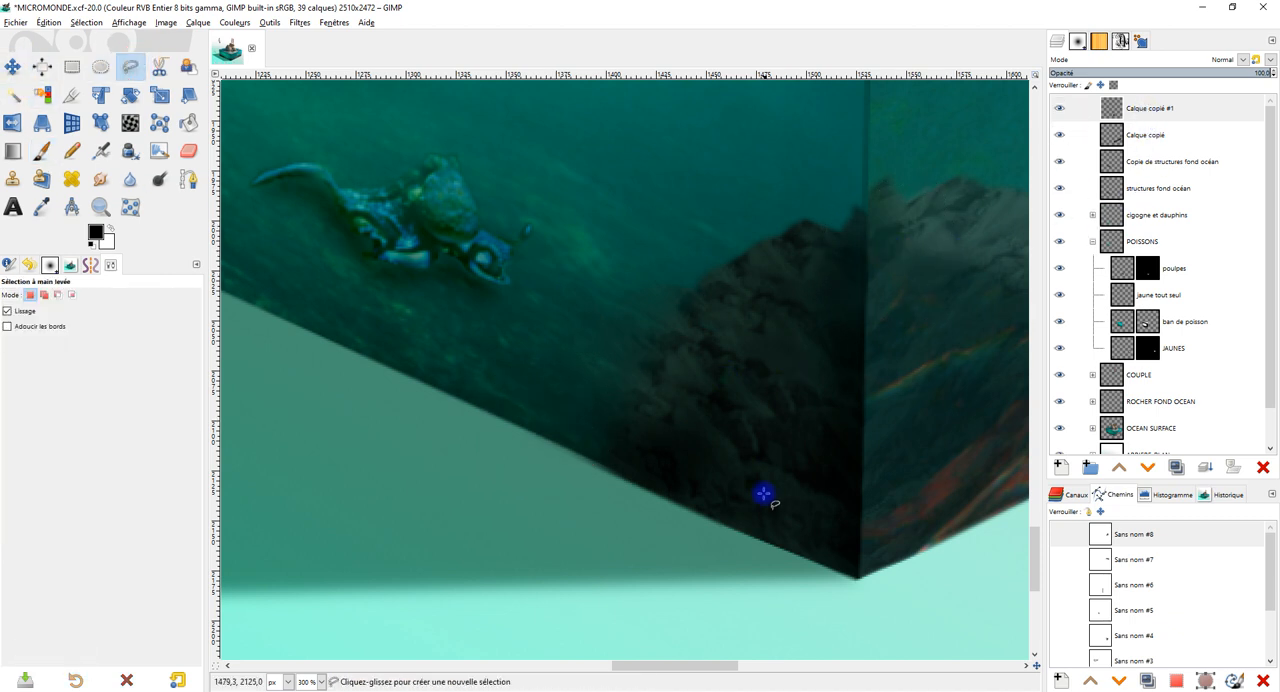
{"action": "left_click", "coordinate": [848, 574]}
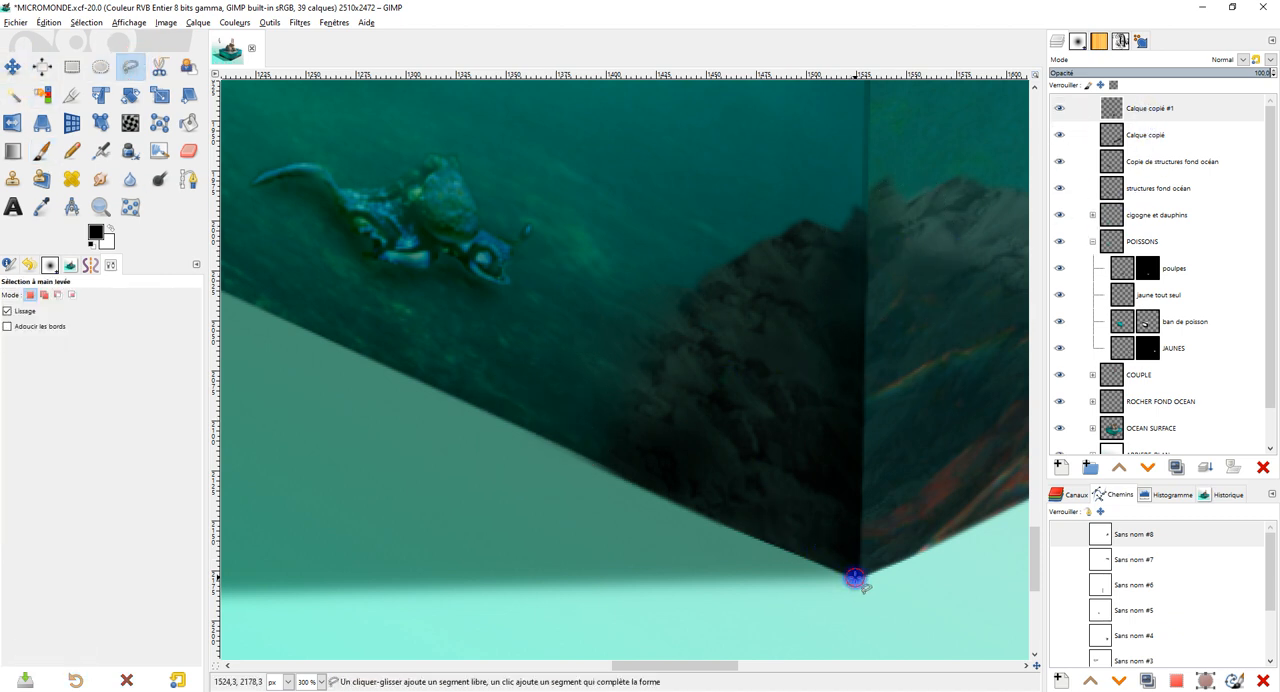
{"action": "left_click", "coordinate": [251, 306]}
{"action": "left_click", "coordinate": [864, 165]}
{"action": "left_click", "coordinate": [855, 577]}
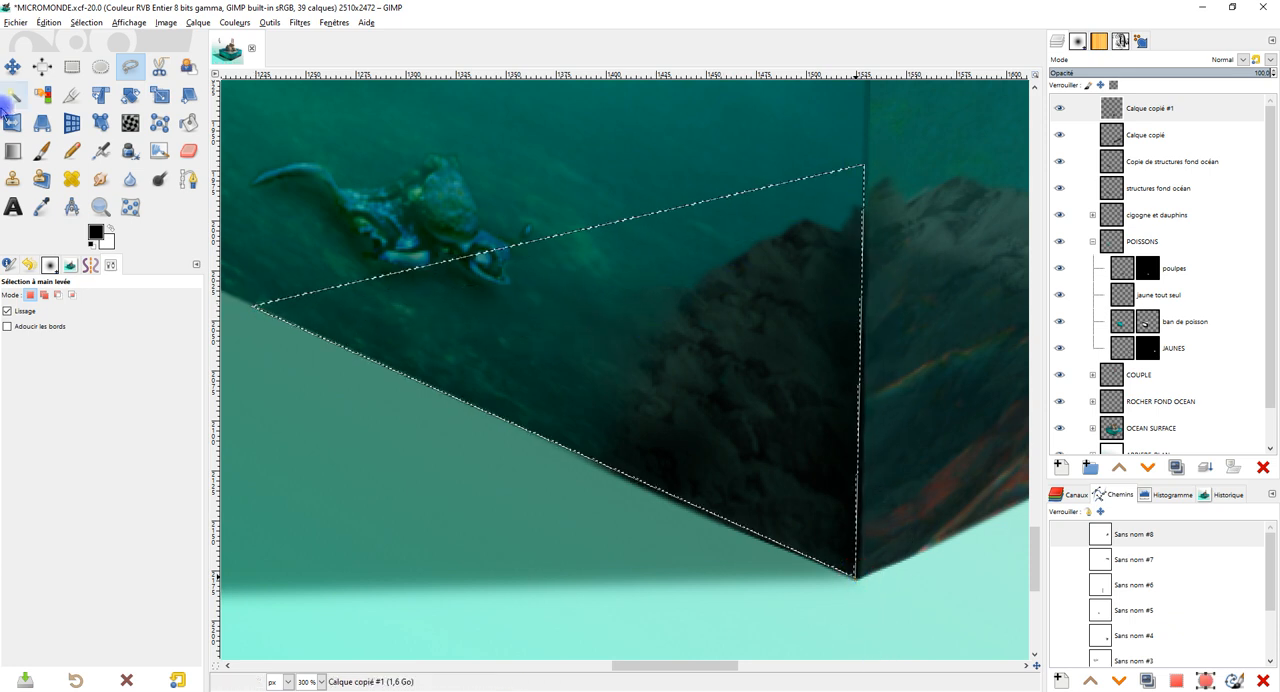
Darken the lower border of the left face inside the selection with a black Paintbrush, size 204, opacity 29.7.
{"action": "left_click", "coordinate": [38, 155]}
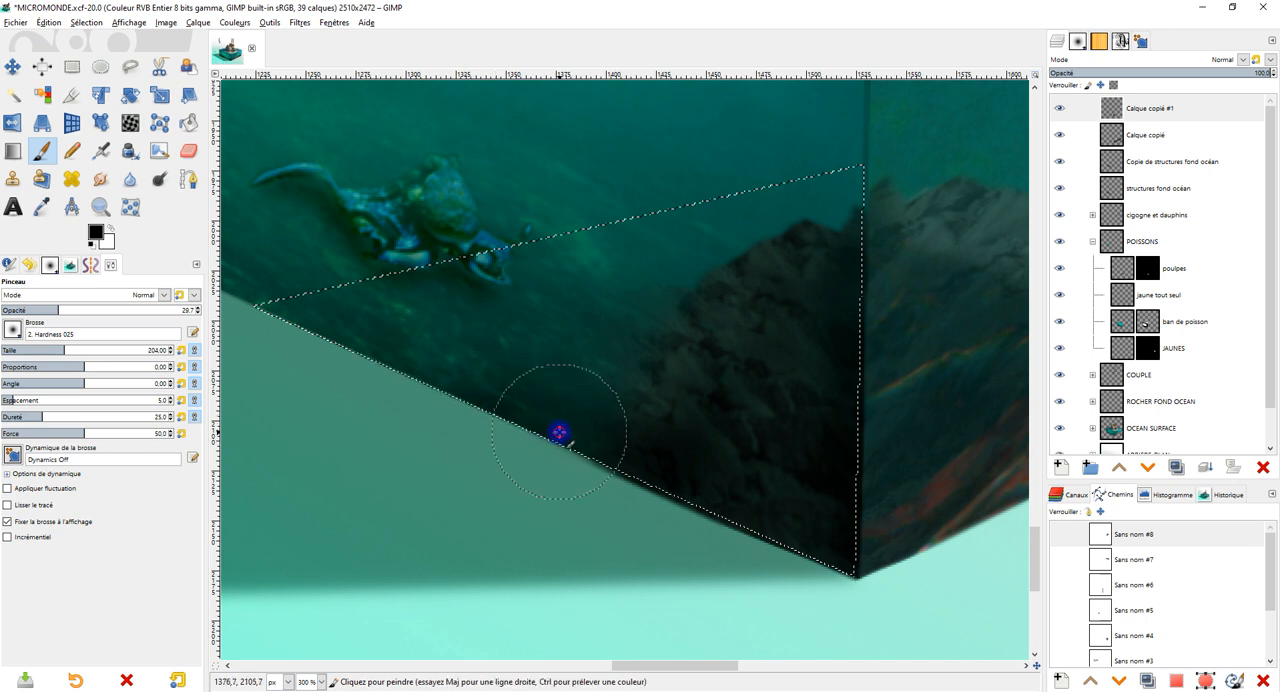
{"action": "left_click_drag", "start_coordinate": [570, 438], "coordinate": [621, 456]}
{"action": "mouse_move", "coordinate": [534, 438]}
{"action": "left_mouse_down"}
{"action": "mouse_move", "coordinate": [632, 426]}
{"action": "mouse_move", "coordinate": [590, 441]}
{"action": "mouse_move", "coordinate": [390, 399]}
{"action": "mouse_move", "coordinate": [688, 510]}
{"action": "mouse_move", "coordinate": [814, 575]}
{"action": "mouse_move", "coordinate": [754, 523]}
{"action": "mouse_move", "coordinate": [801, 524]}
{"action": "mouse_move", "coordinate": [754, 499]}
{"action": "mouse_move", "coordinate": [844, 547]}
{"action": "mouse_move", "coordinate": [575, 440]}
{"action": "left_mouse_up"}
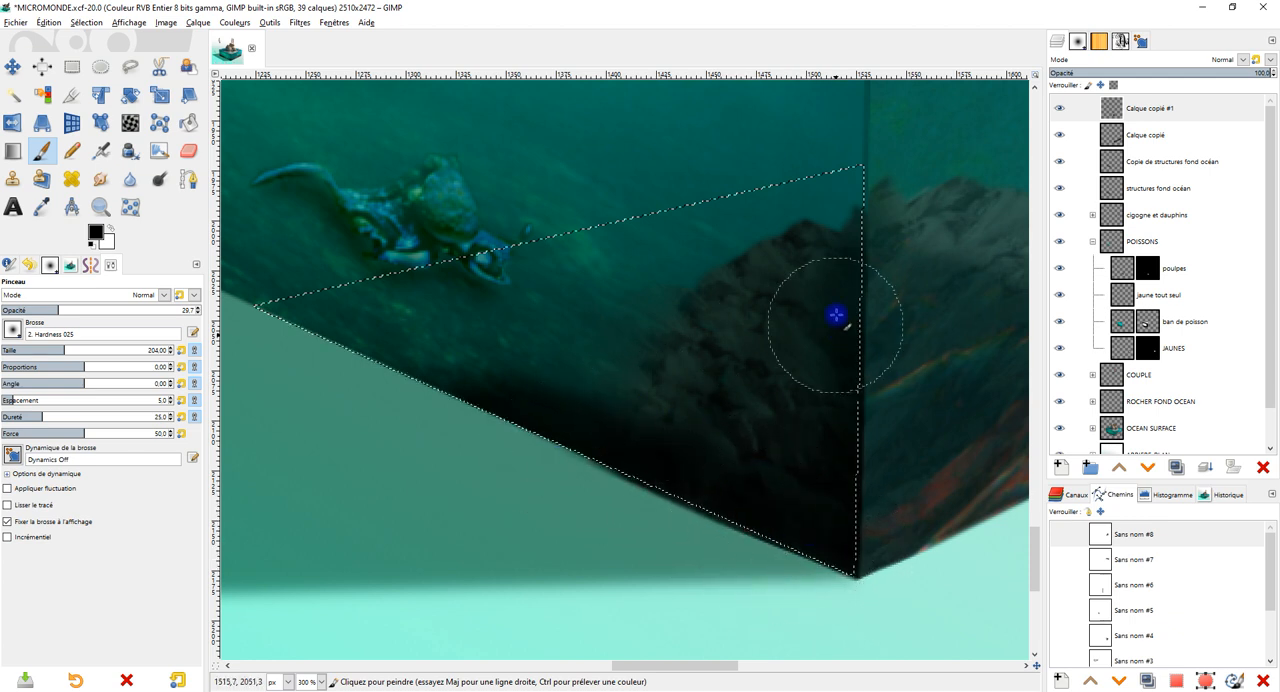
Clone the corner rocks along the left face's bottom edge on Calque copié #1 with brush size 204, and clear the selection.
{"action": "left_click", "coordinate": [1150, 110]}
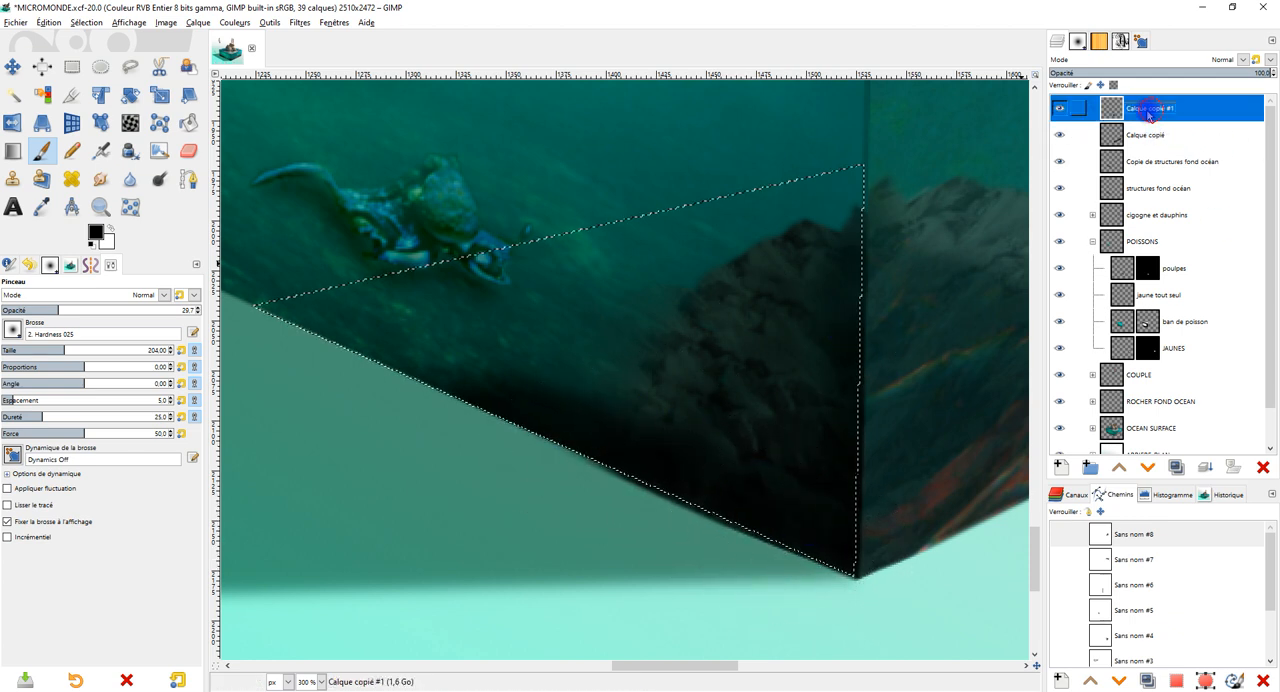
{"action": "left_click", "coordinate": [12, 178]}
{"action": "left_click", "coordinate": [764, 429], "text": "ctrl"}
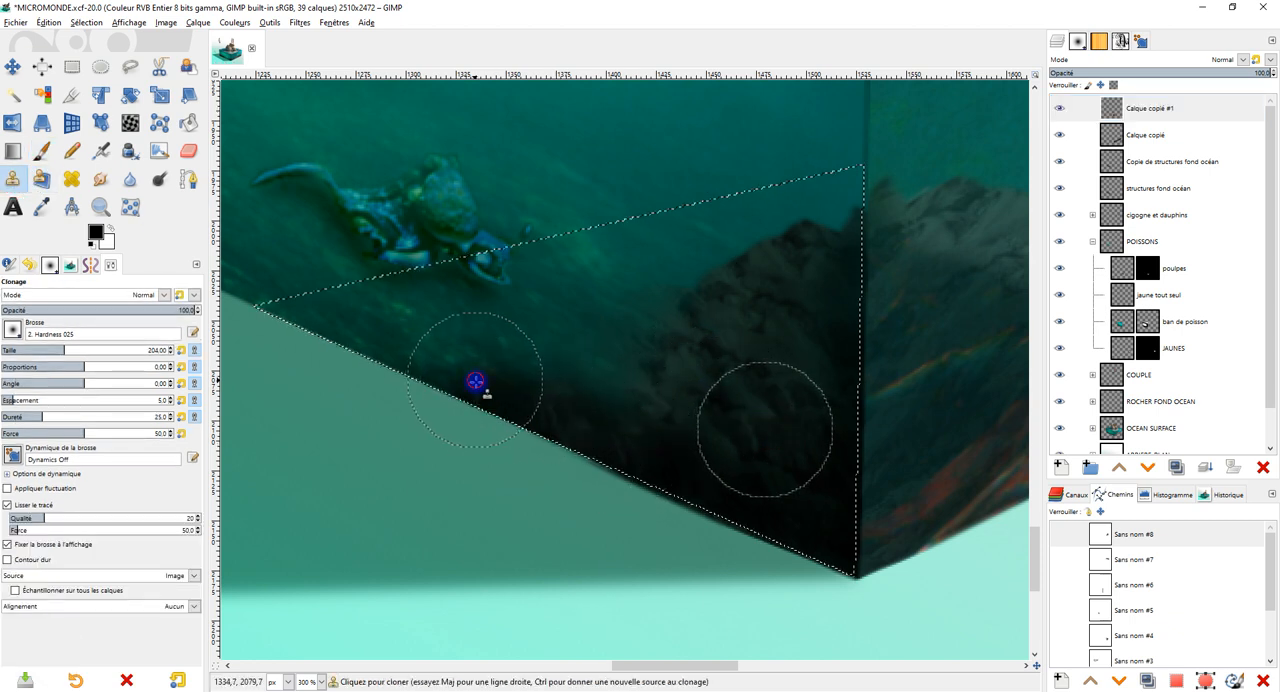
{"action": "mouse_move", "coordinate": [656, 463]}
{"action": "left_mouse_down"}
{"action": "mouse_move", "coordinate": [560, 433]}
{"action": "mouse_move", "coordinate": [676, 494]}
{"action": "left_mouse_up"}
{"action": "left_click_drag", "start_coordinate": [540, 414], "coordinate": [468, 414]}
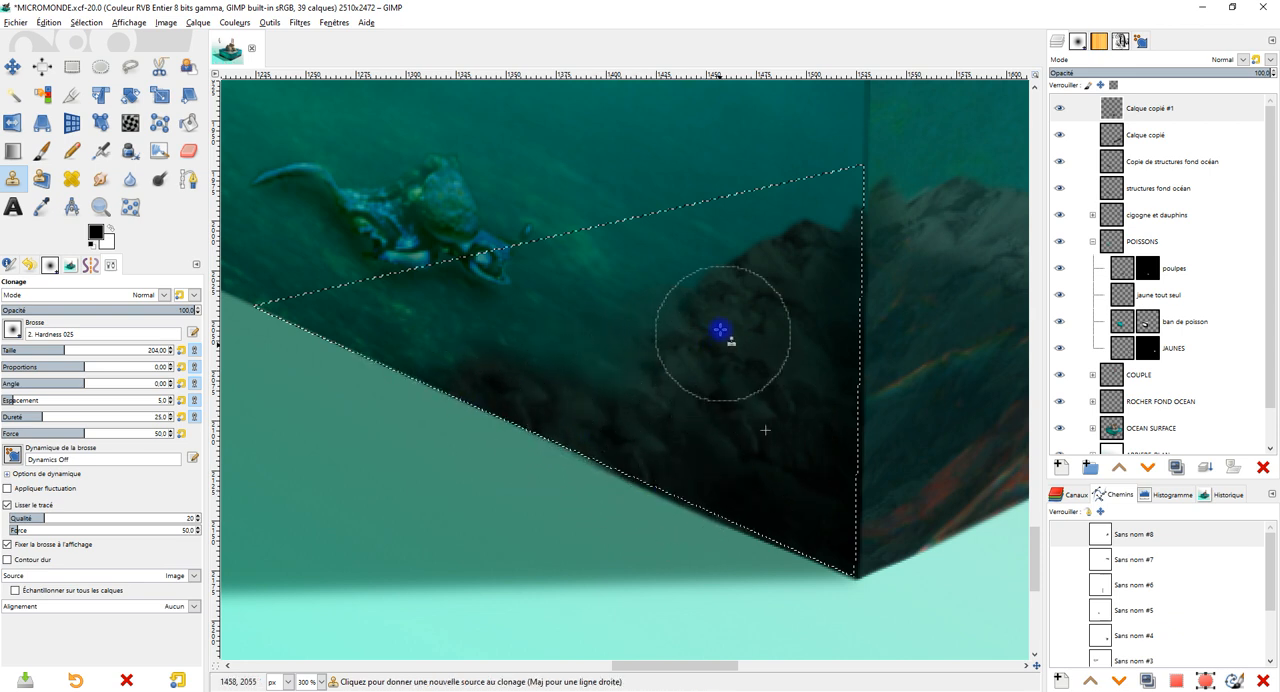
{"action": "left_click", "coordinate": [670, 292], "text": "ctrl"}
{"action": "left_click_drag", "start_coordinate": [603, 384], "coordinate": [689, 386]}
{"action": "scroll", "coordinate": [936, 296], "scroll_direction": "down", "scroll_amount": 3}
{"action": "left_click_drag", "start_coordinate": [942, 324], "coordinate": [805, 346]}
{"action": "scroll", "coordinate": [806, 343], "scroll_direction": "up", "scroll_amount": 1}
{"action": "left_click", "coordinate": [101, 68]}
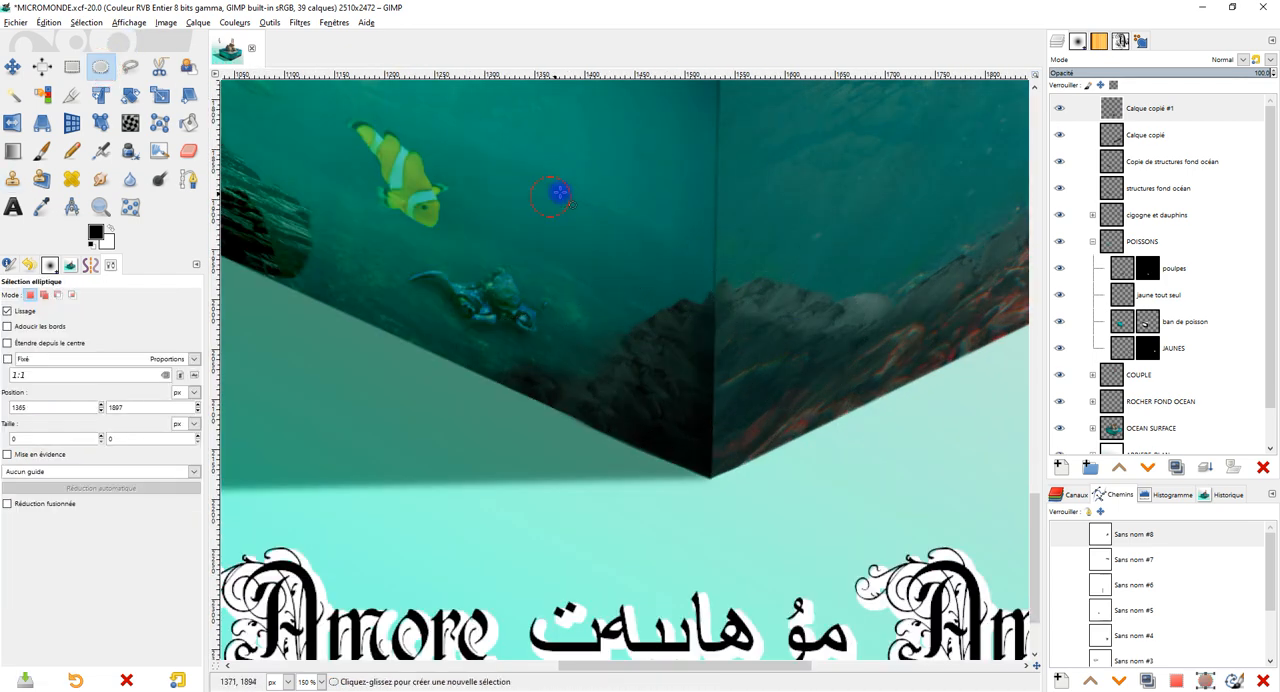
Toggle the visibility of Copie de structures fond océan and neighbouring layers to identify which holds the left face's long dark rocks.
{"action": "scroll", "coordinate": [819, 214], "scroll_direction": "down", "scroll_amount": 1}
{"action": "scroll", "coordinate": [817, 221], "scroll_direction": "up", "scroll_amount": 1}
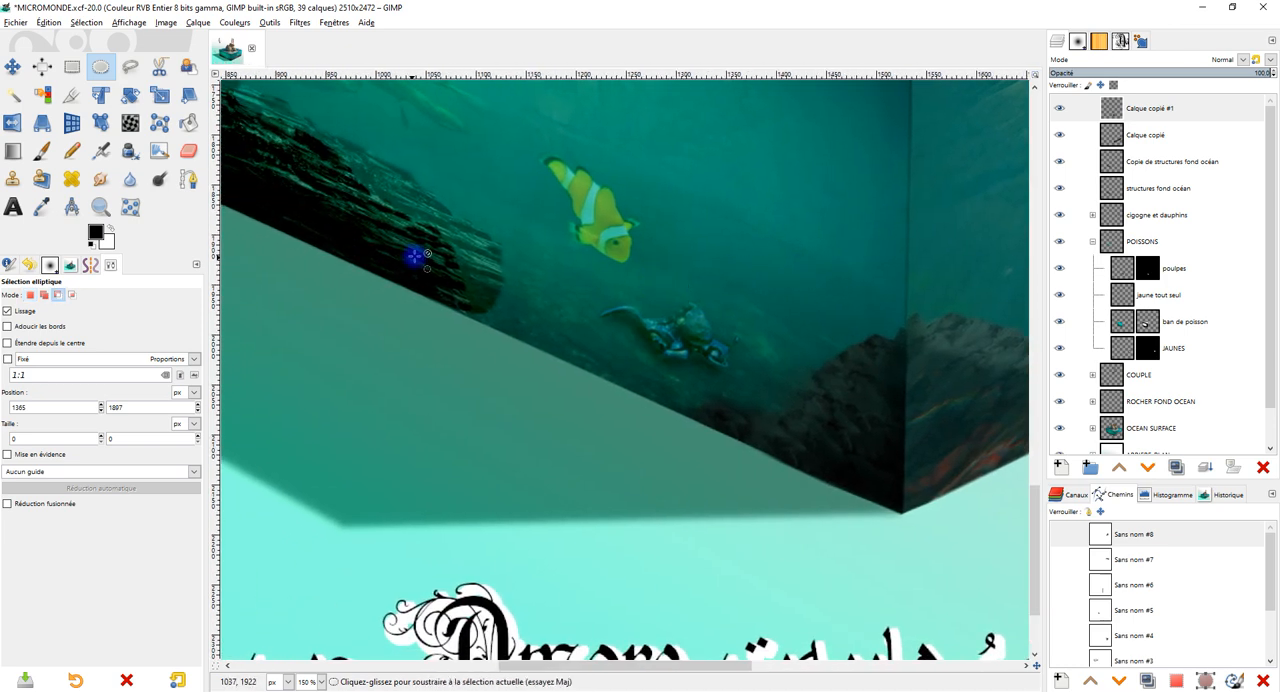
{"action": "scroll", "coordinate": [414, 256], "scroll_direction": "down", "scroll_amount": 1}
{"action": "scroll", "coordinate": [440, 275], "scroll_direction": "up", "scroll_amount": 2}
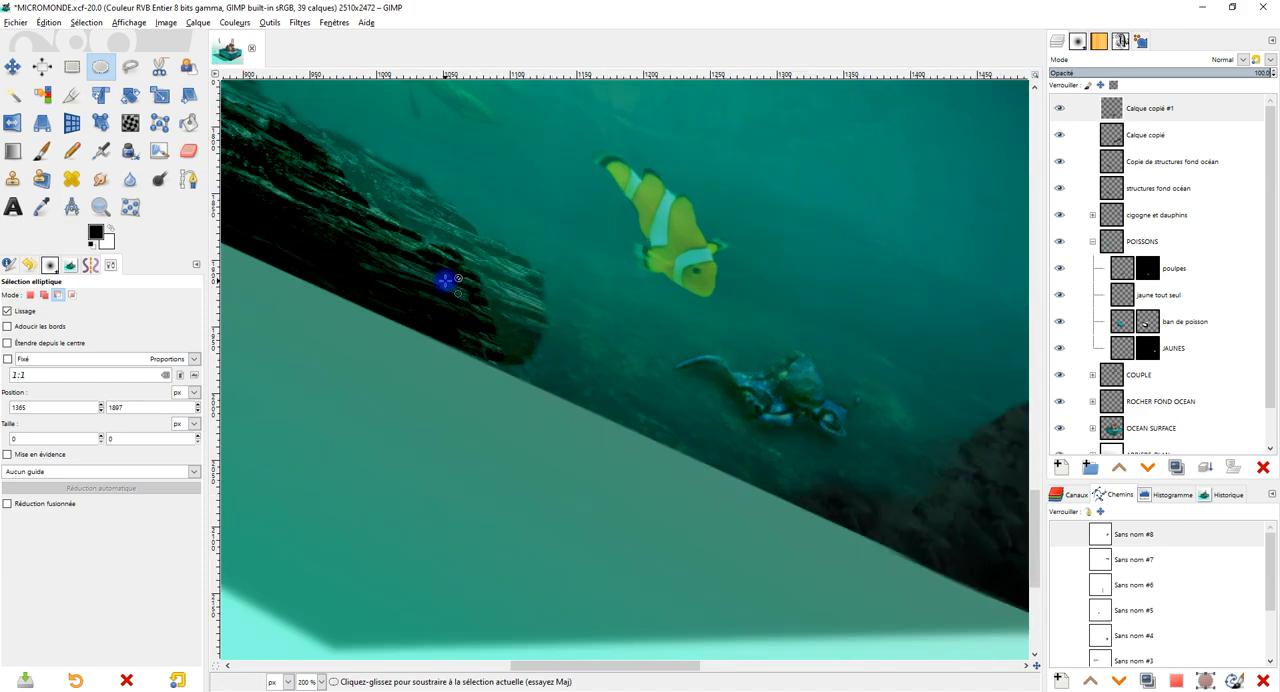
{"action": "scroll", "coordinate": [445, 281], "scroll_direction": "down", "scroll_amount": 2}
{"action": "left_click_drag", "start_coordinate": [469, 280], "coordinate": [649, 374]}
{"action": "scroll", "coordinate": [614, 346], "scroll_direction": "up", "scroll_amount": 2}
{"action": "left_click_drag", "start_coordinate": [728, 345], "coordinate": [645, 294]}
{"action": "left_click", "coordinate": [1190, 163]}
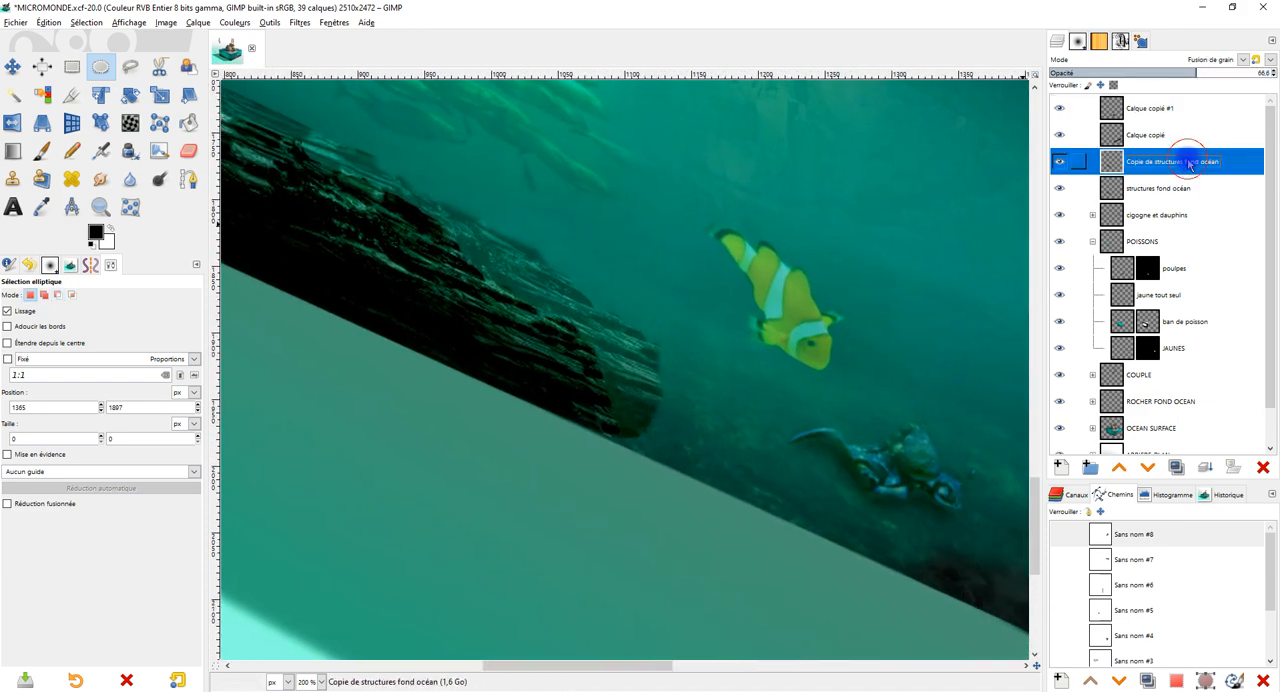
{"action": "left_click", "coordinate": [1057, 163]}
{"action": "left_click", "coordinate": [1064, 136]}
{"action": "left_click", "coordinate": [1064, 187]}
{"action": "left_click", "coordinate": [1062, 187]}
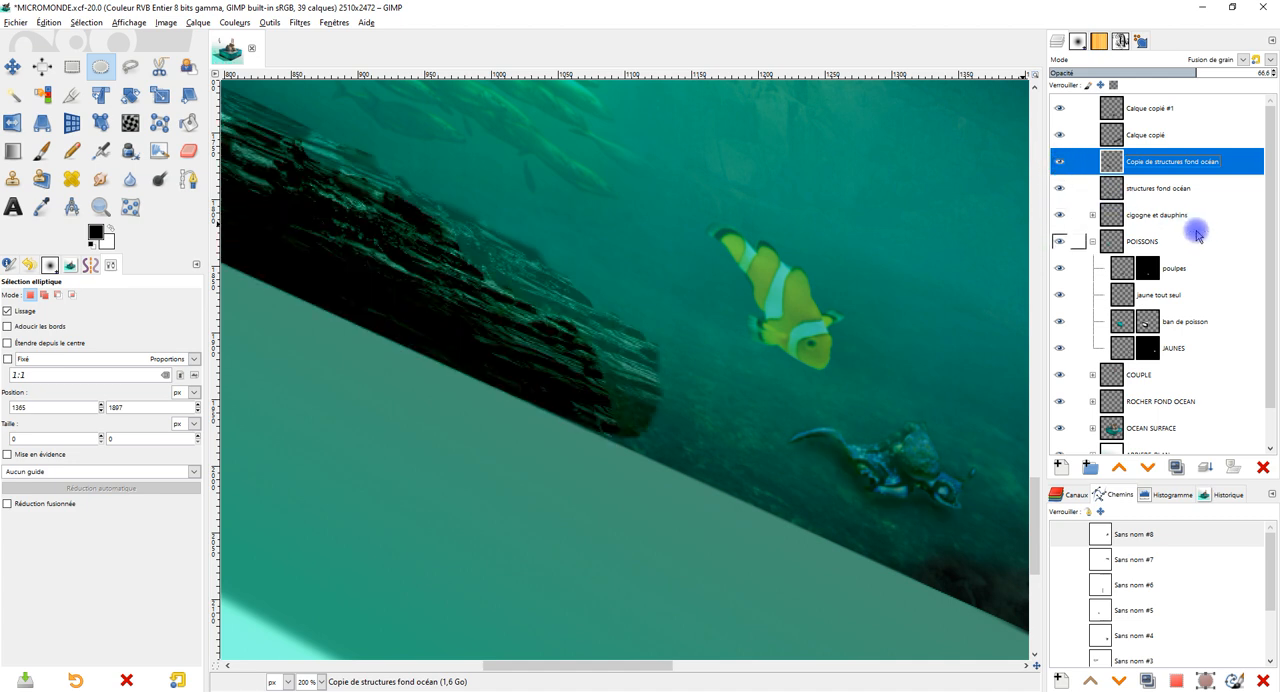
Try to clone the dark rocks past their lower end on structures fond océan, and undo the stroke spilling outside the cube.
{"action": "left_click", "coordinate": [1149, 192]}
{"action": "left_click", "coordinate": [1062, 188]}
{"action": "left_click", "coordinate": [1062, 188]}
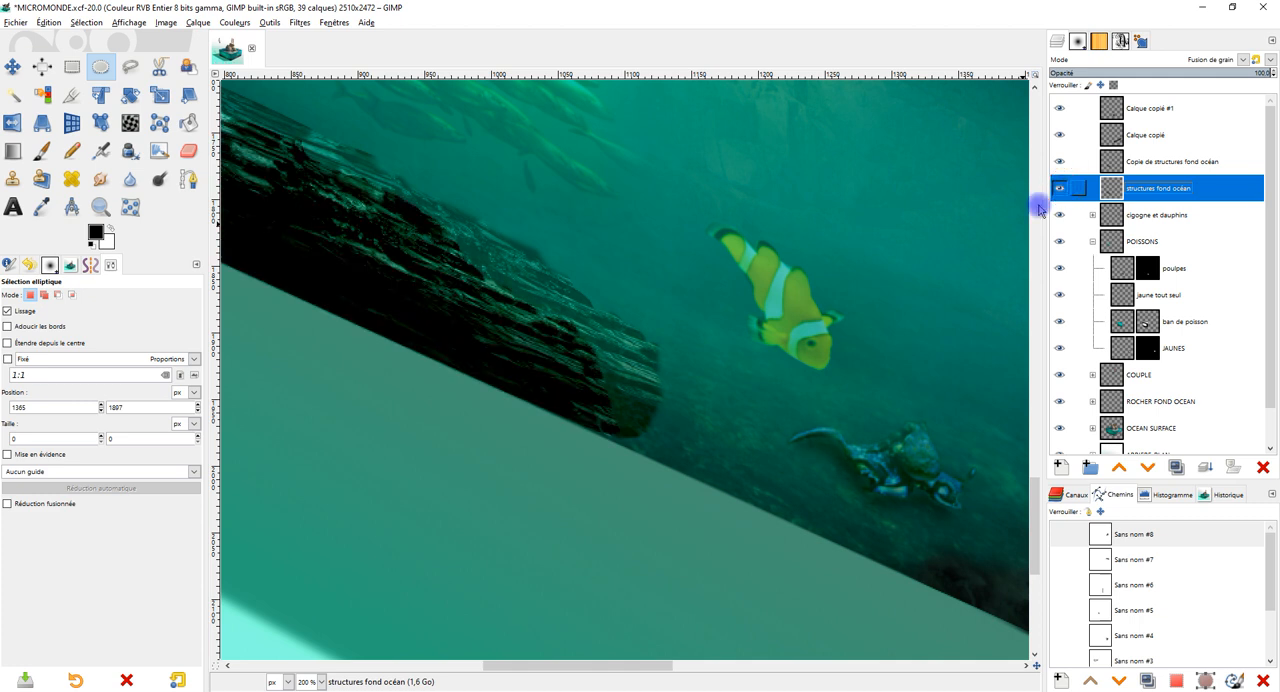
{"action": "left_click", "coordinate": [17, 180]}
{"action": "left_click", "coordinate": [341, 249], "text": "ctrl"}
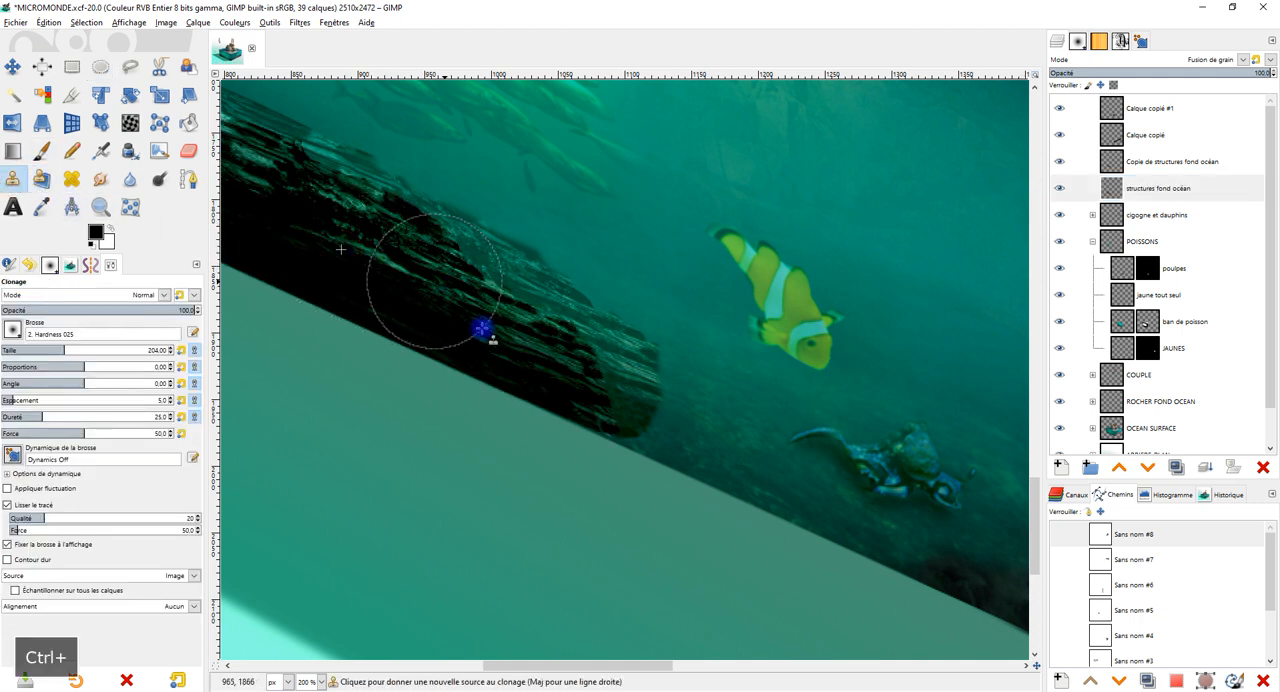
{"action": "left_click_drag", "start_coordinate": [665, 457], "coordinate": [674, 465]}
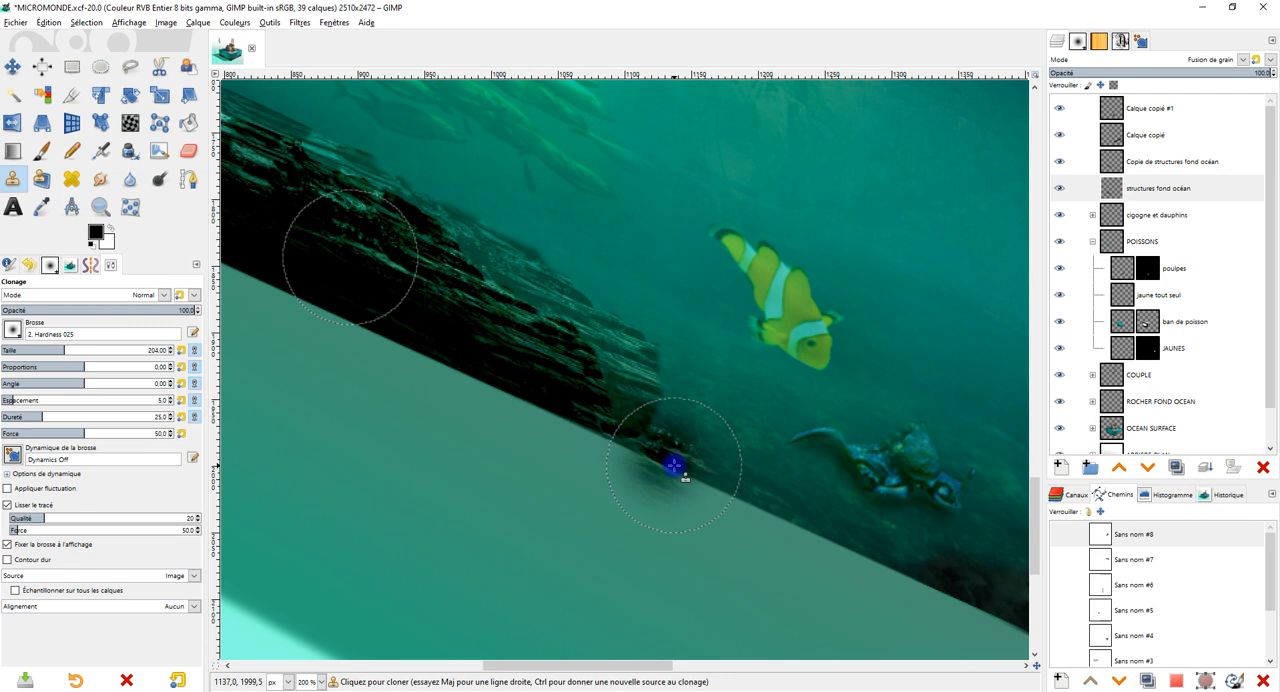
{"action": "key", "text": "ctrl+z"}
Load the left face's outline as a selection from the alpha of ocean gauche #1 in the OCEAN SURFACE group.
{"action": "scroll", "coordinate": [808, 343], "scroll_direction": "down", "scroll_amount": 2, "text": "ctrl"}
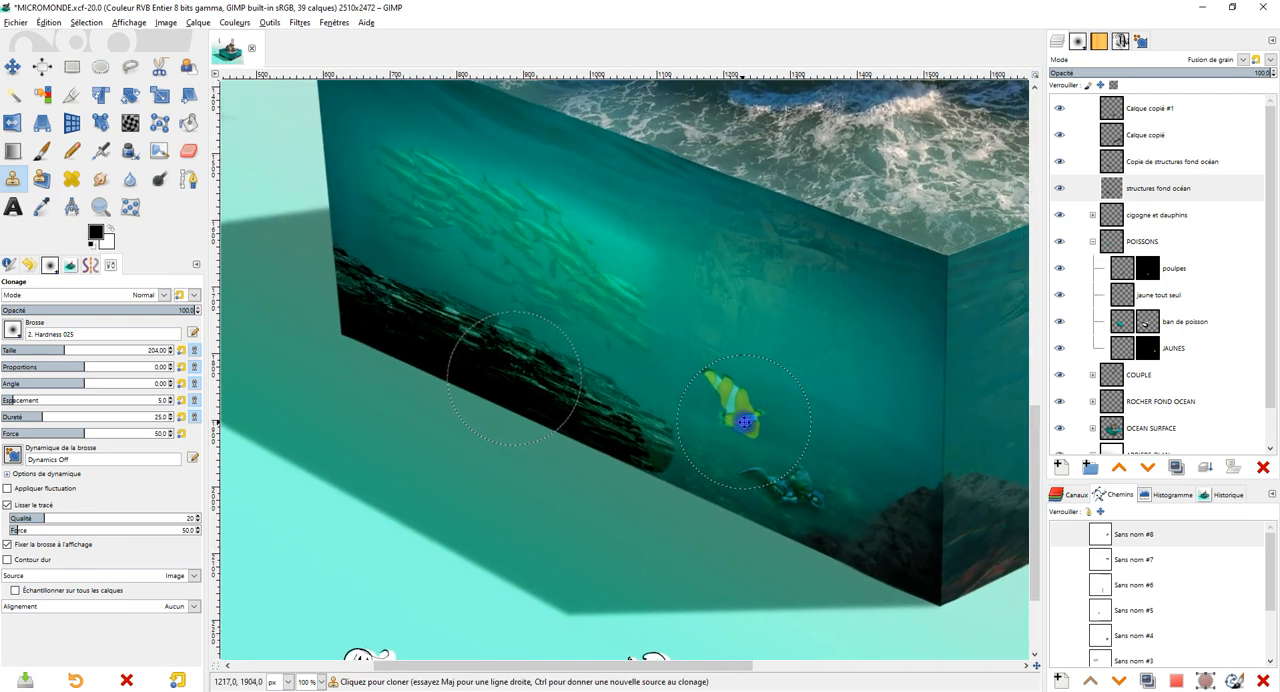
{"action": "scroll", "coordinate": [1187, 355], "scroll_direction": "down", "scroll_amount": 1}
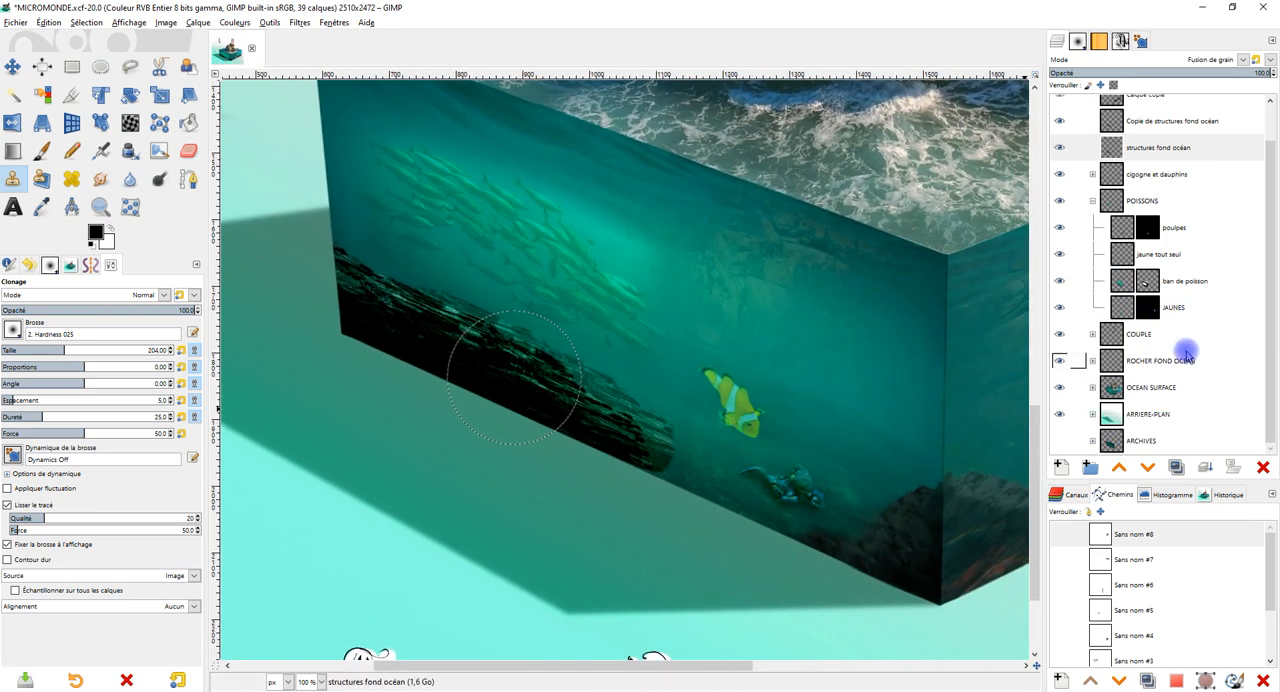
{"action": "left_click", "coordinate": [1088, 361]}
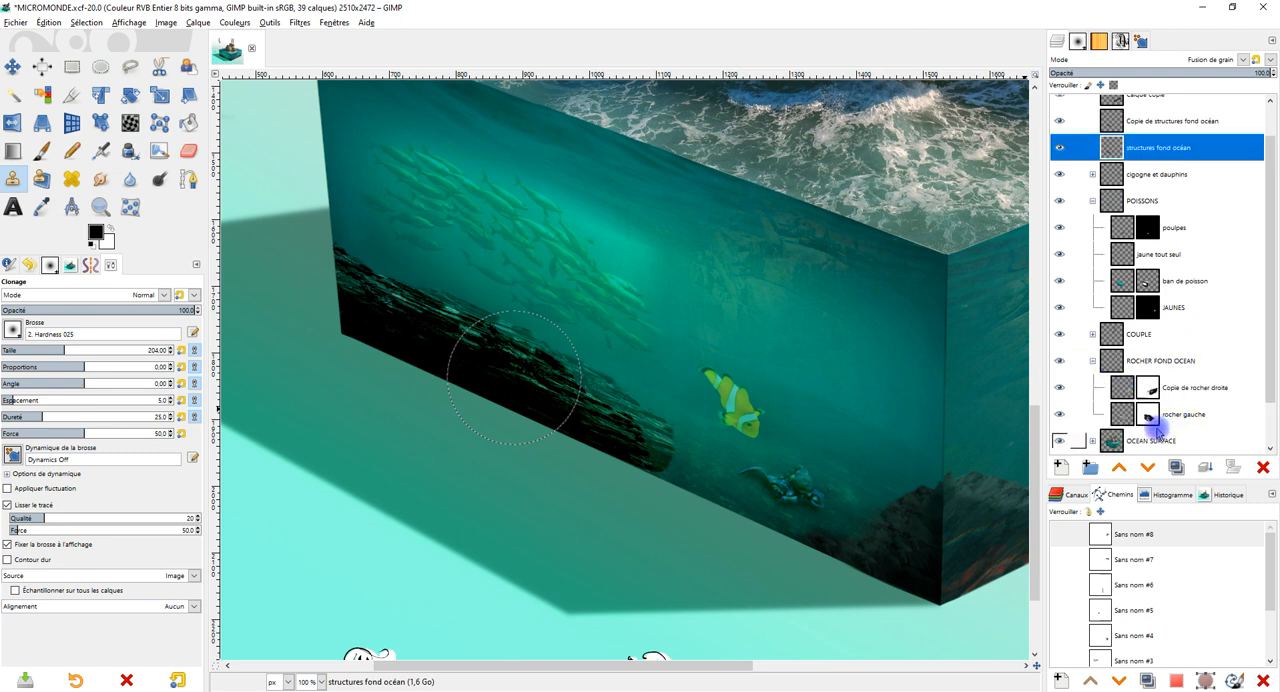
{"action": "scroll", "coordinate": [1150, 414], "scroll_direction": "down", "scroll_amount": 1}
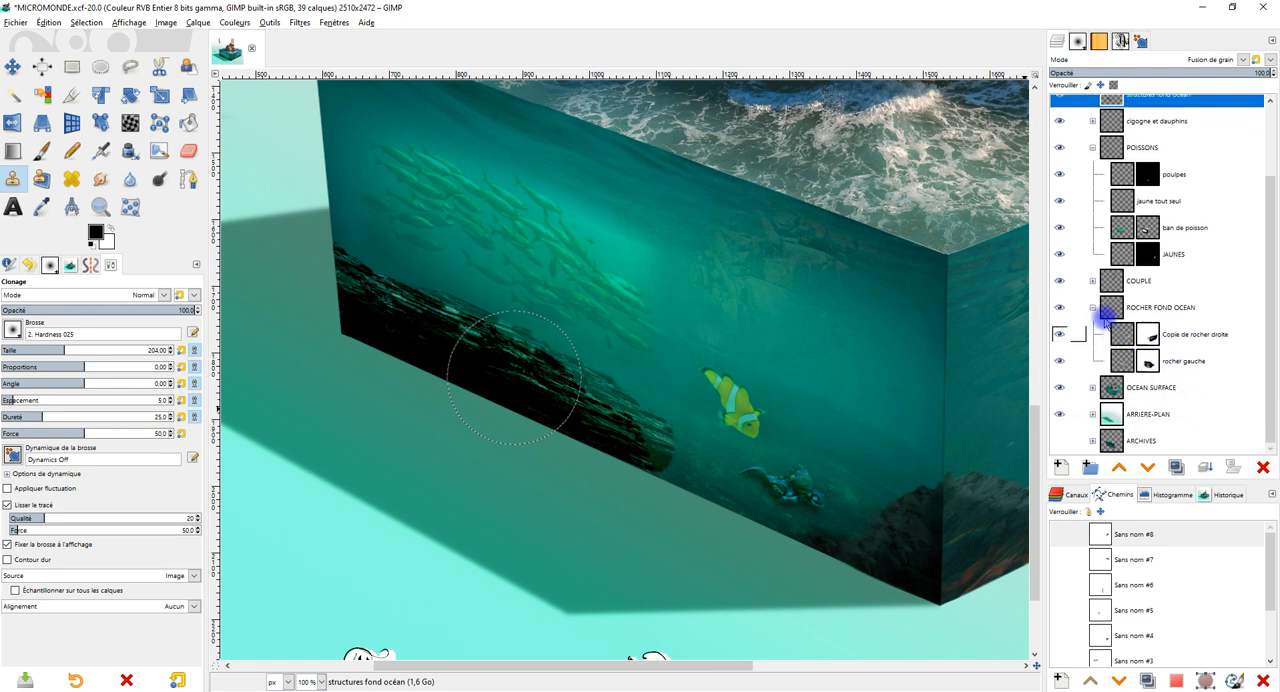
{"action": "left_click_drag", "start_coordinate": [1093, 307], "coordinate": [1216, 389]}
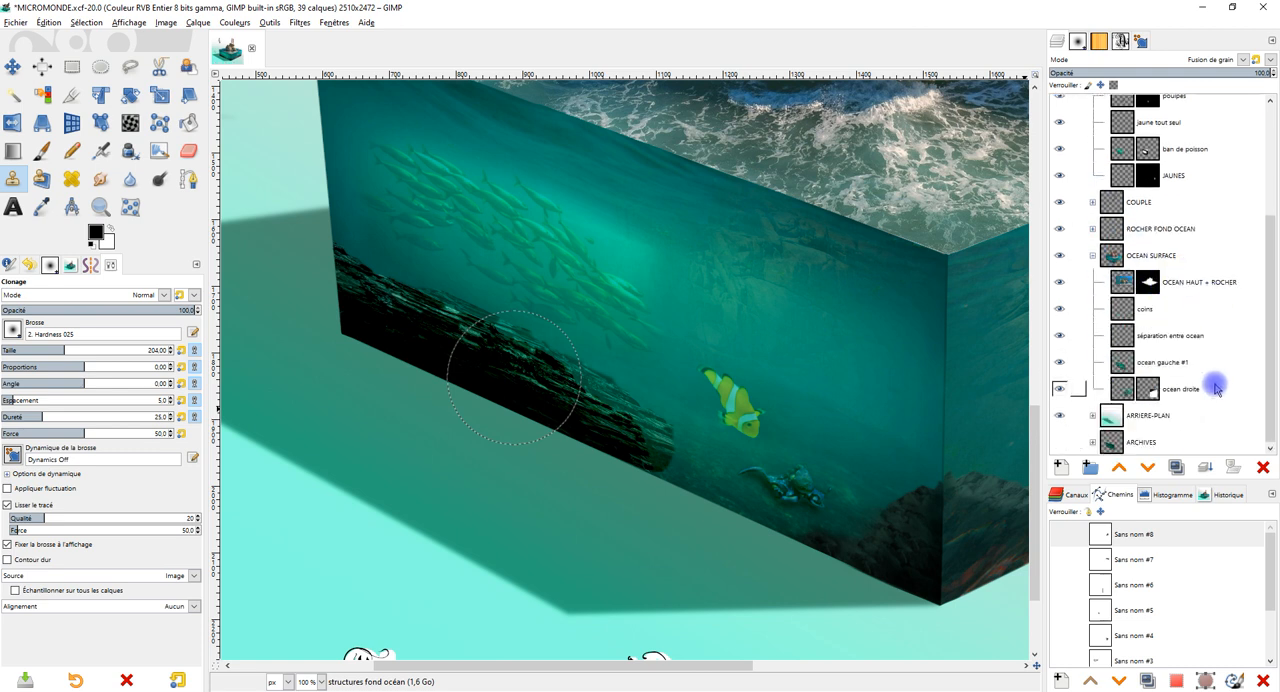
{"action": "right_click", "coordinate": [1122, 369]}
{"action": "left_click", "coordinate": [1044, 346]}
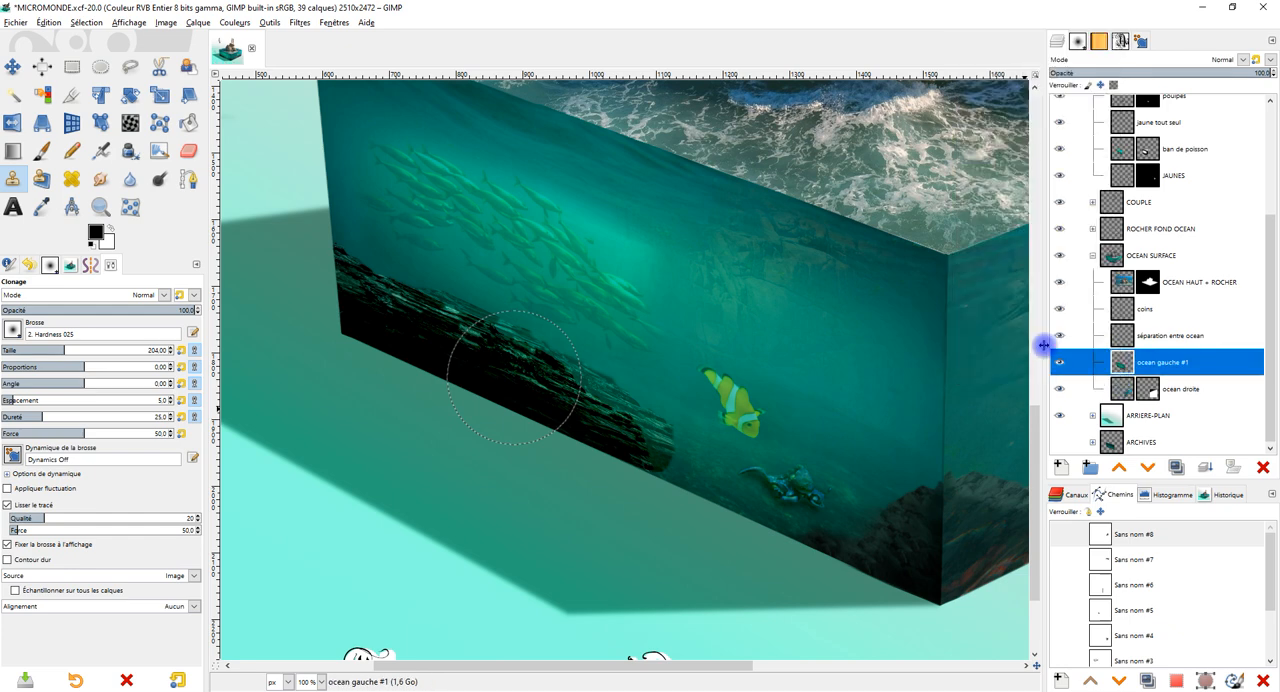
On structures fond océan, clone the dark rocks beyond their cut-off end along the left face's bottom edge, within the selection.
{"action": "scroll", "coordinate": [560, 429], "scroll_direction": "up", "scroll_amount": 3}
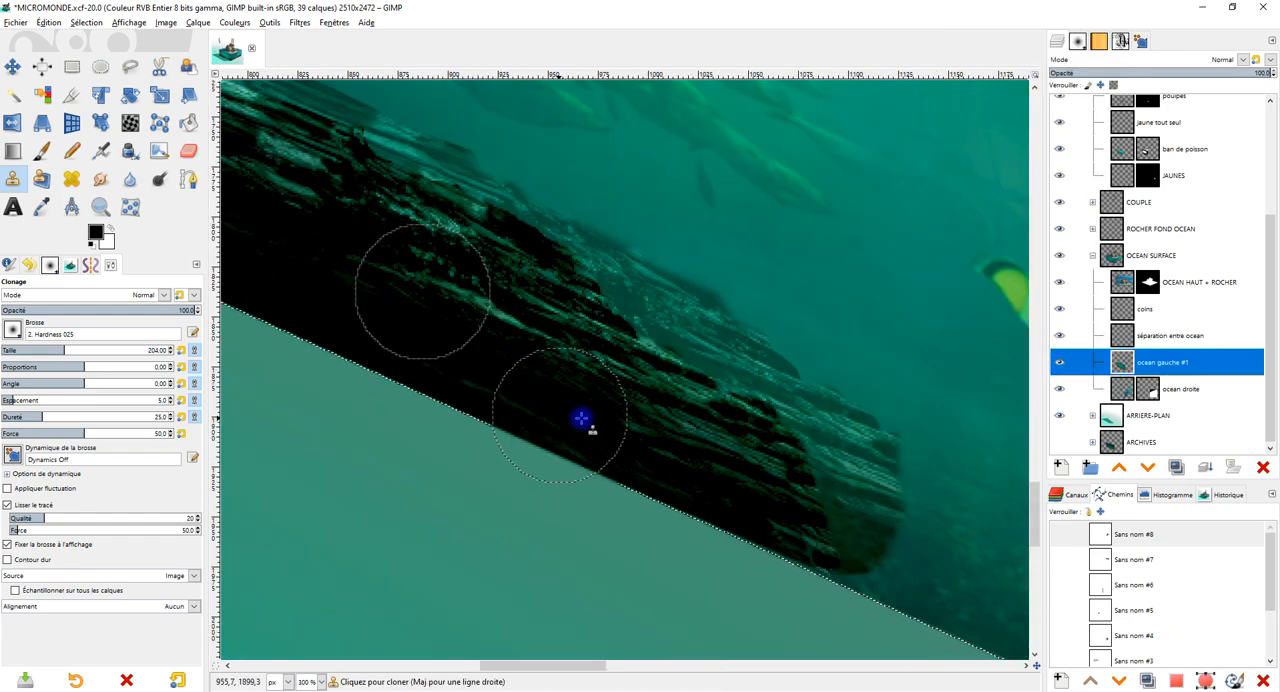
{"action": "scroll", "coordinate": [1220, 210], "scroll_direction": "up", "scroll_amount": 5}
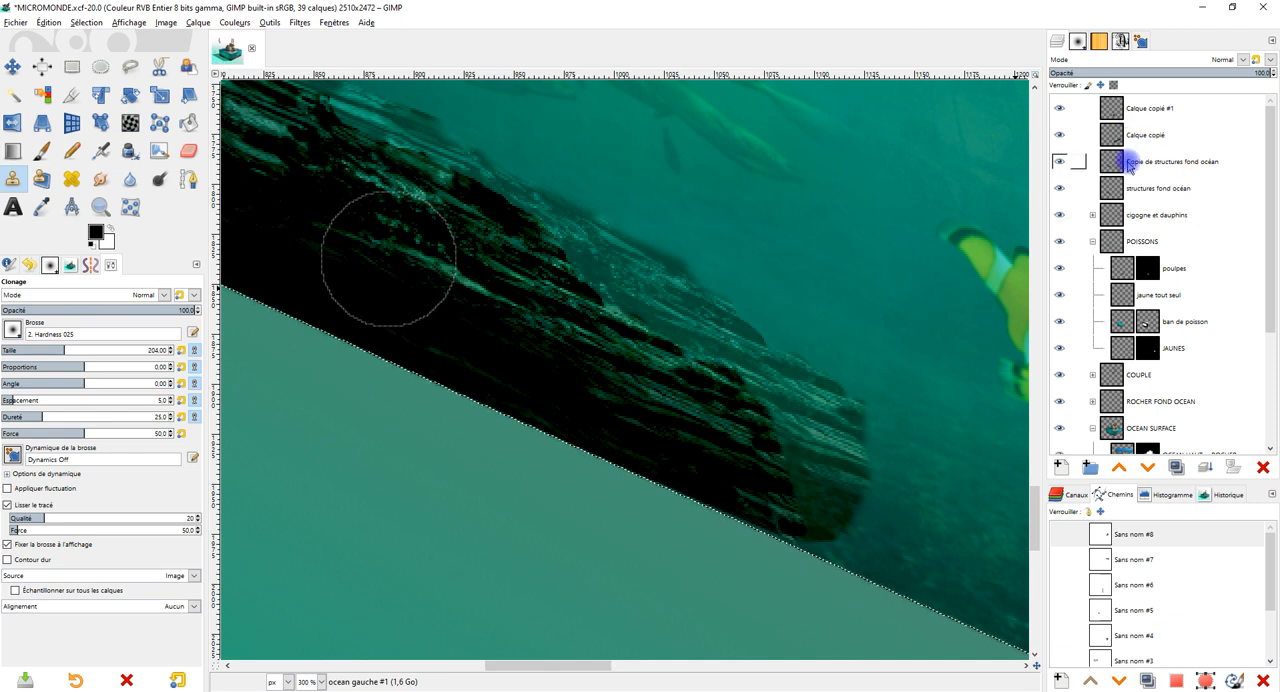
{"action": "left_click", "coordinate": [1150, 188]}
{"action": "scroll", "coordinate": [860, 300], "scroll_direction": "down", "scroll_amount": 2}
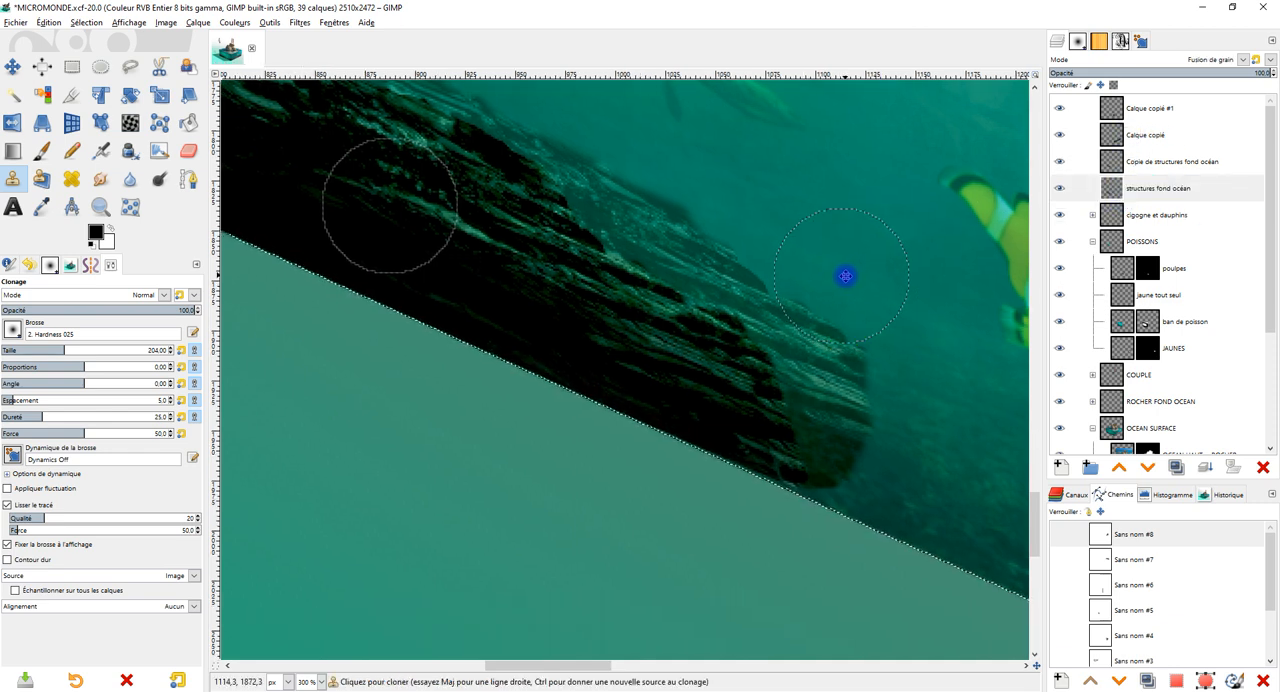
{"action": "left_click", "coordinate": [384, 160], "text": "ctrl"}
{"action": "mouse_move", "coordinate": [638, 294]}
{"action": "left_mouse_down"}
{"action": "mouse_move", "coordinate": [600, 237]}
{"action": "mouse_move", "coordinate": [510, 211]}
{"action": "left_mouse_up"}
{"action": "left_click_drag", "start_coordinate": [781, 368], "coordinate": [603, 267]}
{"action": "mouse_move", "coordinate": [514, 306]}
{"action": "left_mouse_down"}
{"action": "mouse_move", "coordinate": [624, 379]}
{"action": "mouse_move", "coordinate": [671, 382]}
{"action": "mouse_move", "coordinate": [783, 449]}
{"action": "mouse_move", "coordinate": [914, 500]}
{"action": "left_mouse_up"}
{"action": "mouse_move", "coordinate": [500, 314]}
{"action": "left_mouse_down"}
{"action": "mouse_move", "coordinate": [723, 424]}
{"action": "mouse_move", "coordinate": [779, 435]}
{"action": "mouse_move", "coordinate": [975, 536]}
{"action": "left_mouse_up"}
Extend the cloned dark rocks beneath the octopus to blend them with the front corner rocks of the left face.
{"action": "scroll", "coordinate": [854, 446], "scroll_direction": "down", "scroll_amount": 3}
{"action": "left_click_drag", "start_coordinate": [838, 435], "coordinate": [763, 429]}
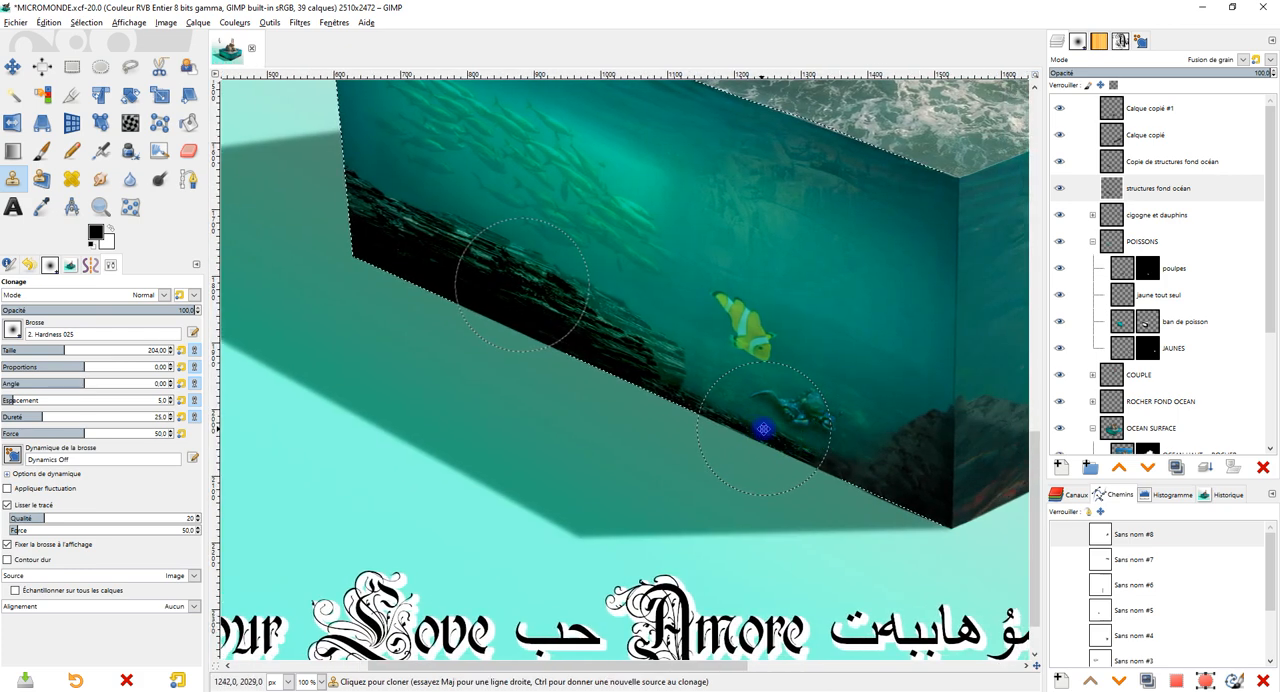
{"action": "scroll", "coordinate": [700, 415], "scroll_direction": "up", "scroll_amount": 1}
{"action": "mouse_move", "coordinate": [659, 371]}
{"action": "left_mouse_down"}
{"action": "mouse_move", "coordinate": [726, 434]}
{"action": "mouse_move", "coordinate": [764, 449]}
{"action": "left_mouse_up"}
{"action": "mouse_move", "coordinate": [841, 482]}
{"action": "left_mouse_down"}
{"action": "mouse_move", "coordinate": [945, 507]}
{"action": "mouse_move", "coordinate": [662, 421]}
{"action": "left_mouse_up"}
Try cloning the left face's dark rocks along the bottom edge with the 2. Hardness 100 brush at size 124, and undo the stroke.
{"action": "scroll", "coordinate": [804, 433], "scroll_direction": "down", "scroll_amount": 2}
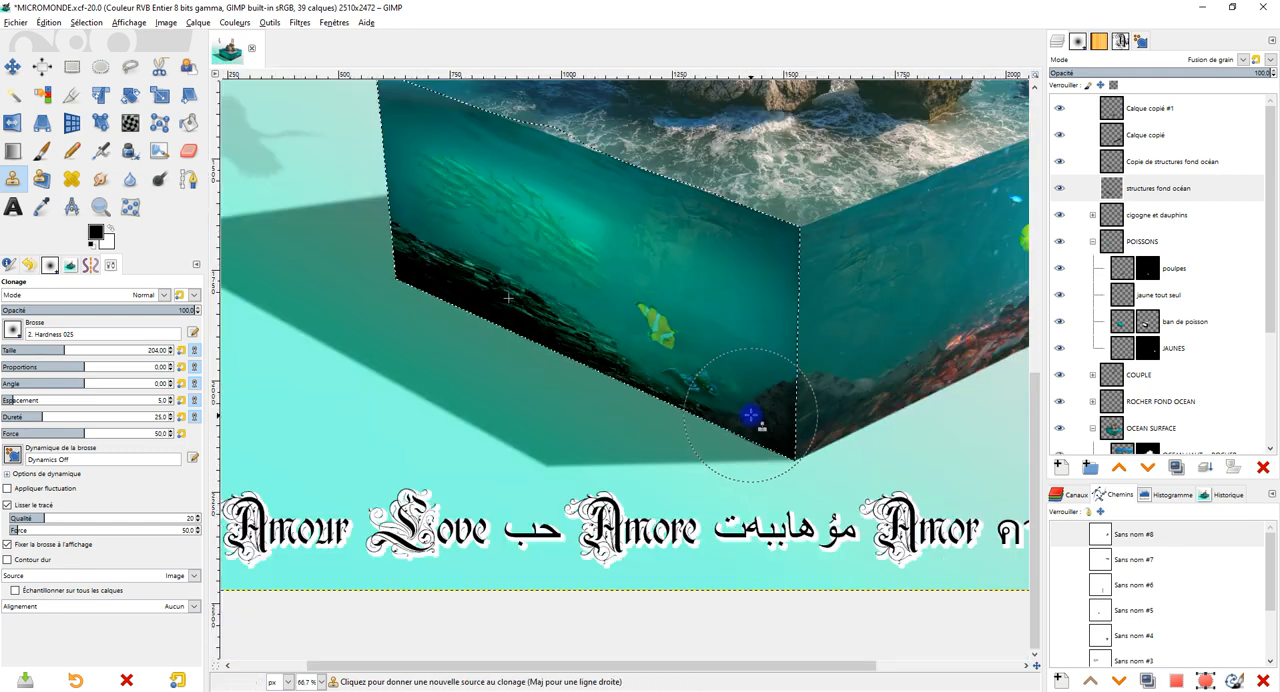
{"action": "scroll", "coordinate": [698, 397], "scroll_direction": "up", "scroll_amount": 2}
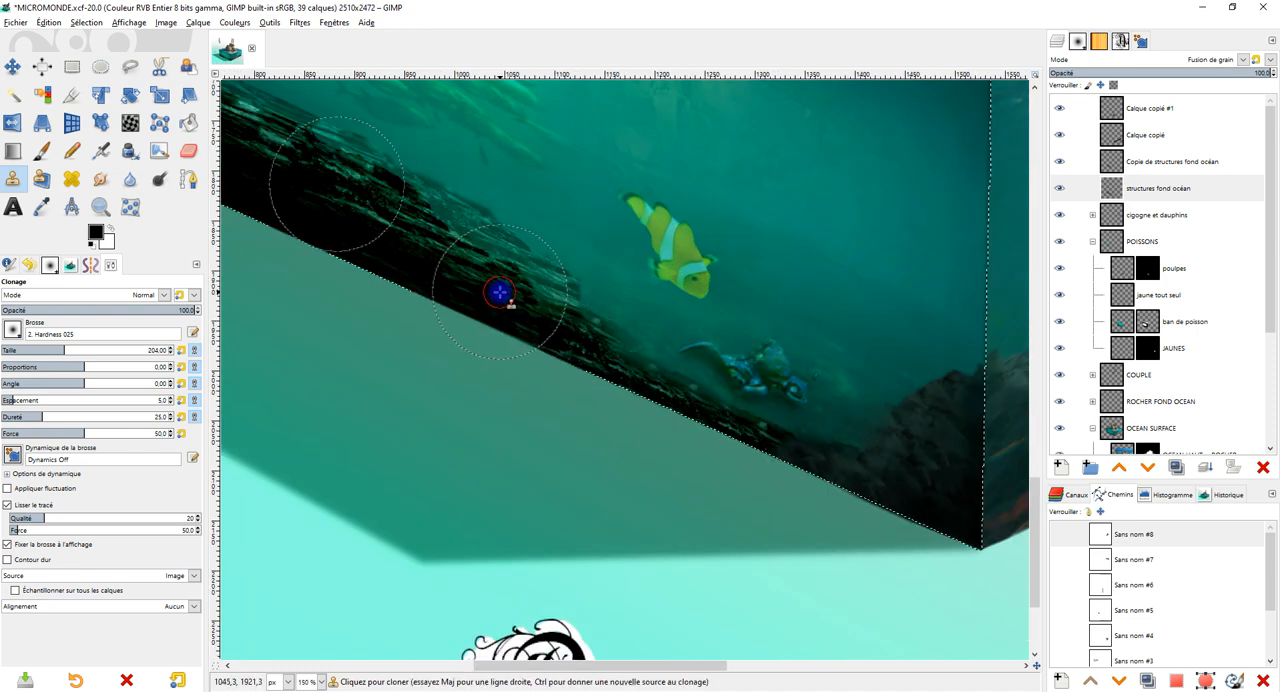
{"action": "scroll", "coordinate": [569, 297], "scroll_direction": "down", "scroll_amount": 1}
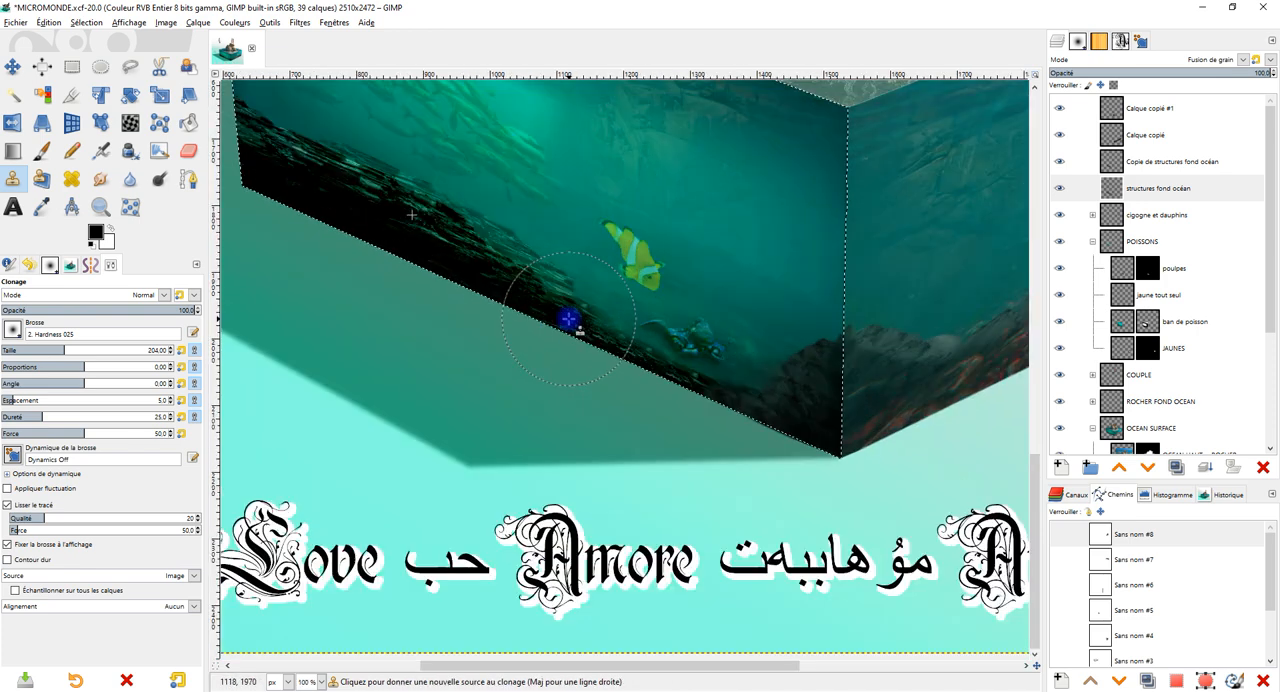
{"action": "scroll", "coordinate": [571, 325], "scroll_direction": "up", "scroll_amount": 1}
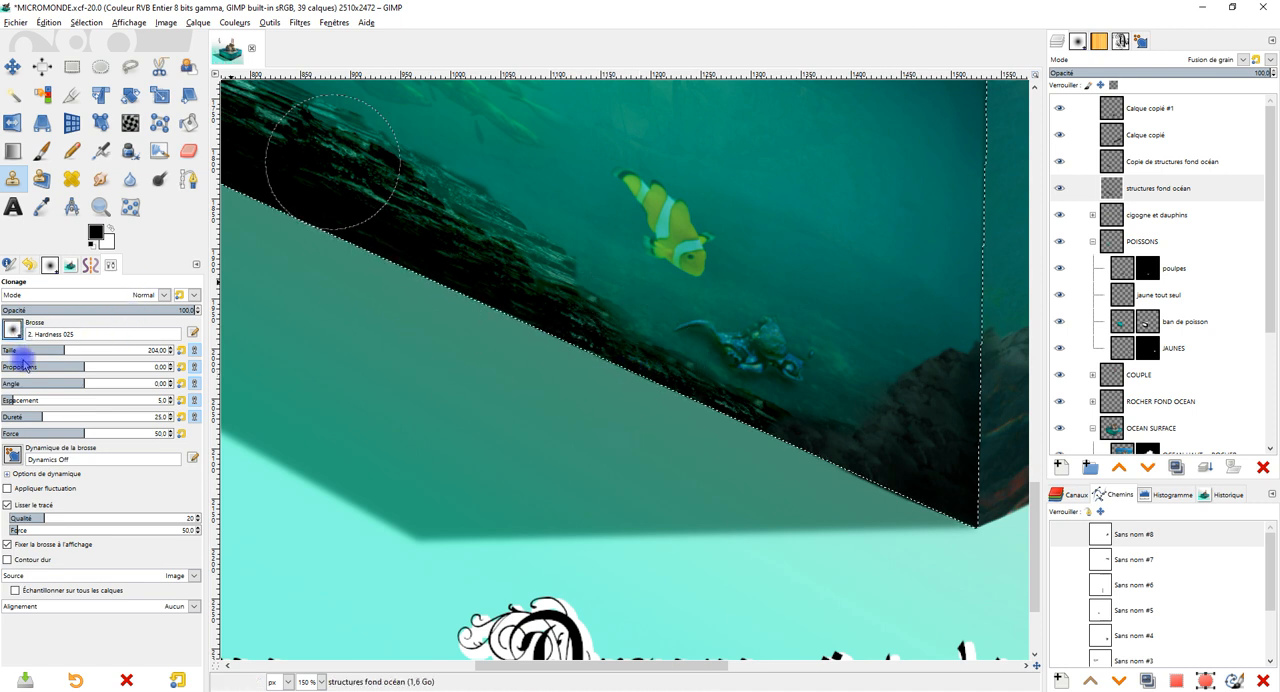
{"action": "left_click", "coordinate": [14, 330]}
{"action": "double_click", "coordinate": [57, 371]}
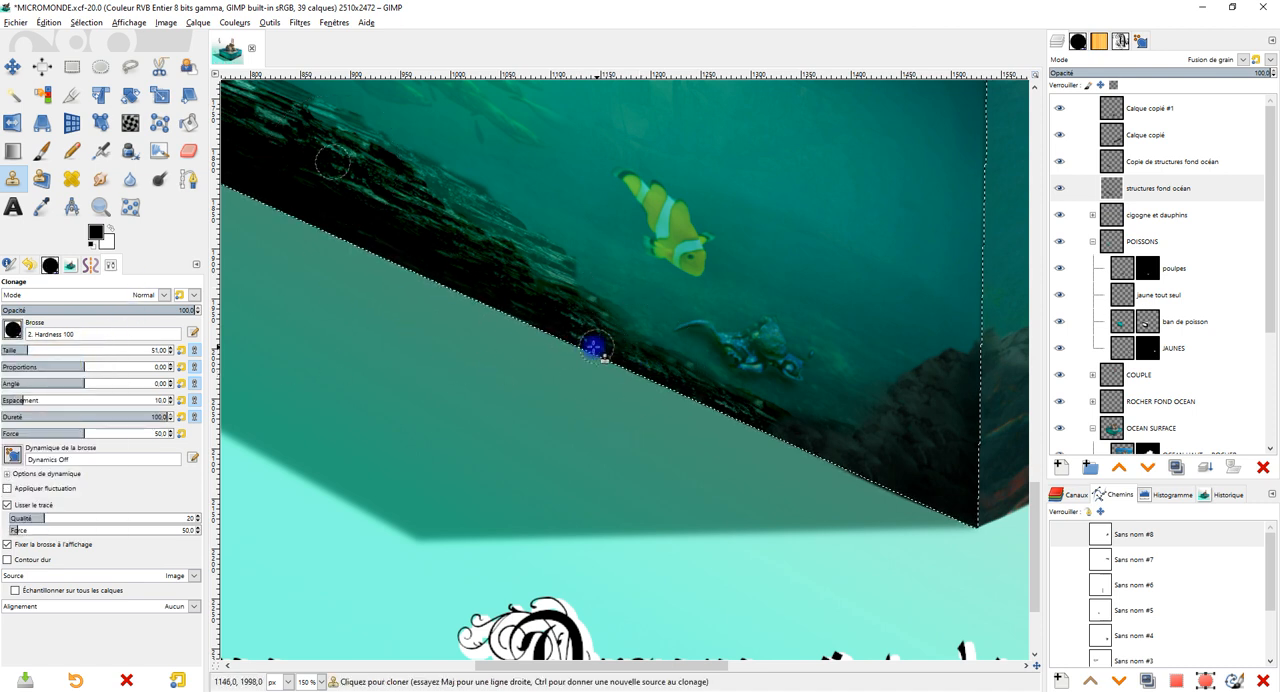
{"action": "left_click_drag", "start_coordinate": [30, 348], "coordinate": [134, 347]}
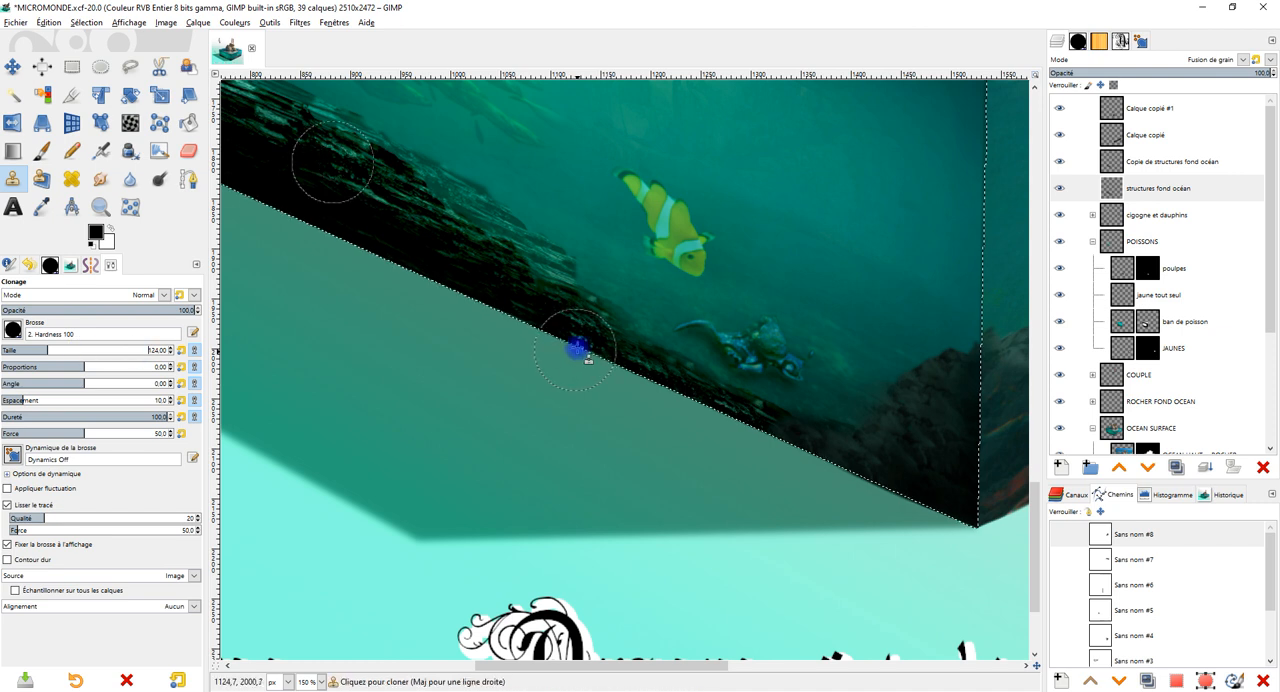
{"action": "key", "text": "ctrl+z"}
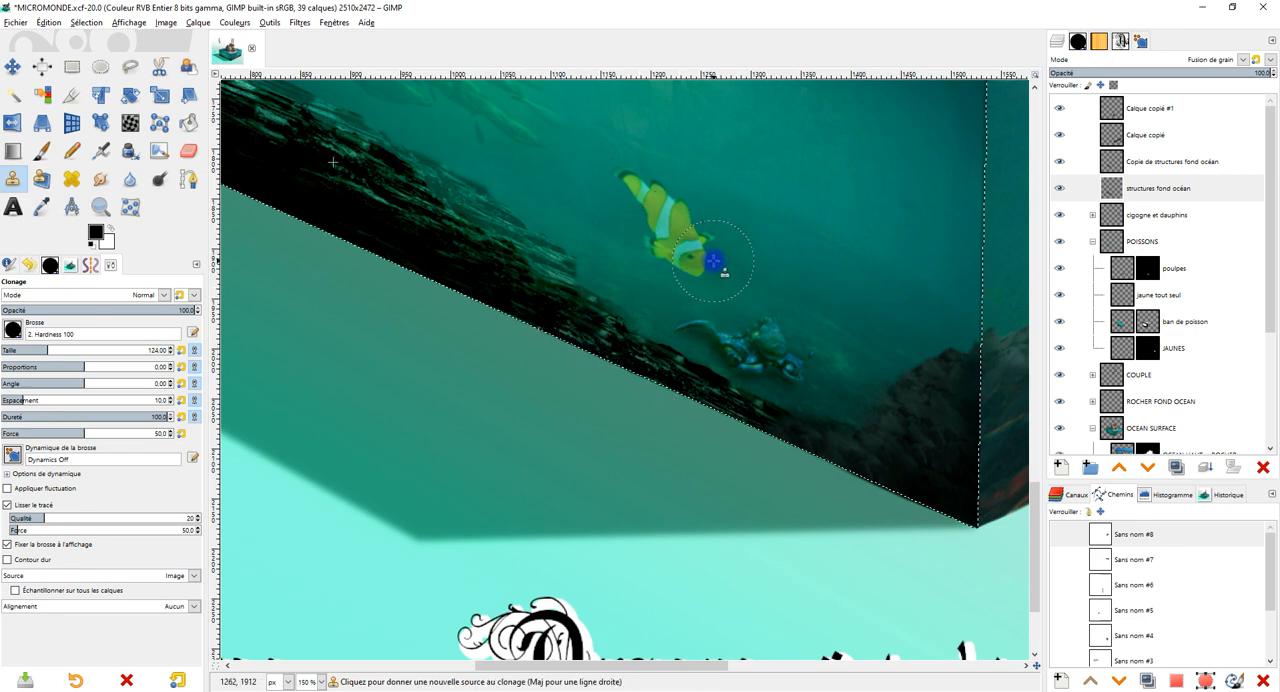
Examine the extended dark rocks along the left face's bottom edge, from the outer end to the front corner, at close and overall range.
{"action": "scroll", "coordinate": [800, 290], "scroll_direction": "down", "scroll_amount": 1}
{"action": "scroll", "coordinate": [791, 297], "scroll_direction": "up", "scroll_amount": 1}
{"action": "scroll", "coordinate": [791, 297], "scroll_direction": "up", "scroll_amount": 1}
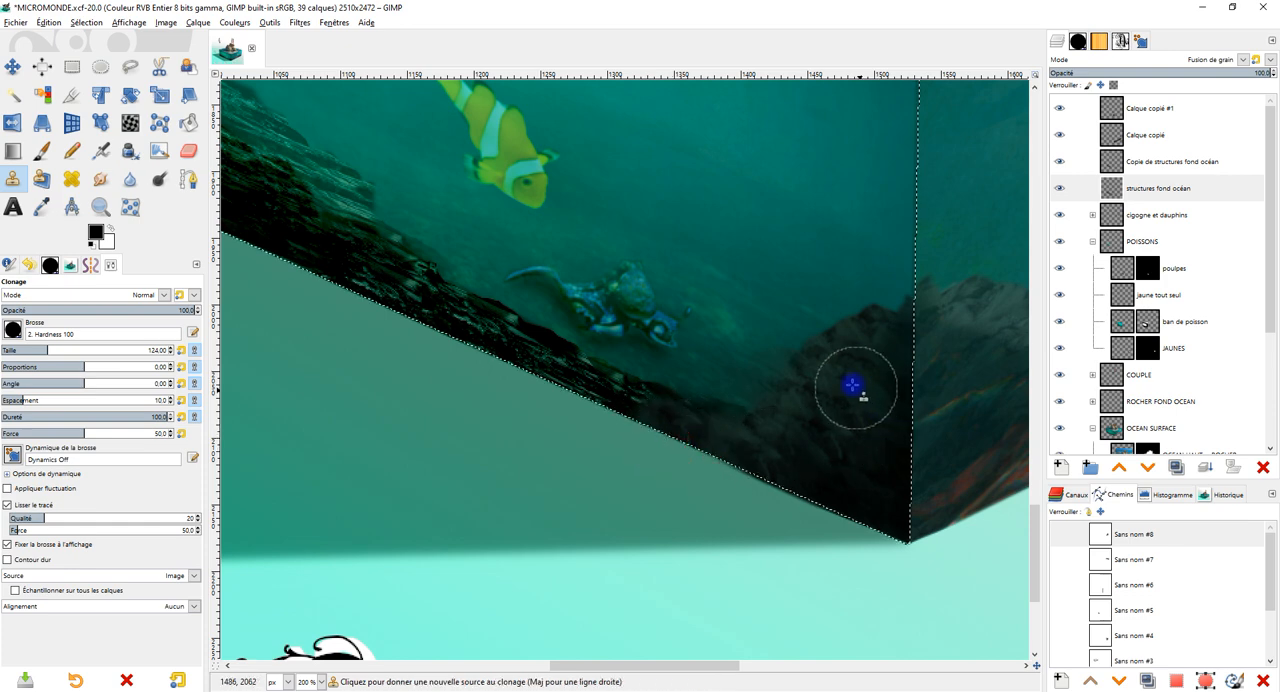
{"action": "scroll", "coordinate": [851, 383], "scroll_direction": "down", "scroll_amount": 3}
{"action": "scroll", "coordinate": [584, 291], "scroll_direction": "up", "scroll_amount": 2}
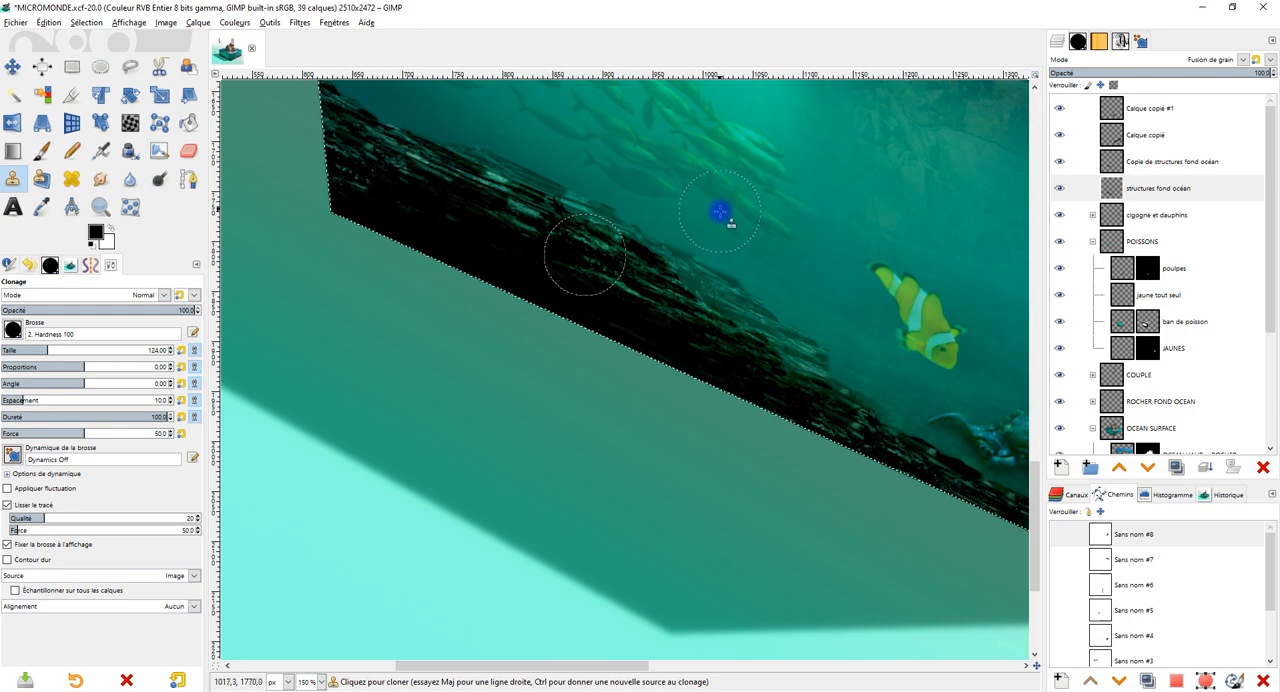
{"action": "scroll", "coordinate": [718, 209], "scroll_direction": "down", "scroll_amount": 2}
{"action": "left_click_drag", "start_coordinate": [687, 264], "coordinate": [657, 290]}
{"action": "scroll", "coordinate": [660, 288], "scroll_direction": "up", "scroll_amount": 1}
{"action": "left_click_drag", "start_coordinate": [788, 297], "coordinate": [777, 380]}
{"action": "scroll", "coordinate": [707, 280], "scroll_direction": "down", "scroll_amount": 1}
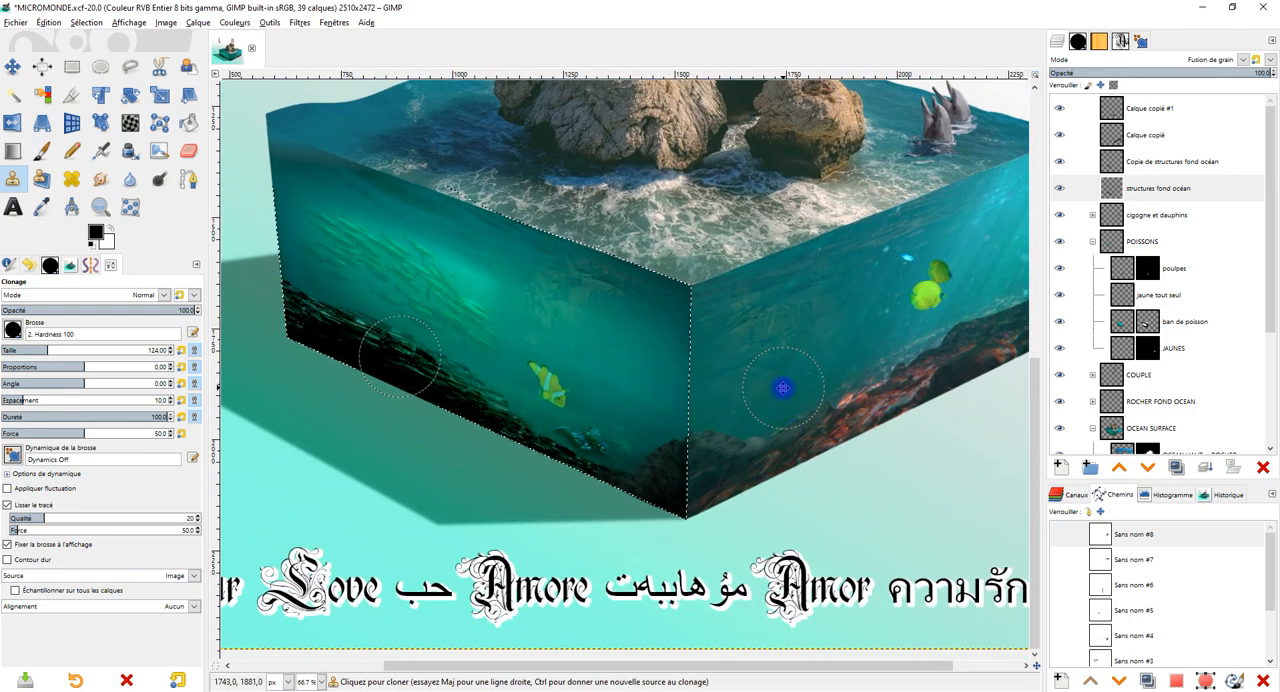
Clear the selection around the left face.
{"action": "left_click", "coordinate": [84, 70]}
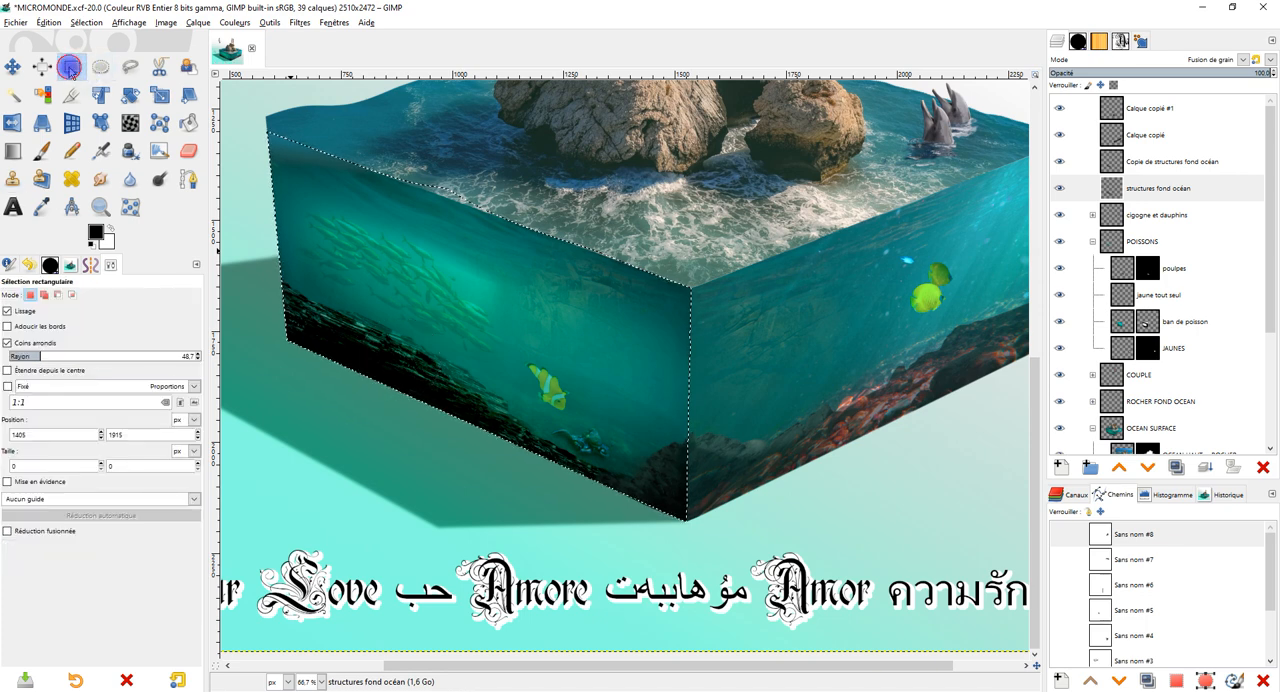
{"action": "left_click", "coordinate": [676, 213]}
{"action": "scroll", "coordinate": [676, 213], "scroll_direction": "down", "scroll_amount": 1}
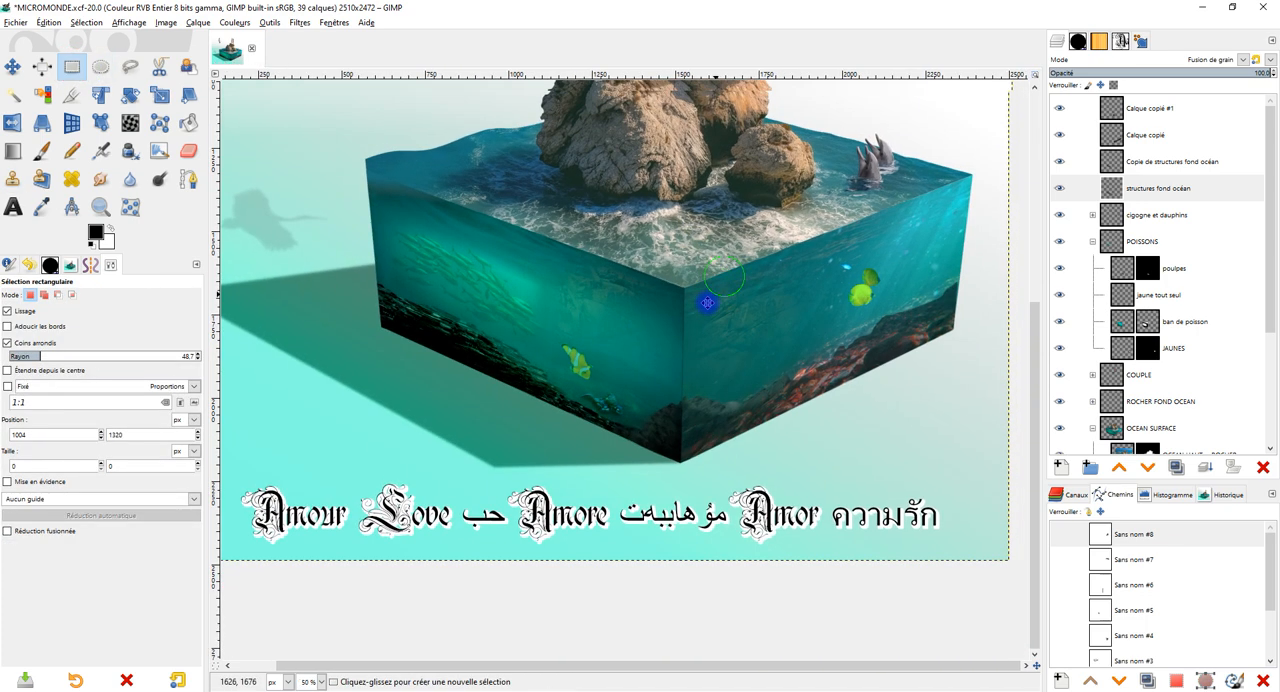
{"action": "scroll", "coordinate": [744, 258], "scroll_direction": "up", "scroll_amount": 2}
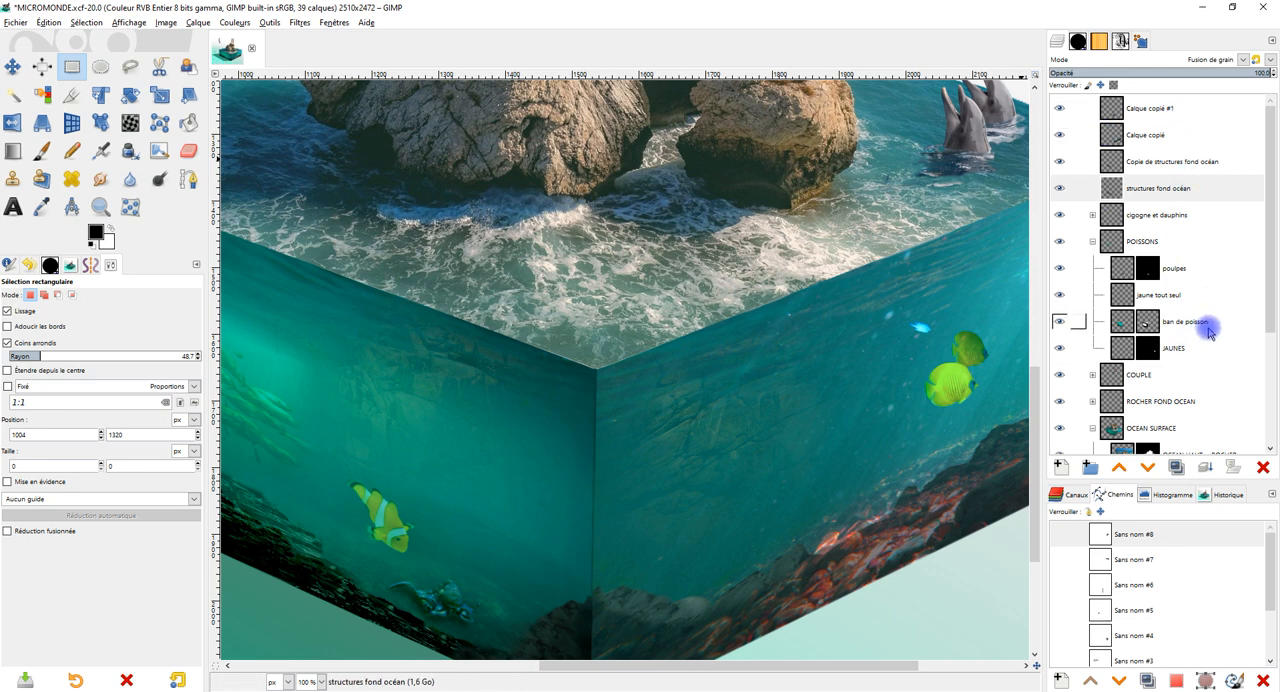
Collapse the POISSONS group and go through the four layers from Calque copié #1 to structures fond océan to check their settings.
{"action": "left_click", "coordinate": [1093, 241]}
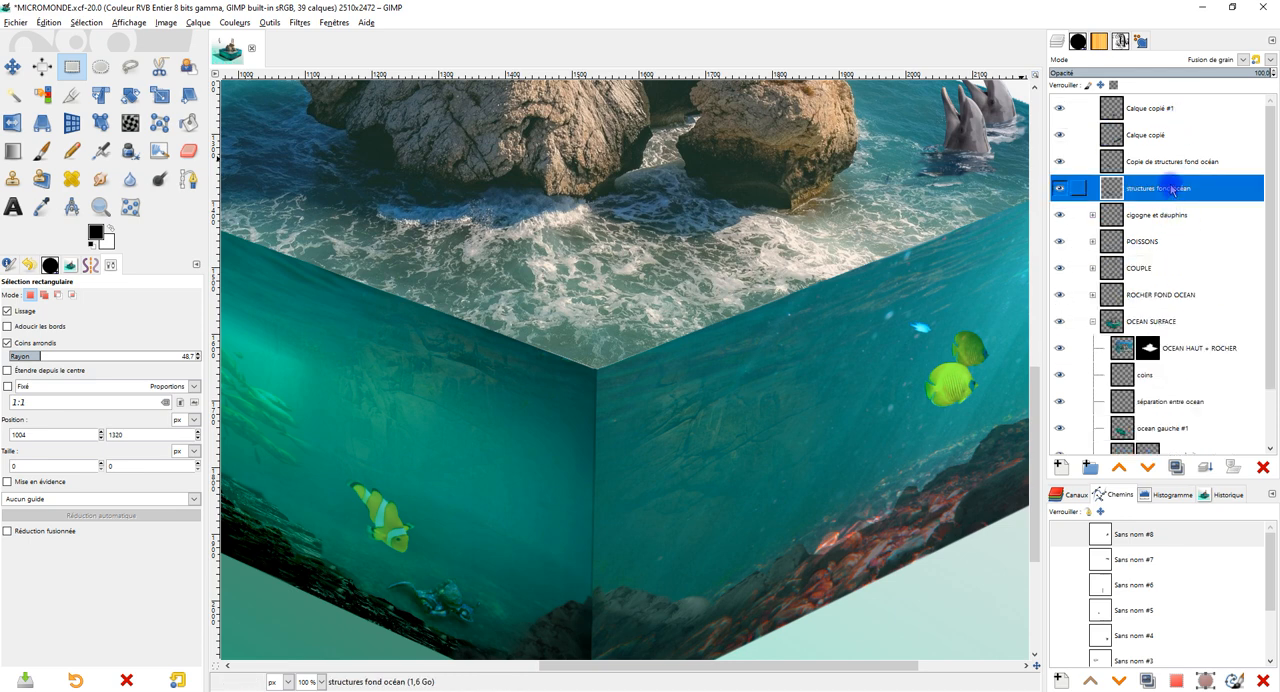
{"action": "left_click", "coordinate": [1180, 107]}
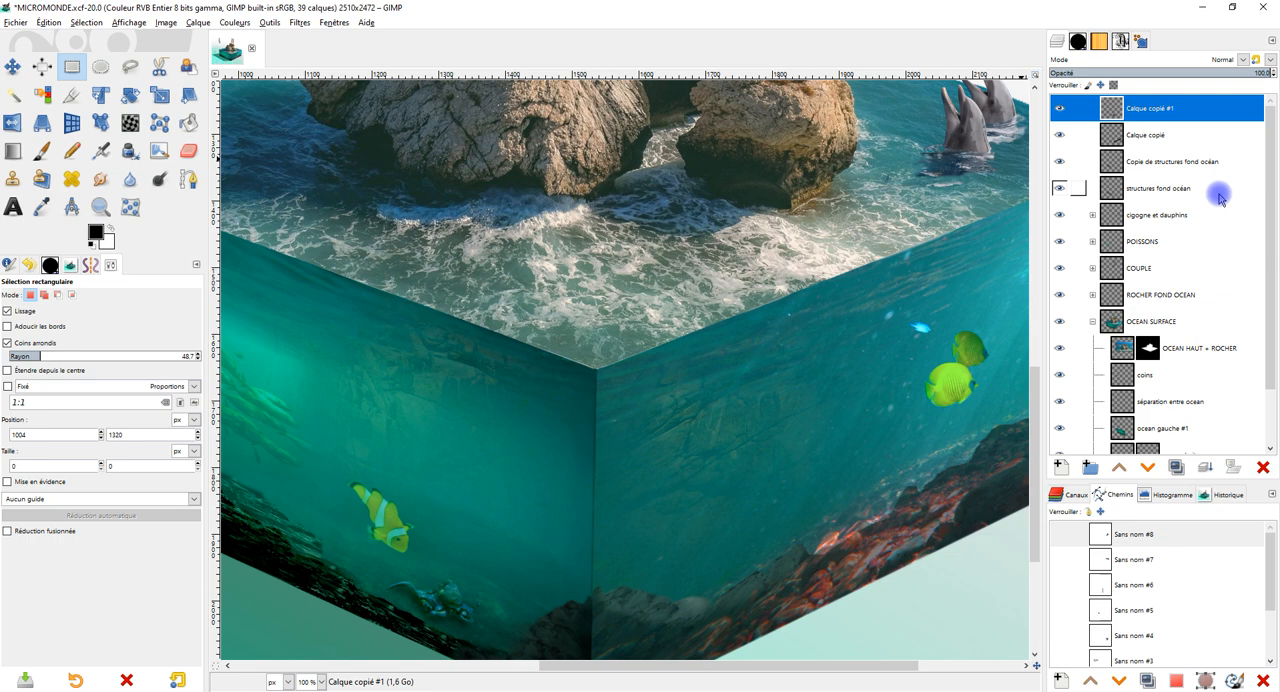
{"action": "left_click", "coordinate": [1147, 134]}
{"action": "left_click", "coordinate": [1153, 162]}
{"action": "left_click", "coordinate": [1155, 188]}
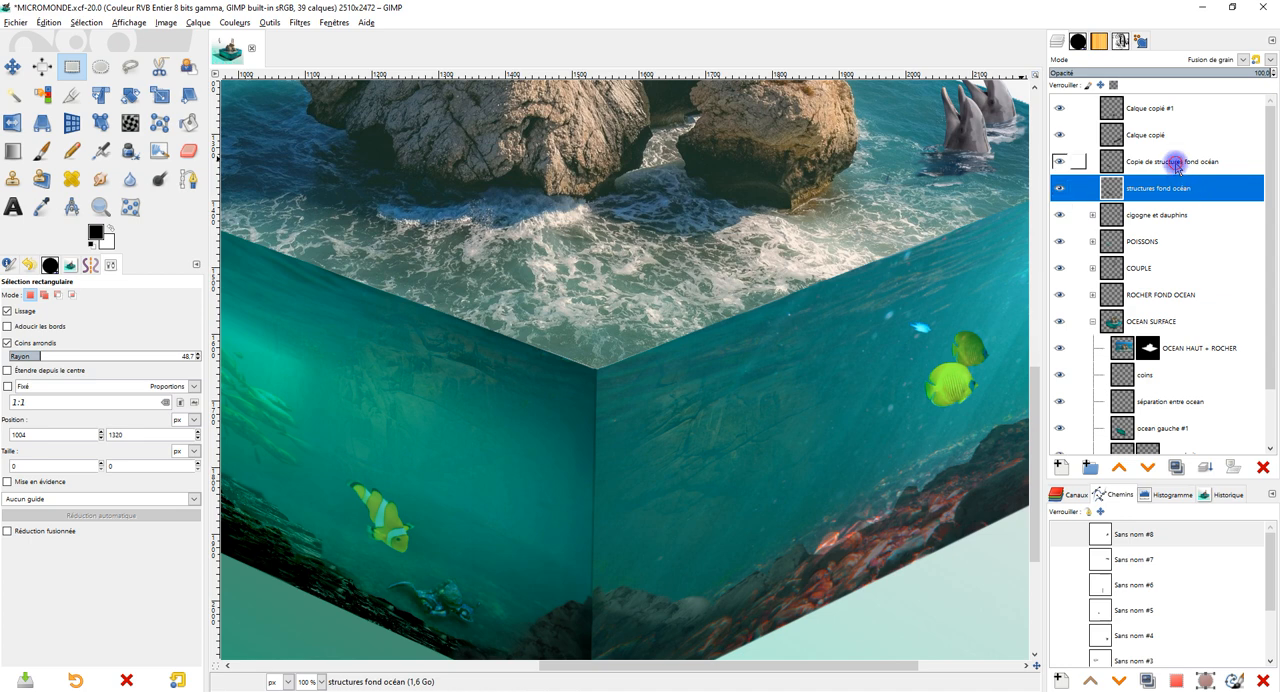
{"action": "left_click", "coordinate": [1177, 165]}
Adjust the opacity of Calque copié, the right face's rock shading, trying 90.7 and settling on 67.5.
{"action": "double_click", "coordinate": [1150, 135]}
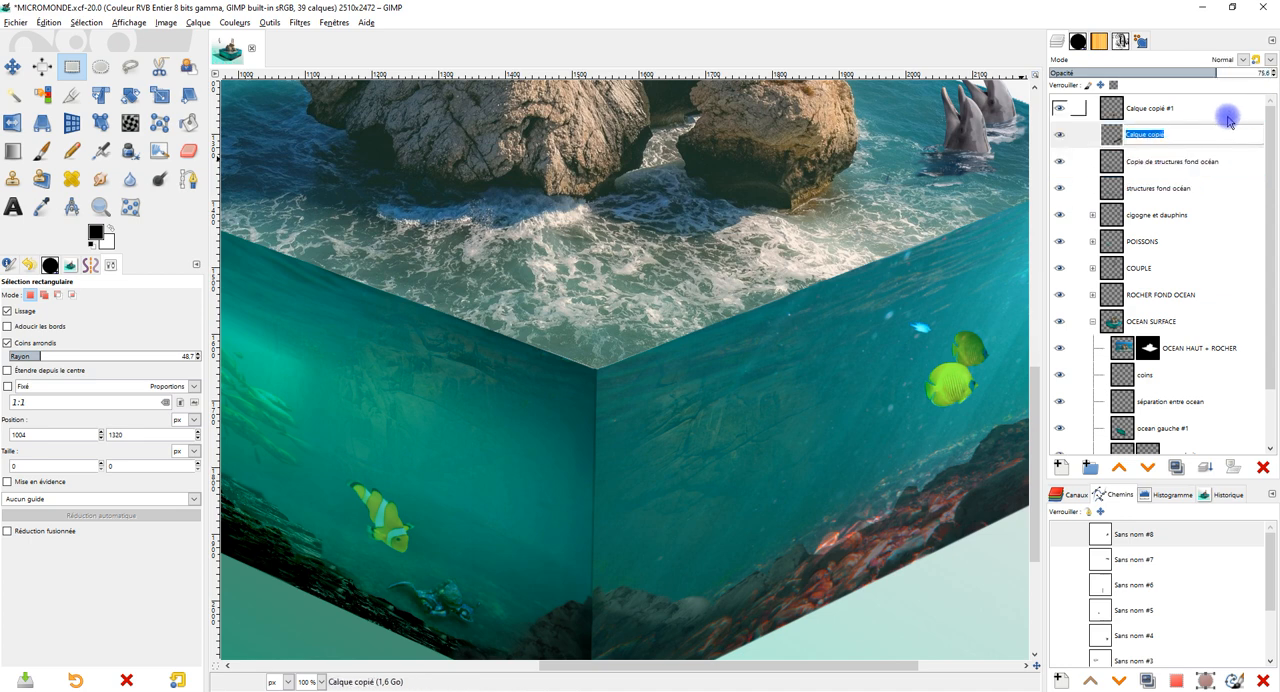
{"action": "left_click", "coordinate": [1150, 130]}
{"action": "left_click_drag", "start_coordinate": [1224, 72], "coordinate": [1250, 72]}
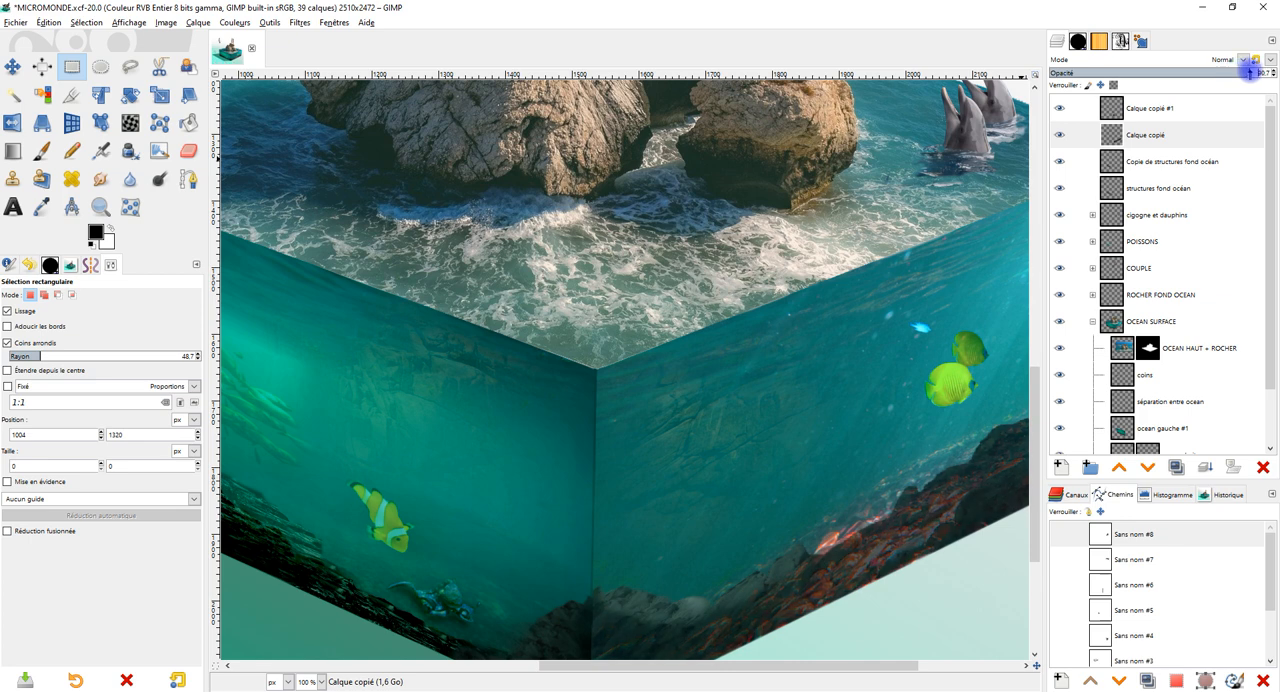
{"action": "left_click_drag", "start_coordinate": [928, 388], "coordinate": [792, 283]}
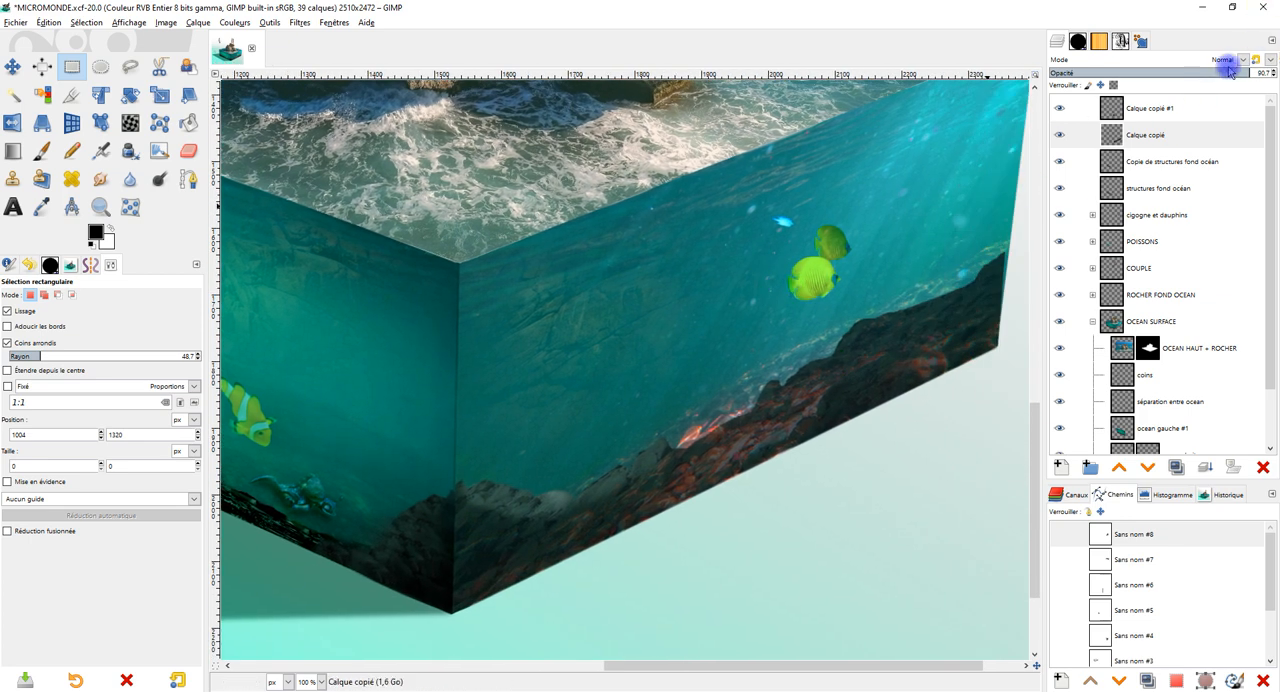
{"action": "left_click_drag", "start_coordinate": [1230, 72], "coordinate": [1198, 72]}
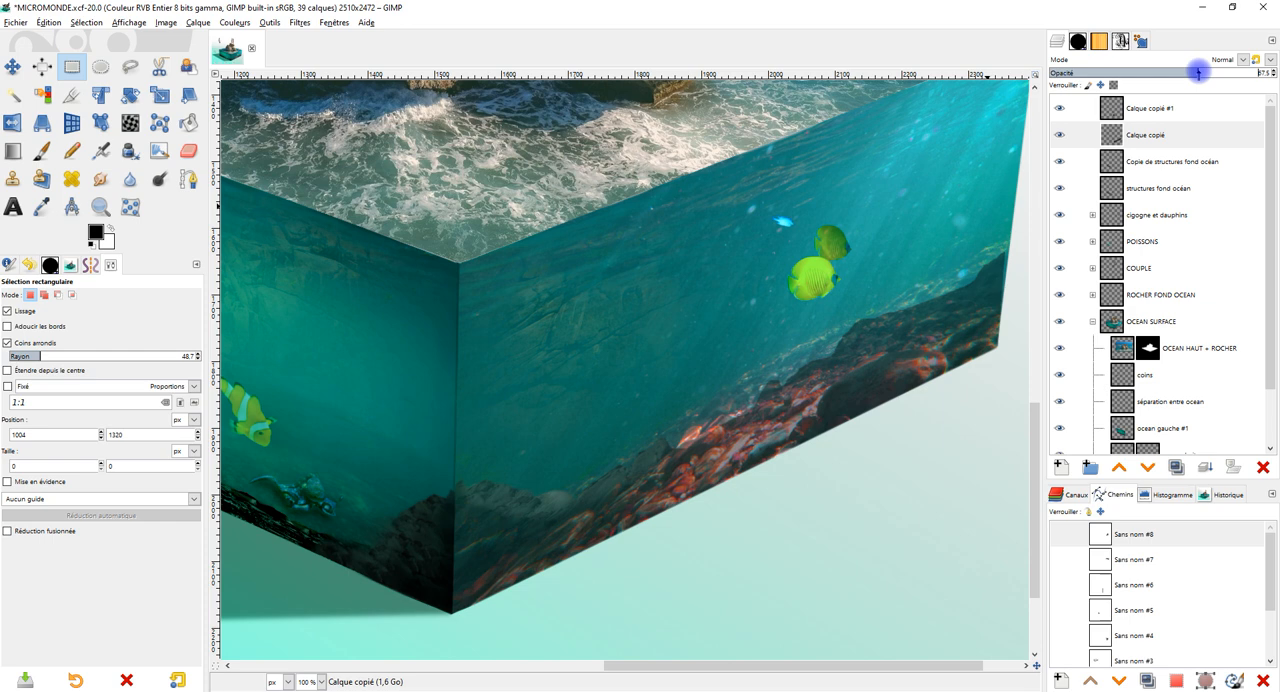
Set the opacity of Calque copié #1 to 100 and place the layer directly below Calque copié.
{"action": "left_click", "coordinate": [1156, 108]}
{"action": "left_click_drag", "start_coordinate": [1225, 72], "coordinate": [1271, 66]}
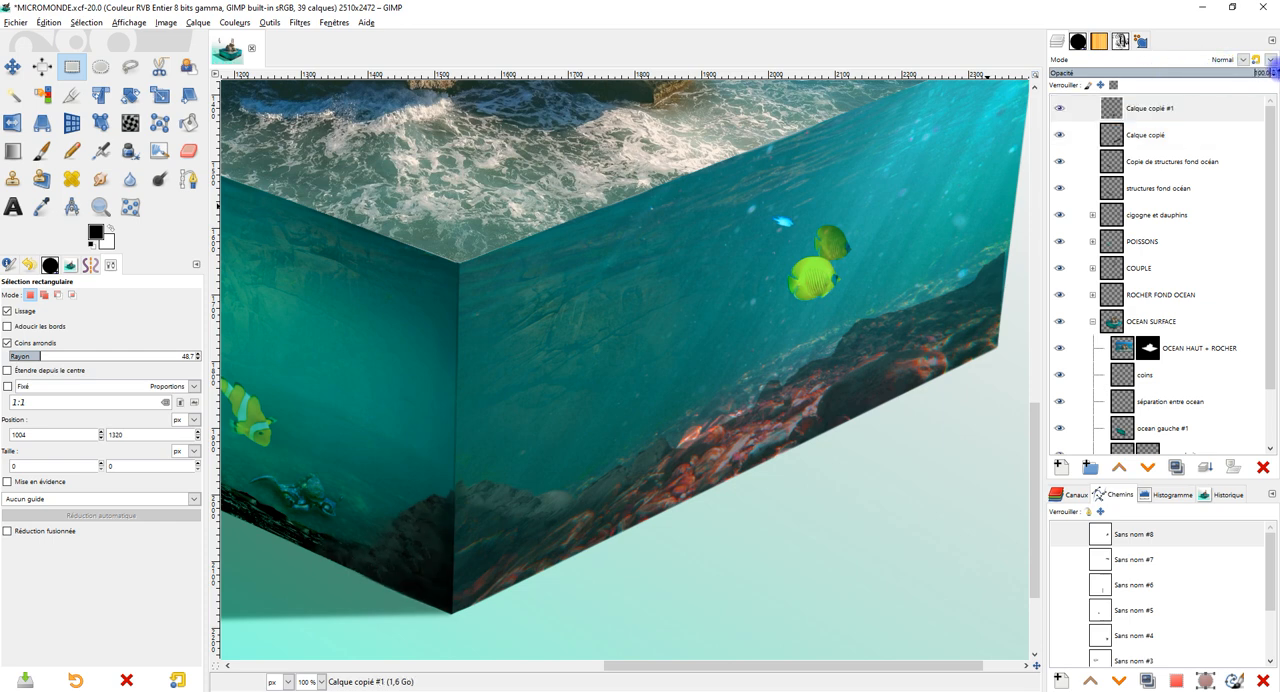
{"action": "left_click_drag", "start_coordinate": [1149, 112], "coordinate": [1221, 152]}
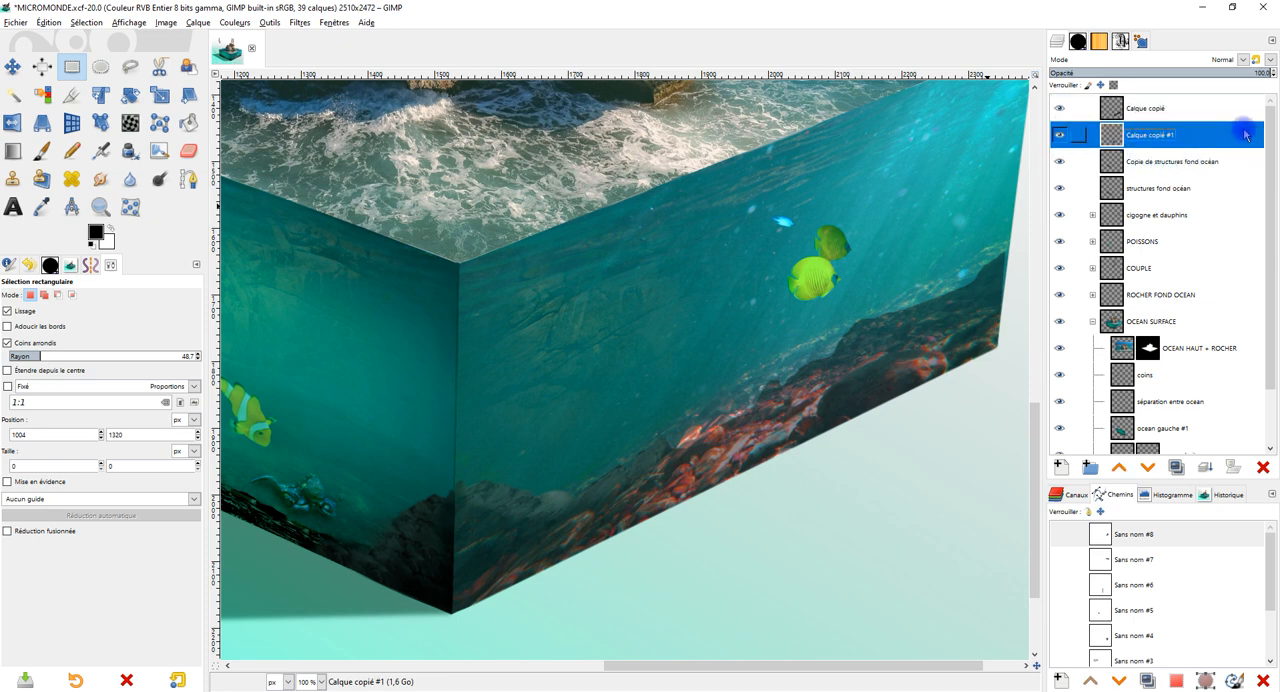
Compare with Copie de structures fond océan, try the Fusion de grain mode on Calque copié #1, and return it to Normal.
{"action": "left_click", "coordinate": [1165, 162]}
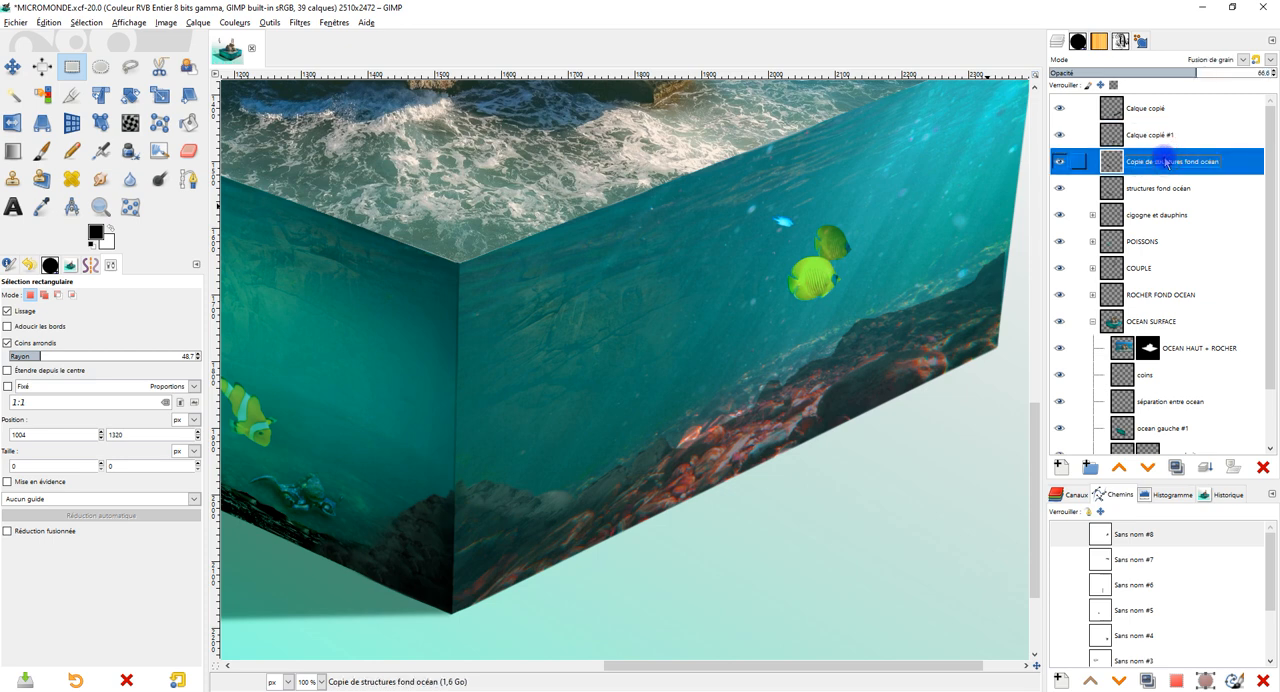
{"action": "left_click", "coordinate": [1196, 135]}
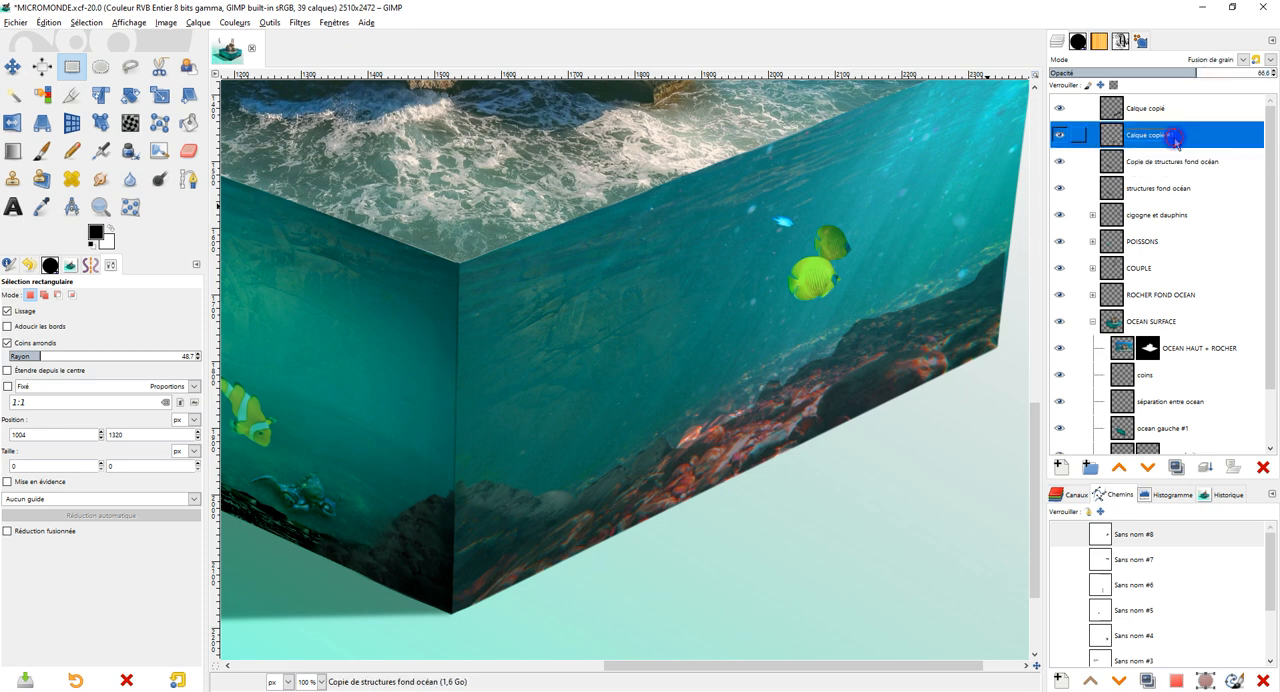
{"action": "left_click", "coordinate": [1214, 62]}
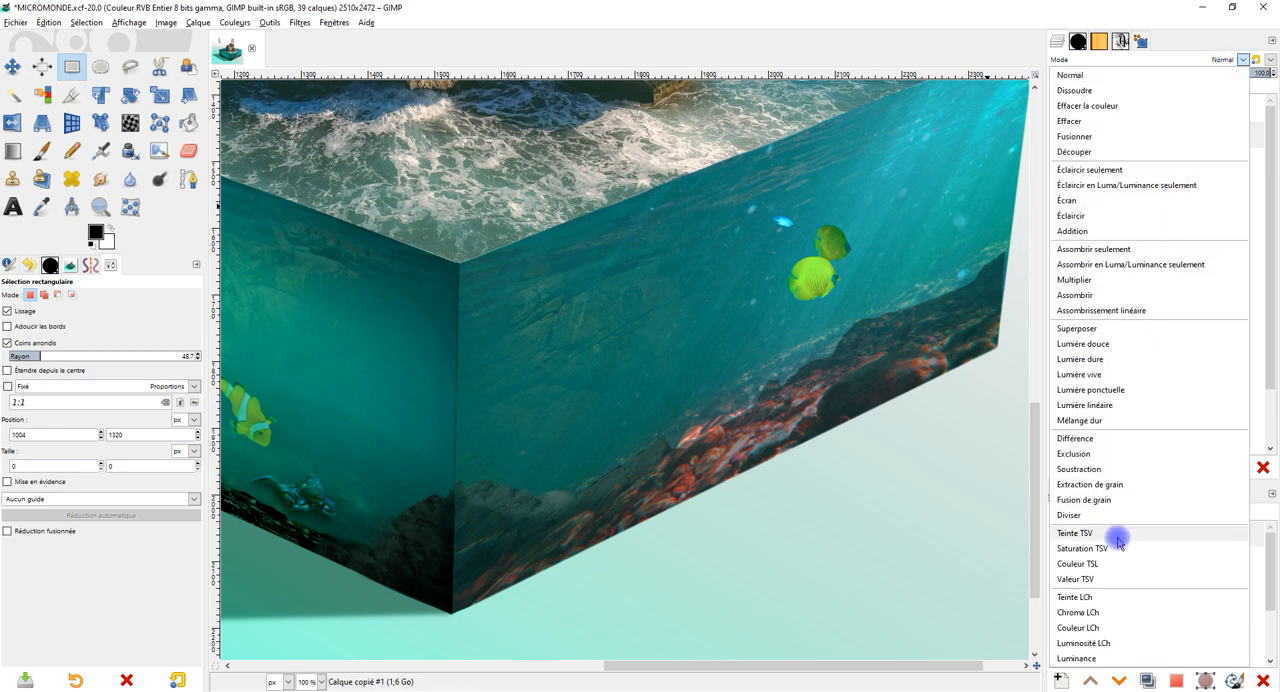
{"action": "left_click", "coordinate": [1123, 499]}
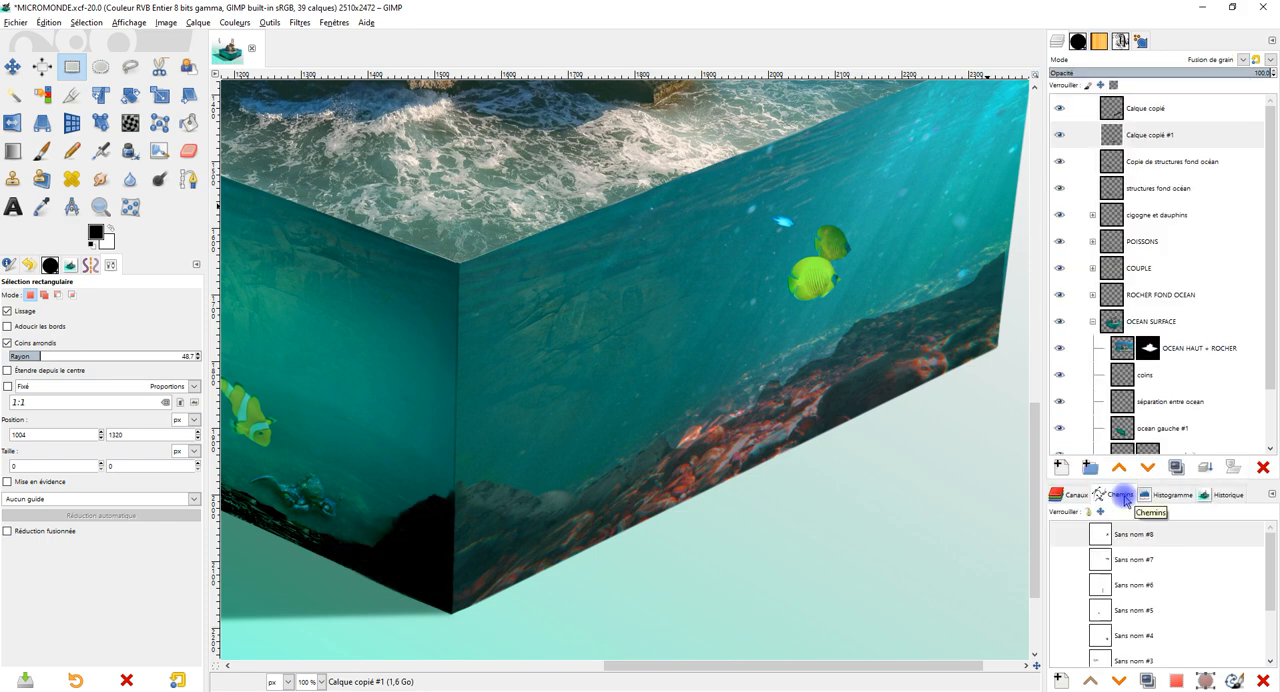
{"action": "left_click", "coordinate": [1217, 62]}
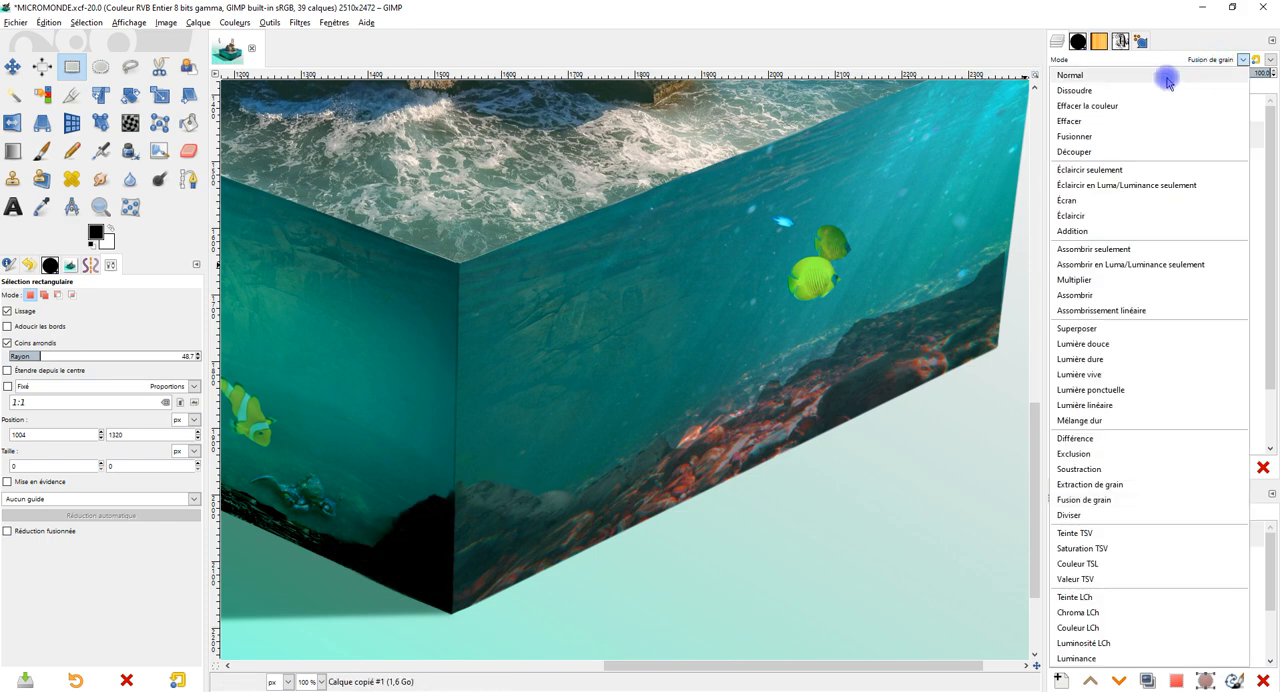
{"action": "left_click", "coordinate": [1166, 75]}
Check Calque copié by toggling its visibility, and rename the layer as "fond roches à droite".
{"action": "left_click", "coordinate": [1150, 110]}
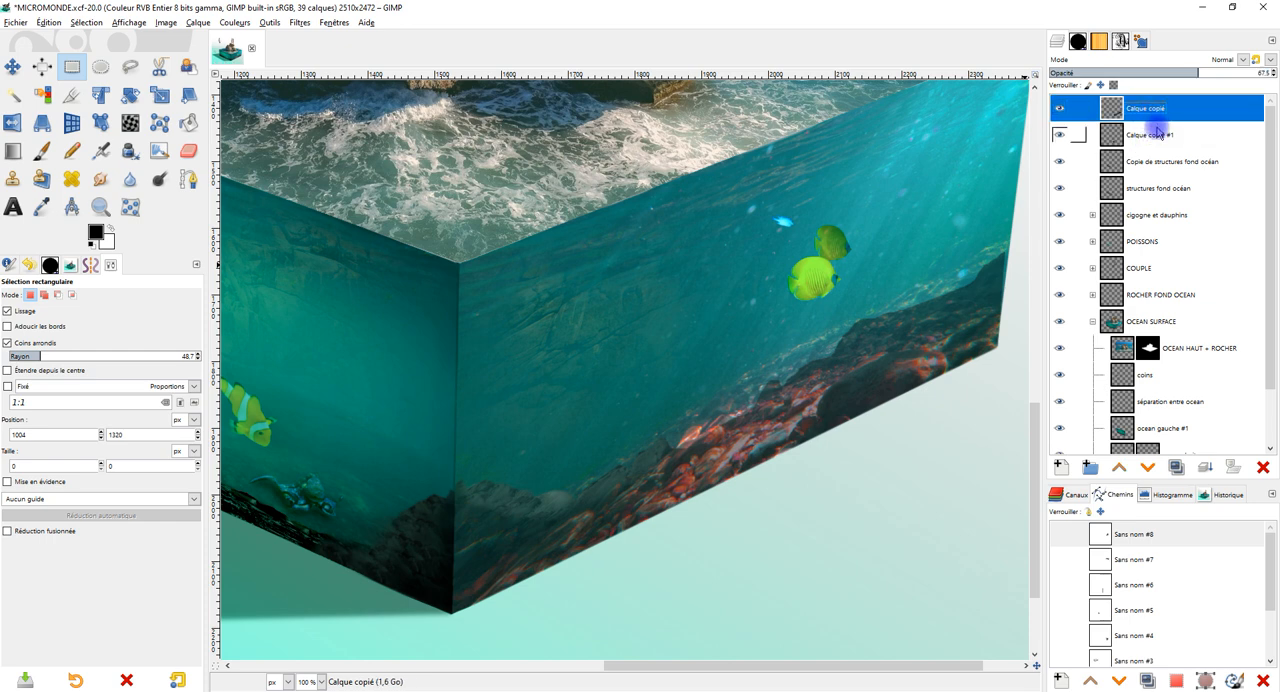
{"action": "double_click", "coordinate": [1148, 108]}
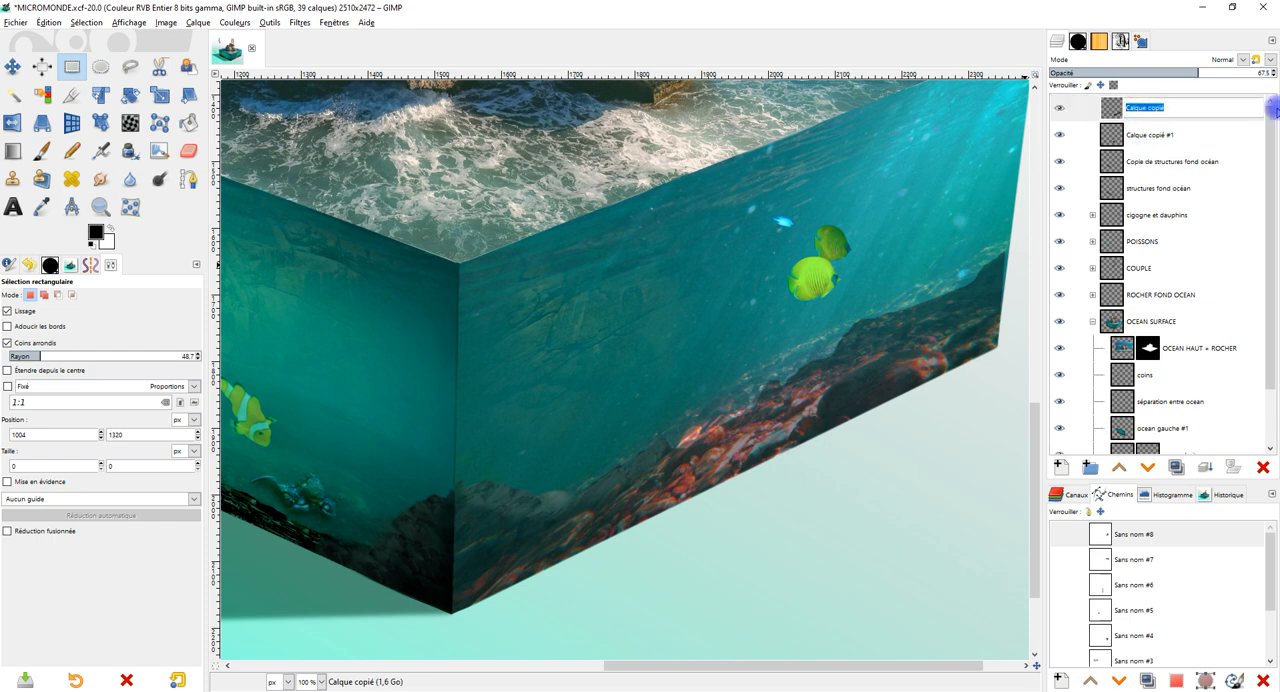
{"action": "left_click", "coordinate": [1057, 104]}
{"action": "left_click", "coordinate": [1057, 104]}
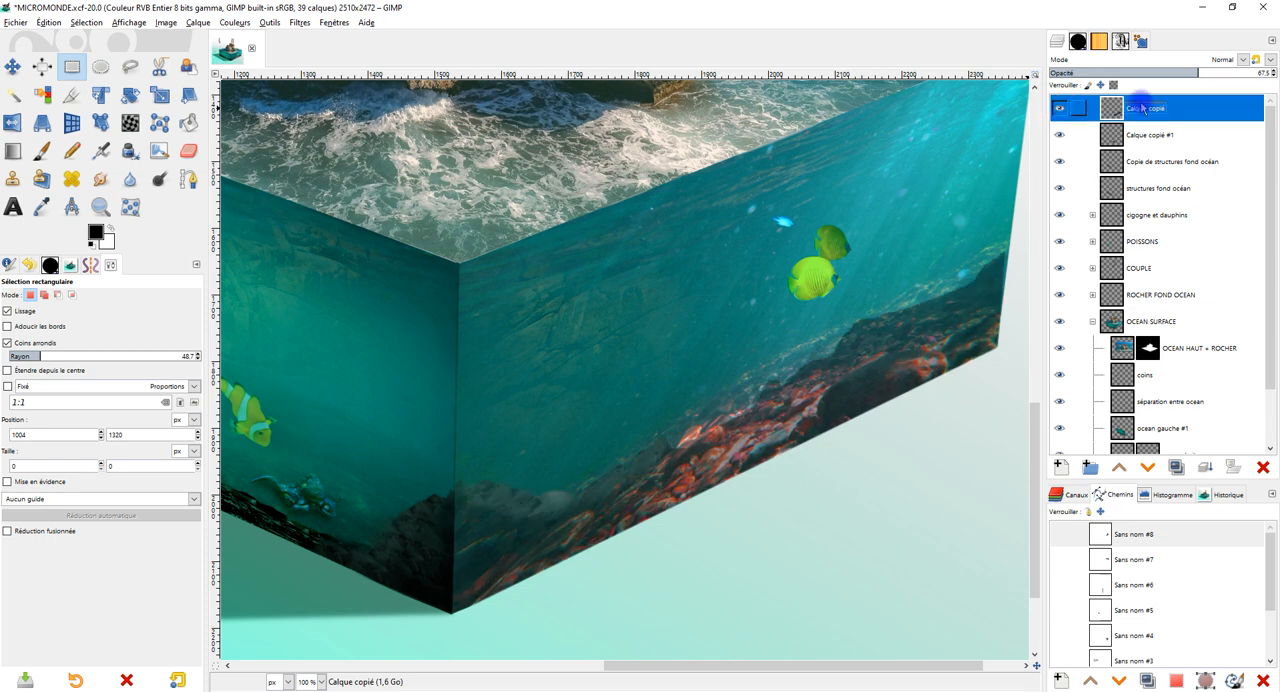
{"action": "double_click", "coordinate": [1143, 107]}
{"action": "type", "text": "fo"}
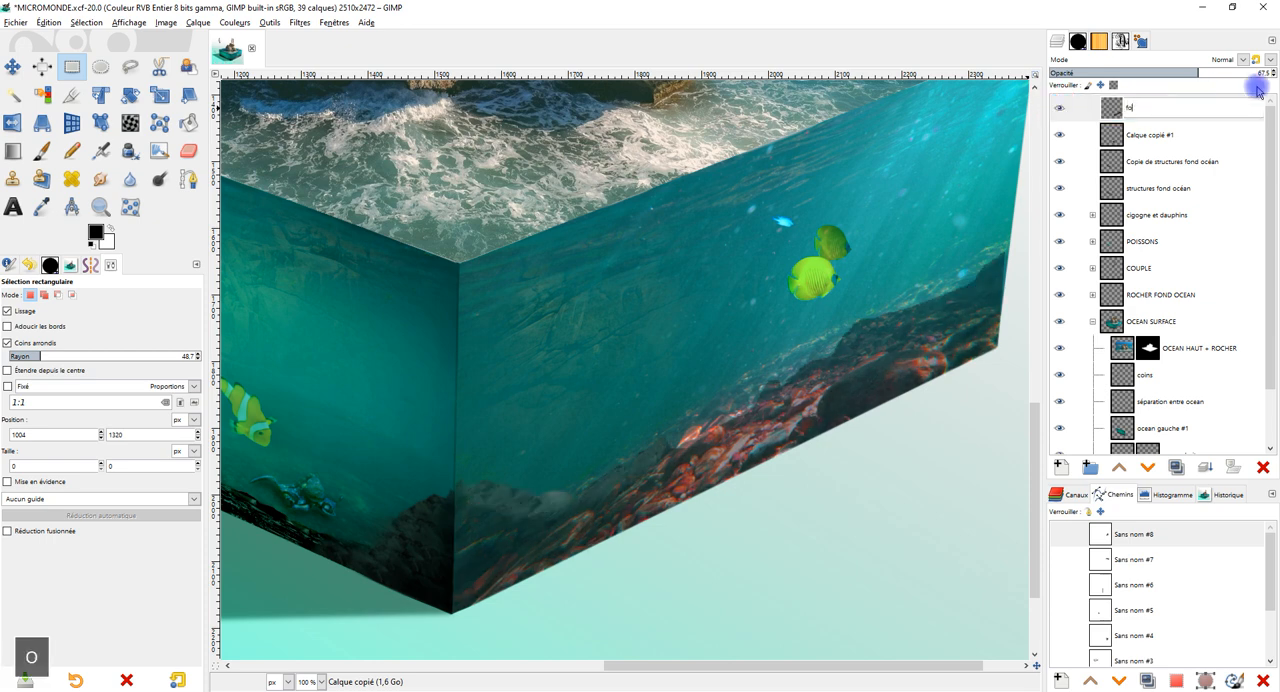
{"action": "type", "text": "nd "}
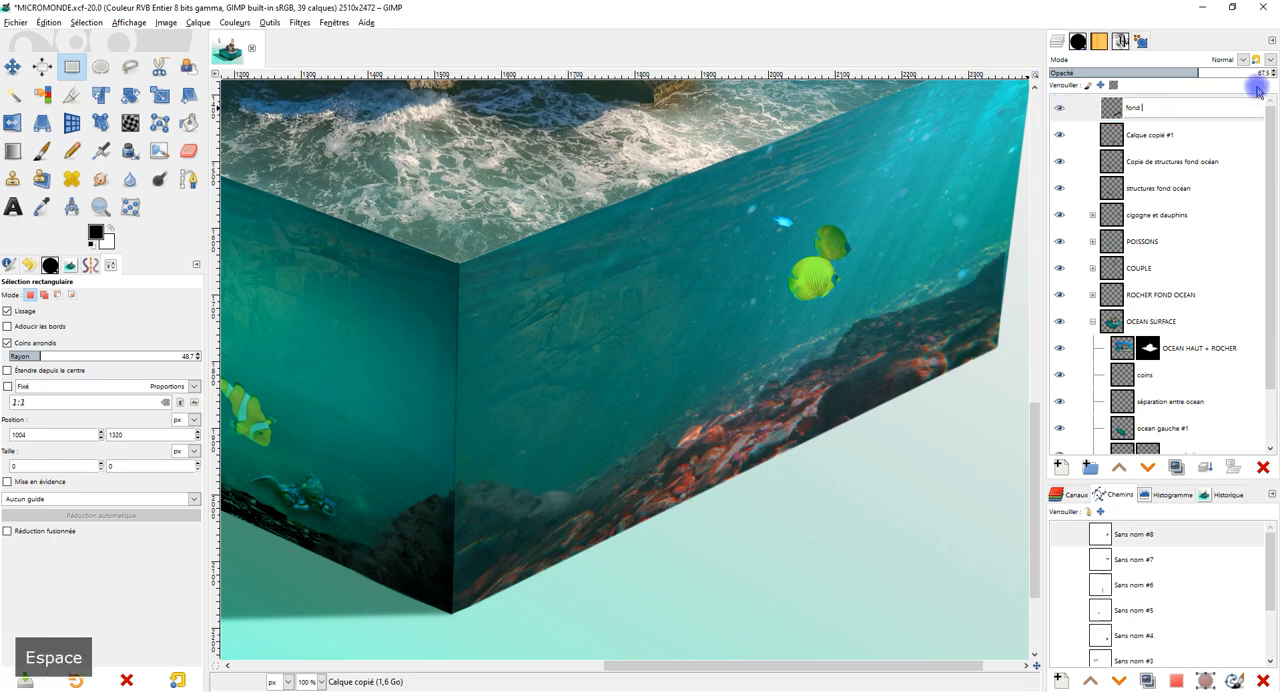
{"action": "type", "text": "roches à d"}
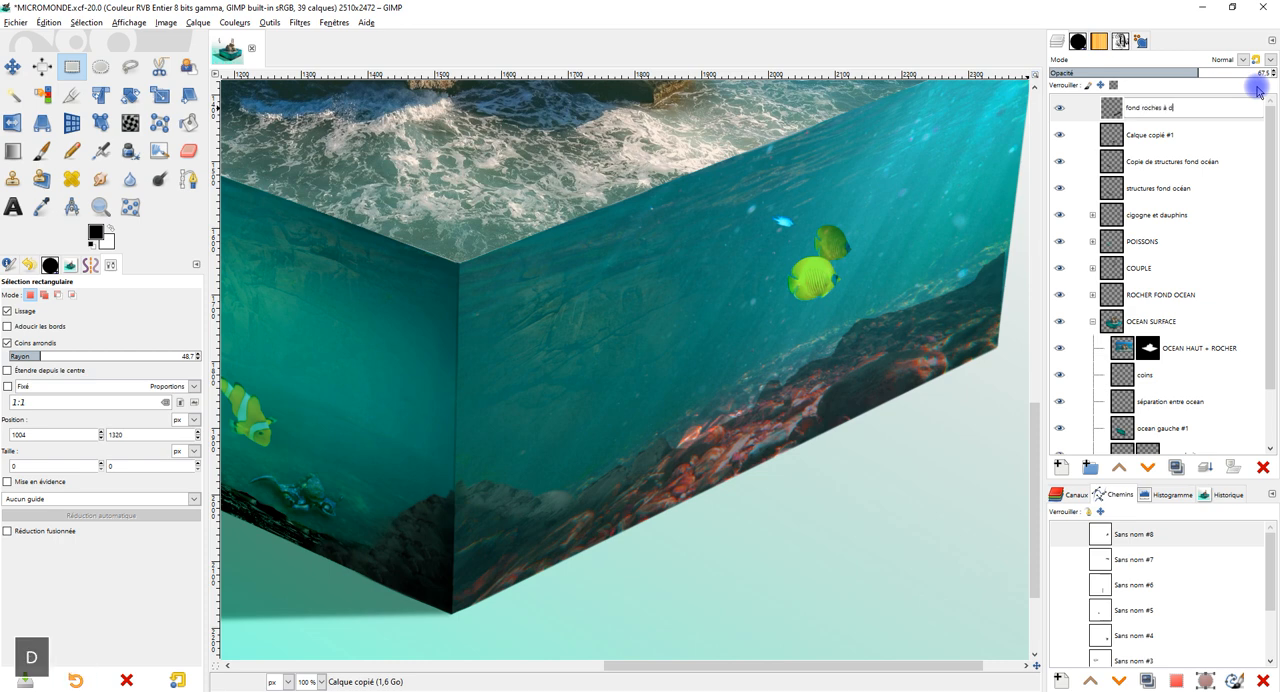
{"action": "type", "text": "roite"}
{"action": "key", "text": "Return"}
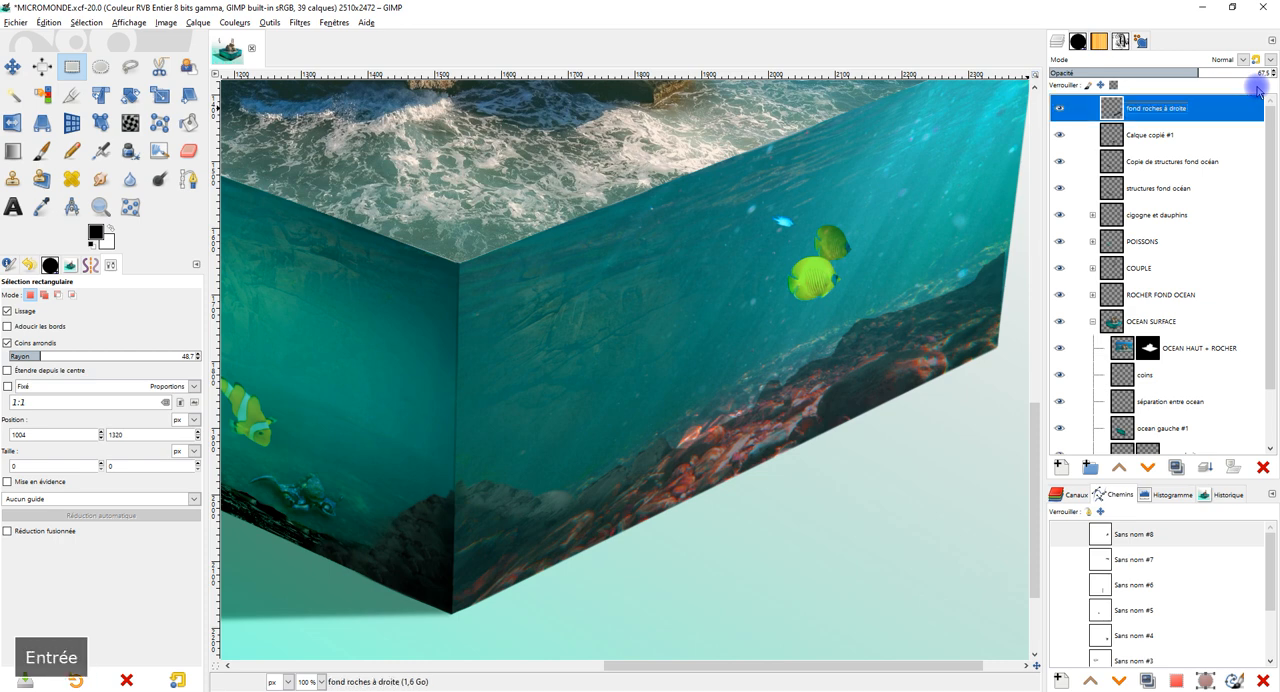
Rename the layer Calque copié #1 as "coin à gauche".
{"action": "key", "text": "Down"}
{"action": "key", "text": "F2"}
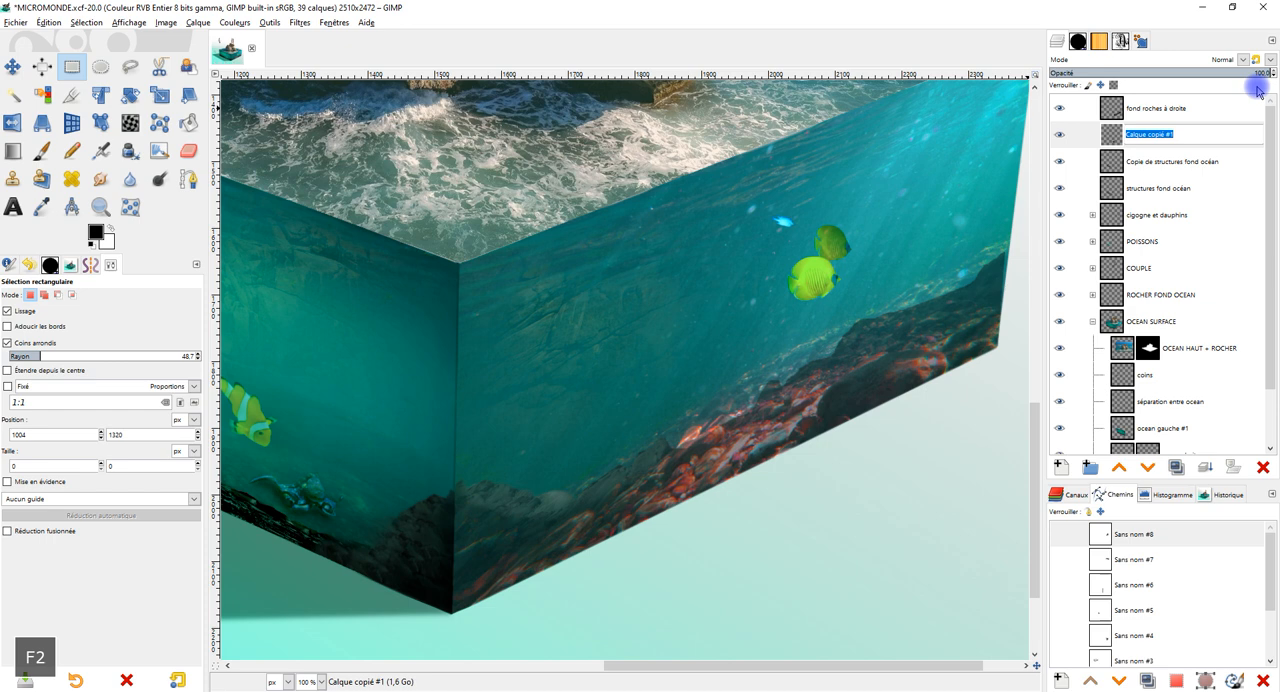
{"action": "type", "text": "coin à gau"}
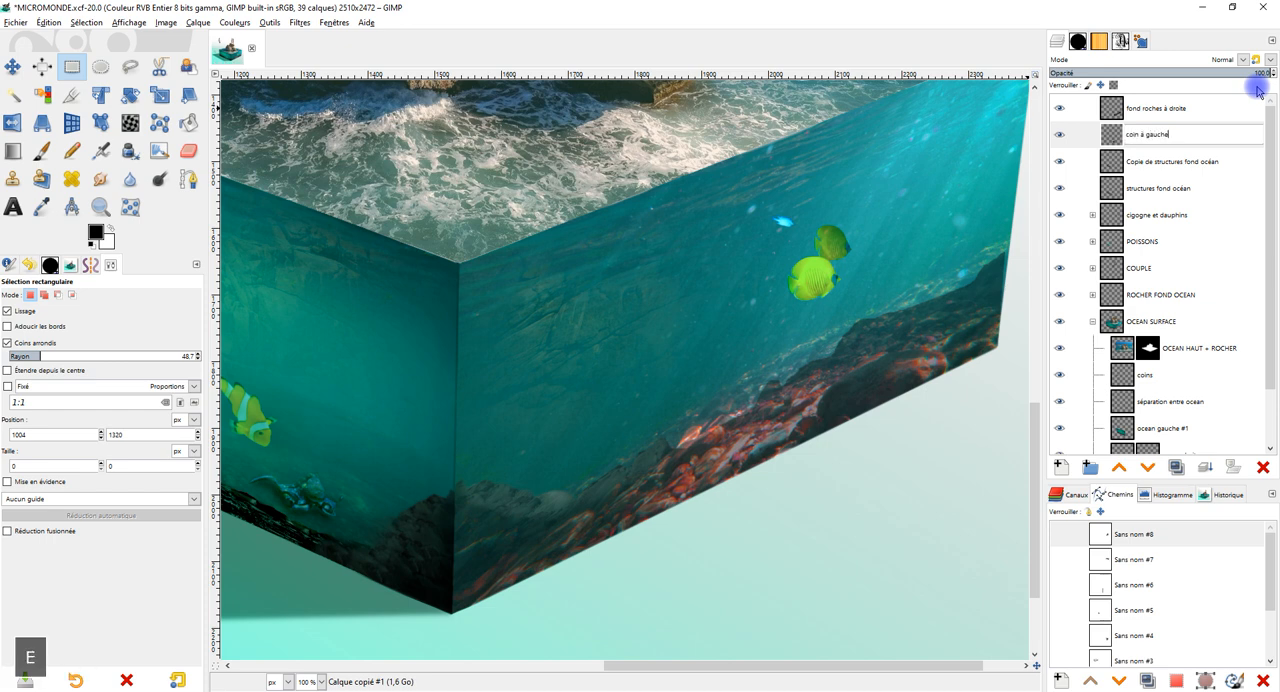
{"action": "type", "text": "che"}
{"action": "key", "text": "Return"}
Create a layer group at the top of the layer stack and name it "coin et roche à droite".
{"action": "left_click", "coordinate": [1214, 106]}
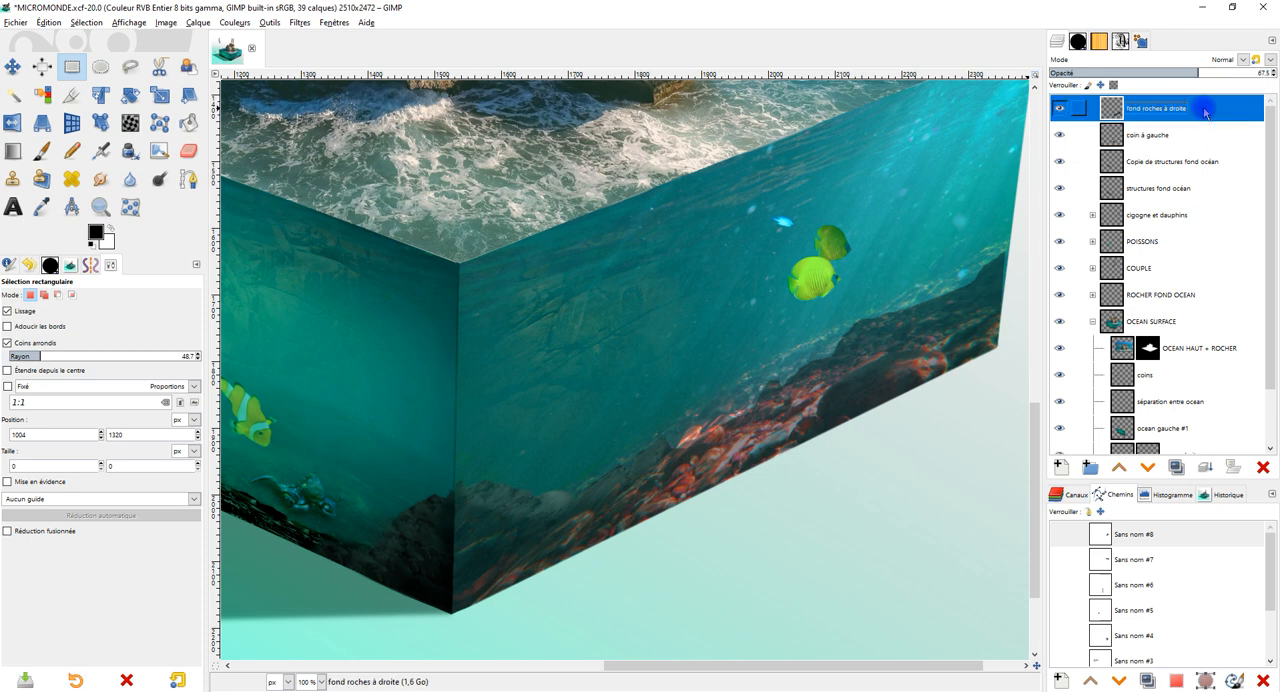
{"action": "left_click", "coordinate": [1202, 132]}
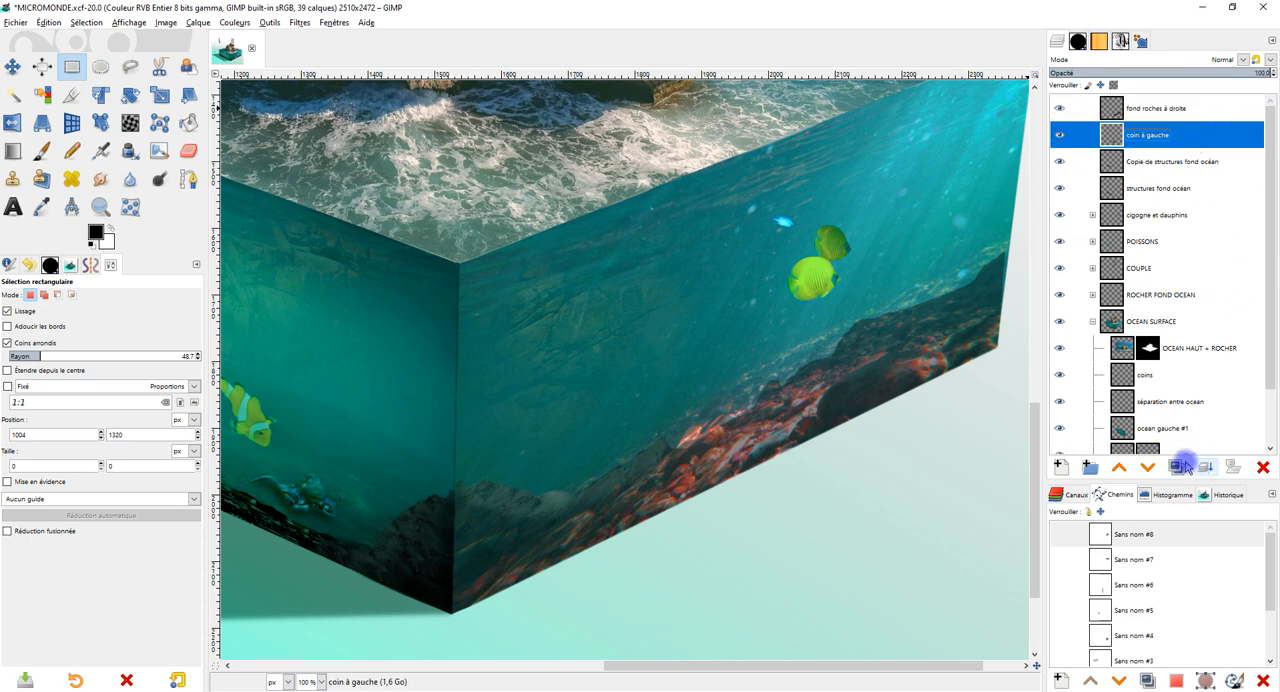
{"action": "left_click", "coordinate": [1088, 468]}
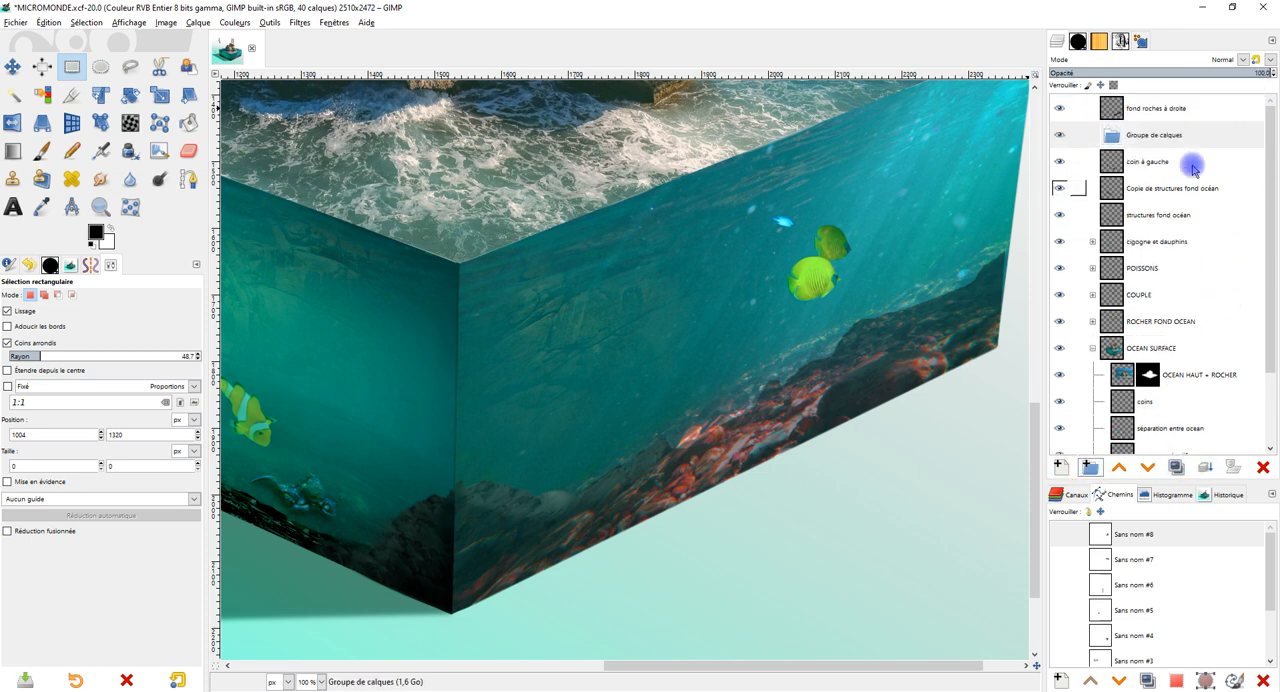
{"action": "left_click_drag", "start_coordinate": [1157, 134], "coordinate": [1168, 108]}
{"action": "double_click", "coordinate": [1165, 107]}
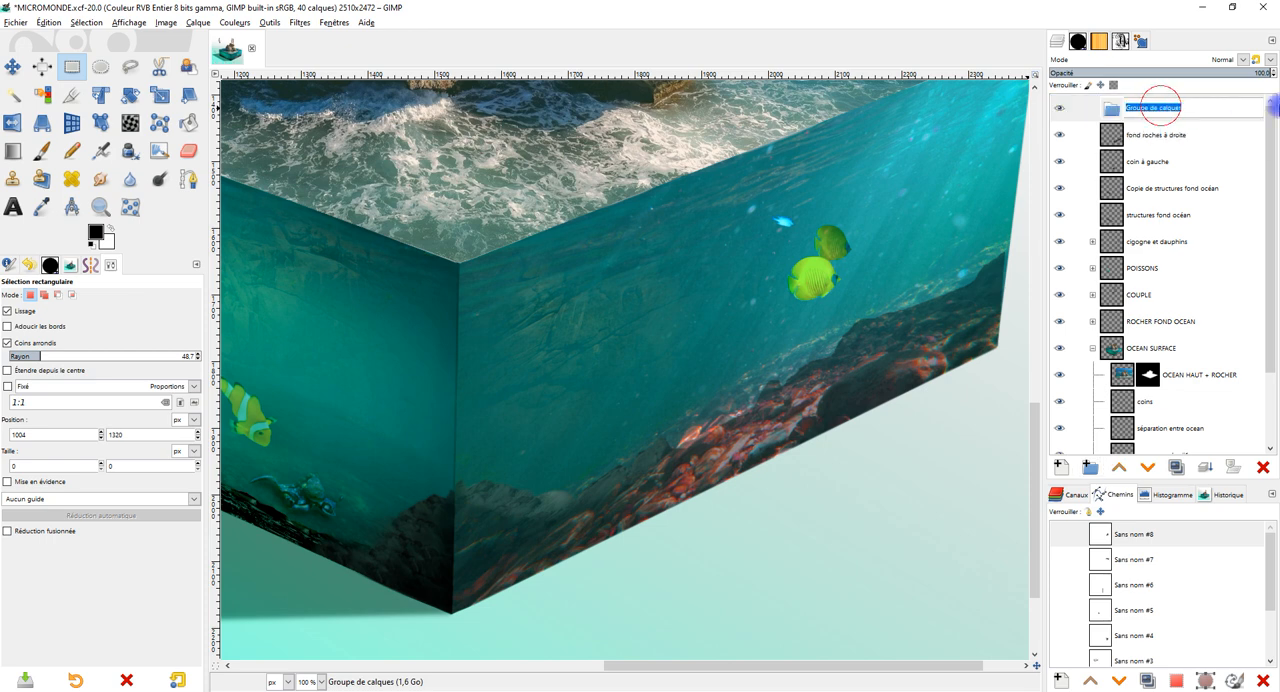
{"action": "type", "text": "Coin et "}
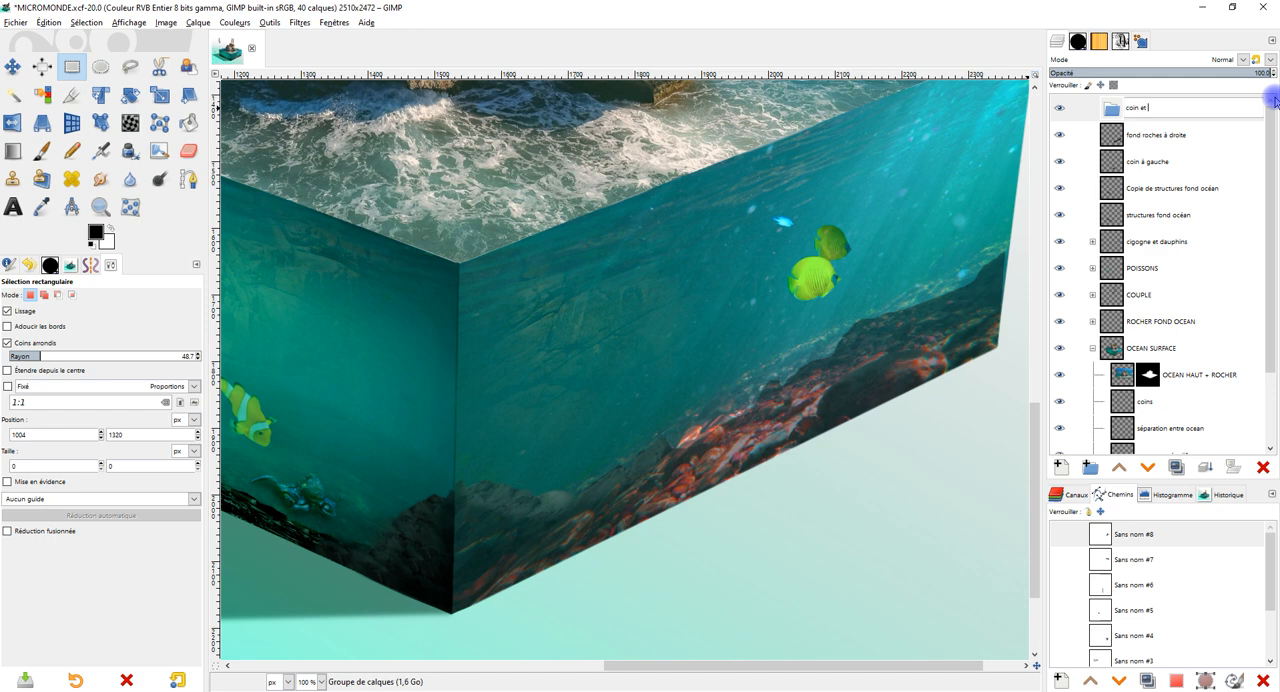
{"action": "type", "text": "roche à "}
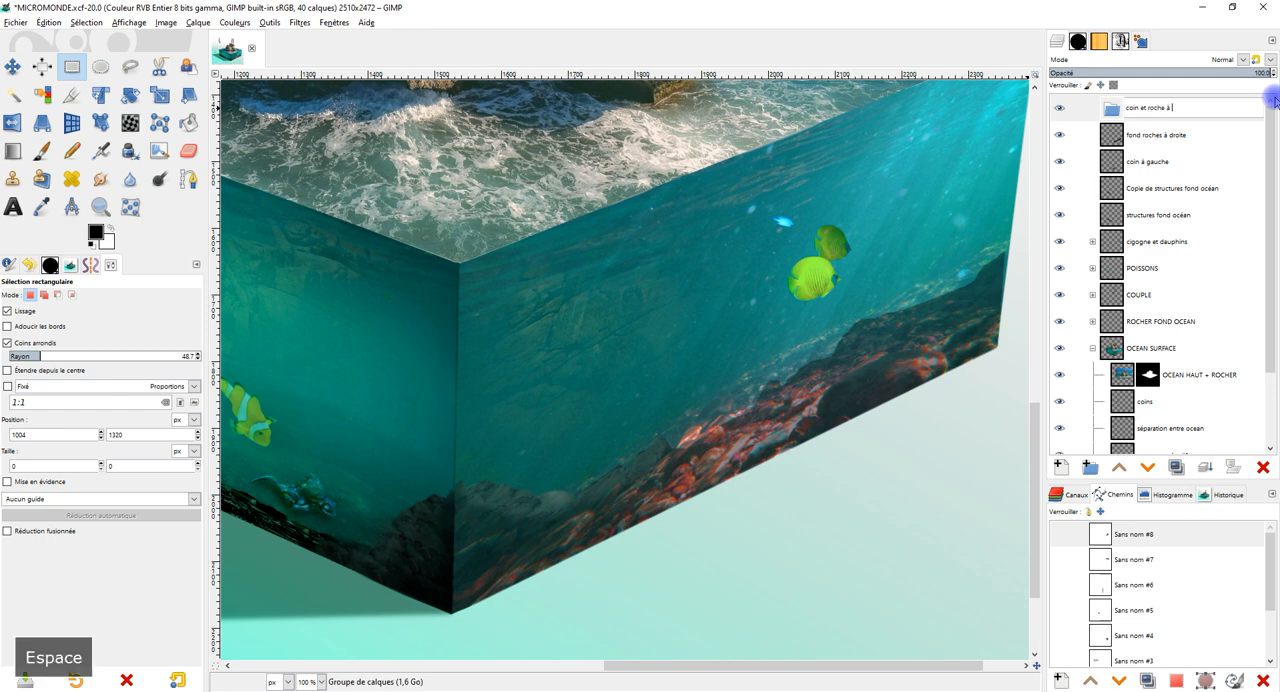
{"action": "type", "text": "droite"}
{"action": "key", "text": "Return"}
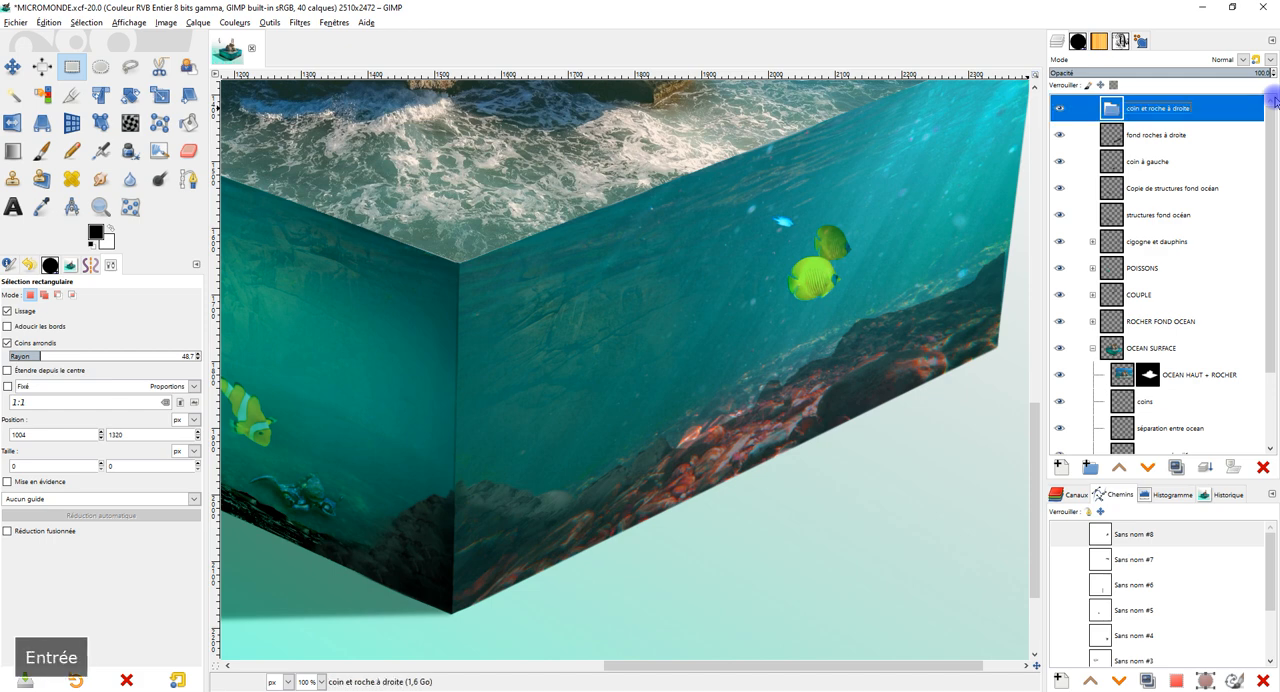
Move the layers fond roches à droite and coin à gauche into the group coin et roche à droite, and collapse it.
{"action": "left_click_drag", "start_coordinate": [1155, 132], "coordinate": [1165, 109]}
{"action": "left_click_drag", "start_coordinate": [1143, 161], "coordinate": [1152, 132]}
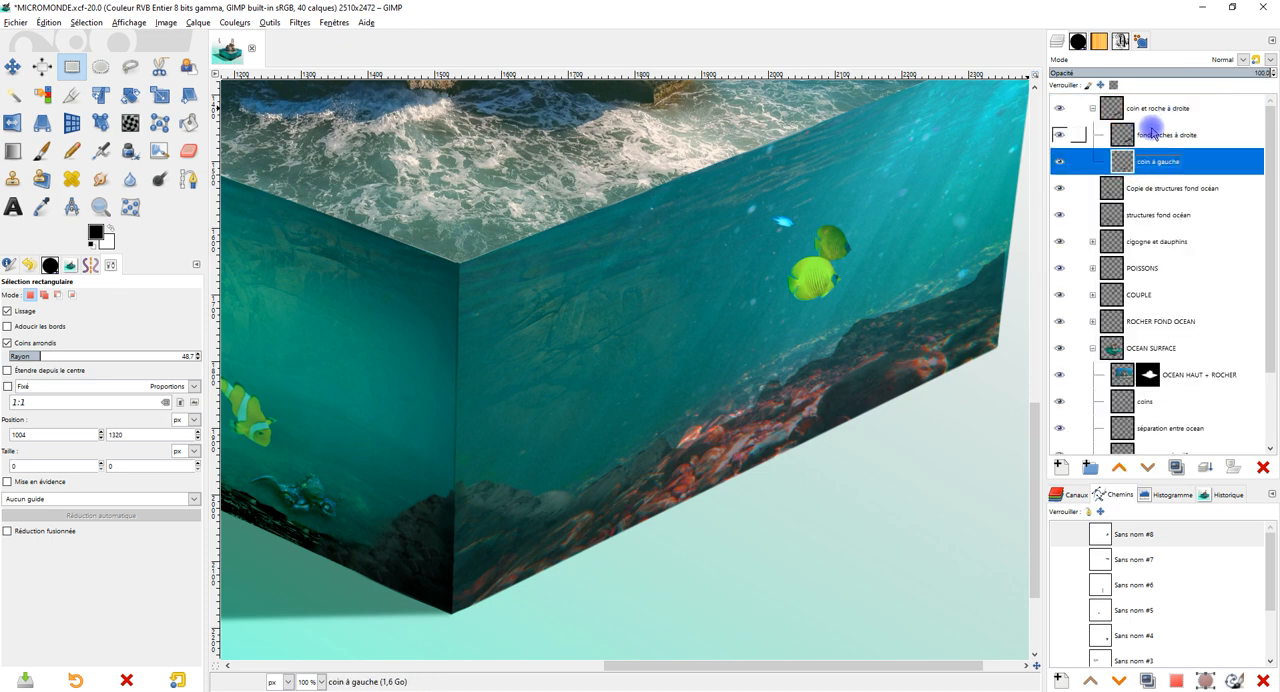
{"action": "left_click", "coordinate": [1094, 108]}
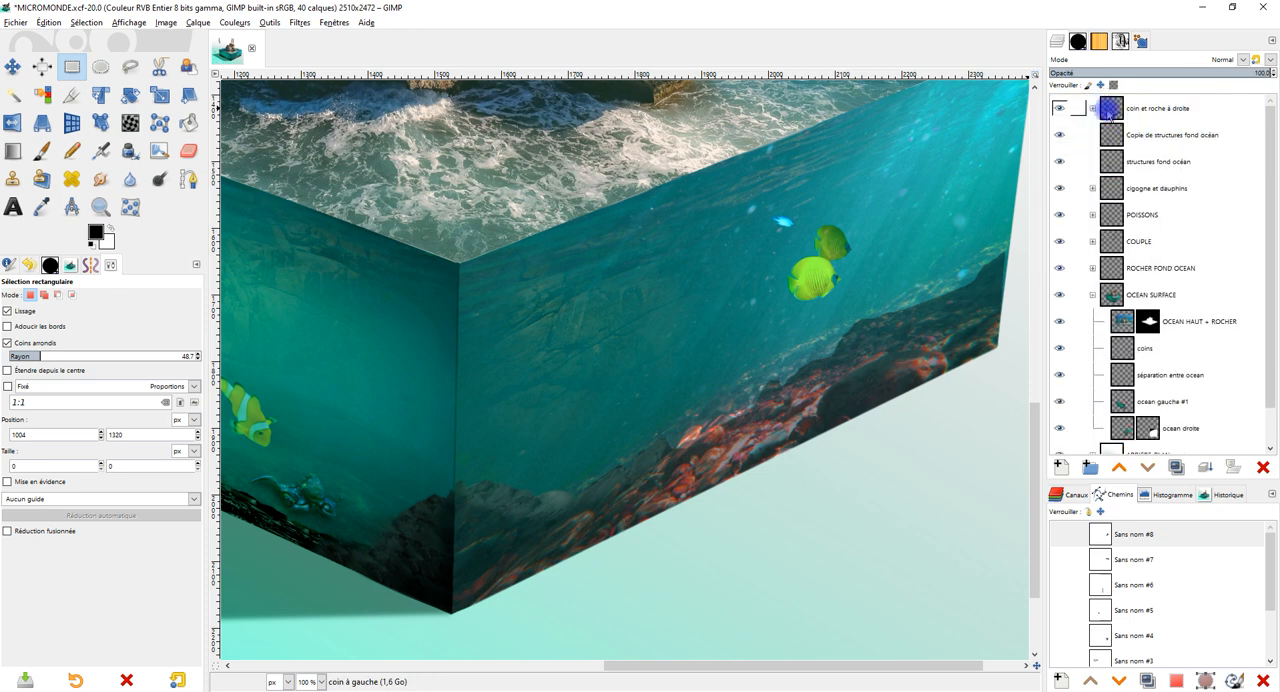
Create a layer group directly above the structures fond océan layer and name it "structures au fond à gauche".
{"action": "left_click", "coordinate": [1160, 147]}
{"action": "left_click", "coordinate": [1166, 165]}
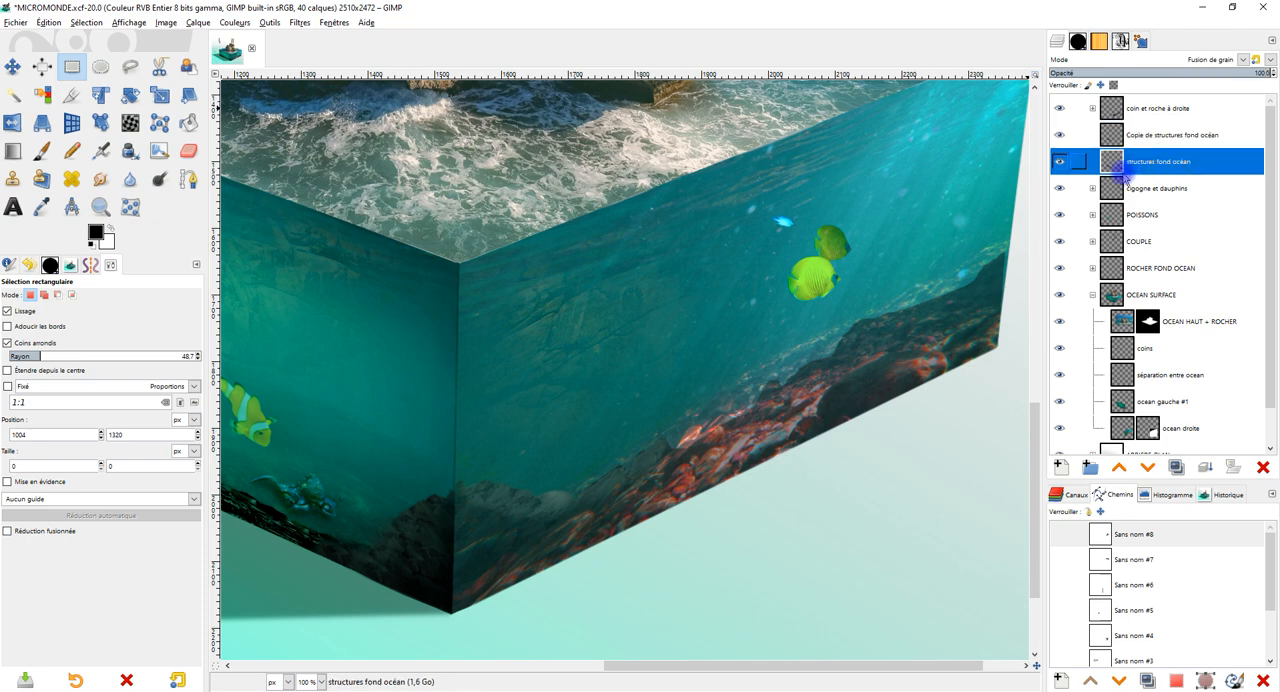
{"action": "scroll", "coordinate": [585, 403], "scroll_direction": "down", "scroll_amount": 2}
{"action": "left_click_drag", "start_coordinate": [497, 406], "coordinate": [731, 415]}
{"action": "scroll", "coordinate": [731, 415], "scroll_direction": "up", "scroll_amount": 1}
{"action": "left_click_drag", "start_coordinate": [838, 417], "coordinate": [783, 462]}
{"action": "scroll", "coordinate": [772, 405], "scroll_direction": "down", "scroll_amount": 2}
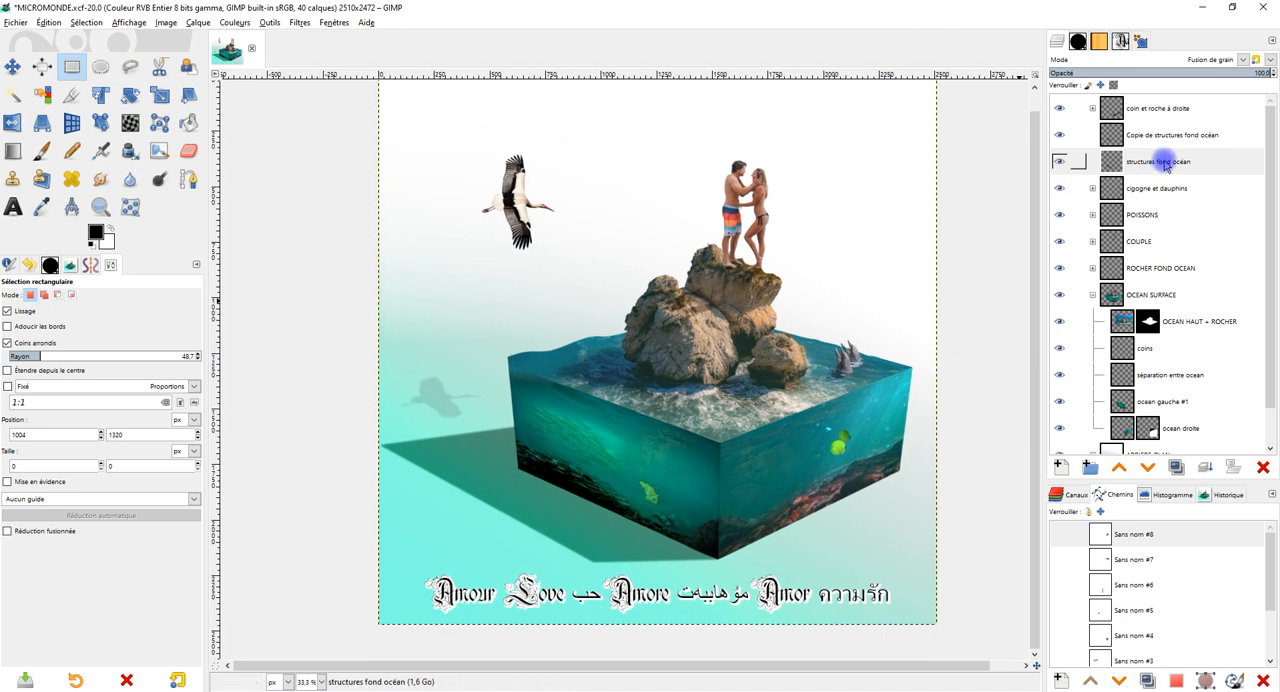
{"action": "left_click", "coordinate": [1088, 471]}
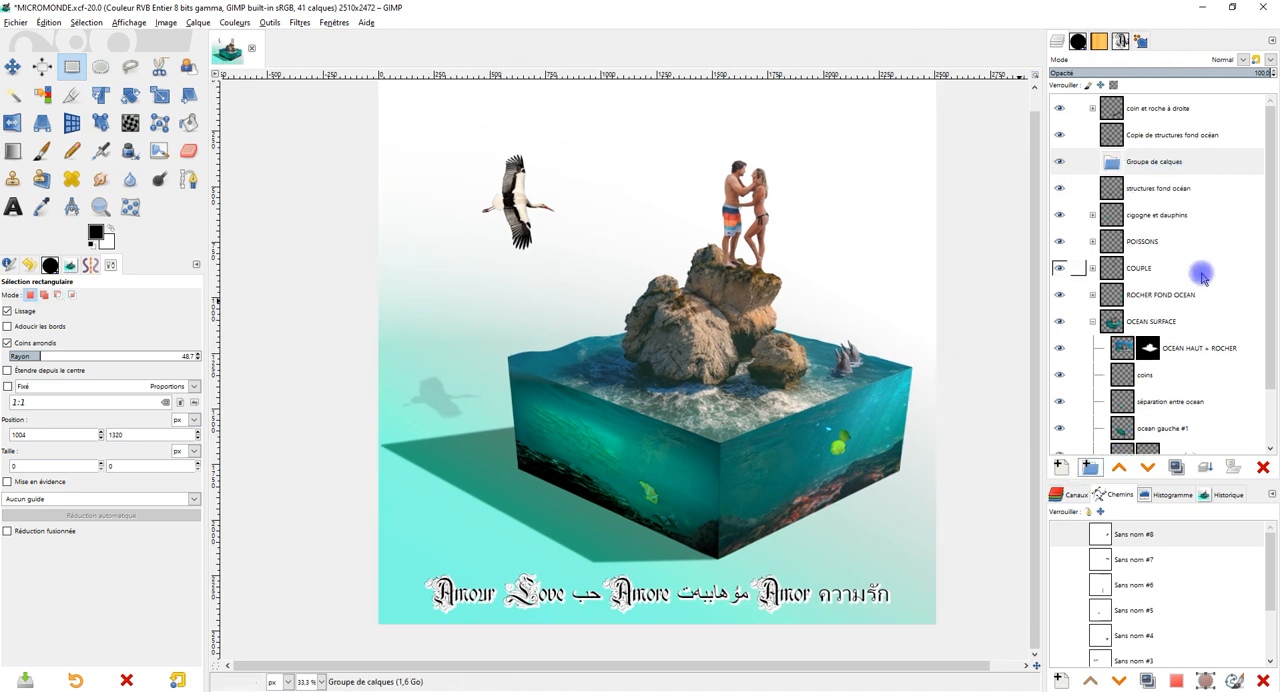
{"action": "double_click", "coordinate": [1155, 162]}
{"action": "type", "text": "r"}
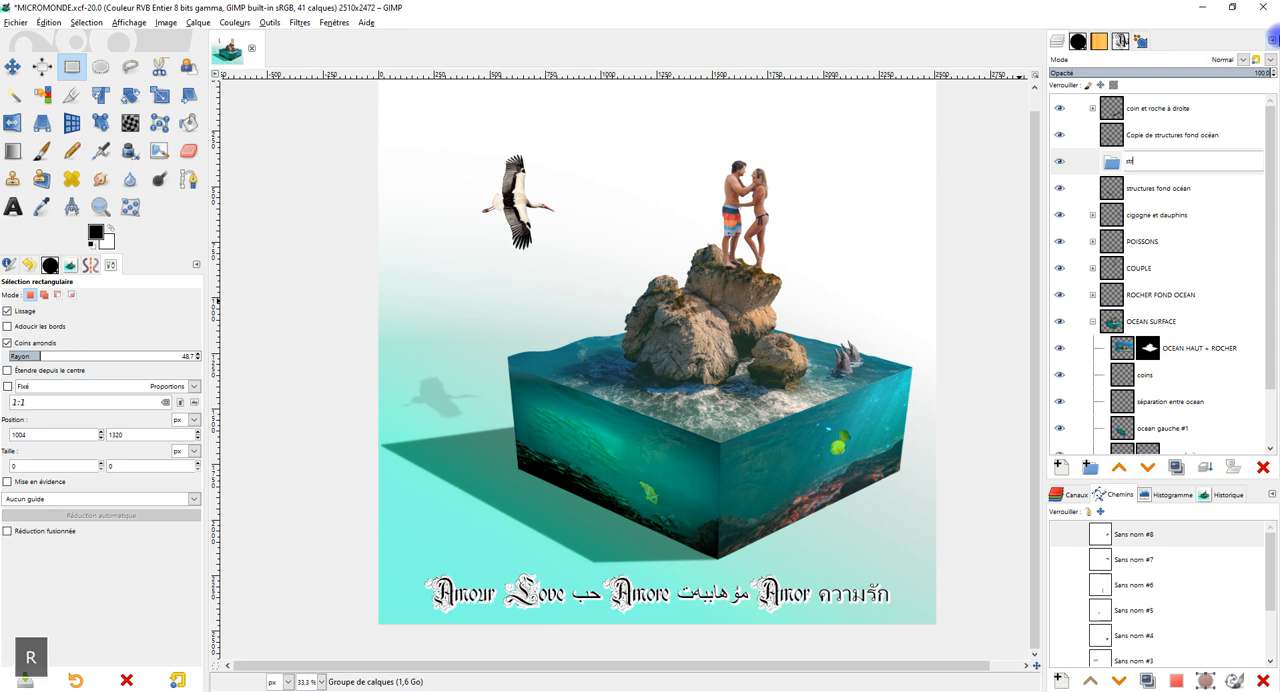
{"action": "type", "text": "uctures au "}
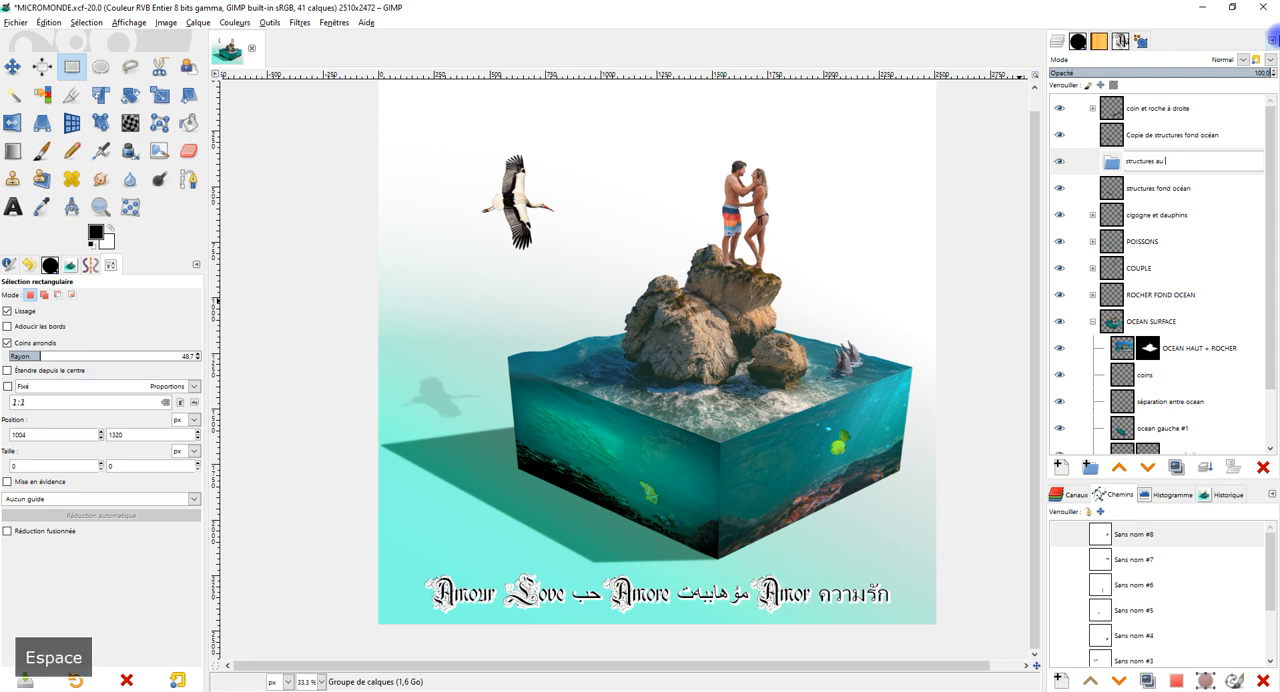
{"action": "type", "text": "fond à gauche"}
{"action": "key", "text": "Return"}
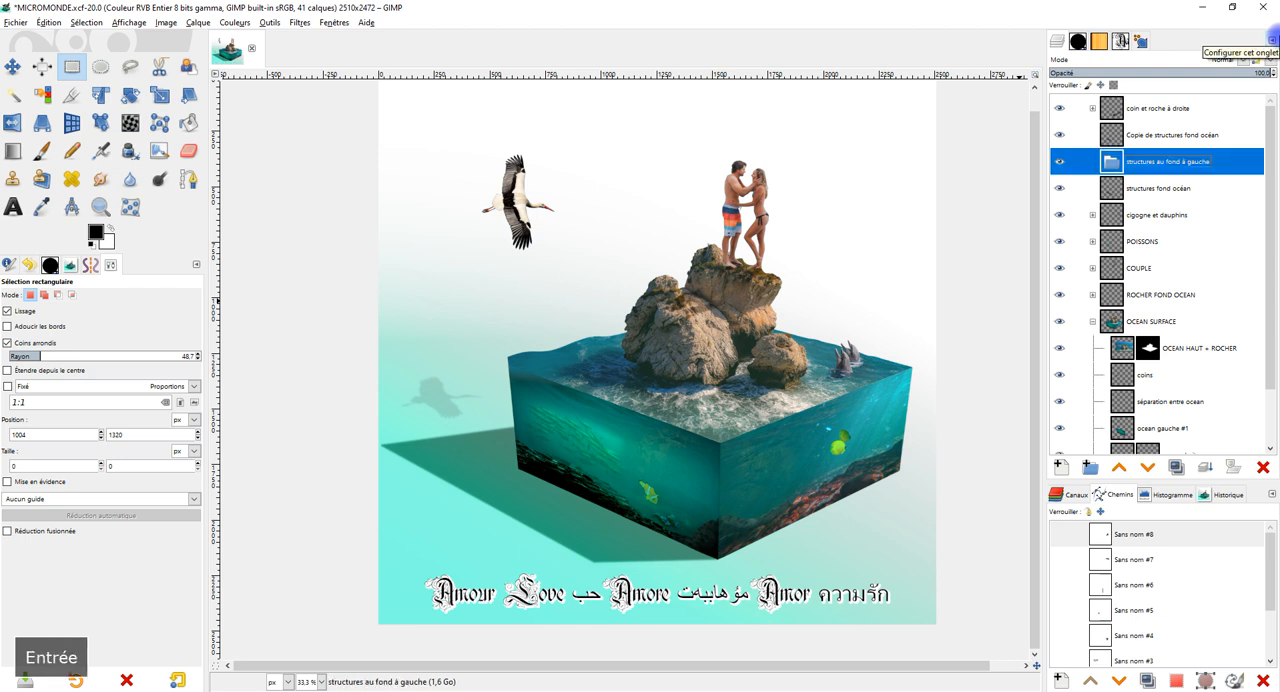
Move the layers structures fond océan and Copie de structures fond océan into the group structures au fond à gauche.
{"action": "left_click_drag", "start_coordinate": [1147, 197], "coordinate": [1120, 168]}
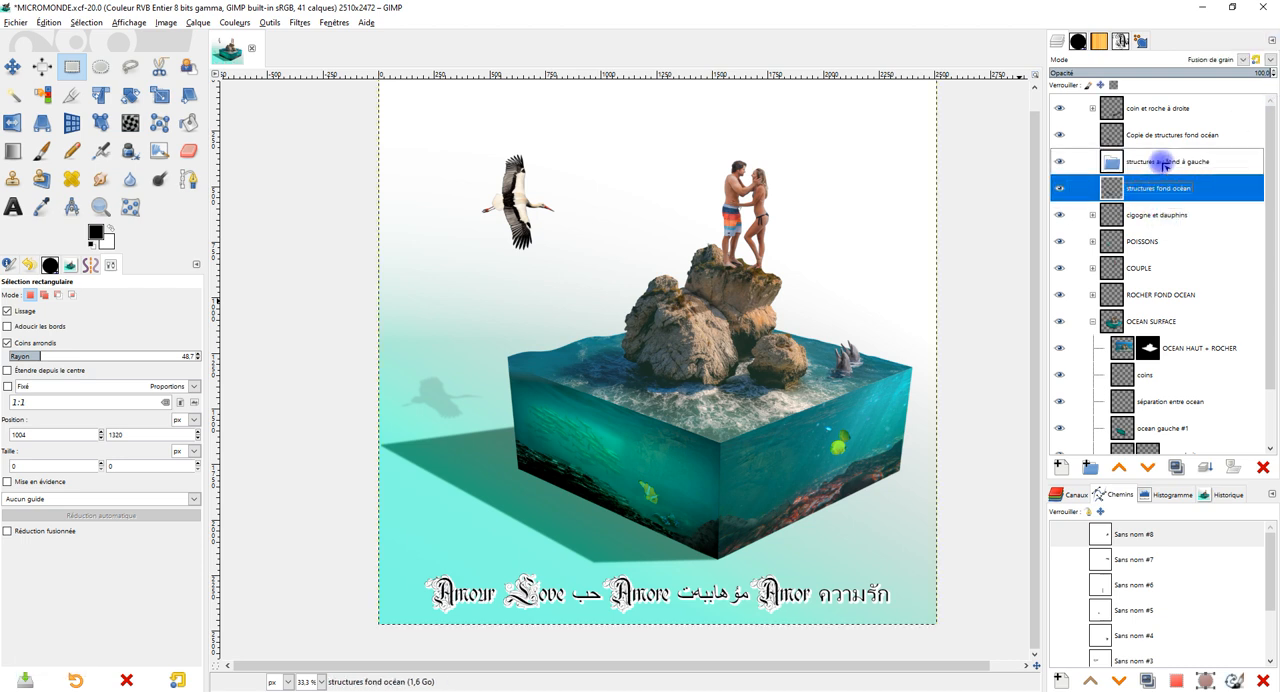
{"action": "left_click_drag", "start_coordinate": [1131, 220], "coordinate": [1120, 200]}
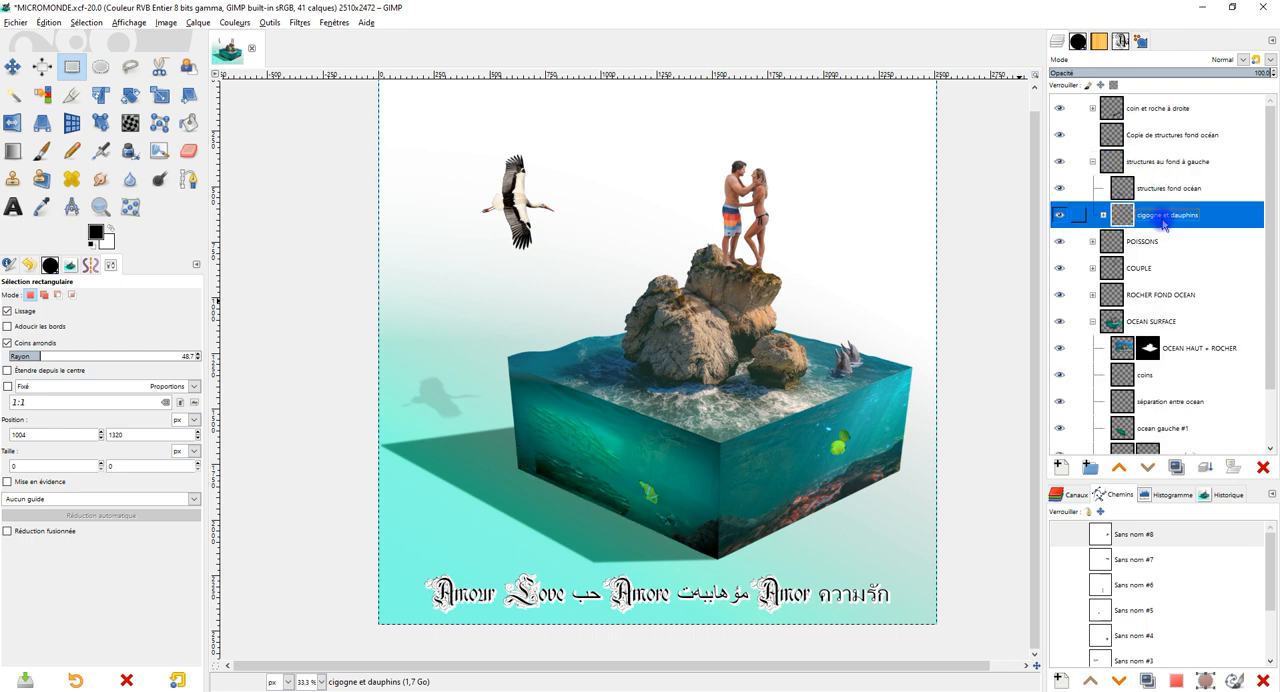
{"action": "key", "text": "ctrl+z"}
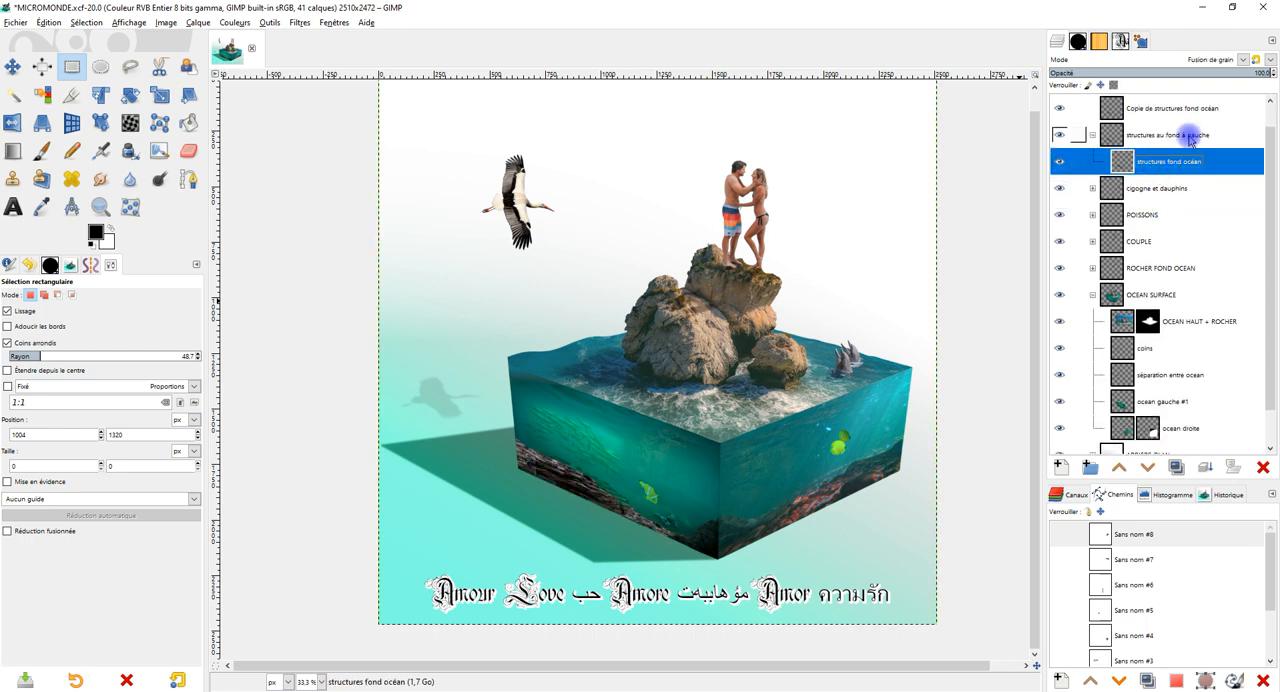
{"action": "left_click_drag", "start_coordinate": [1165, 121], "coordinate": [1133, 150]}
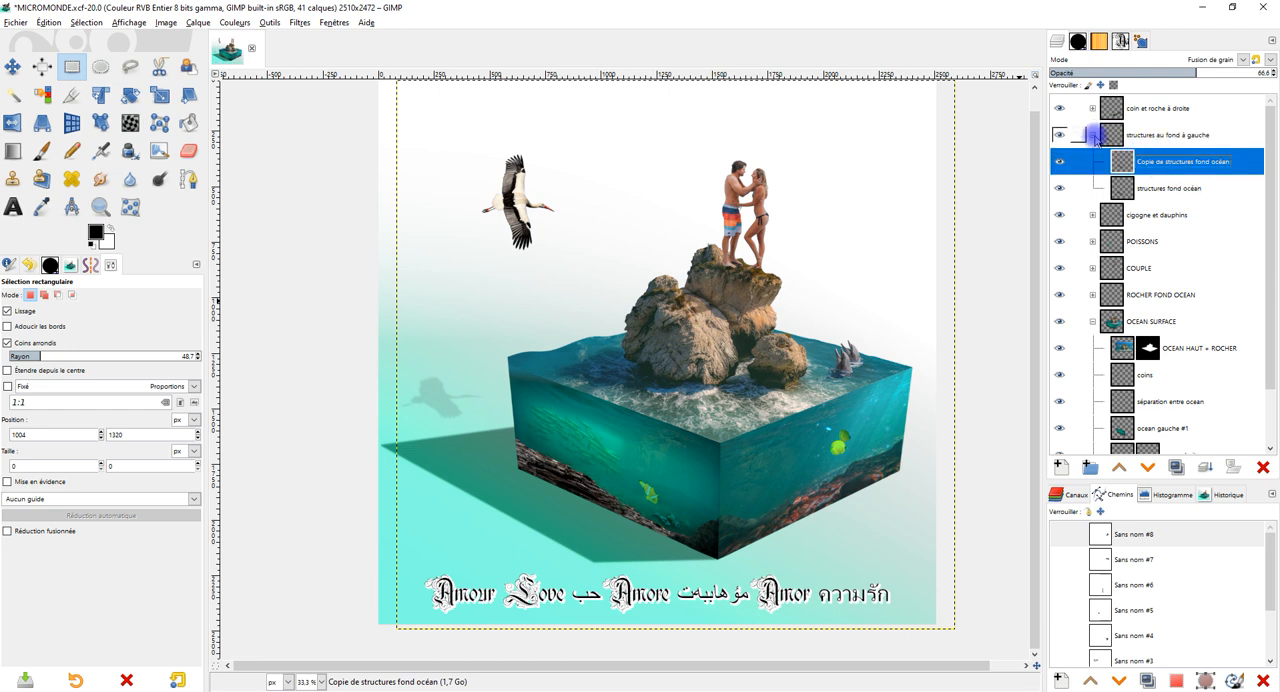
Set the blend mode of the group structures au fond à gauche to Fusion de grain, and collapse it and the OCEAN SURFACE group.
{"action": "left_click", "coordinate": [1097, 135]}
{"action": "left_click", "coordinate": [1215, 60]}
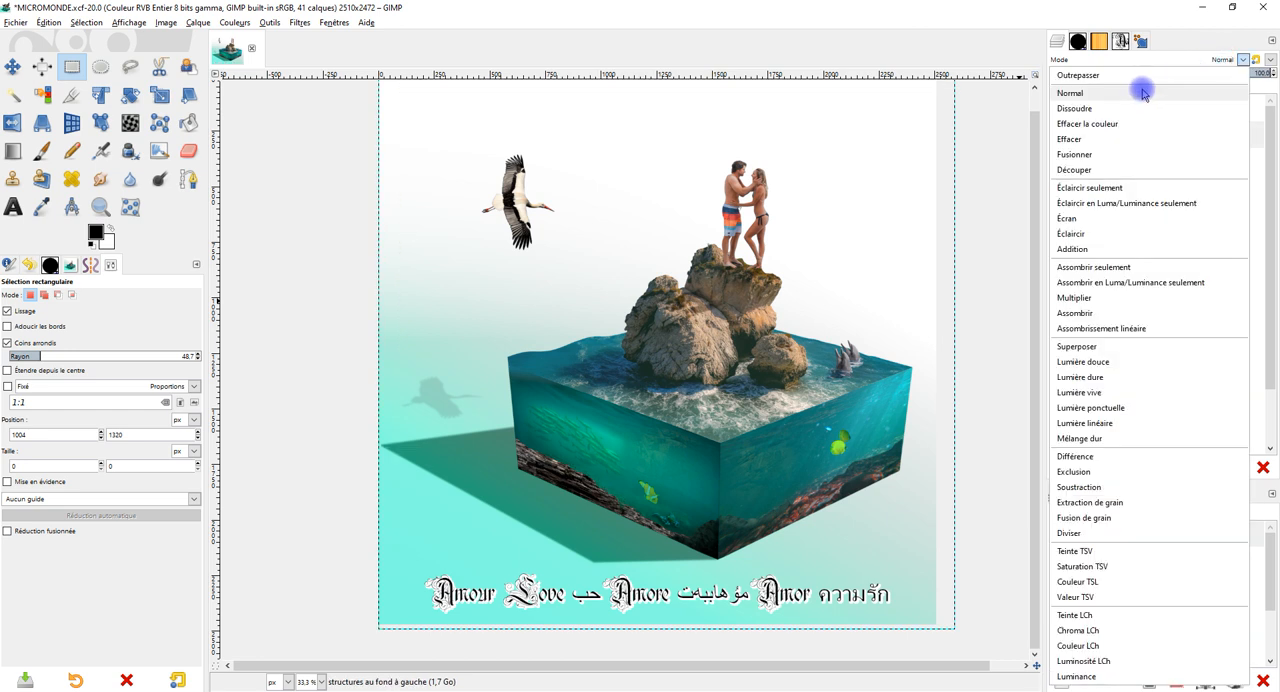
{"action": "left_click", "coordinate": [1119, 518]}
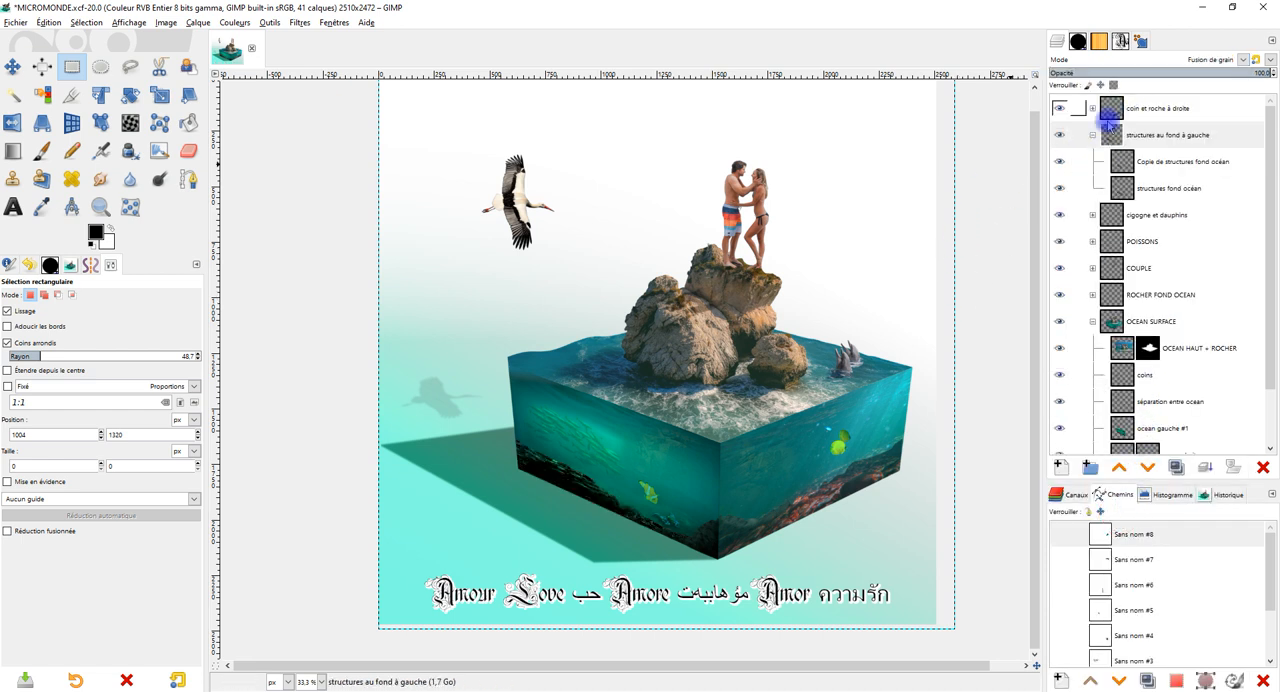
{"action": "left_click", "coordinate": [1093, 135]}
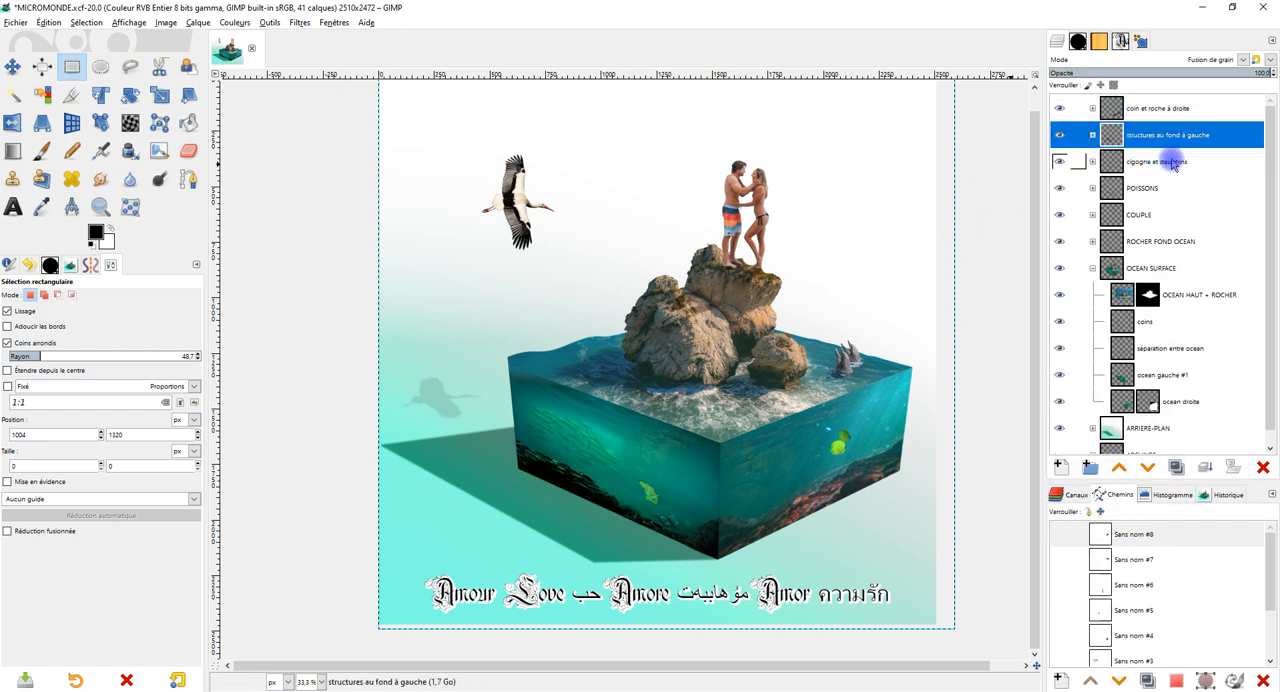
{"action": "left_click", "coordinate": [1092, 268]}
Examine the blending of the left and right underwater faces and their shared corner, close up and in the whole image.
{"action": "scroll", "coordinate": [628, 488], "scroll_direction": "up", "scroll_amount": 3, "text": "ctrl"}
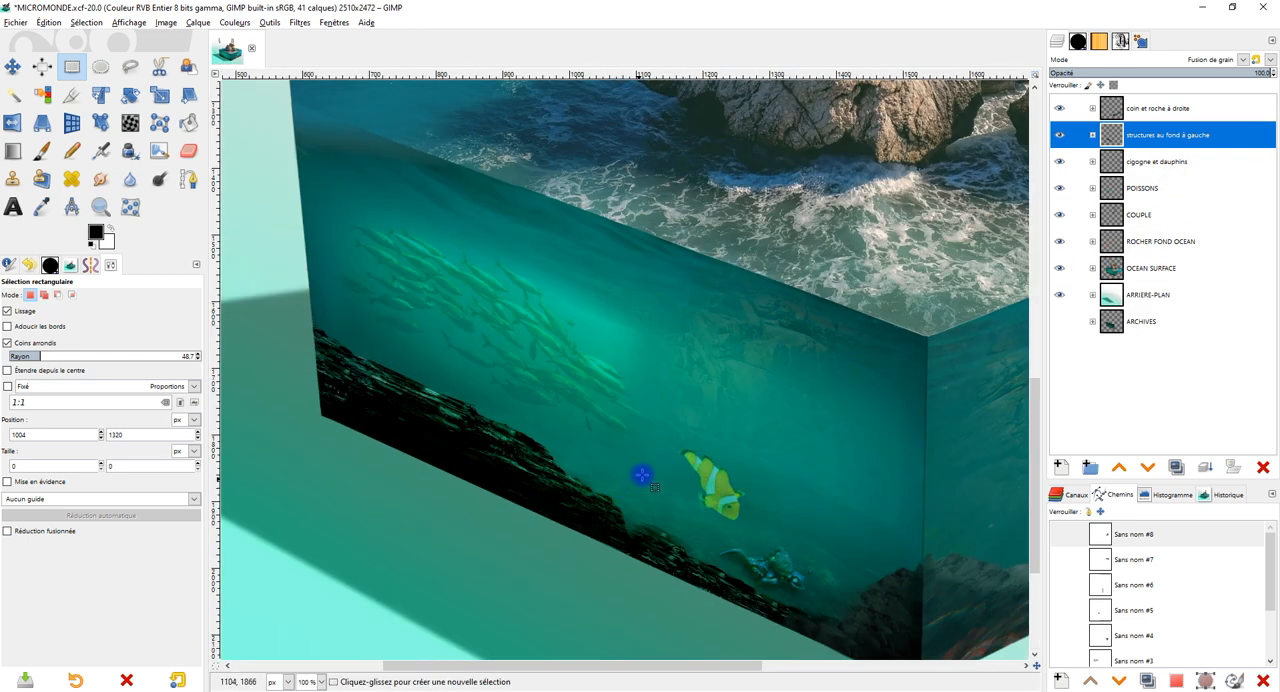
{"action": "scroll", "coordinate": [694, 366], "scroll_direction": "down", "scroll_amount": 3}
{"action": "scroll", "coordinate": [744, 341], "scroll_direction": "down", "scroll_amount": 2, "text": "ctrl"}
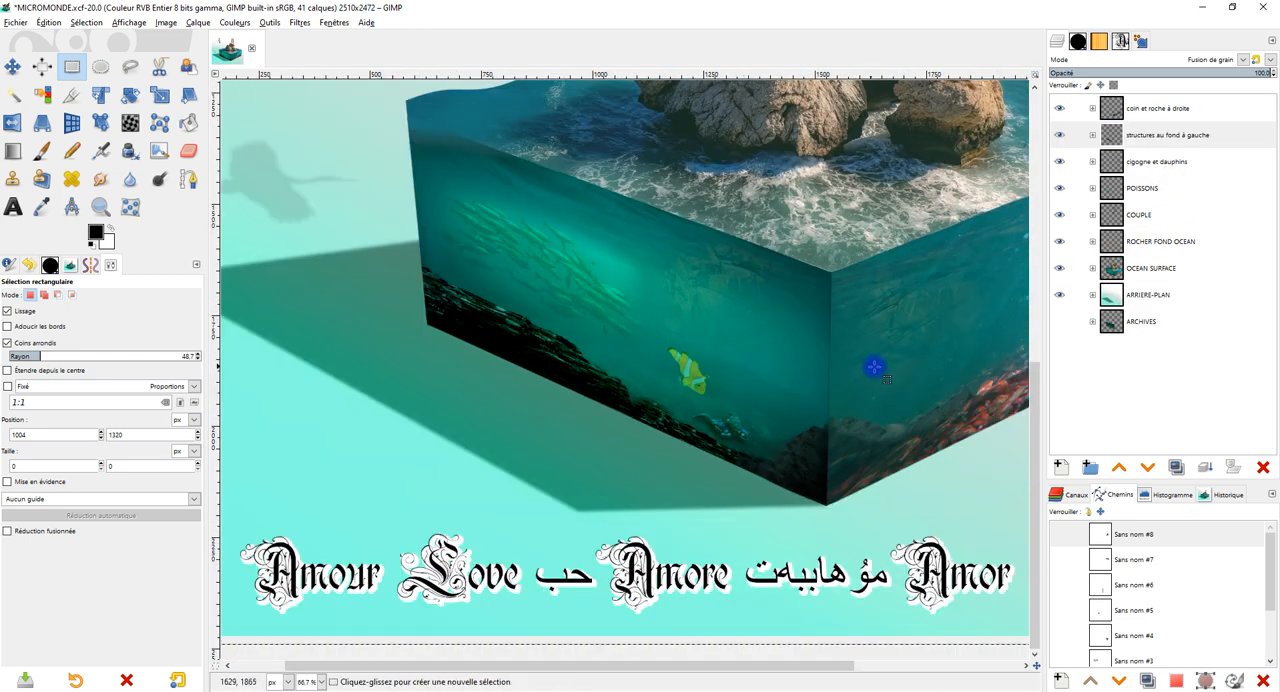
{"action": "scroll", "coordinate": [748, 366], "scroll_direction": "up", "scroll_amount": 2, "text": "ctrl"}
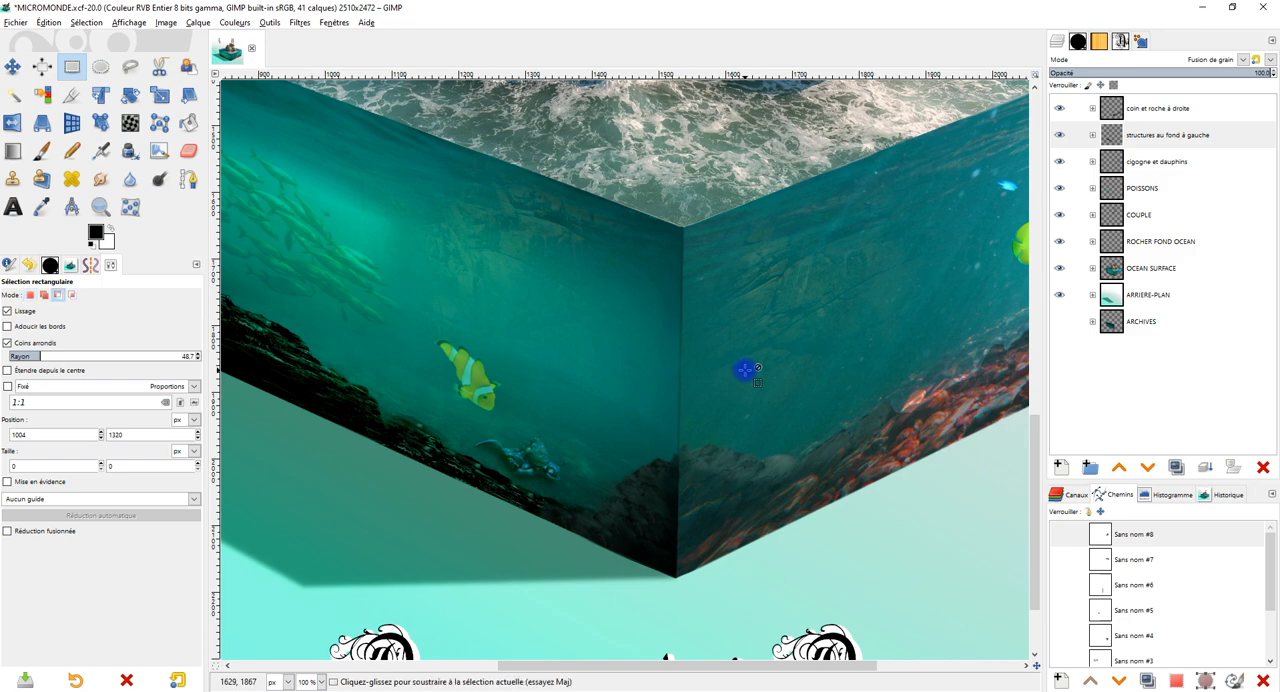
{"action": "scroll", "coordinate": [748, 366], "scroll_direction": "down", "scroll_amount": 1, "text": "ctrl"}
{"action": "scroll", "coordinate": [755, 370], "scroll_direction": "up", "scroll_amount": 2}
{"action": "scroll", "coordinate": [760, 393], "scroll_direction": "down", "scroll_amount": 1, "text": "ctrl"}
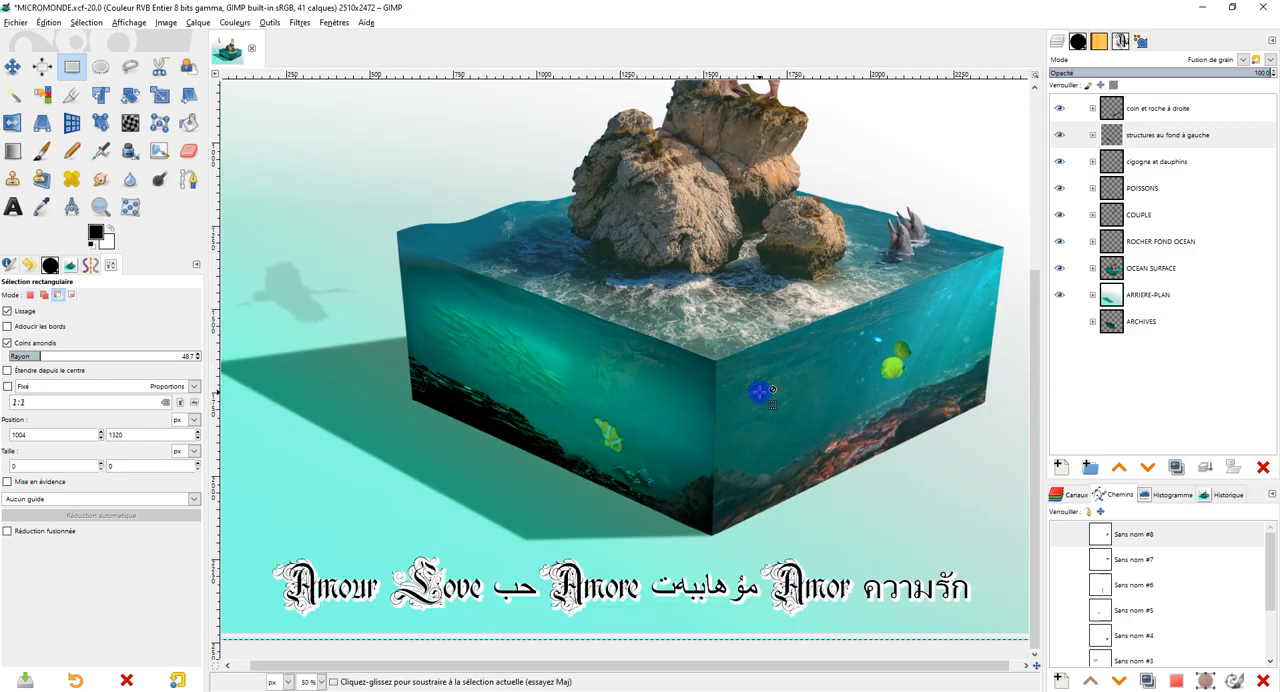
{"action": "scroll", "coordinate": [738, 370], "scroll_direction": "down", "scroll_amount": 1, "text": "ctrl"}
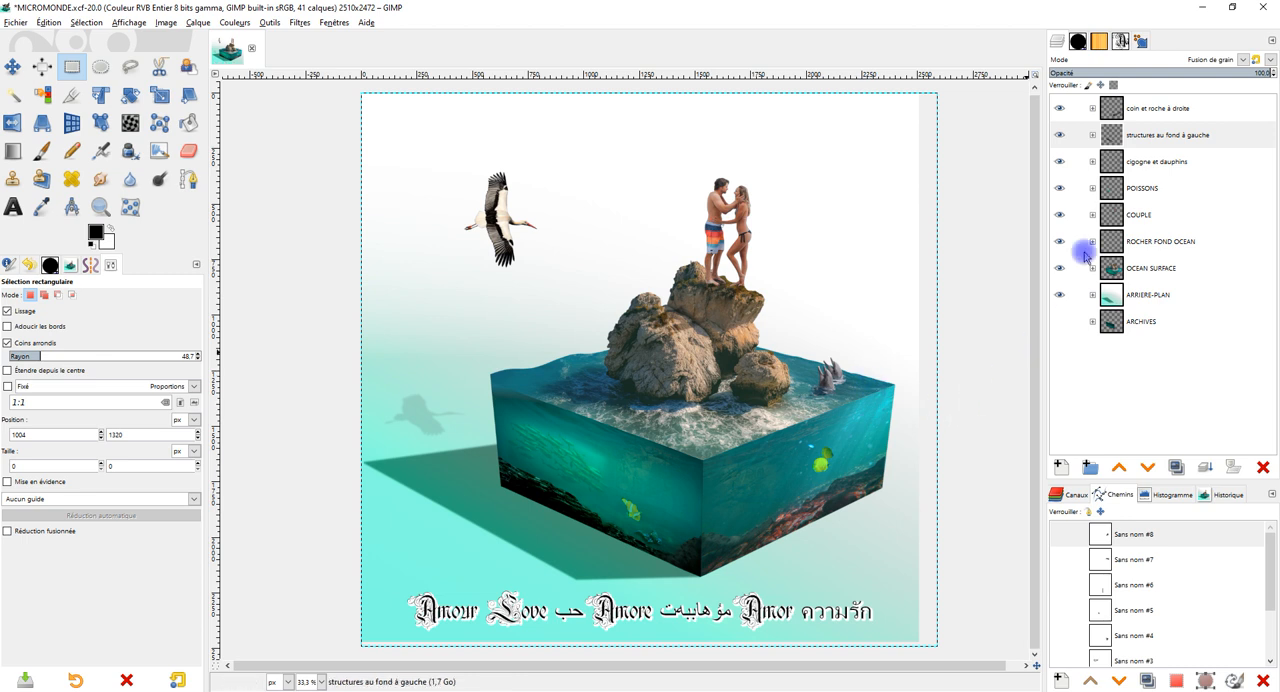
Fit the group structures au fond à gauche to the image dimensions and collapse it.
{"action": "left_click", "coordinate": [1096, 136]}
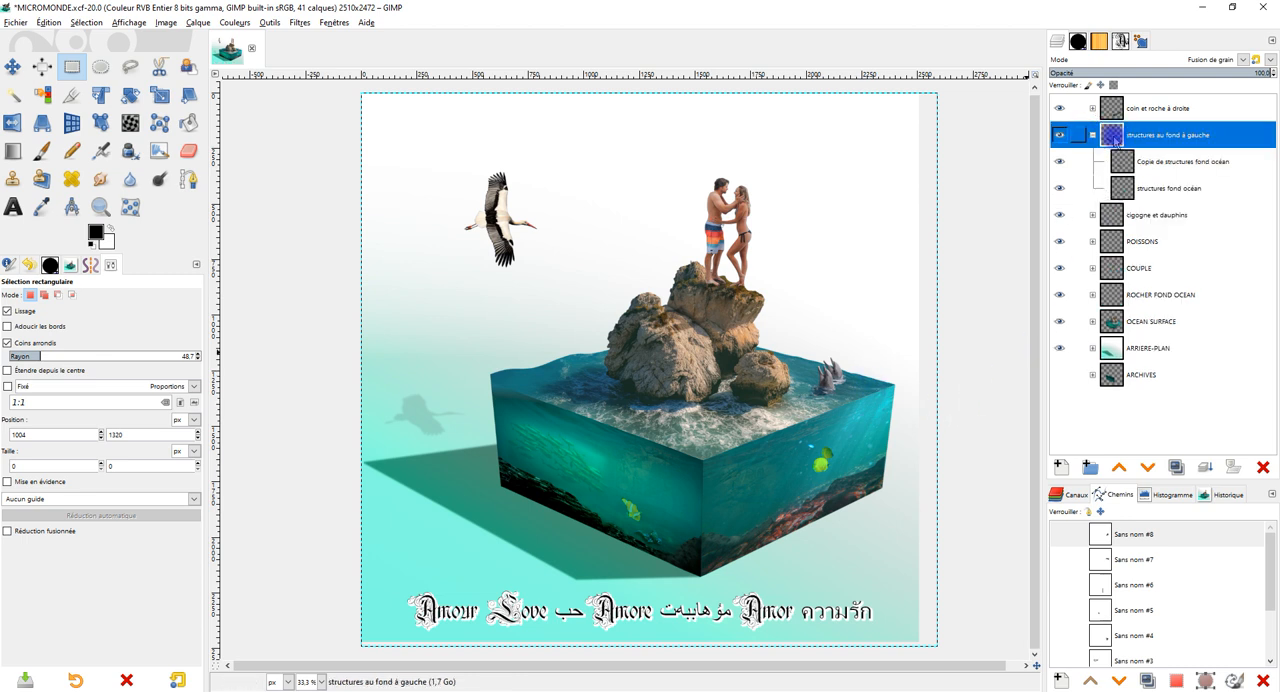
{"action": "right_click", "coordinate": [1112, 142]}
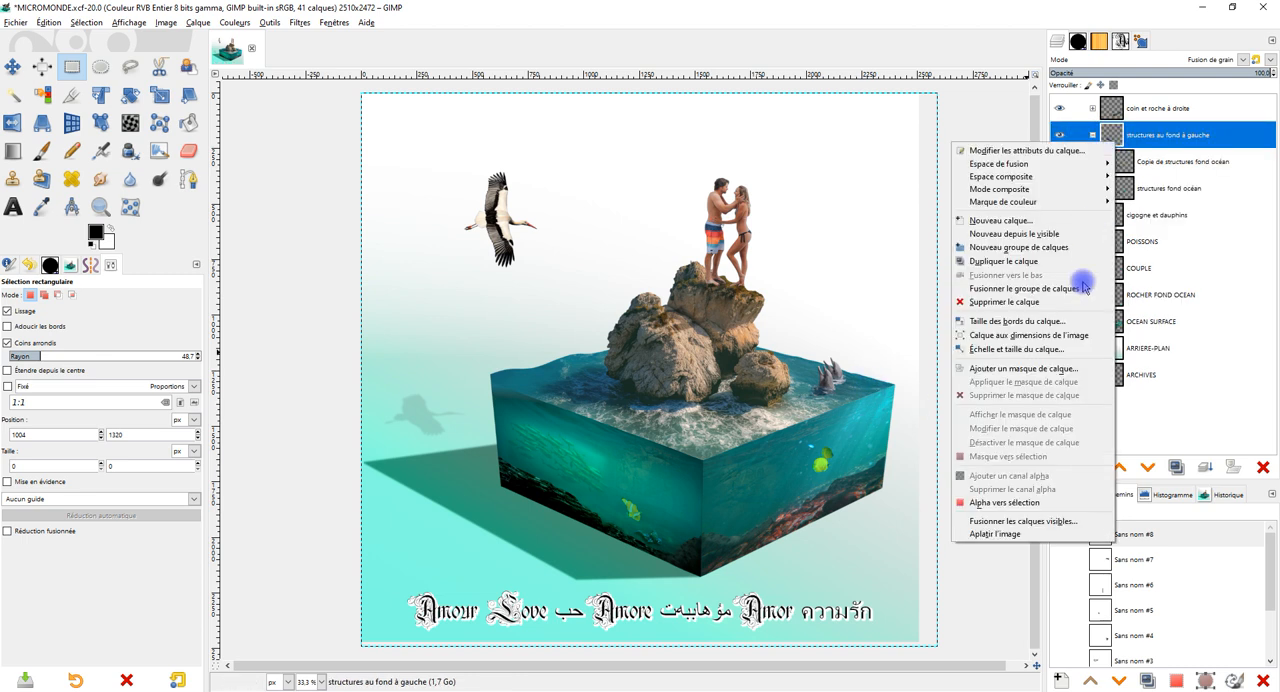
{"action": "left_click", "coordinate": [1065, 335]}
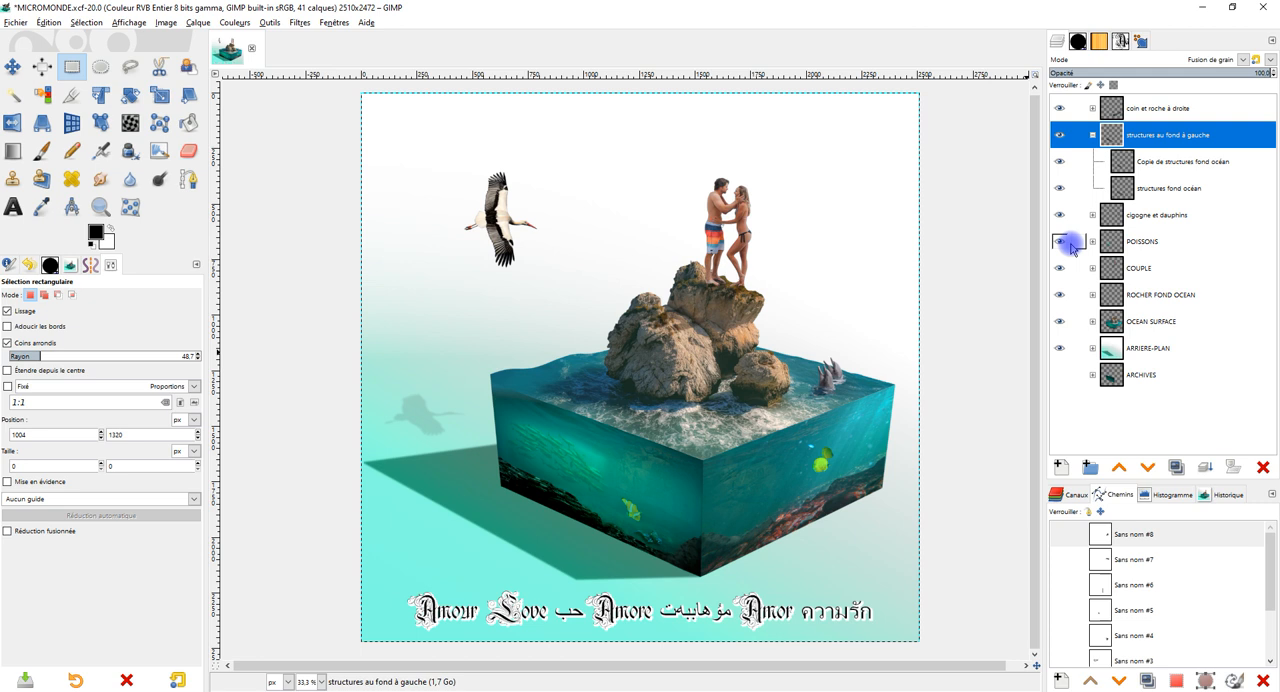
{"action": "left_click", "coordinate": [1092, 134]}
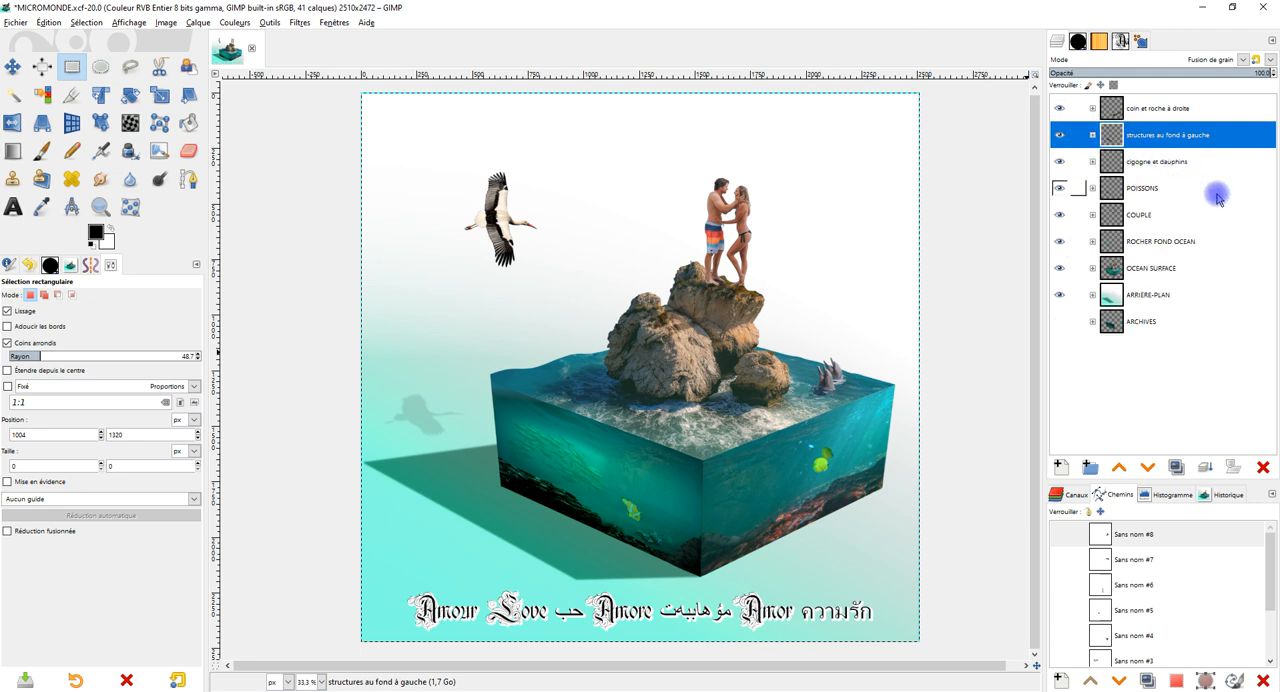